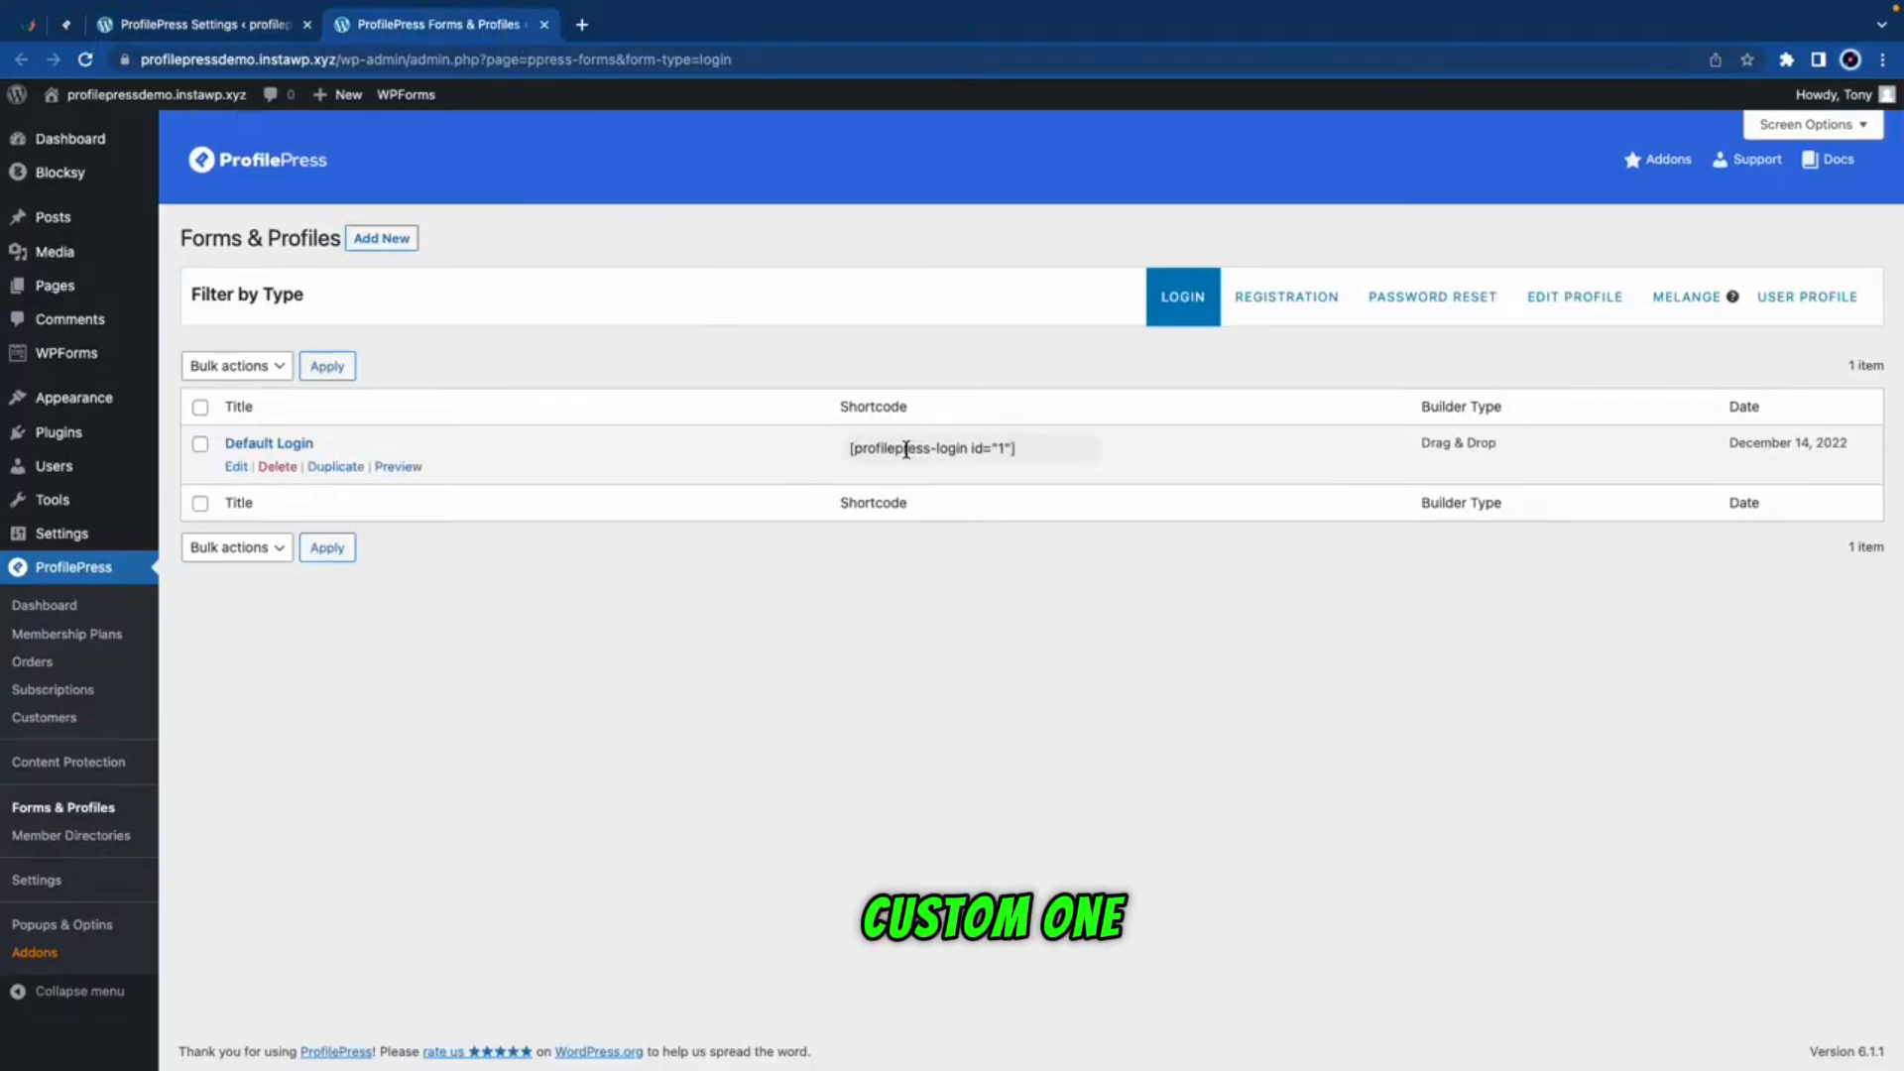
Step: Create a login form named "Login" with the Drag & Drop Builder, based on the Bash template
click(404, 243)
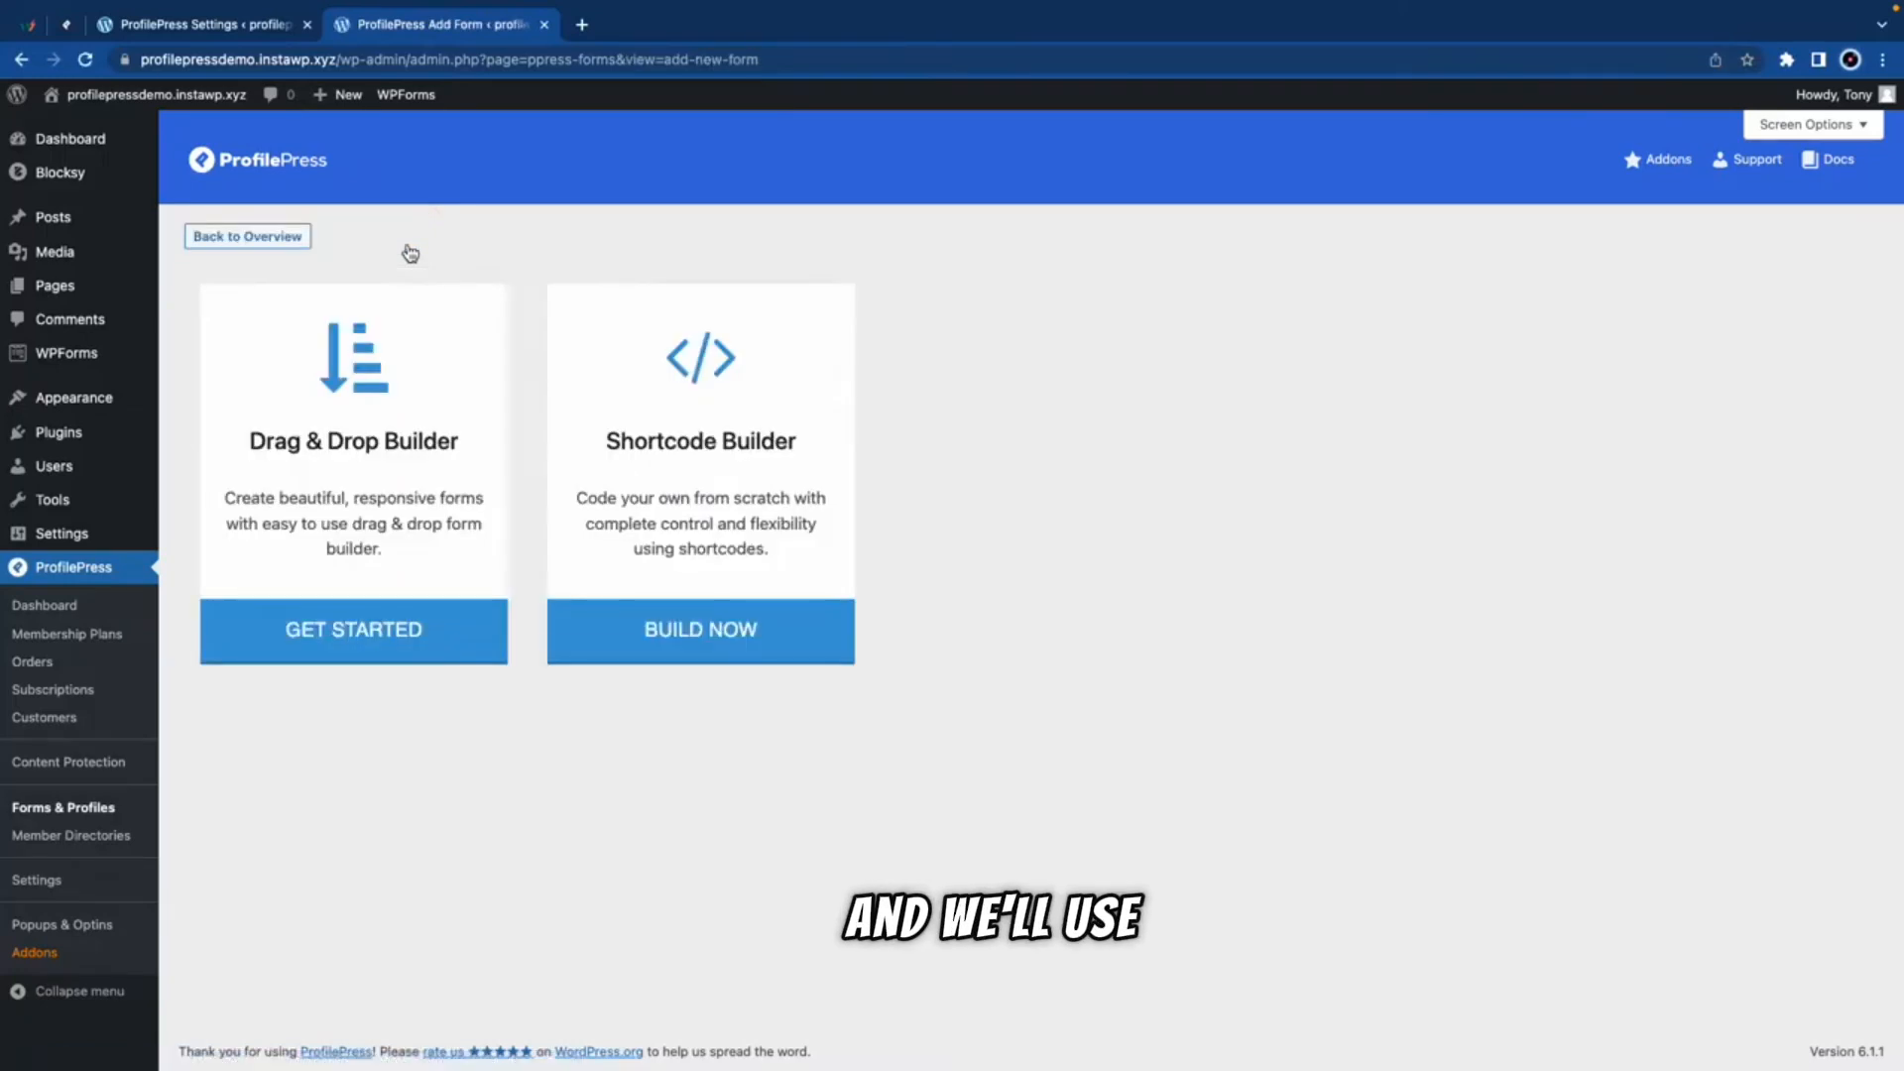
click(384, 401)
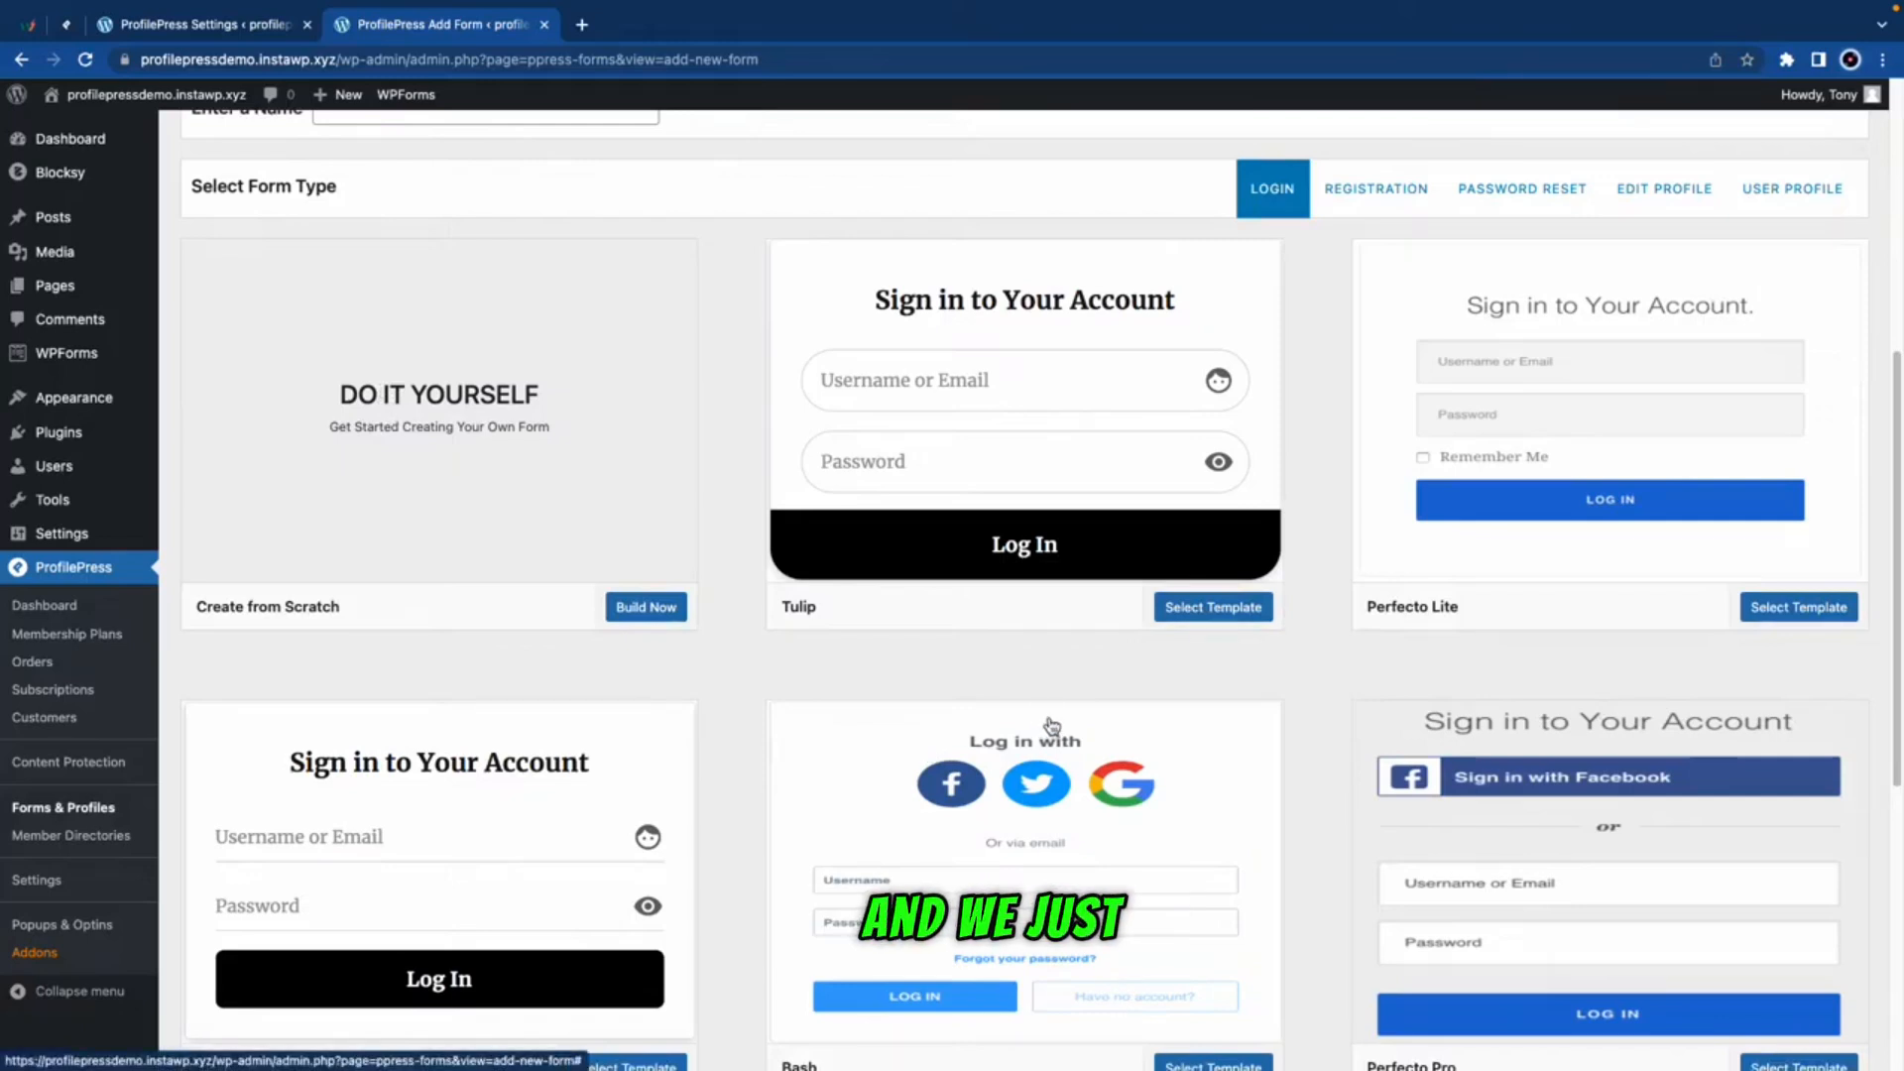
click(1352, 201)
click(1272, 206)
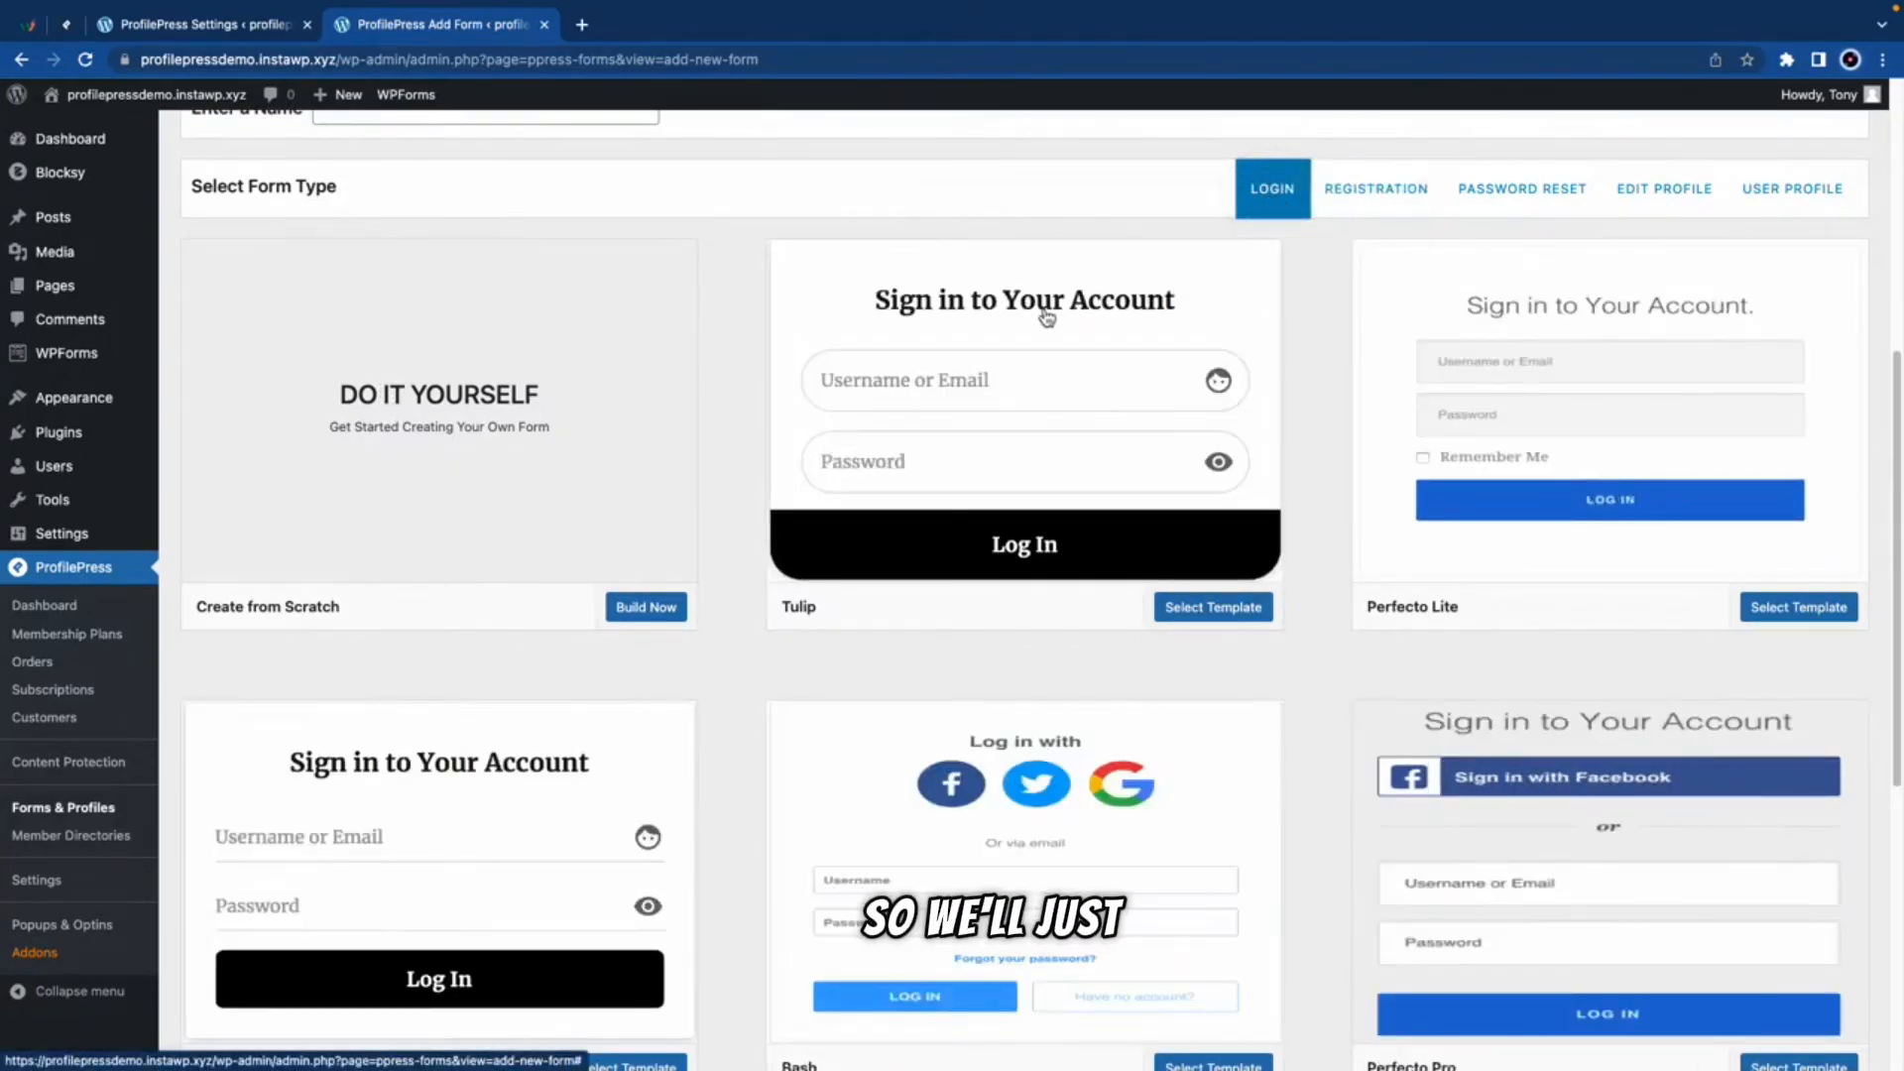
scroll(995, 595, down, 3)
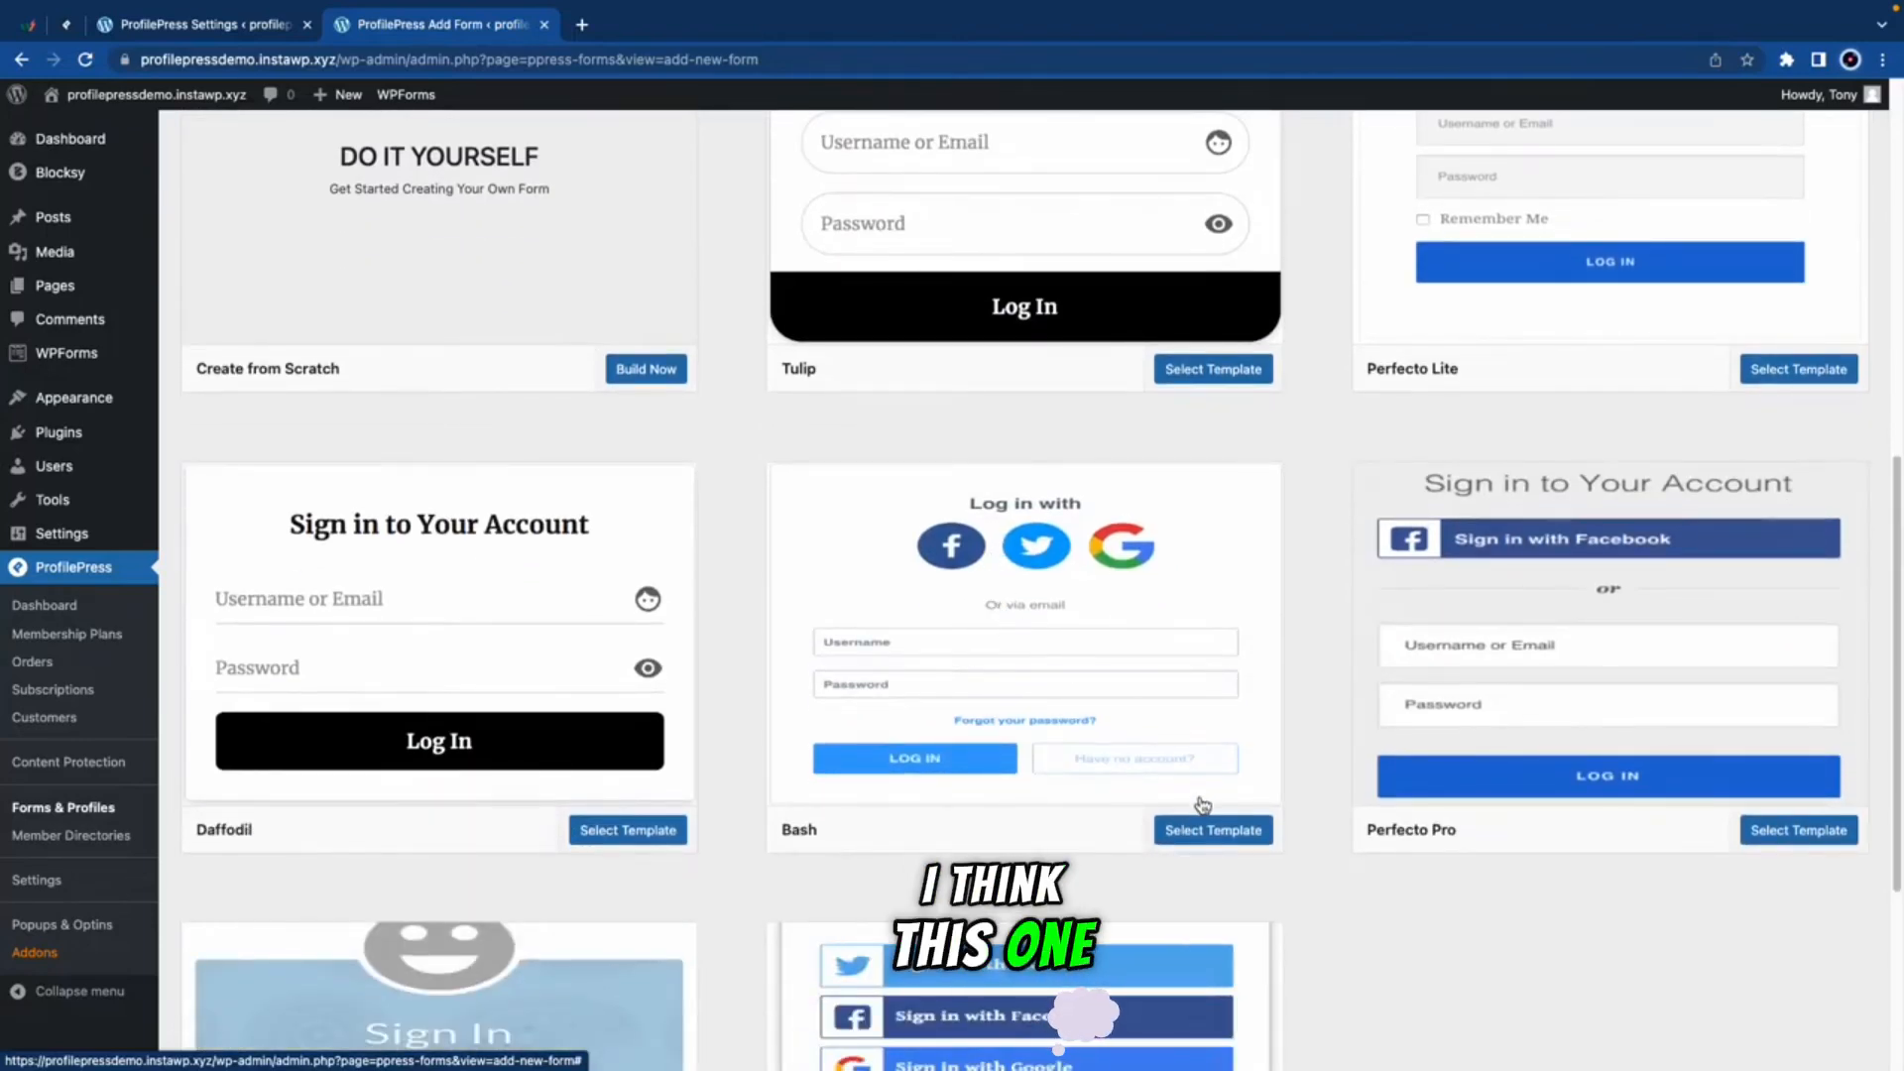
scroll(922, 570, up, 10)
click(379, 630)
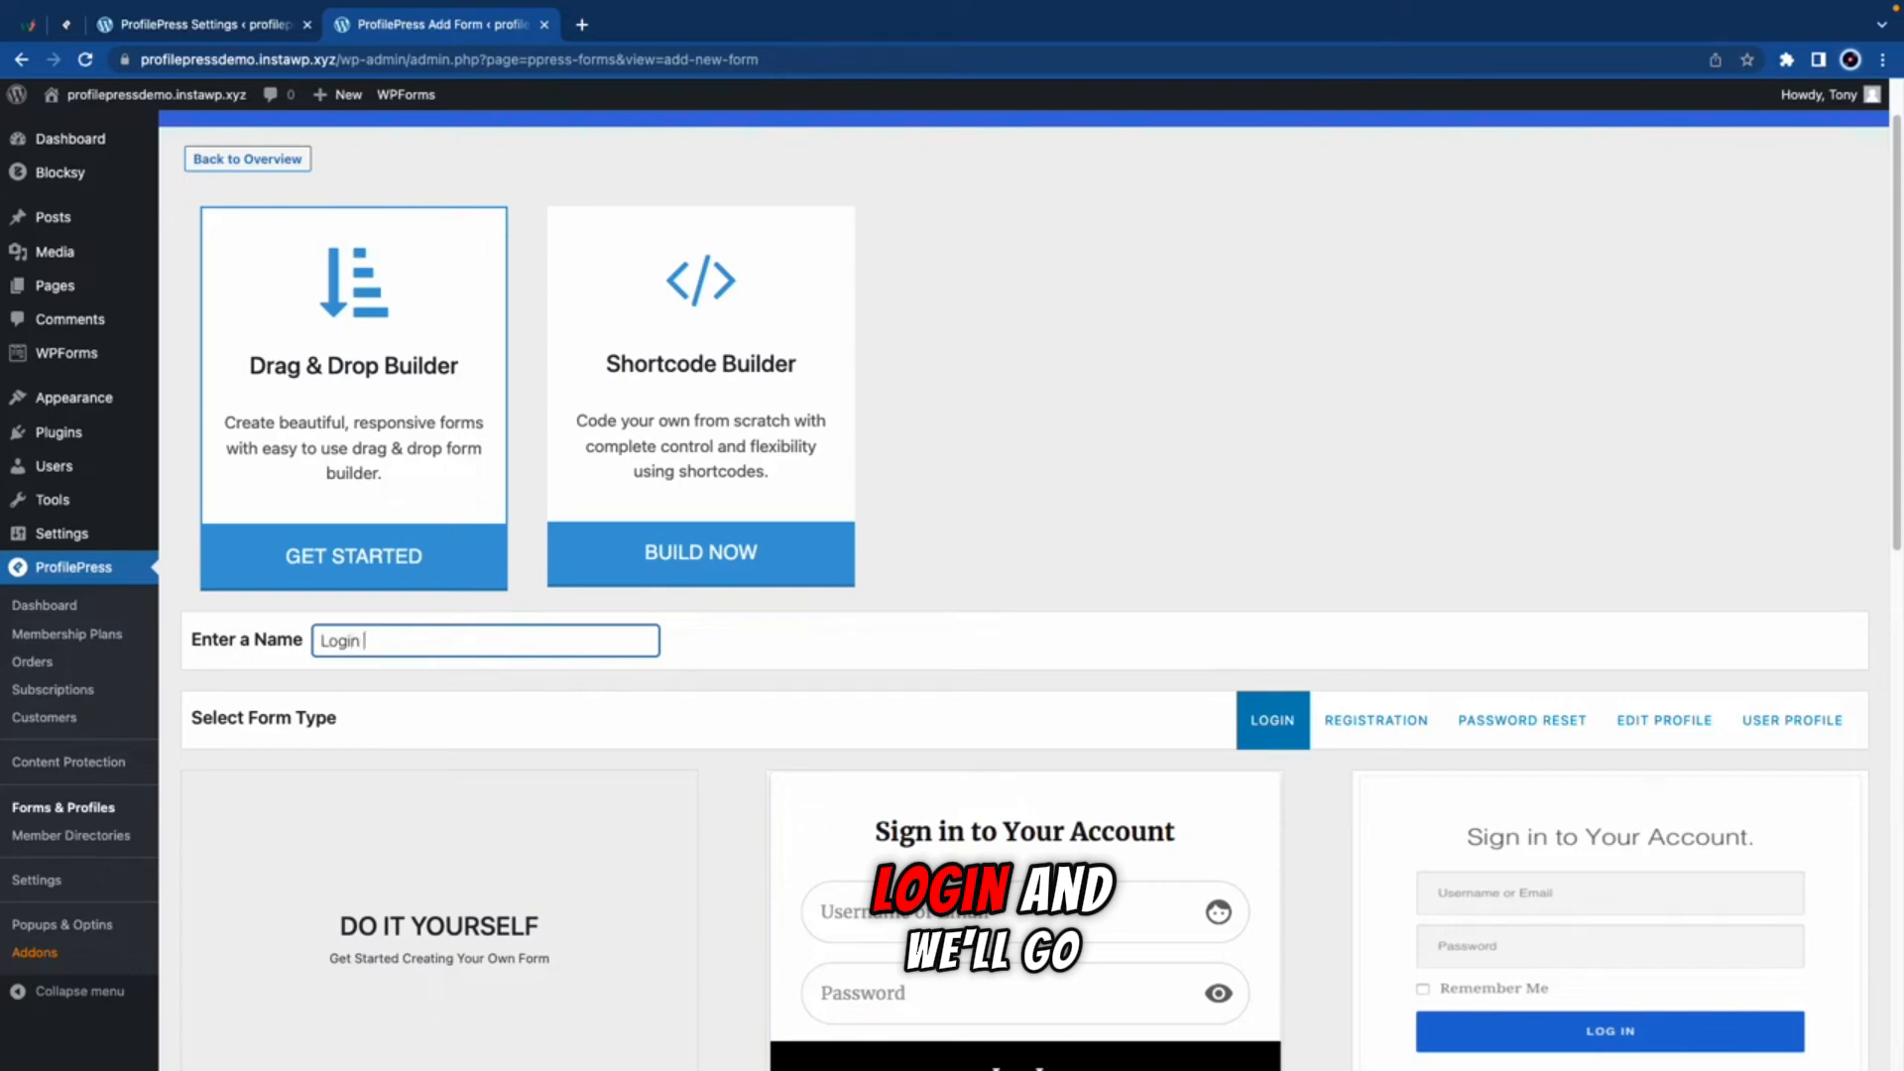
scroll(837, 667, down, 12)
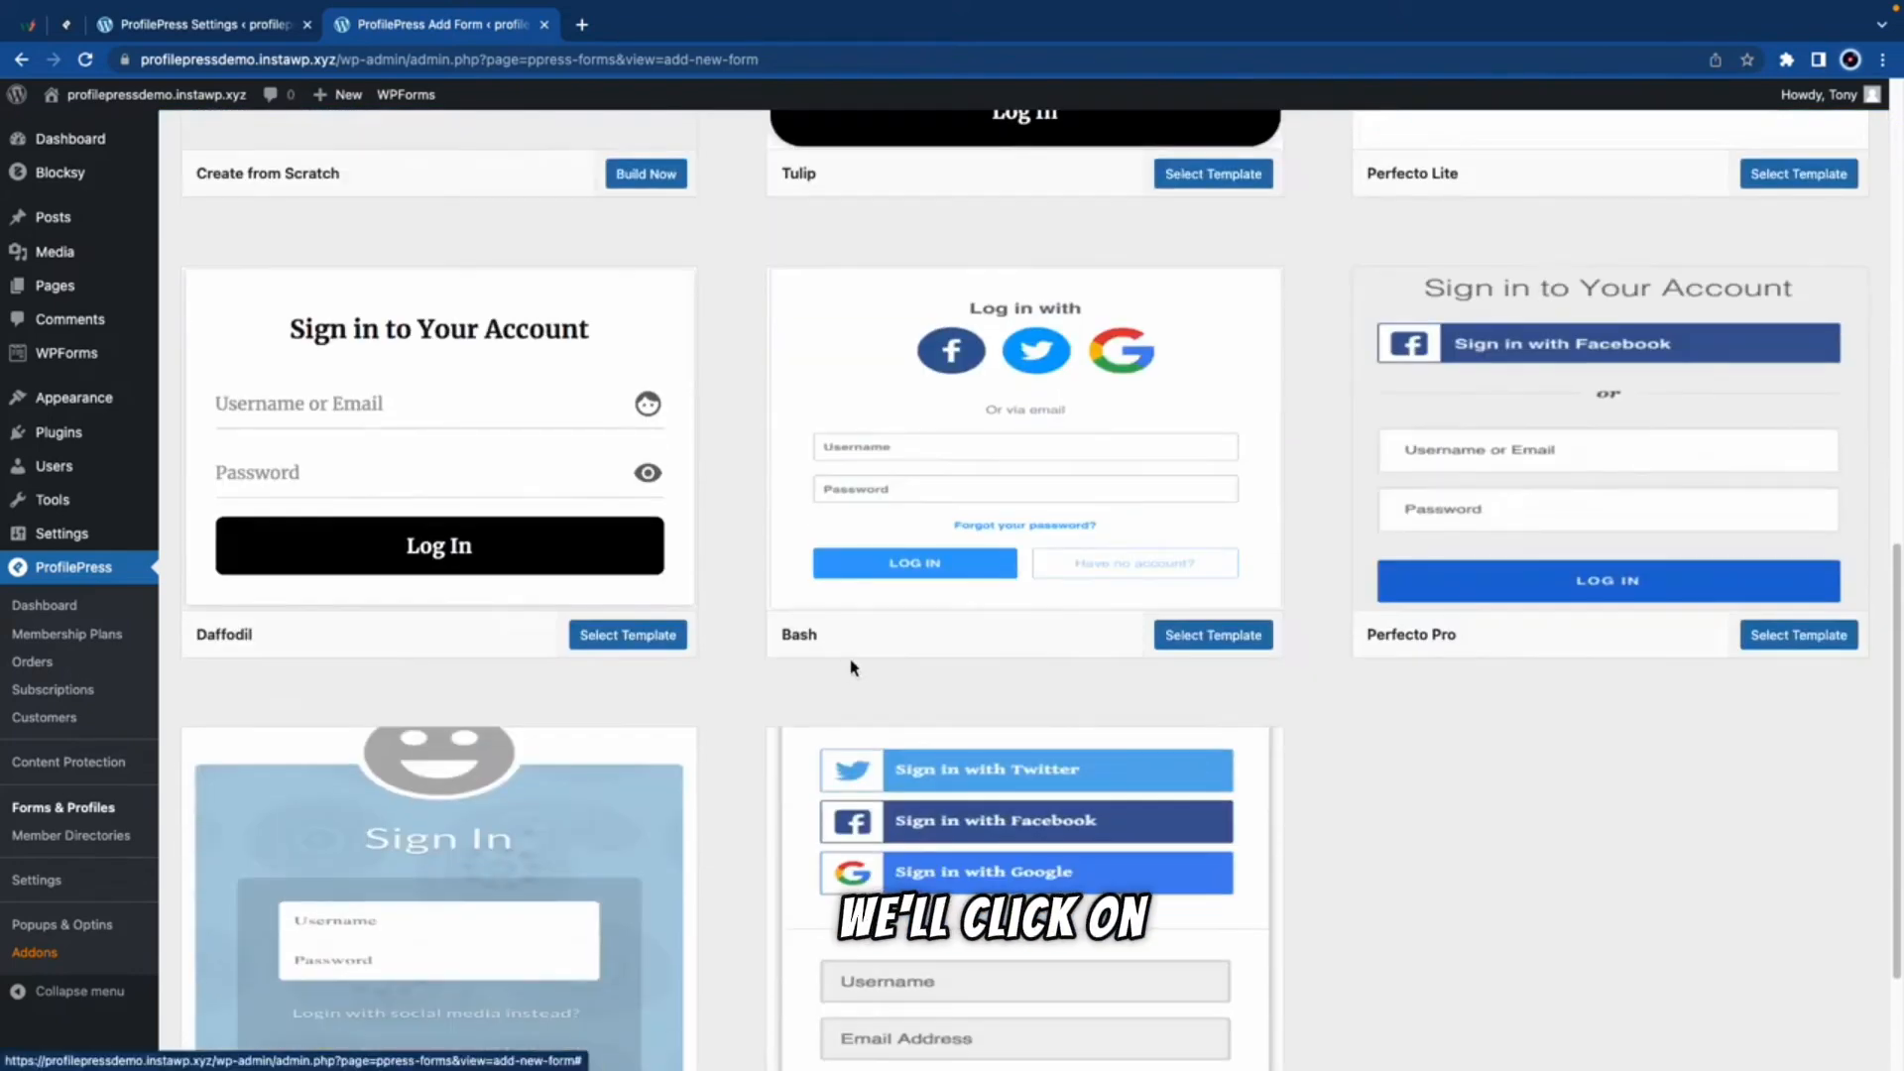
click(1177, 640)
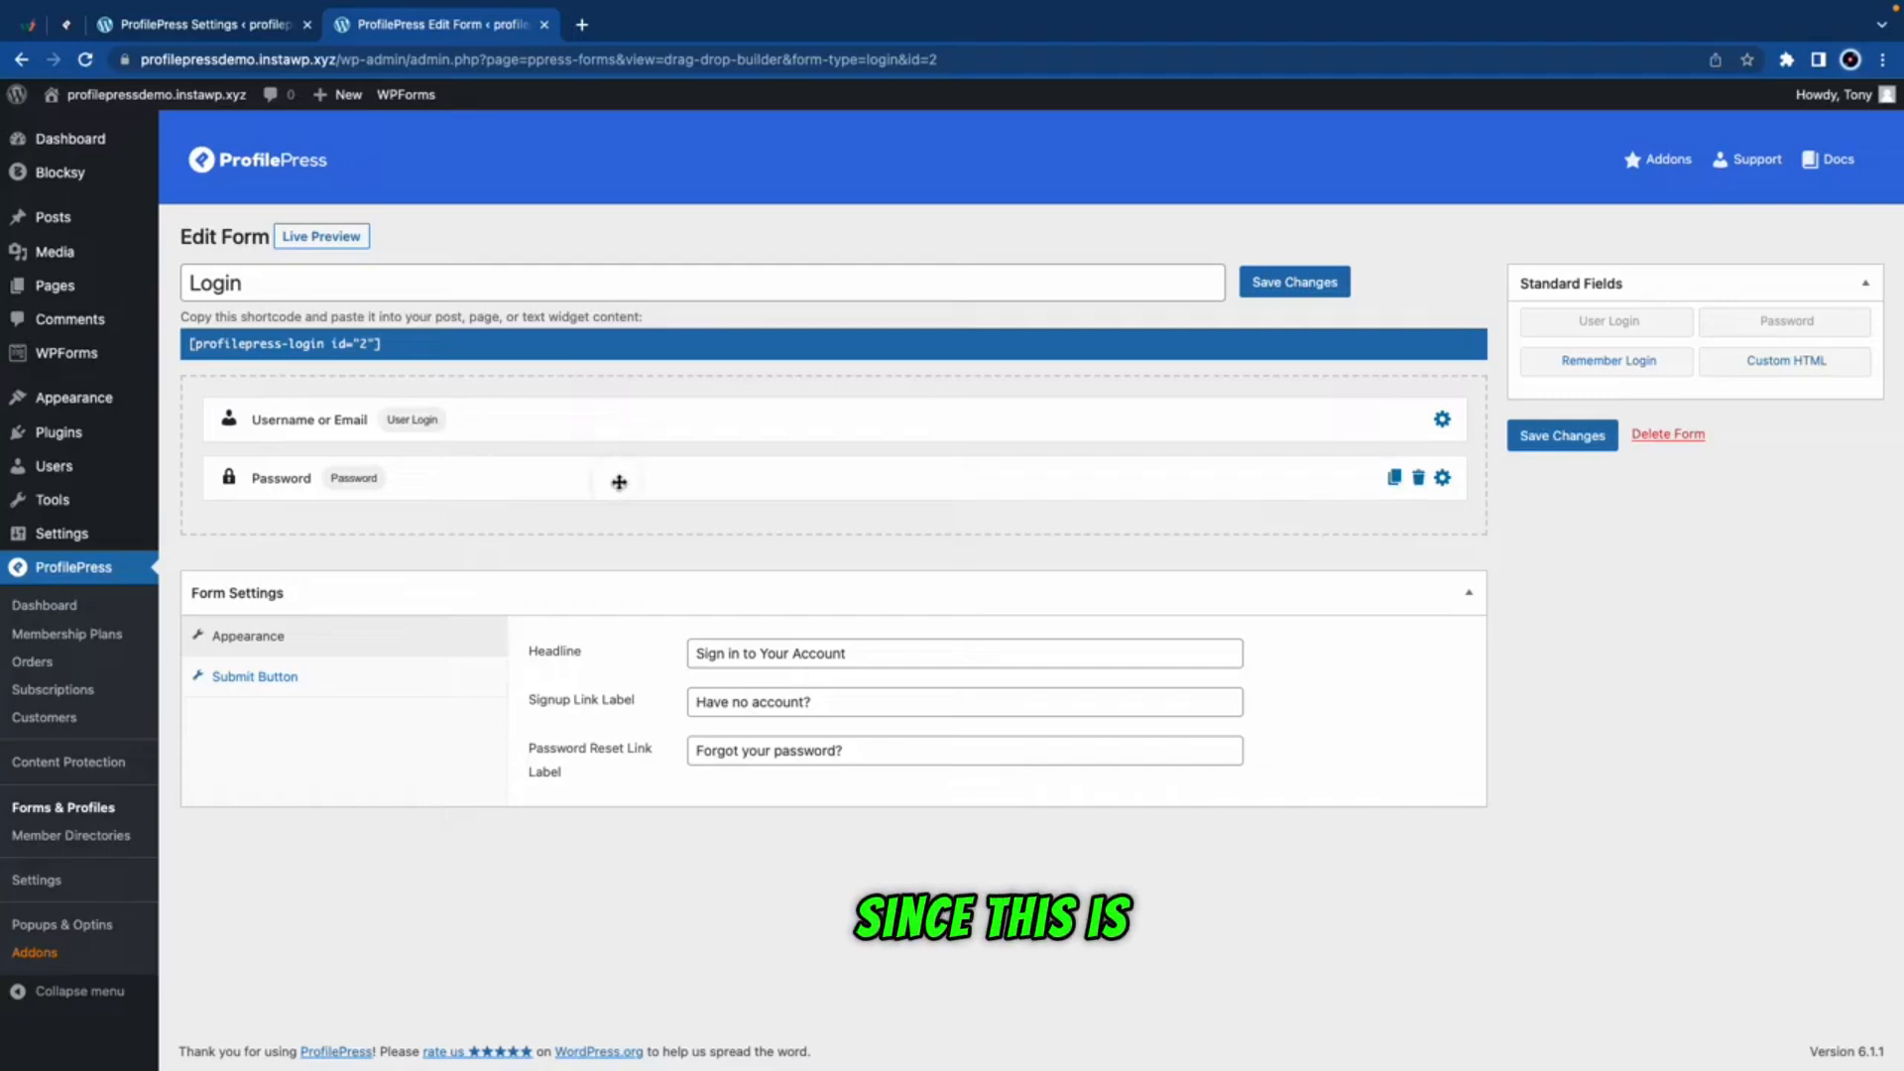
Step: Add the Remember Login field to the form below the Password field
mouse_move(621, 480)
mouse_down()
mouse_move(620, 407)
mouse_move(622, 513)
mouse_up()
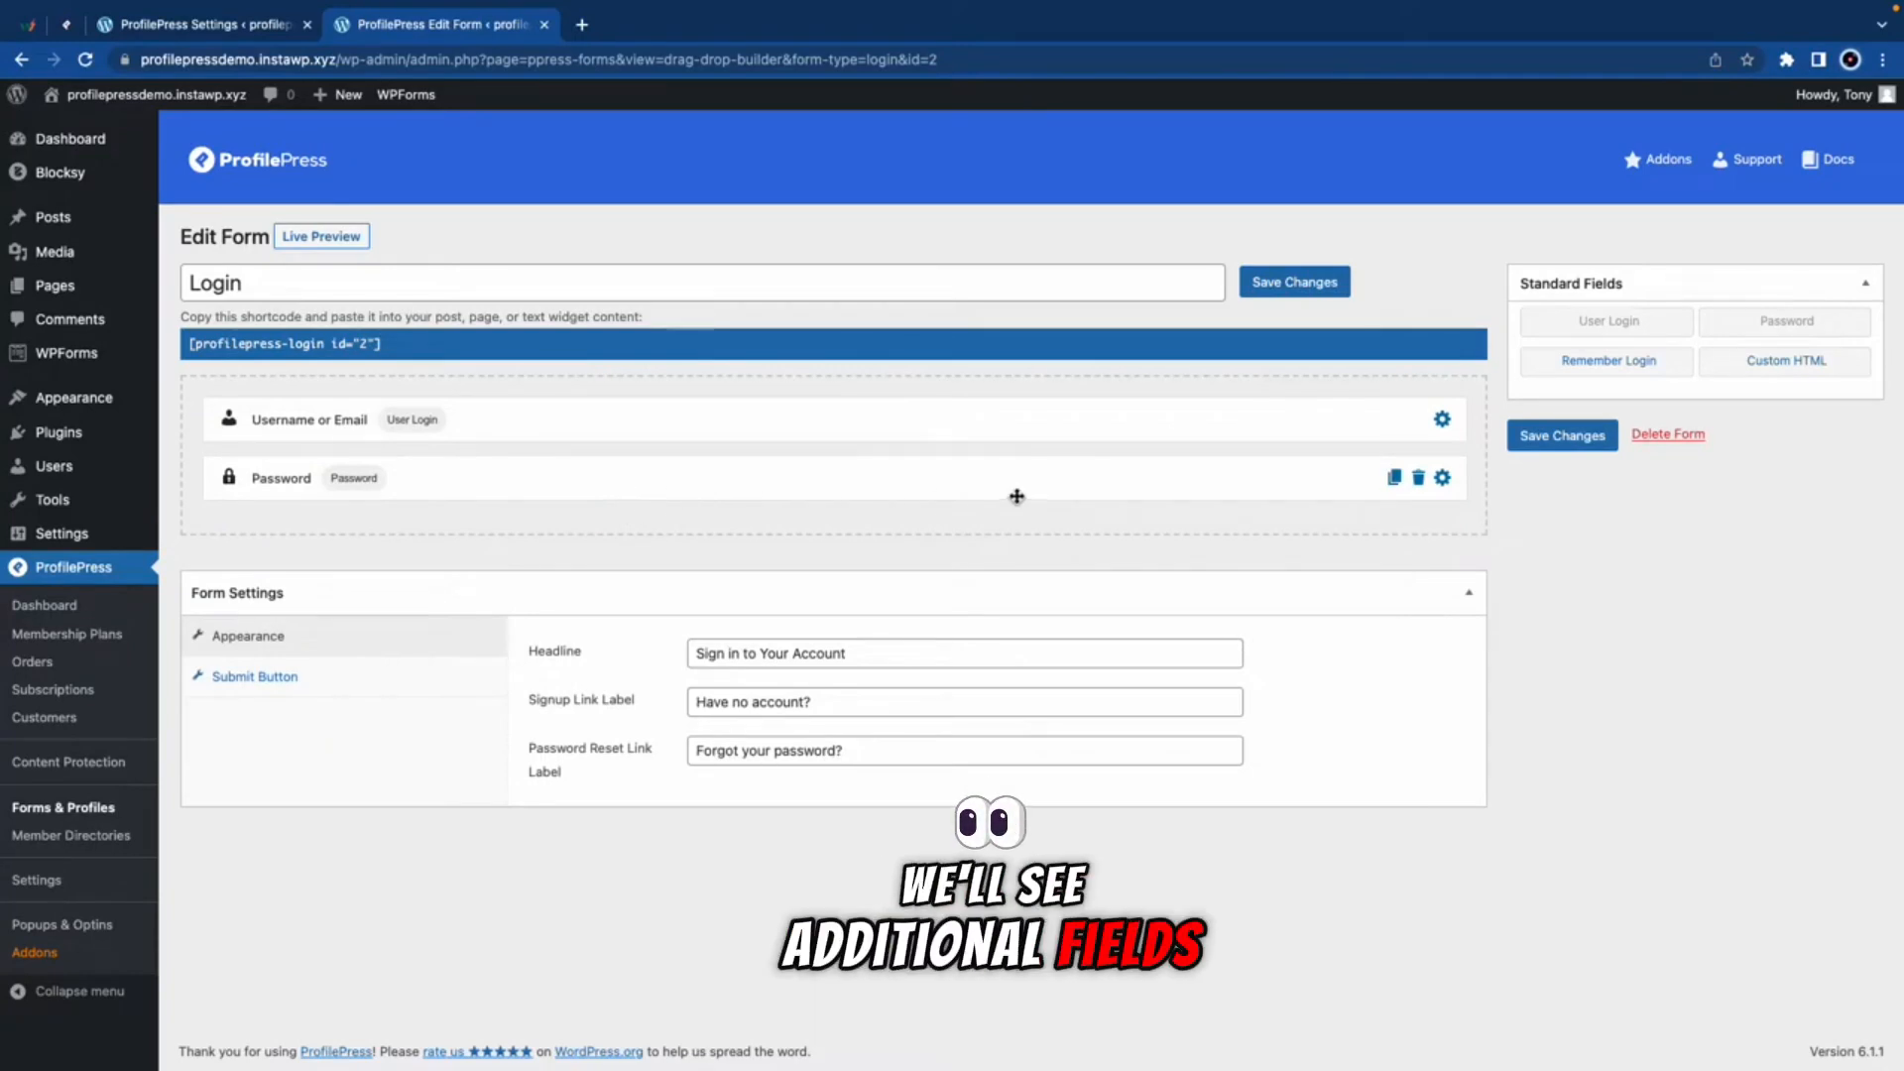
drag(1608, 361, 563, 546)
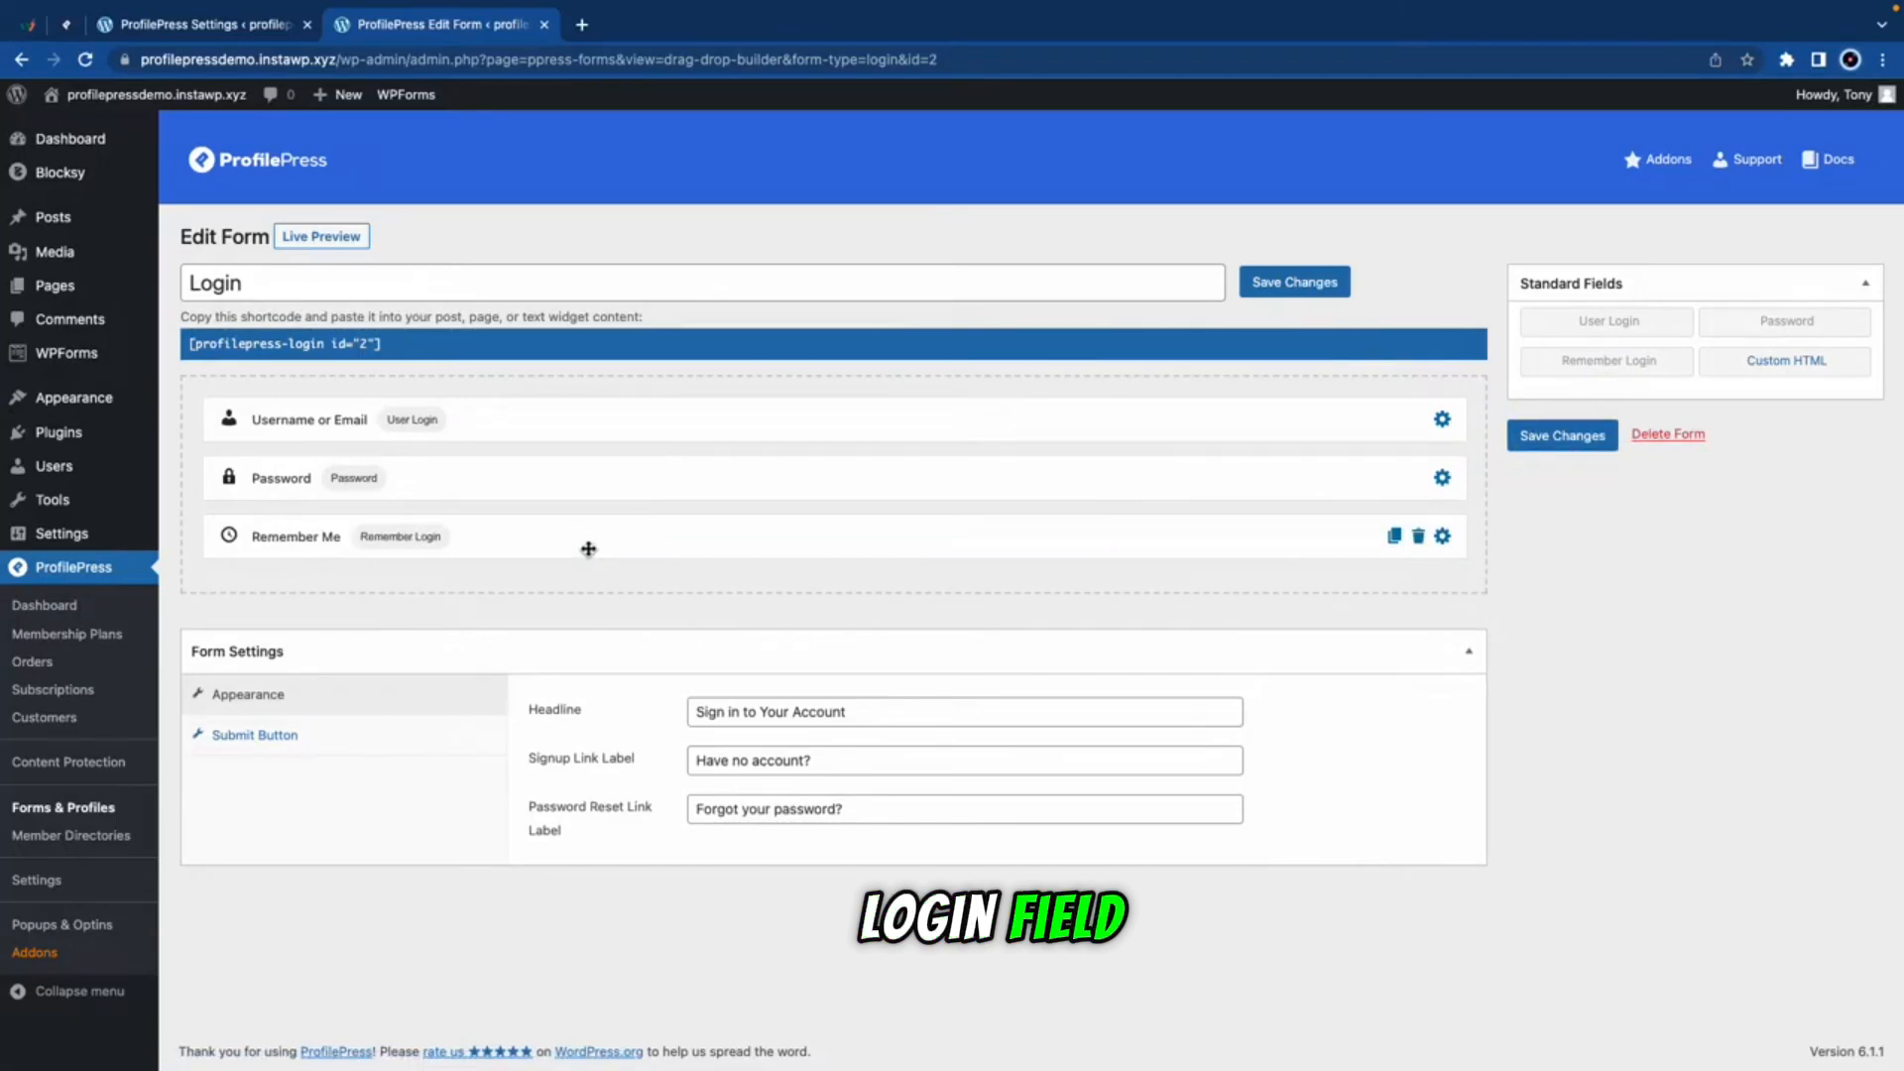
Step: Examine the general and style settings of the Username or Email field, and close them without changes
click(1444, 420)
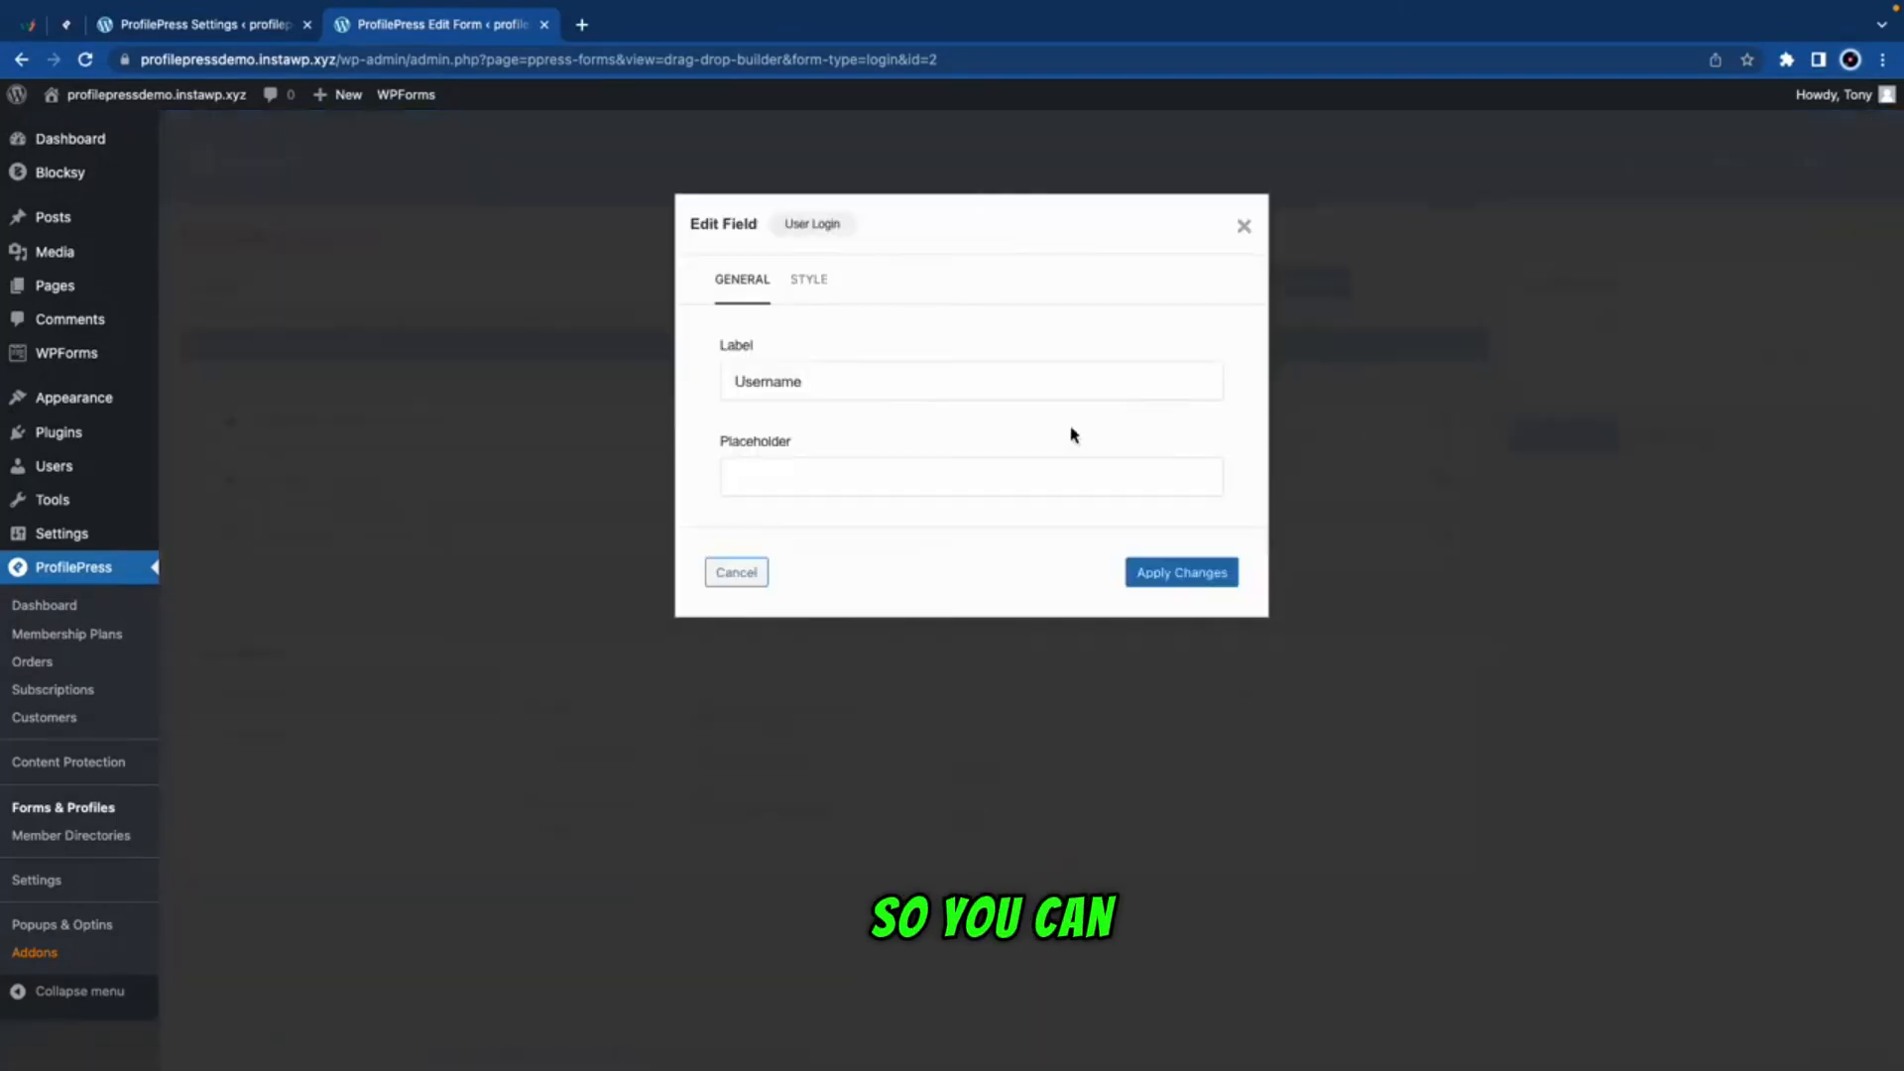
click(810, 283)
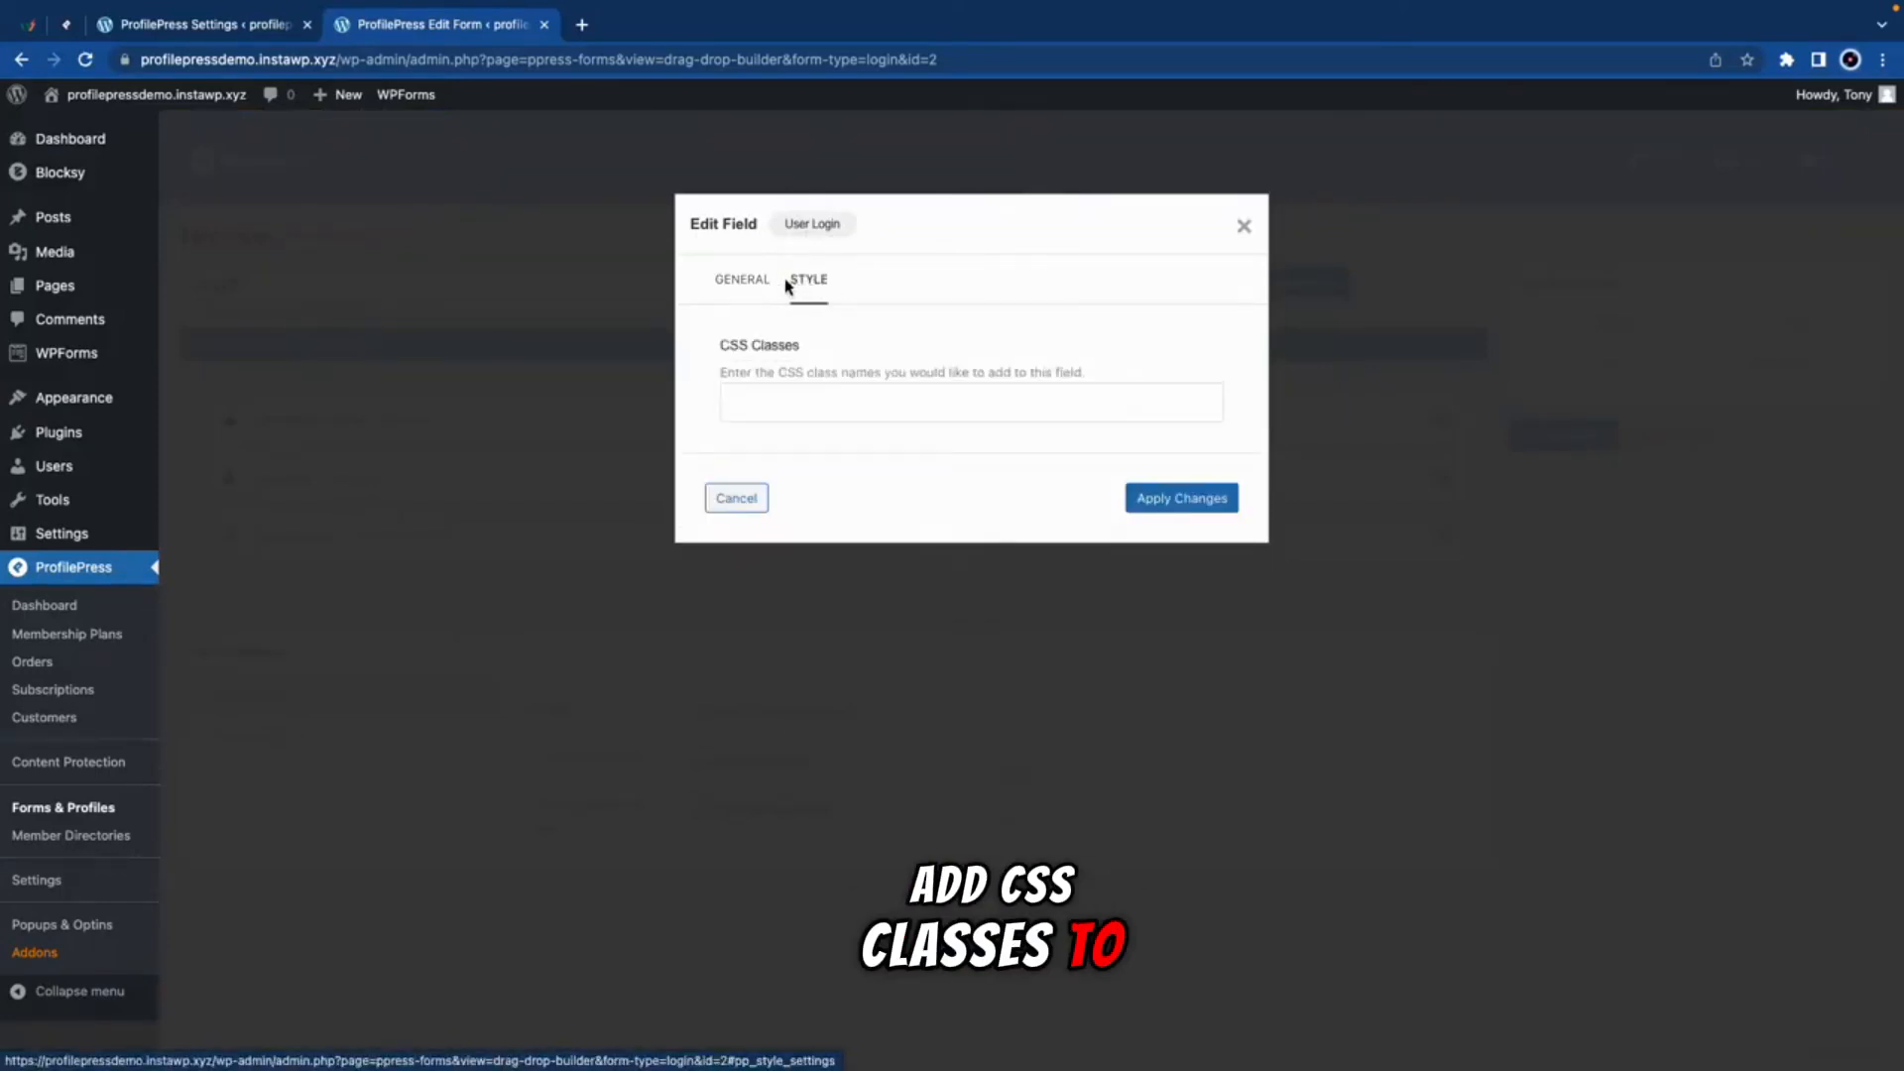
click(1243, 226)
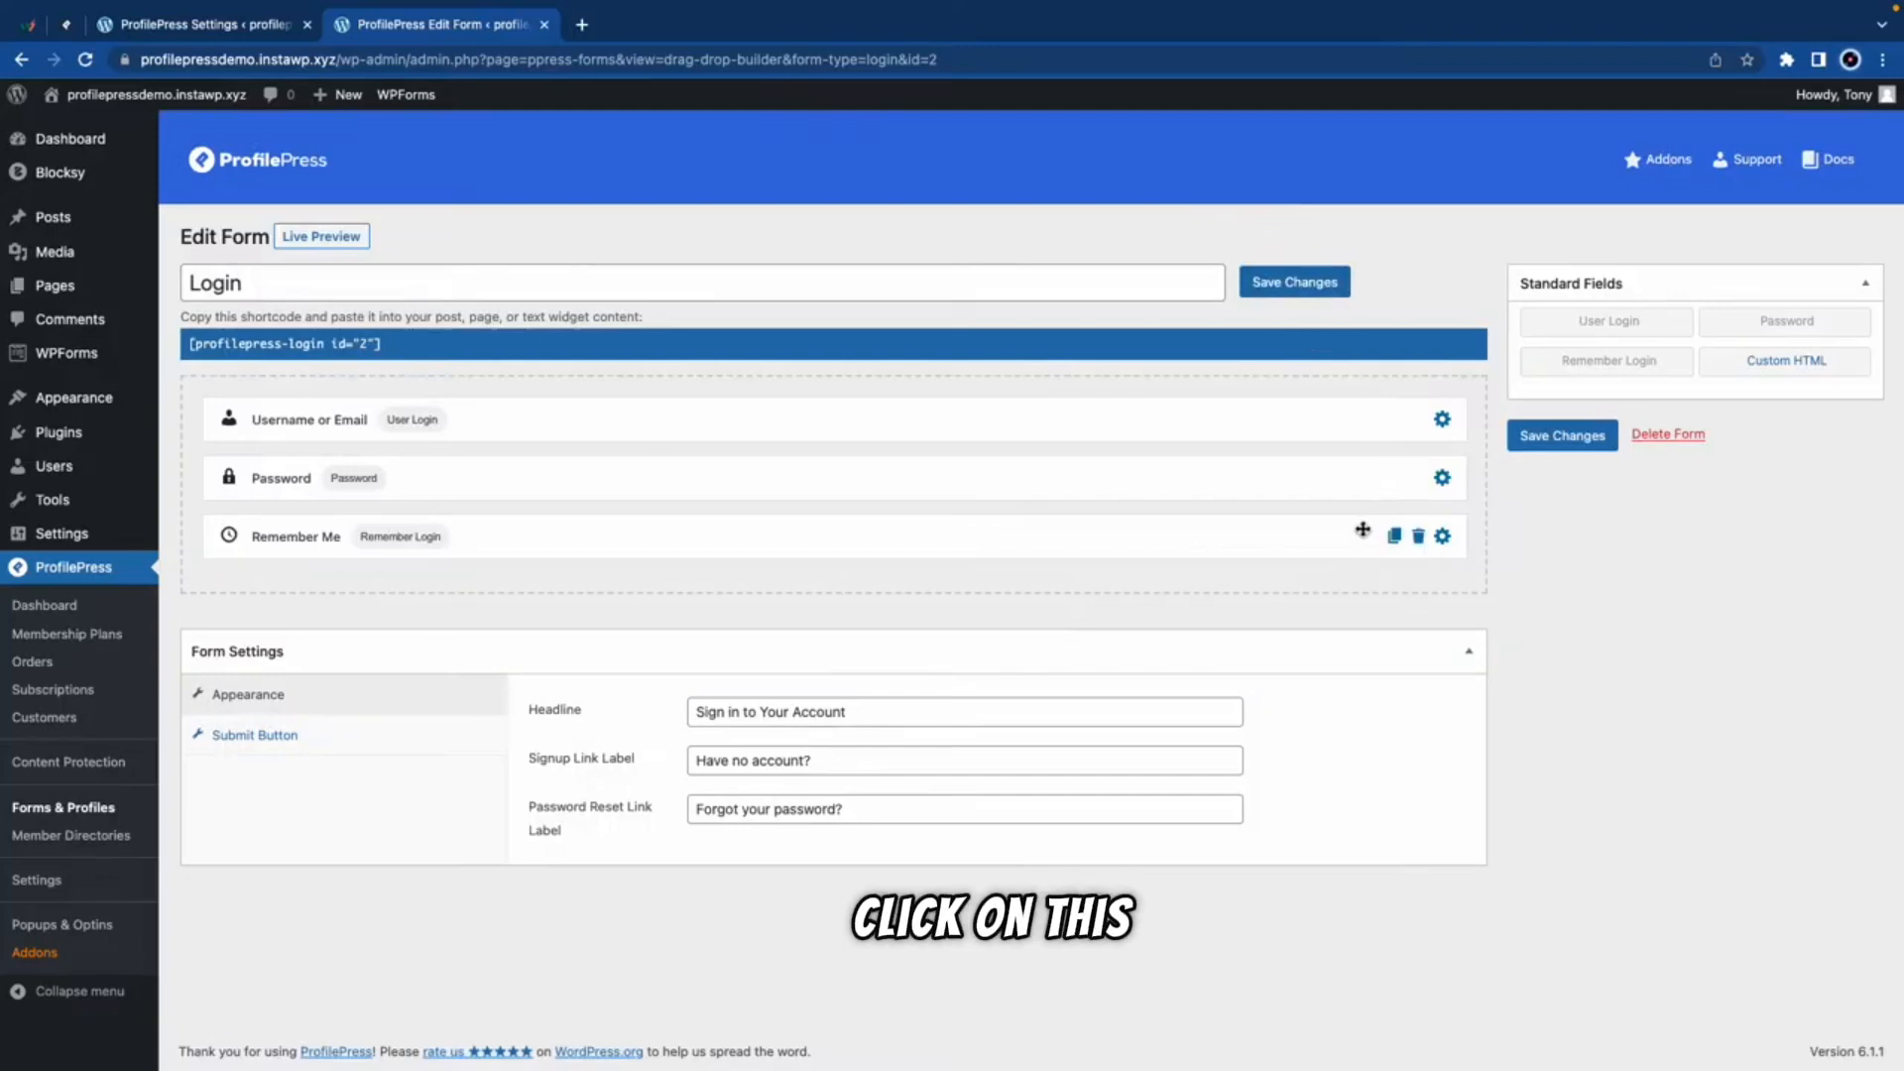
Step: Delete the Remember Me field, and duplicate the Password field and remove the copy
click(1416, 541)
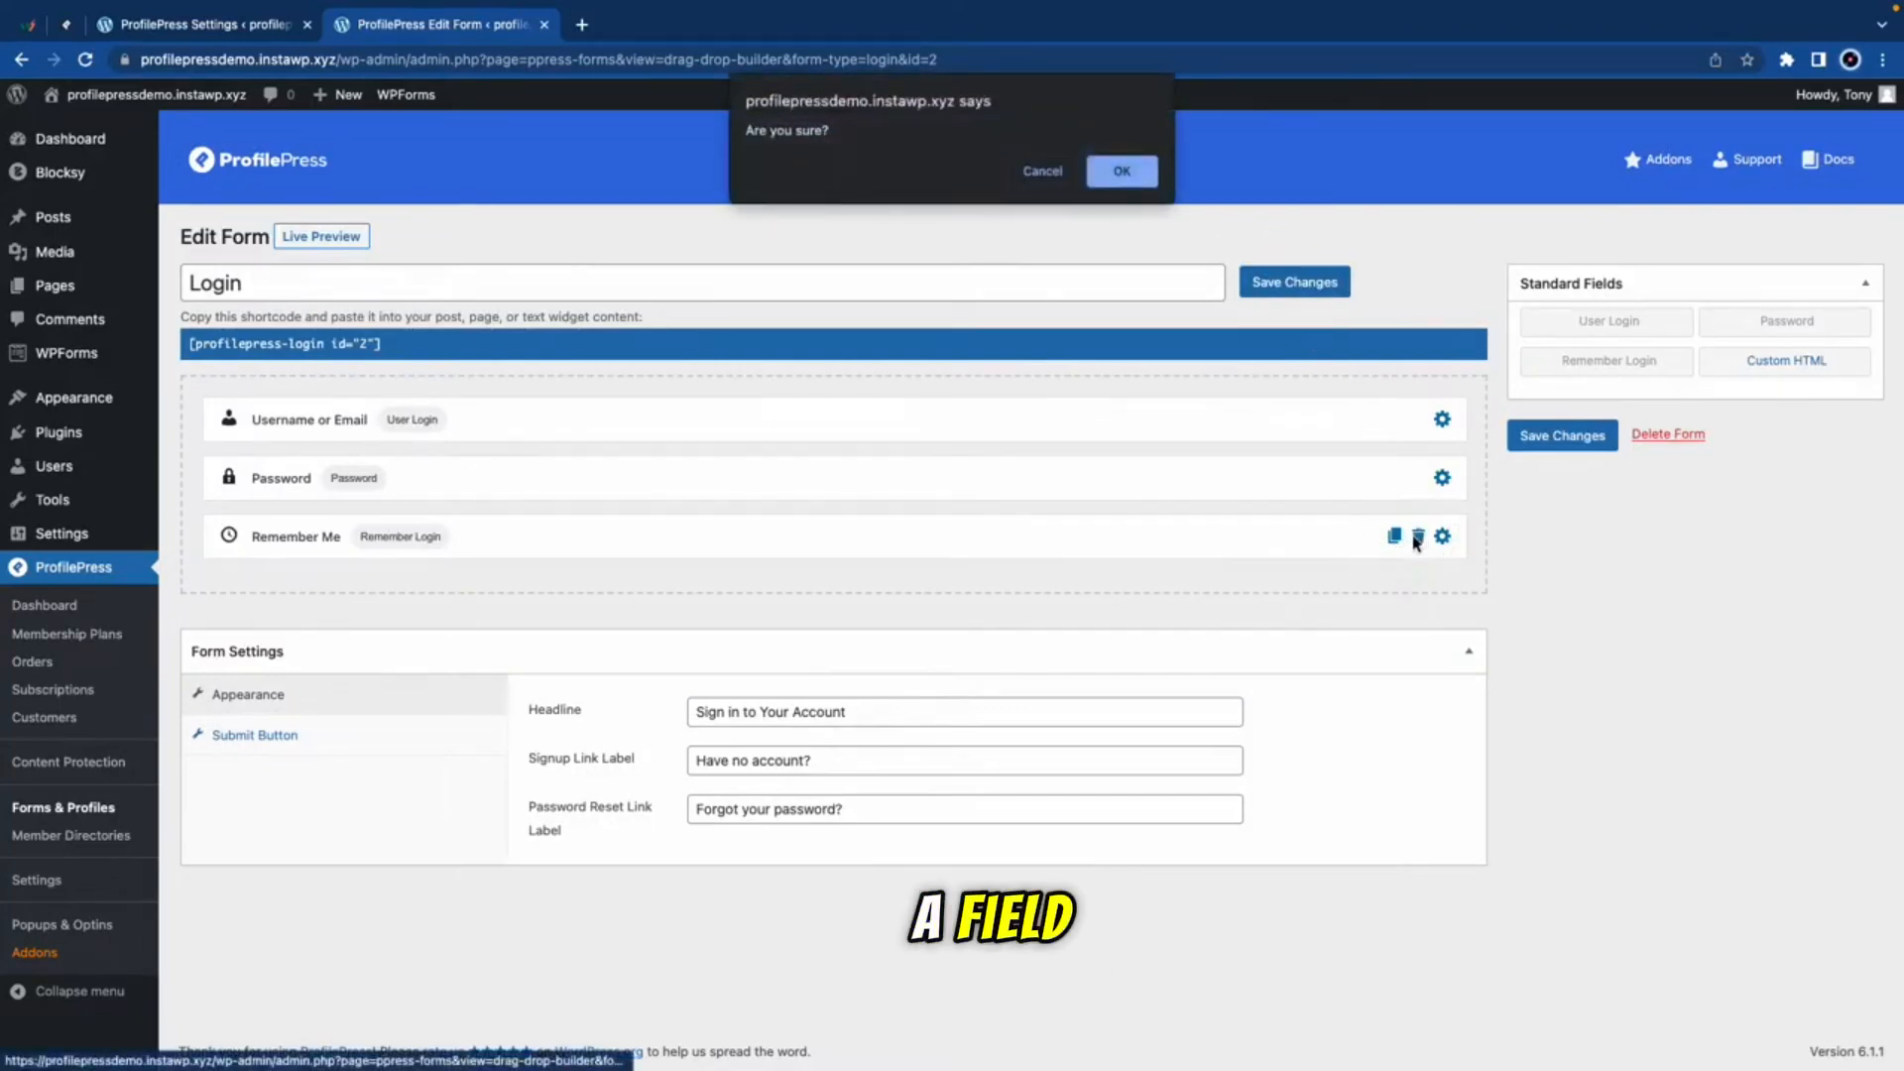
click(1142, 184)
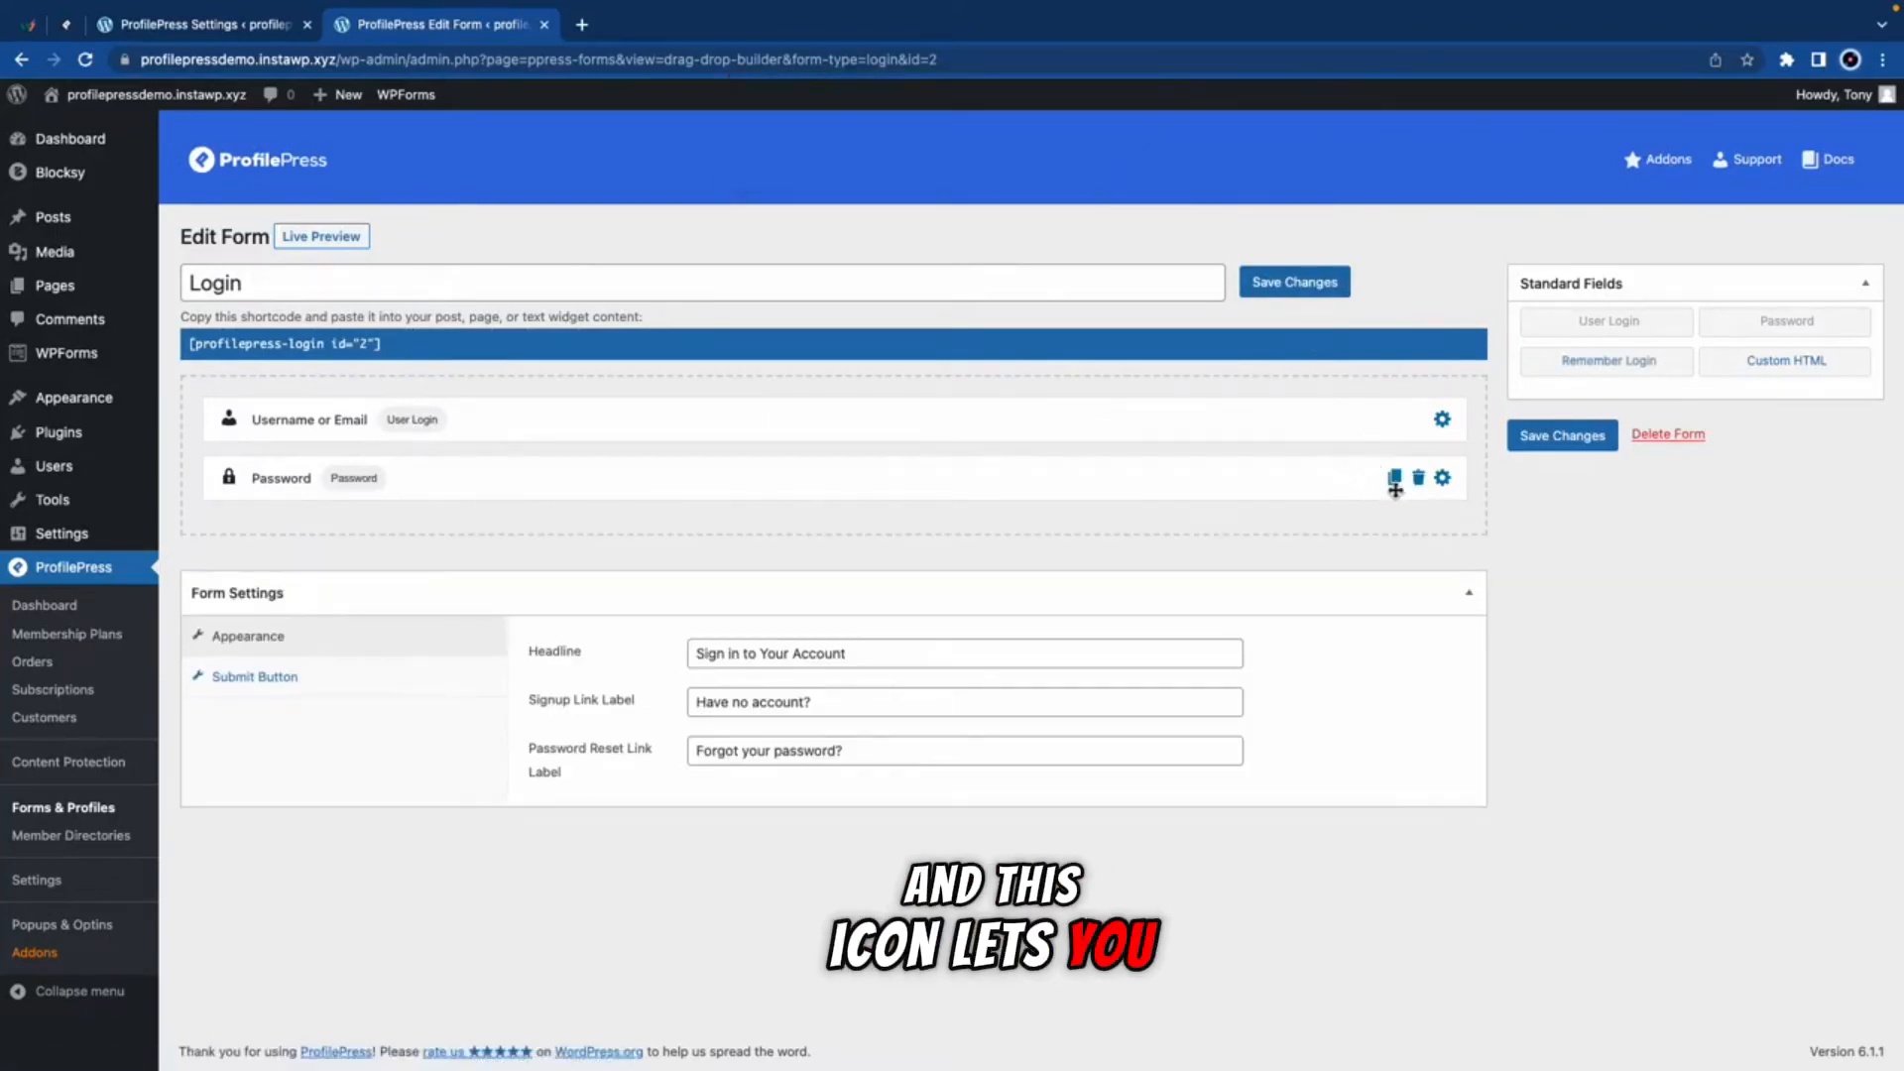
click(1395, 480)
click(1418, 535)
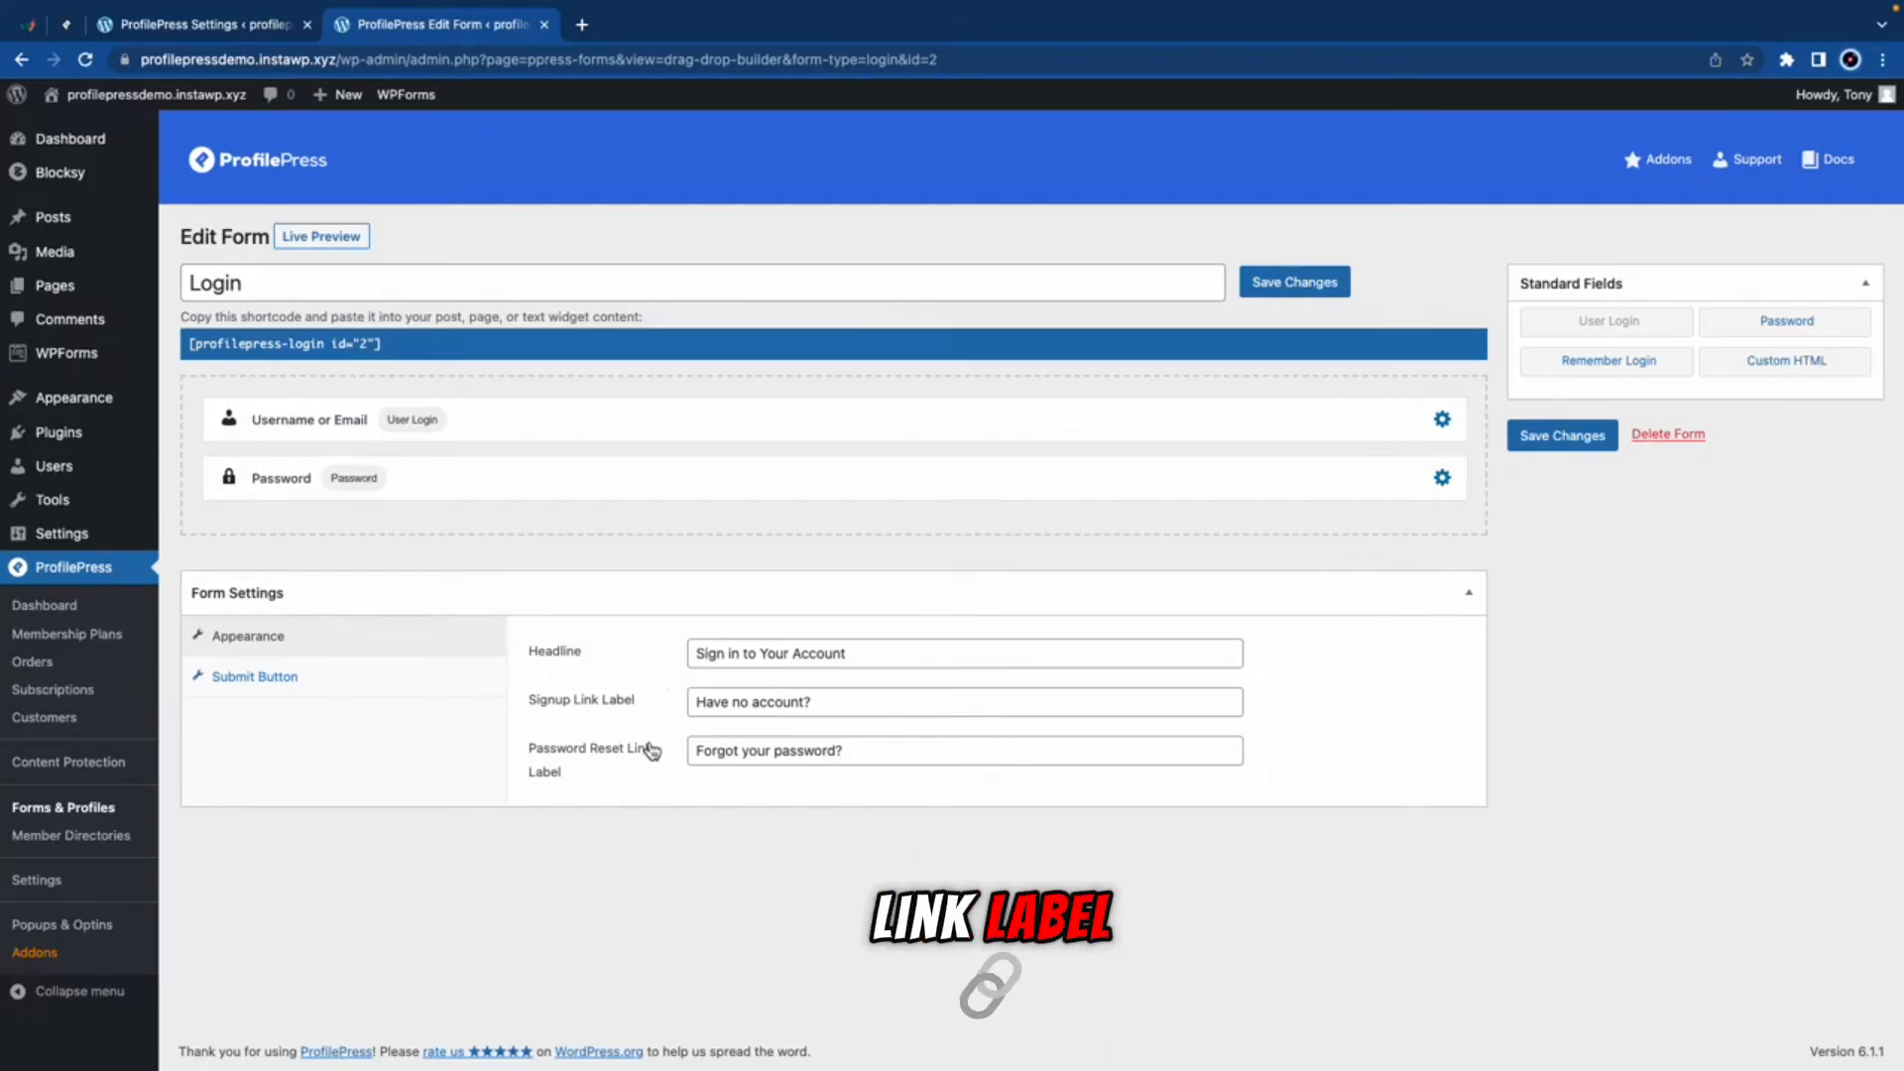
Step: Review the form's Submit Button settings and save the form
click(260, 678)
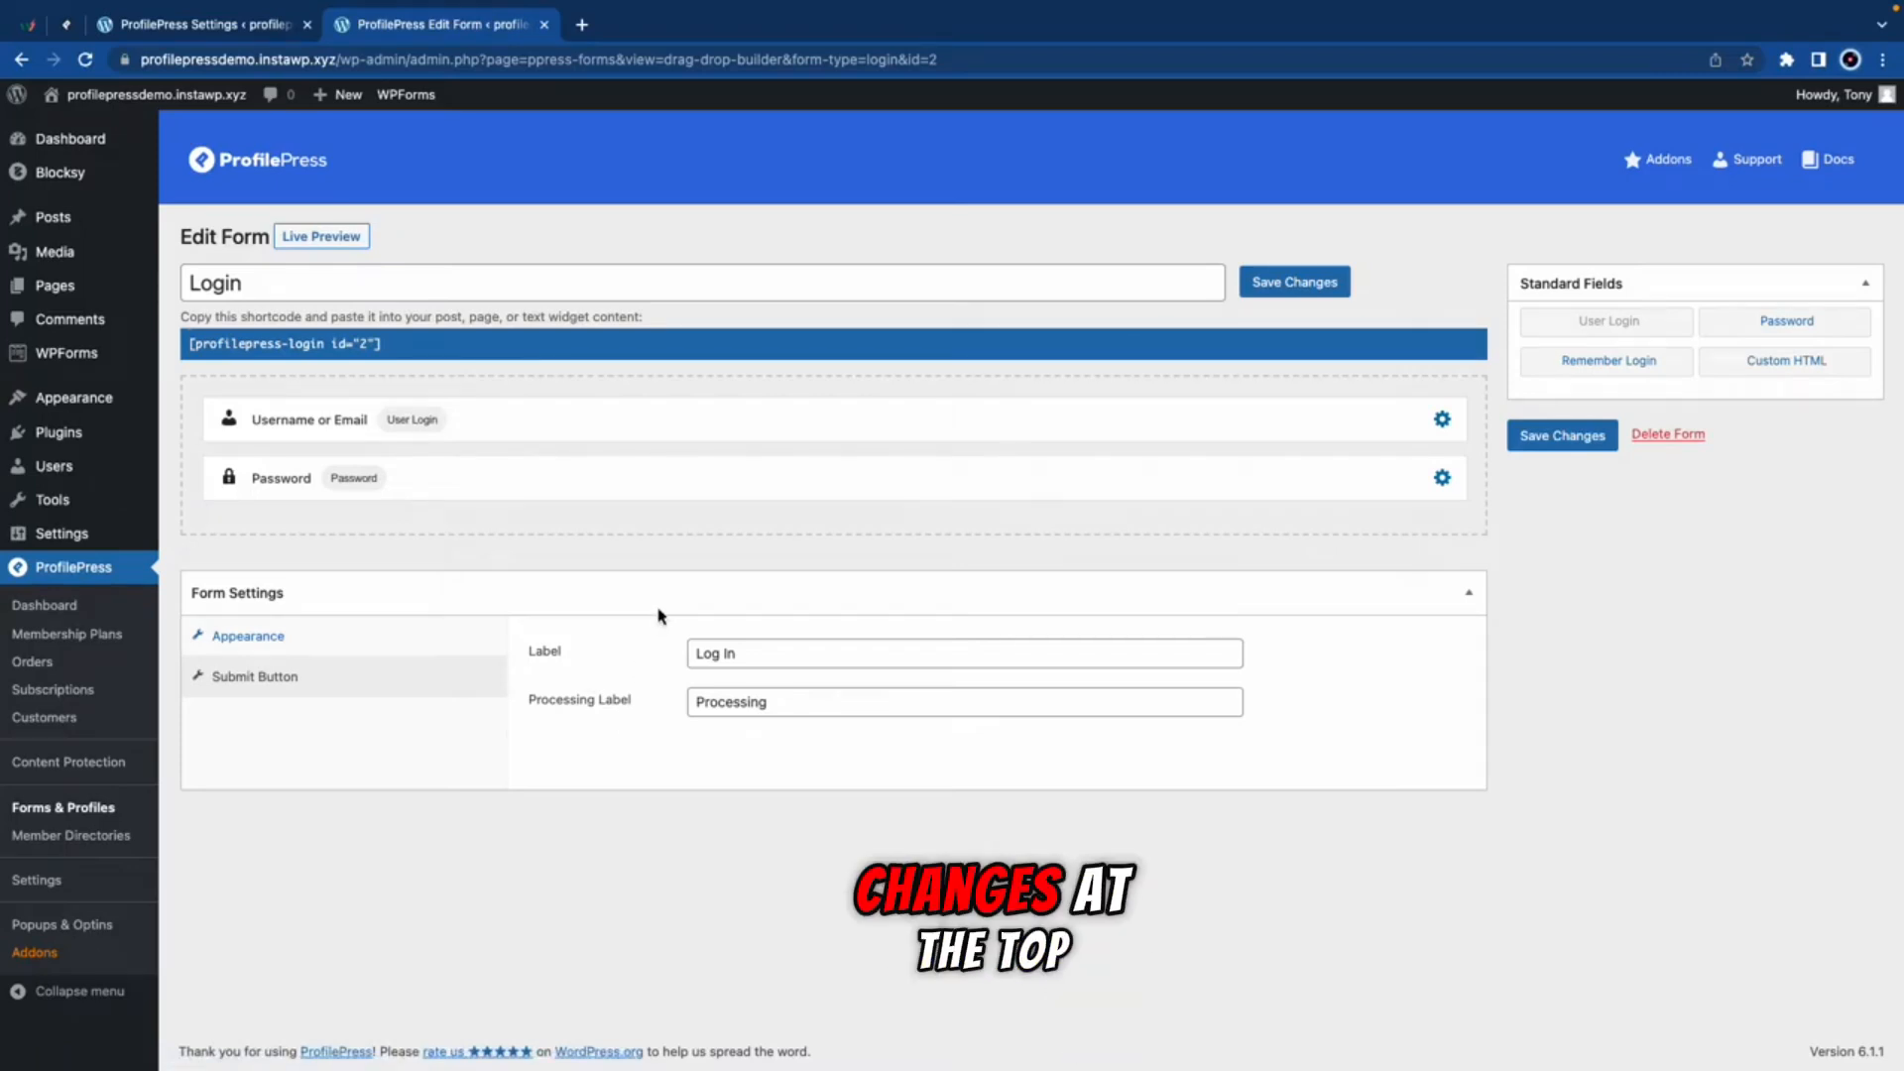
click(1289, 284)
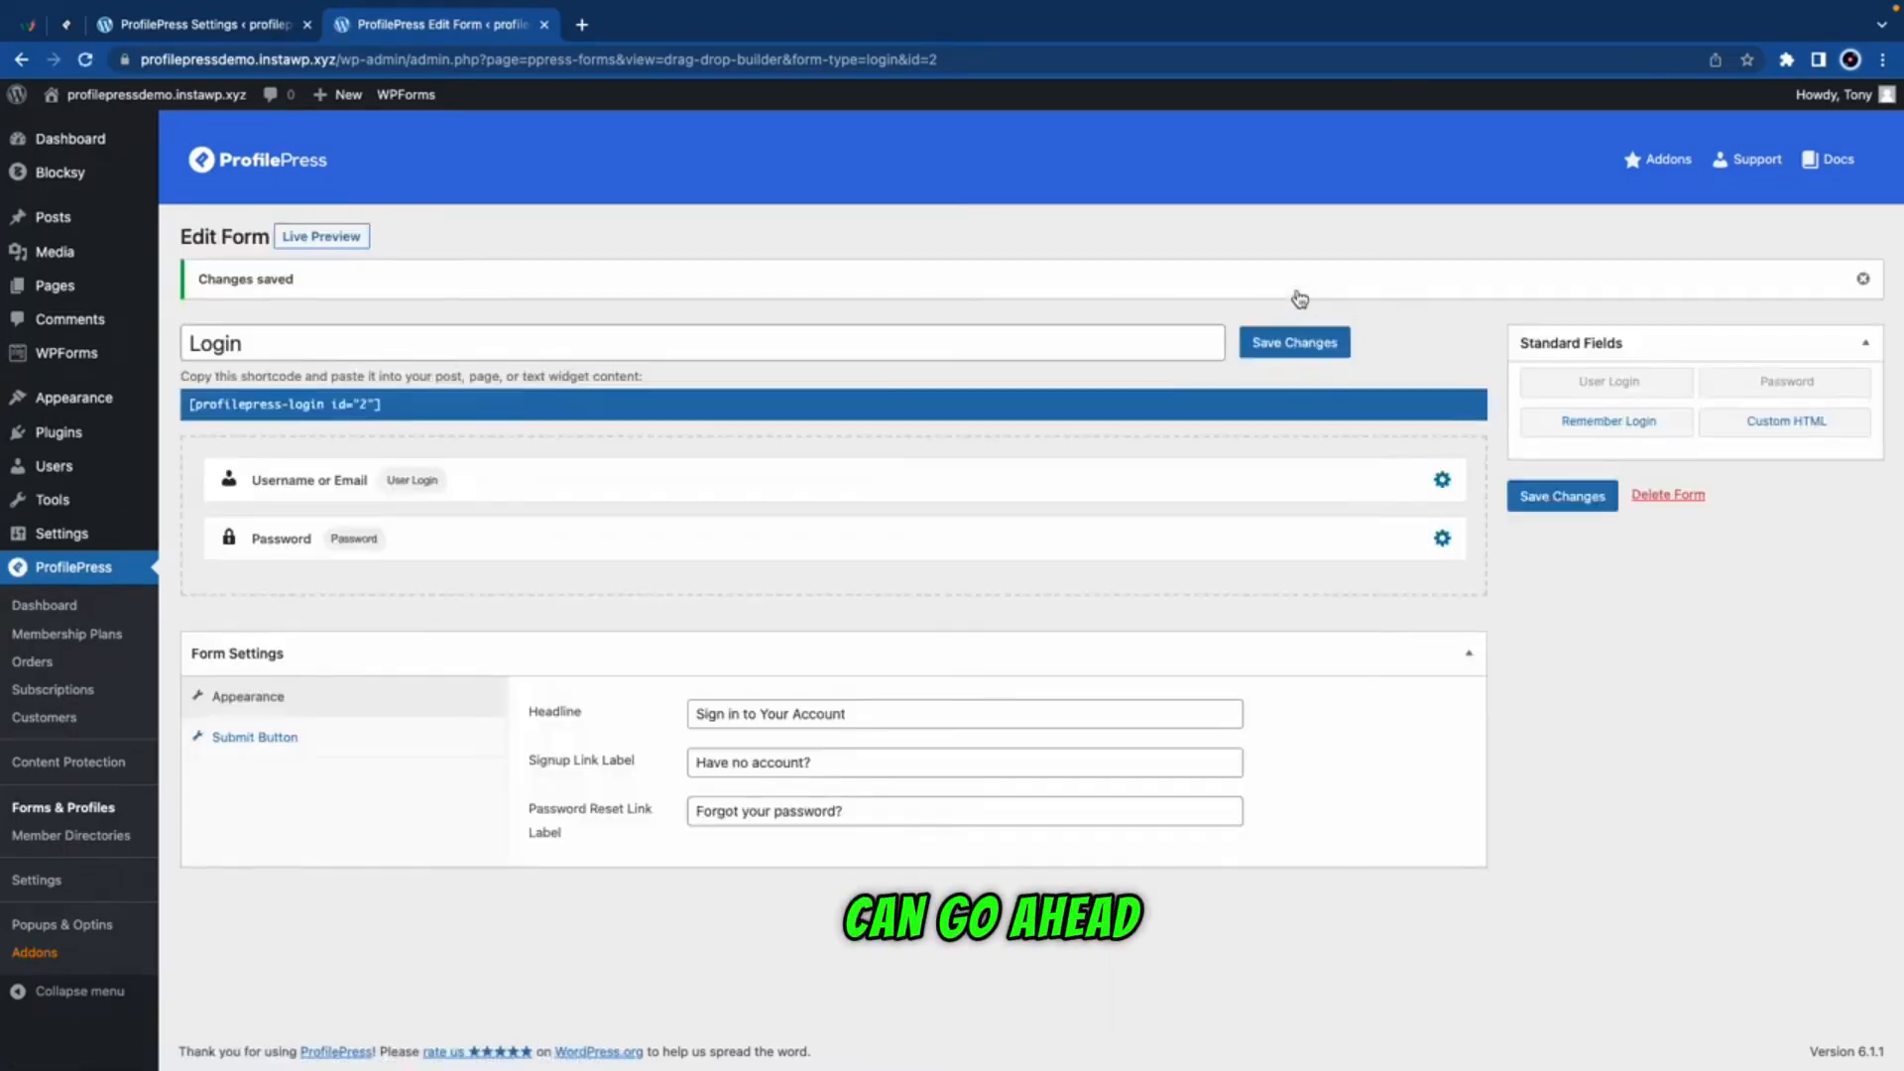
Step: Copy the form's shortcode [profilepress-login id="2"]
drag(386, 406, 189, 405)
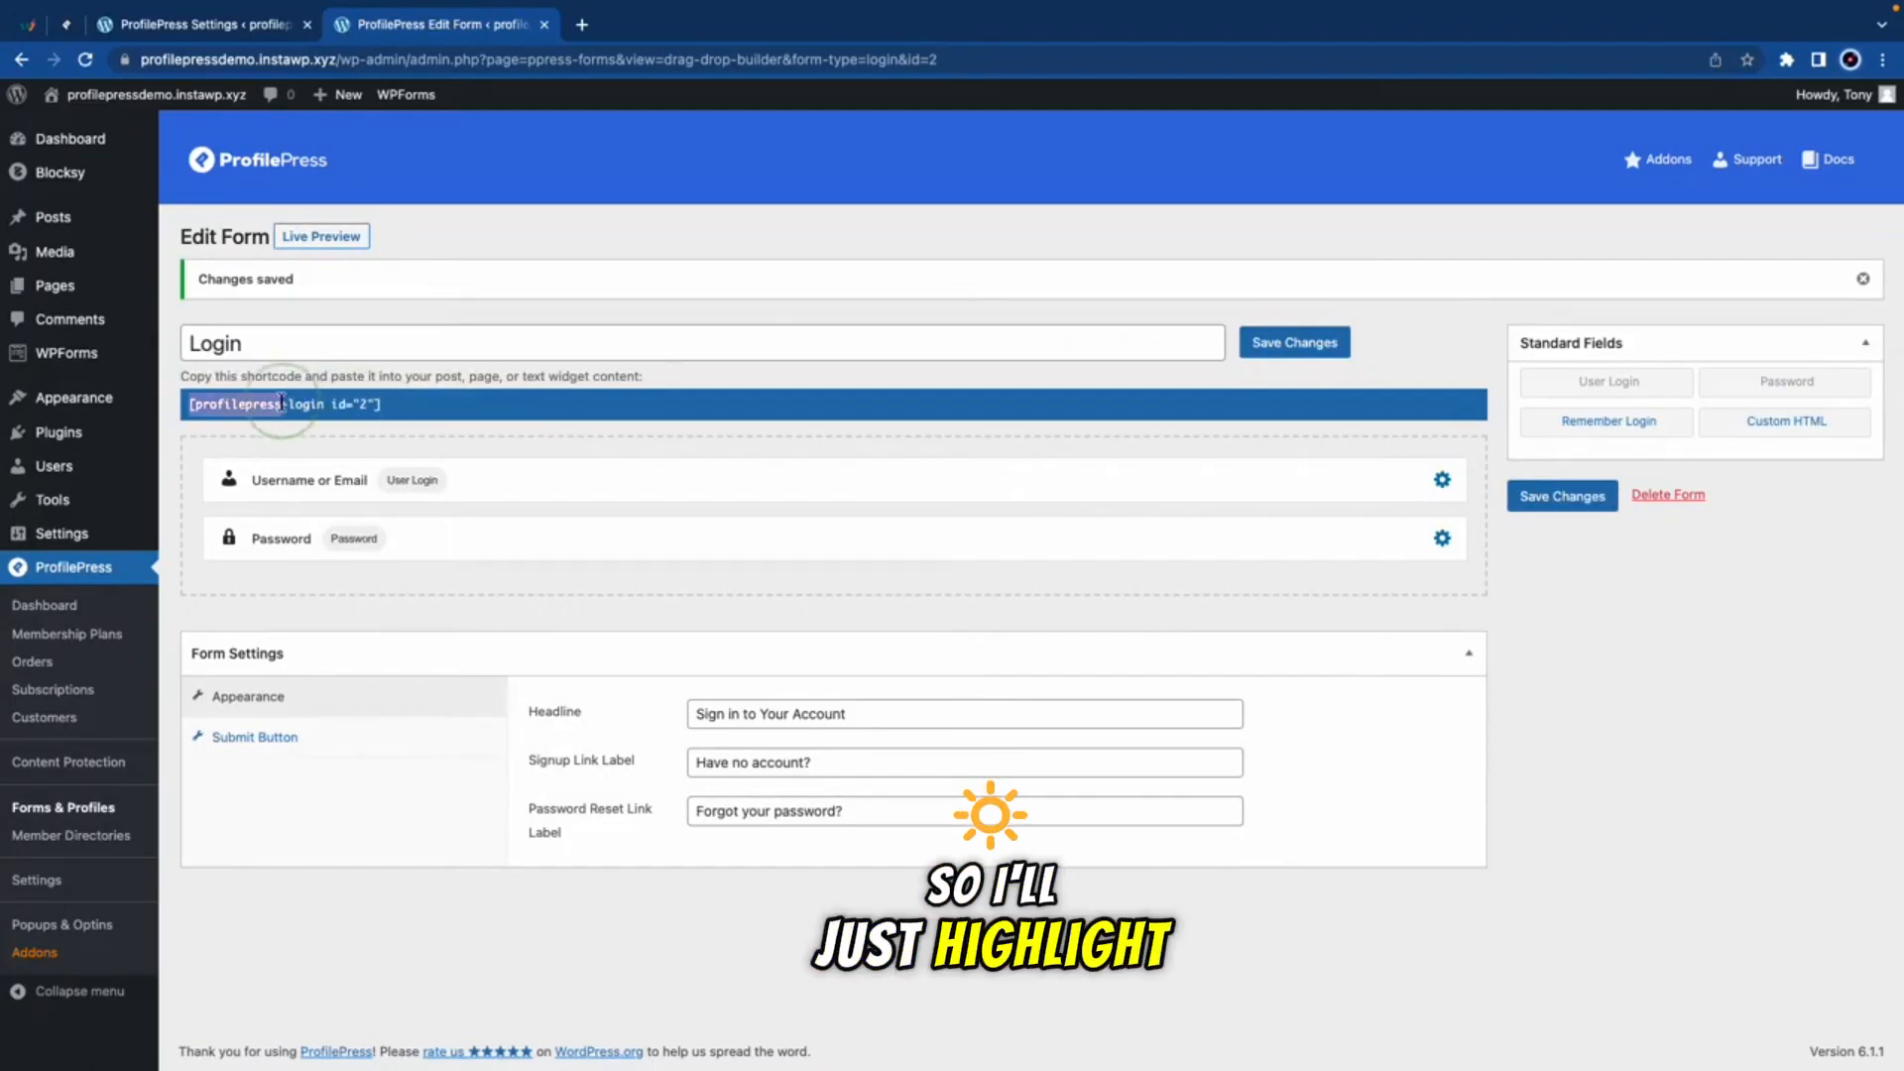
right_click(349, 424)
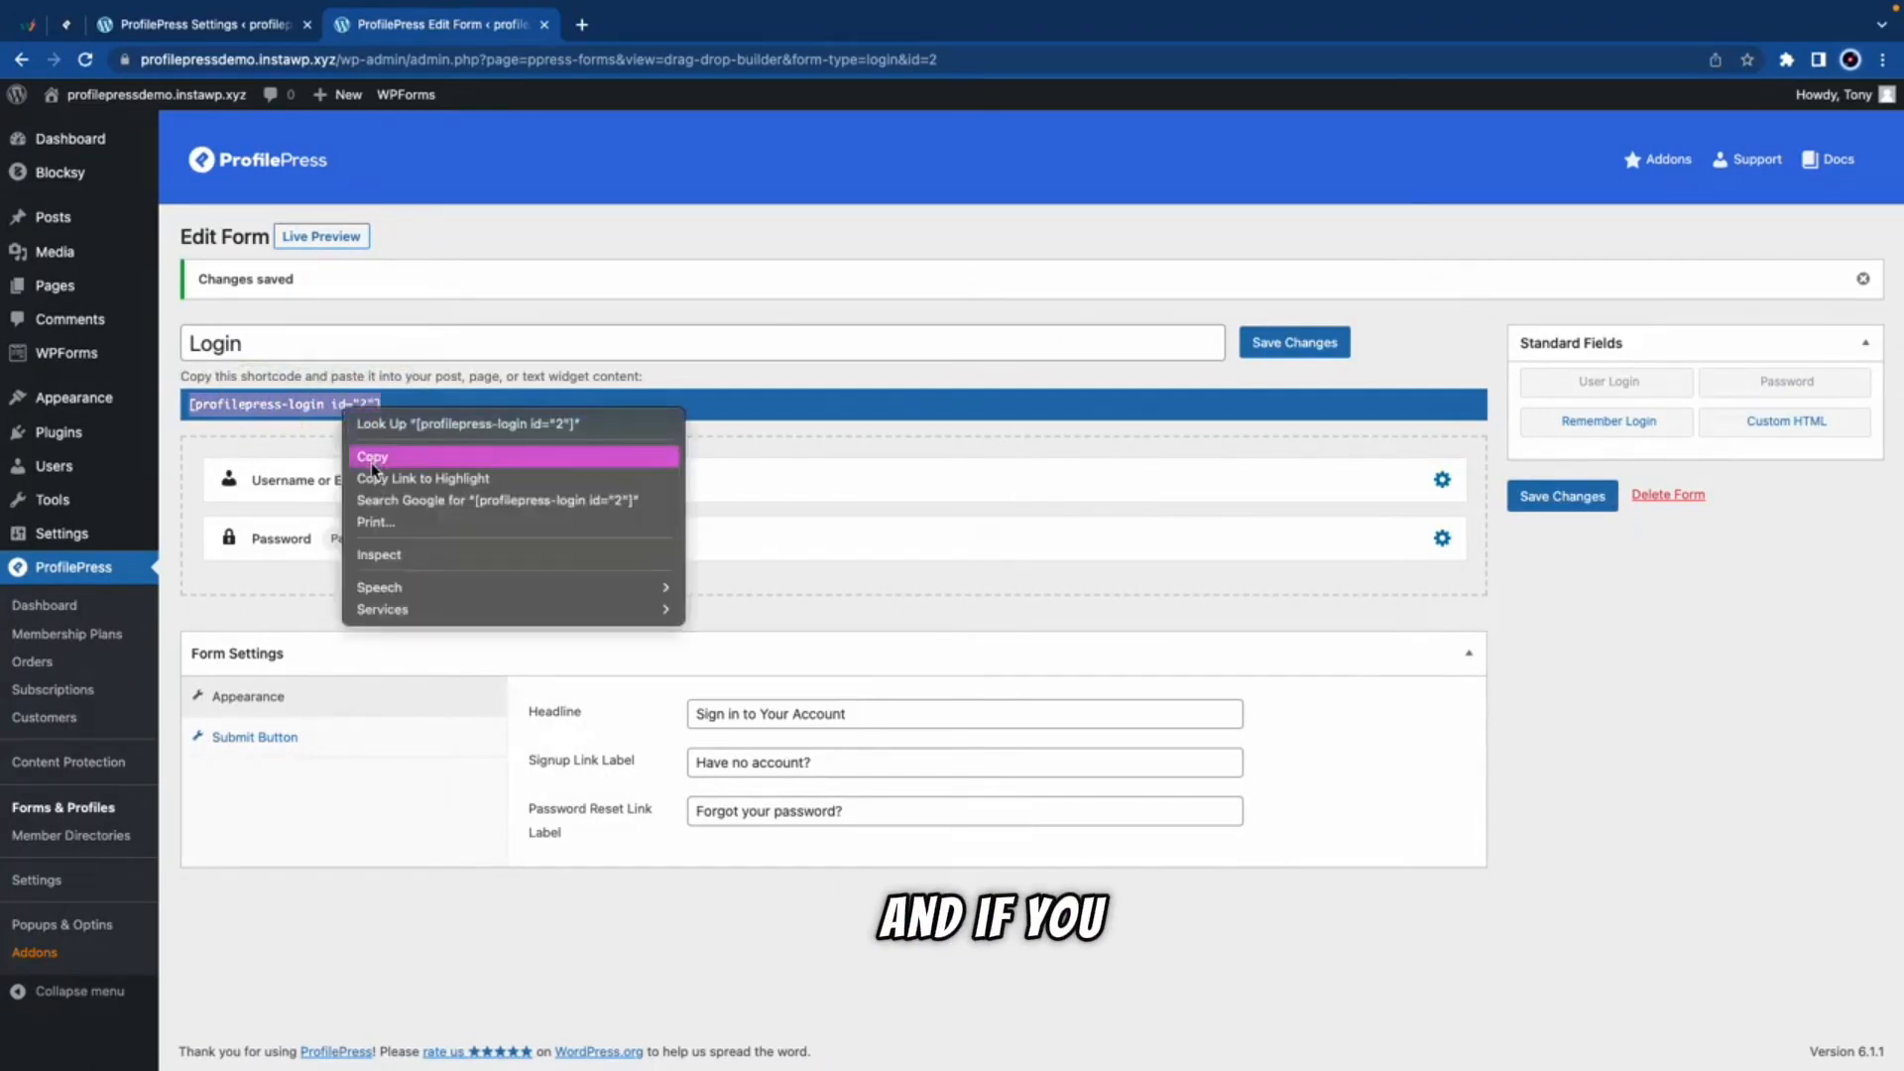
click(371, 458)
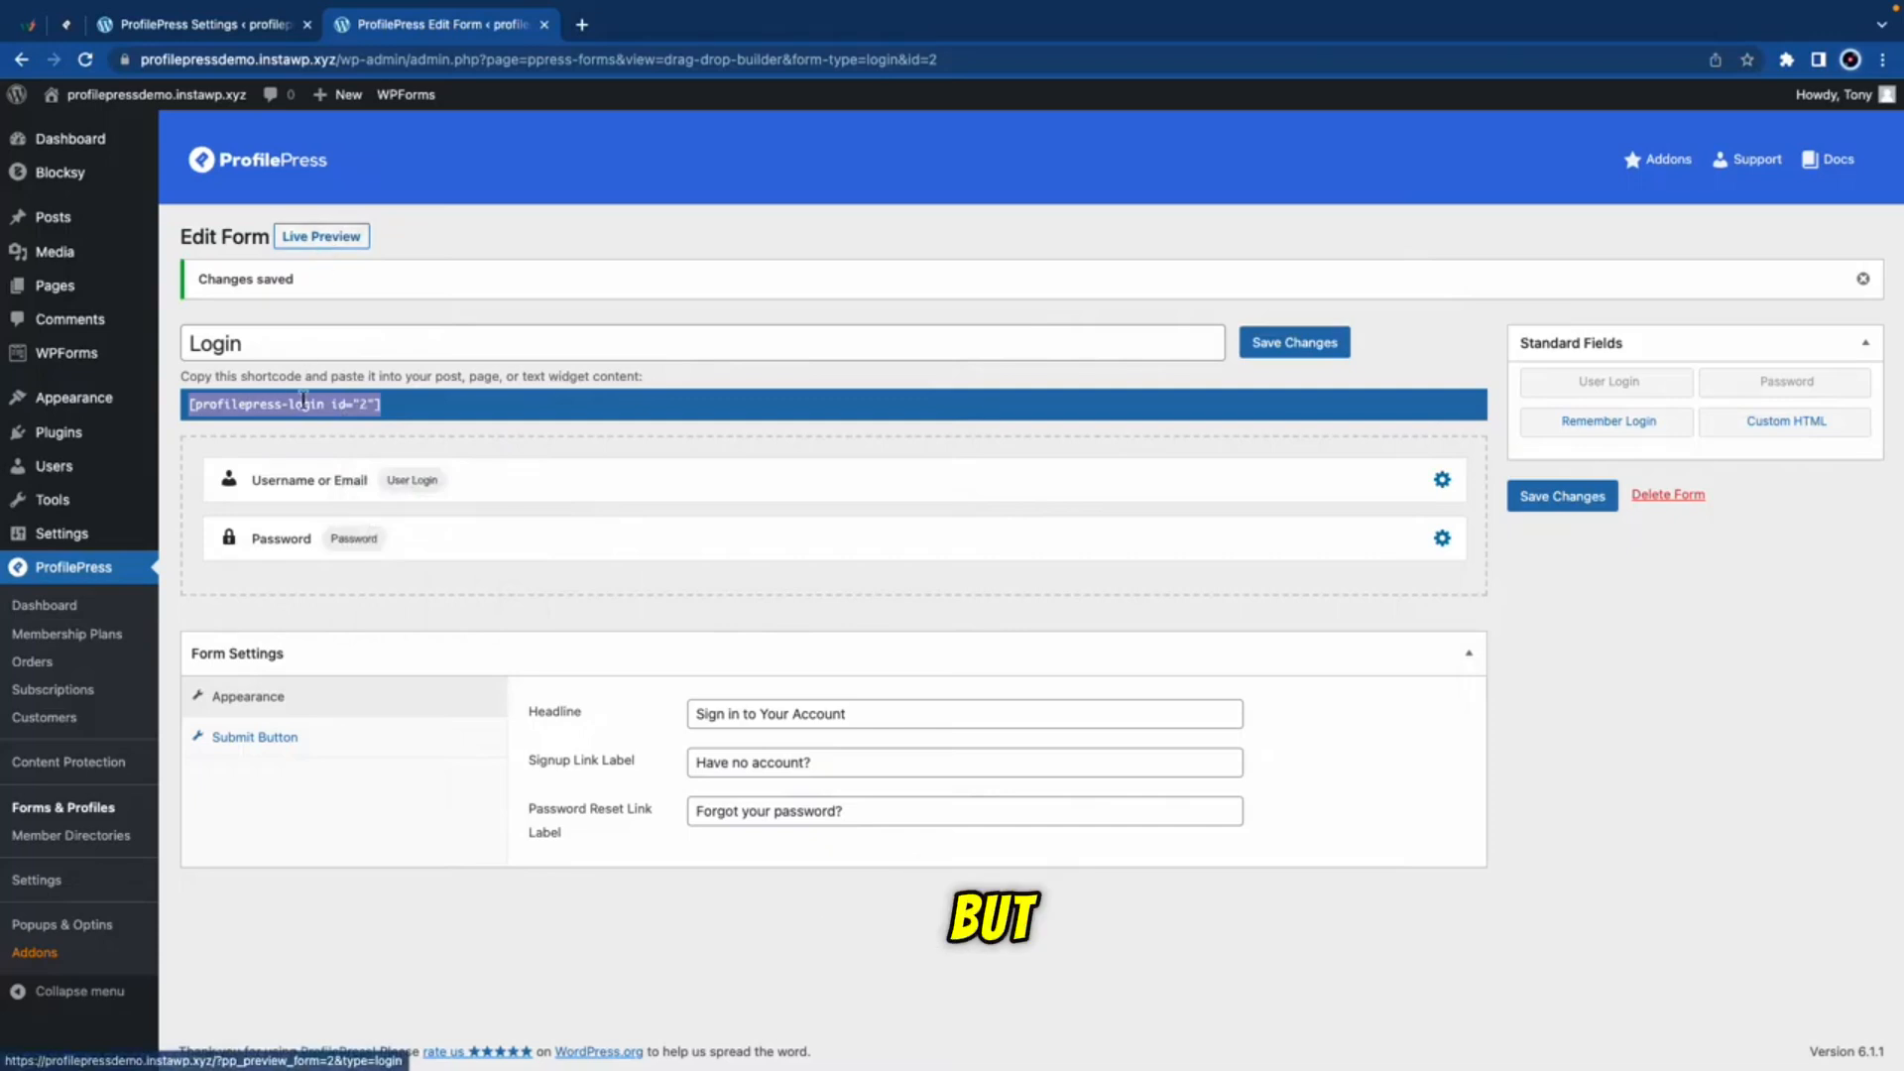
Step: Start a new WordPress page in a separate browser tab, dismiss the welcome dialog and title the page "Login"
mouse_move(342, 96)
right_click(324, 186)
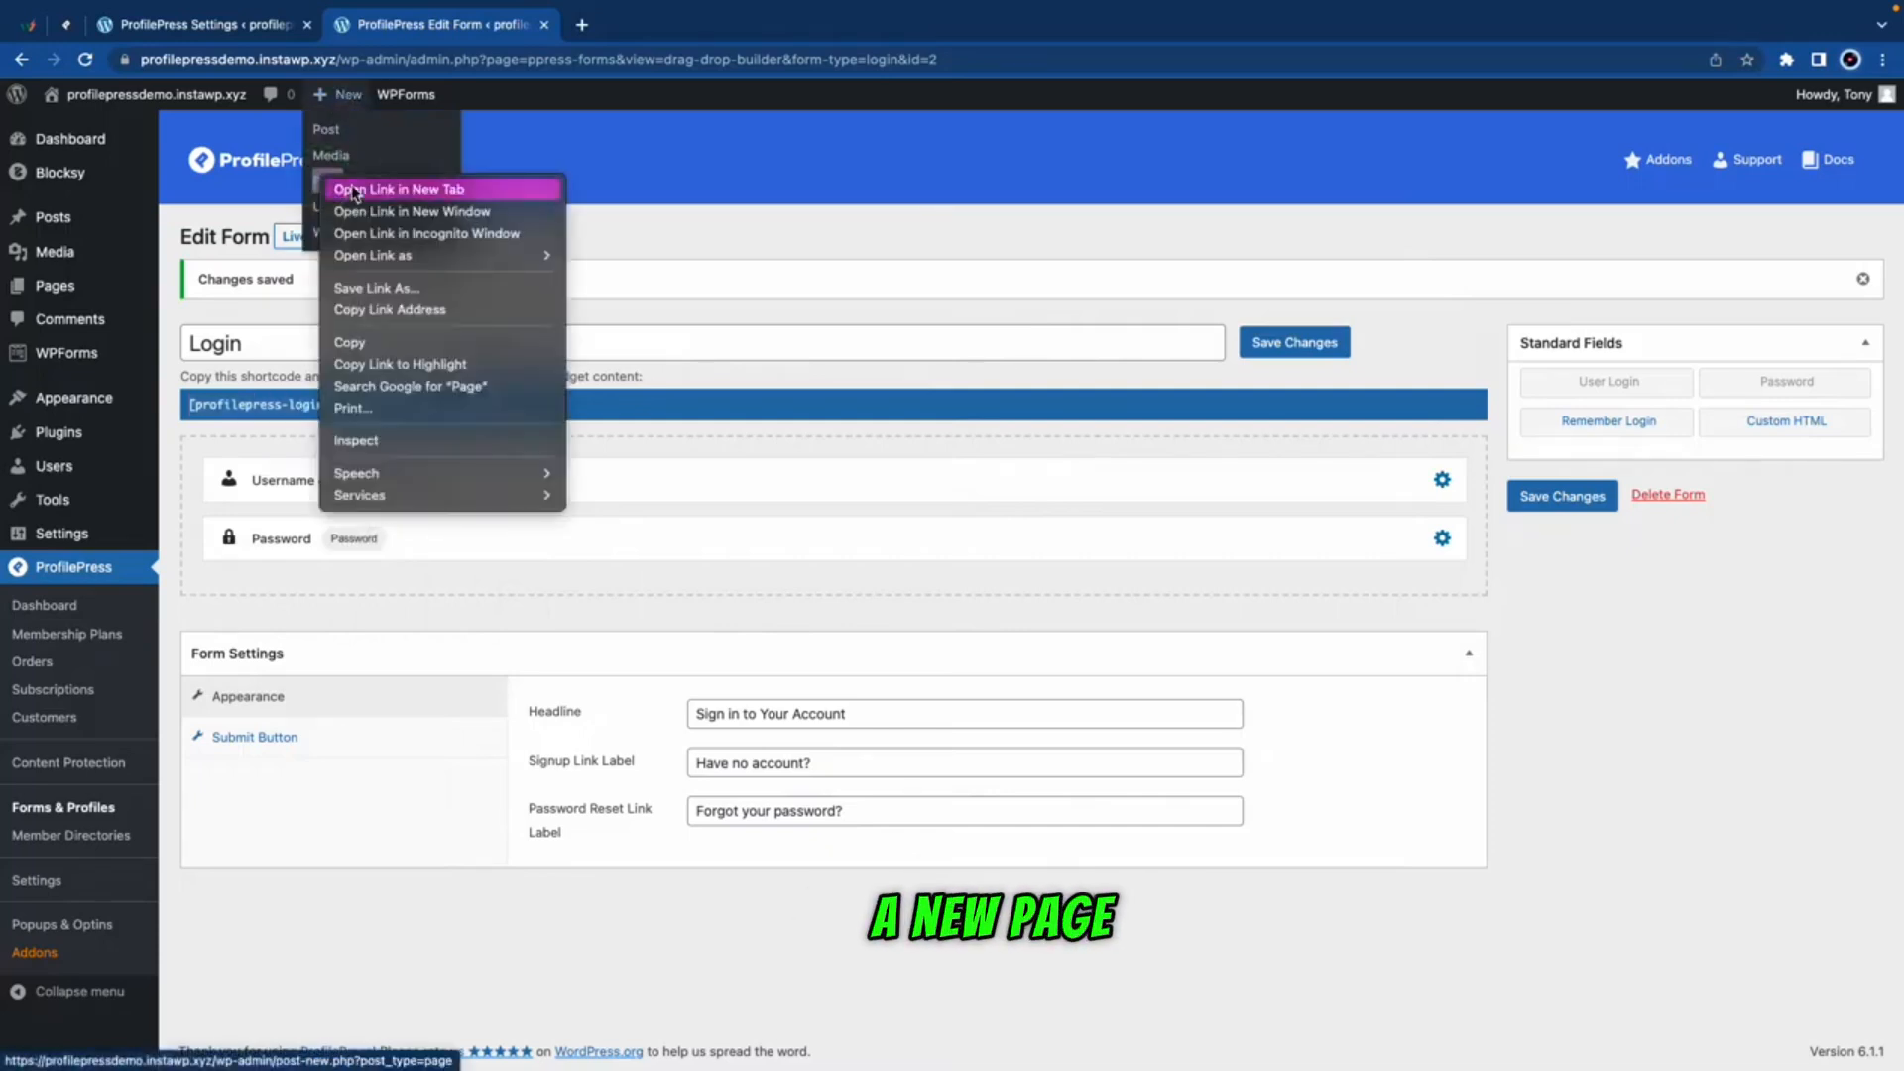
click(397, 188)
click(647, 25)
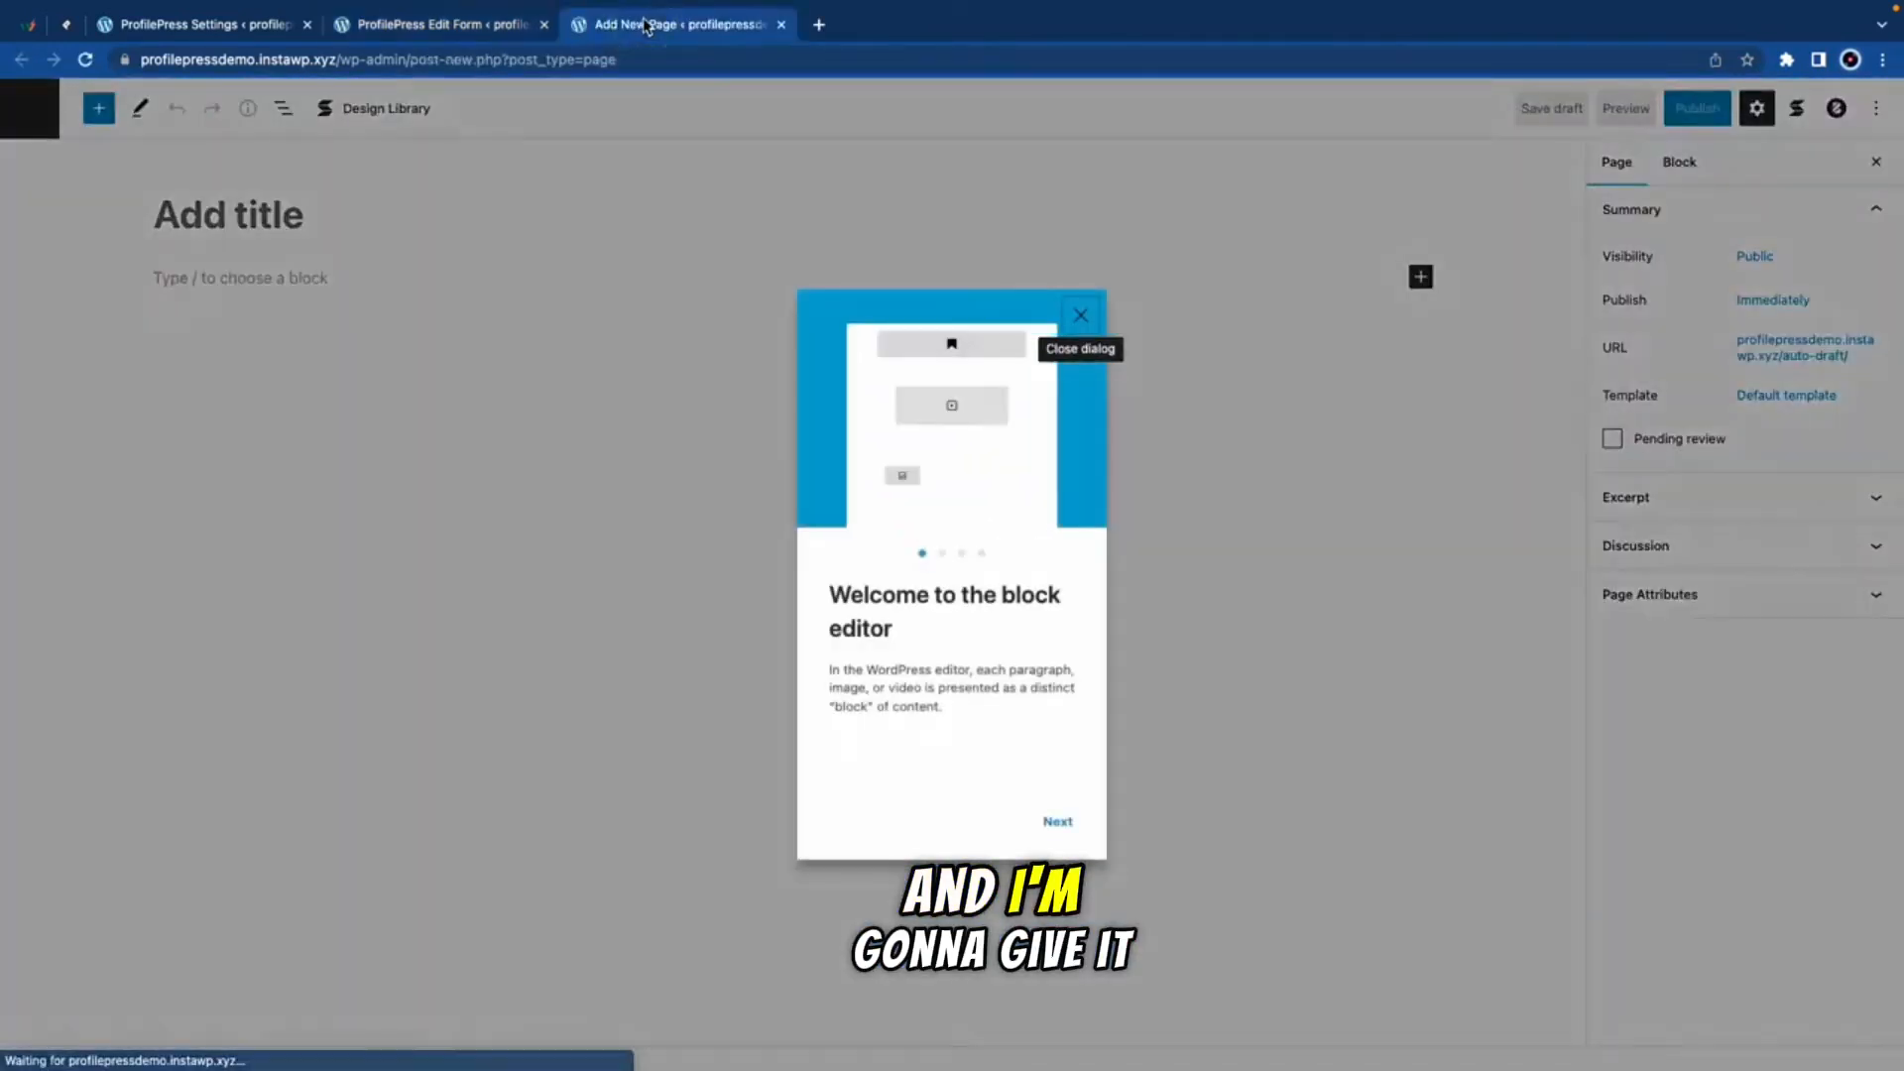
click(1087, 319)
click(317, 212)
text(Login)
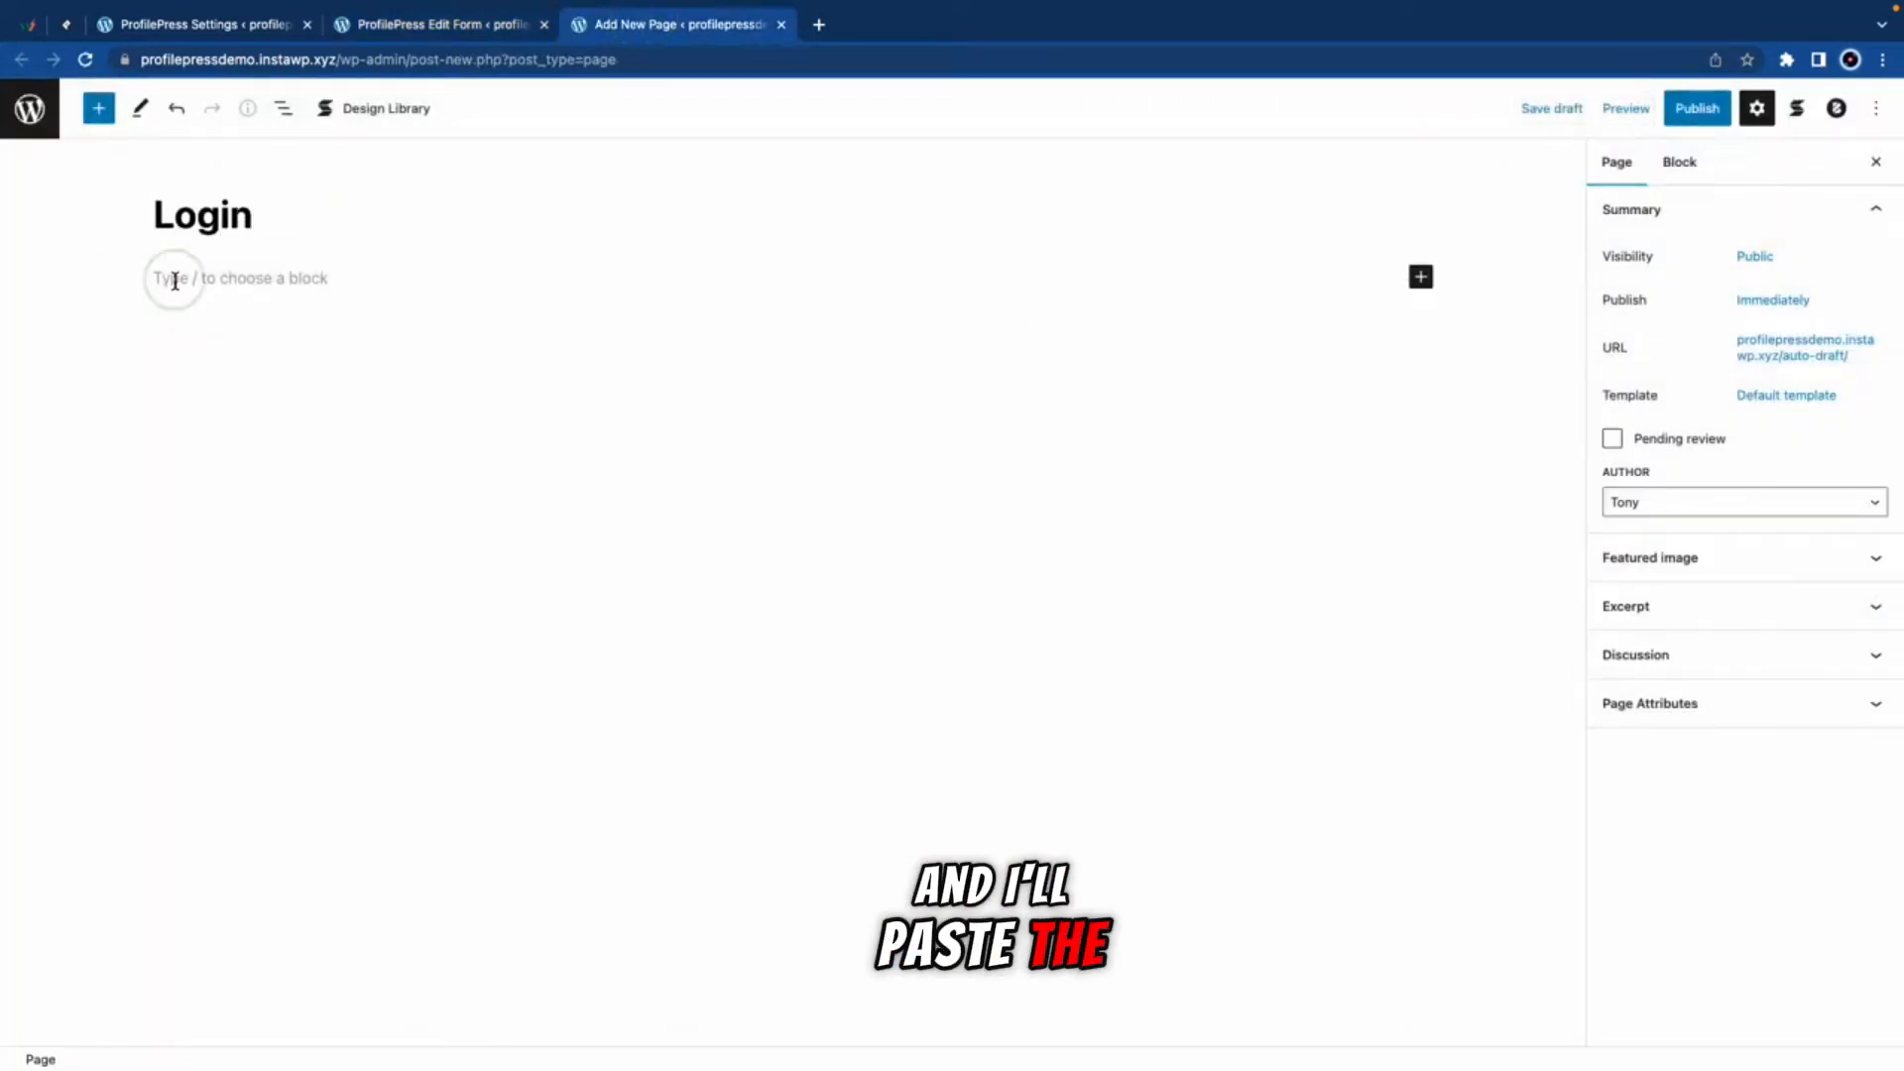
Step: Paste the copied login form shortcode into the page body and publish the page
click(175, 282)
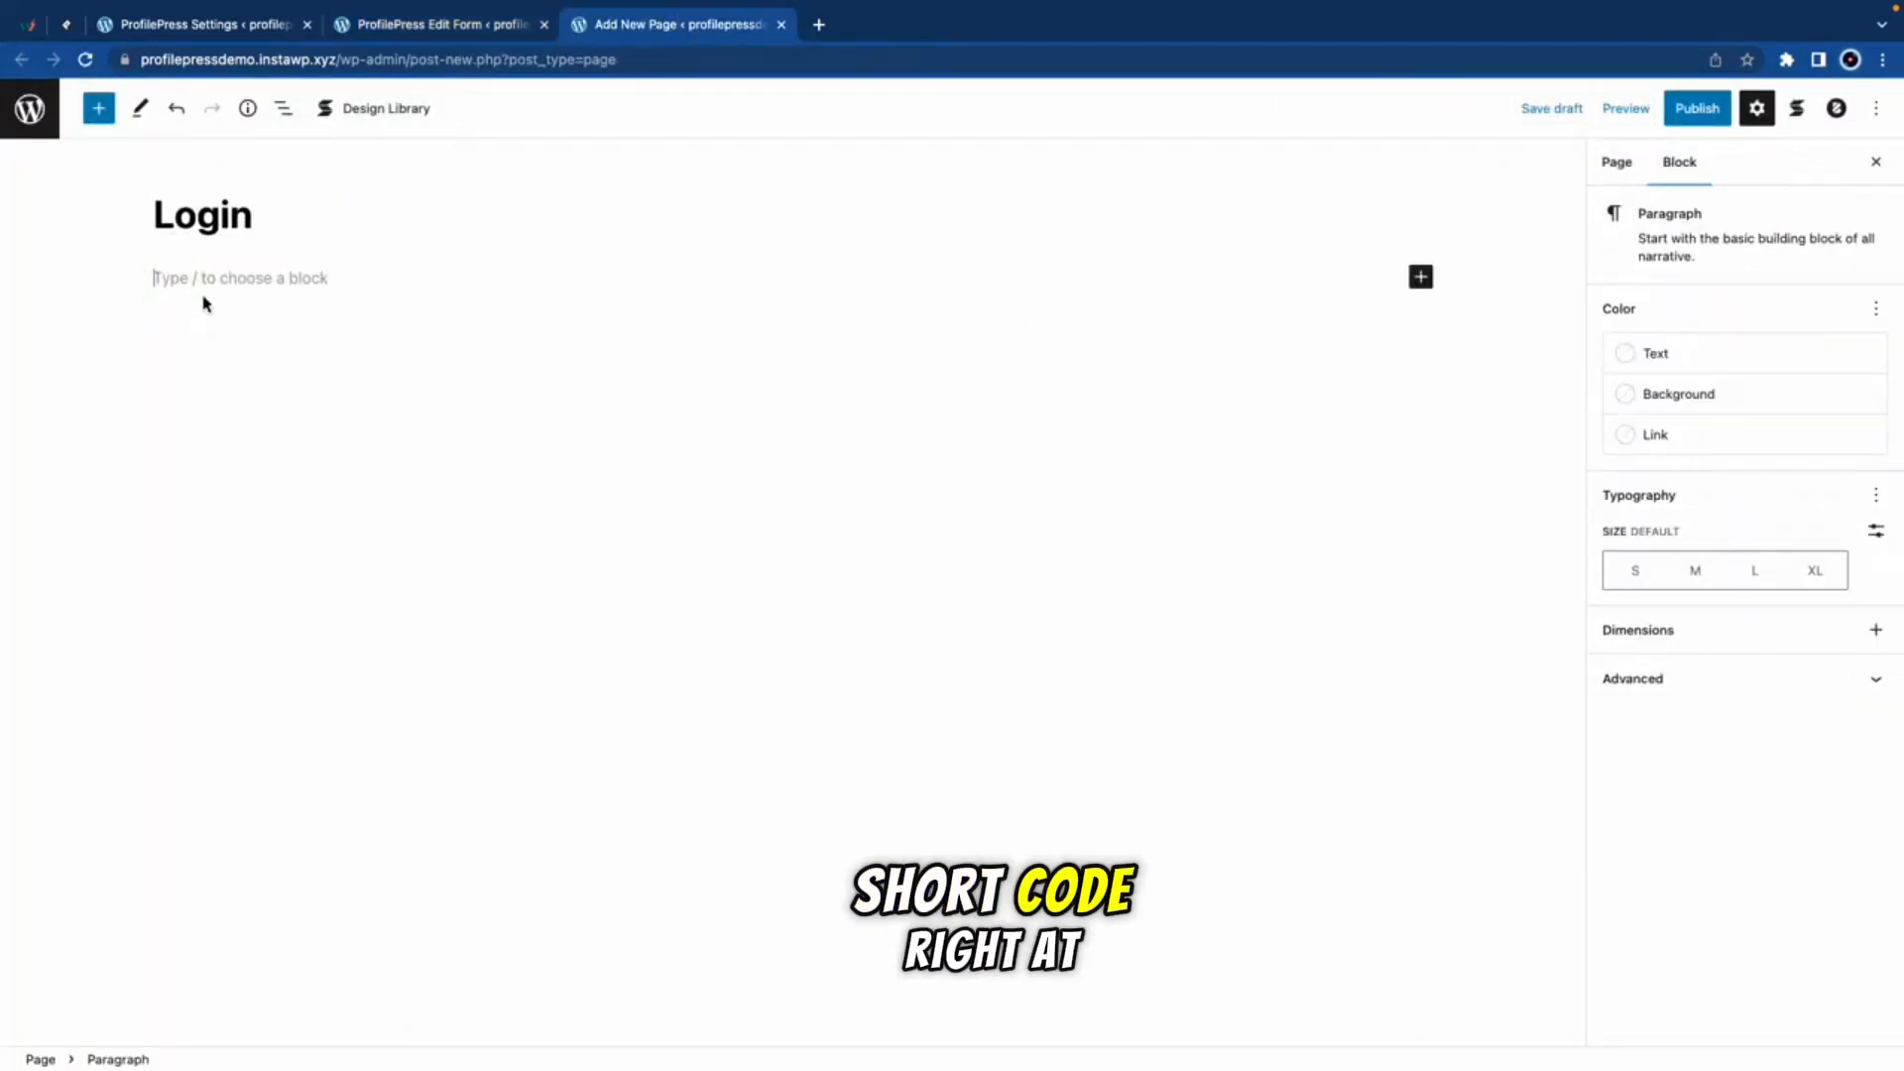
key(super+v)
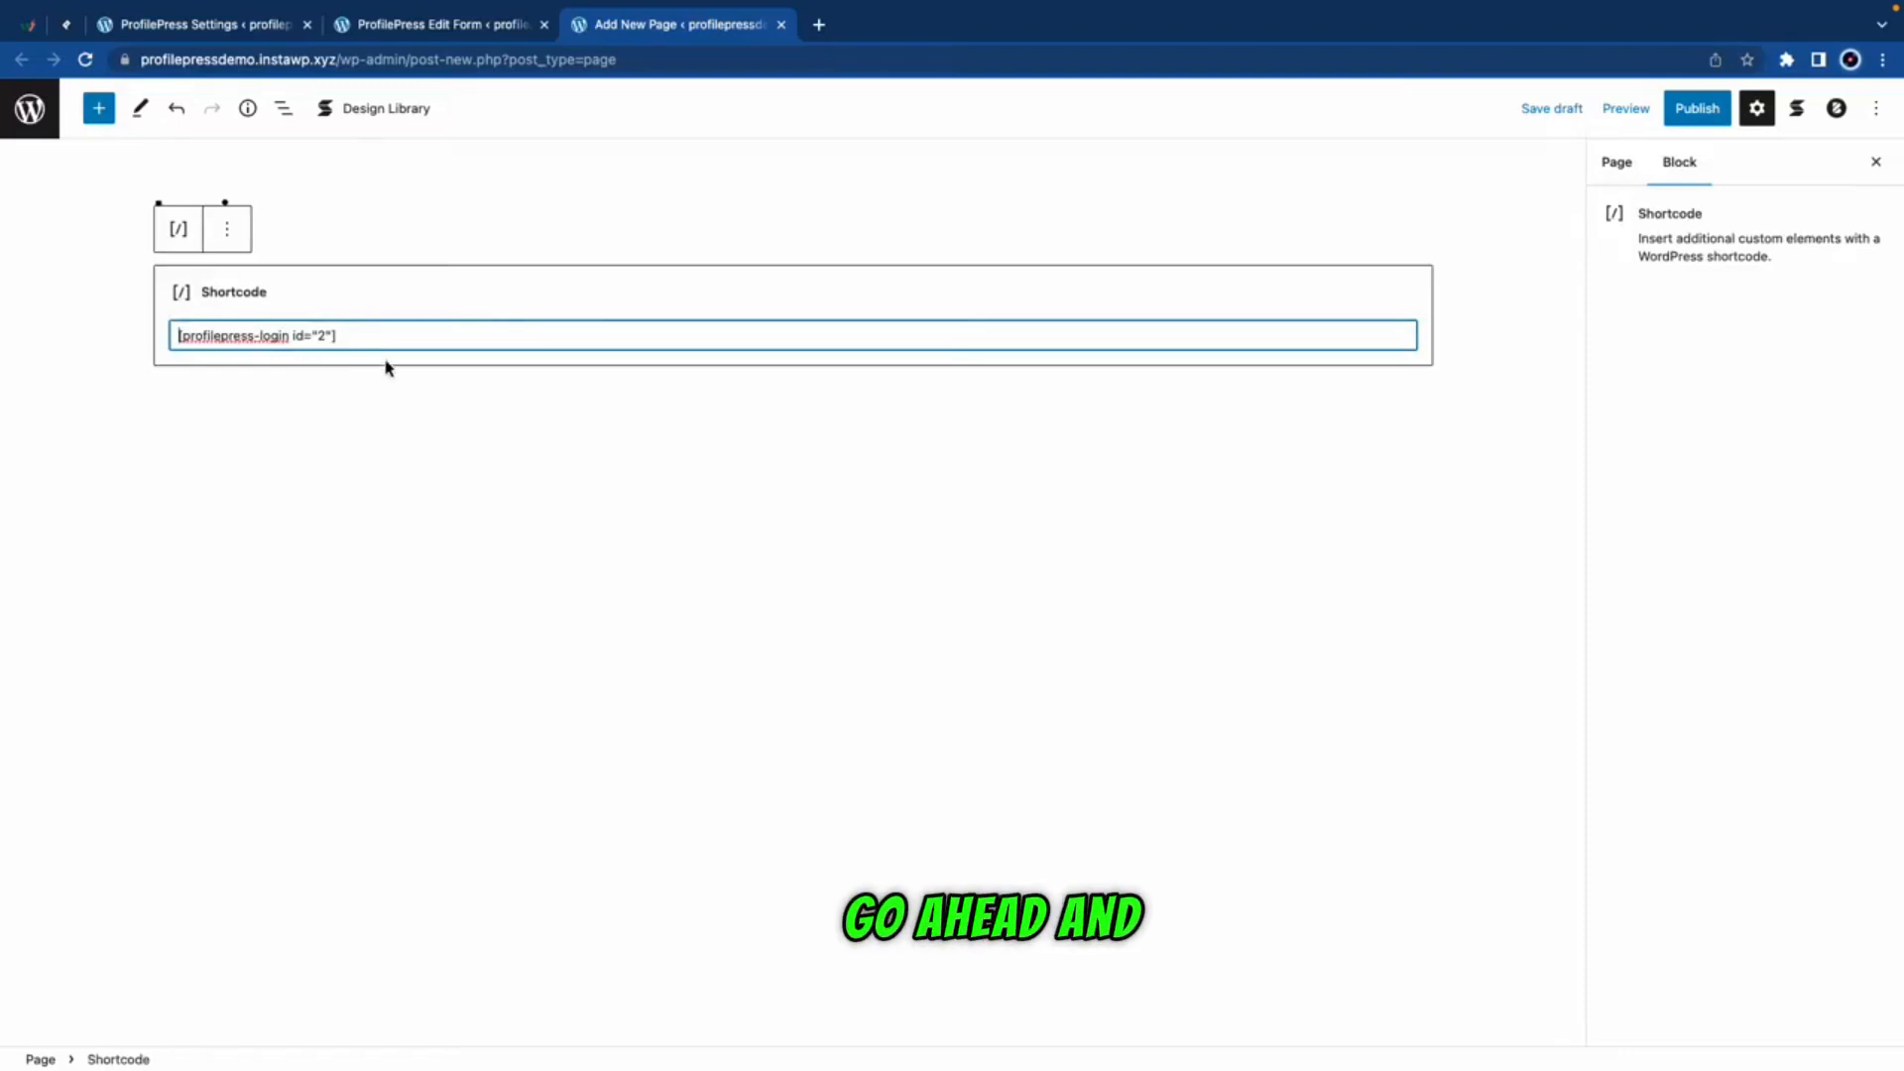
click(1697, 108)
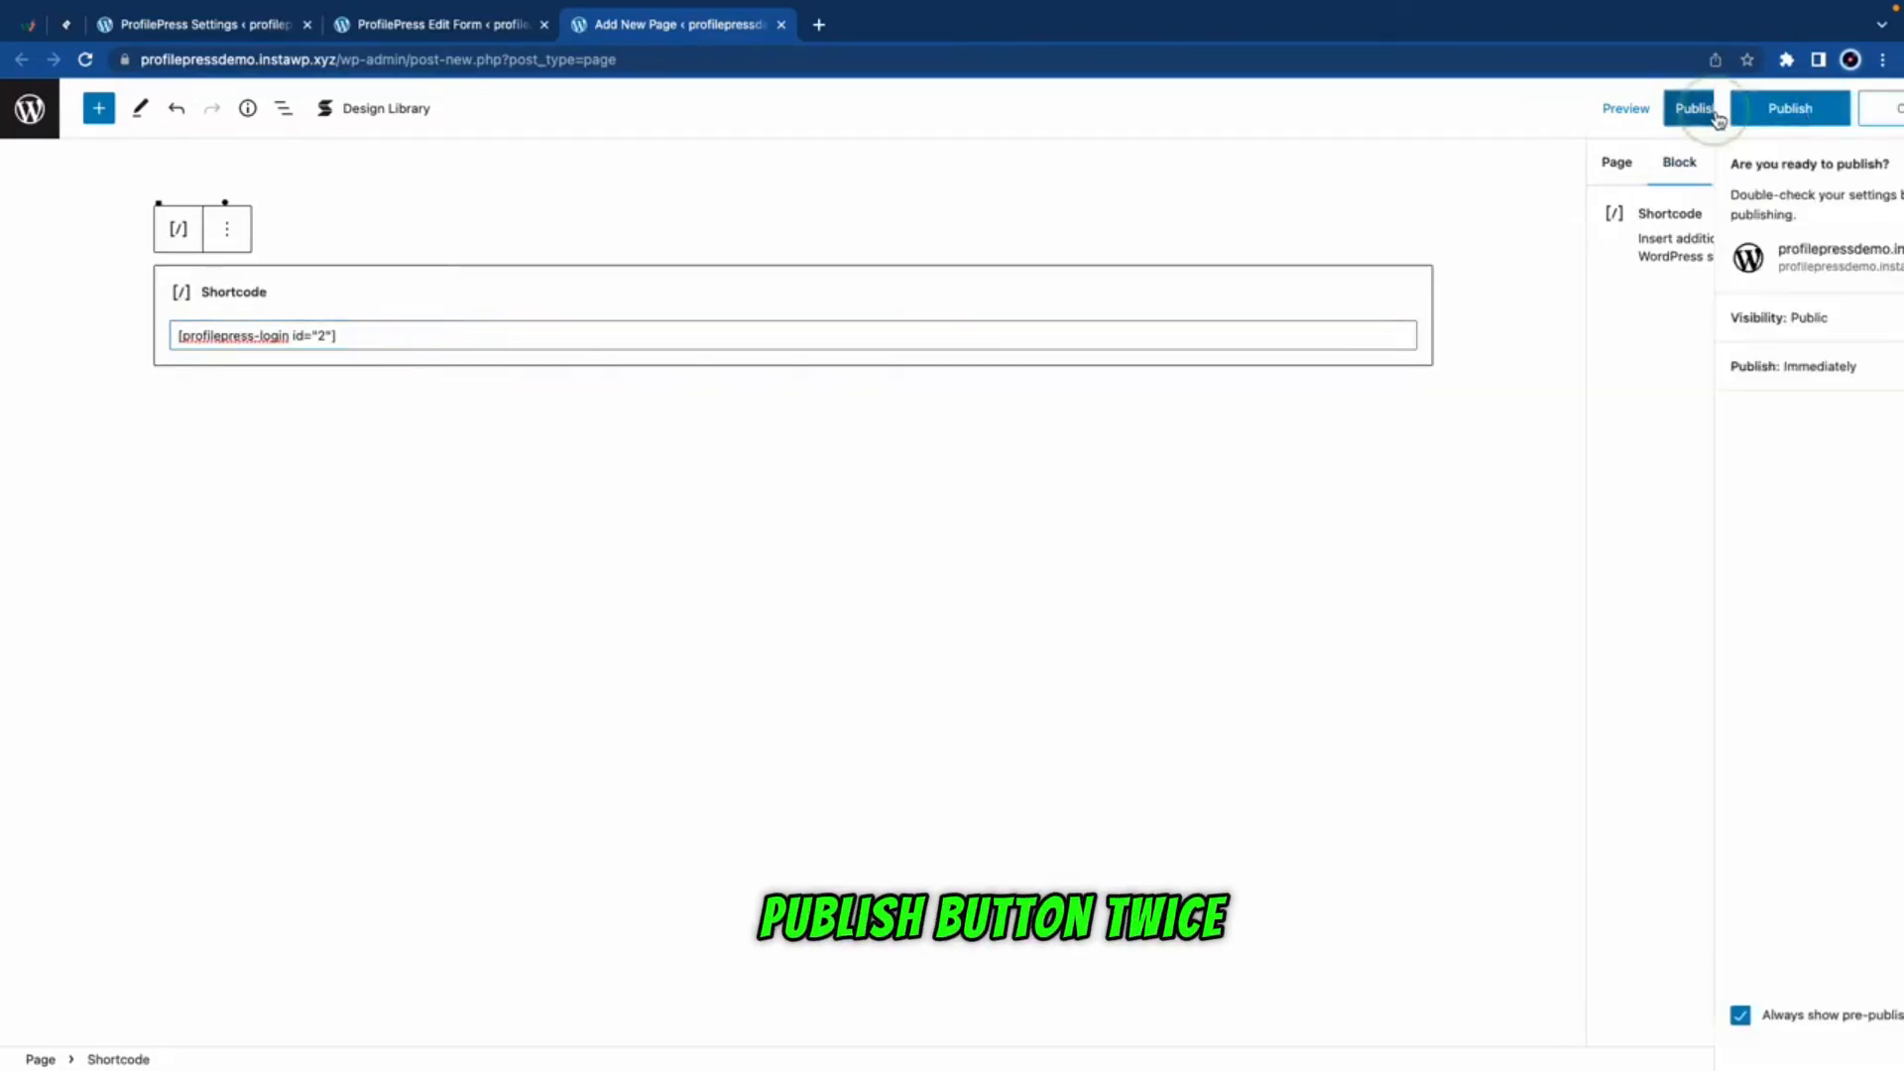
click(1705, 108)
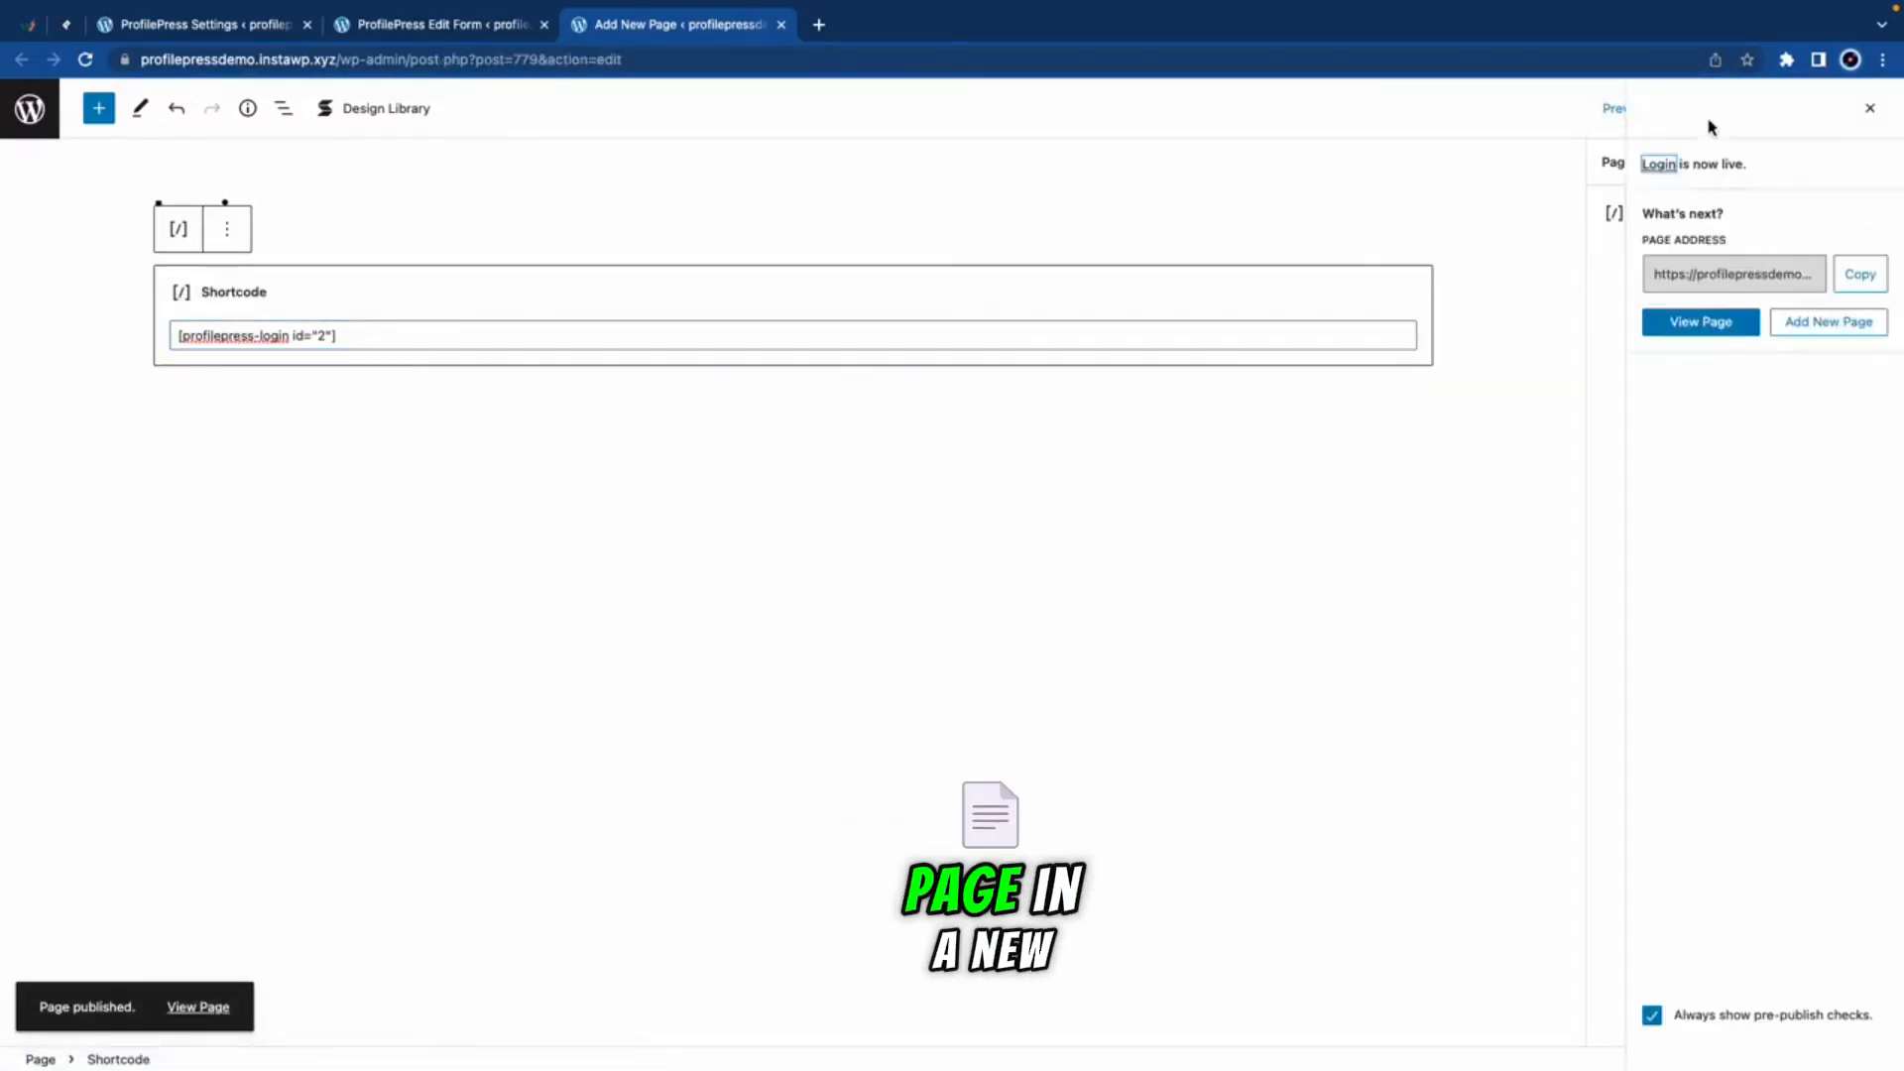
Step: View the published Login page in an incognito window, and close that window
right_click(215, 1008)
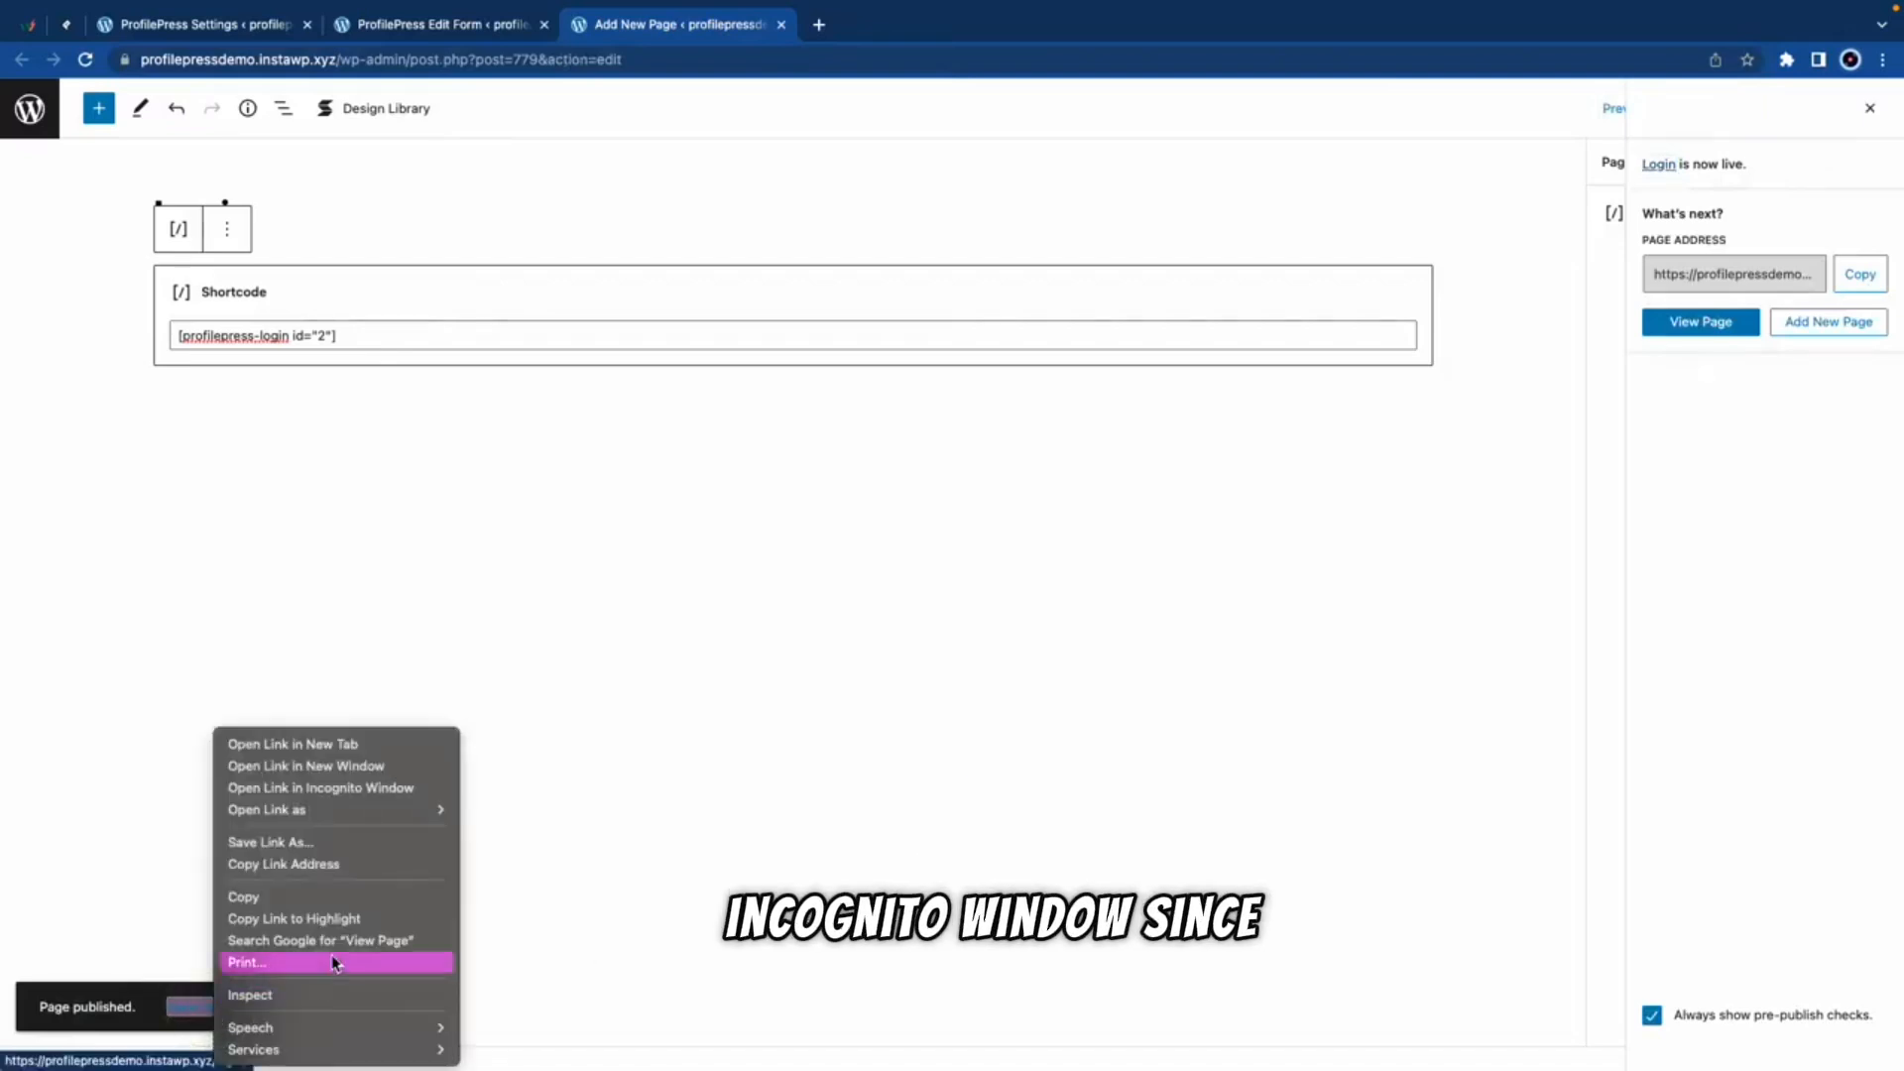
click(355, 788)
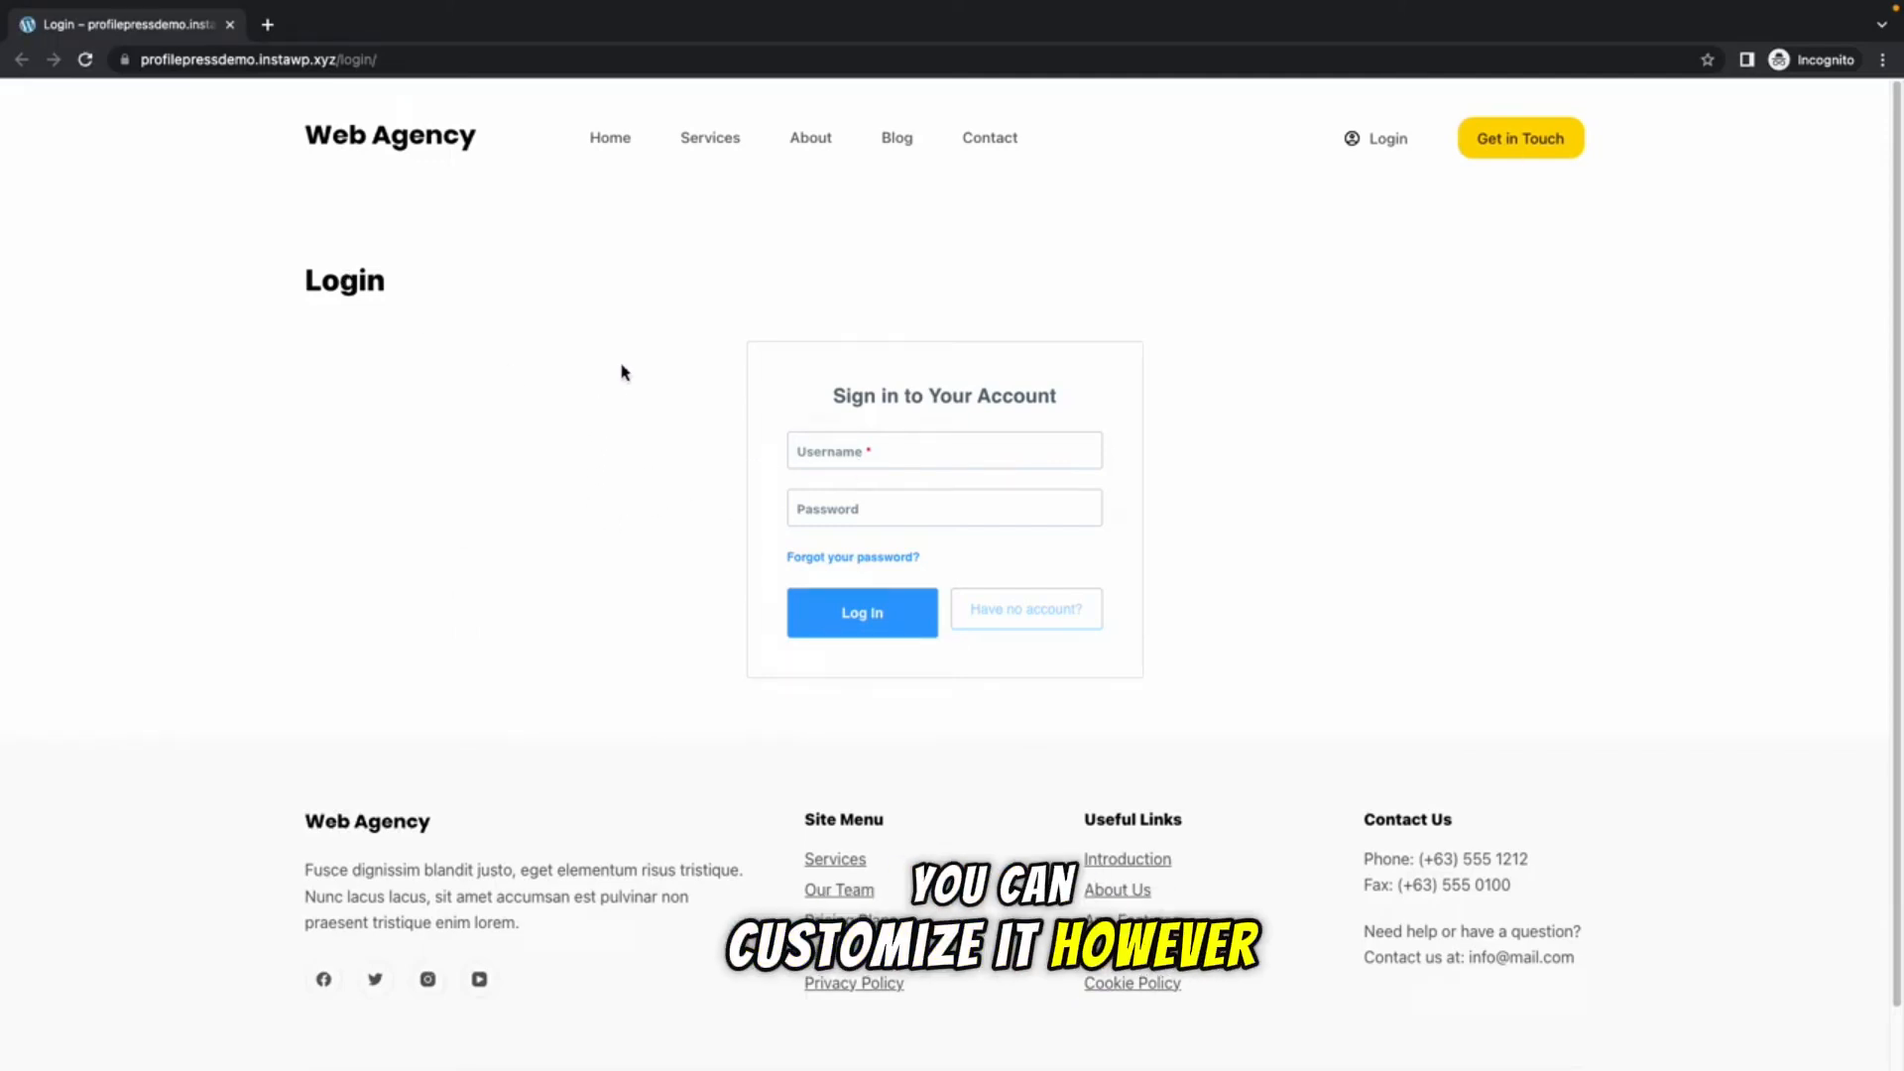
click(229, 24)
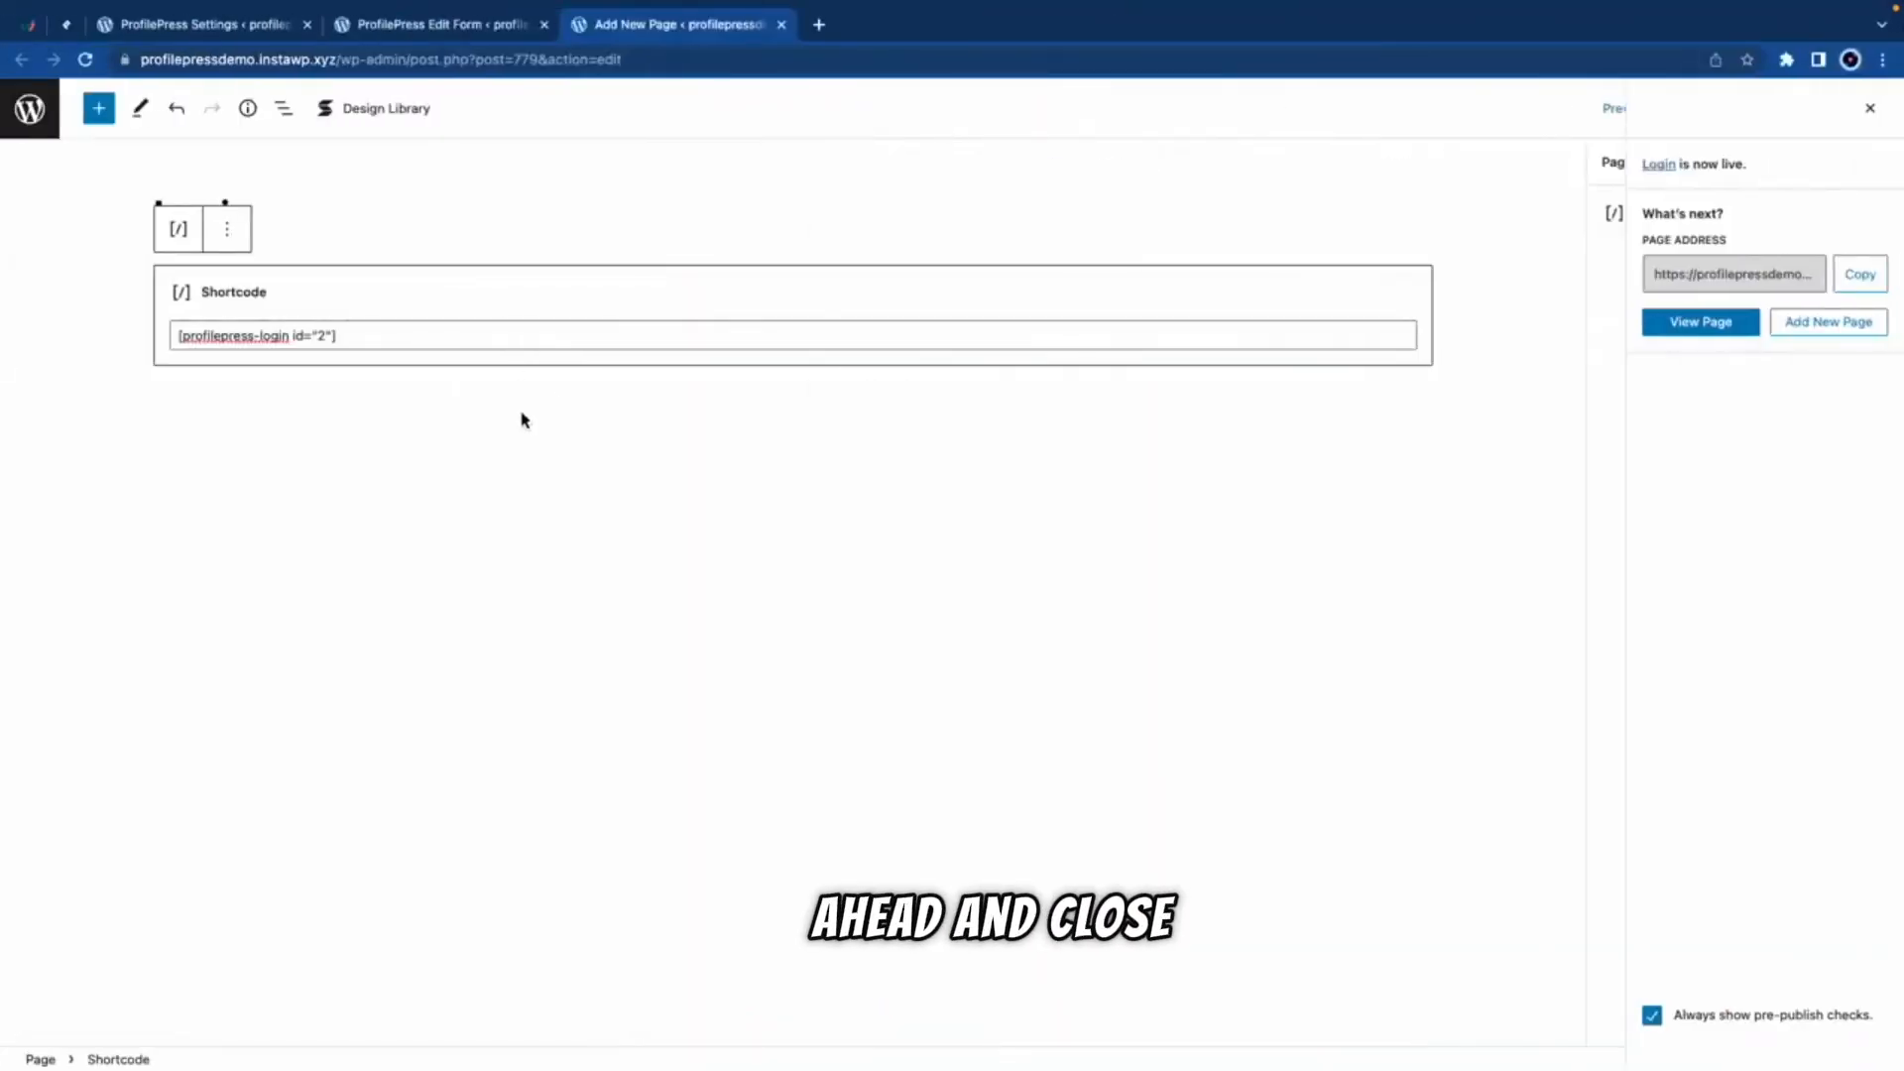
Step: Return to the ProfilePress settings, closing the page and form editors, refresh them and set the Login Page to Login (ID: 779)
click(781, 25)
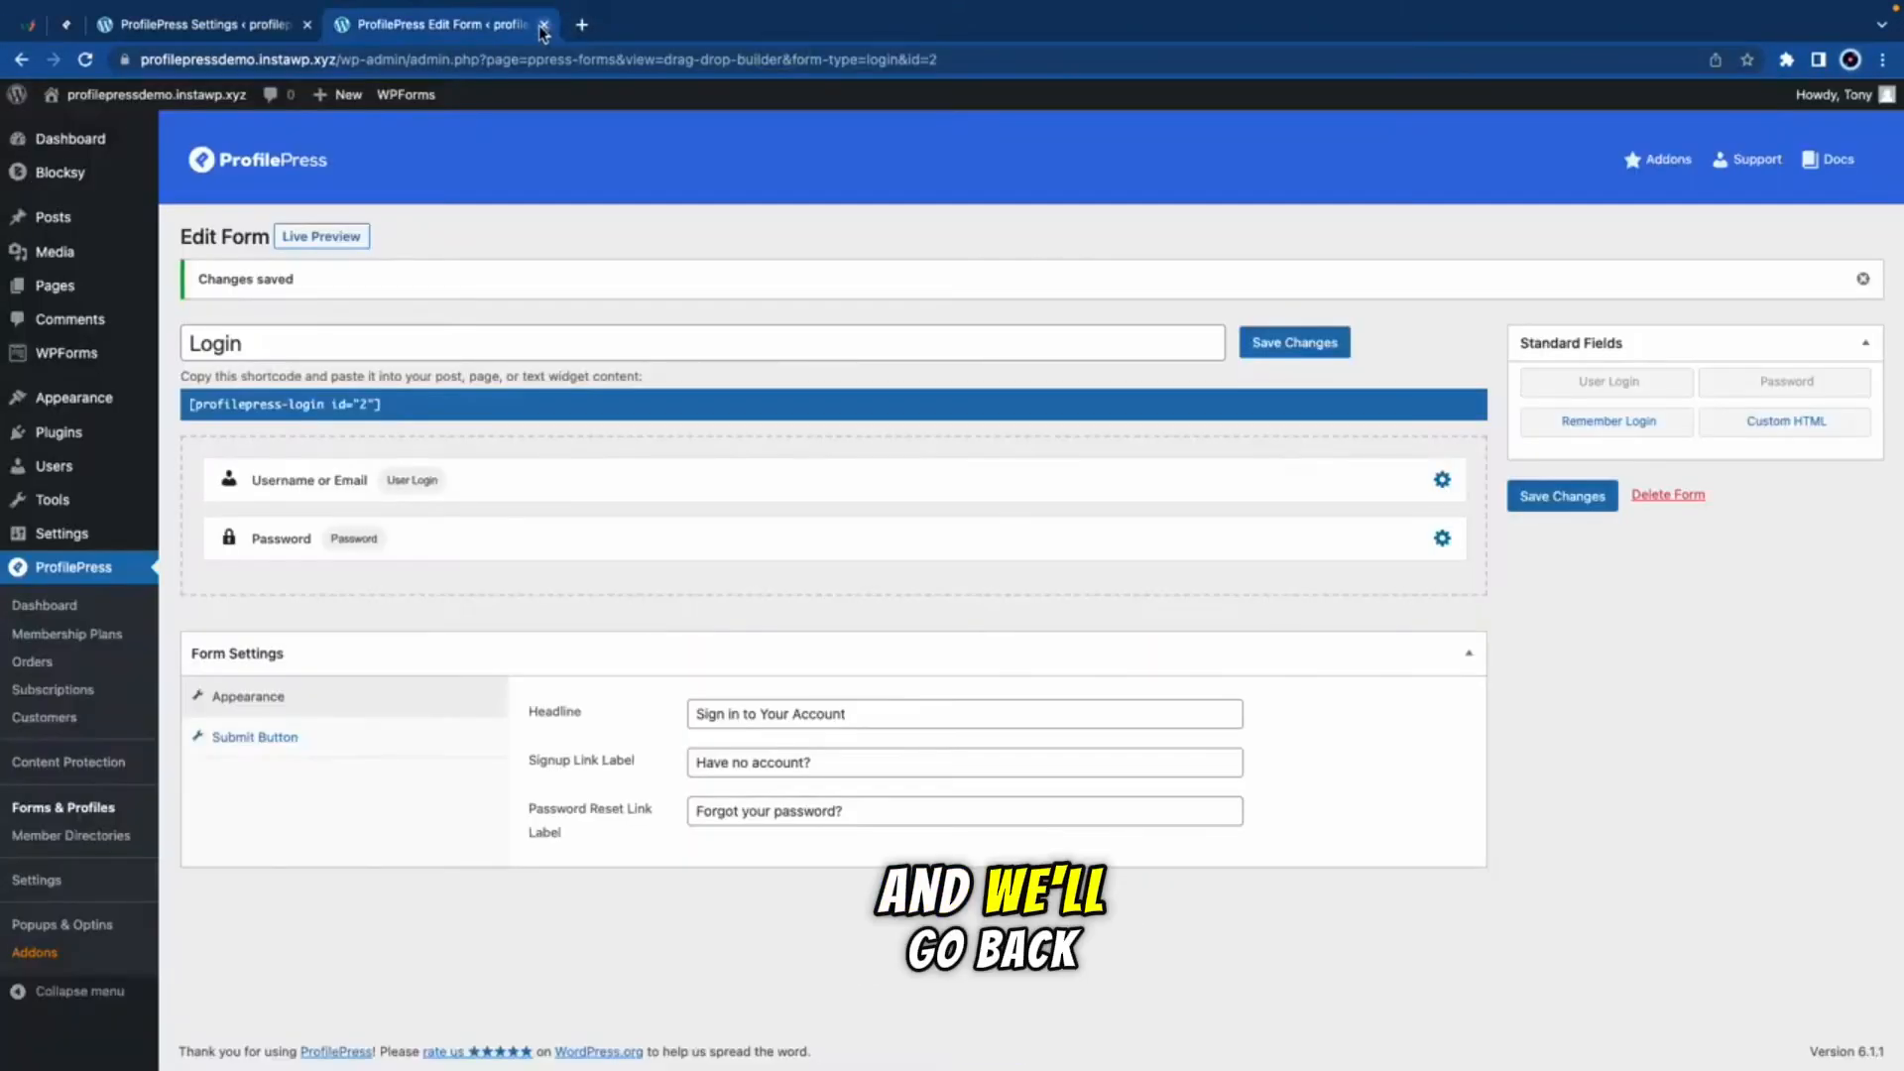
click(543, 25)
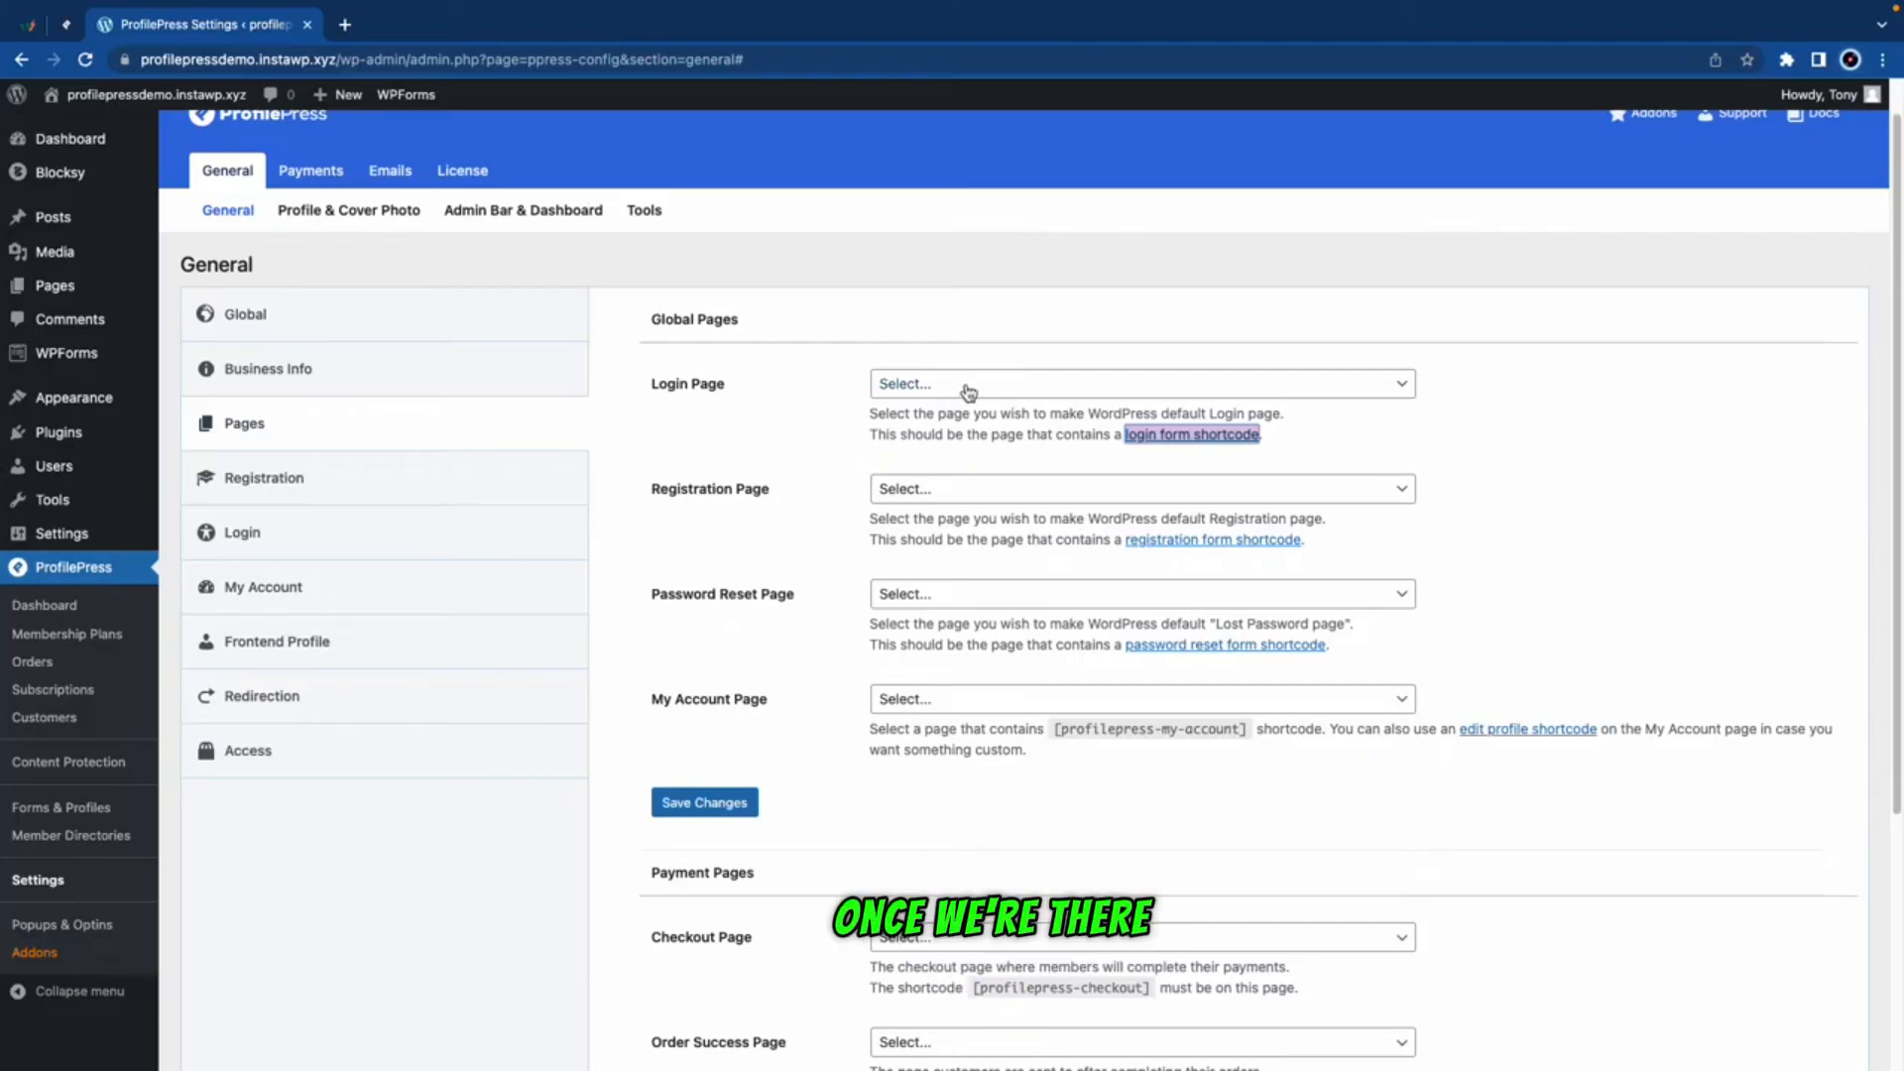
key(super+r)
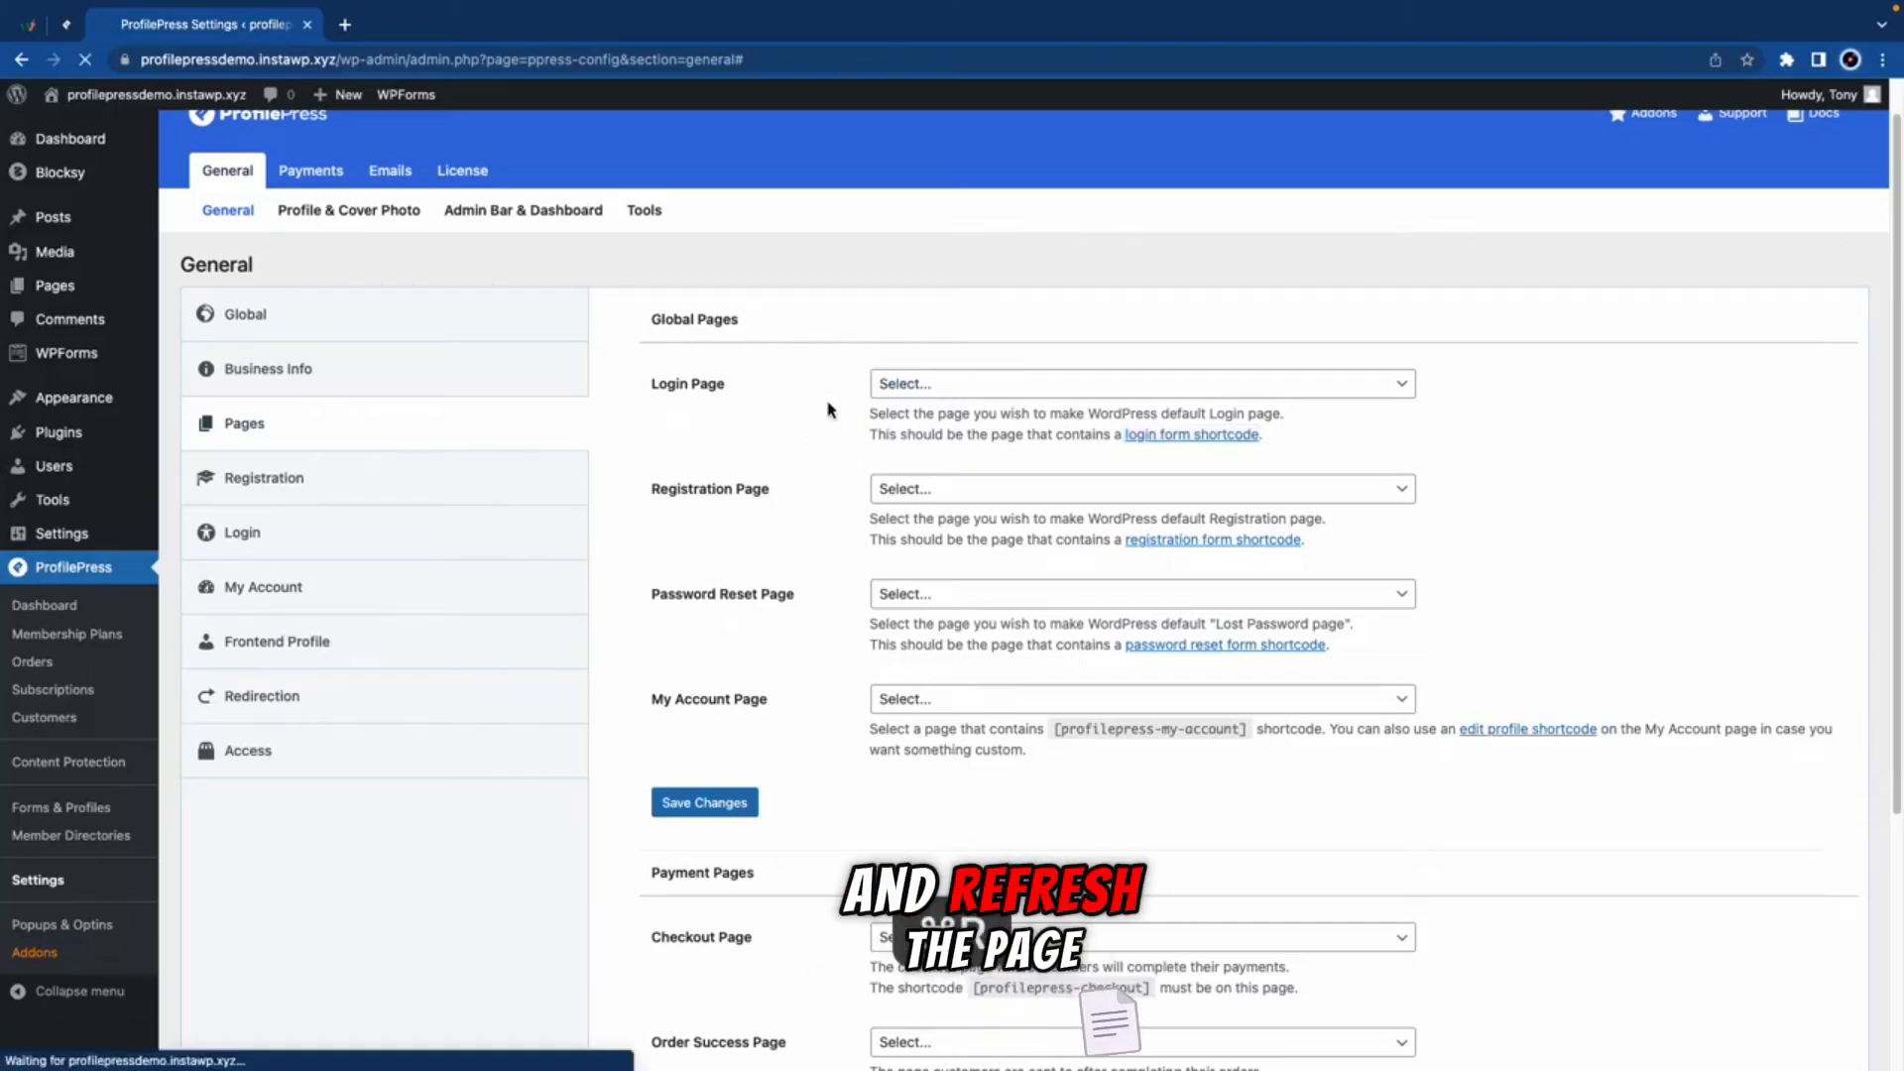
click(923, 387)
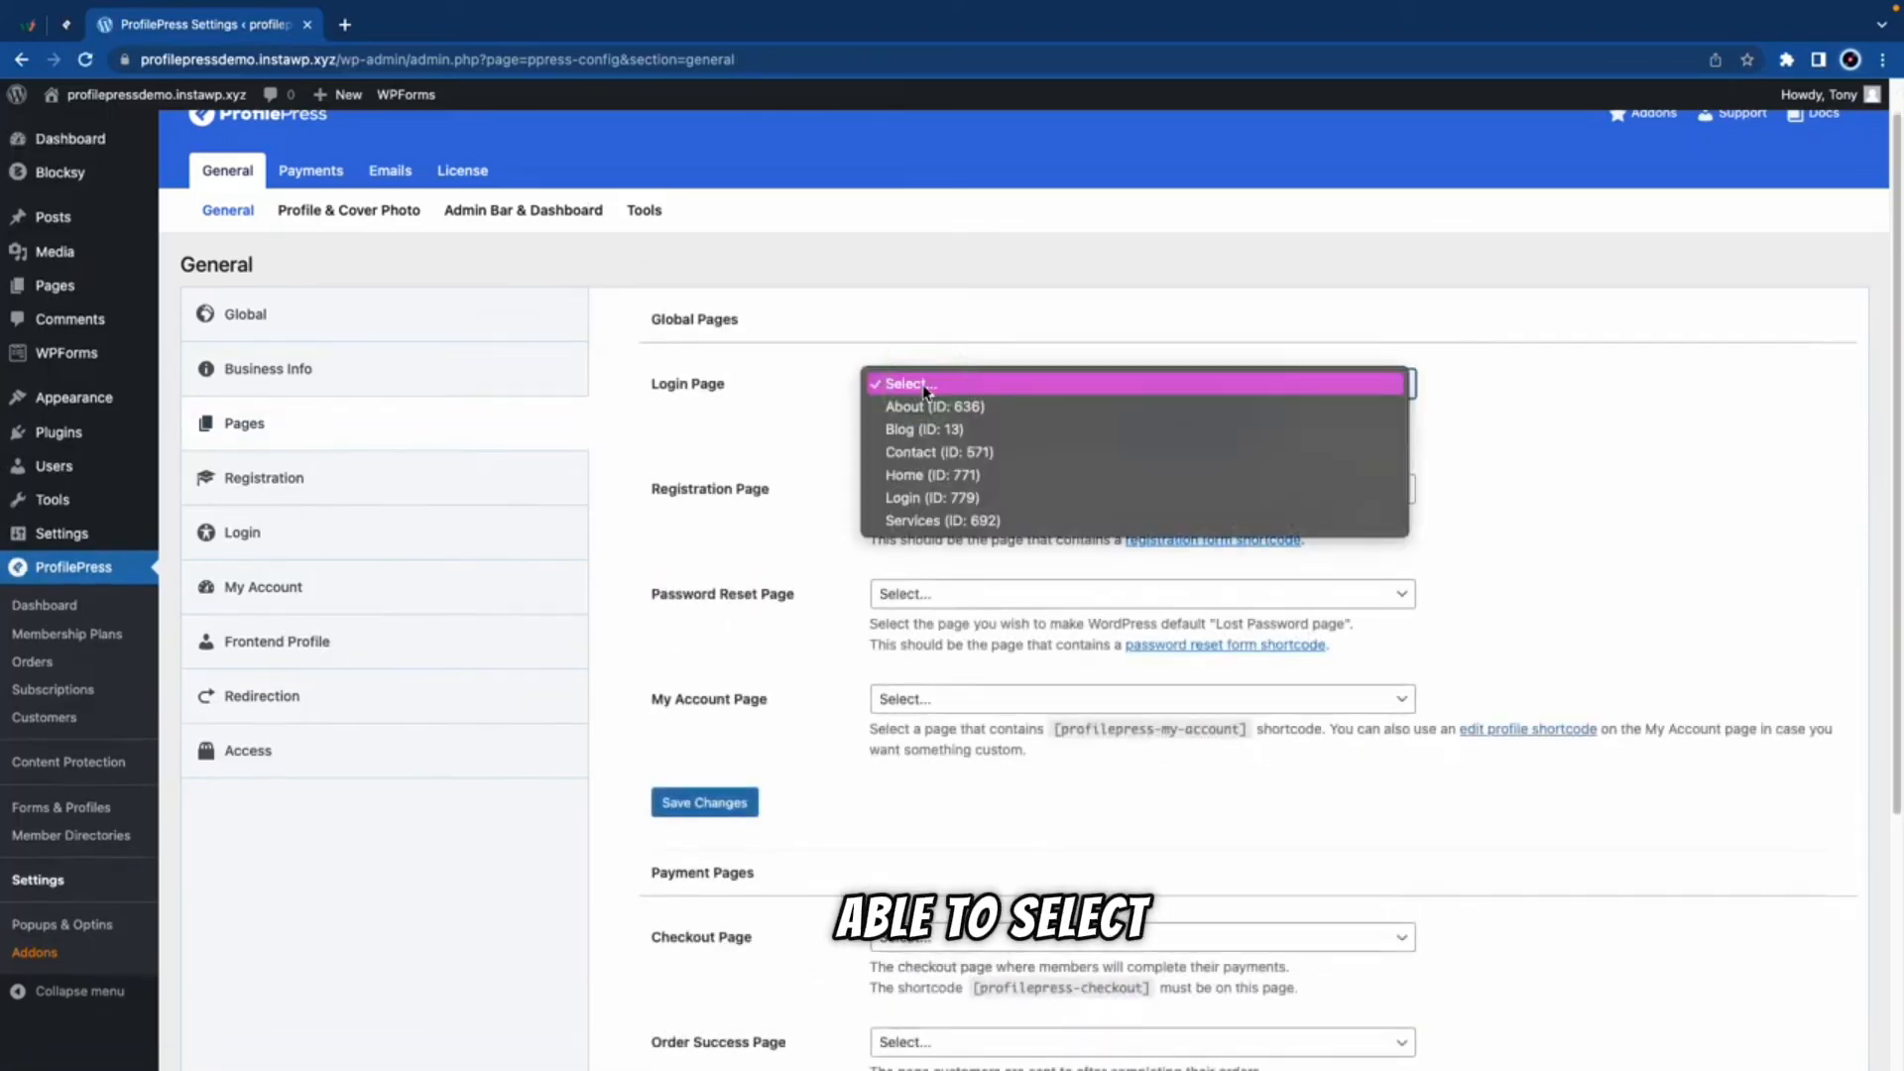
click(923, 498)
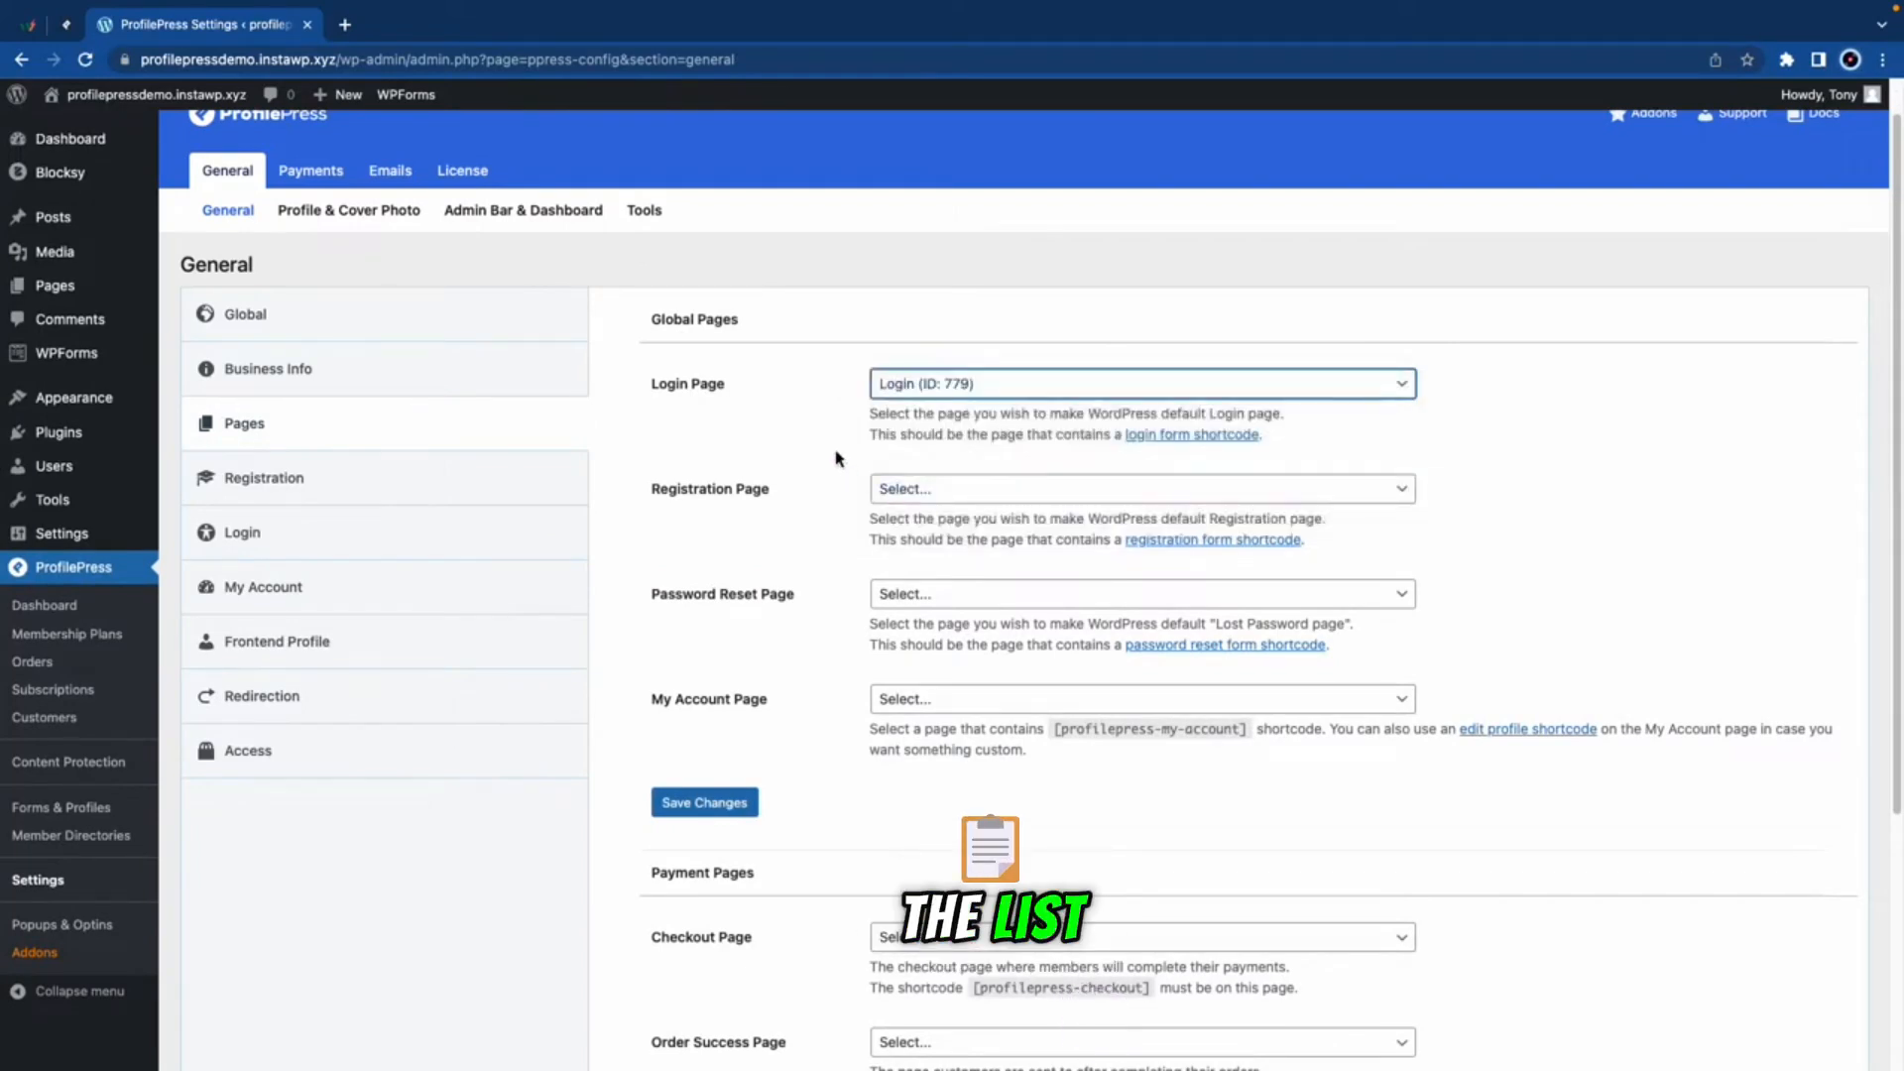
Step: Open the registration form list in a separate browser tab and copy the Default Registration form's shortcode
click(836, 452)
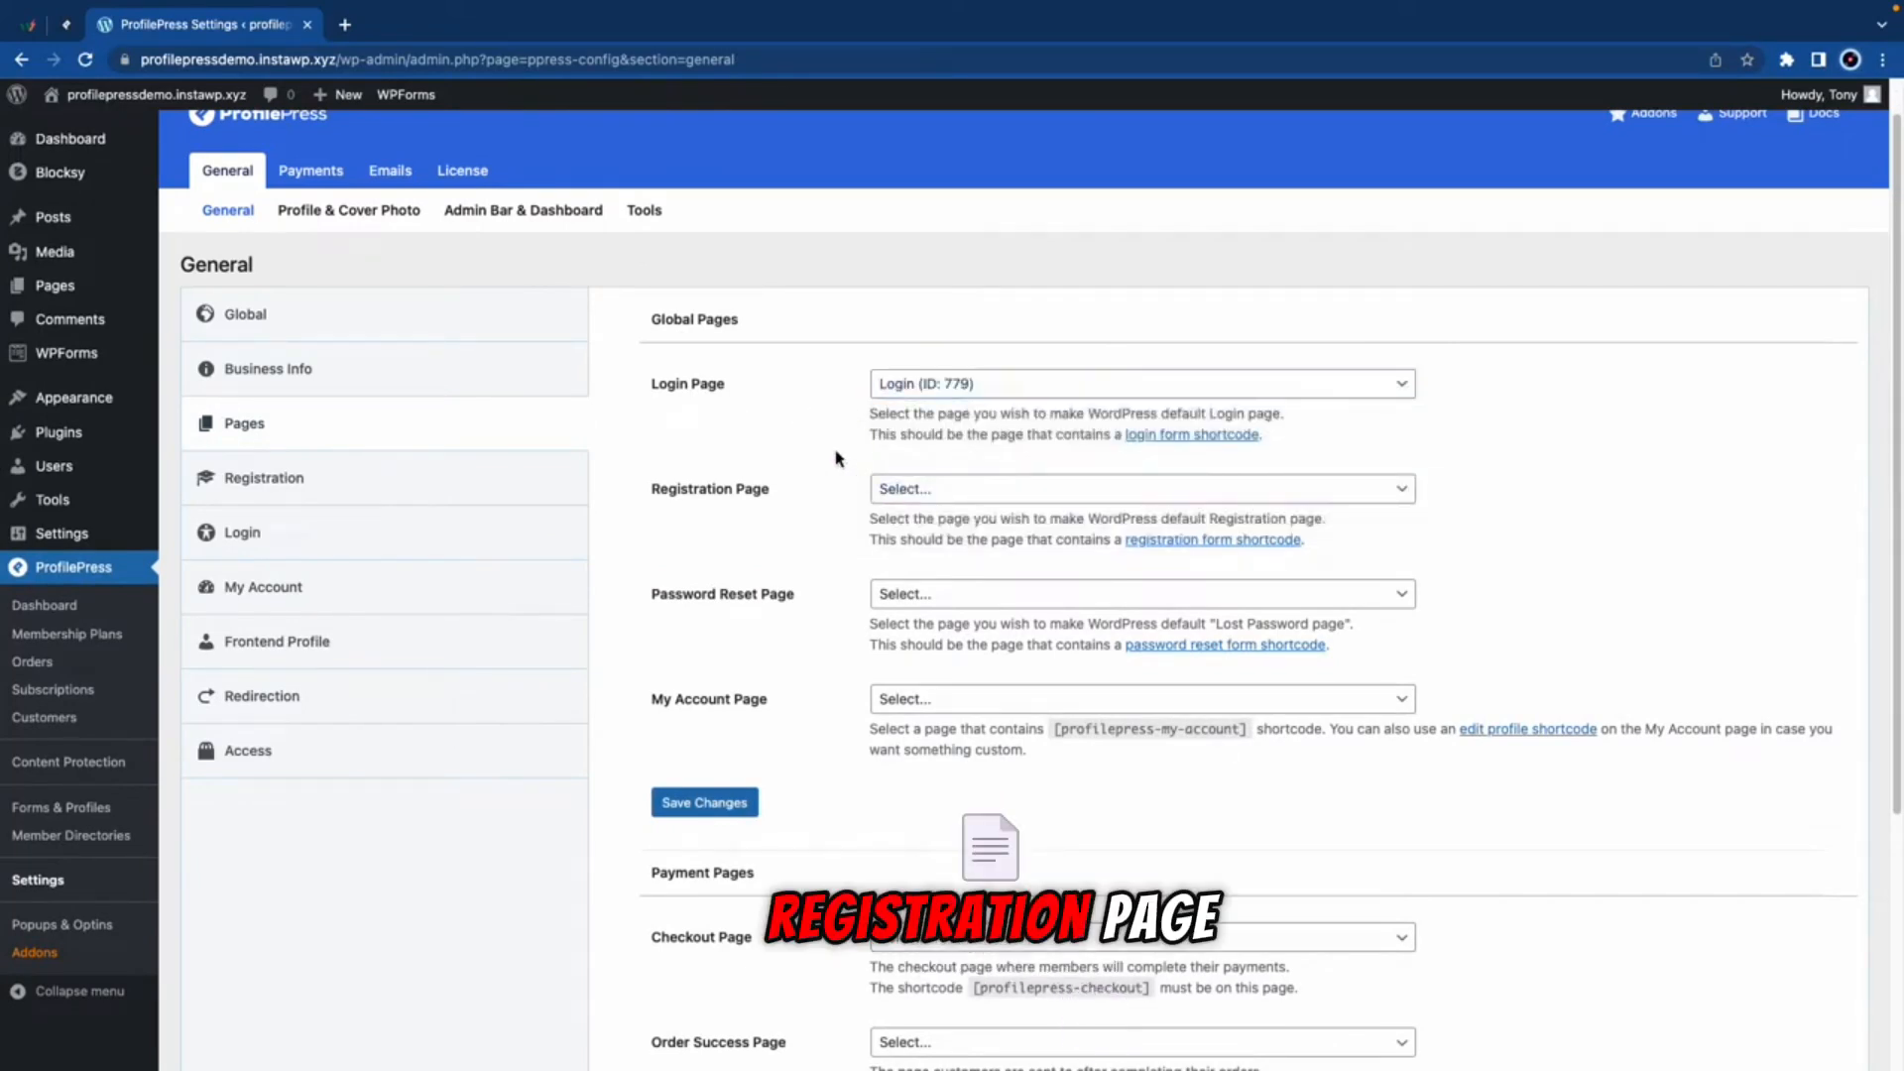
scroll(836, 459, up, 1)
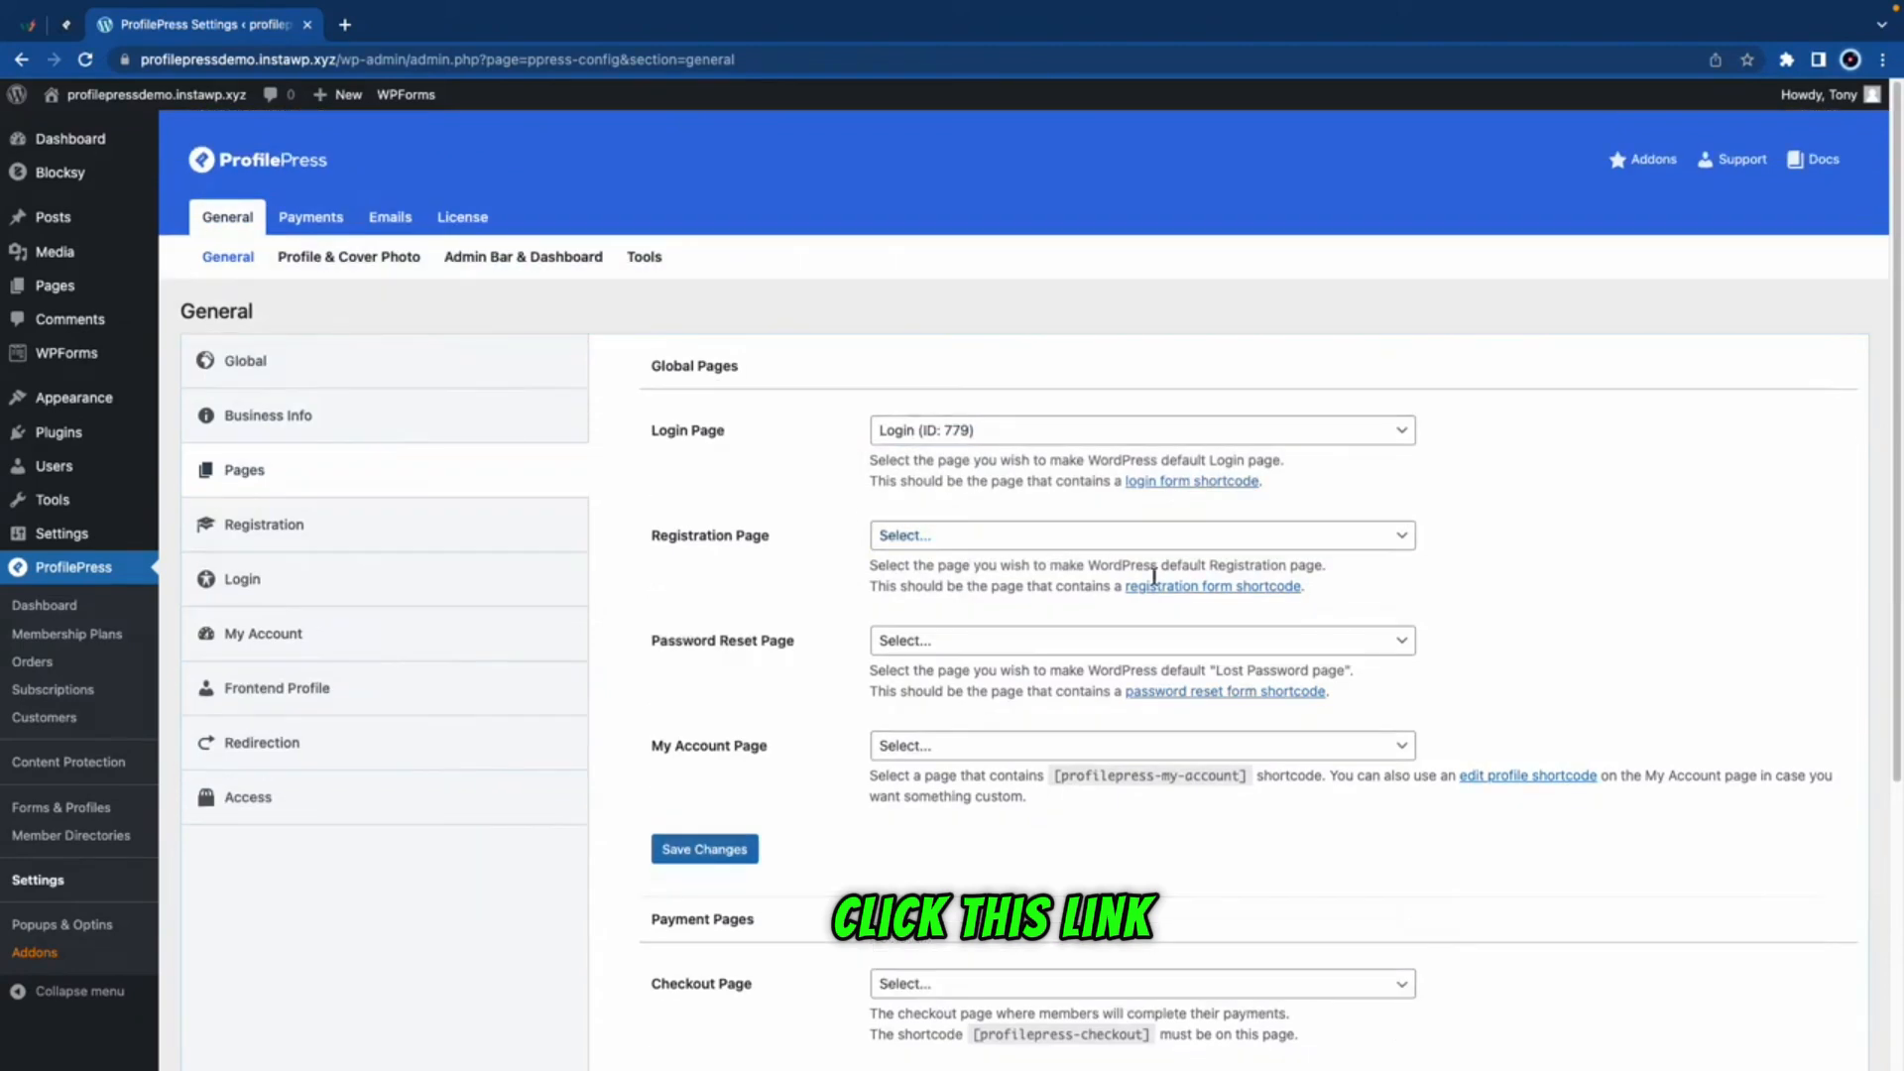
right_click(1166, 584)
click(1202, 595)
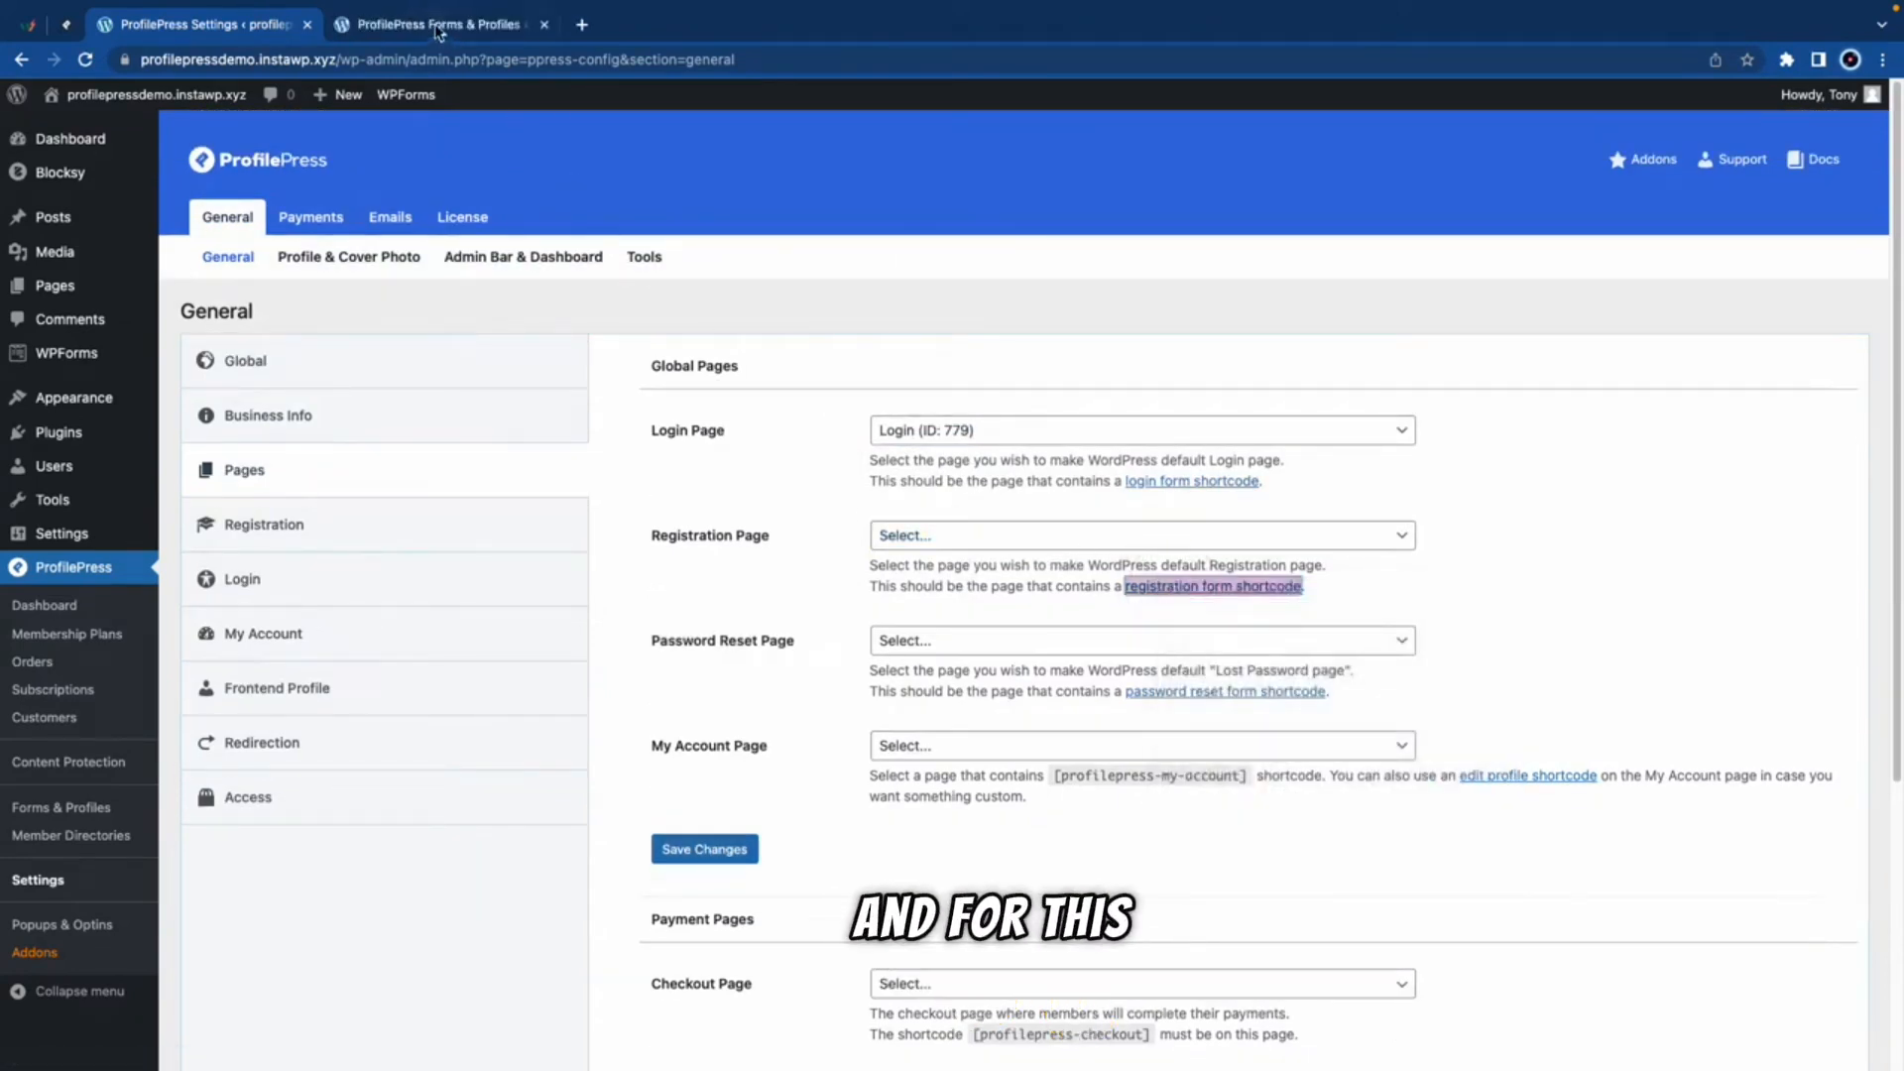
click(437, 27)
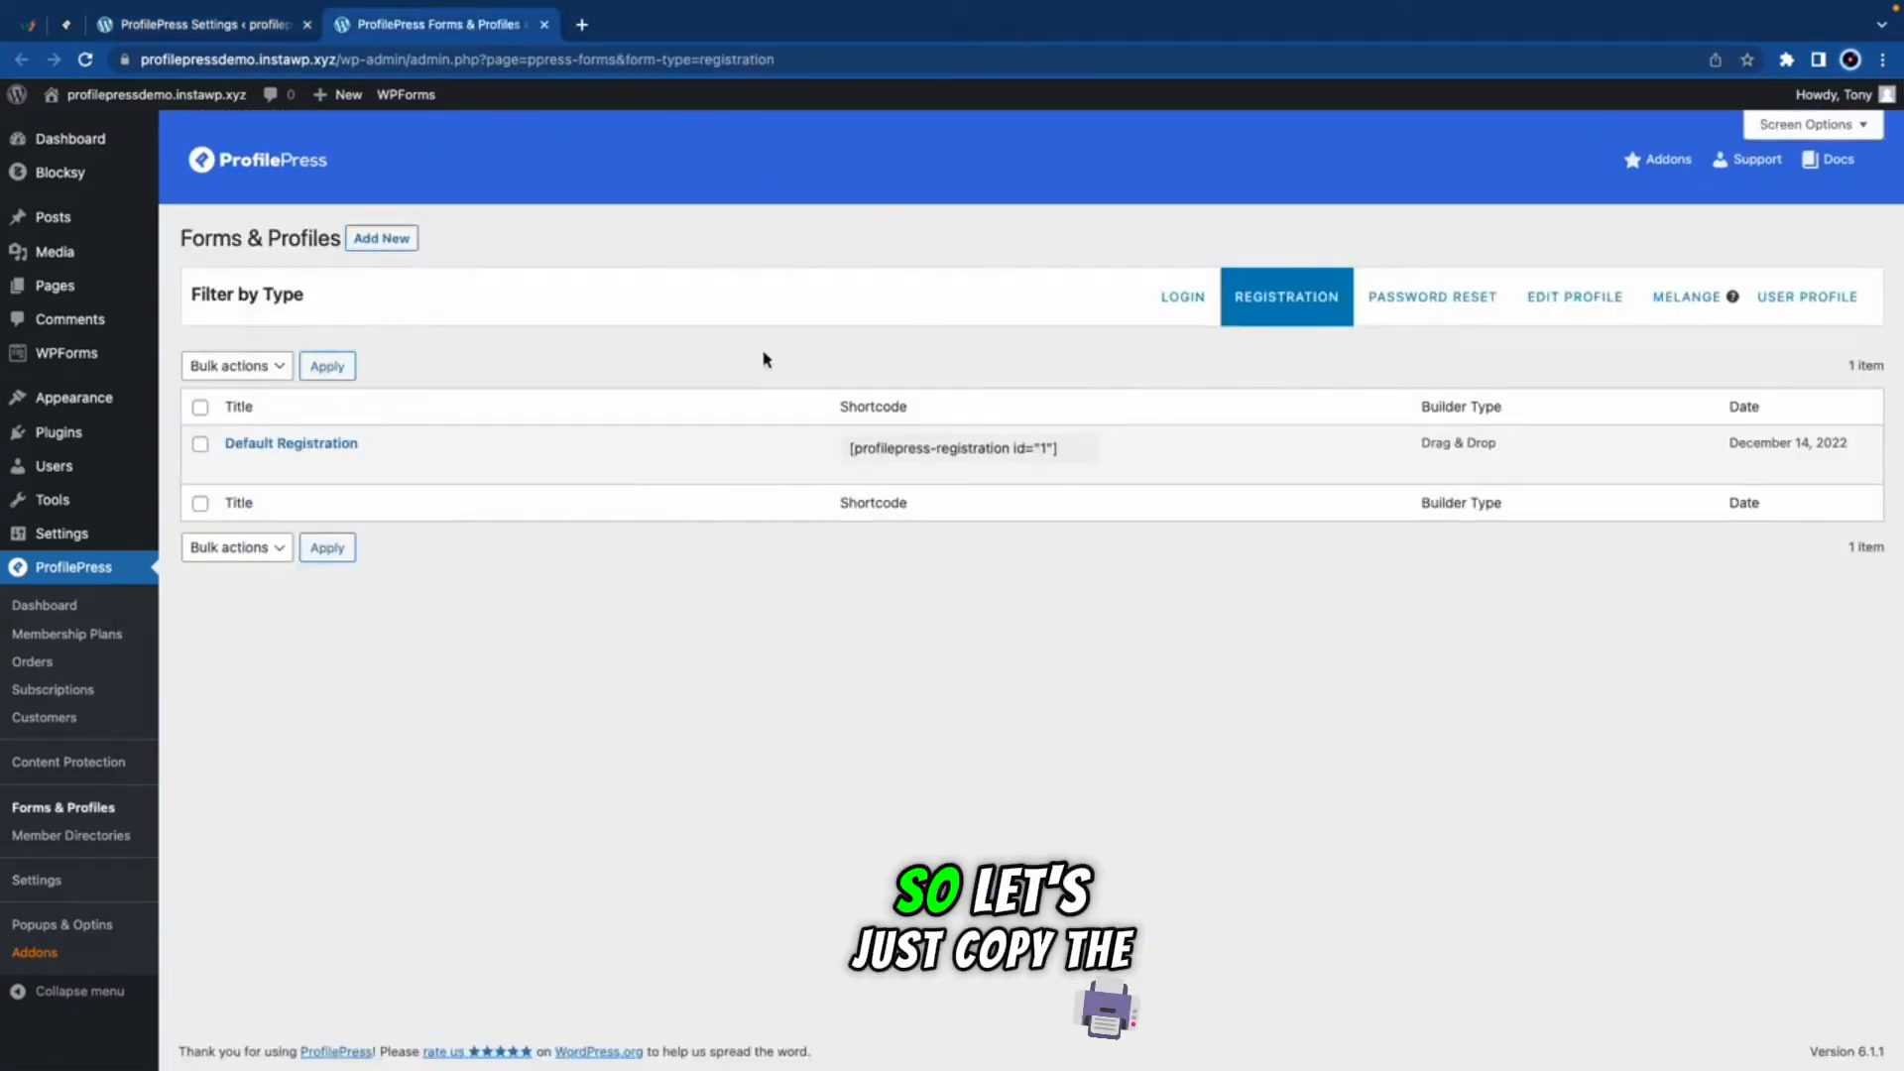
drag(1072, 461, 849, 446)
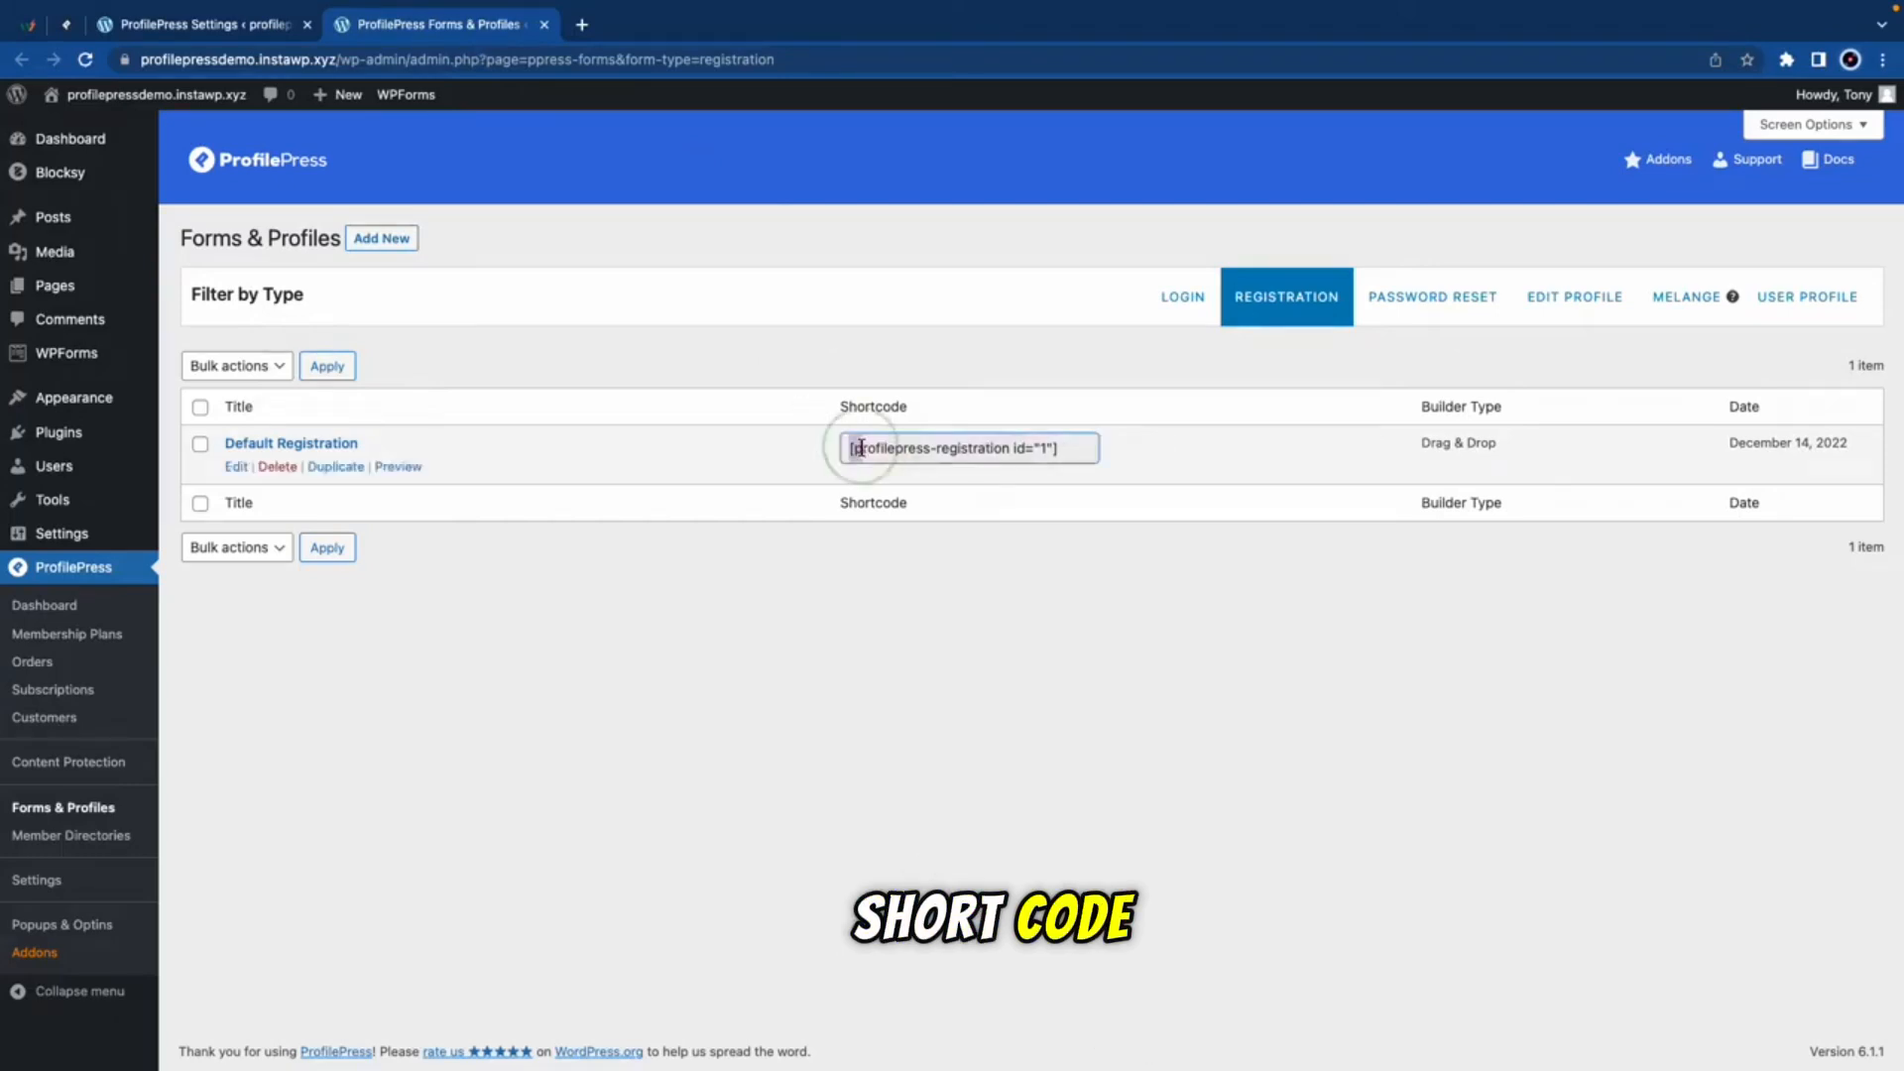
right_click(1022, 442)
click(1036, 487)
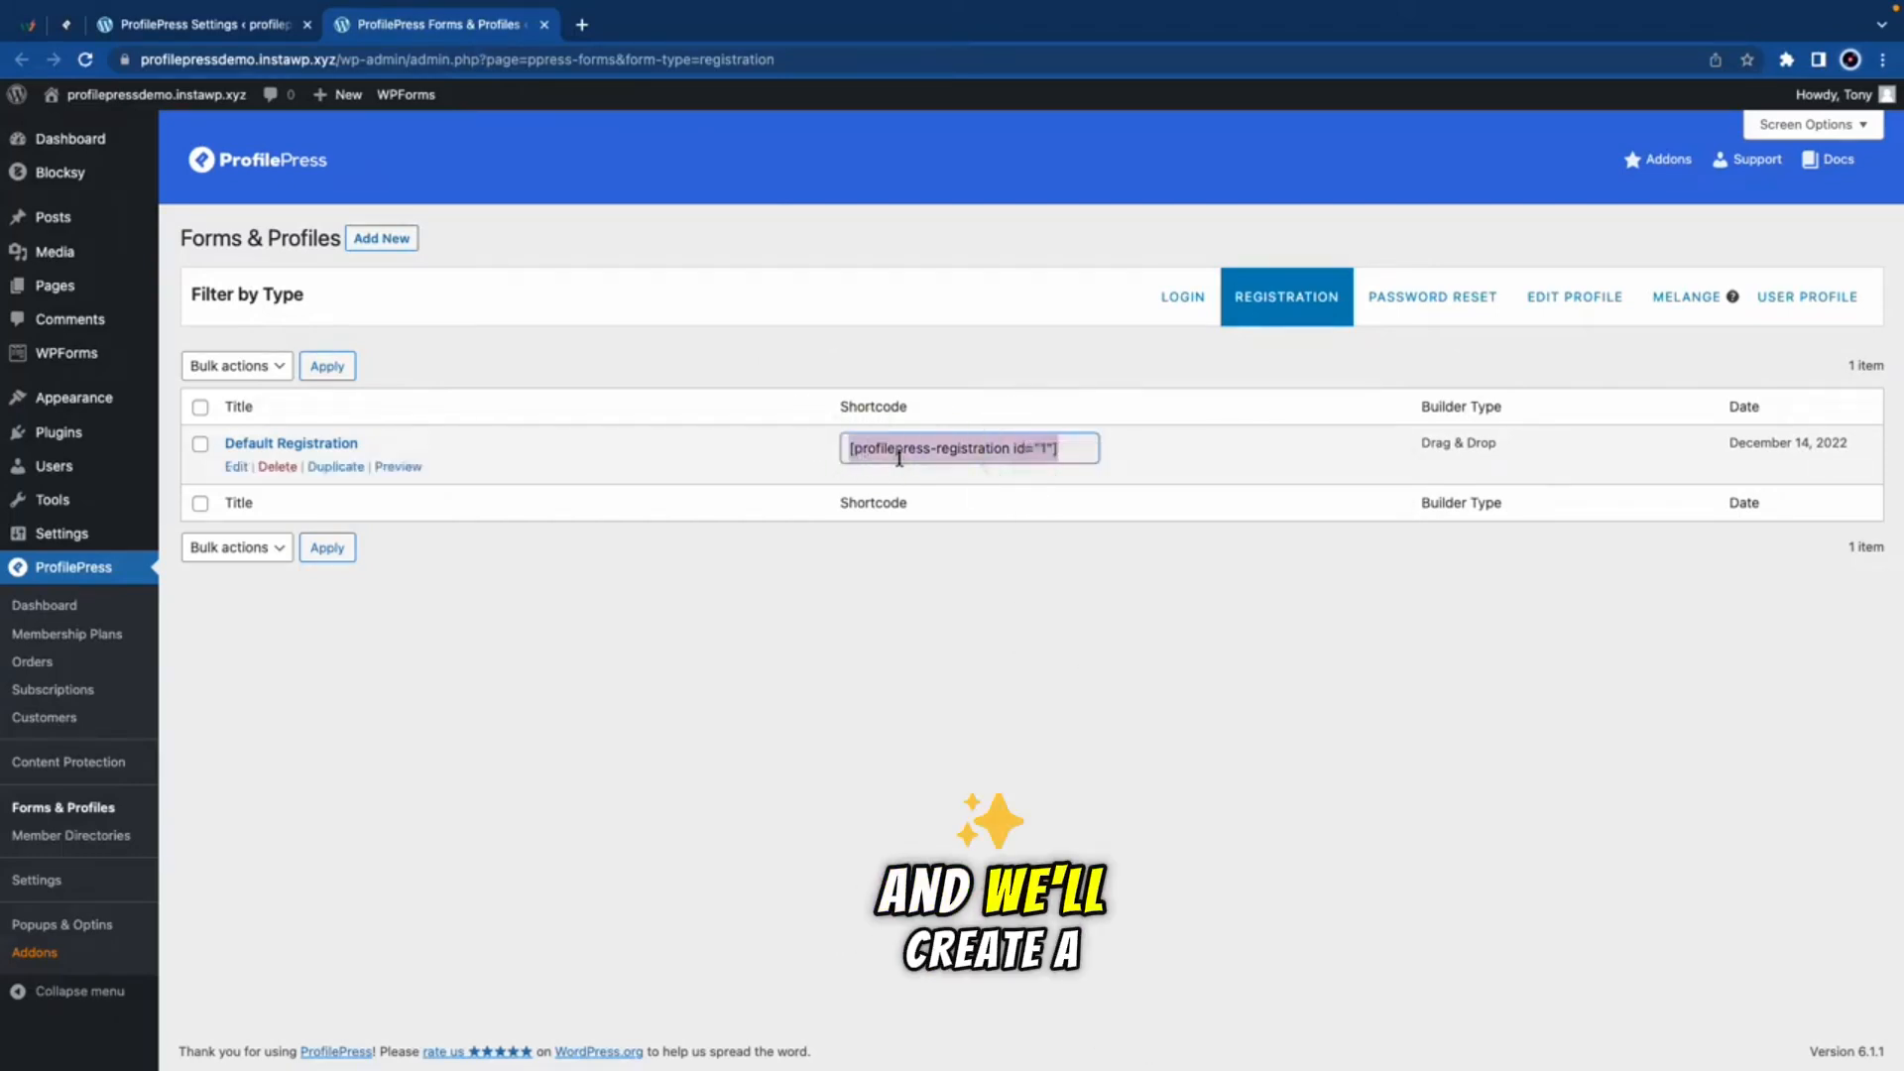
Step: Start a new WordPress page in a separate browser tab and title it "Register"
mouse_move(342, 94)
right_click(330, 180)
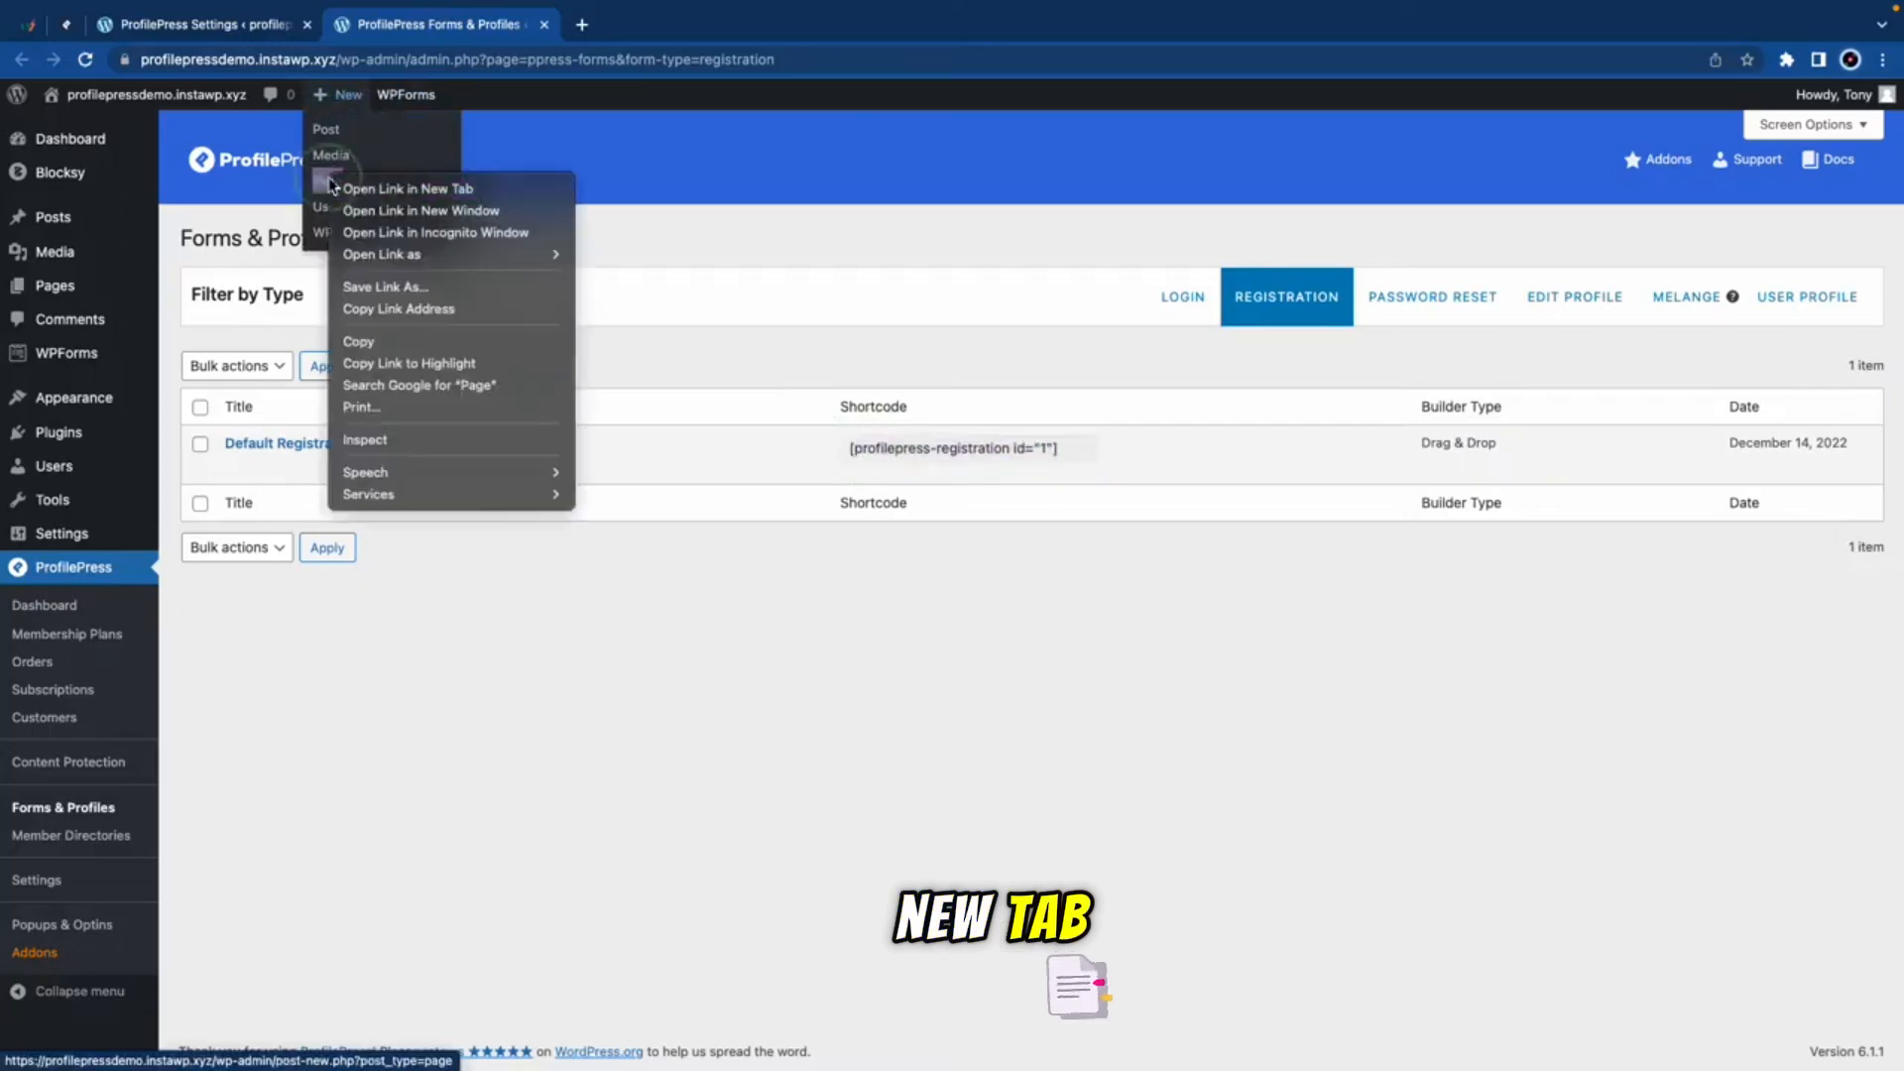
click(416, 189)
click(650, 20)
click(288, 225)
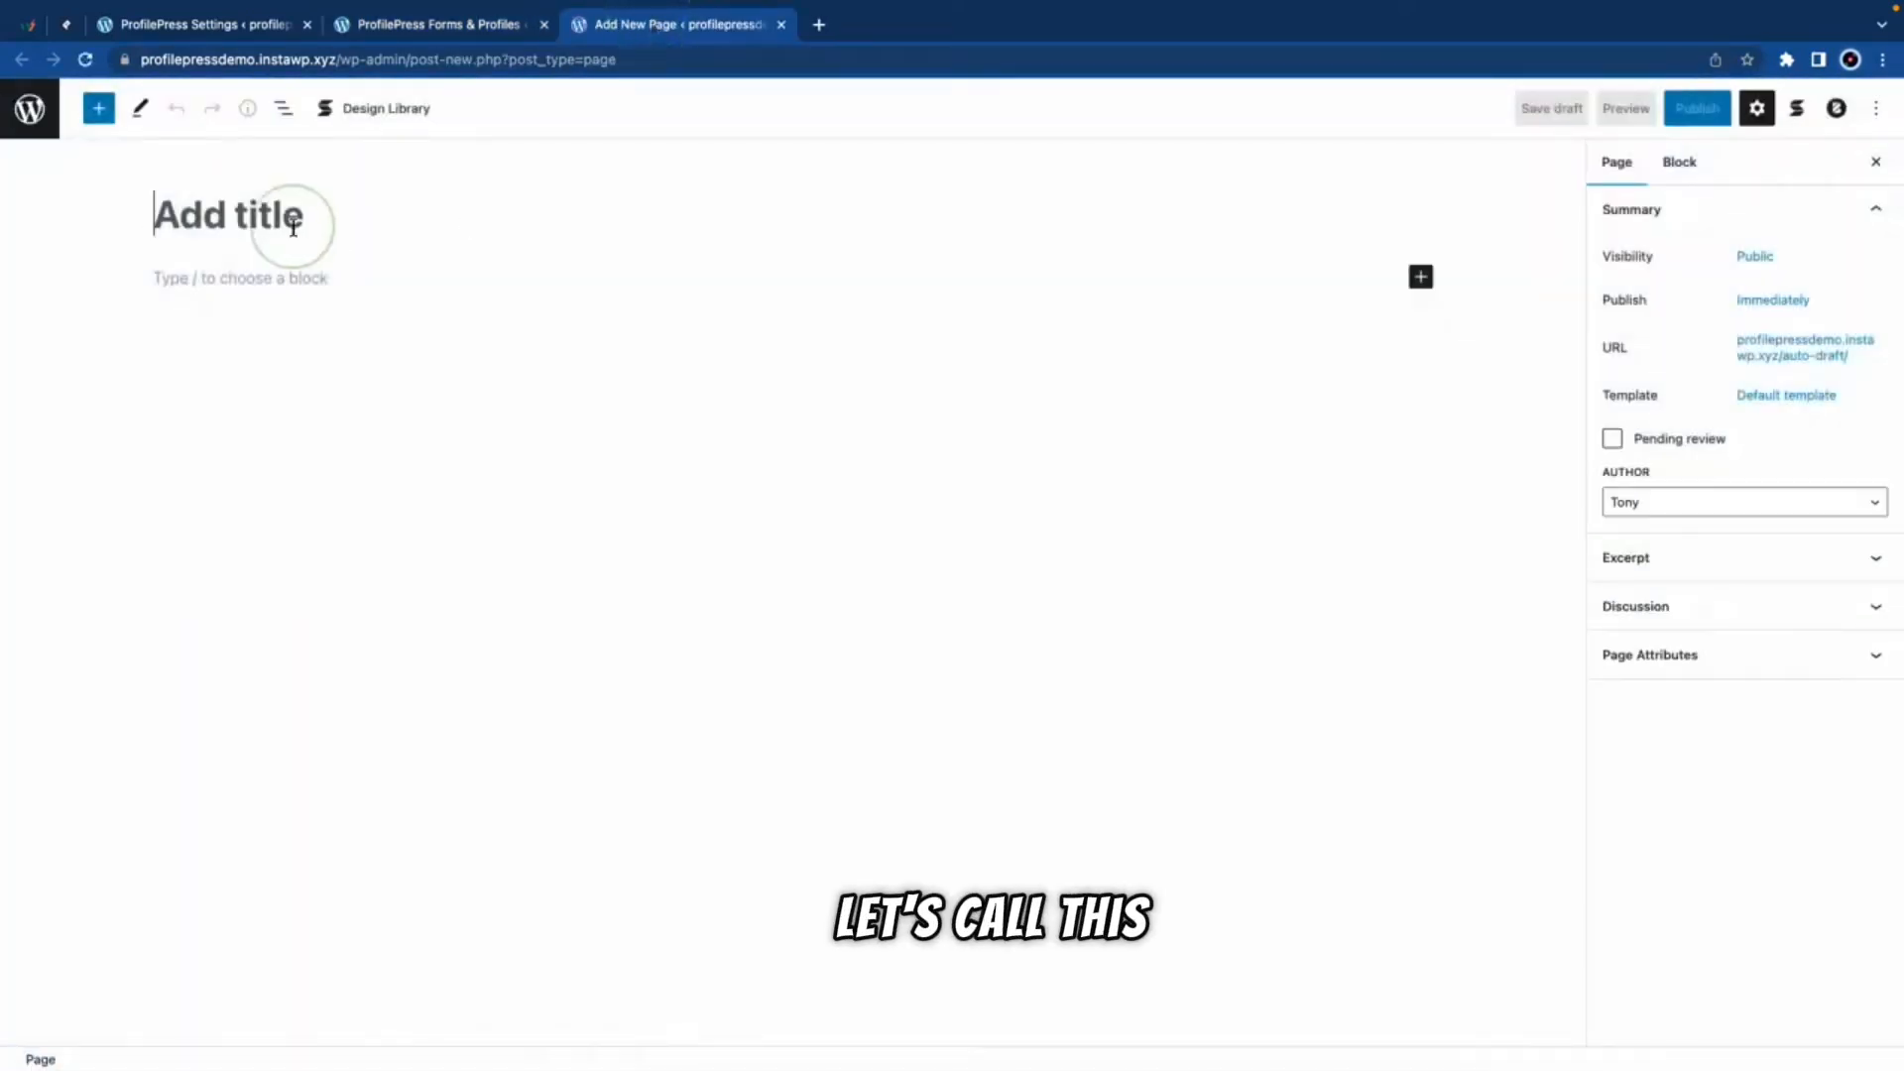
text(Register)
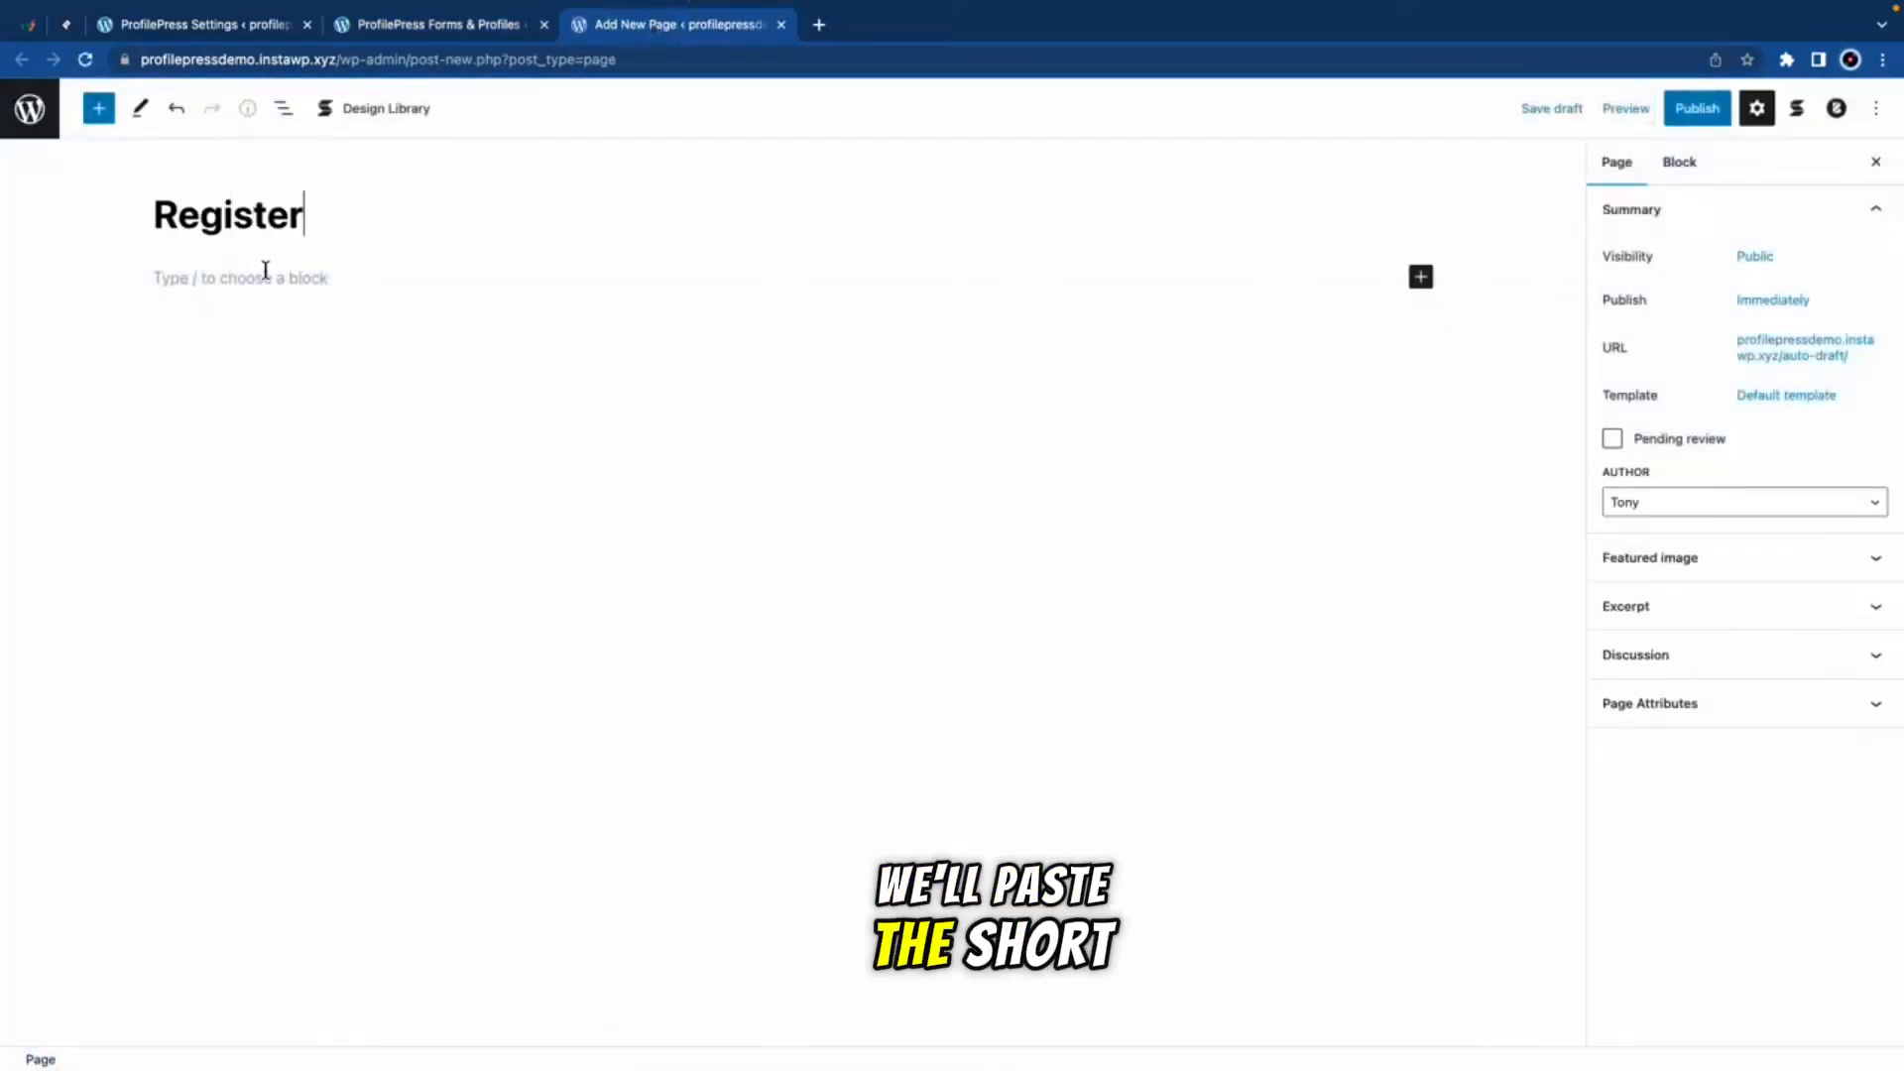
Step: Paste the registration shortcode into the Register page, publish it, and close the page editor and form list to return to the ProfilePress settings
click(261, 284)
key(super+v)
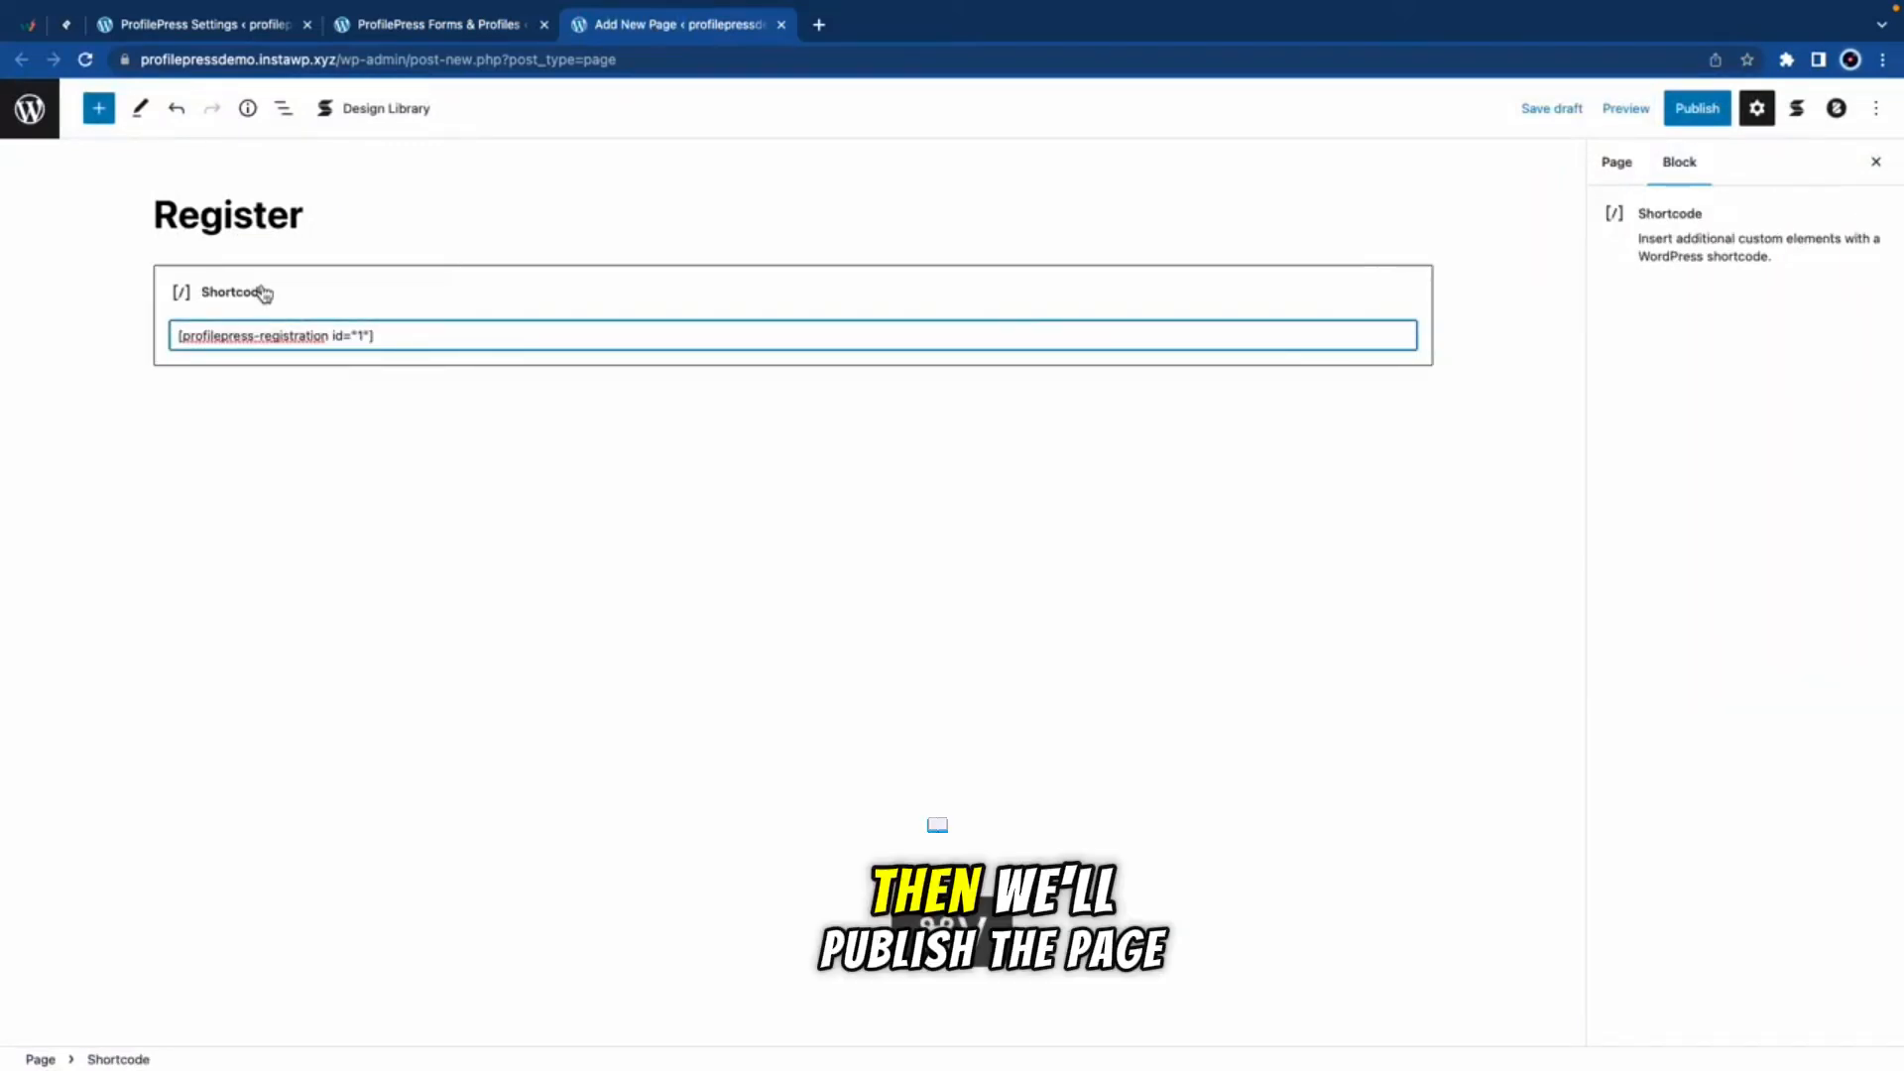
click(1690, 109)
click(1685, 116)
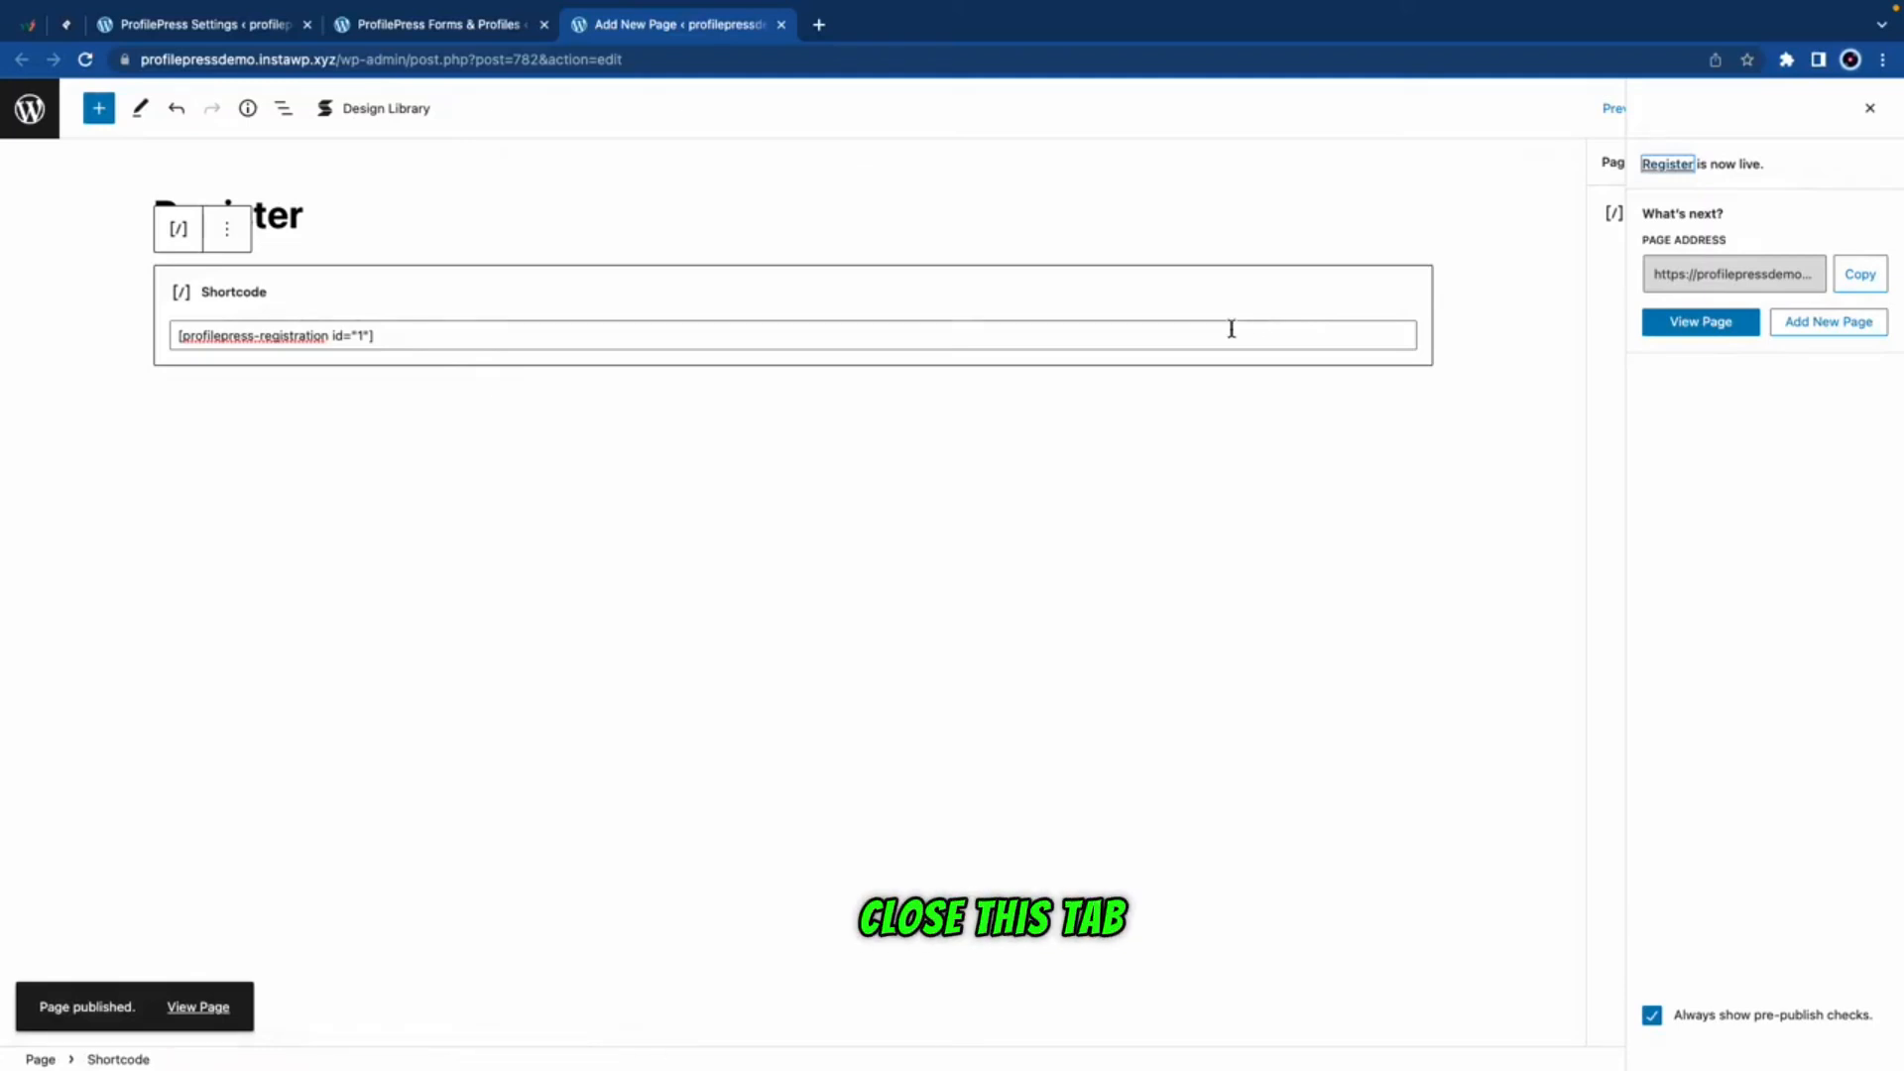
click(782, 25)
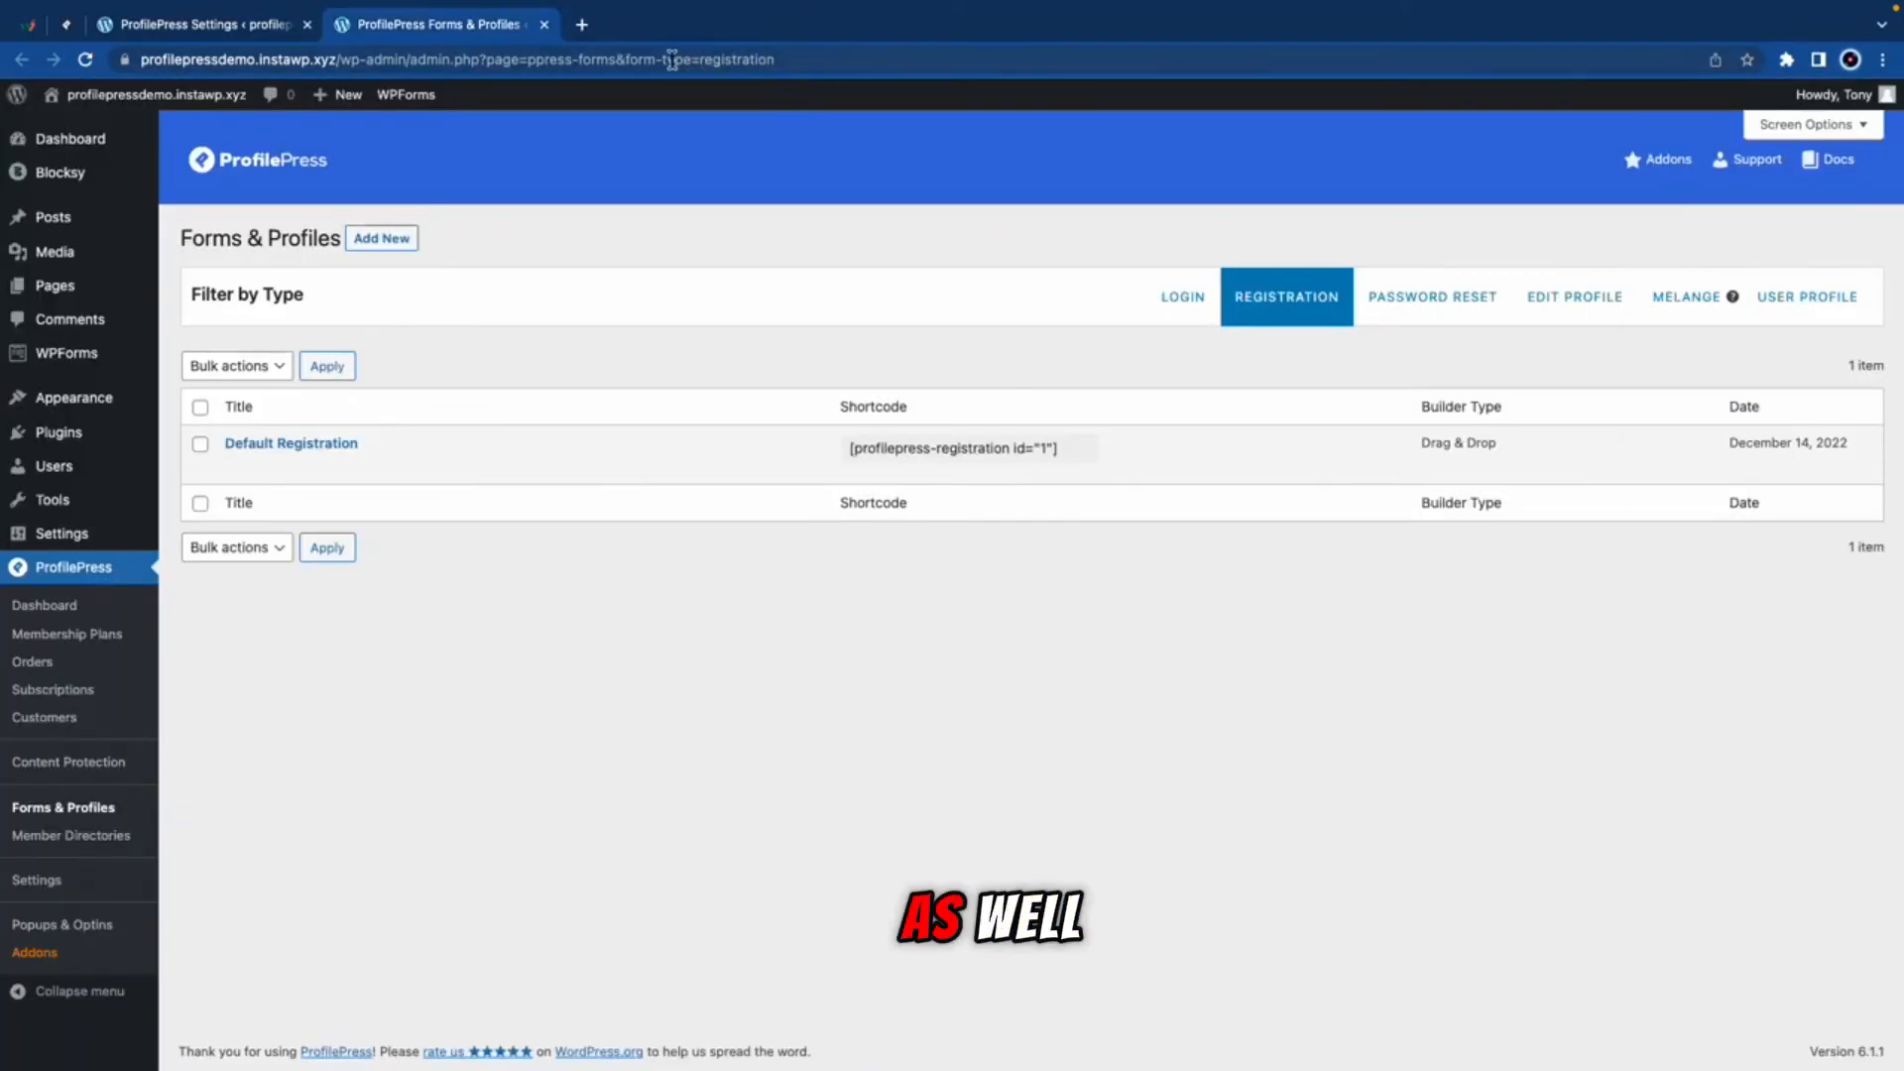
click(544, 24)
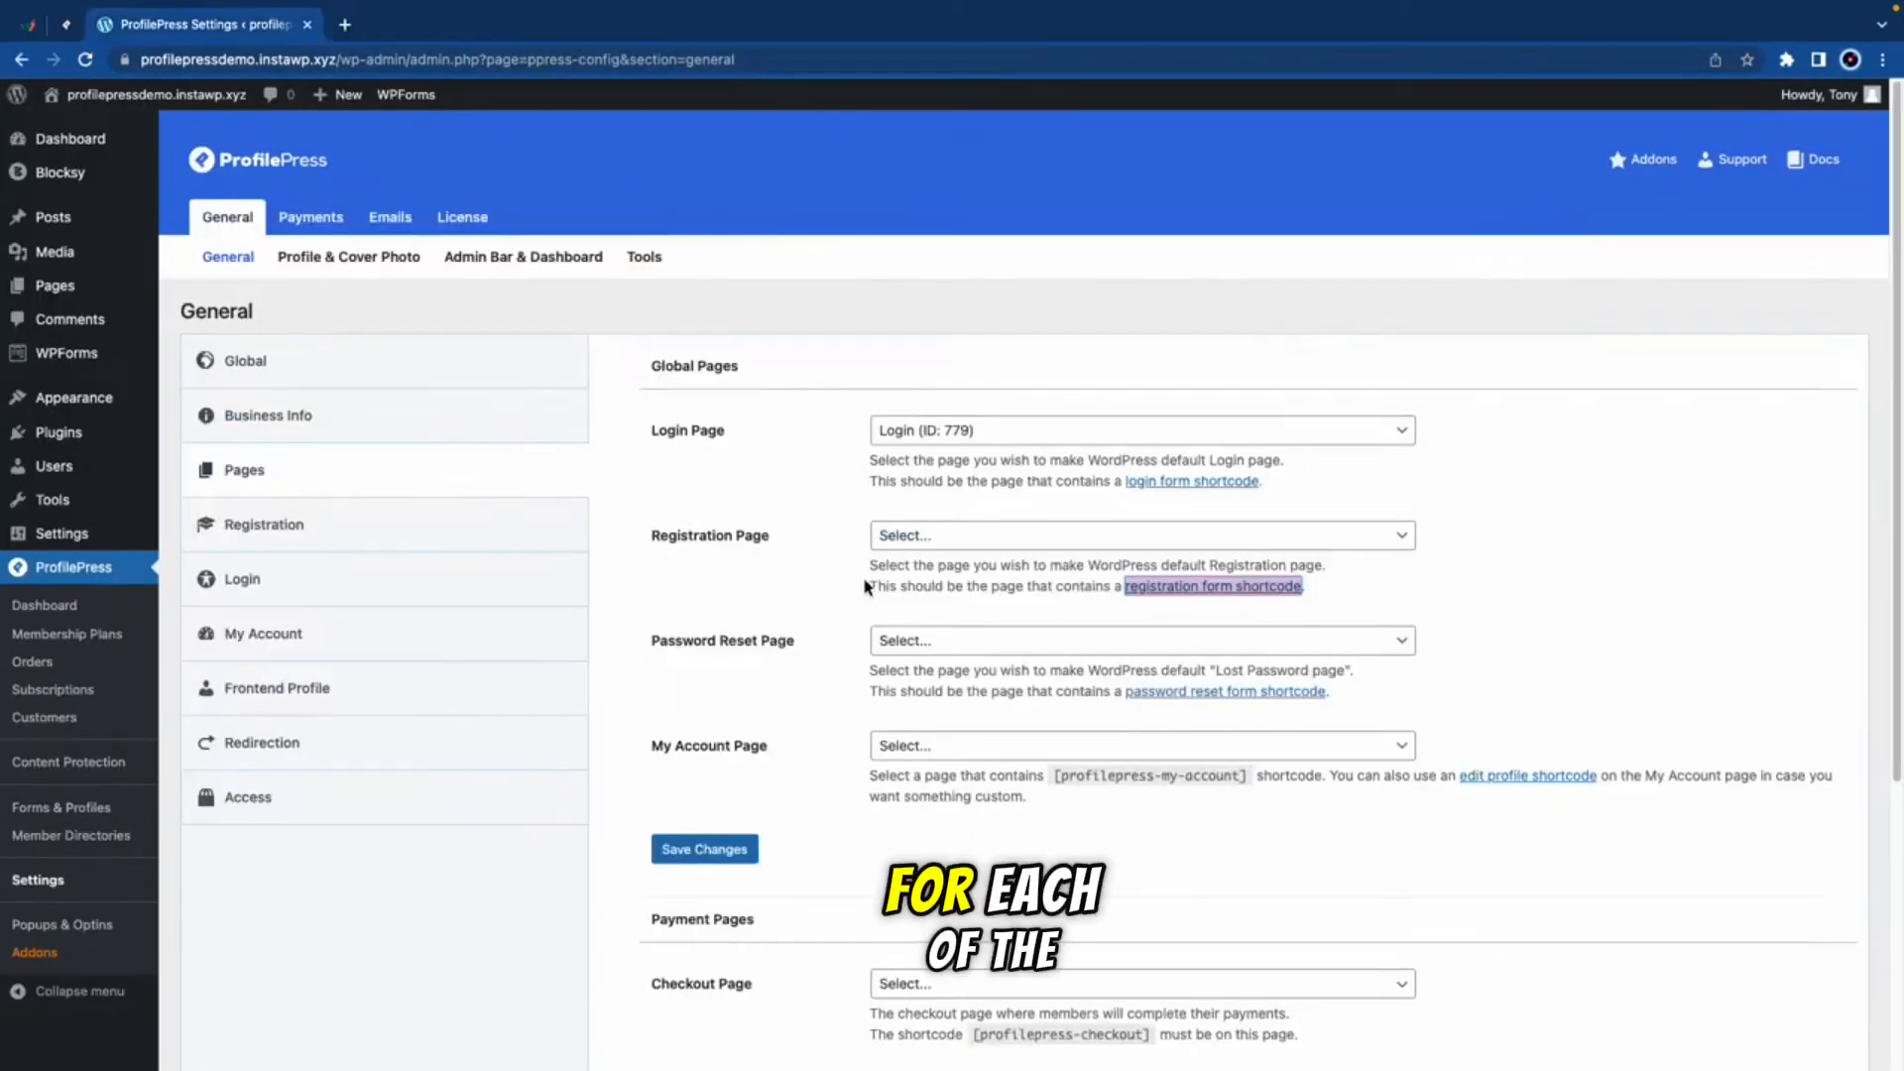
Step: Open the password reset form list from the Password Reset Page setting in a separate browser tab
scroll(866, 587, down, 1)
scroll(871, 587, up, 1)
right_click(1193, 699)
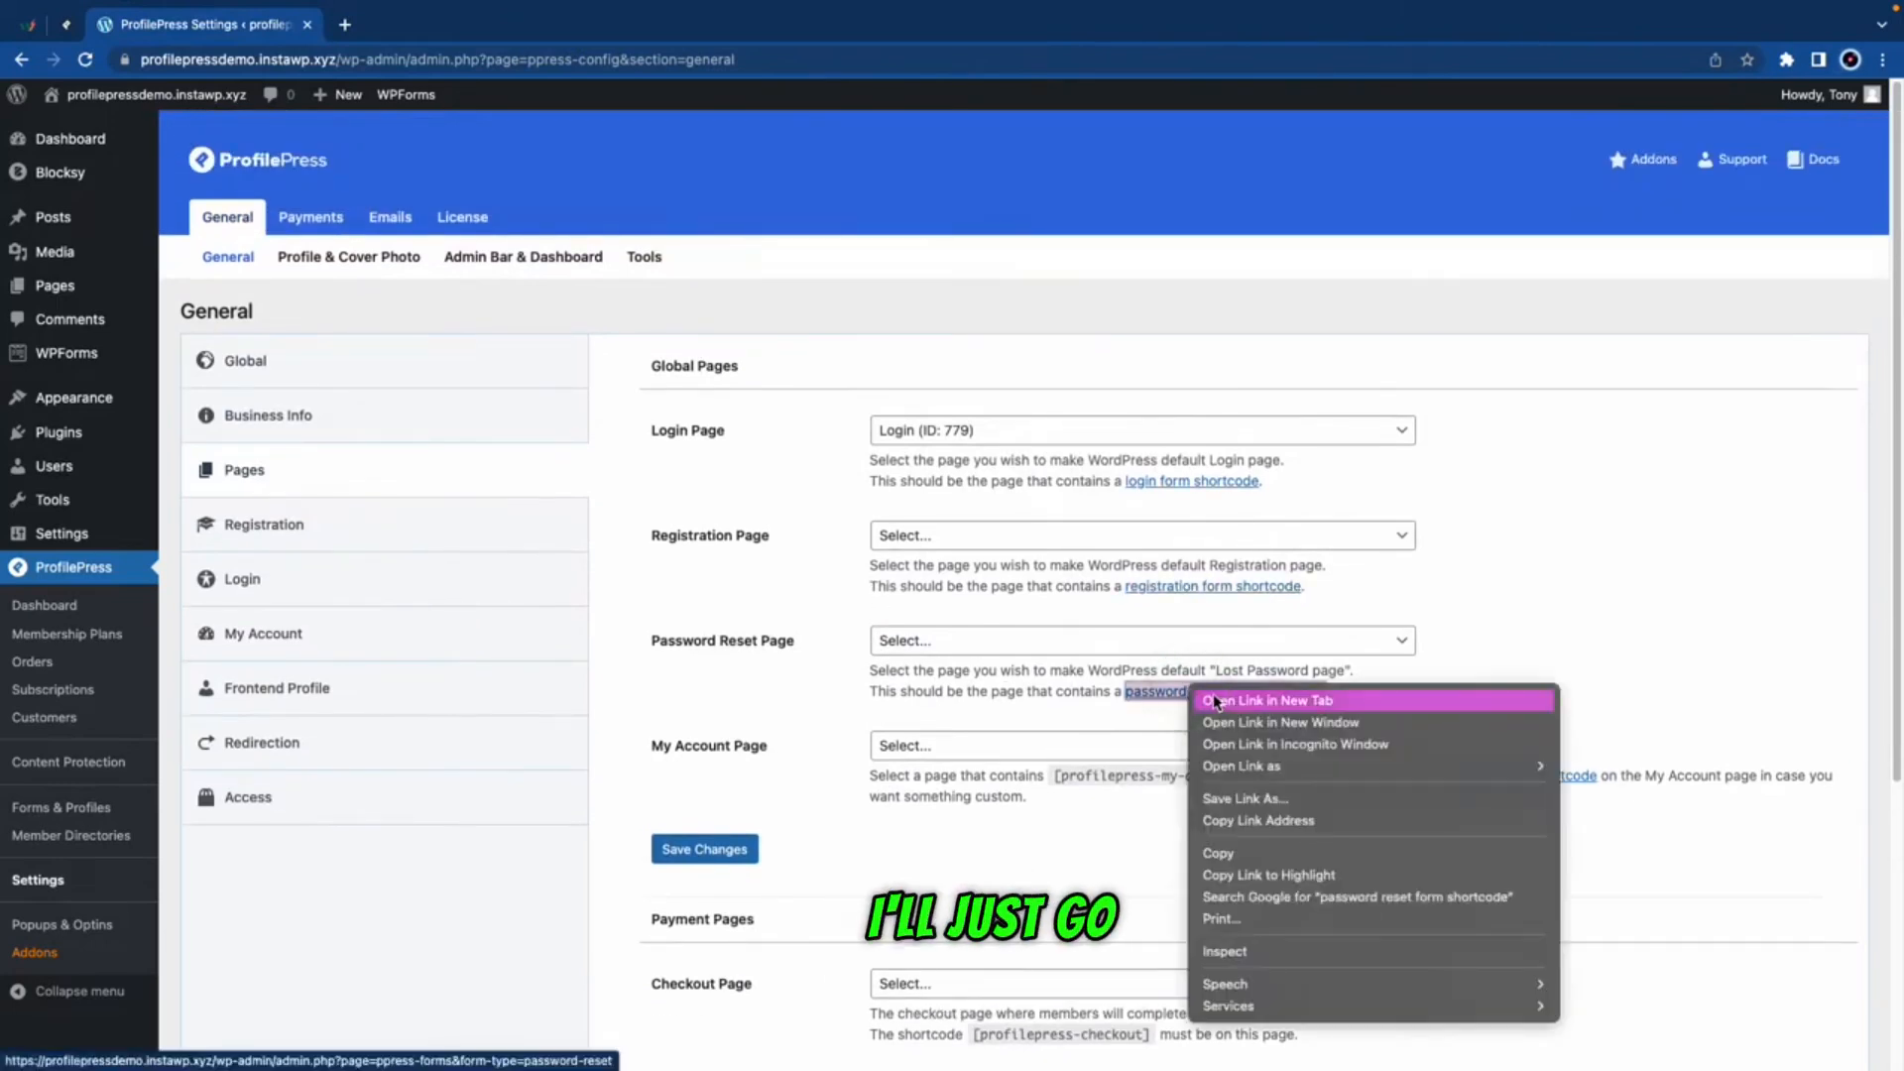
click(1223, 698)
click(436, 25)
Step: Start a new WordPress page in a separate browser tab and title it "Reset Password"
right_click(330, 182)
click(361, 188)
click(674, 25)
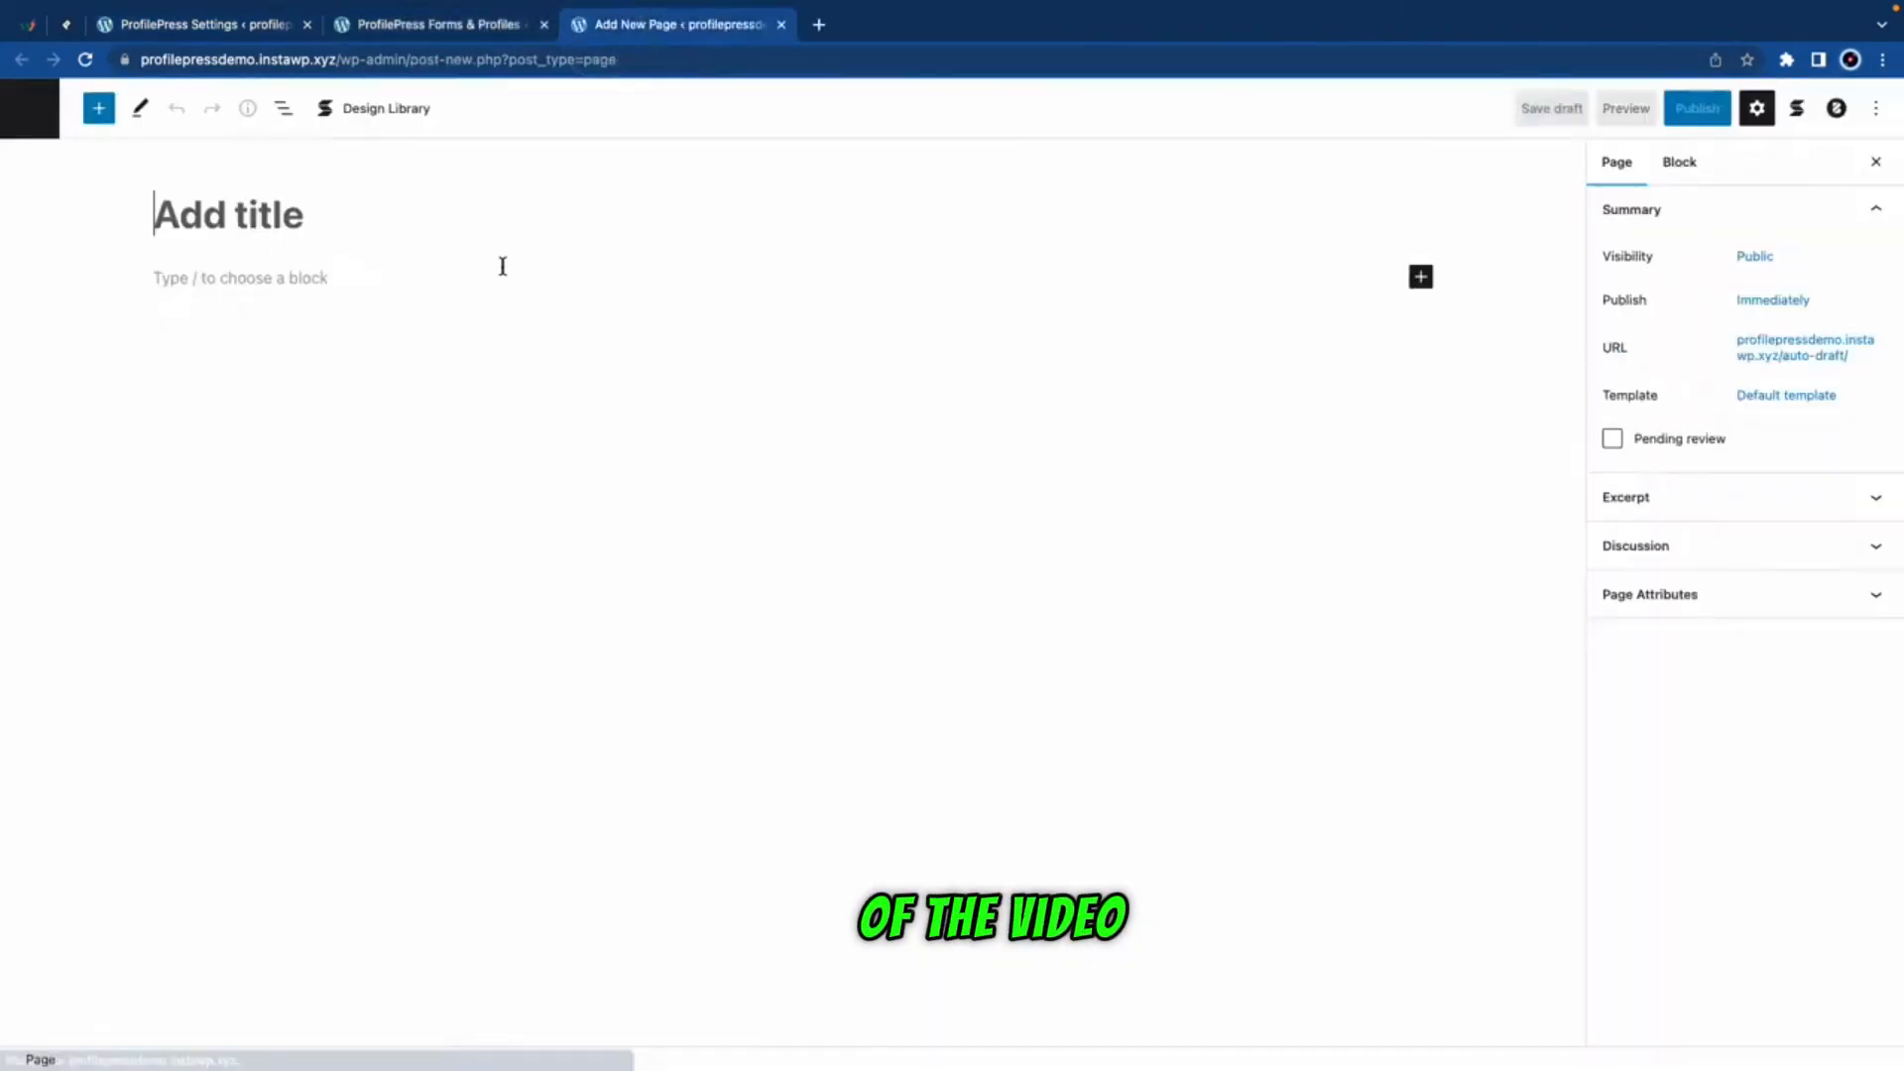
text(Reset Password)
Step: Paste the password reset shortcode into the Reset Password page, publish it, and close the page editor and form list
click(260, 285)
key(super+v)
click(1695, 108)
click(1698, 109)
click(781, 25)
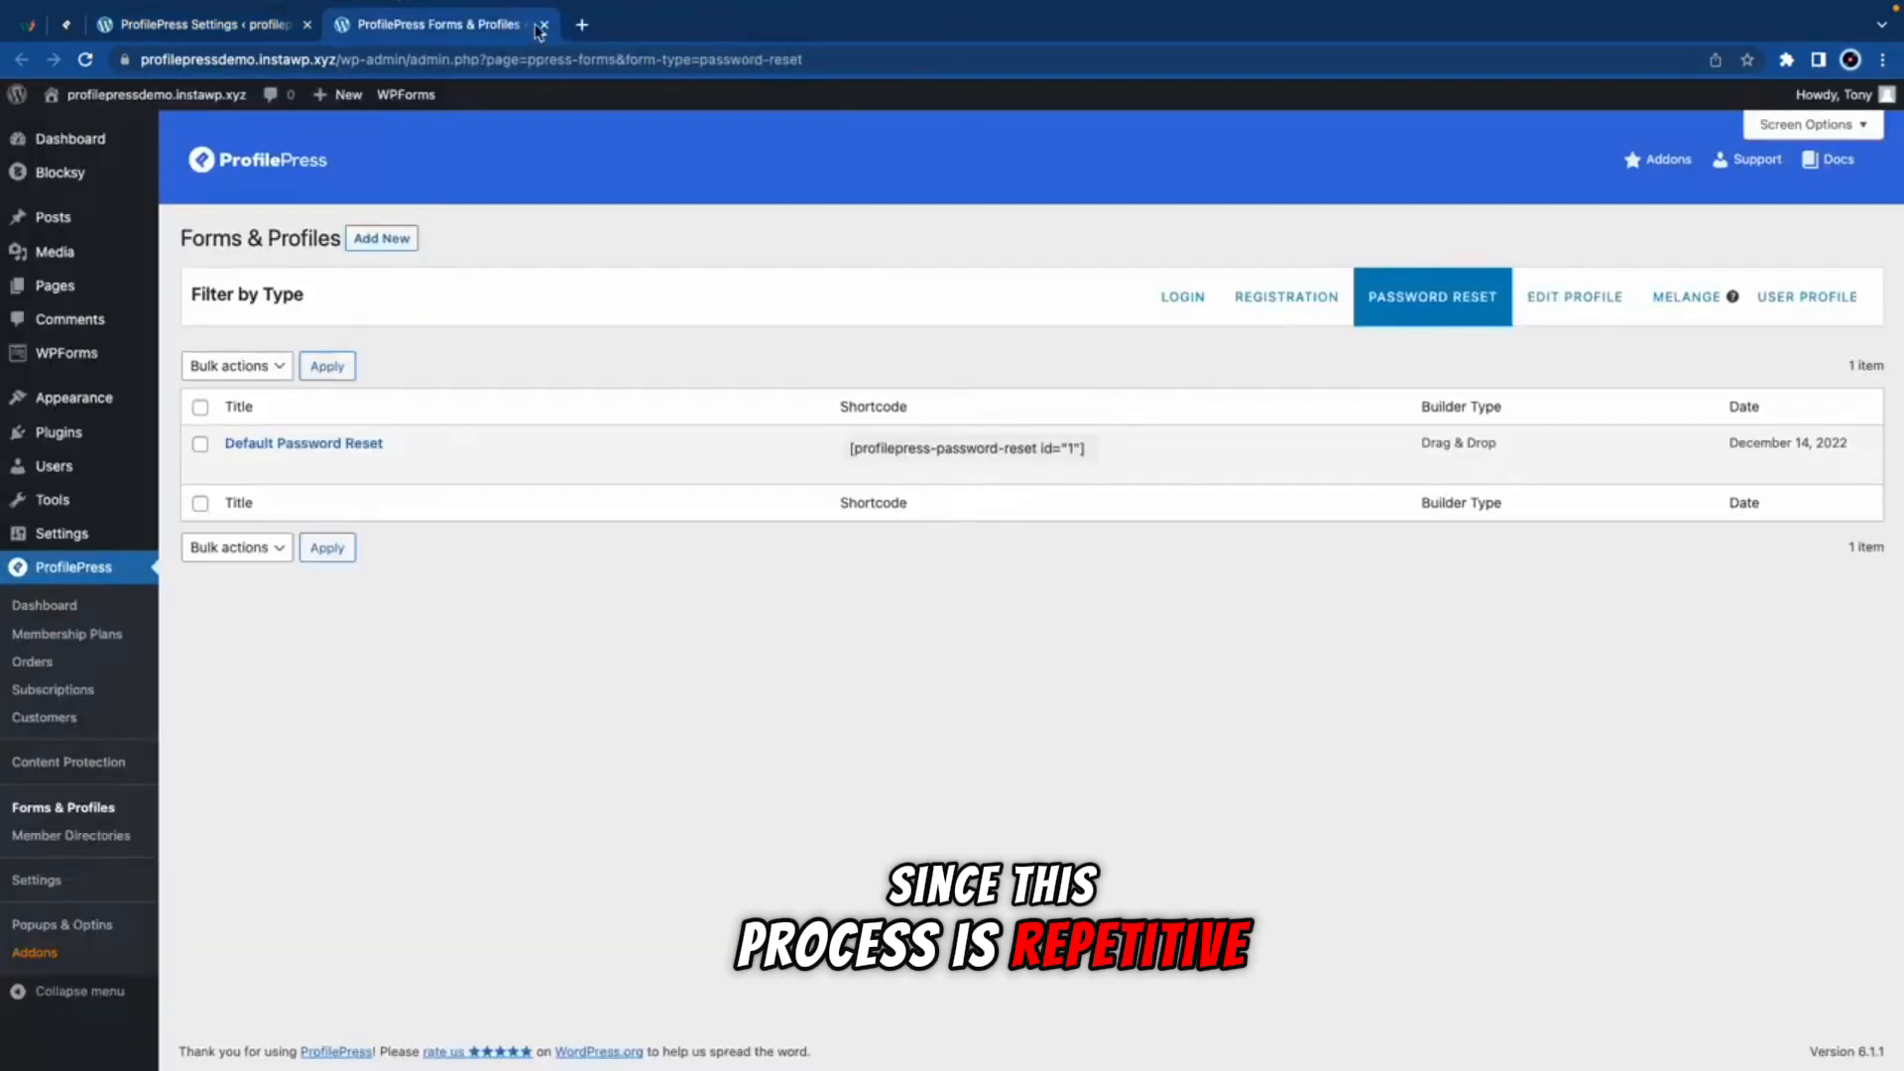
click(545, 26)
Step: Copy the [profilepress-my-account] shortcode shown with the My Account Page setting
click(1220, 779)
drag(1249, 777, 1049, 772)
right_click(1079, 772)
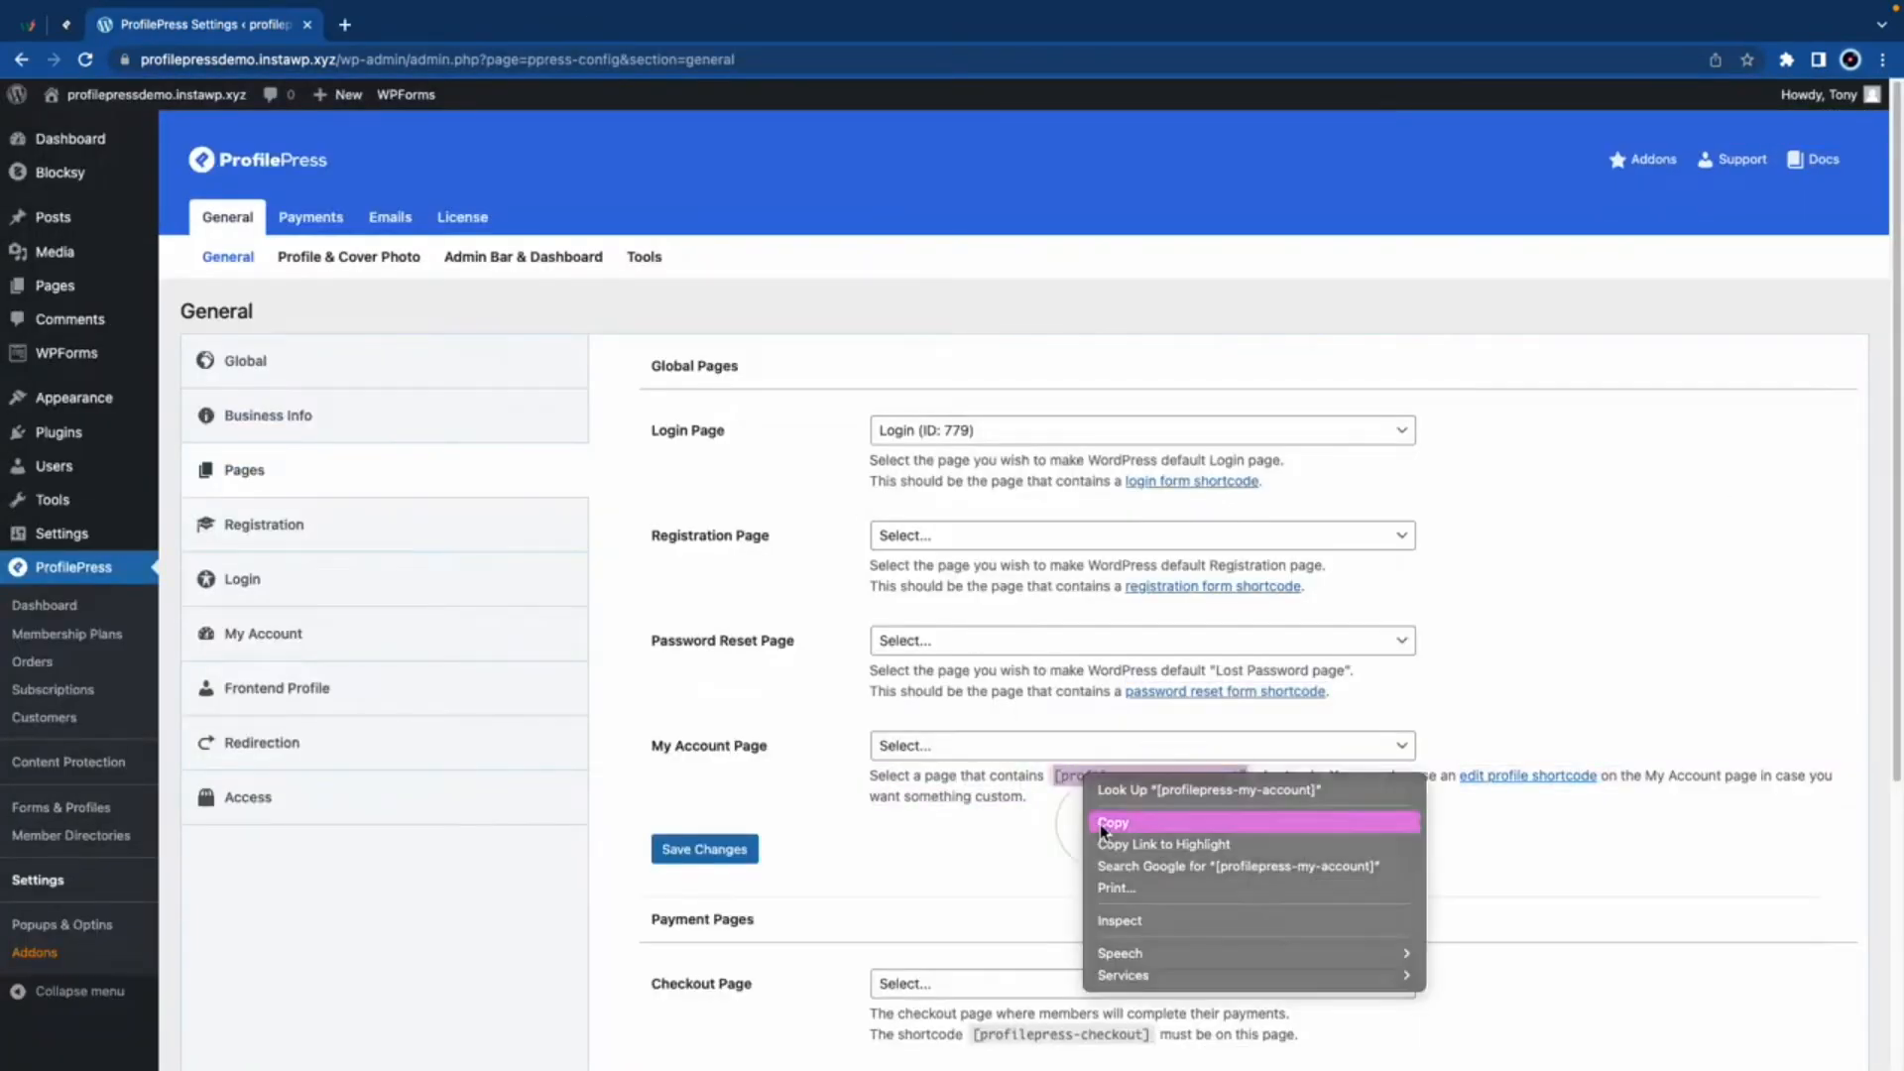
click(1101, 823)
Step: Start a new WordPress page in a separate browser tab and title it "My Account"
mouse_move(346, 95)
right_click(317, 175)
click(381, 197)
click(381, 189)
click(436, 24)
text(My Account)
Step: Paste the [profilepress-my-account] shortcode into the My Account page body and publish the page
click(260, 278)
key(super+v)
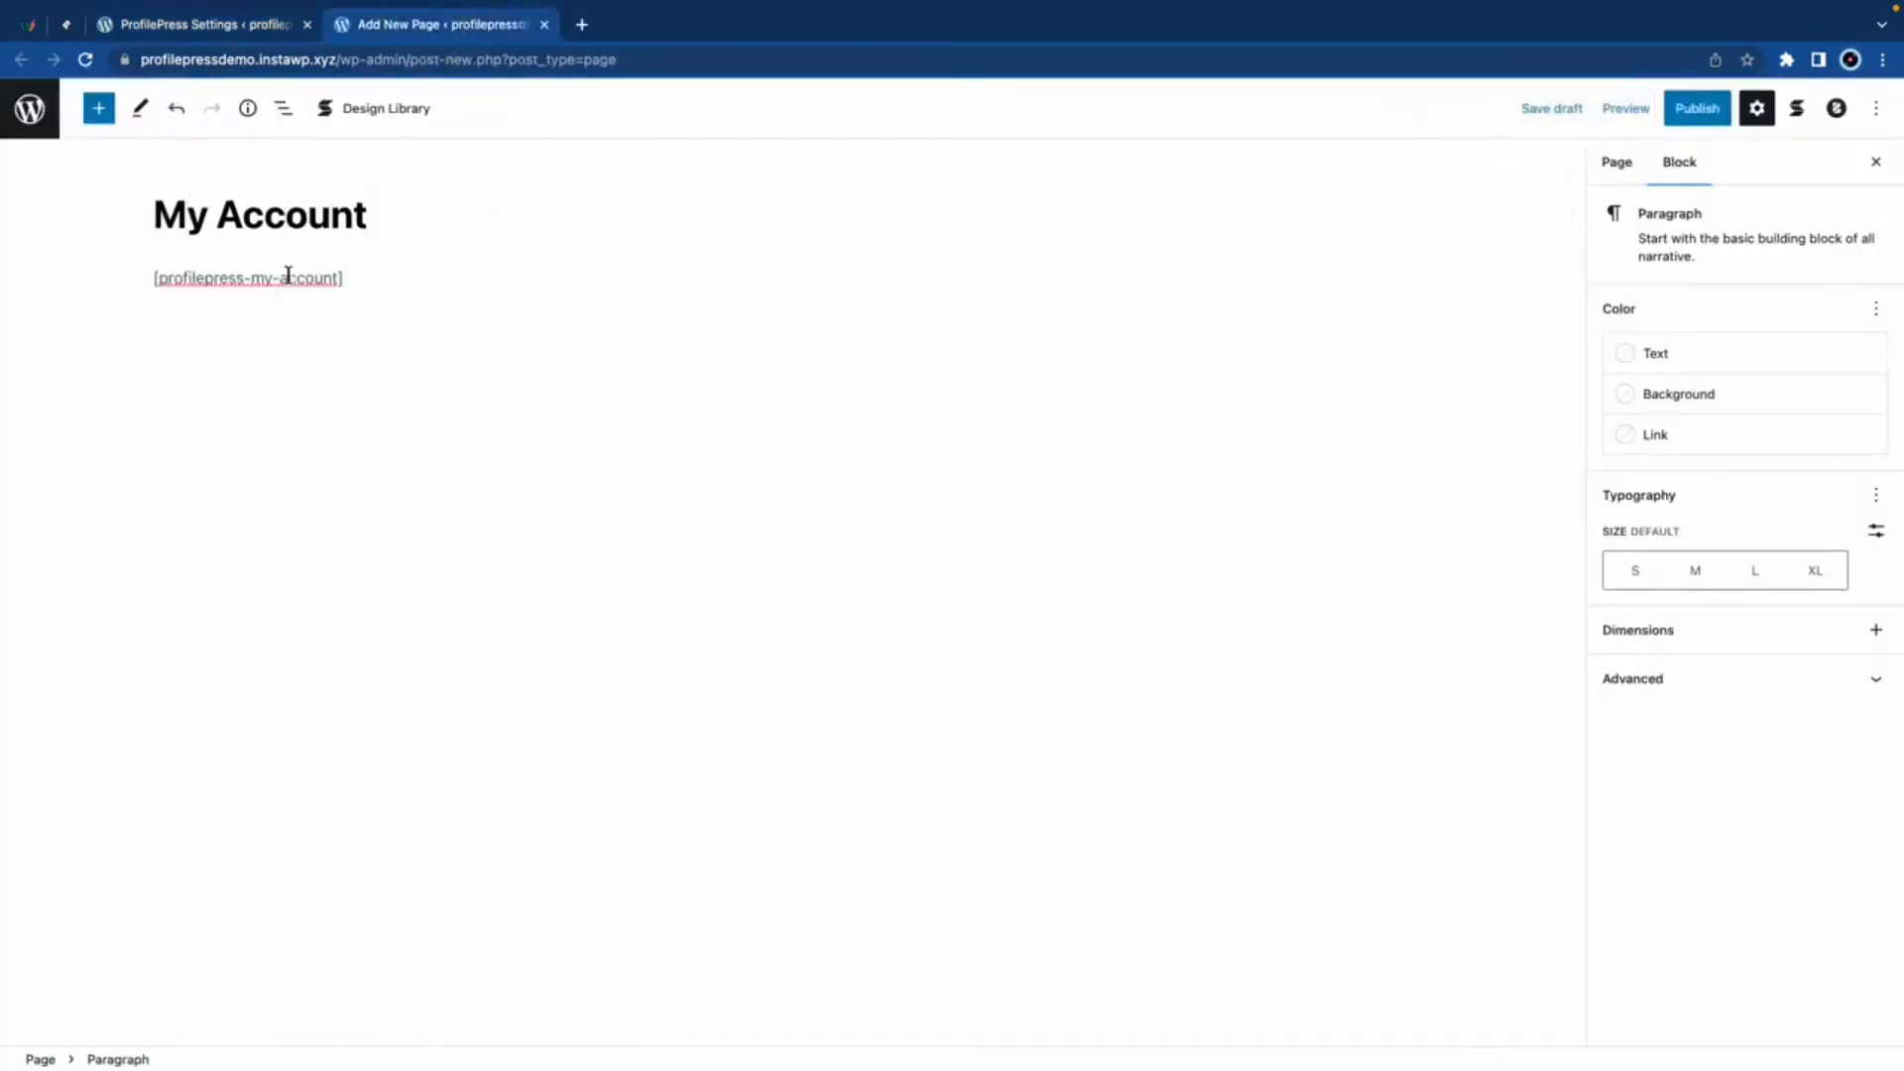
click(1698, 108)
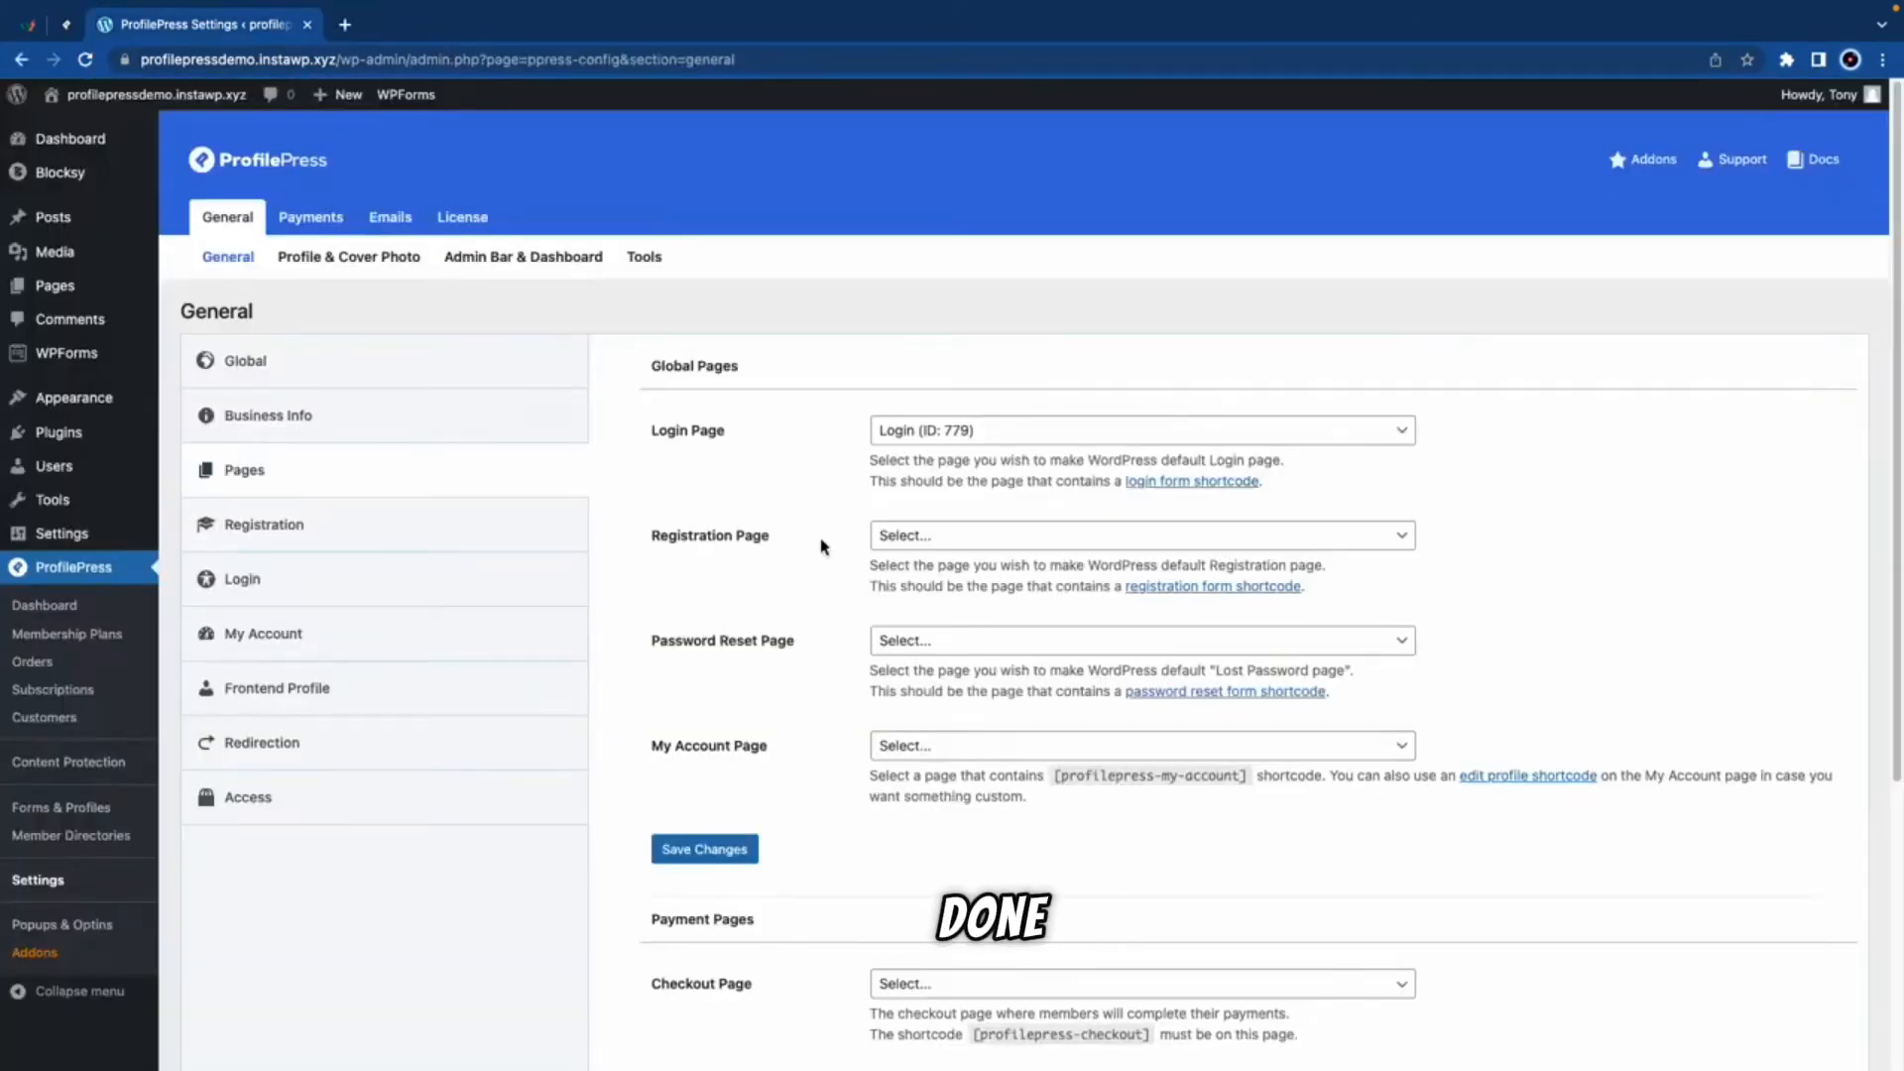
Step: Refresh the ProfilePress settings and set the Login Page to Login (ID: 779) and the Registration Page to Register (ID: 782)
key(super+r)
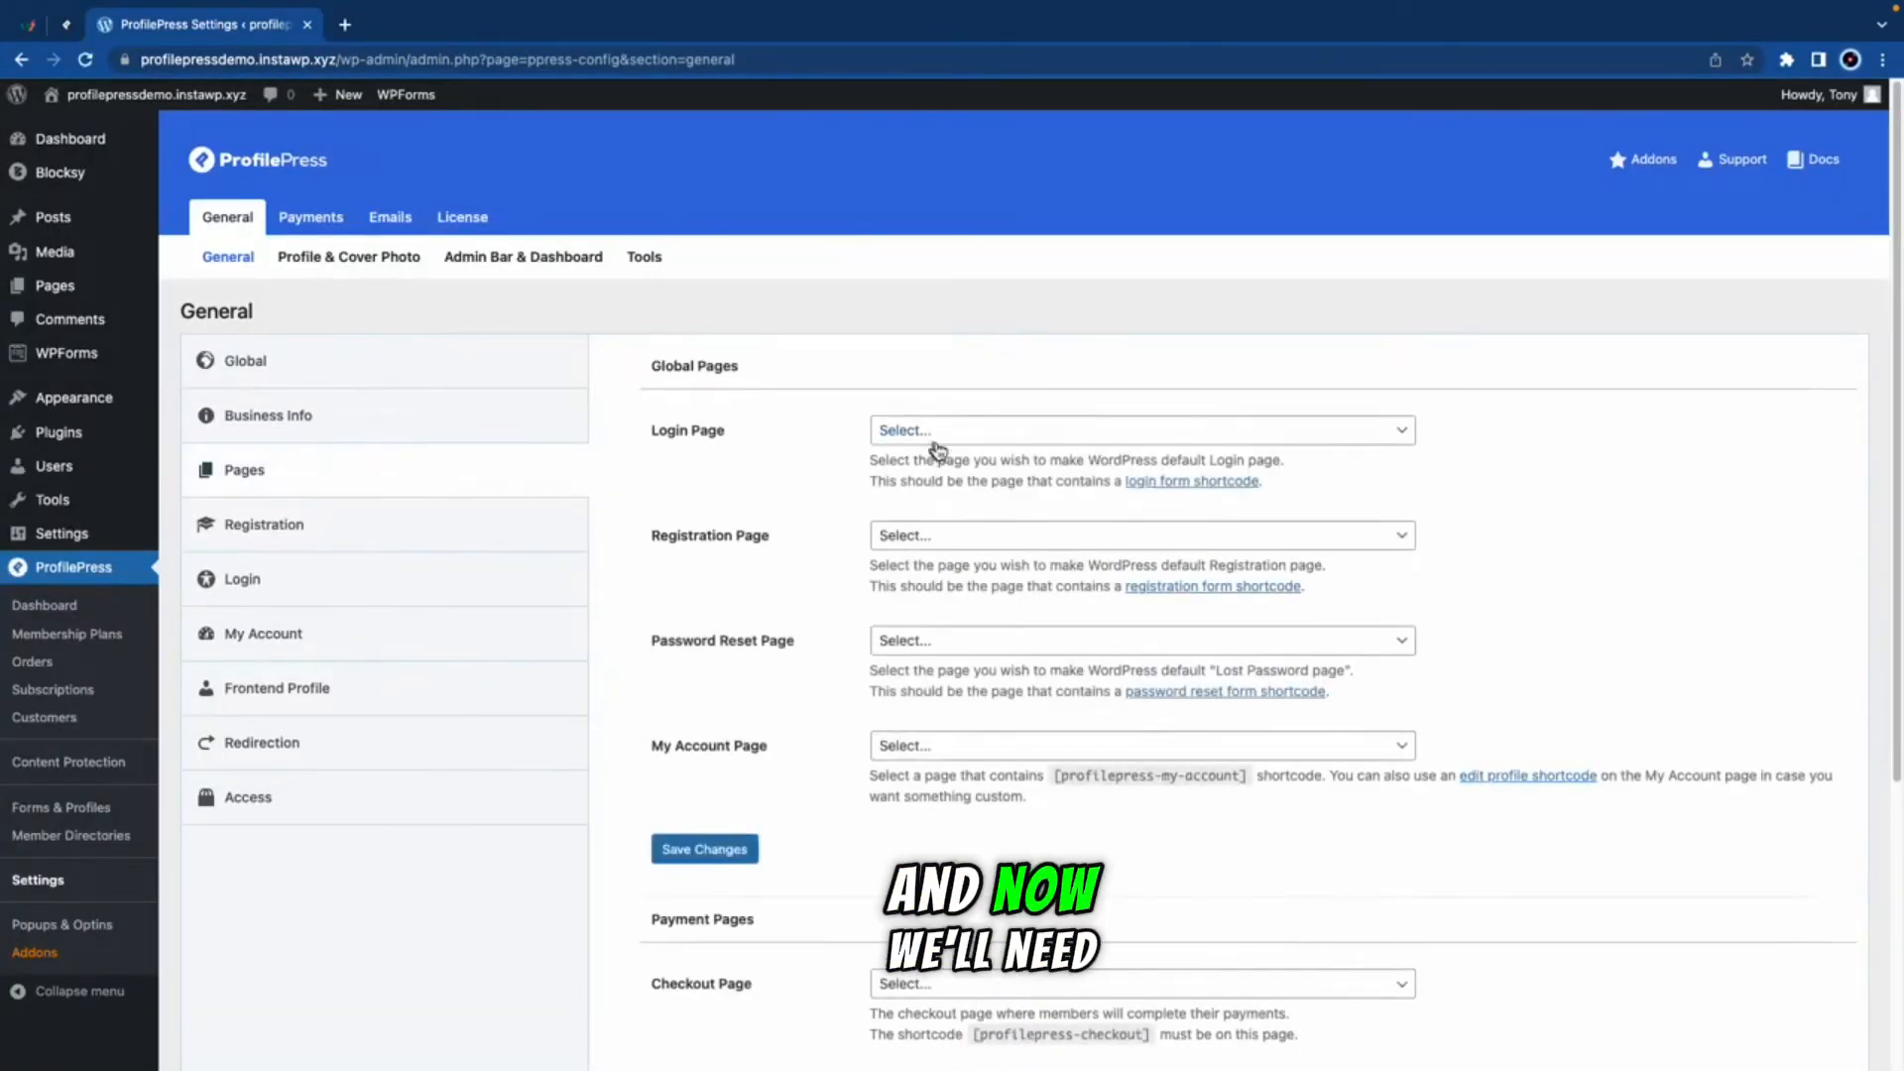
click(948, 428)
click(942, 543)
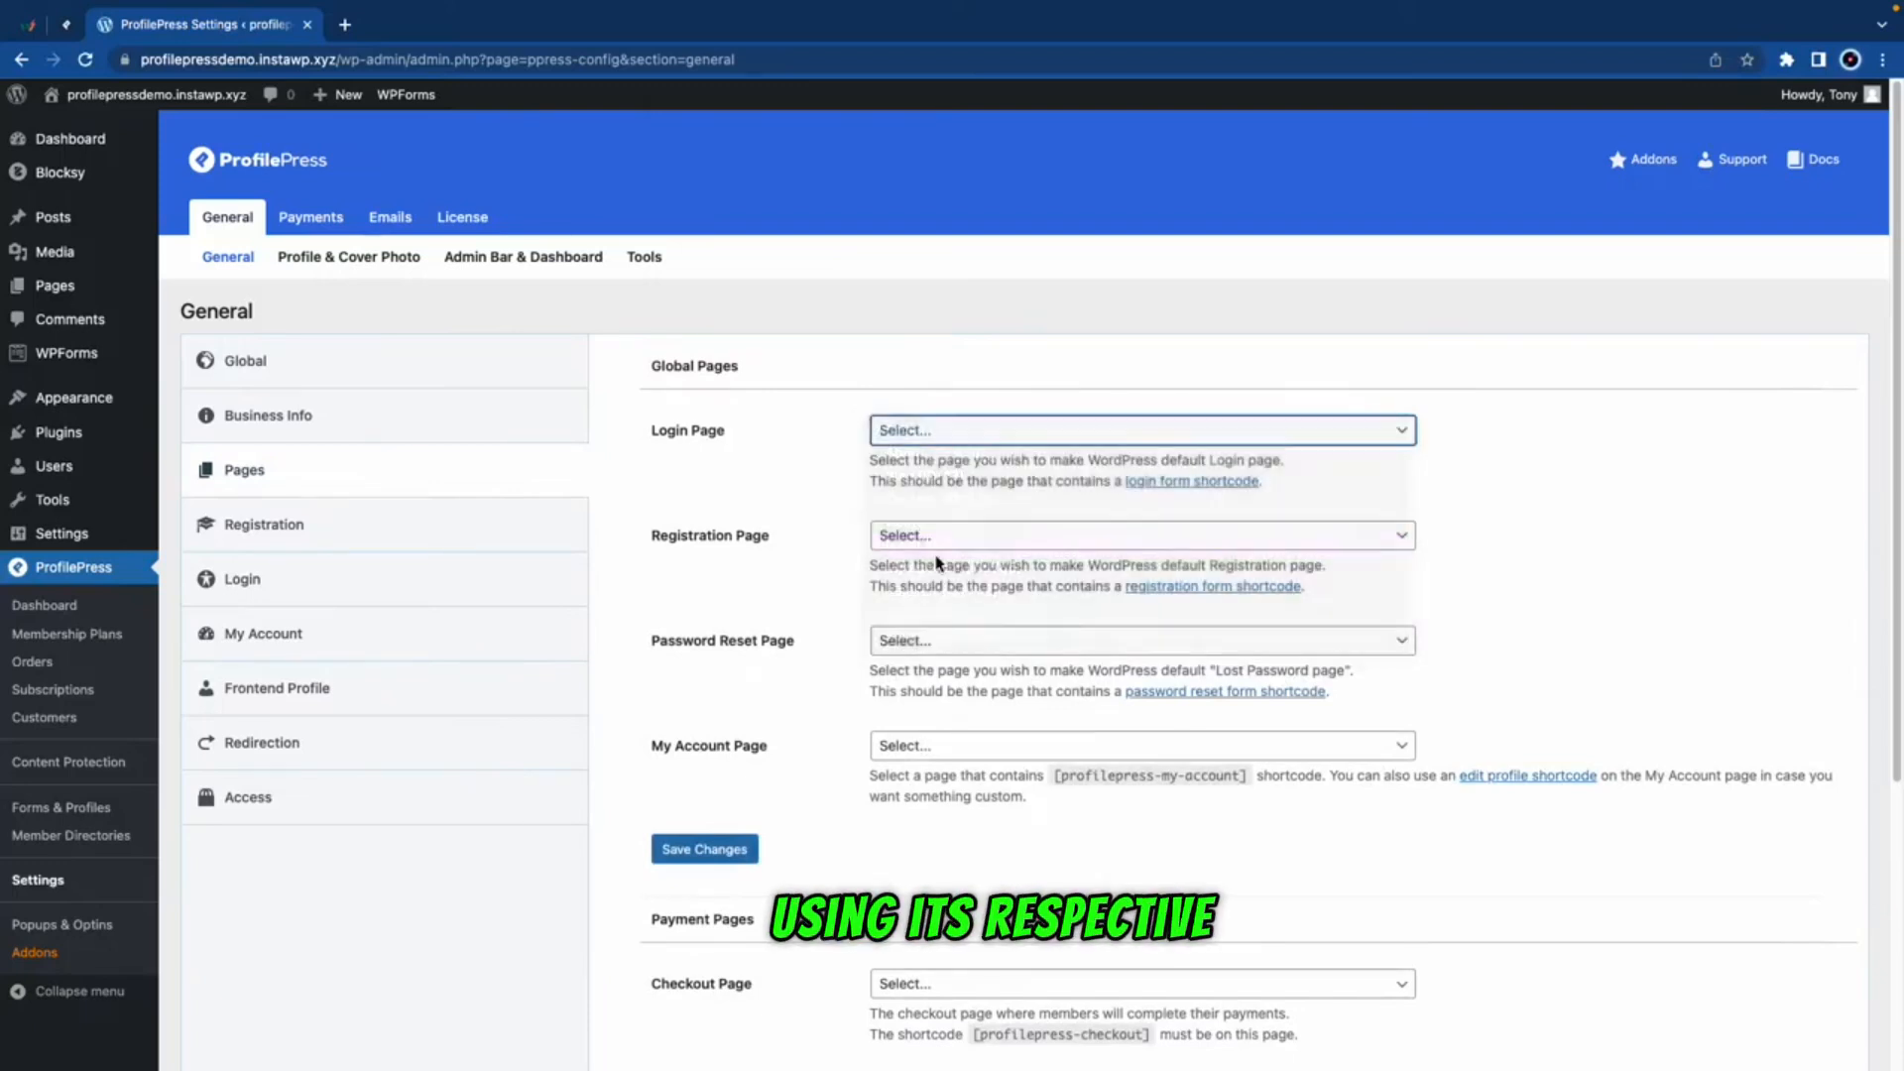
click(940, 536)
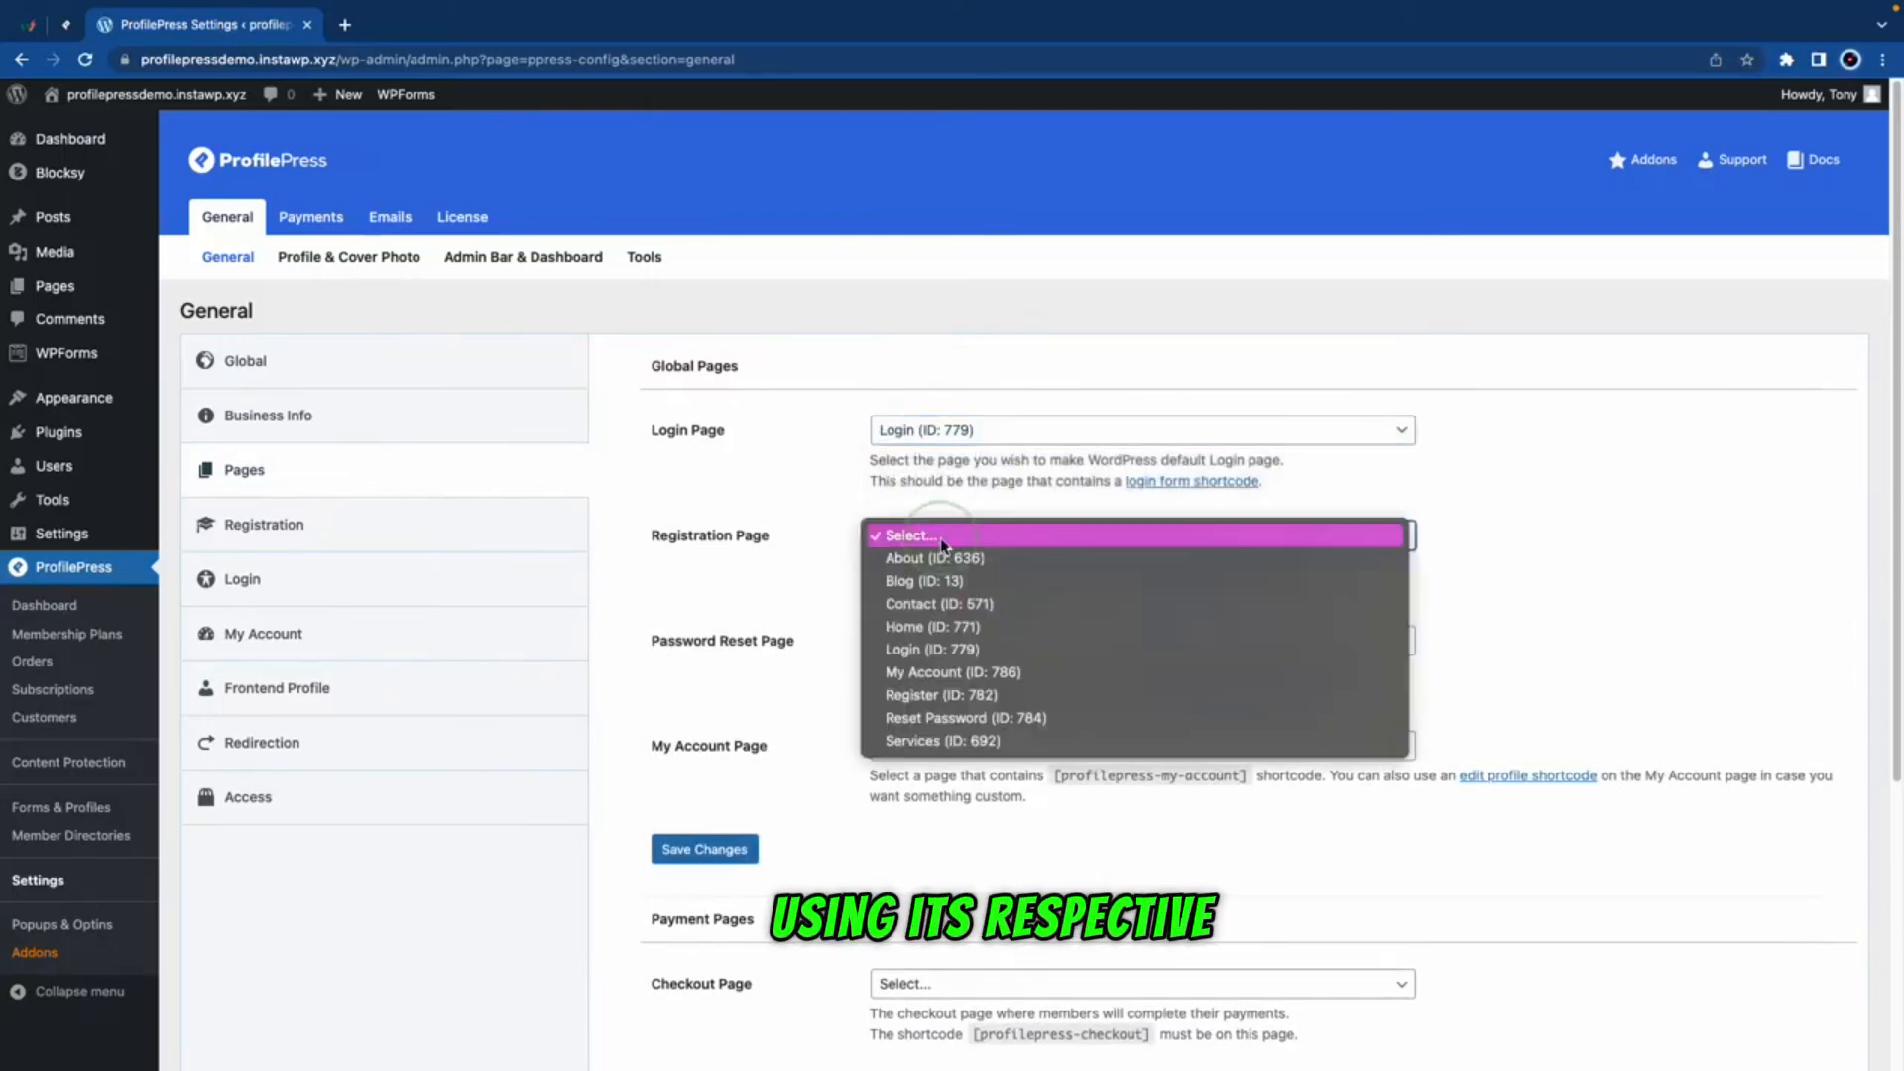
click(944, 695)
Step: Set the Password Reset Page to Reset Password (ID: 784) and the My Account Page to My Account (ID: 786), and save the settings
click(946, 638)
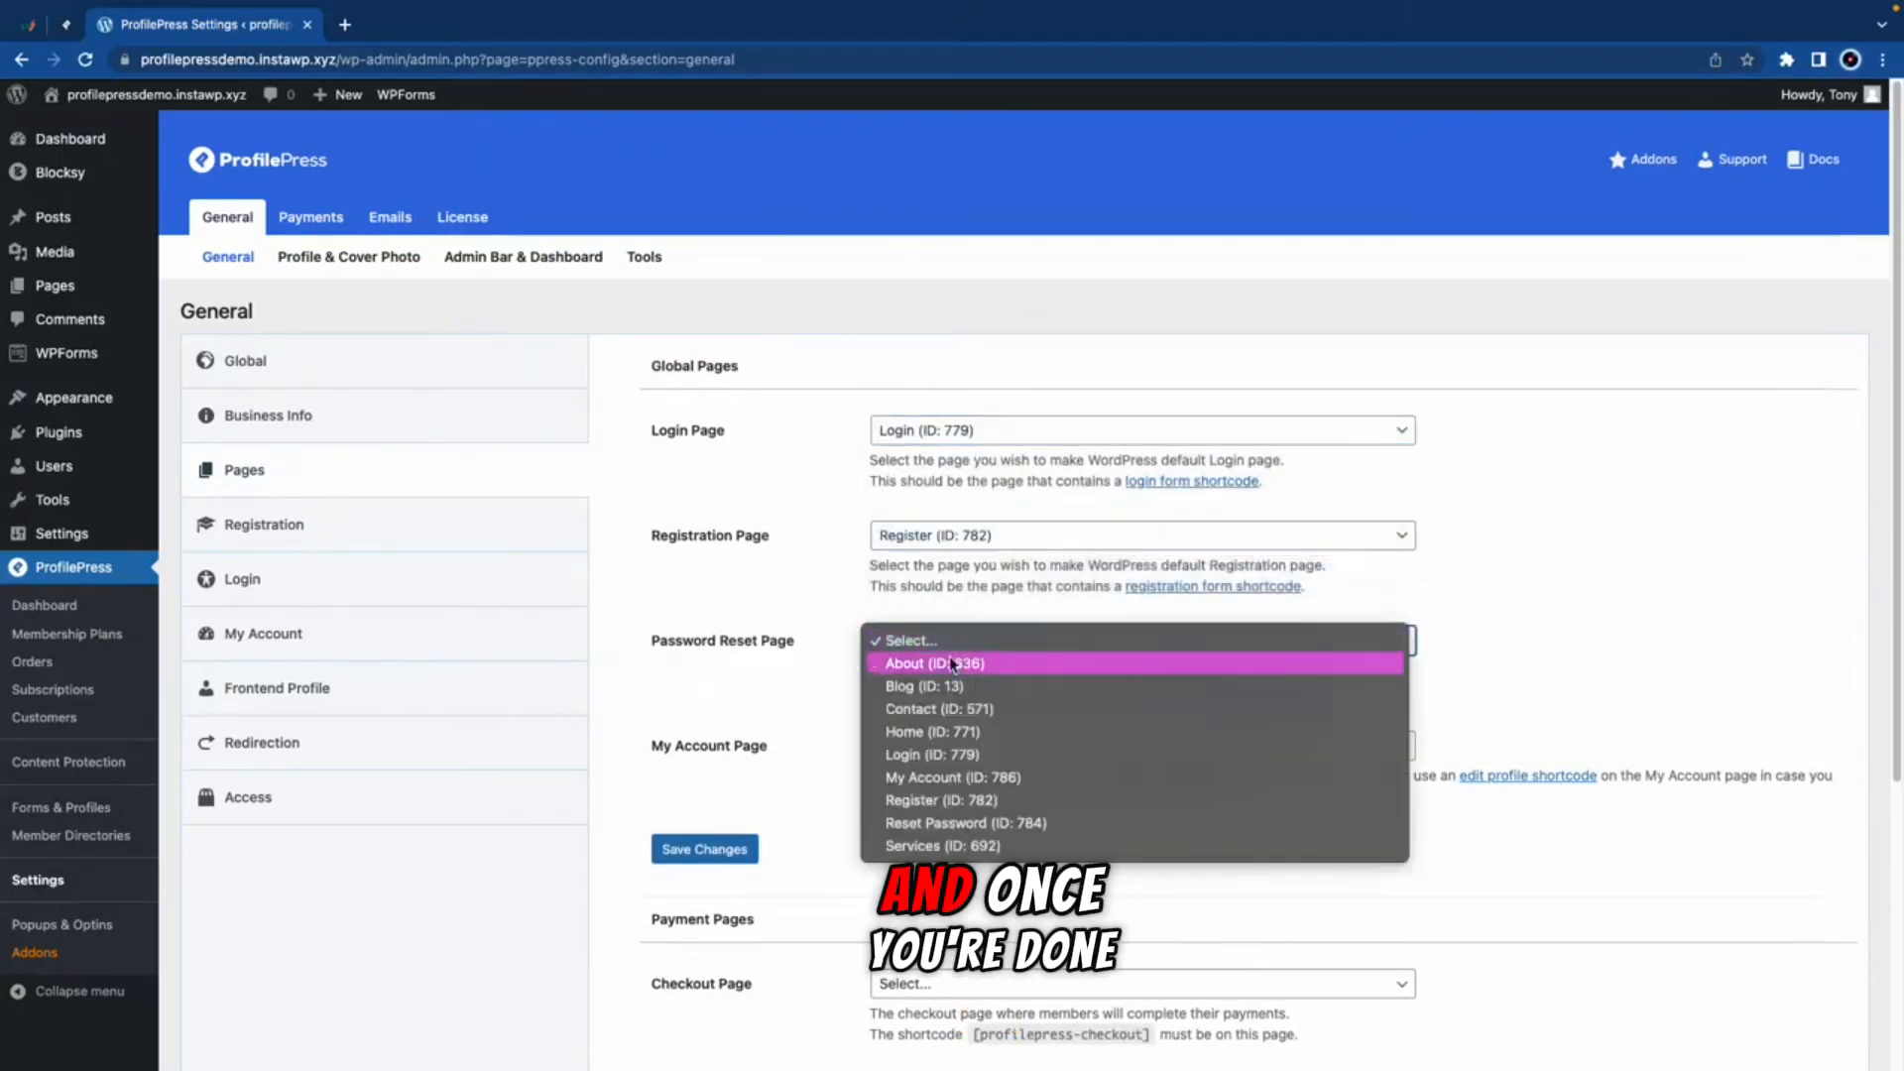
click(952, 822)
click(950, 746)
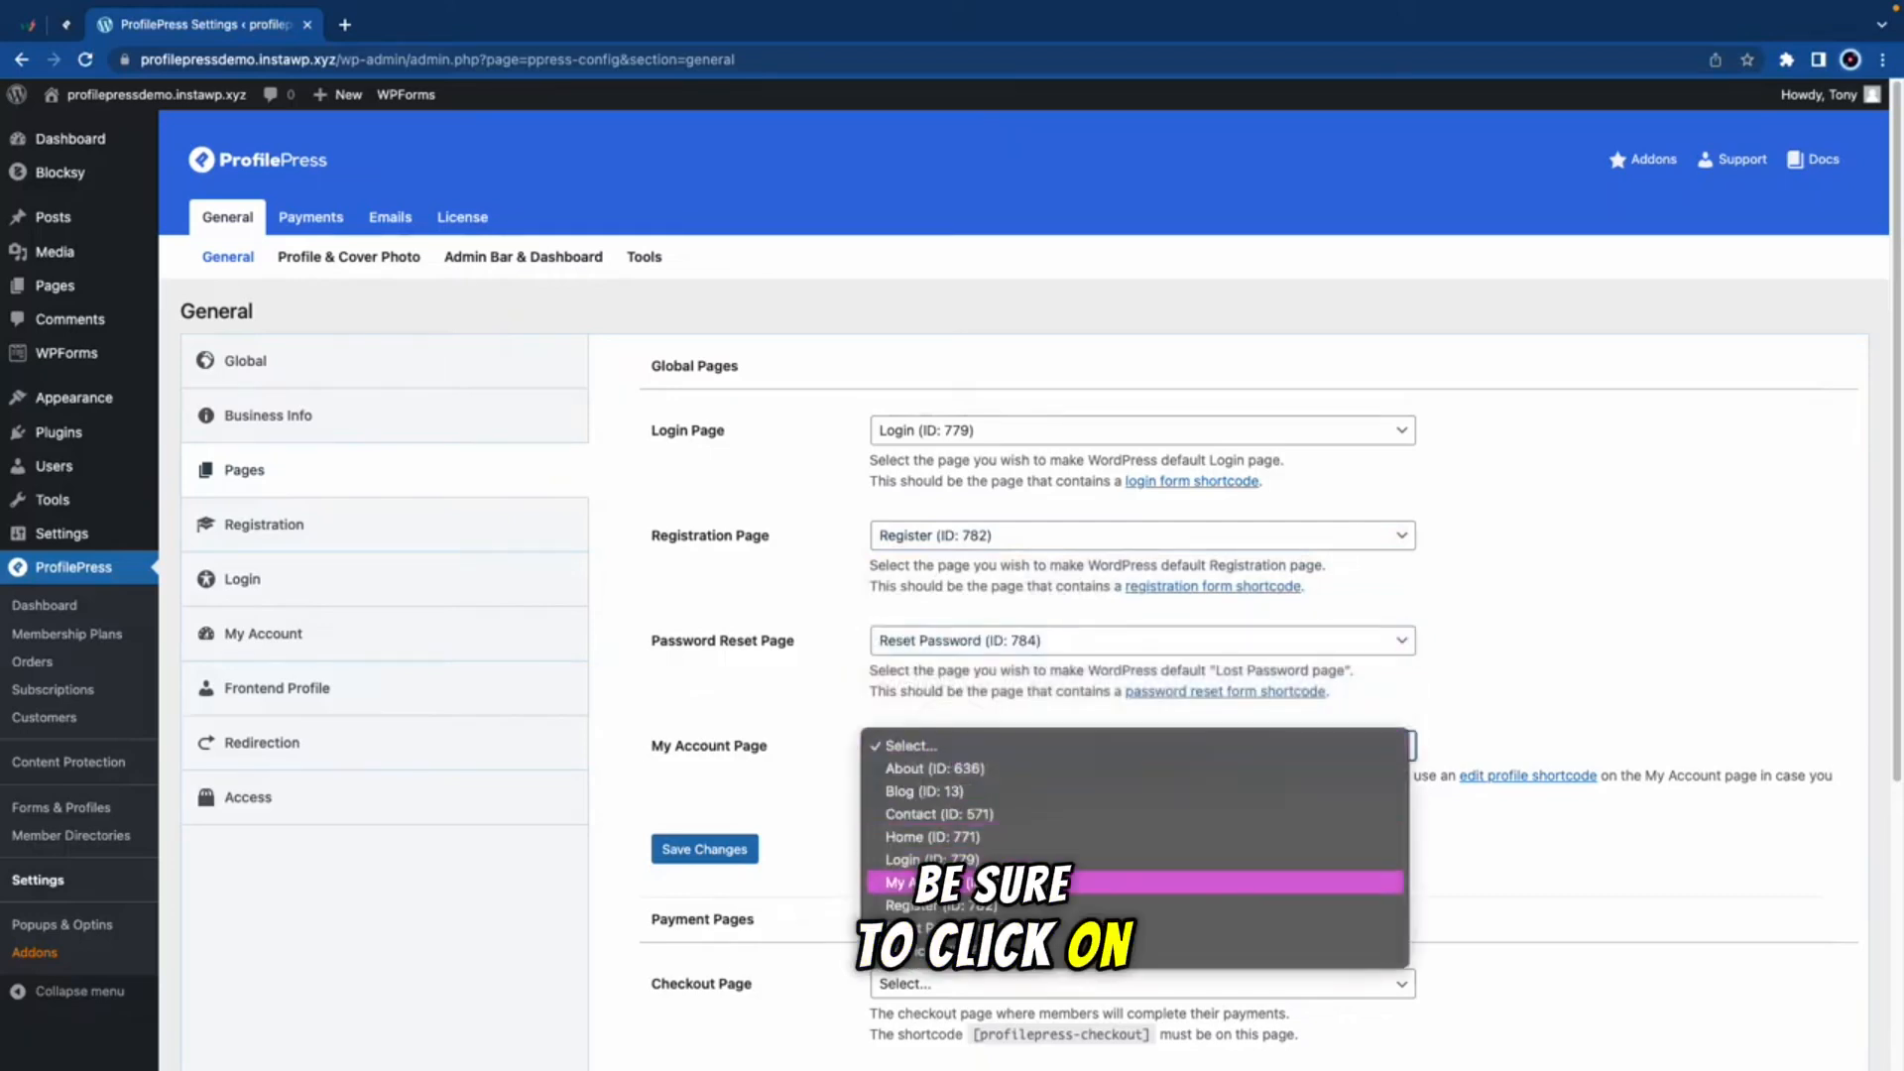
click(942, 882)
click(704, 849)
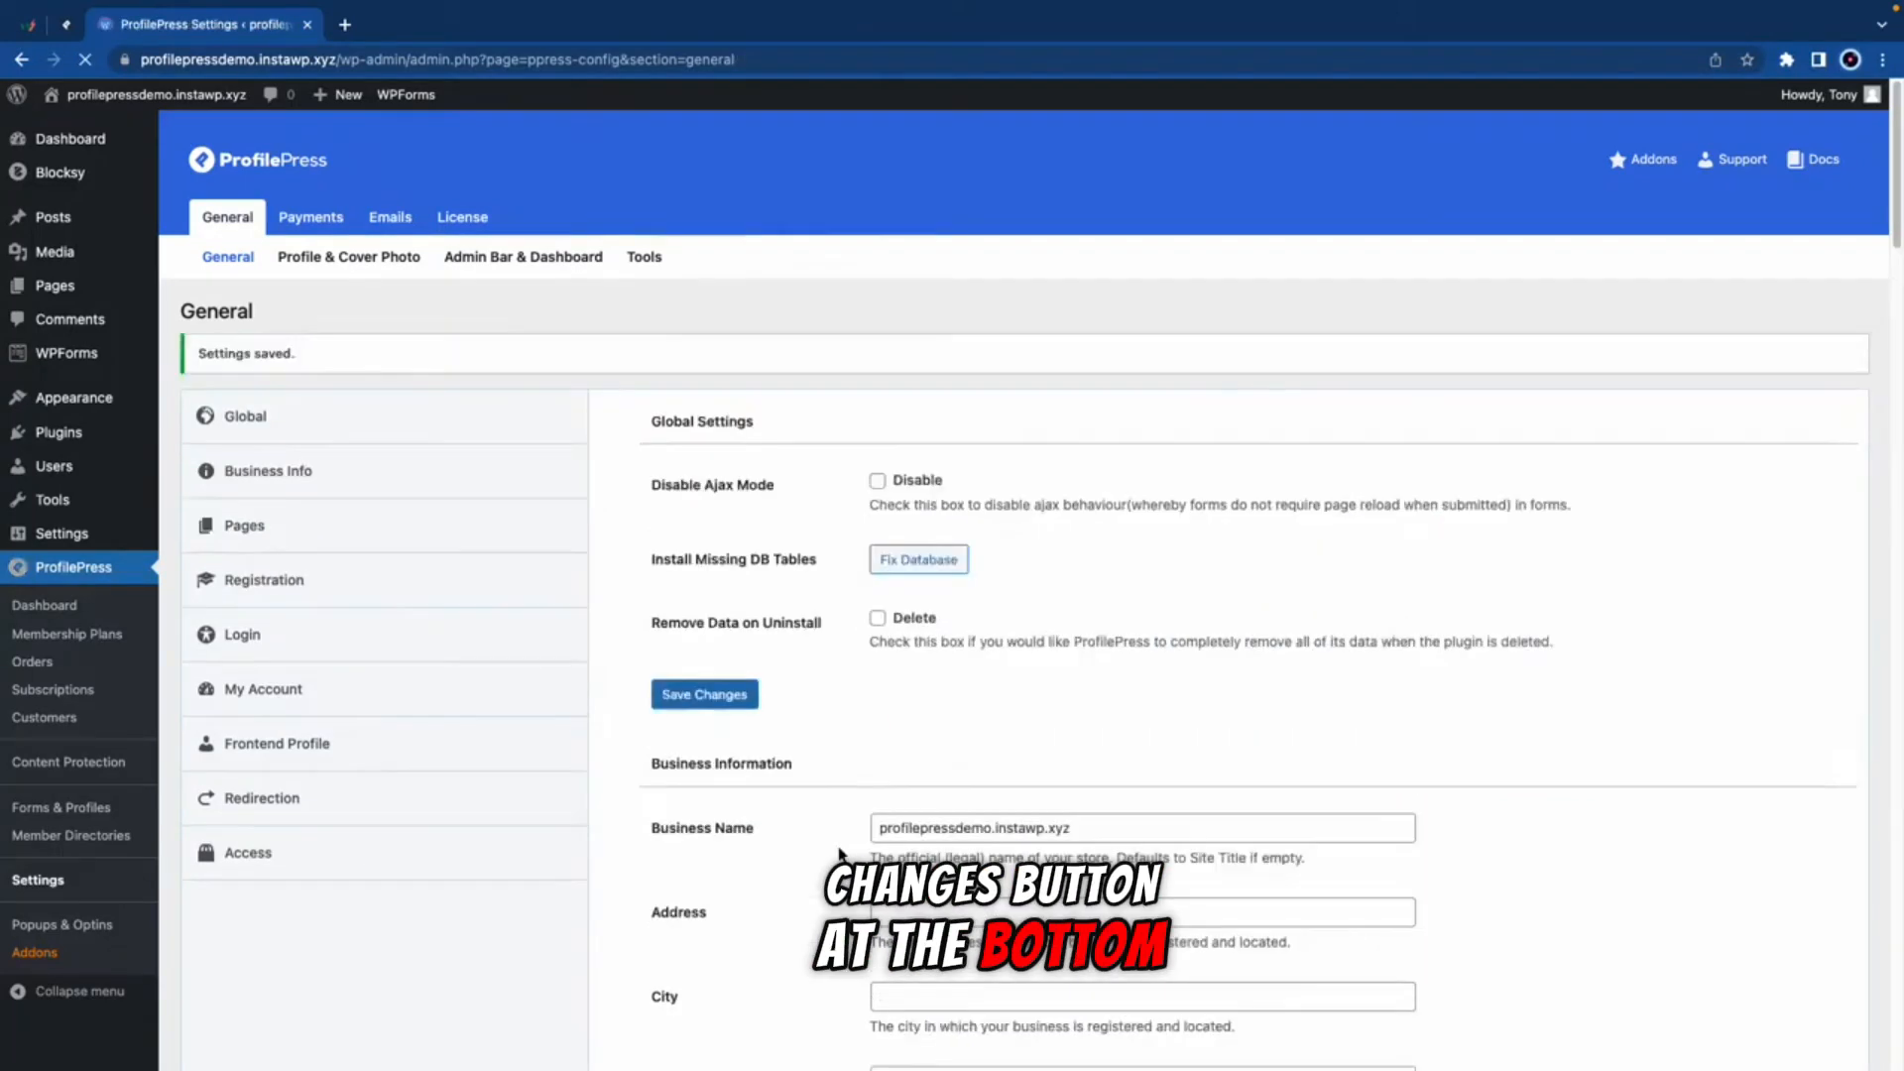
Step: Copy the [profilepress-checkout] shortcode shown with the Checkout Page setting under Payment Pages
scroll(839, 855, down, 5)
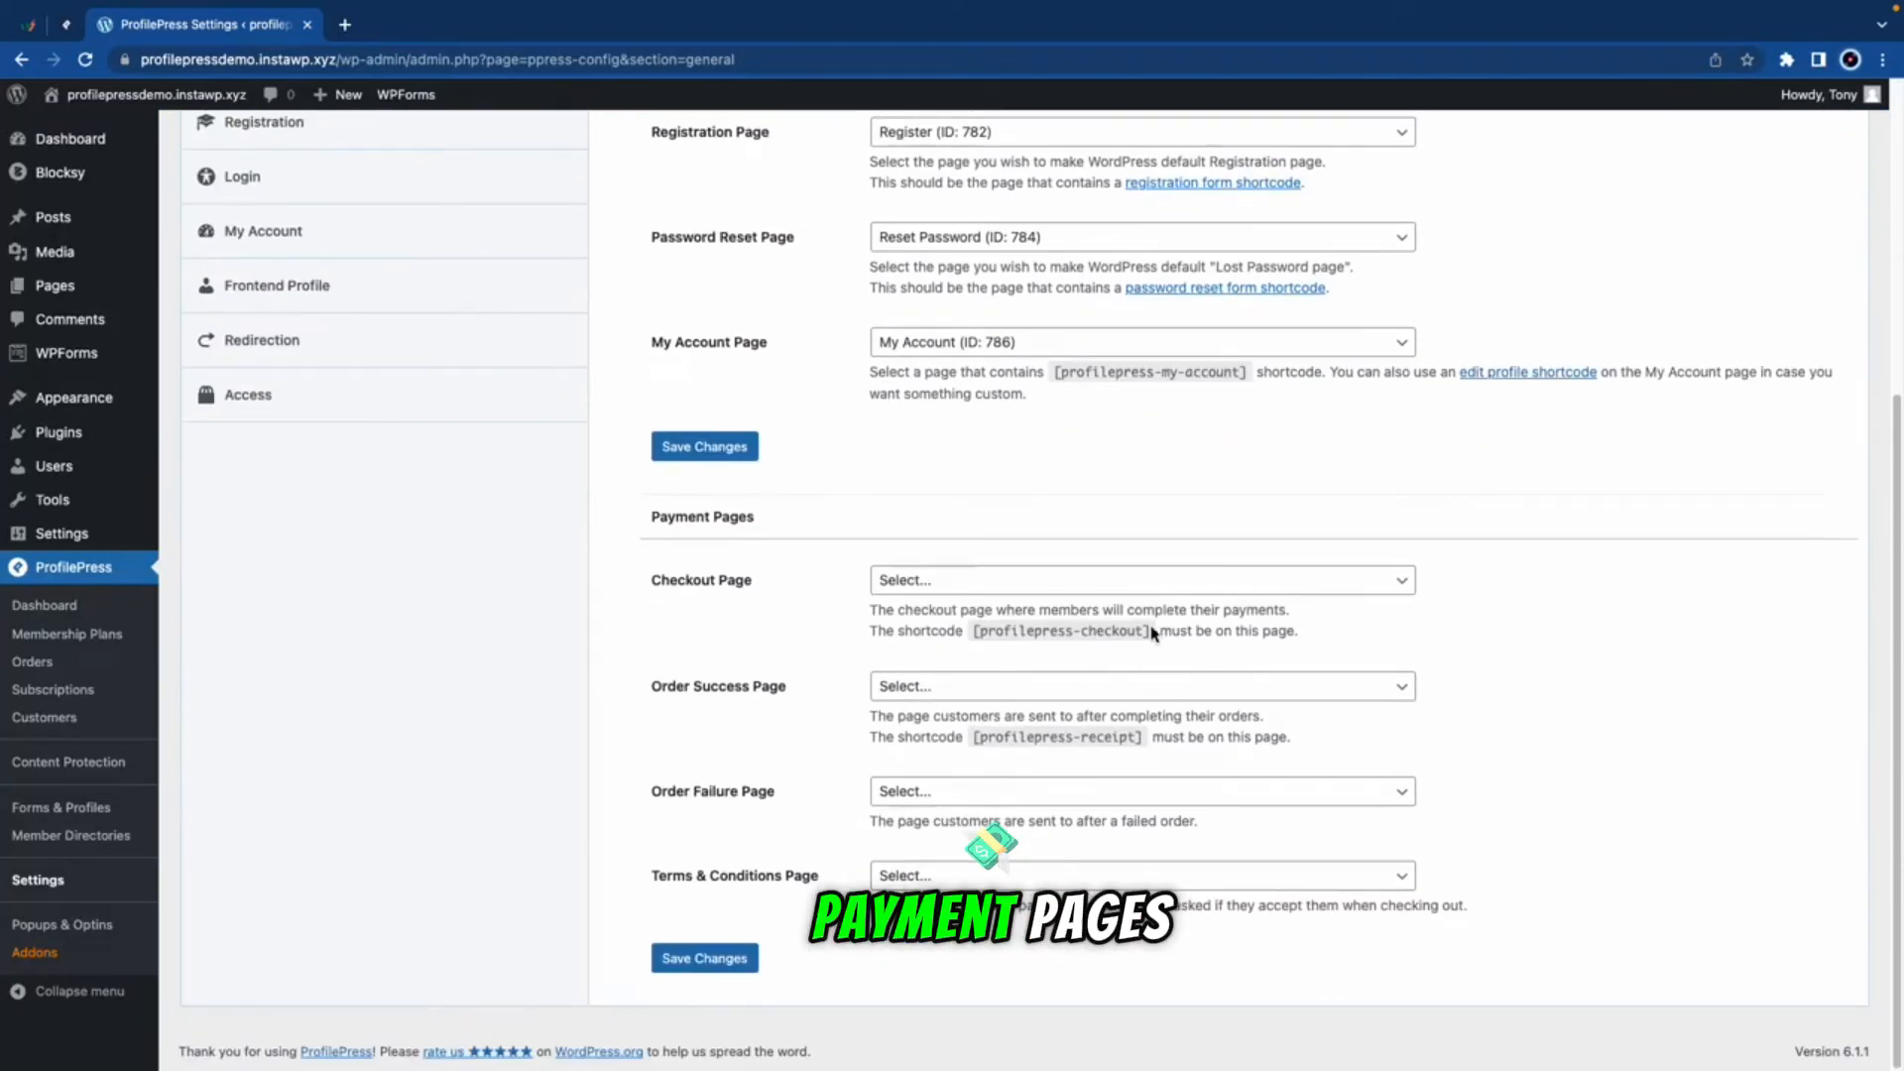
drag(1152, 632, 975, 630)
right_click(975, 631)
click(994, 667)
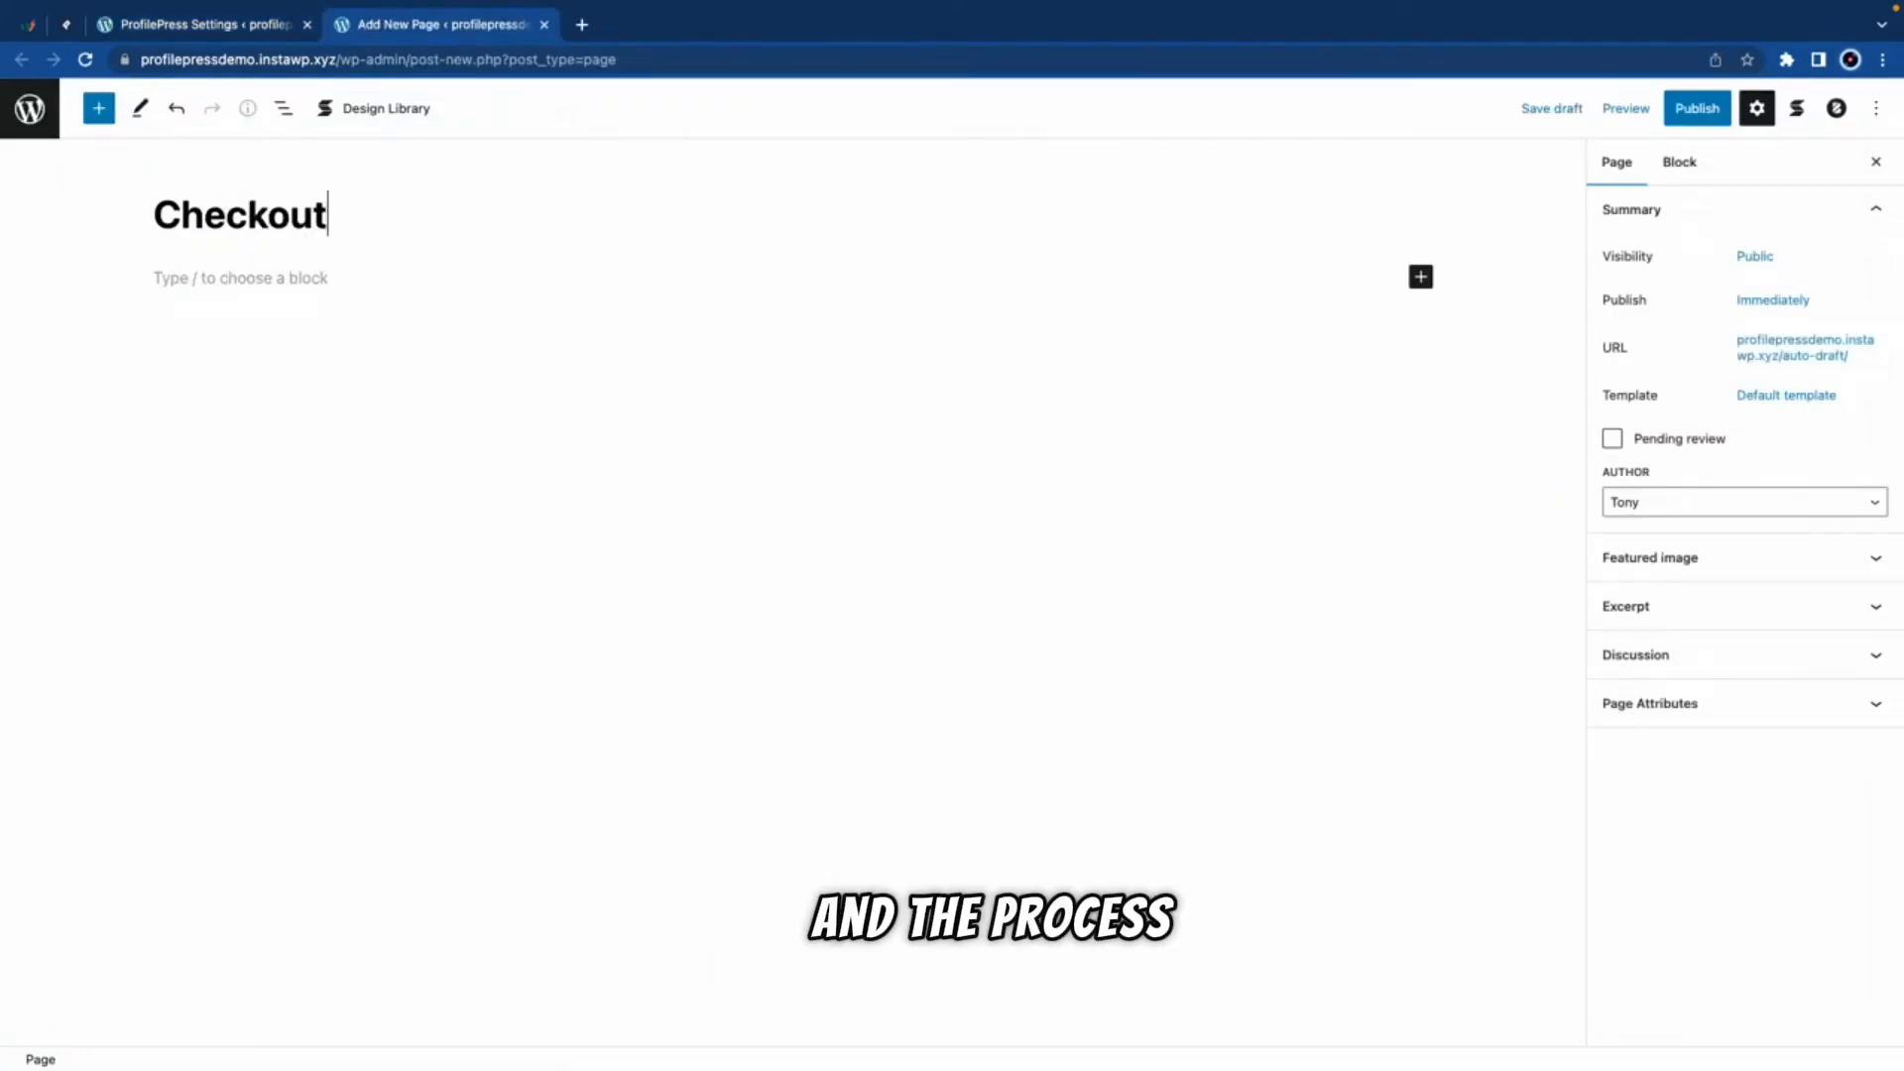
Step: Paste the [profilepress-checkout] shortcode into the new Checkout page, publish it, and close its editor tab
click(251, 281)
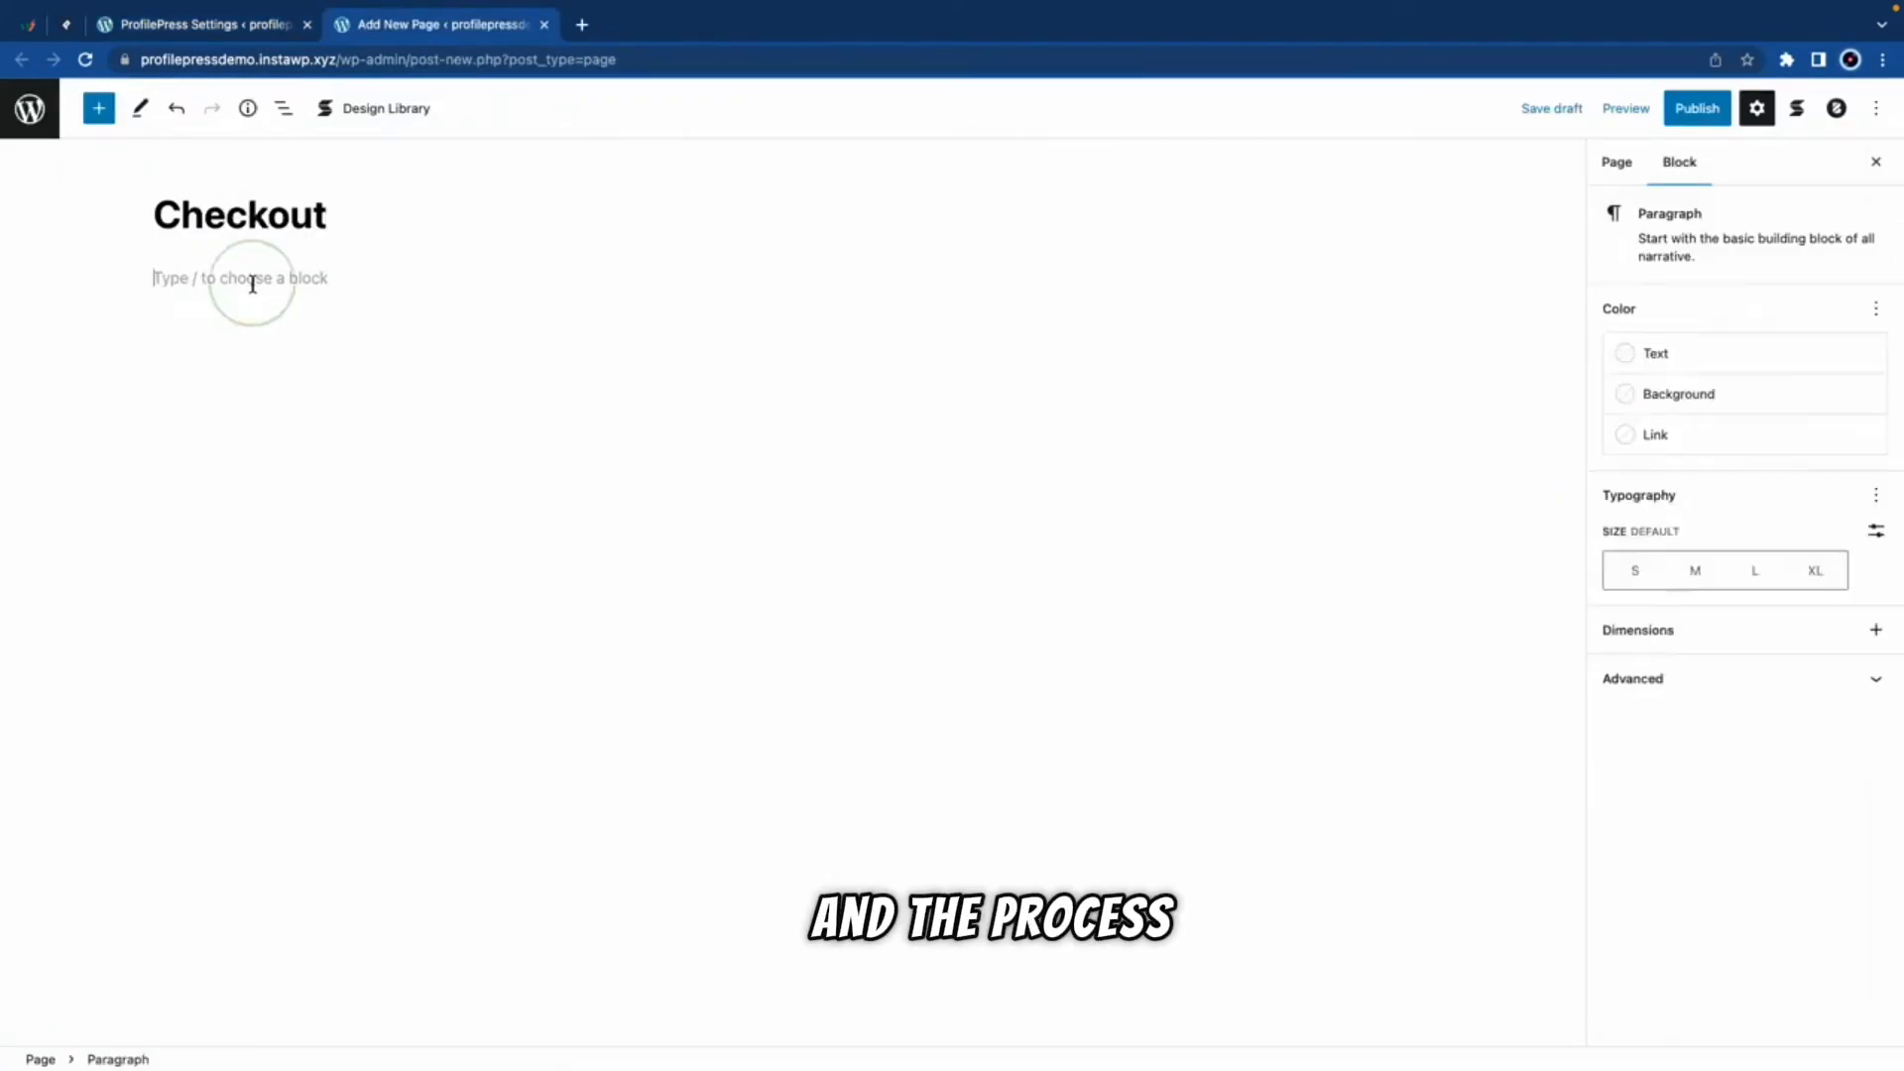
key(ctrl+v)
click(1697, 108)
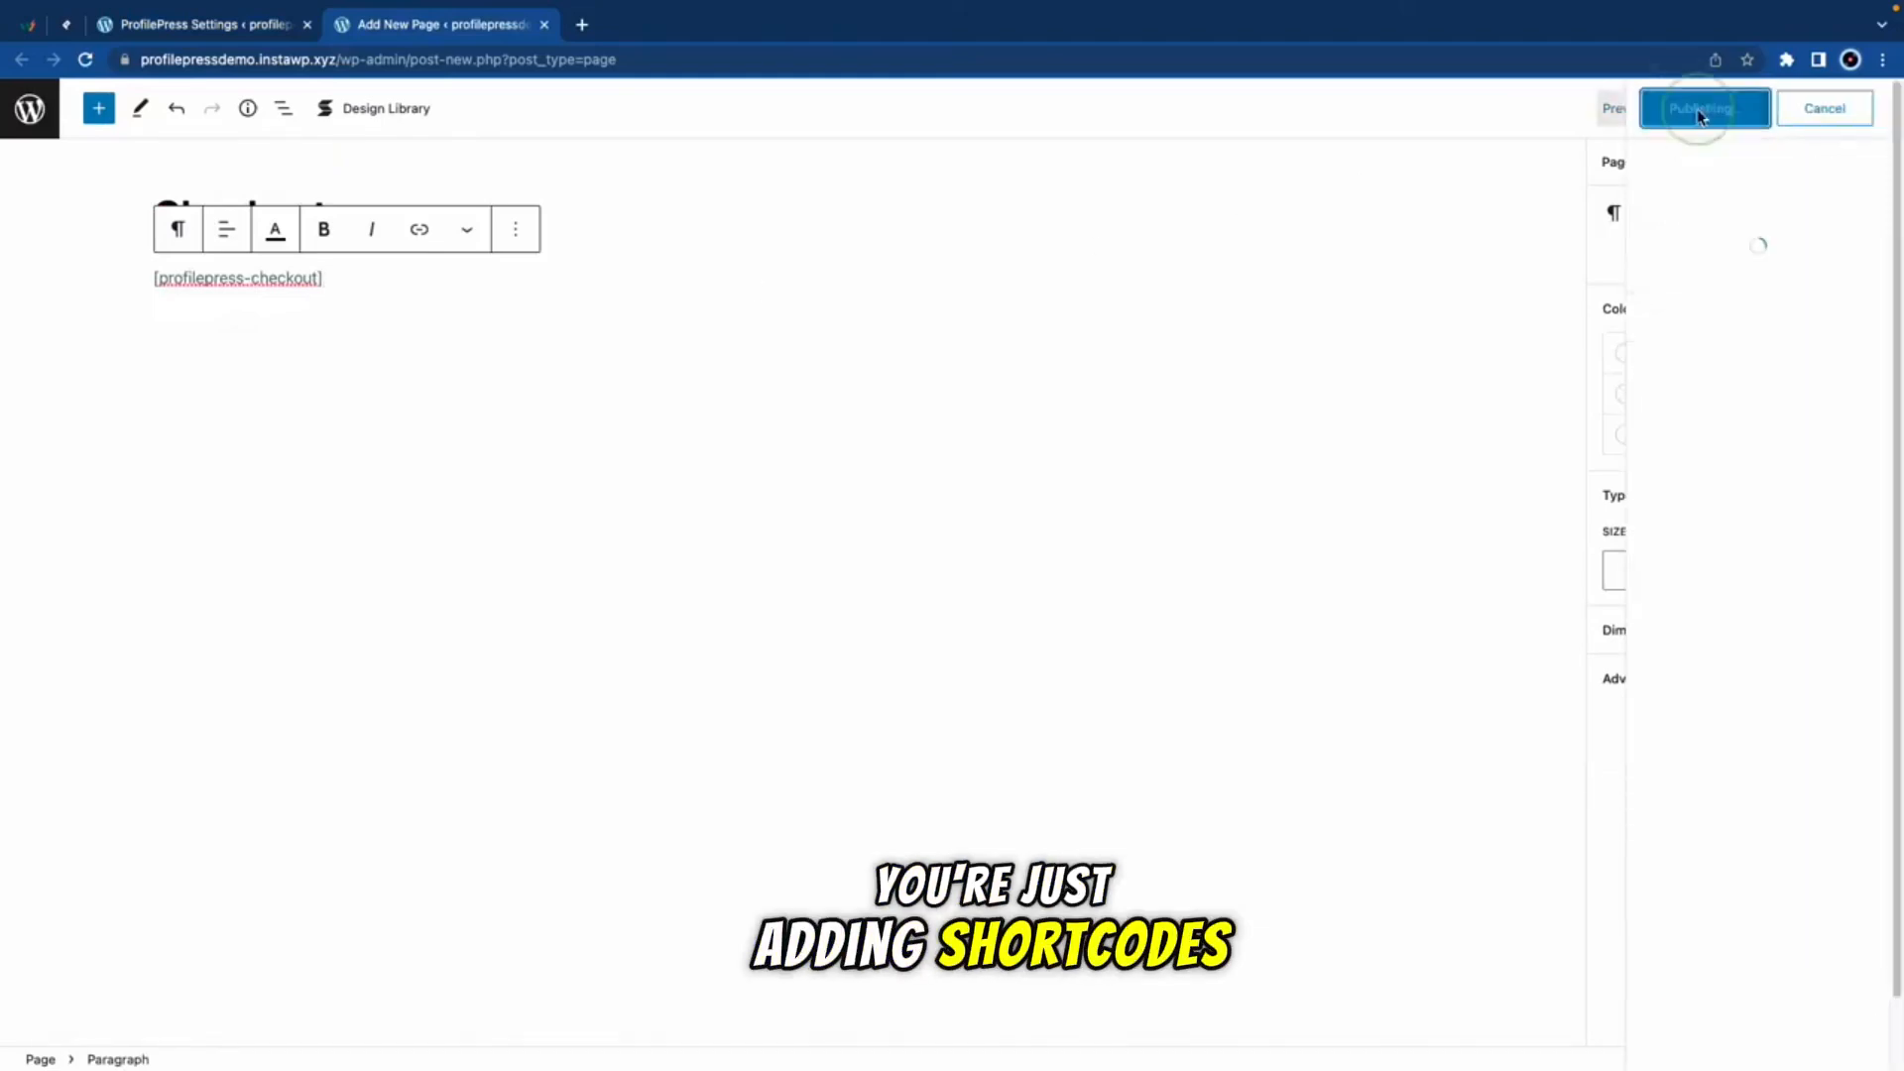
click(1694, 108)
click(544, 24)
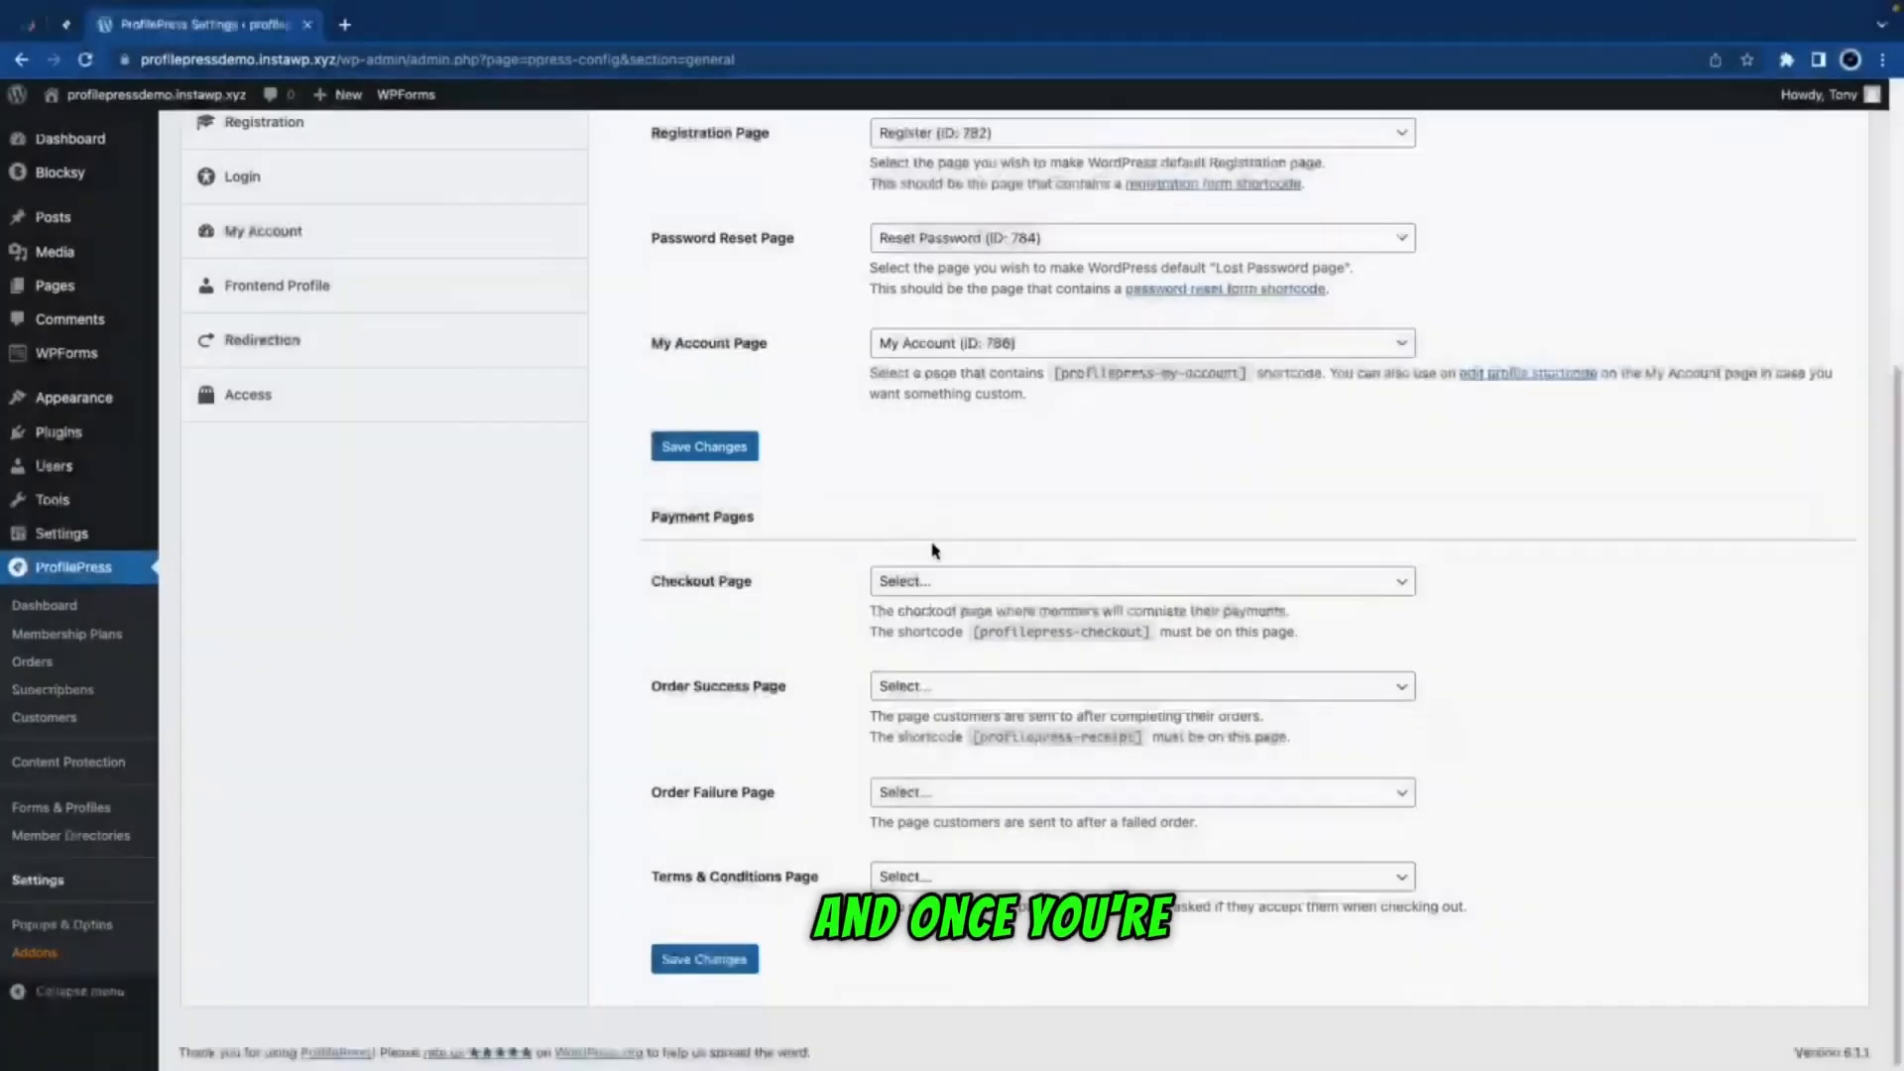
Step: Assign the payment pages: Checkout (ID: 788), Order Success (ID: 790), Order Failure (ID: 796) and Terms & Conditions (ID: 794)
click(918, 581)
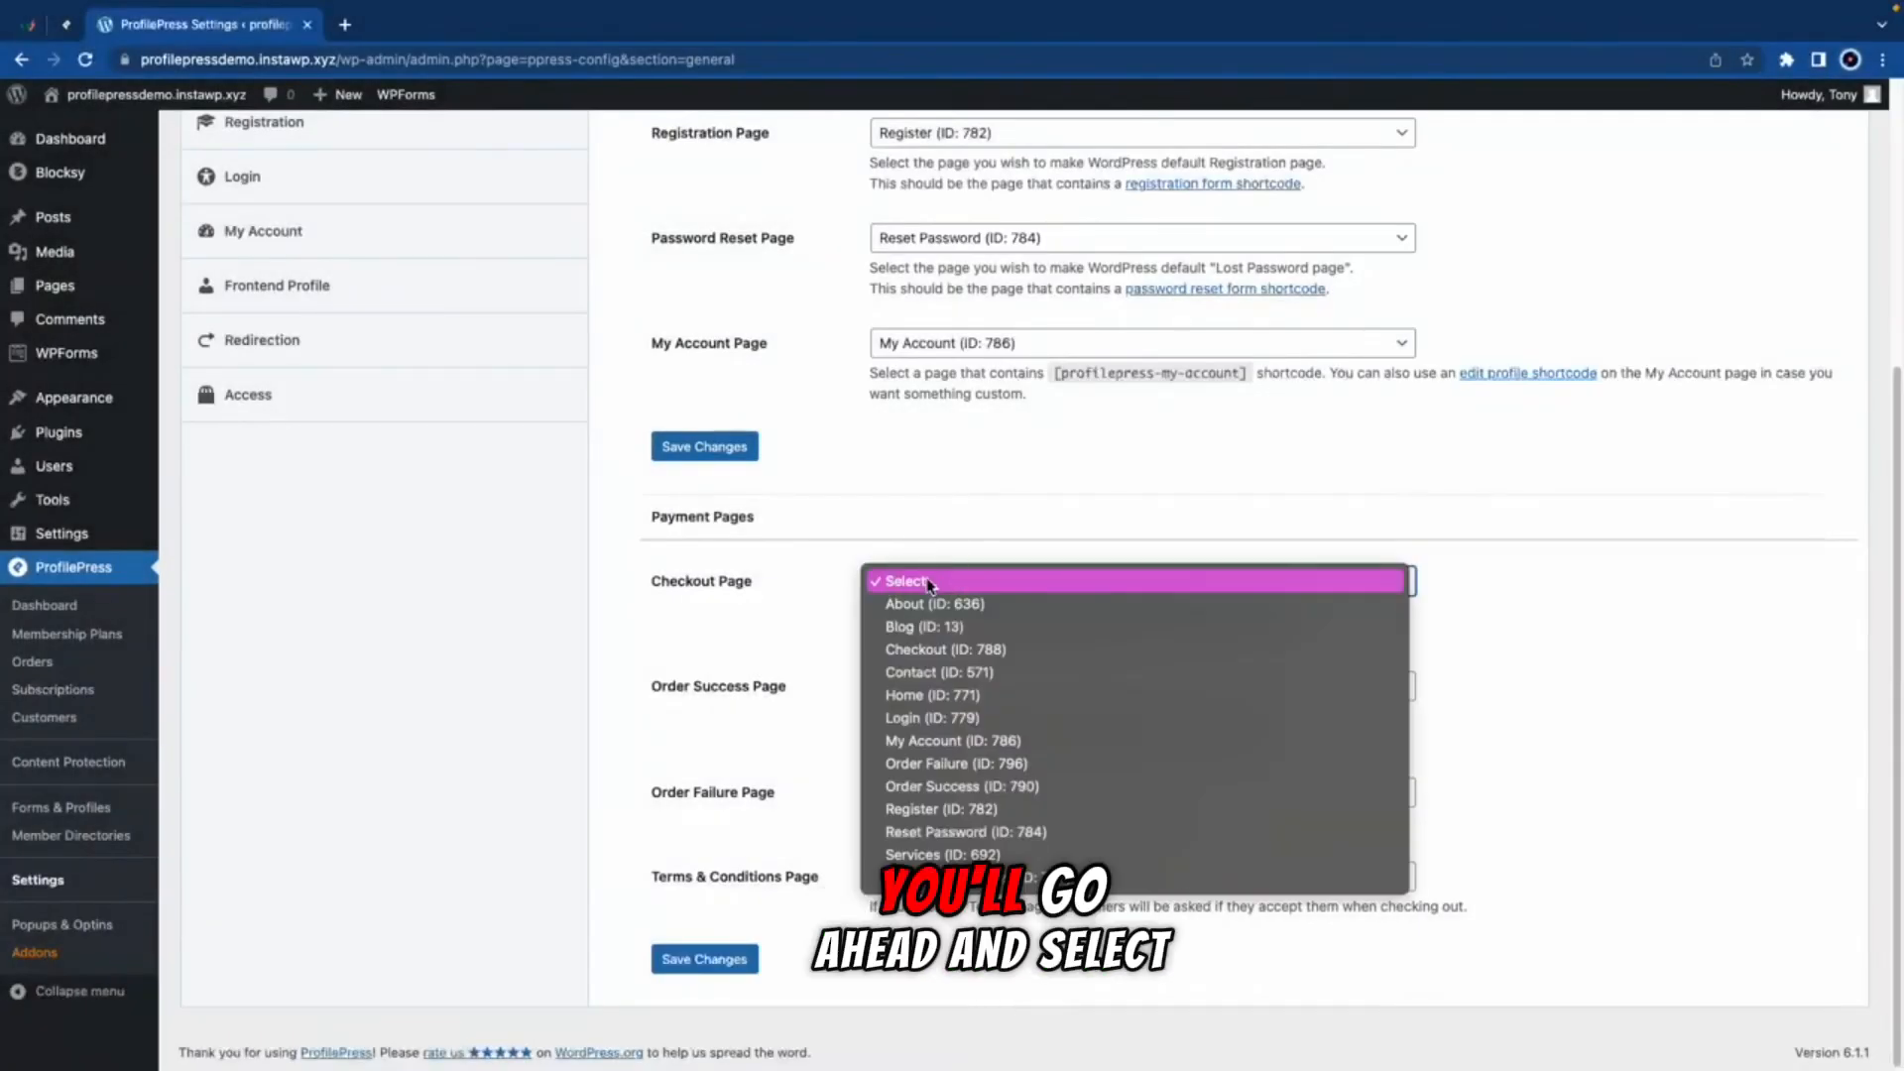
click(918, 649)
click(927, 686)
click(952, 862)
click(927, 793)
click(952, 973)
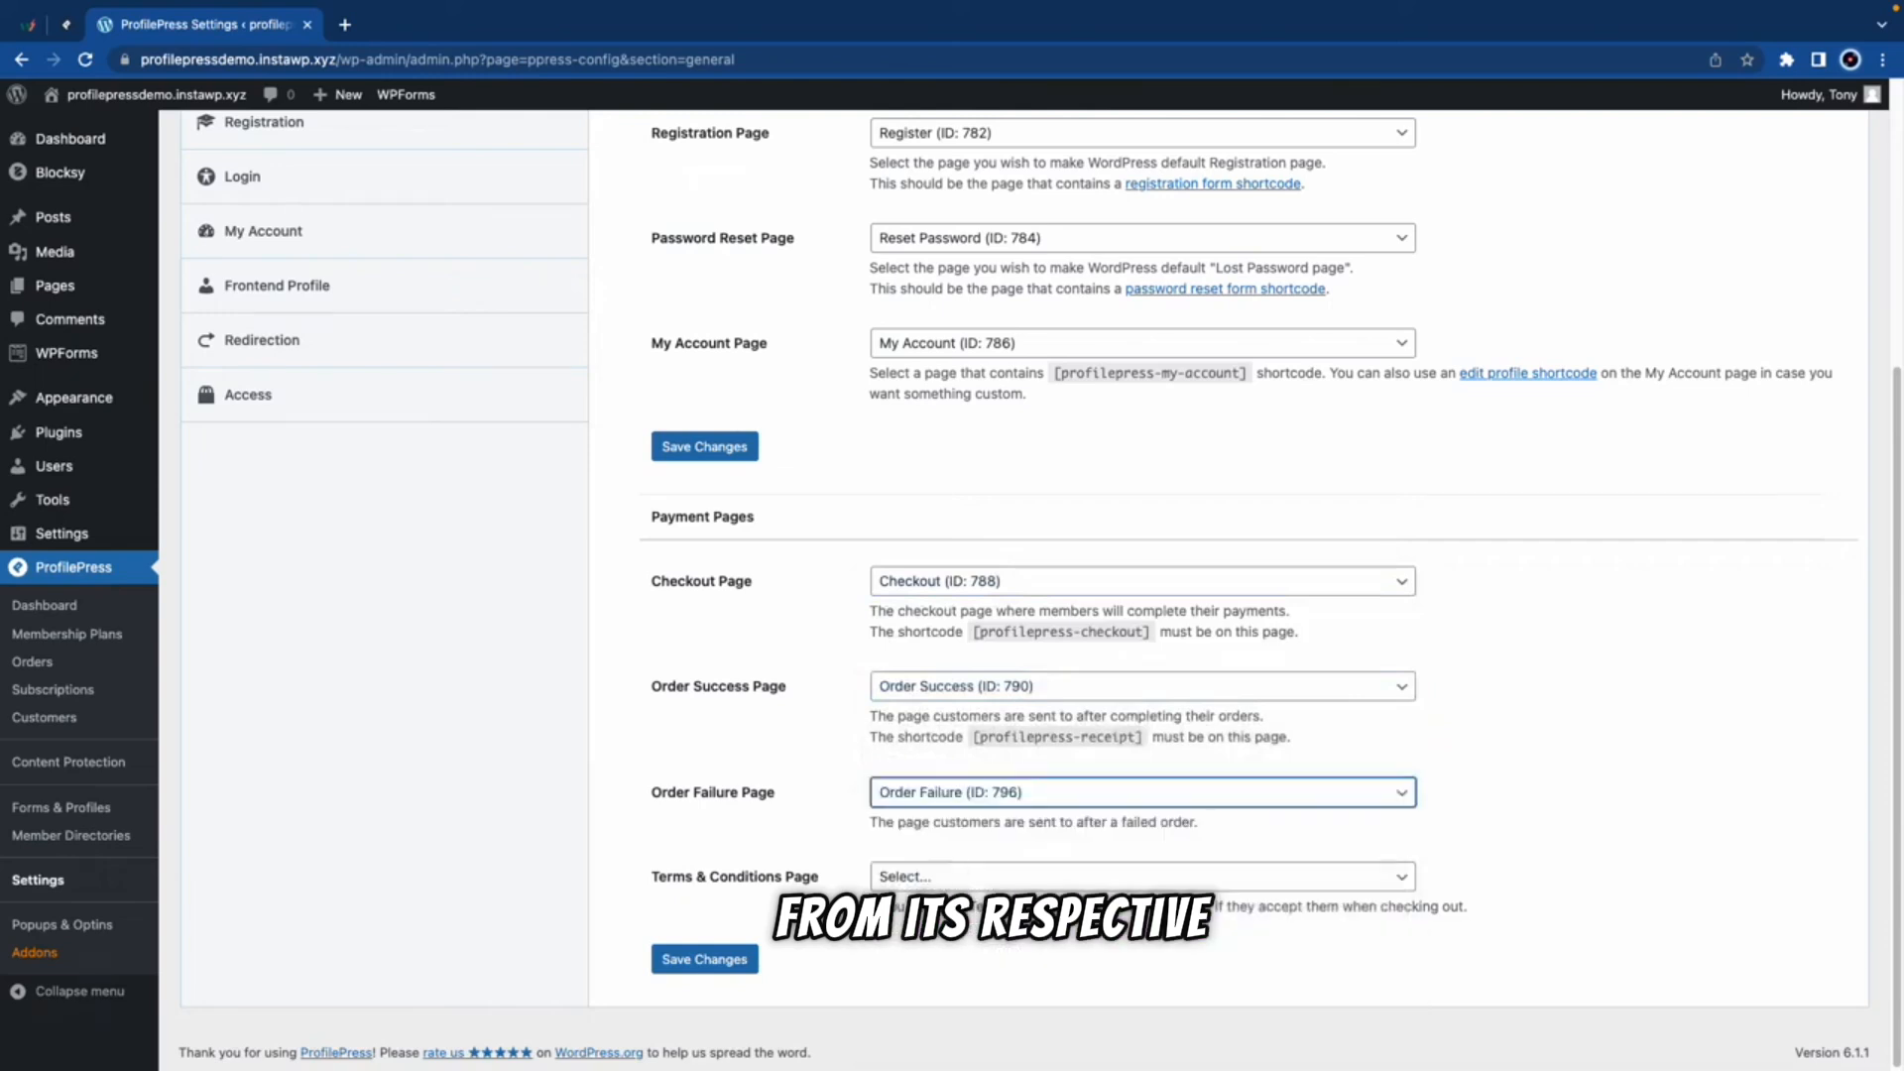
click(952, 877)
click(958, 1048)
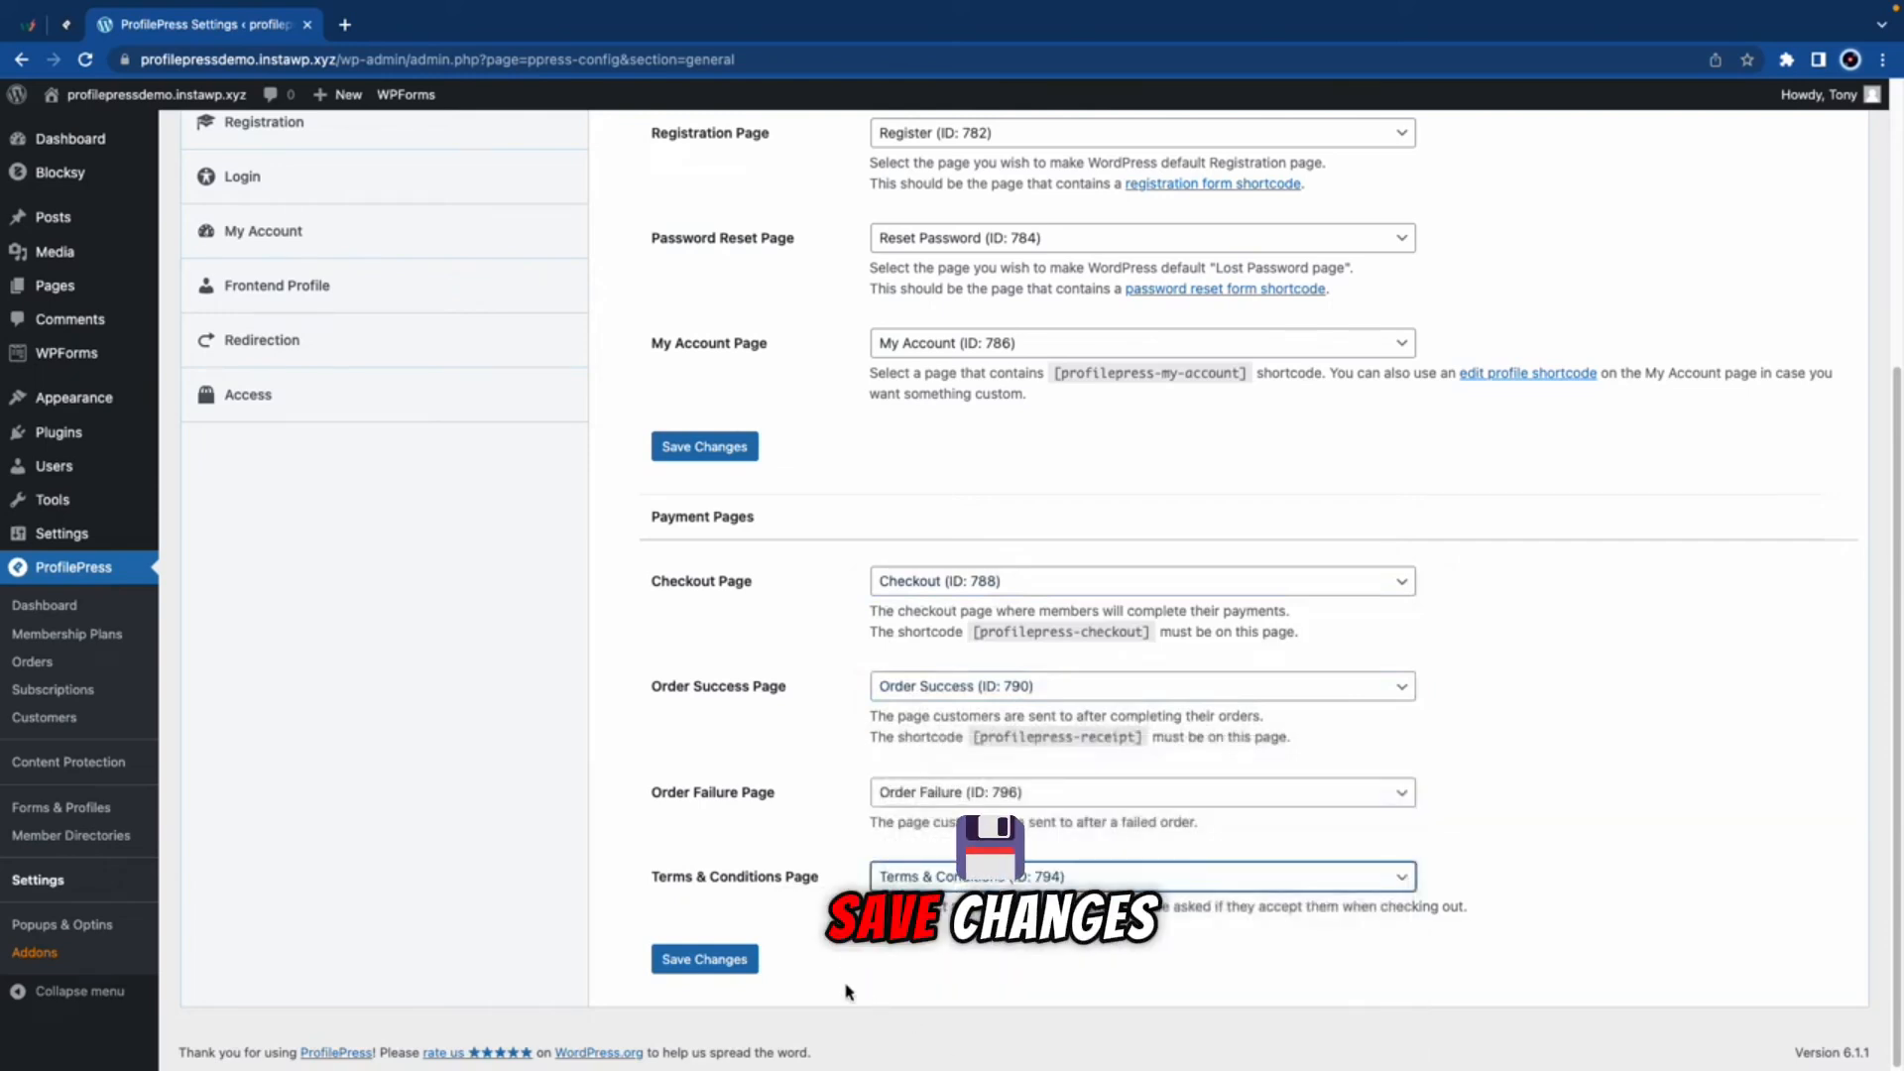
Step: Save the payment page settings and return to the ProfilePress dashboard
click(712, 960)
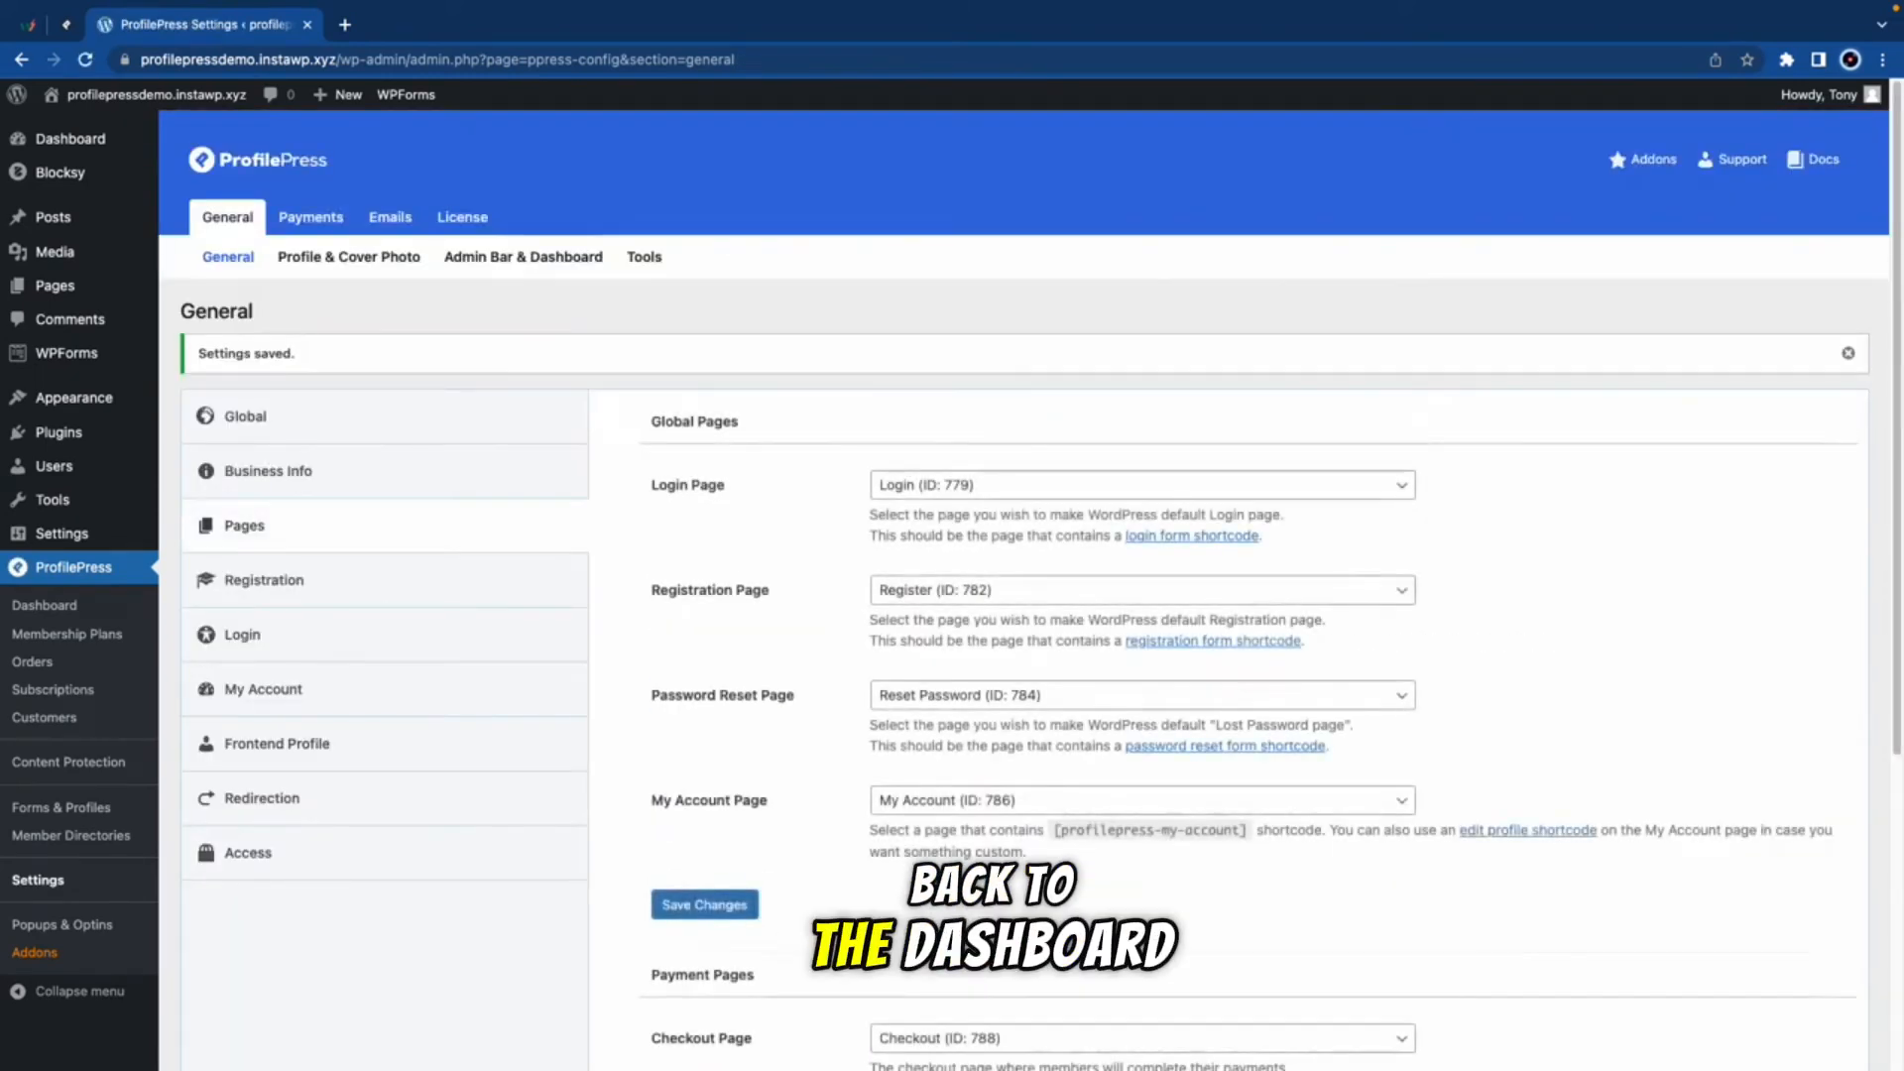
click(60, 617)
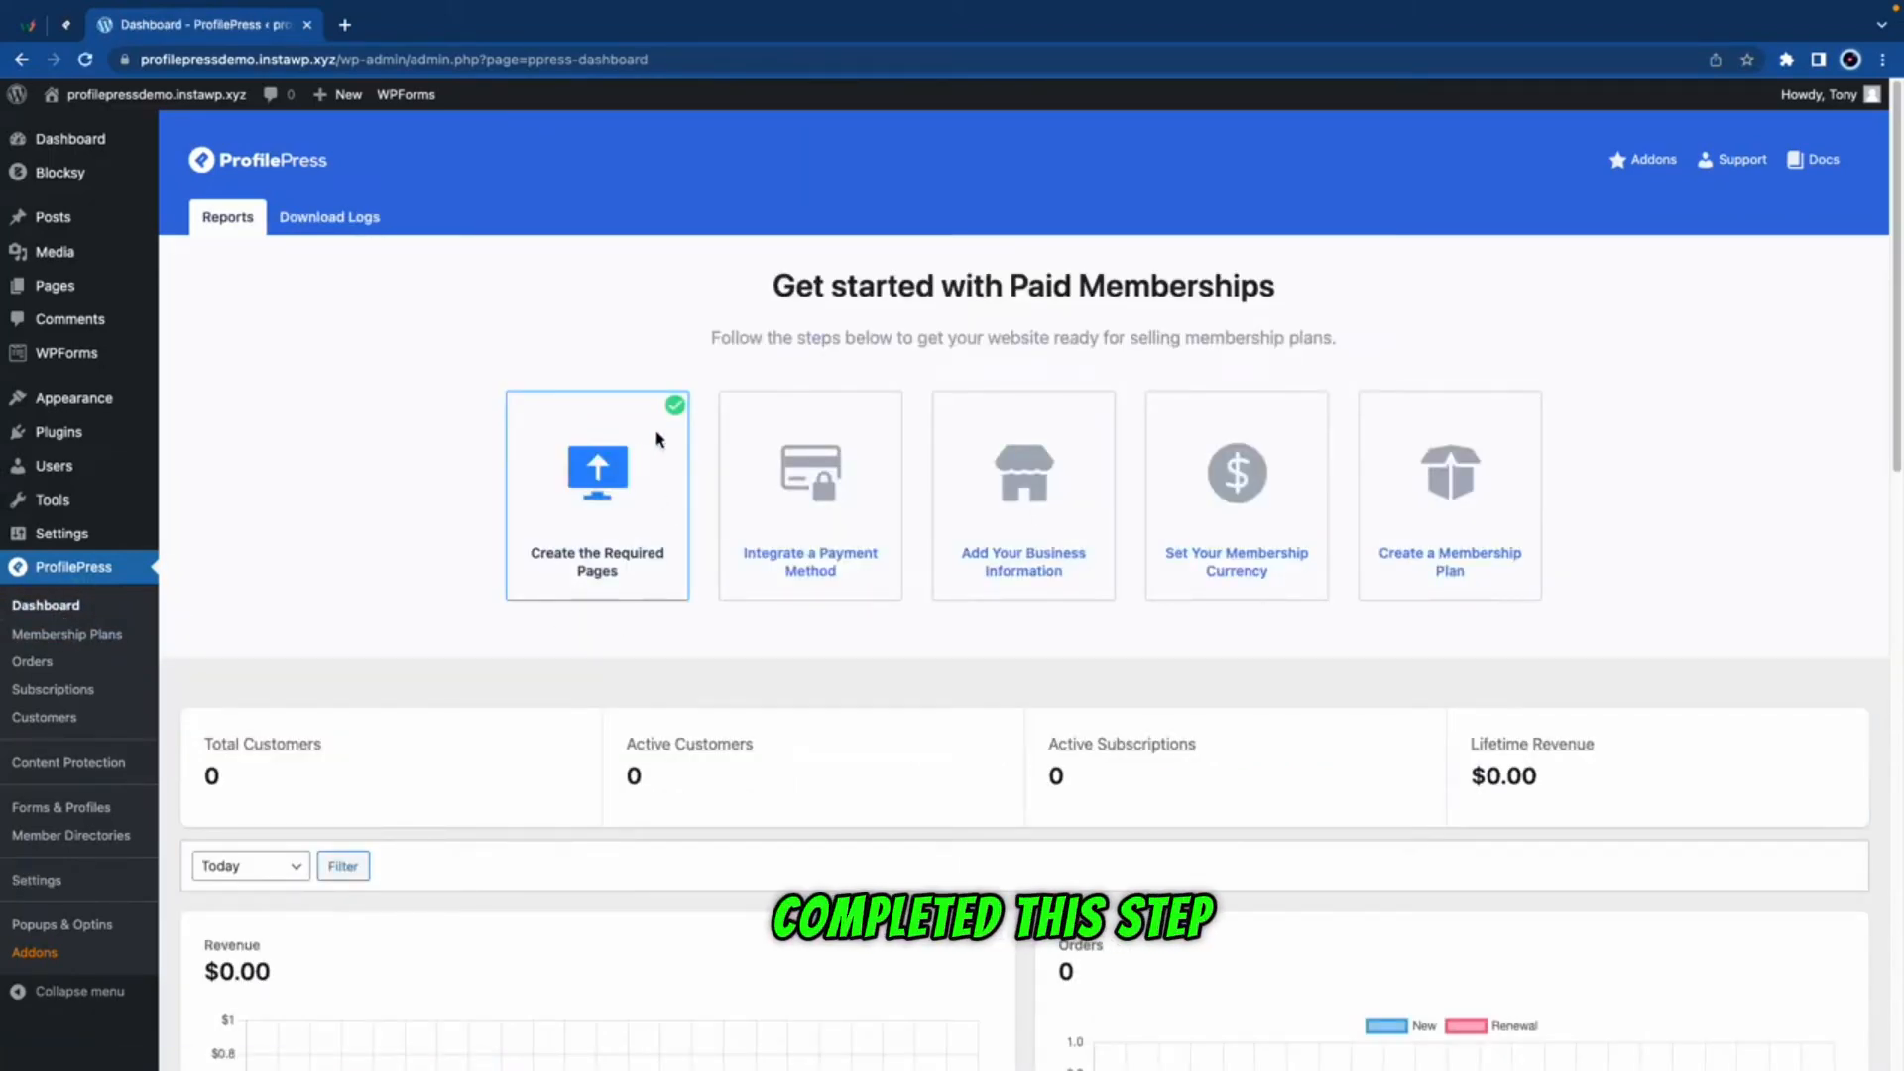
Step: Enable the Store Payments method for ProfilePress, save the change, and return to the payment methods list
click(789, 563)
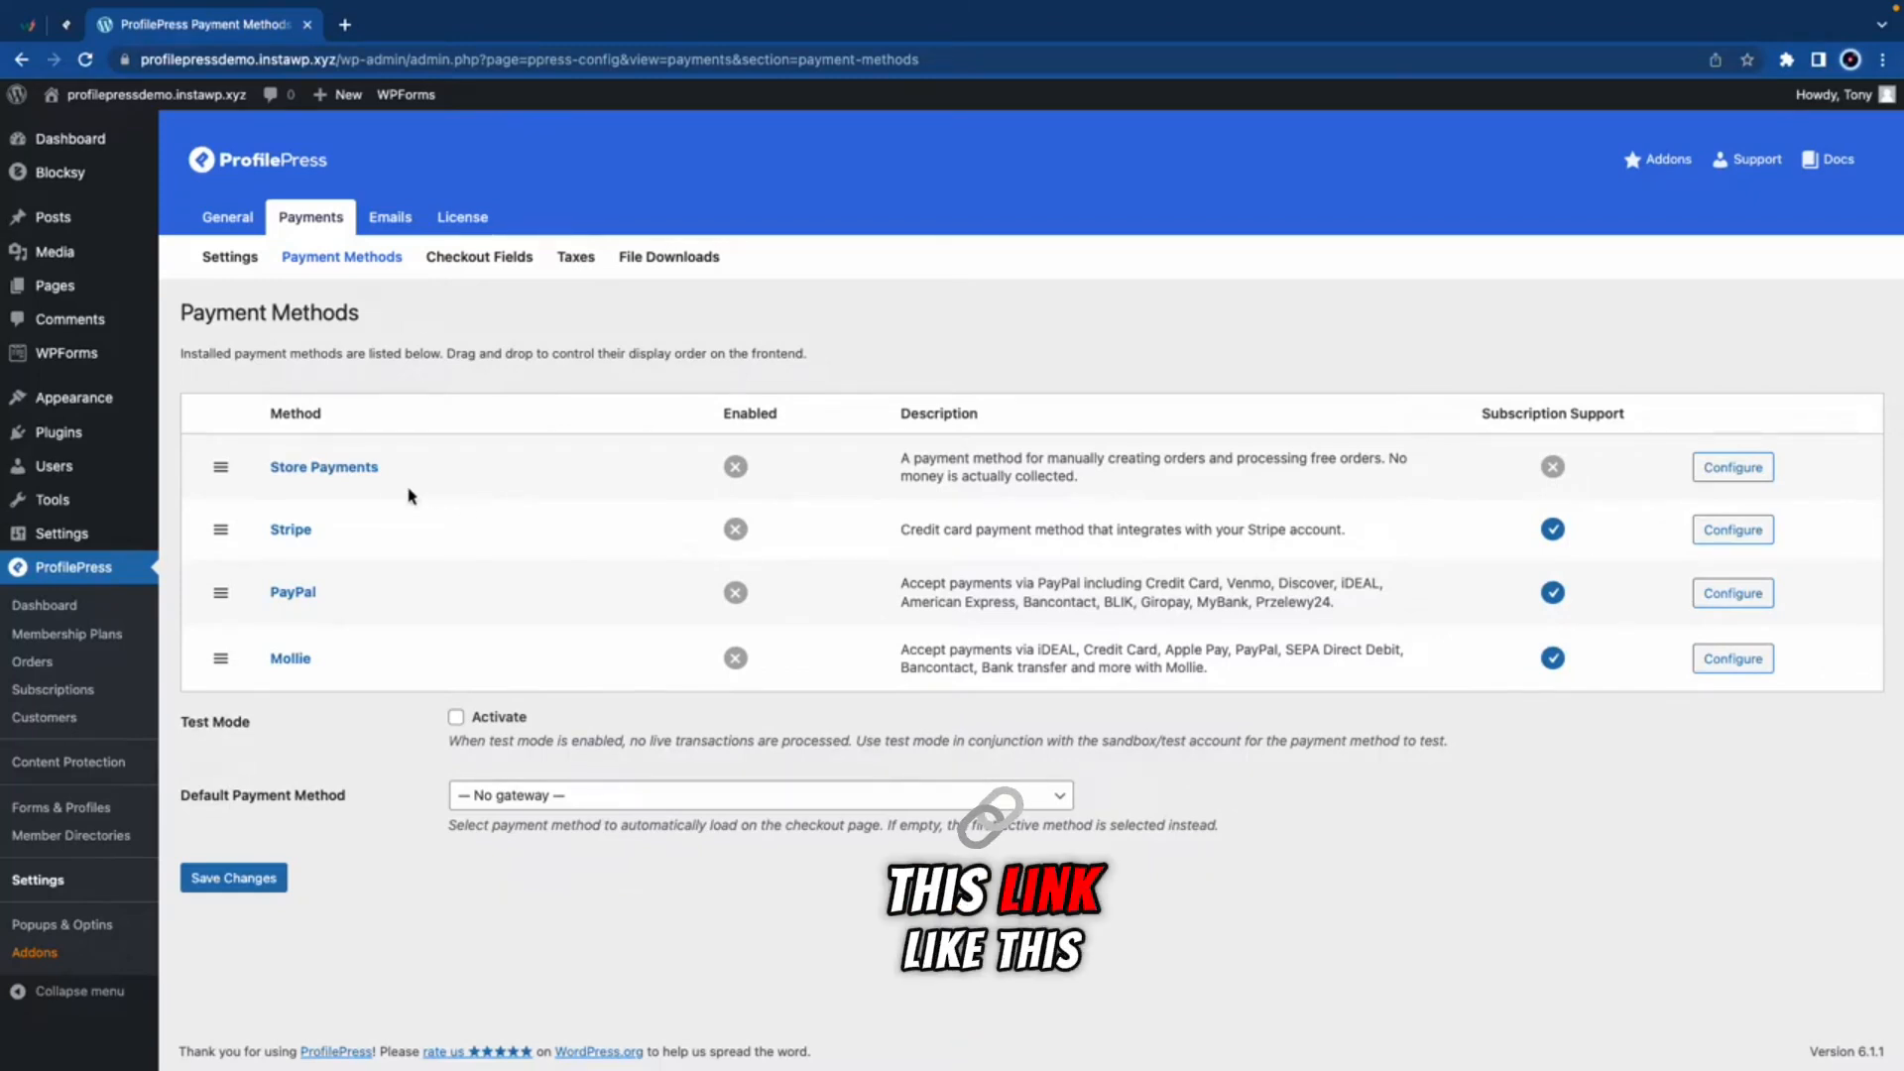
click(361, 469)
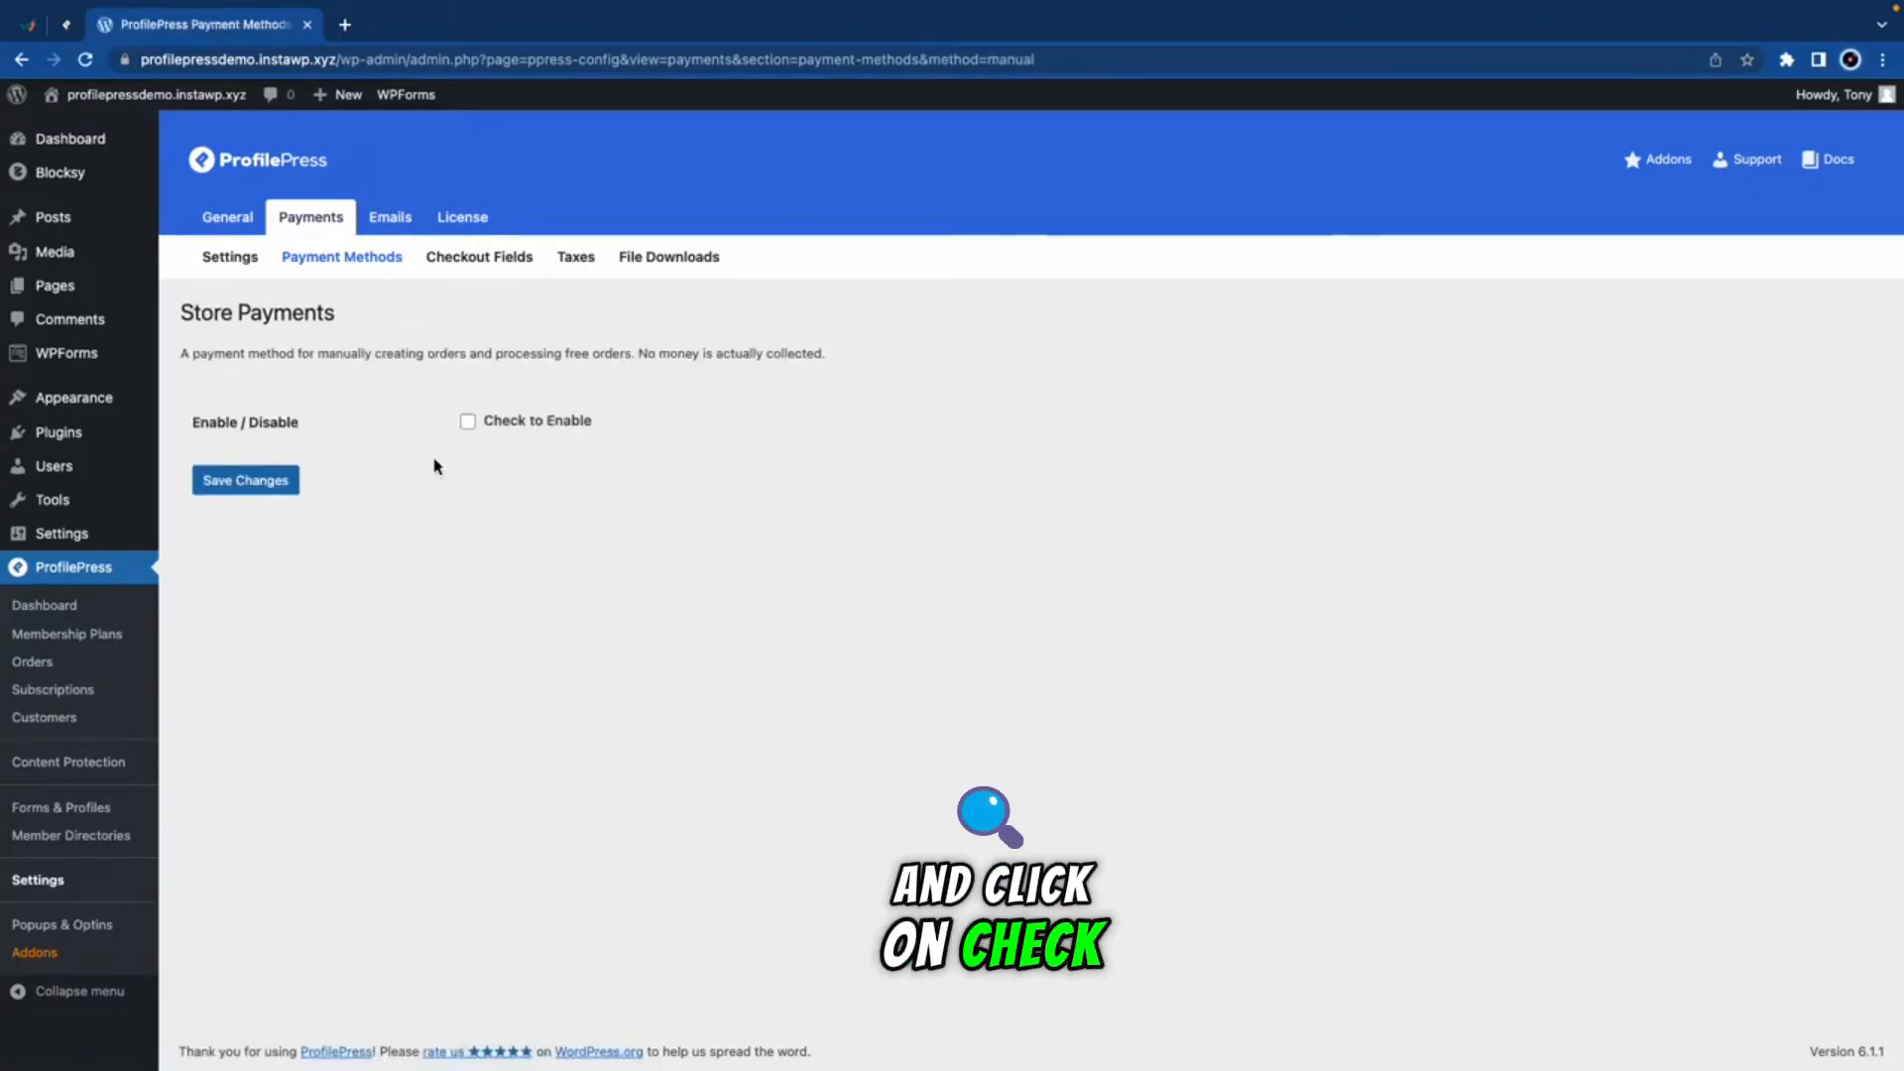
click(297, 484)
click(371, 267)
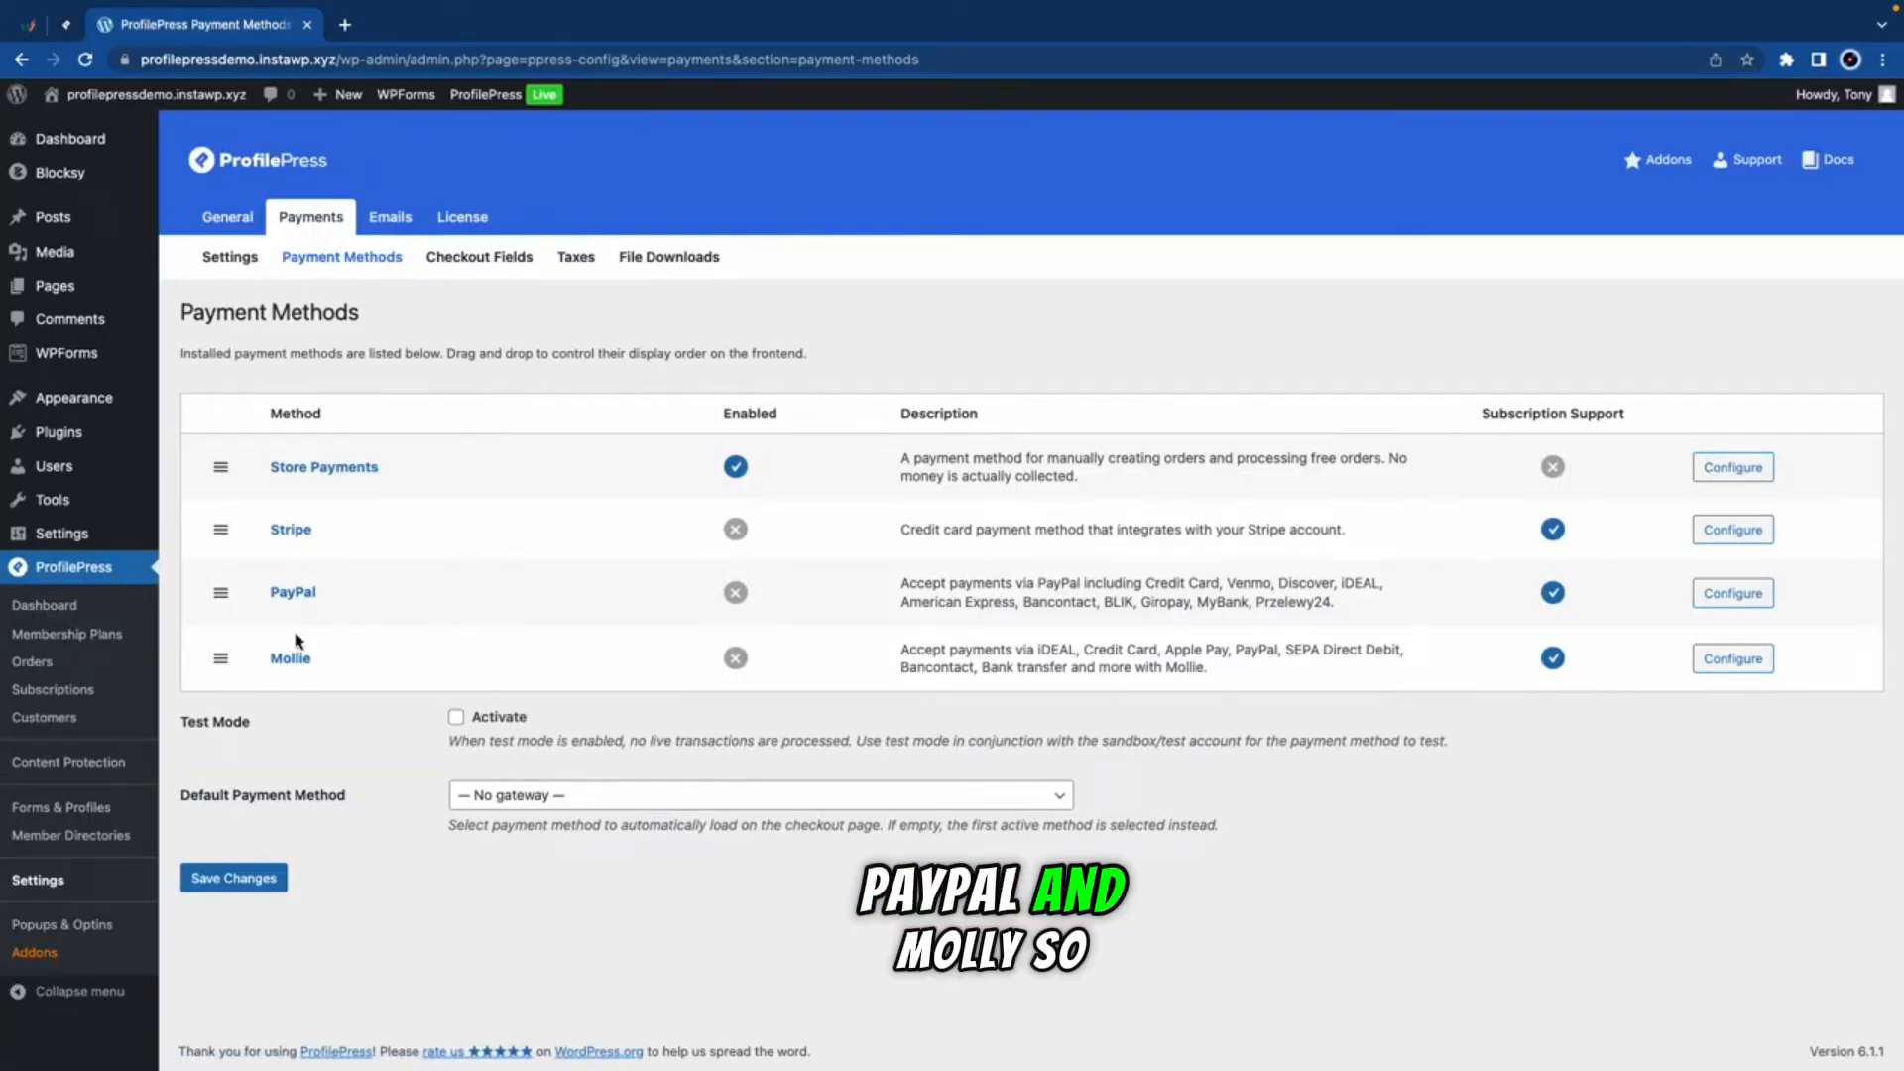
Step: Examine the Stripe payment method's settings and its account connection page, leaving Stripe unconnected
click(291, 531)
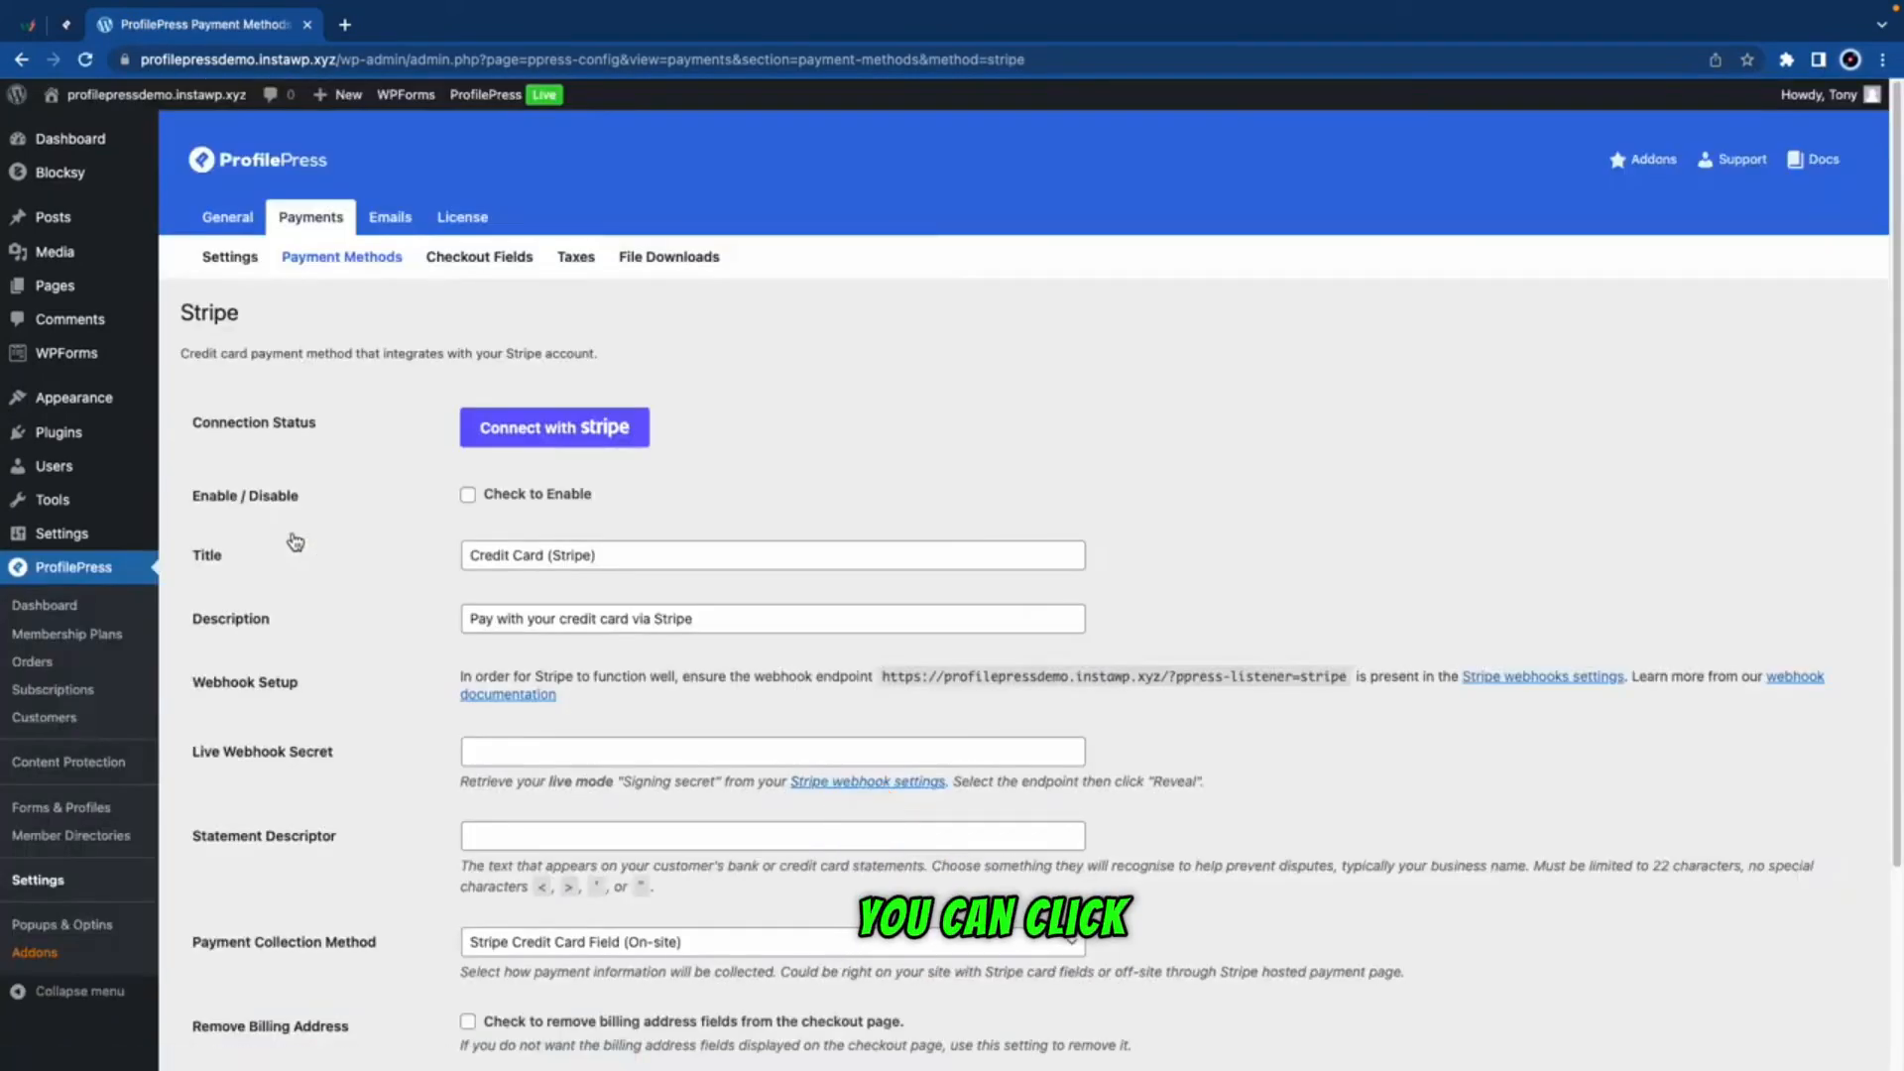
click(514, 448)
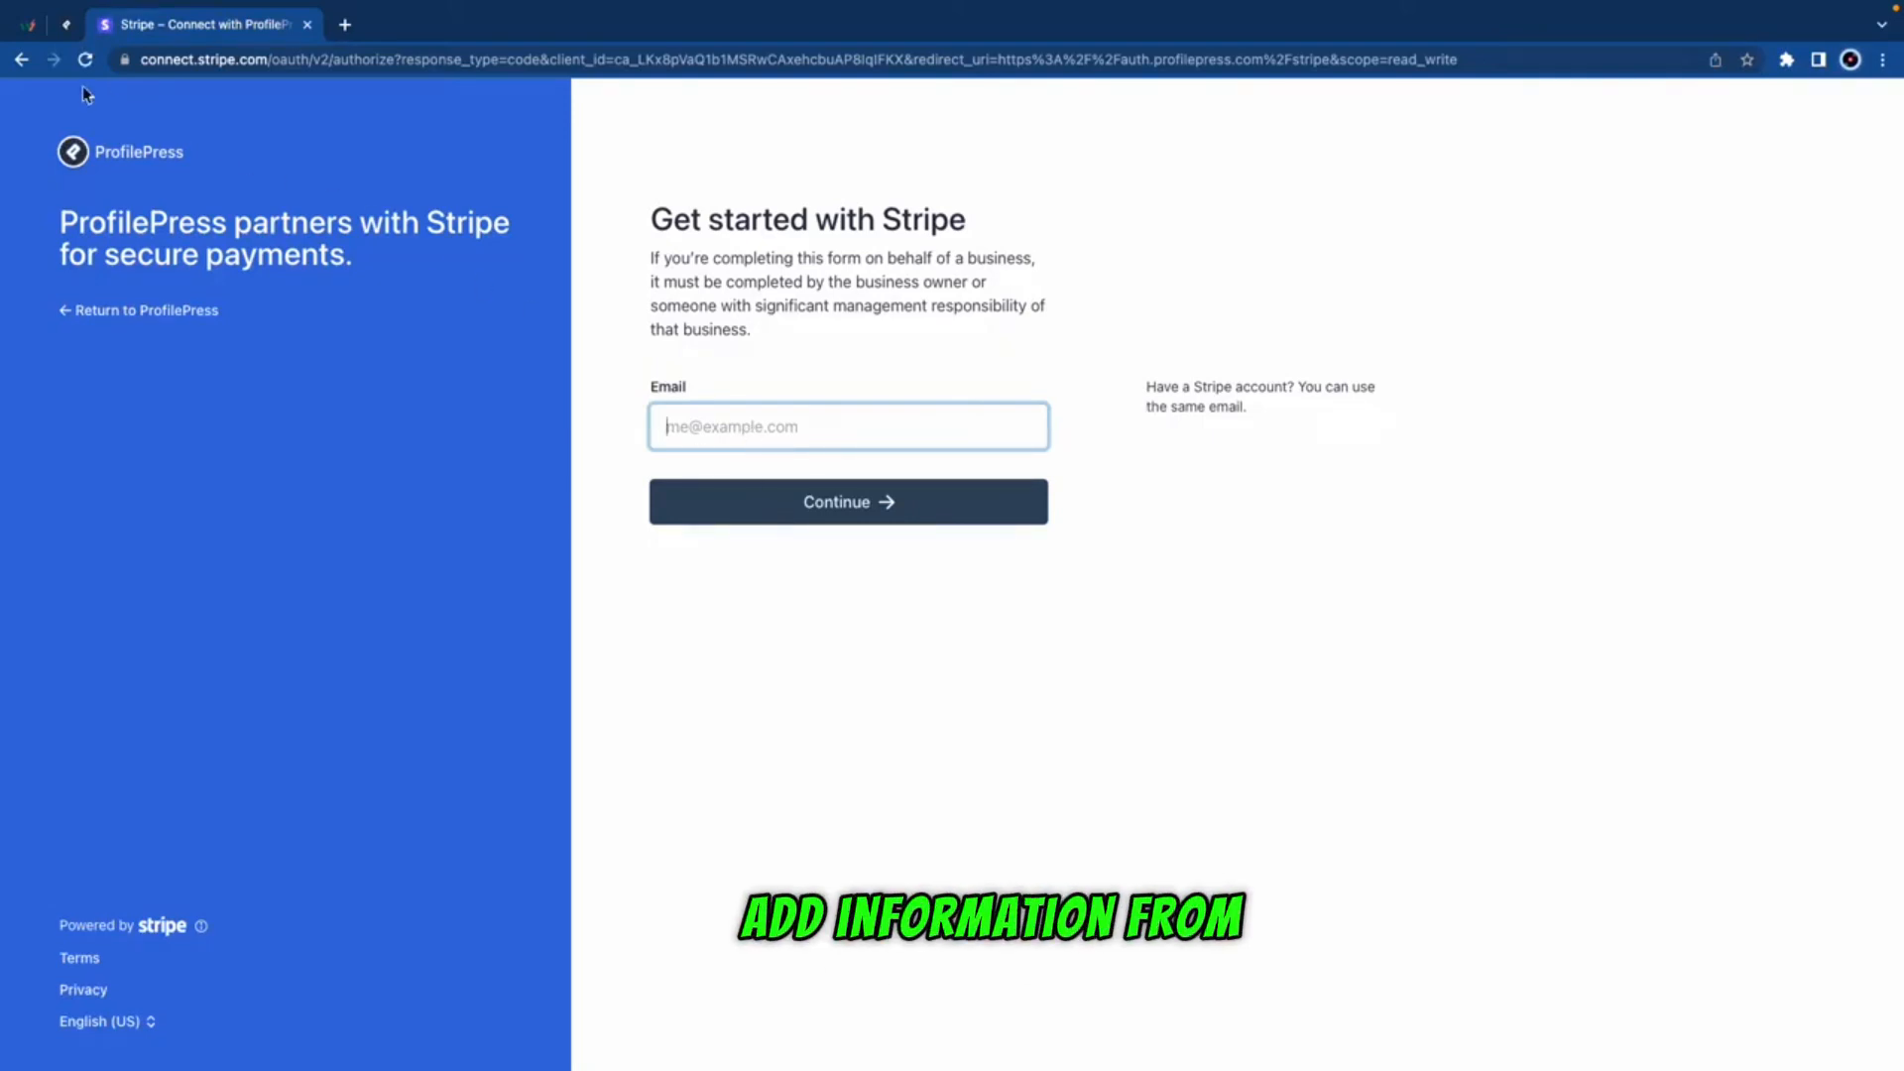
click(20, 59)
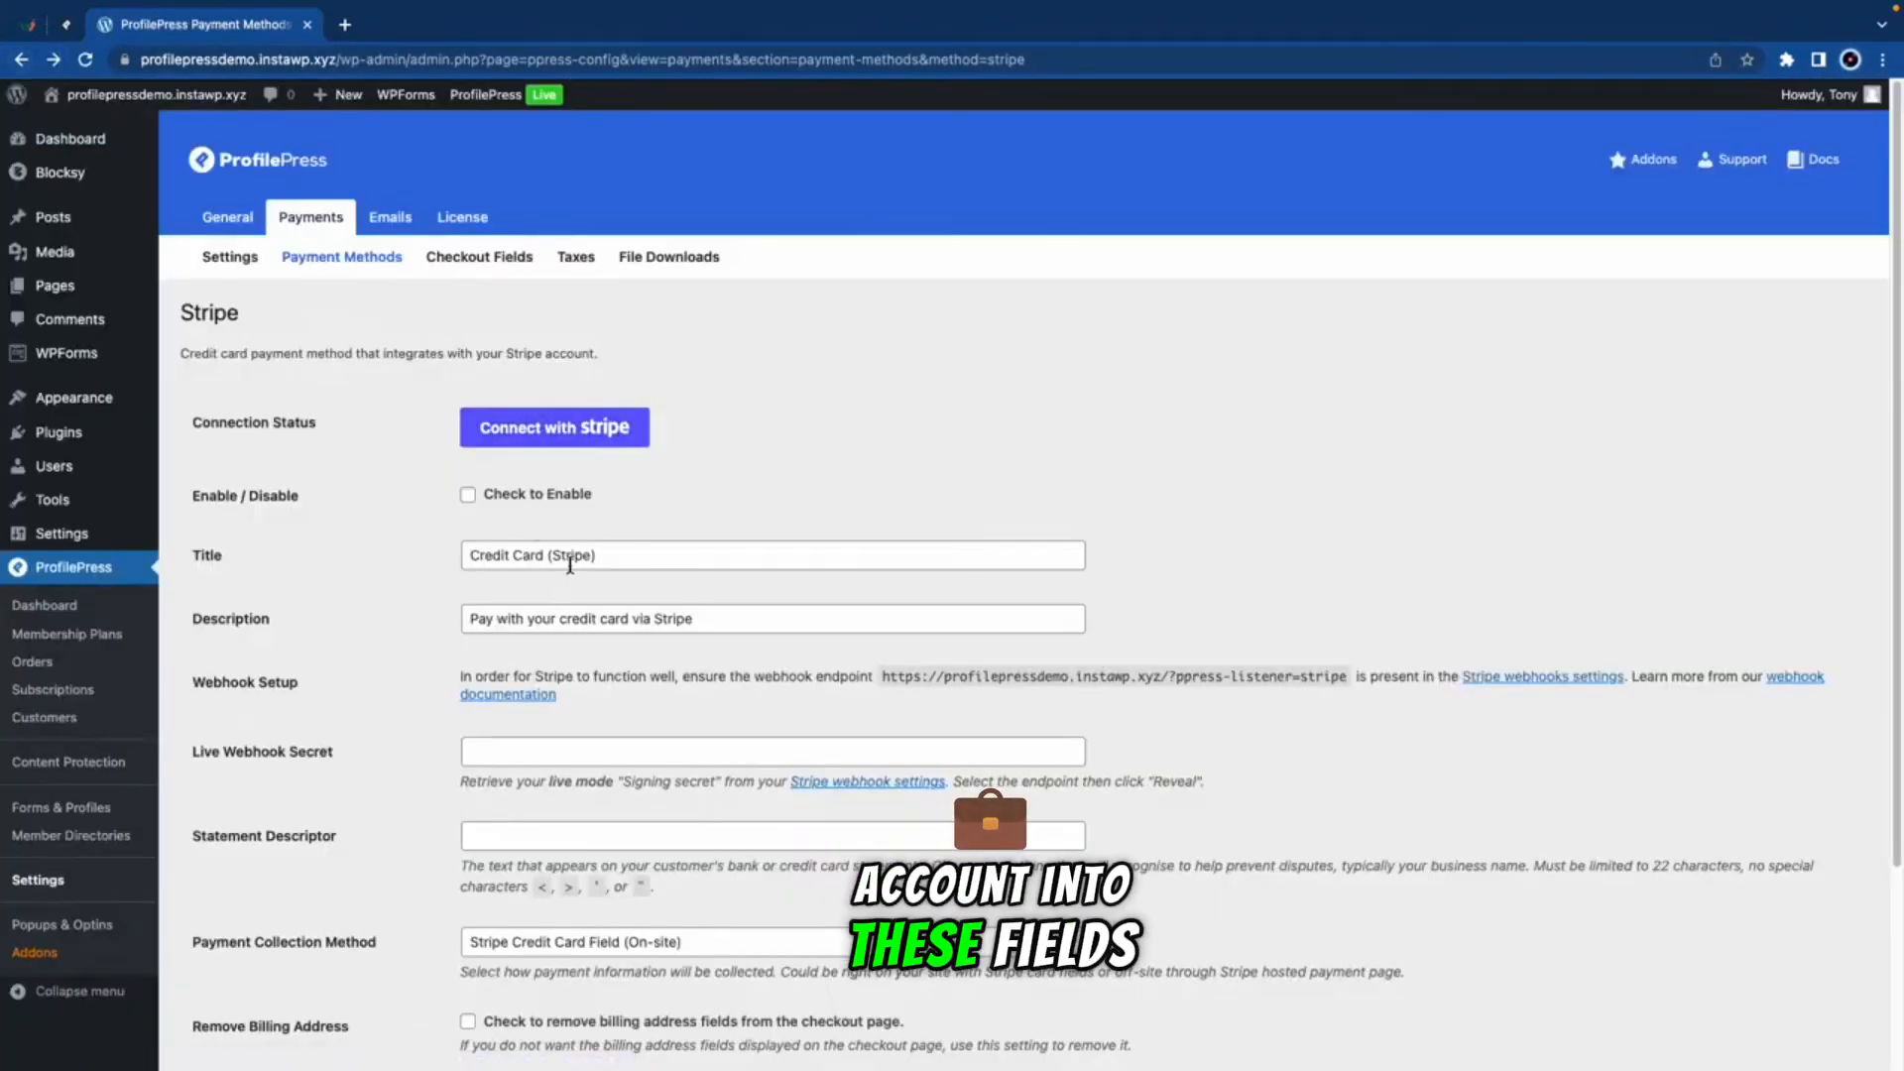
scroll(554, 697, down, 3)
scroll(553, 700, up, 3)
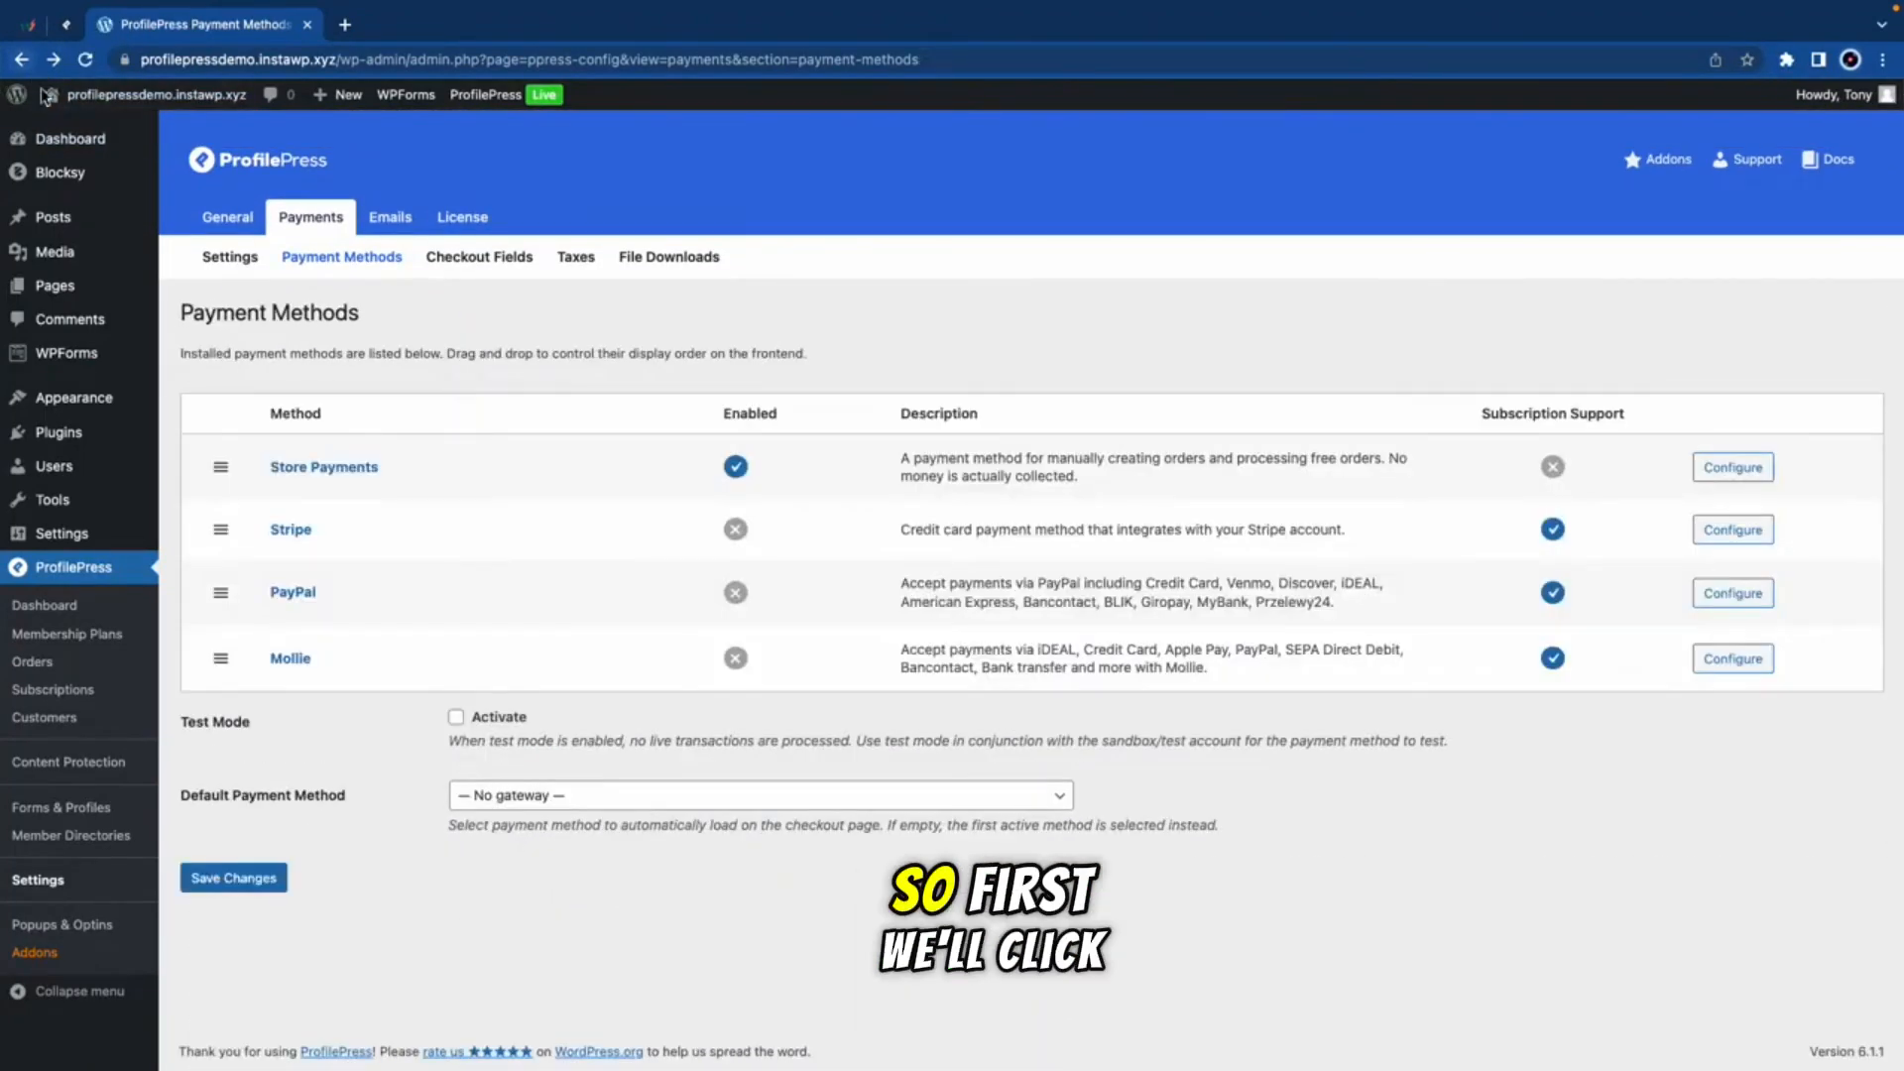
Step: Open the PayPal payment method's settings and load developer.paypal.com/dashboard/ in a new browser tab
click(293, 593)
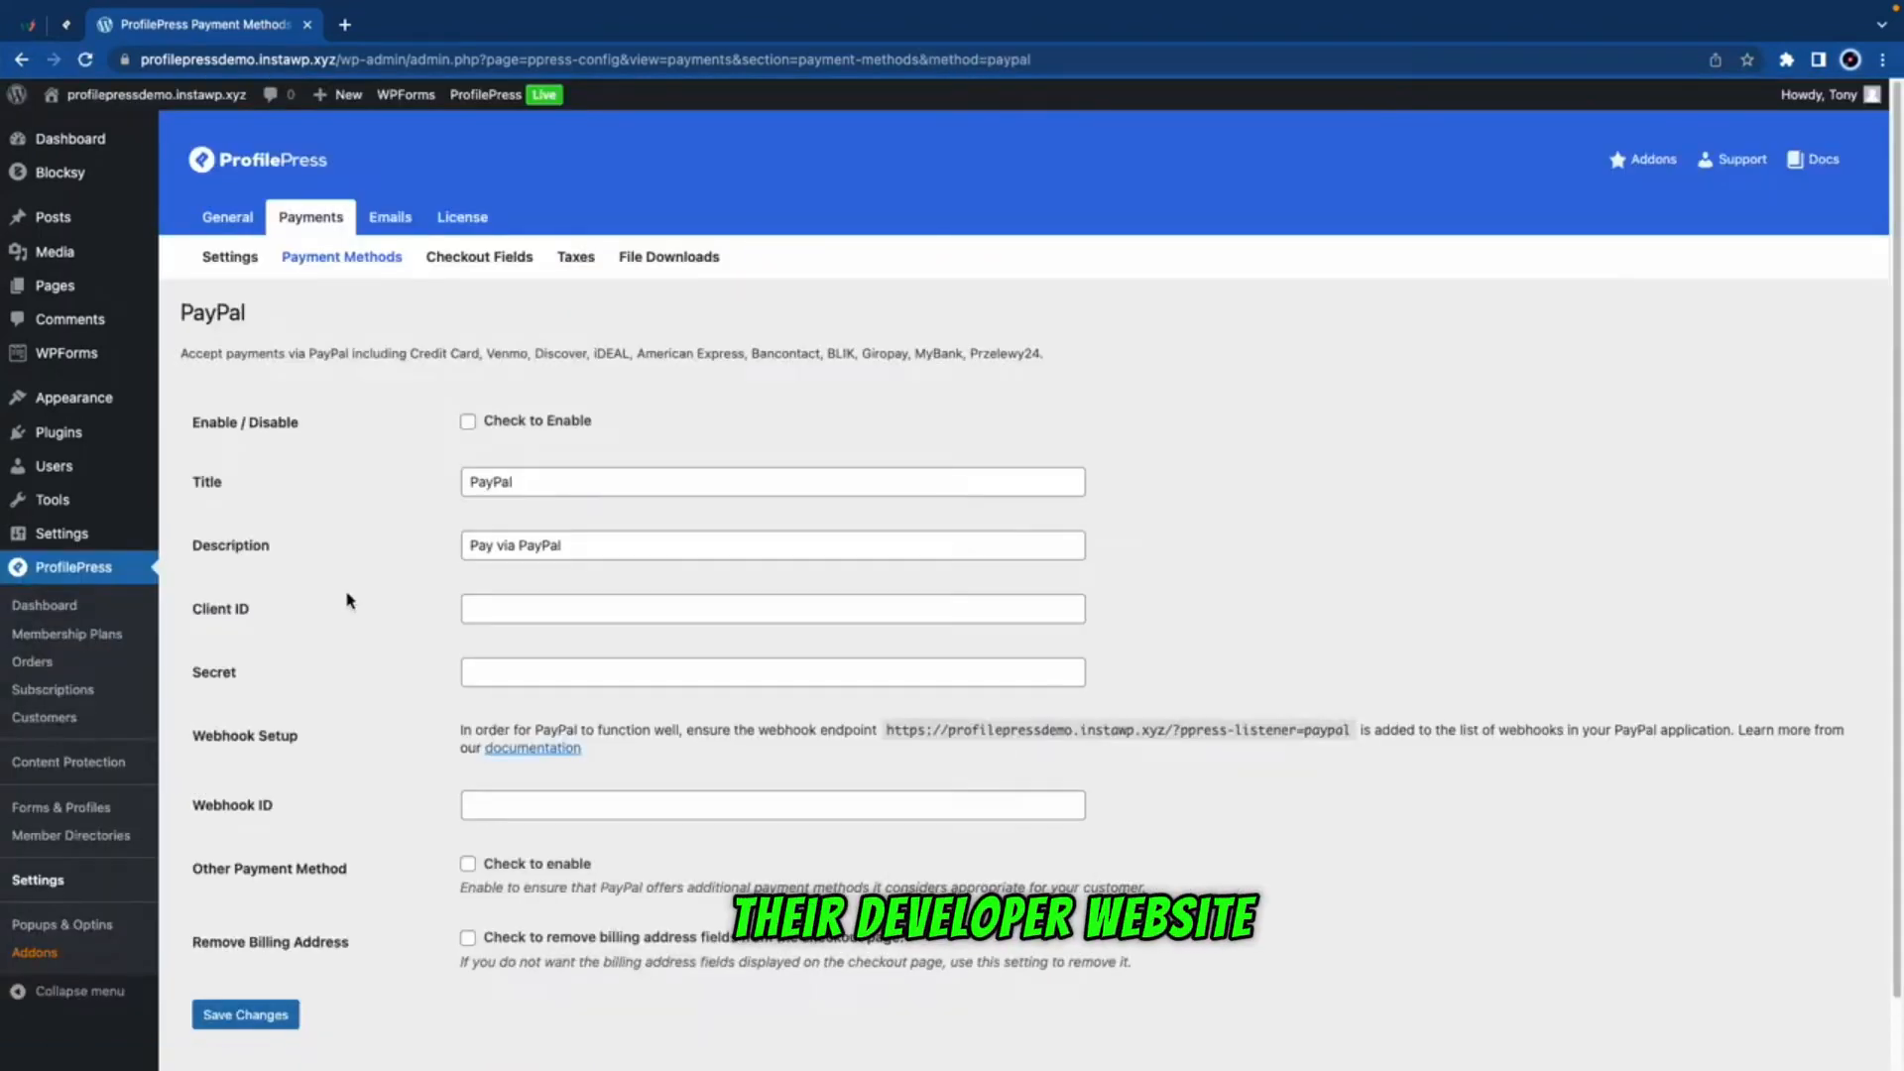
click(344, 24)
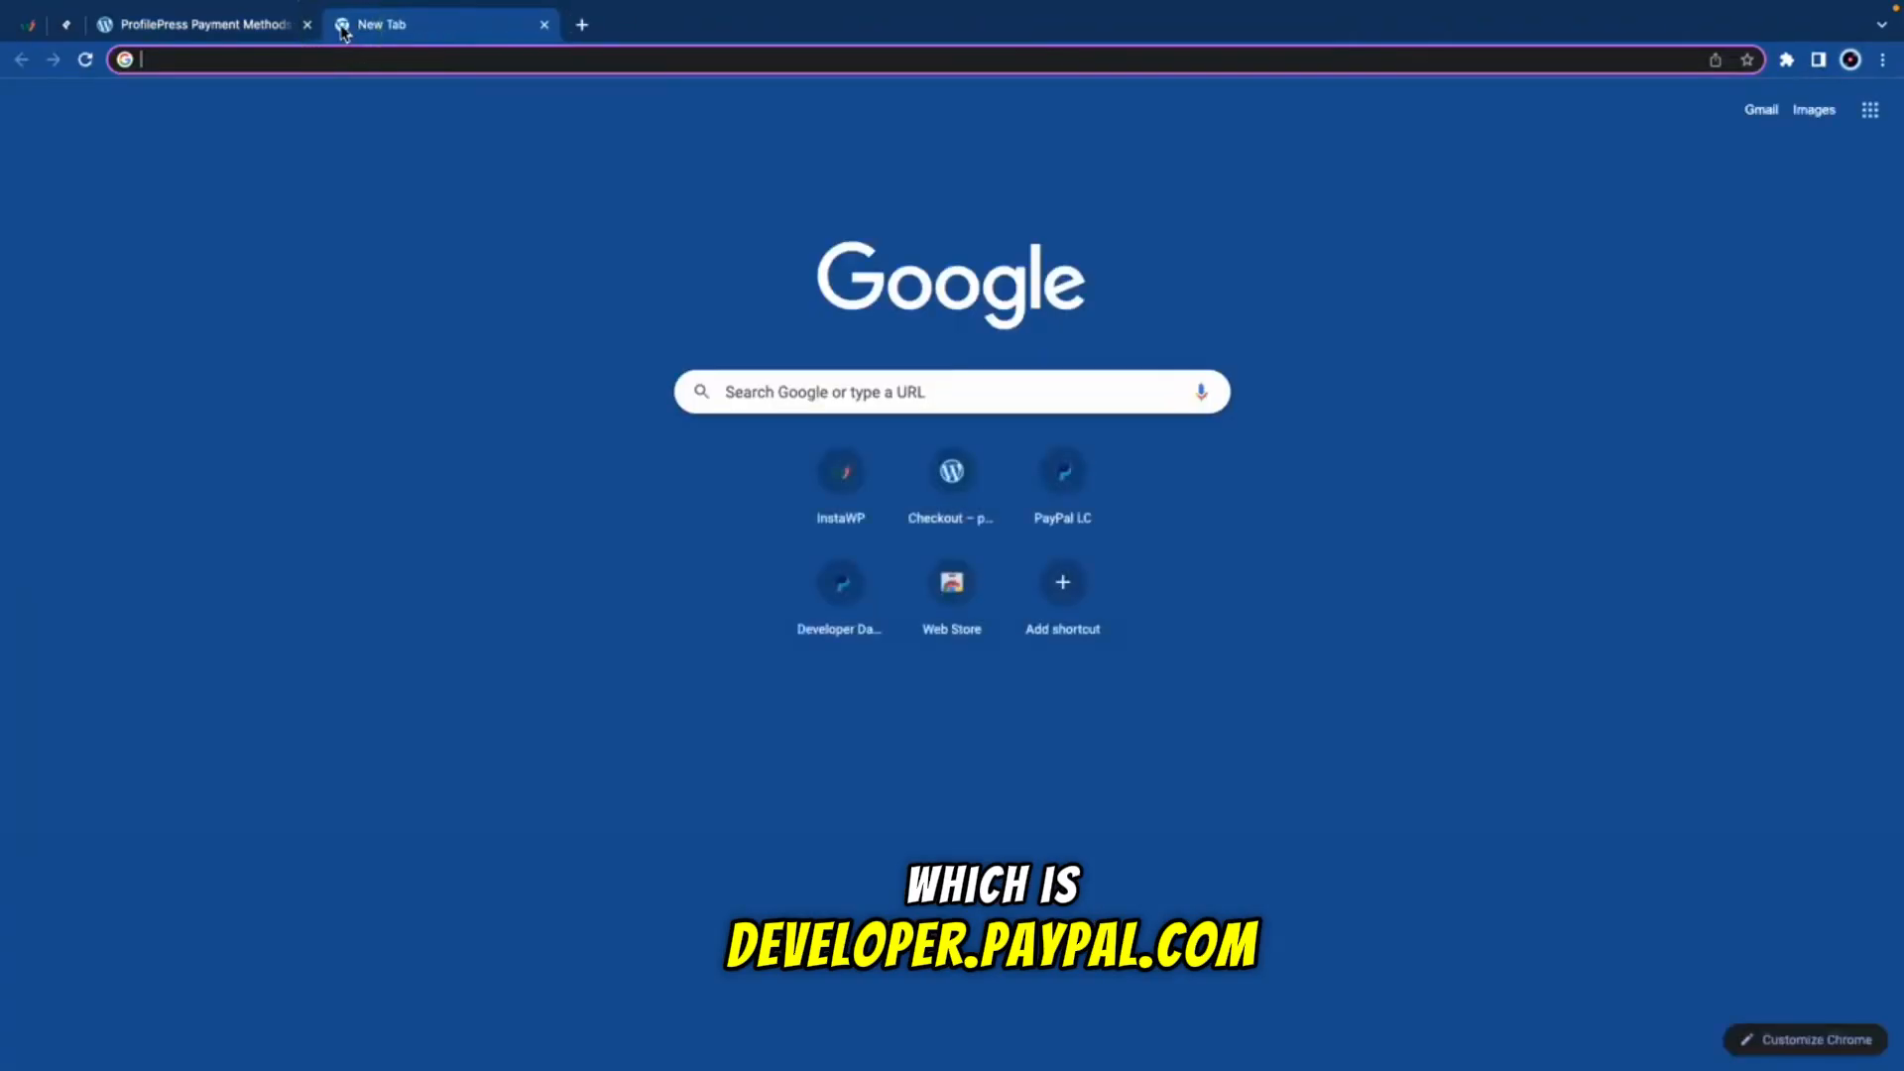
text(developer.paypal.com/dashboard/)
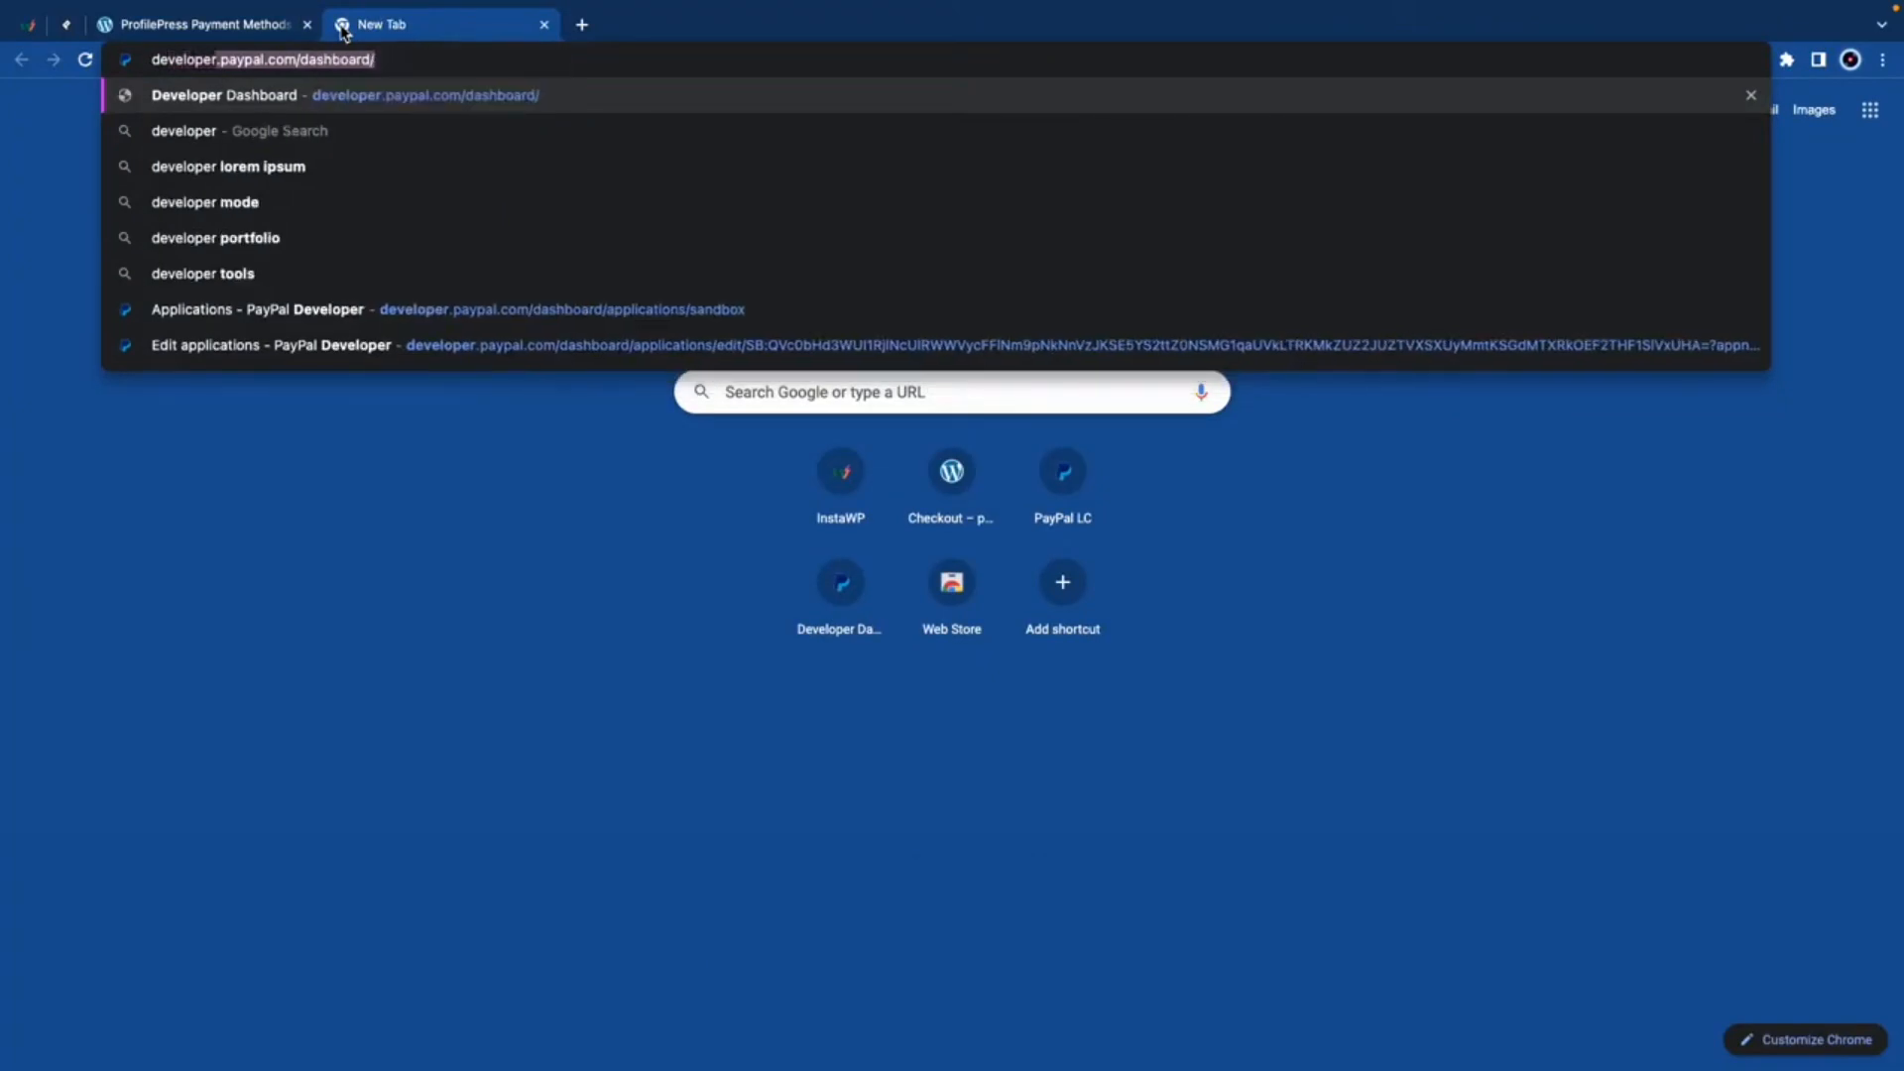
key(Return)
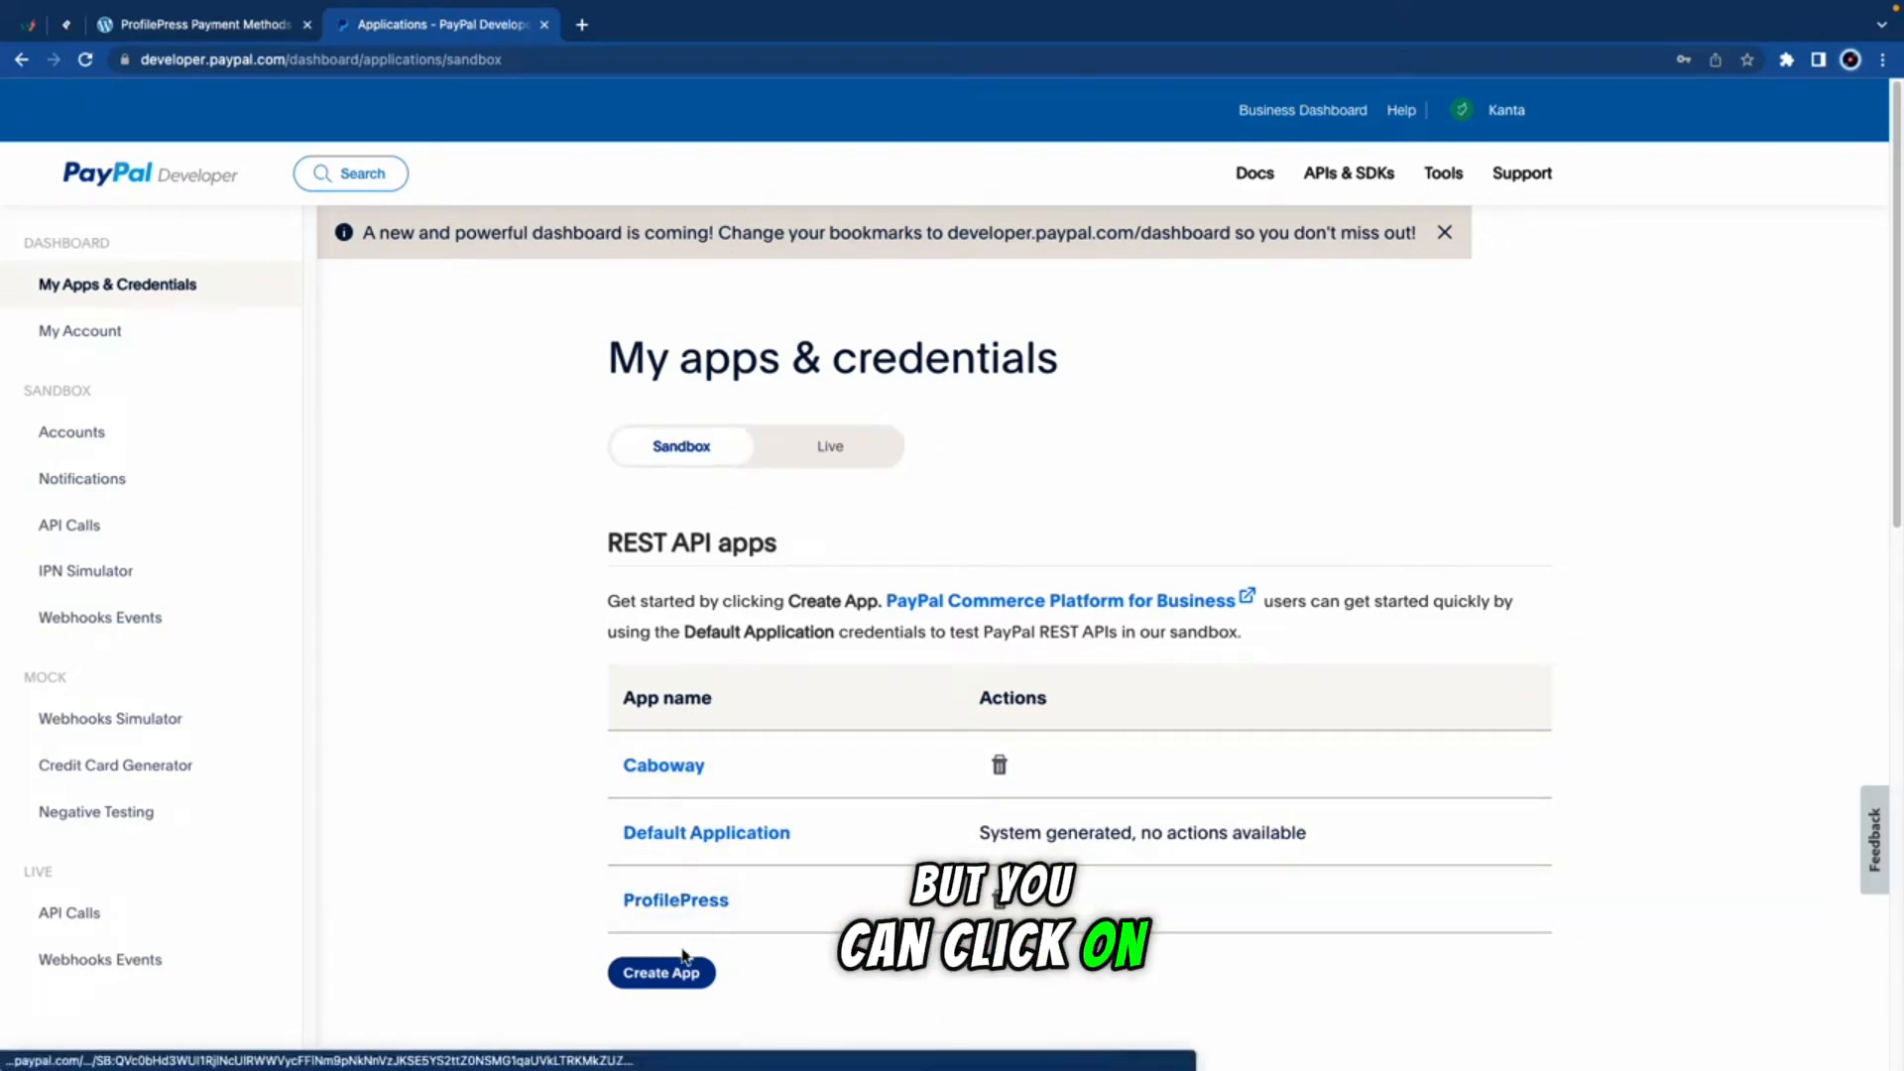
Step: Look at the form for creating a new sandbox app, go back, and open the existing ProfilePress app
click(660, 973)
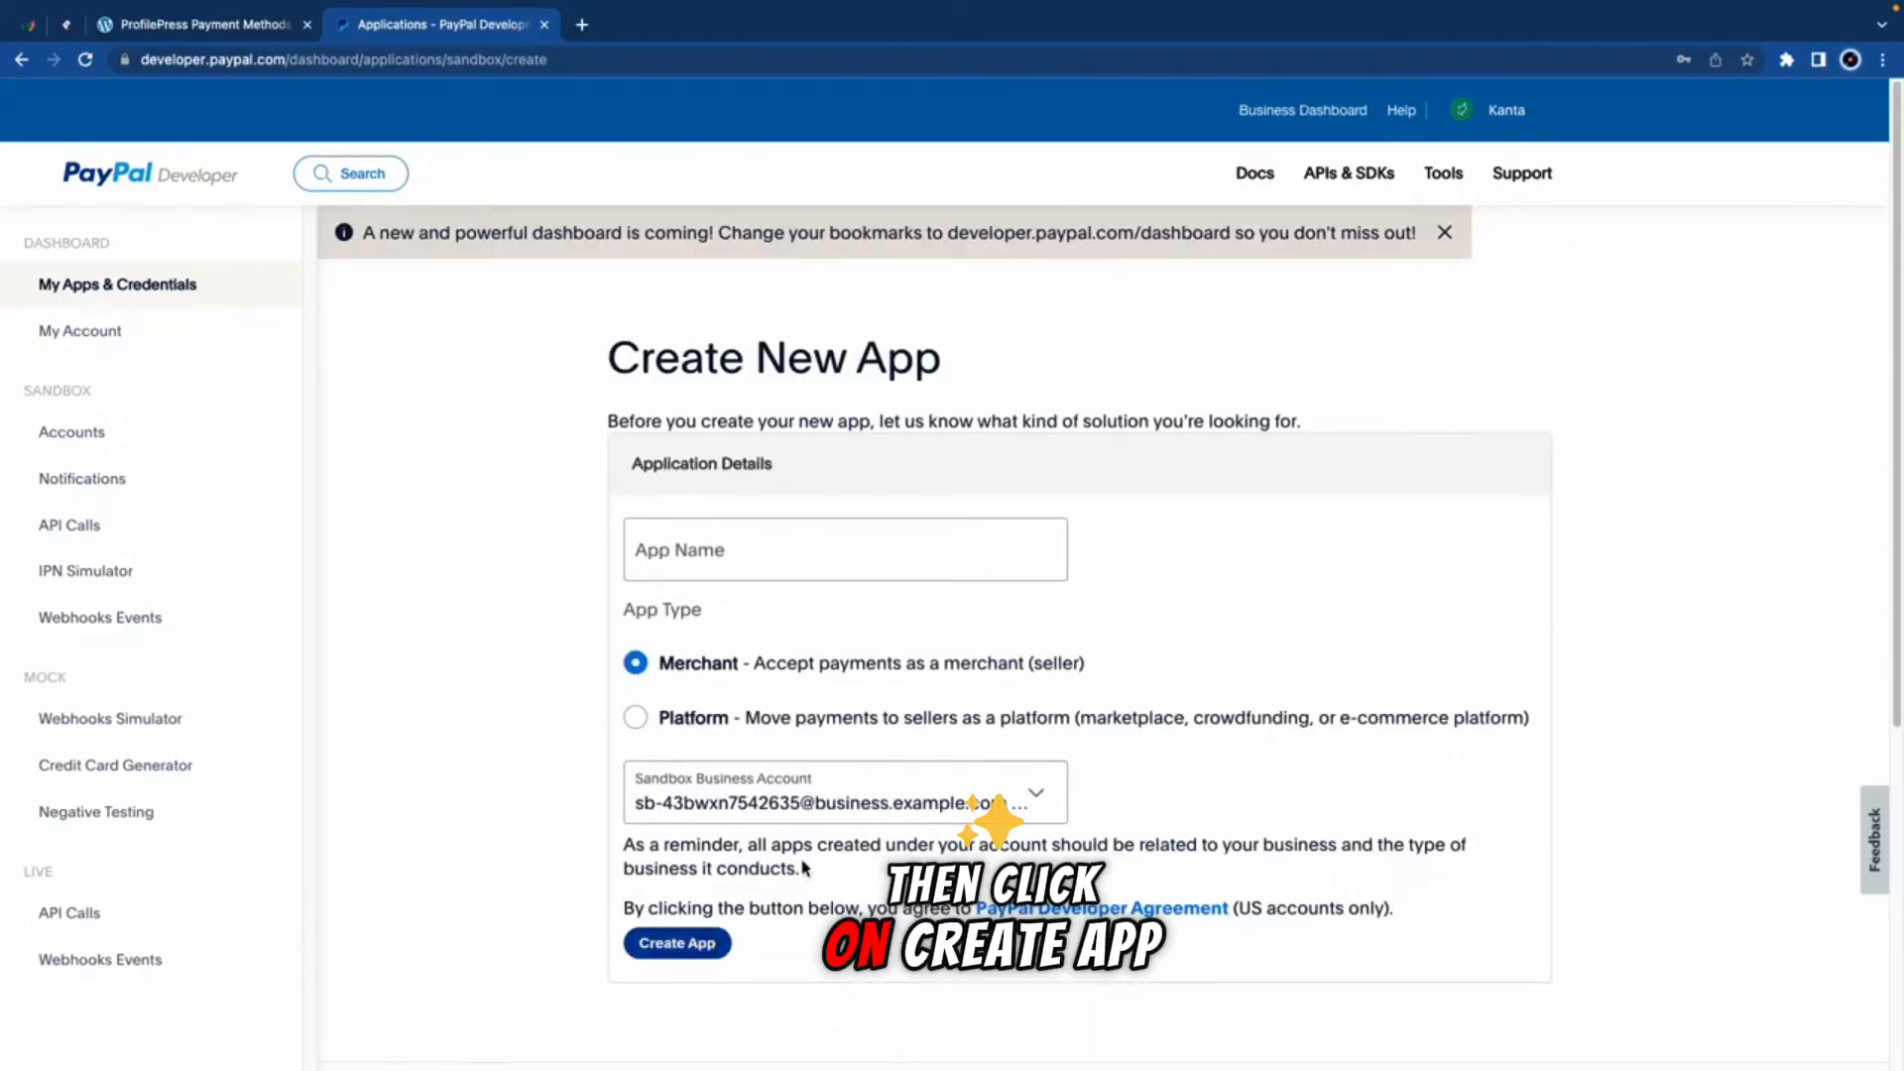
click(20, 60)
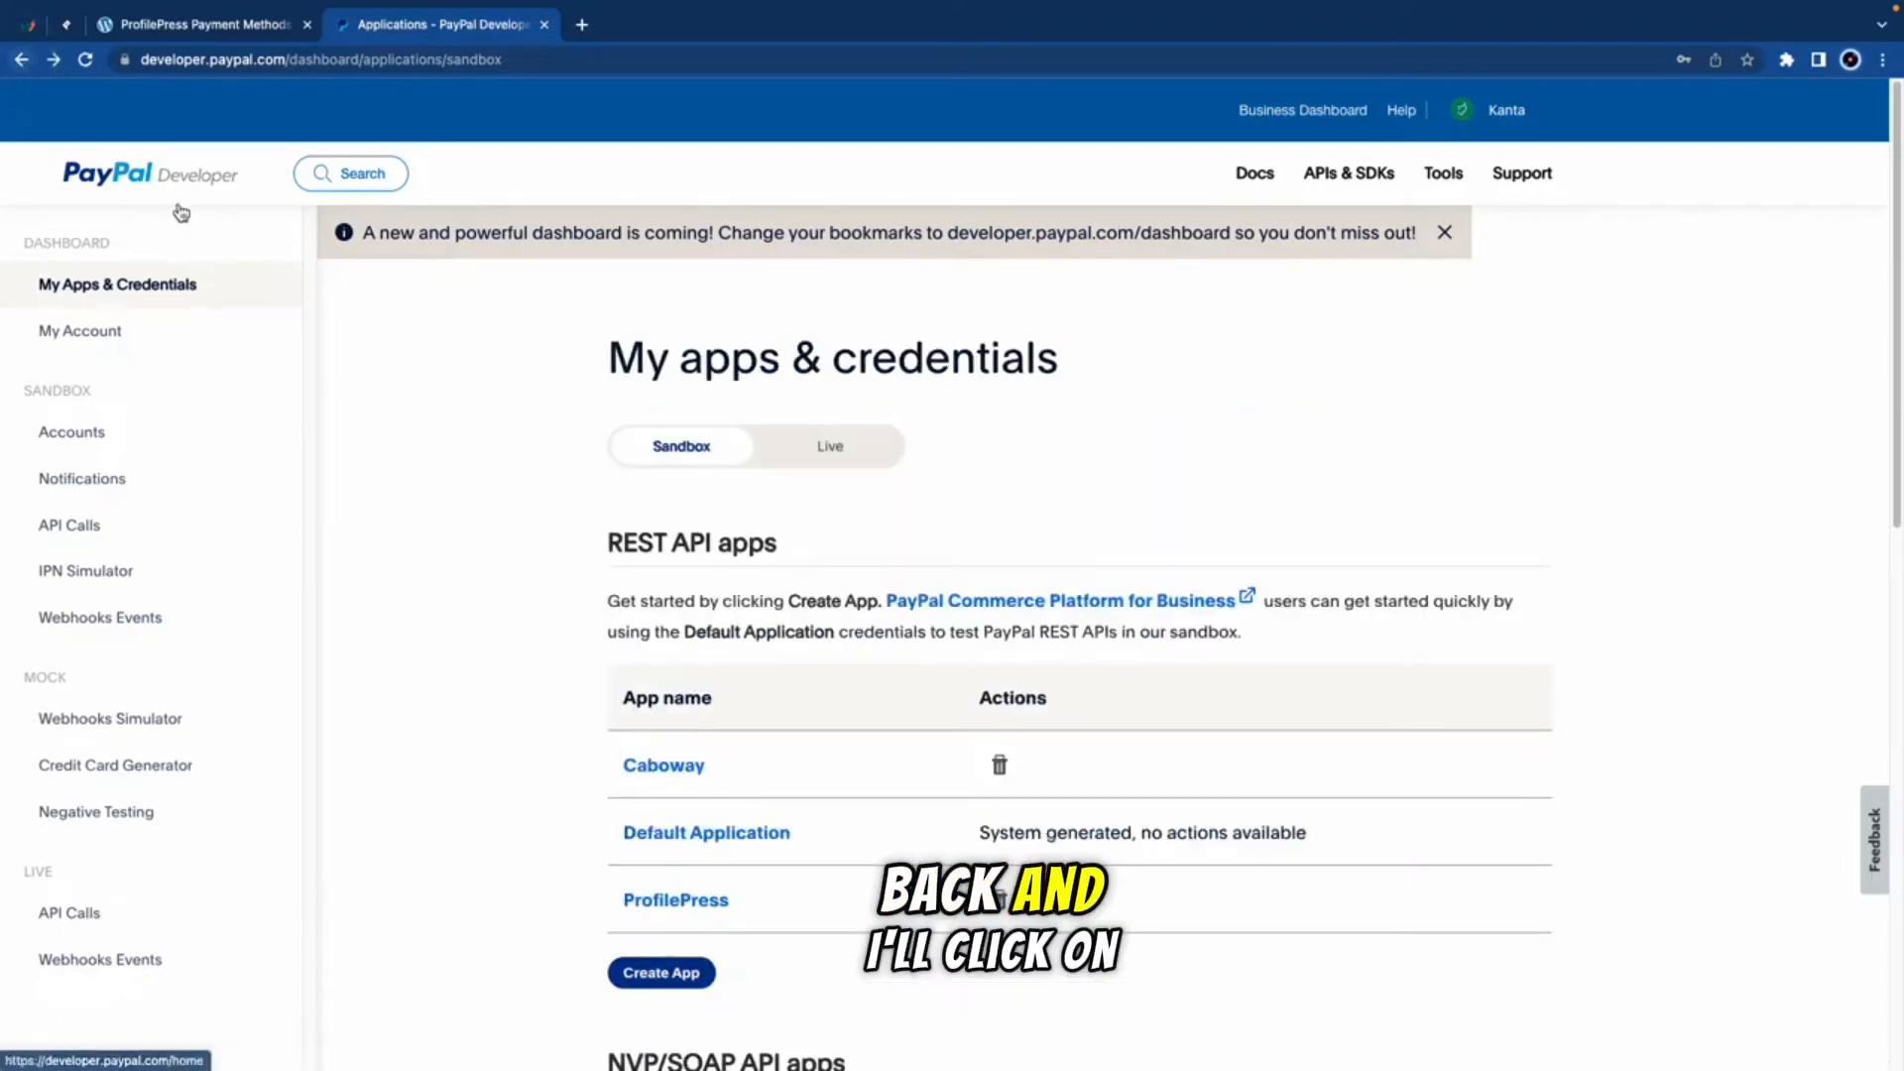
click(677, 901)
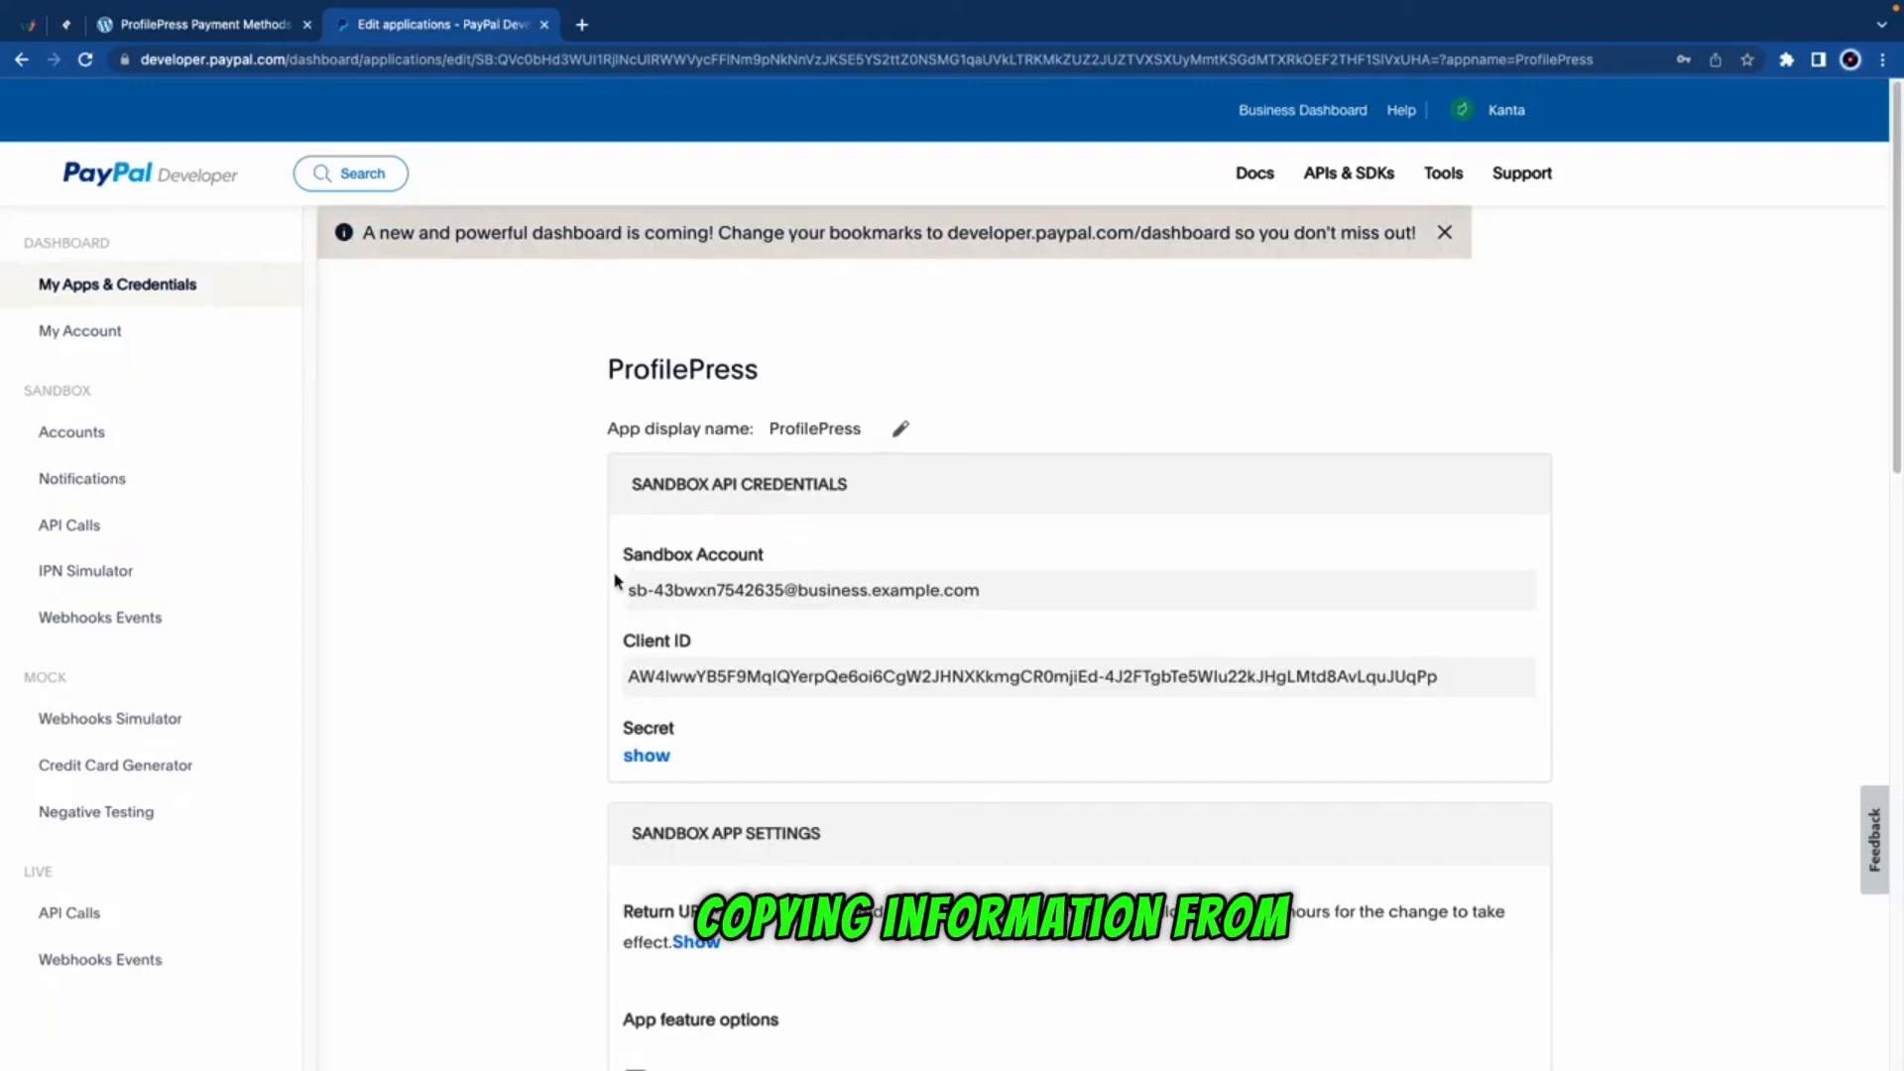
Step: Copy the sandbox Client ID from the PayPal app into the Client ID field of ProfilePress's PayPal settings
click(257, 24)
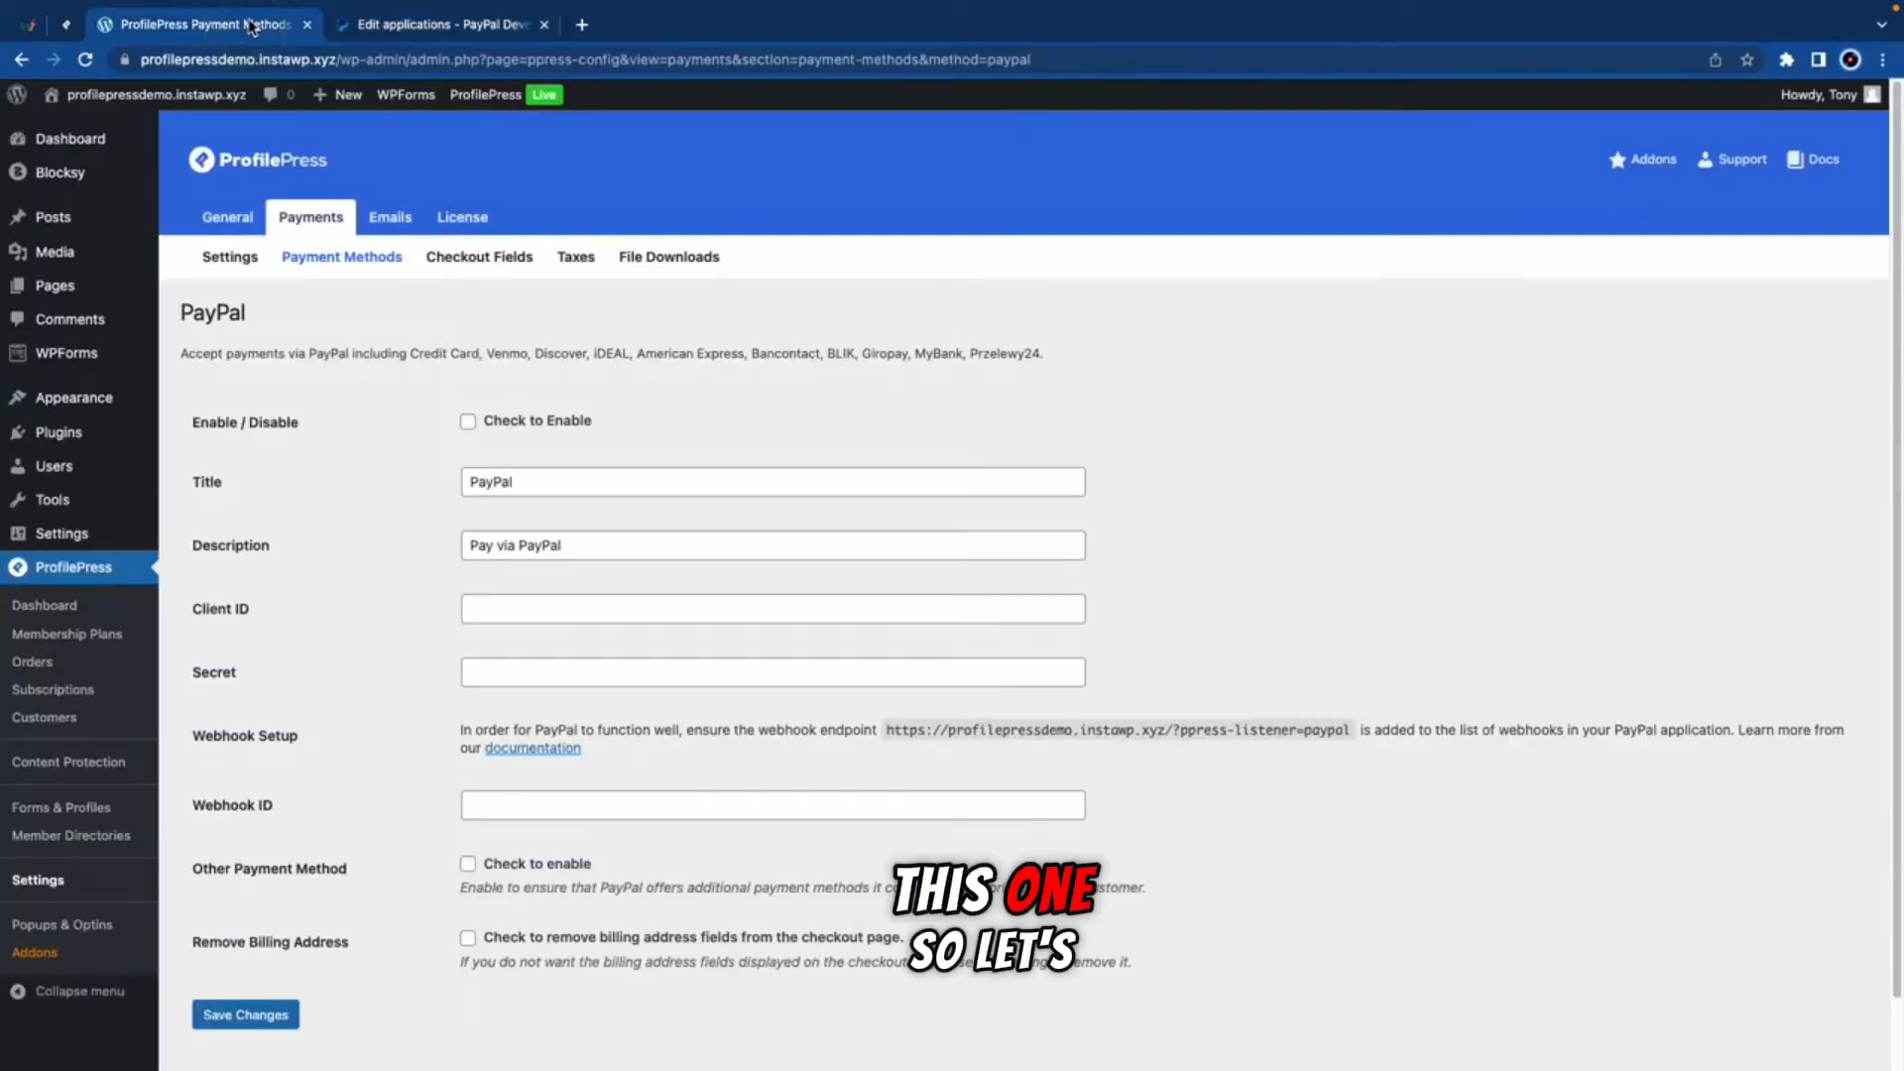
click(388, 28)
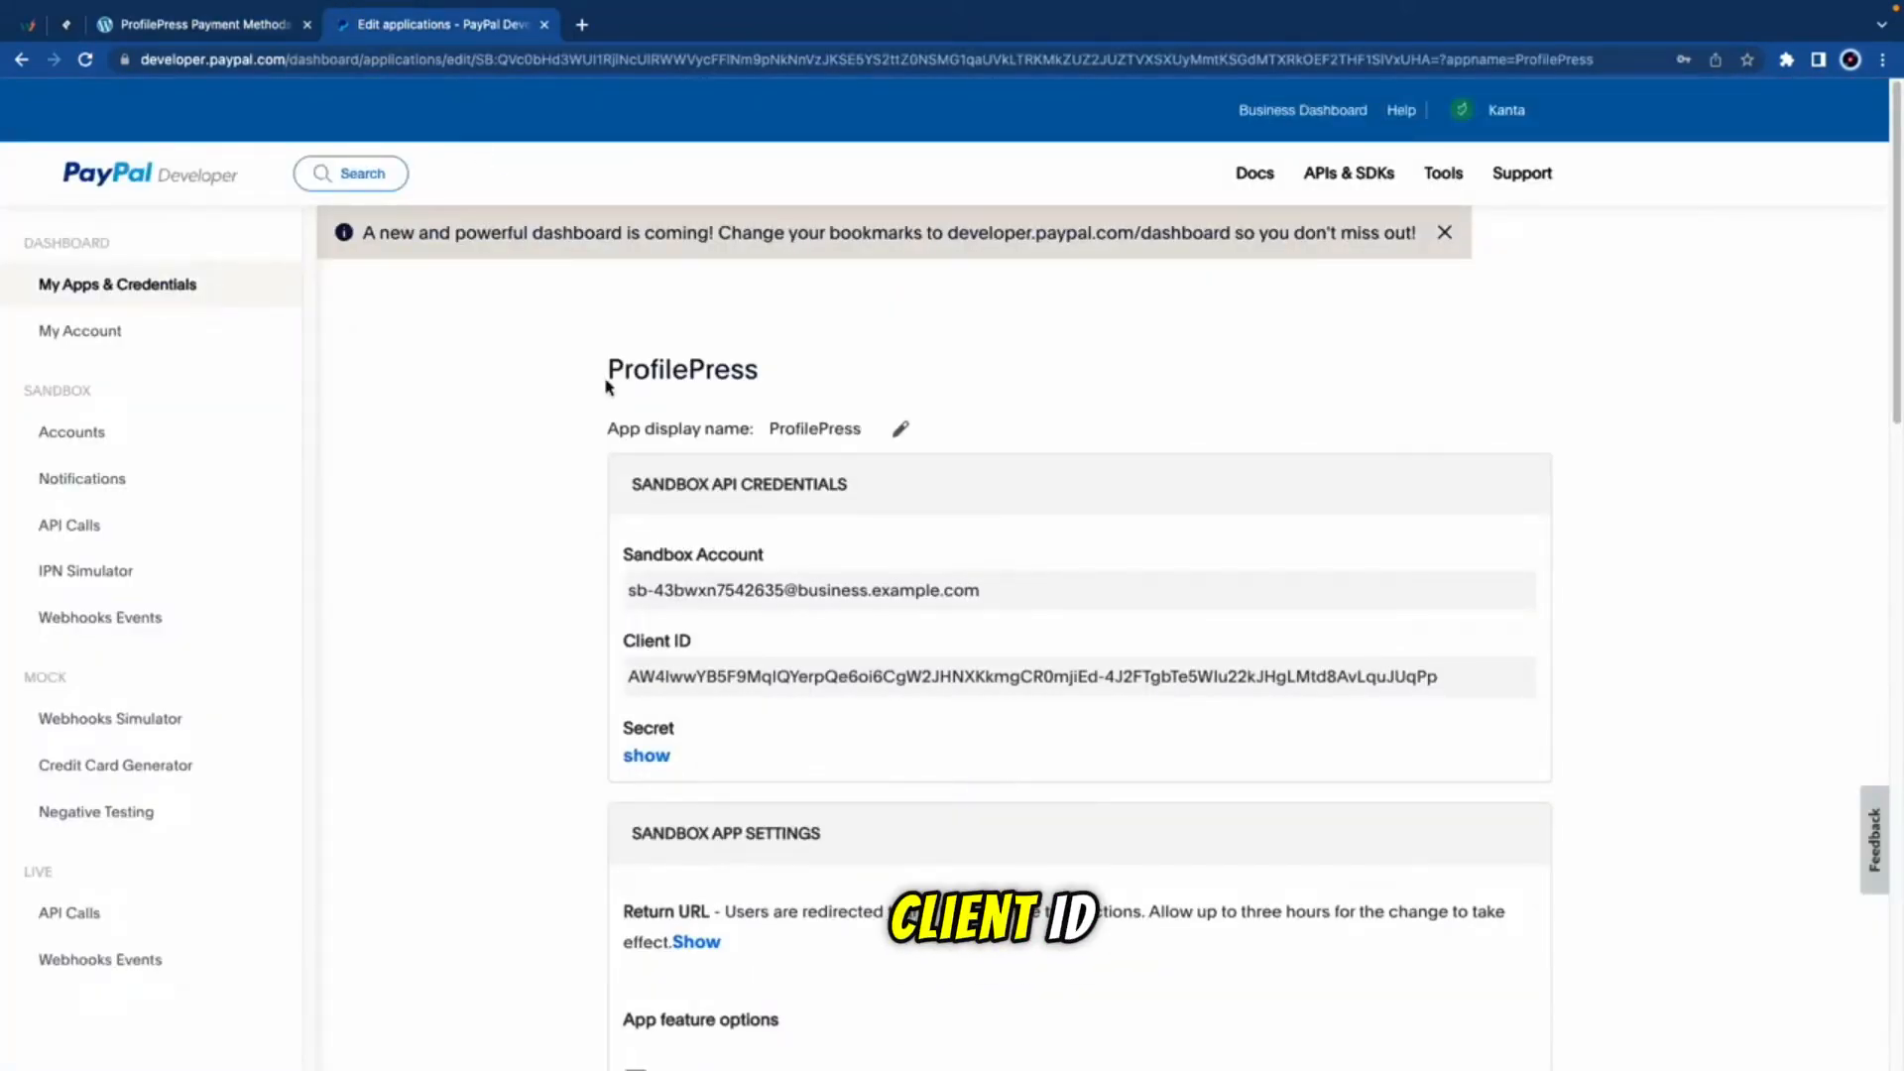
double_click(768, 677)
triple_click(768, 678)
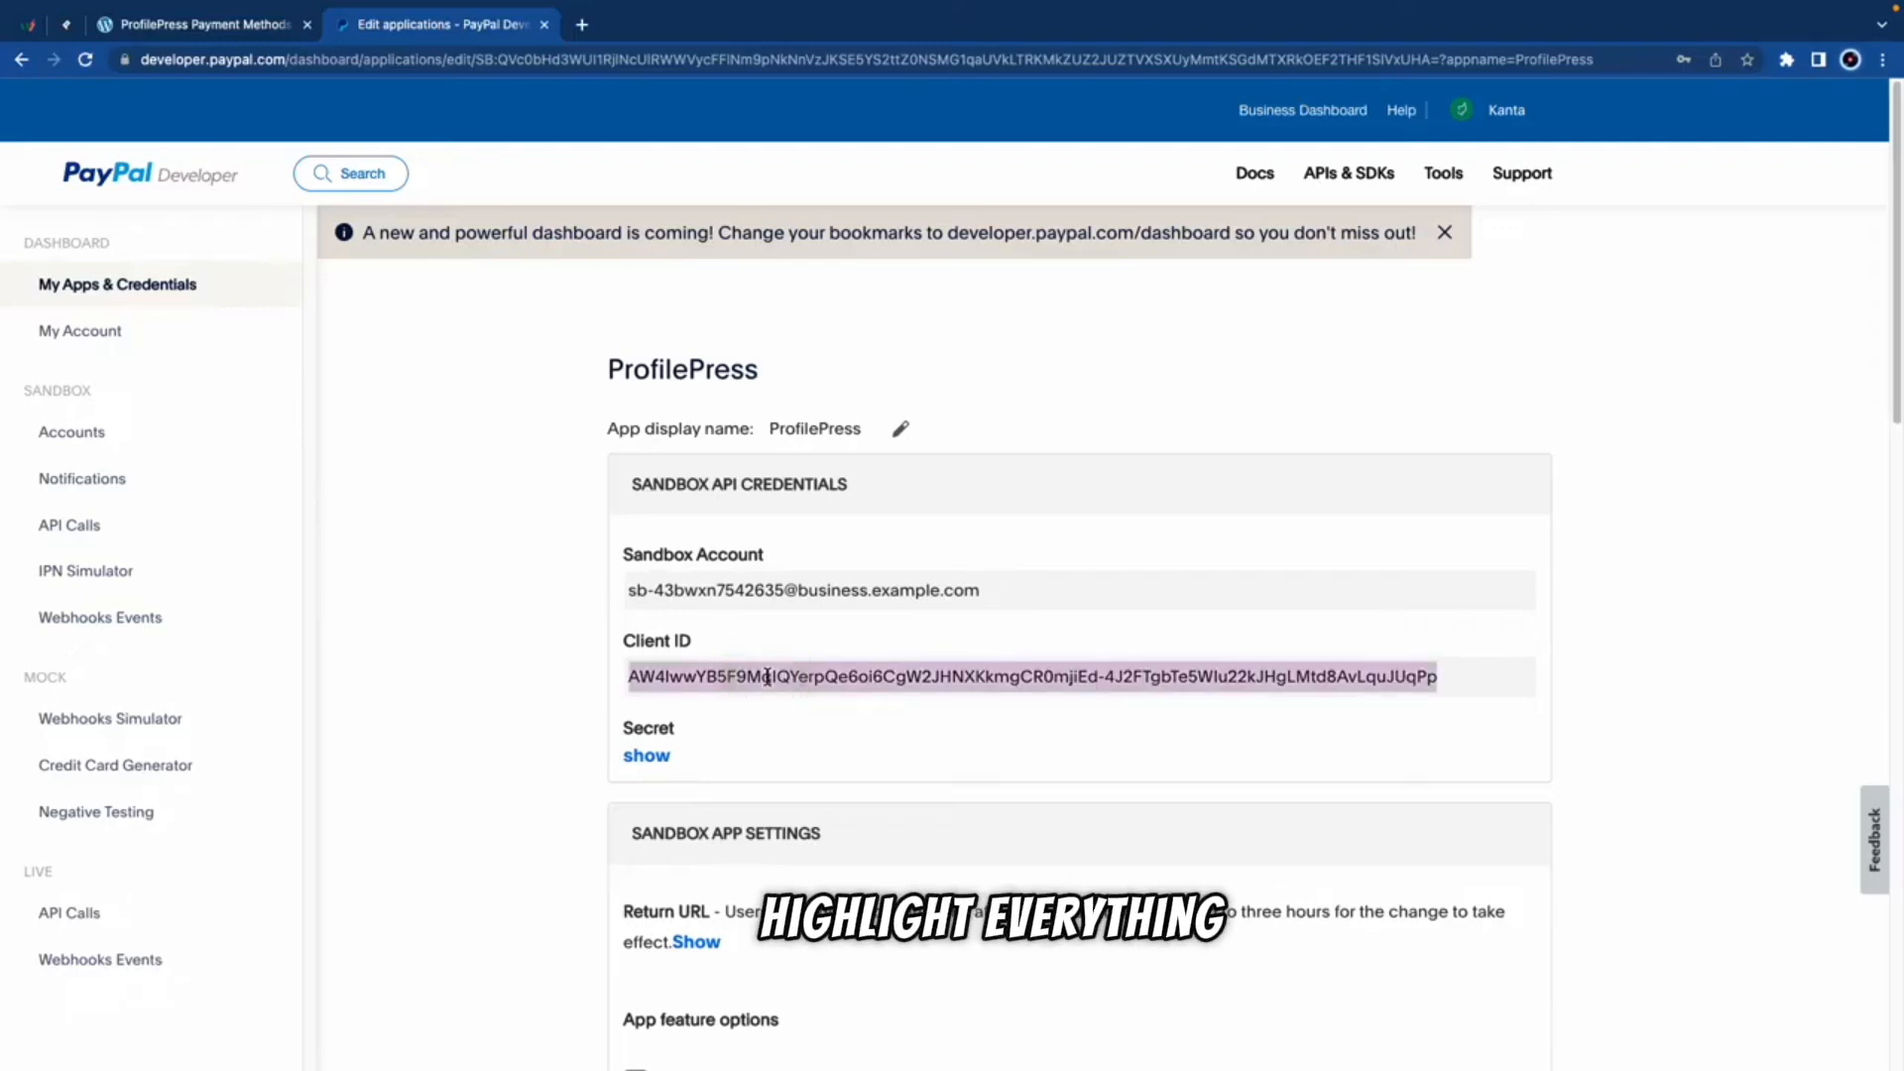
key(super+c)
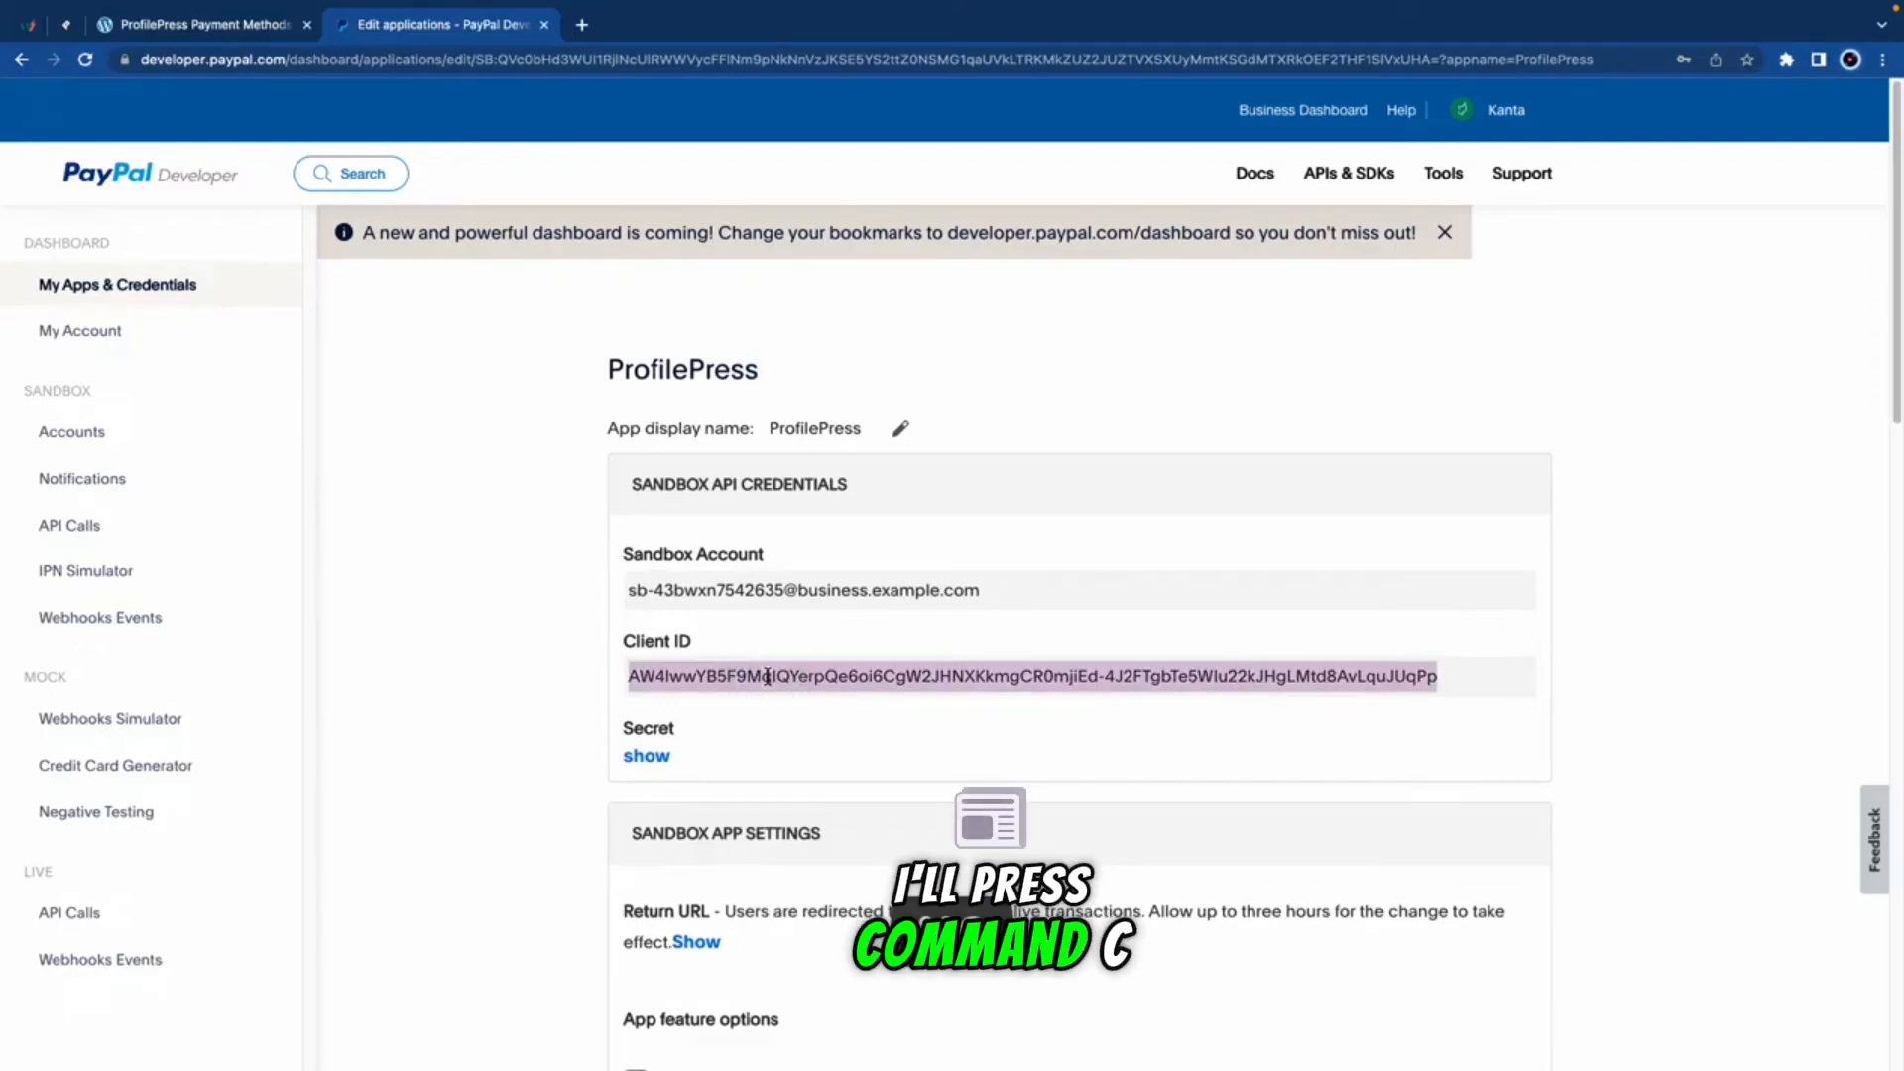
click(238, 26)
click(531, 608)
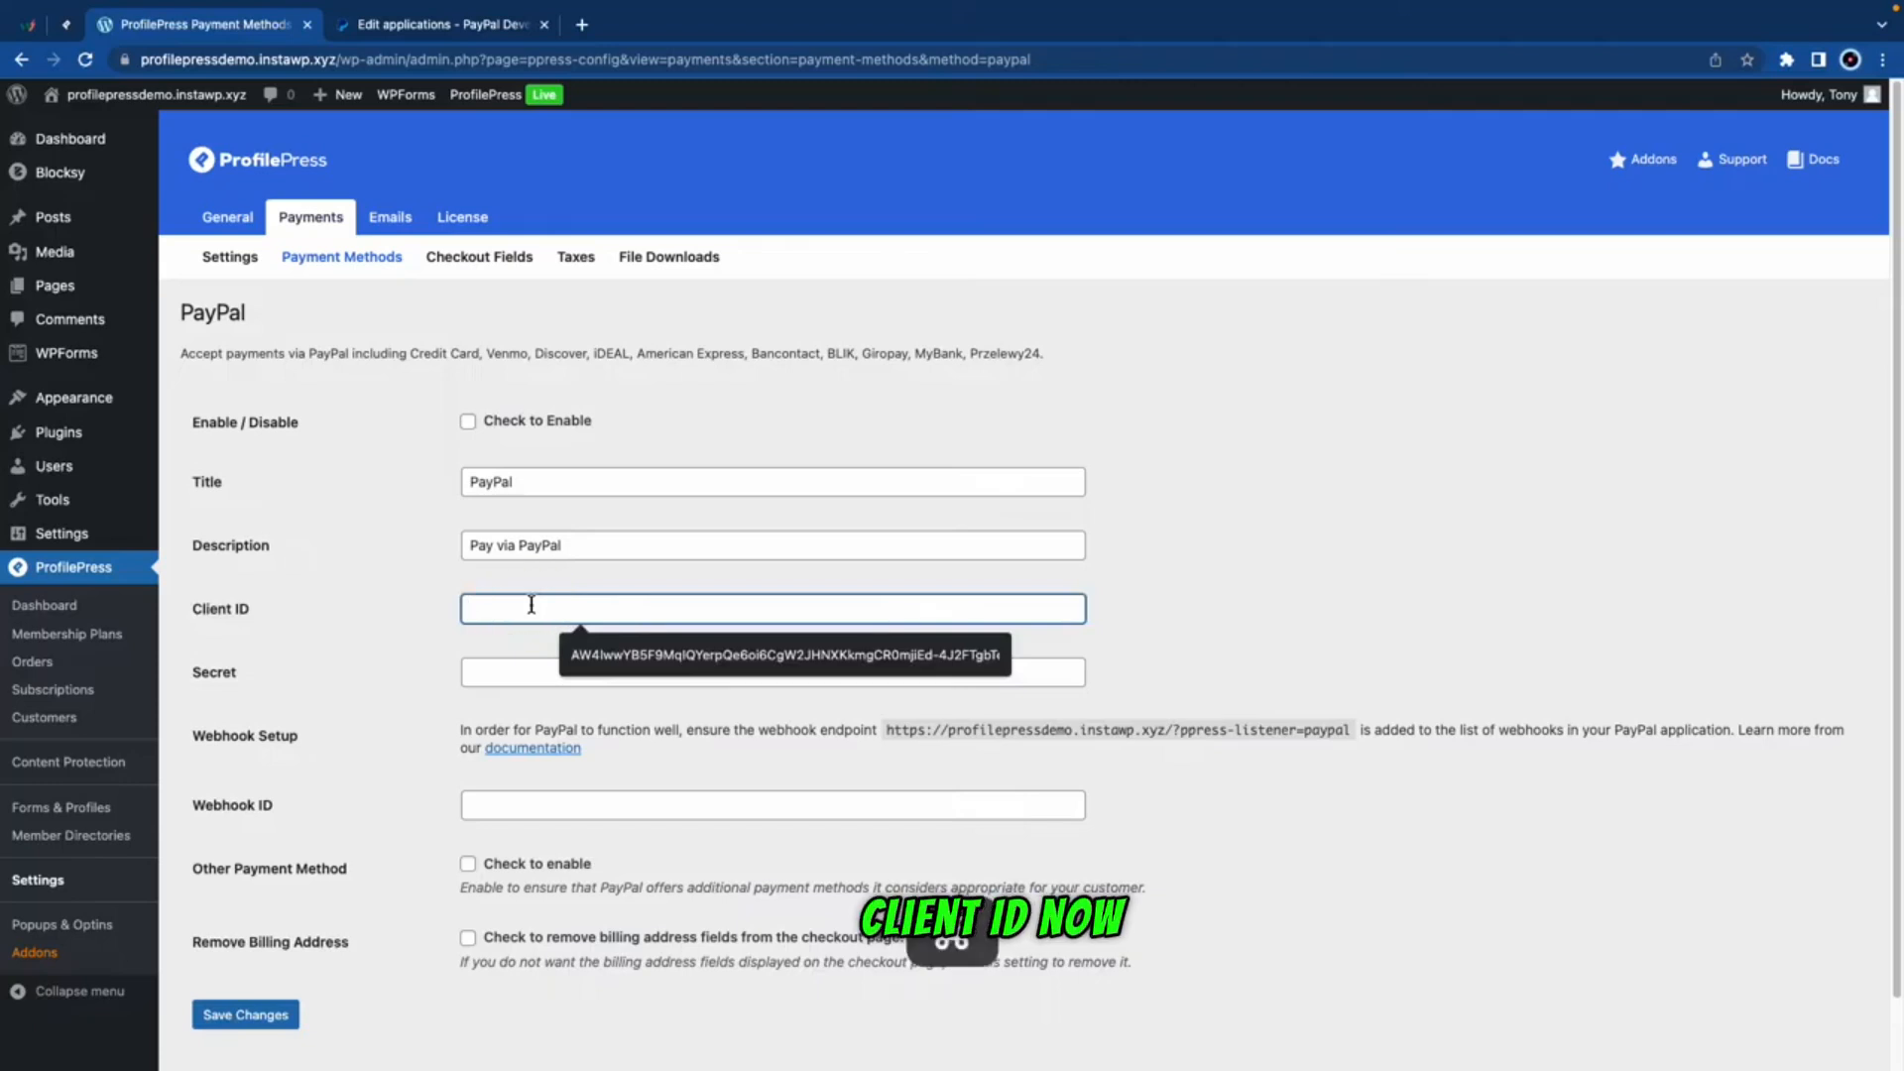
key(super+v)
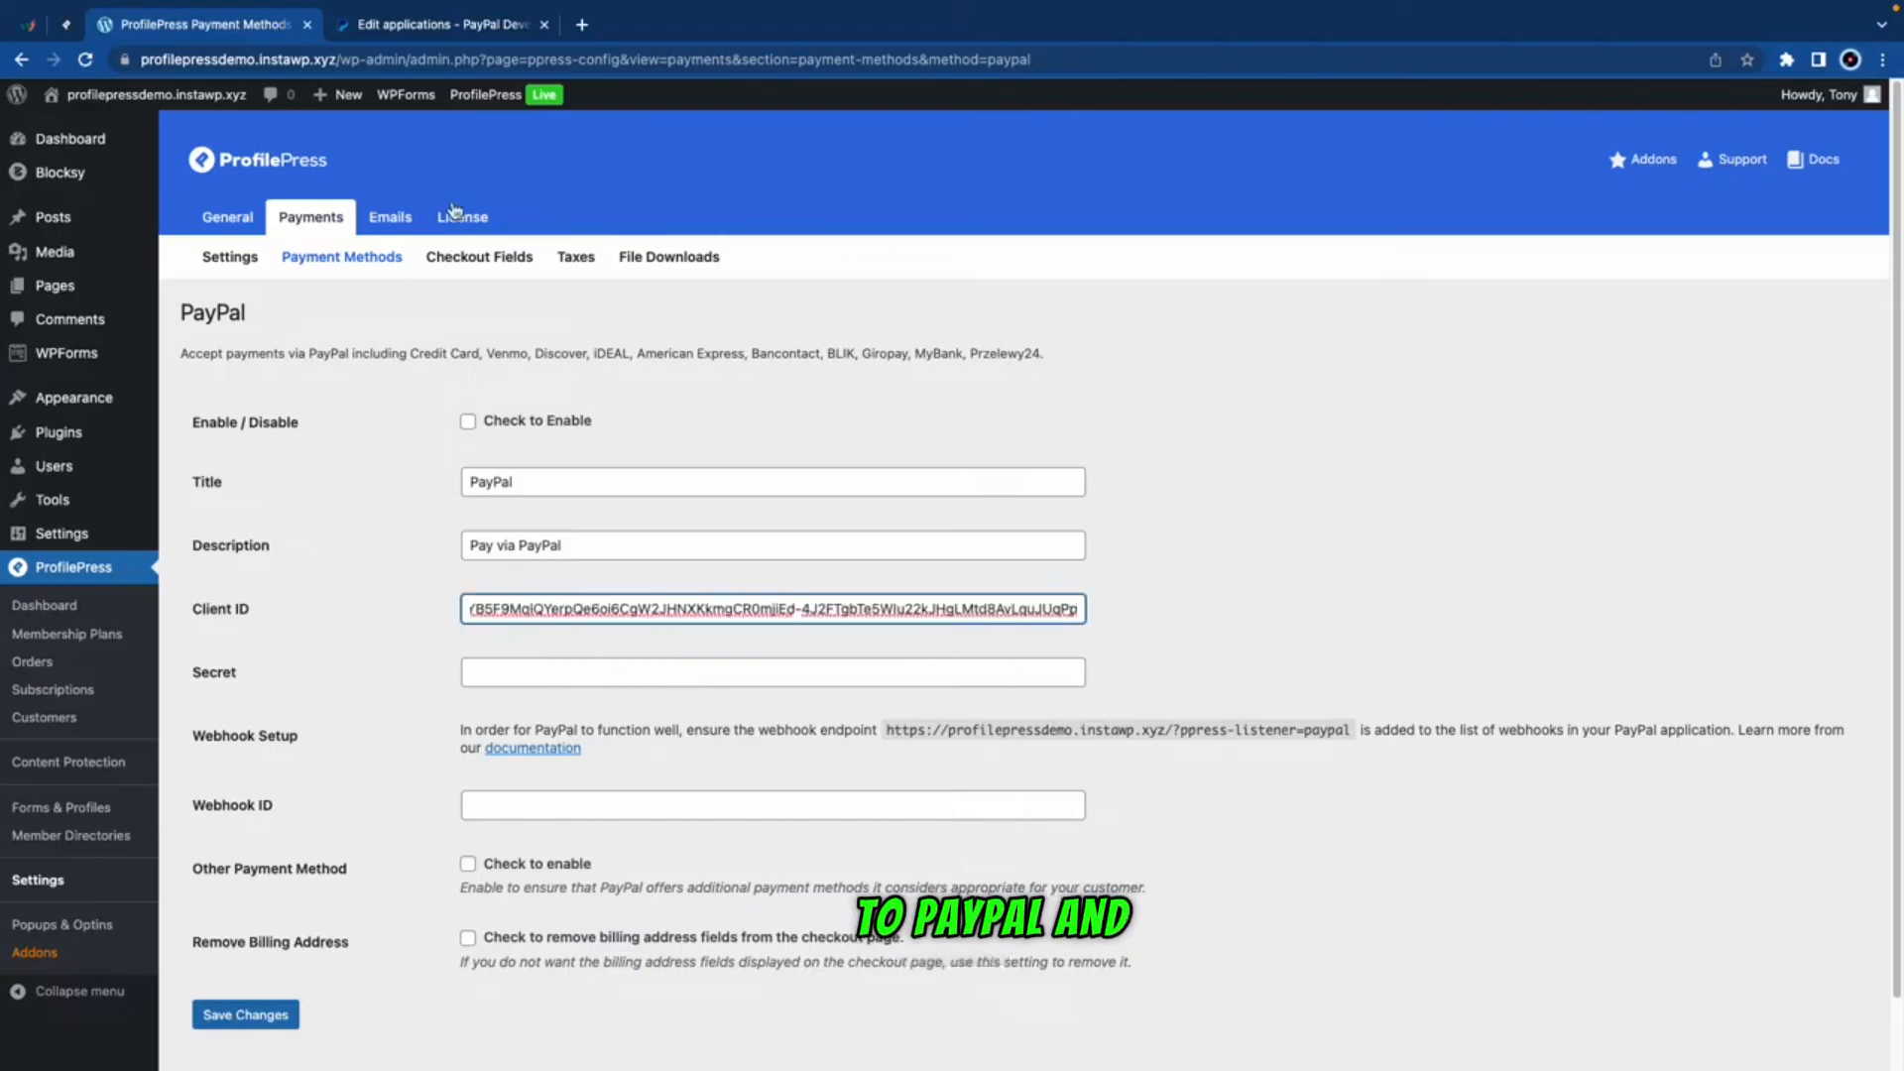
Step: Reveal the PayPal app's sandbox secret and copy it into the Secret field of ProfilePress's PayPal settings
click(451, 26)
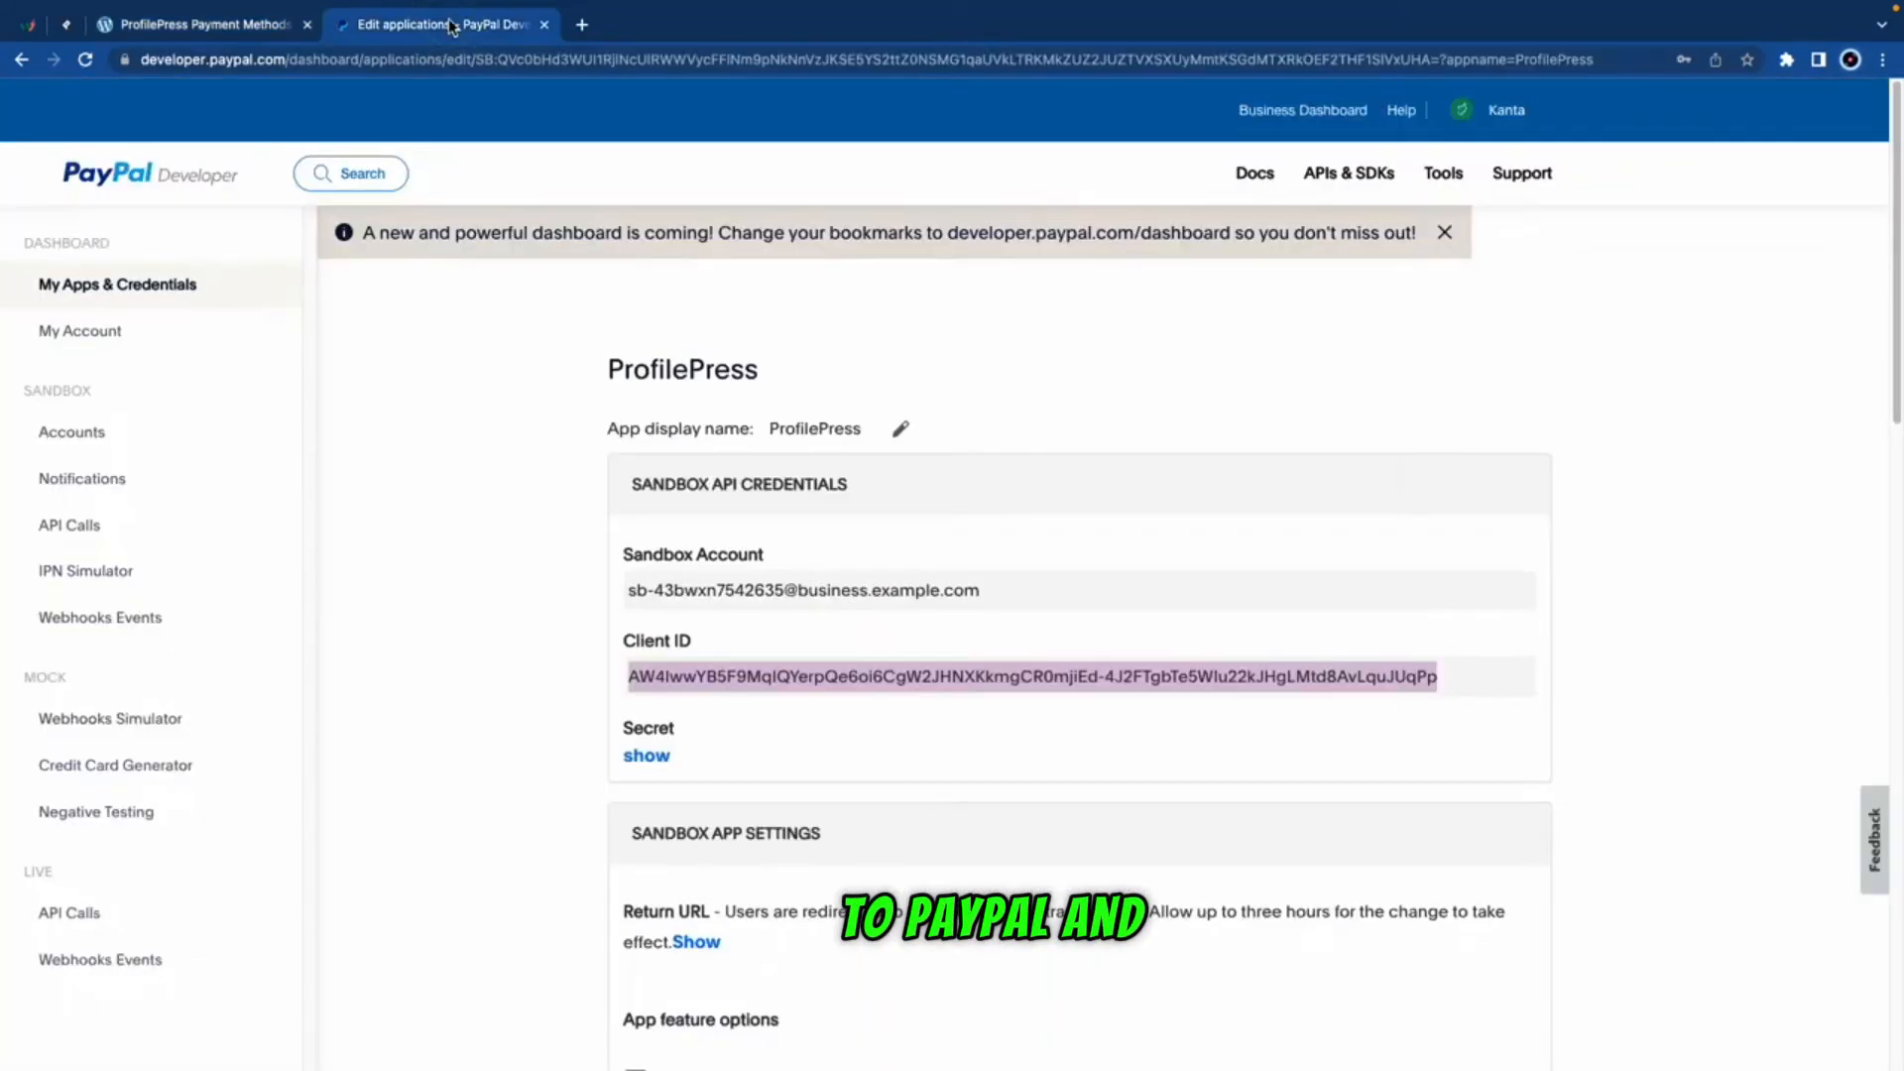
click(659, 759)
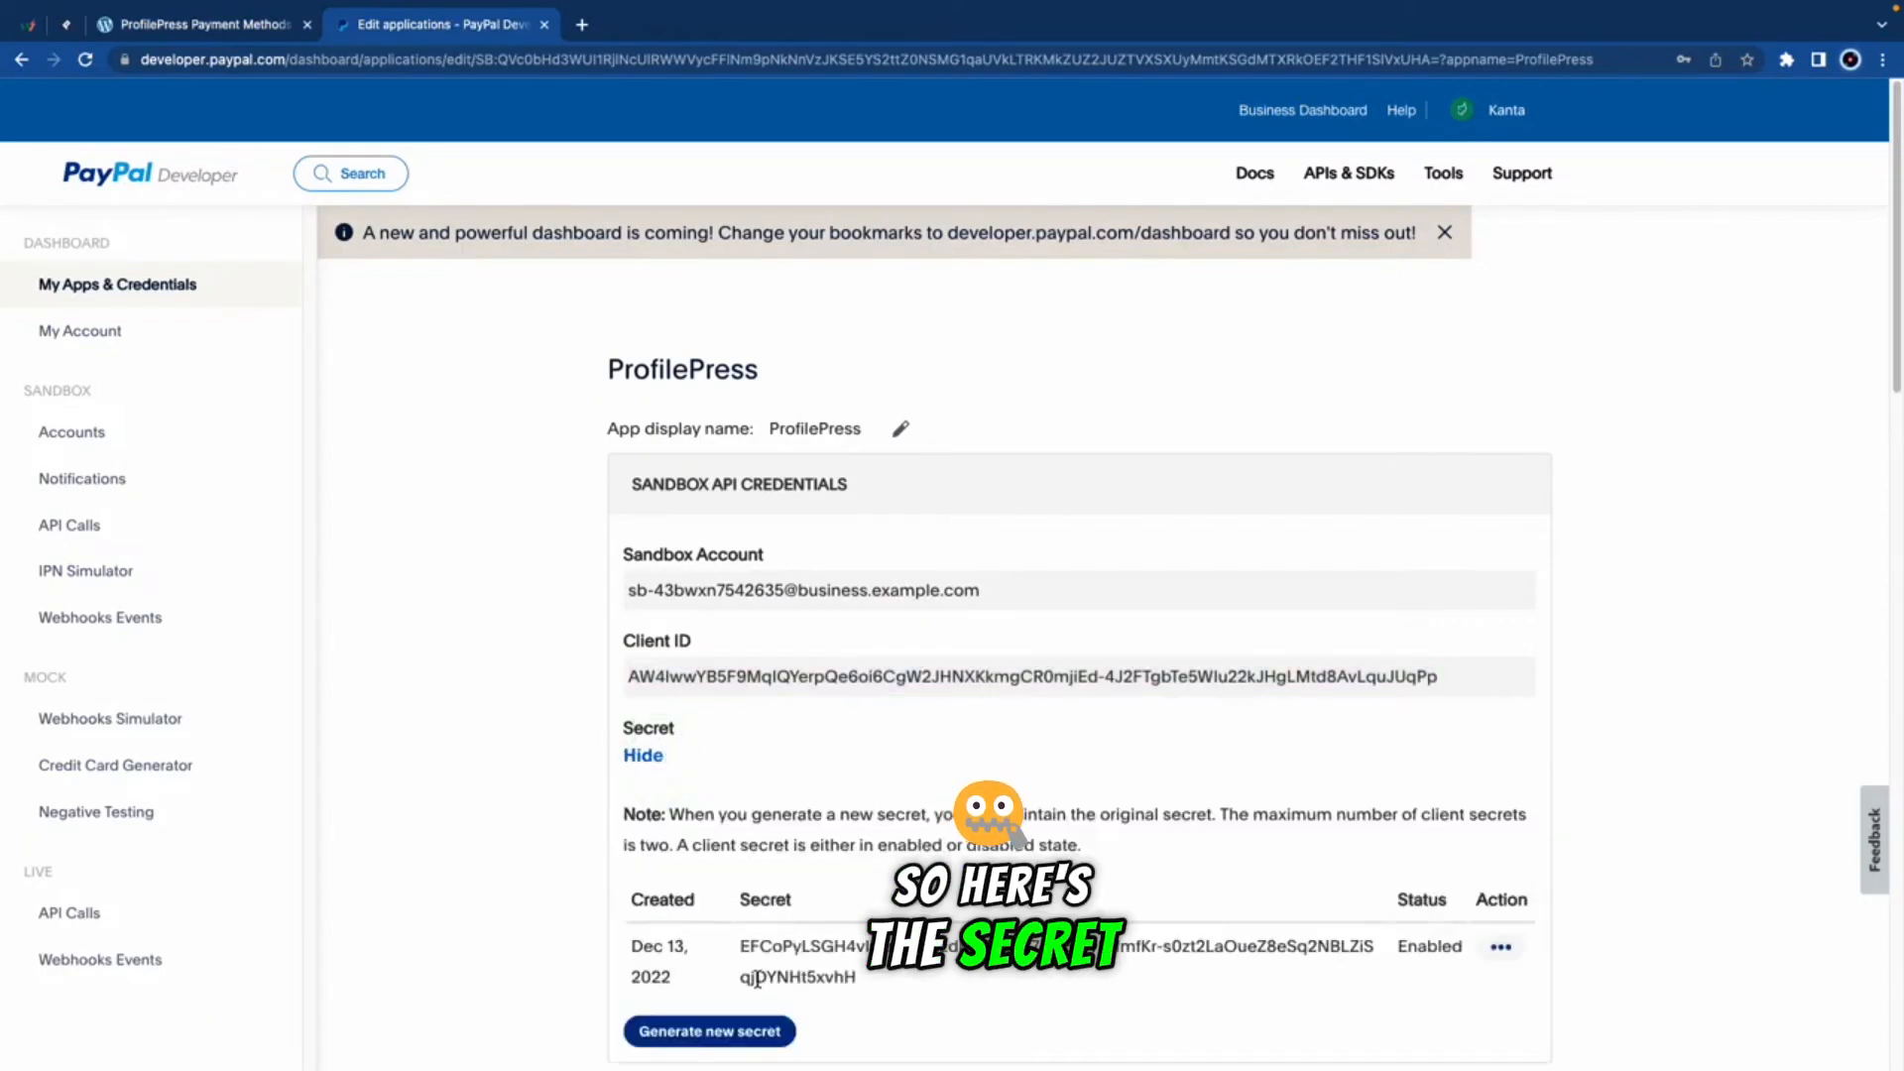
drag(740, 947, 836, 973)
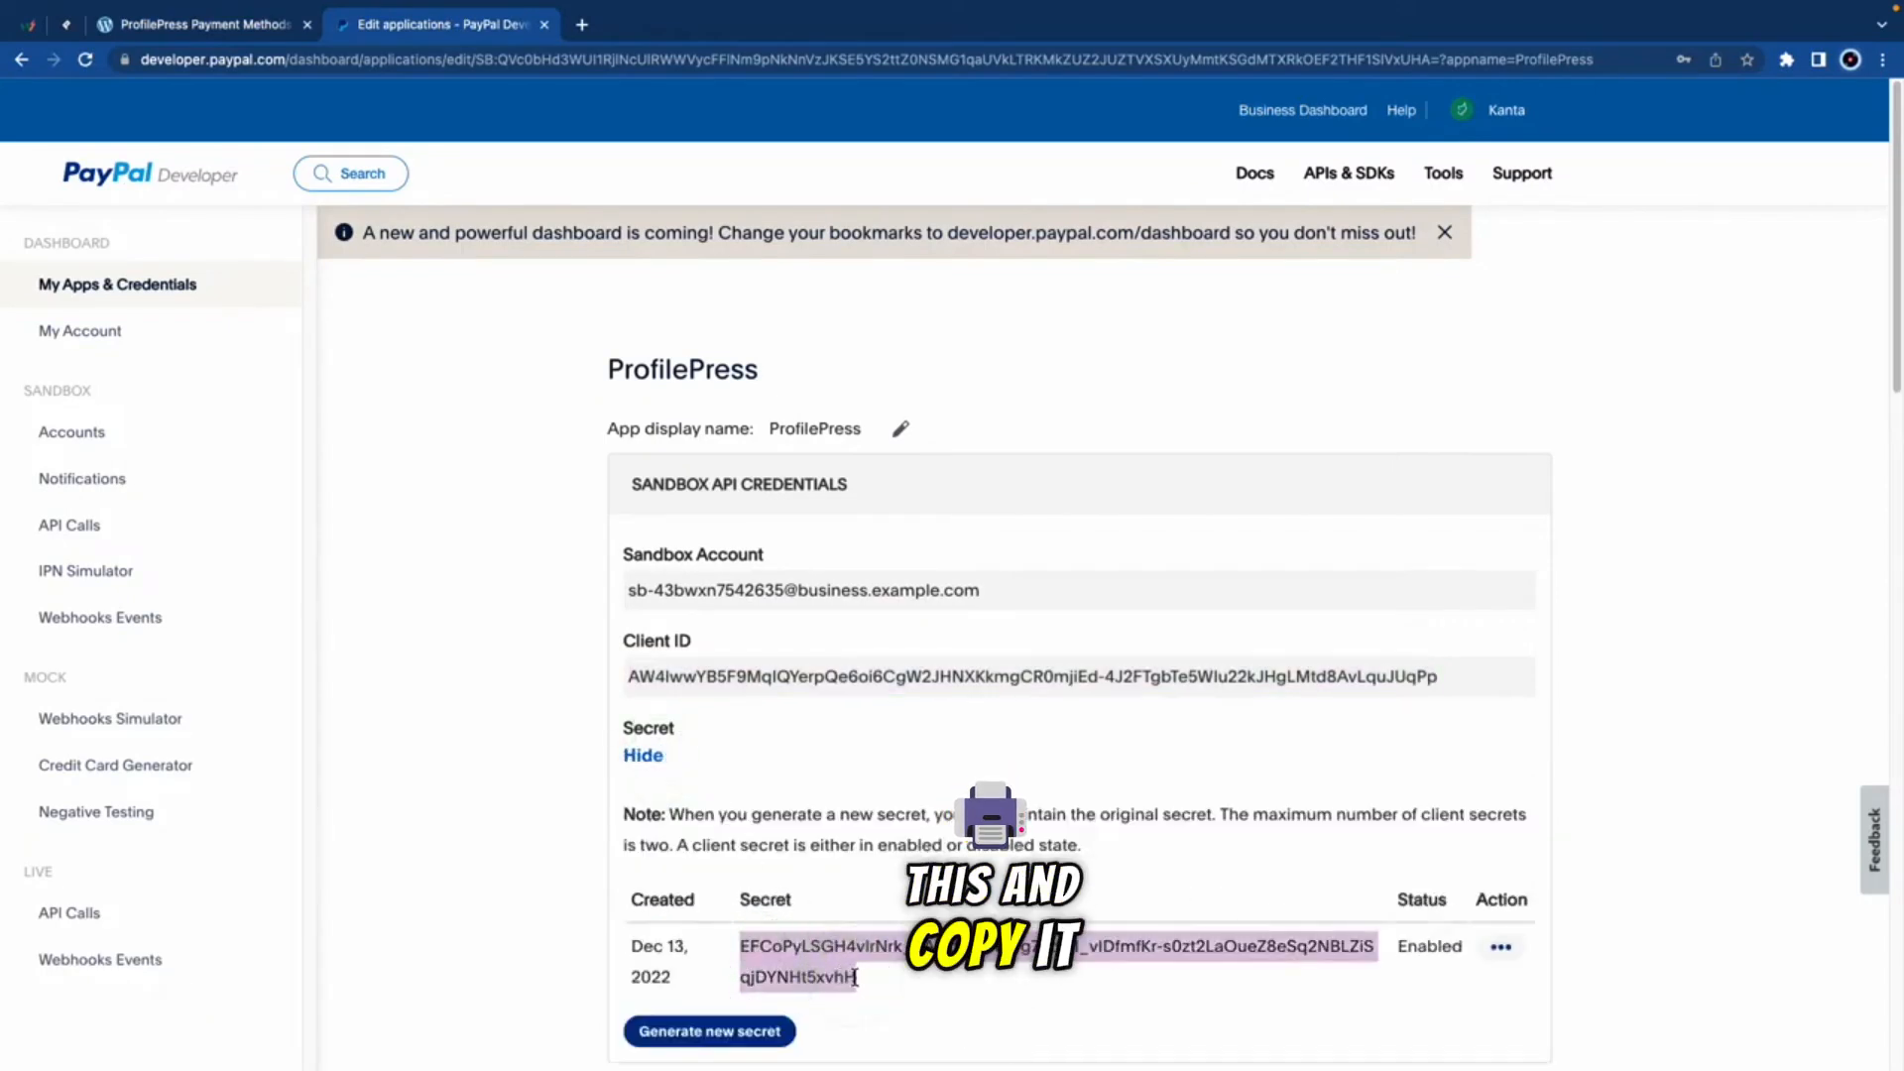
key(super+c)
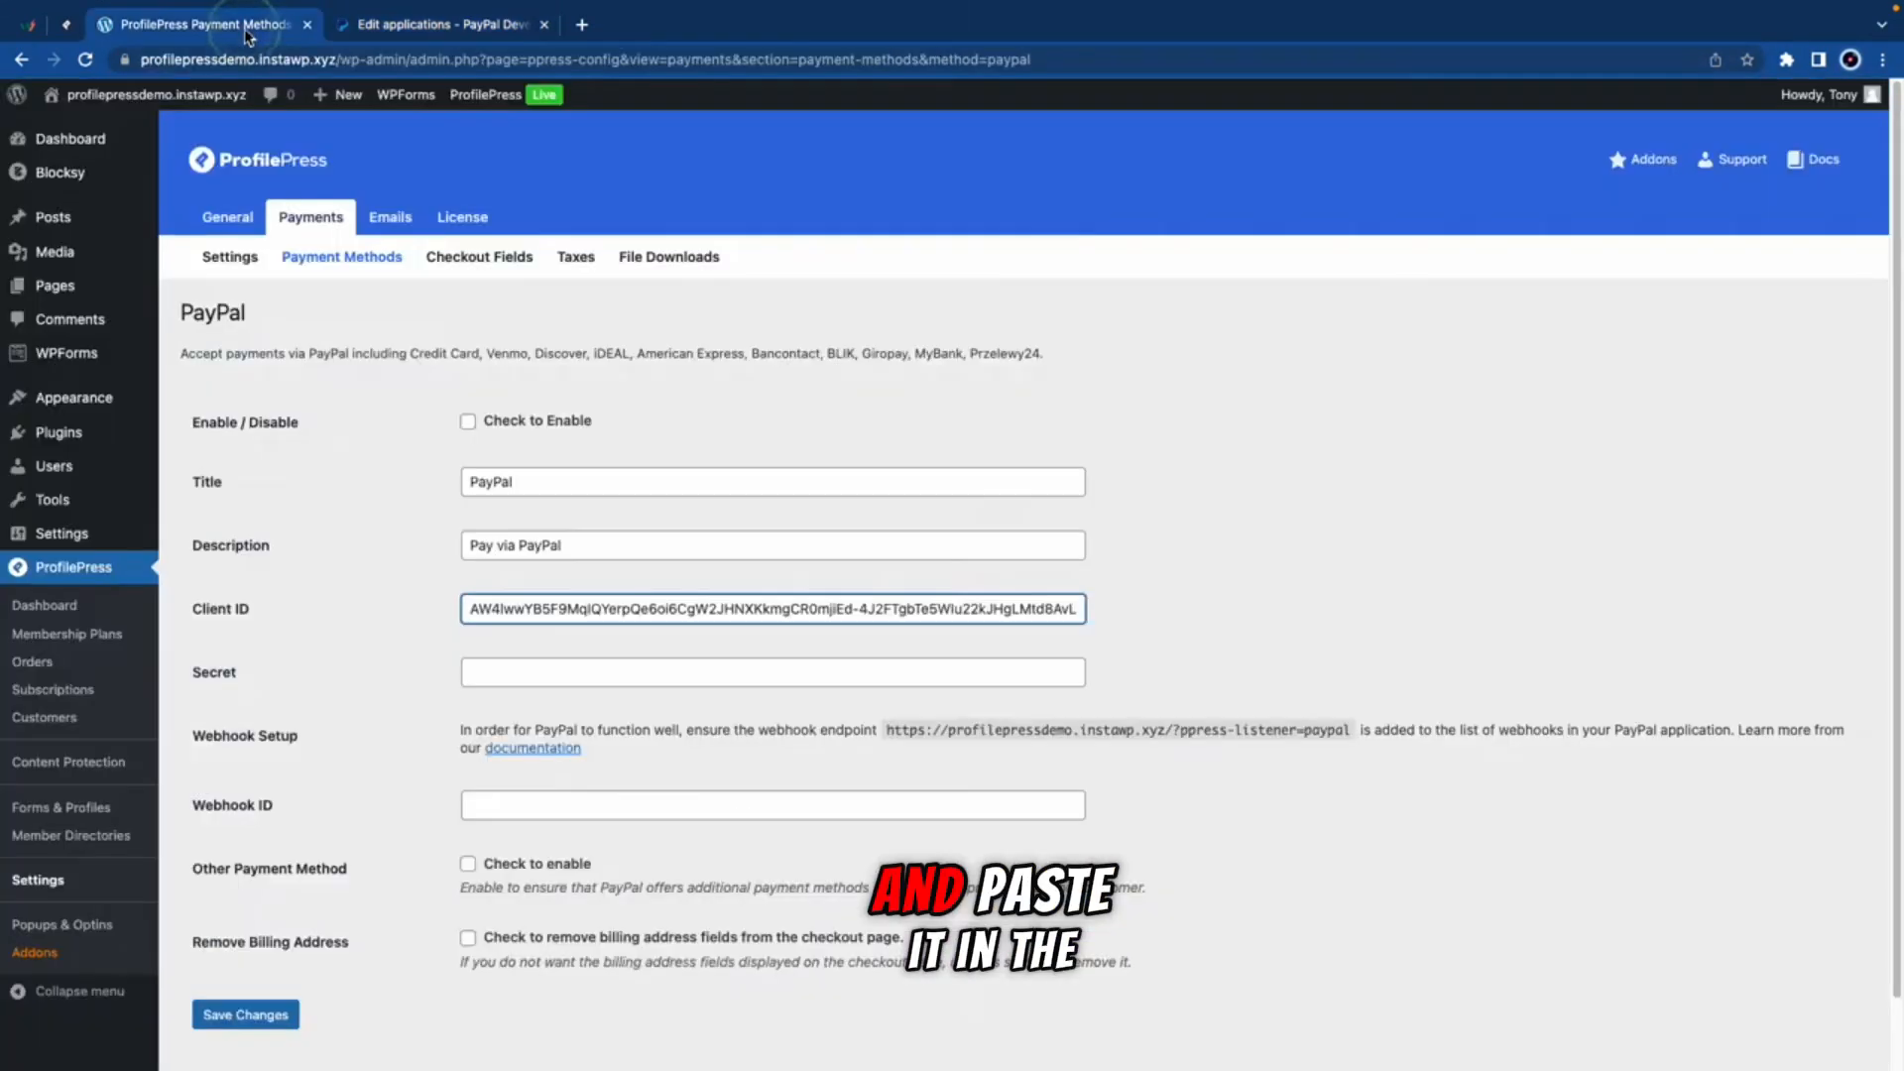
click(242, 25)
click(519, 674)
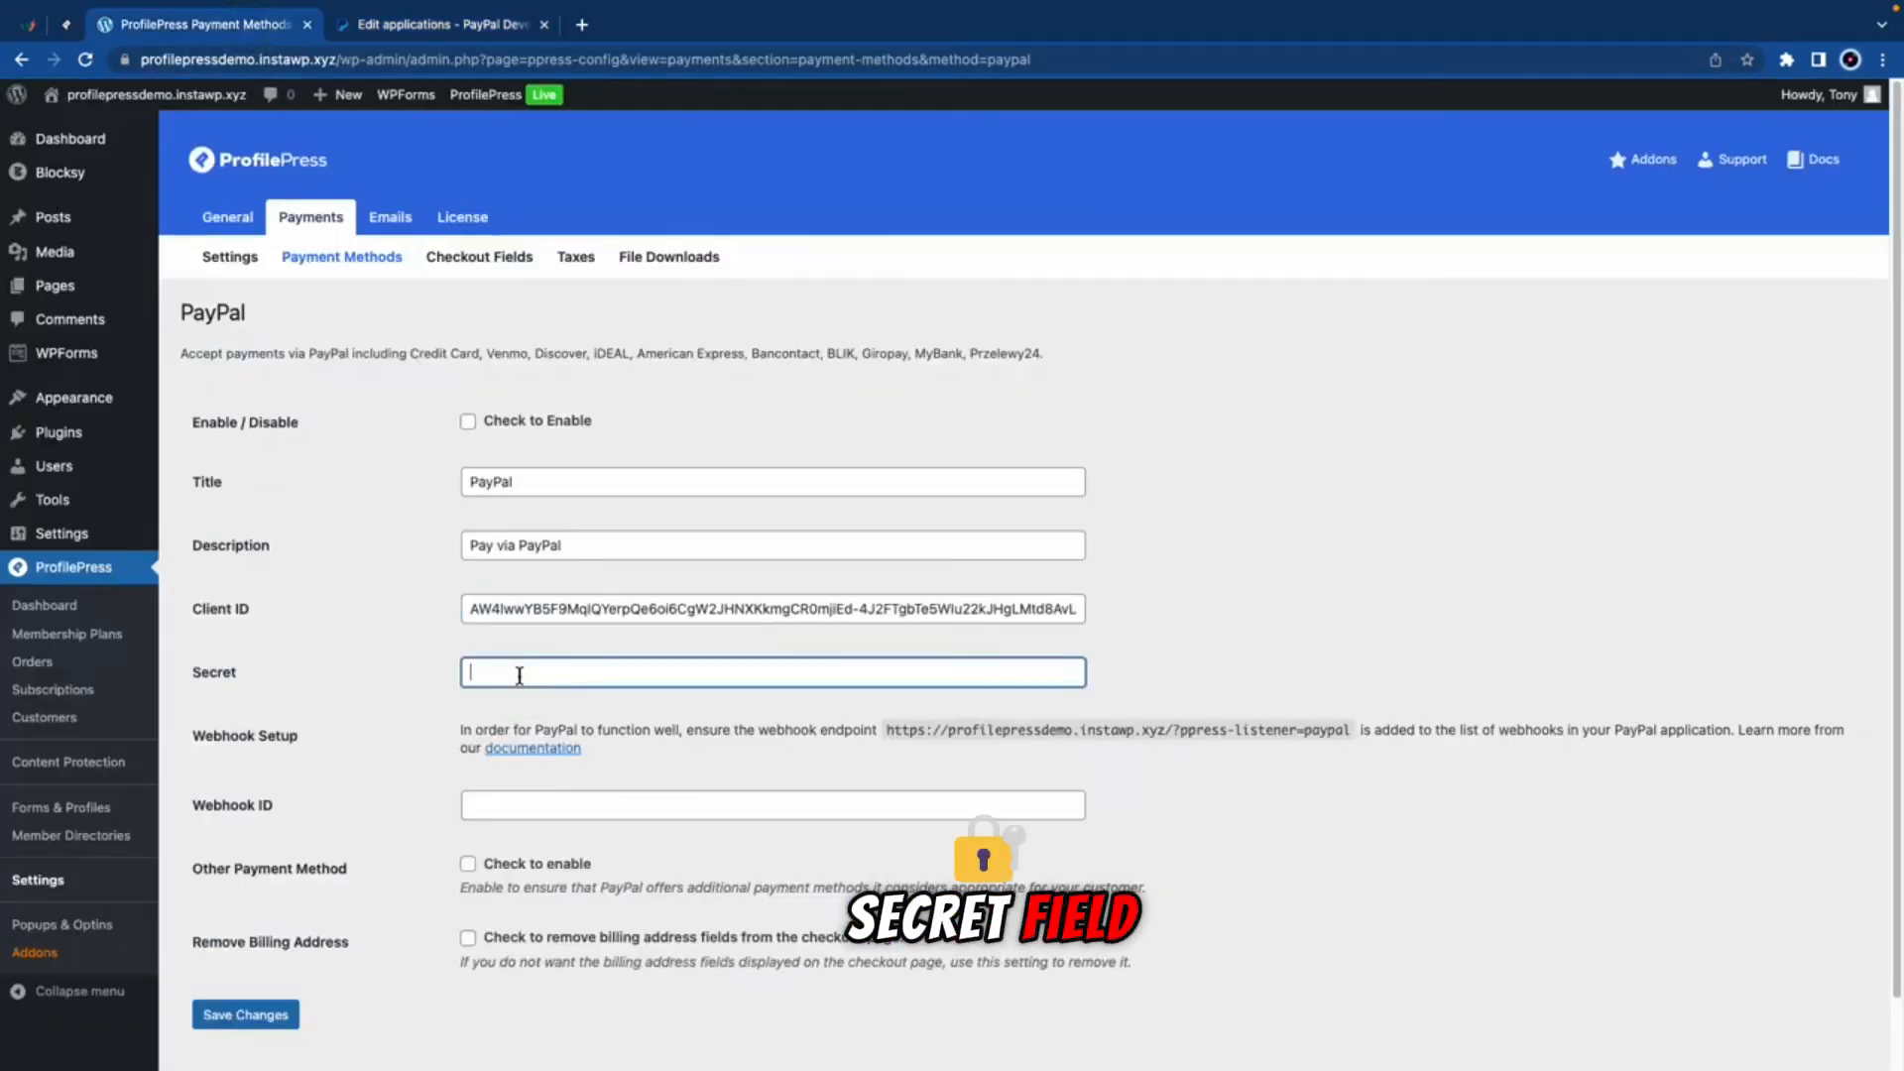
key(super+v)
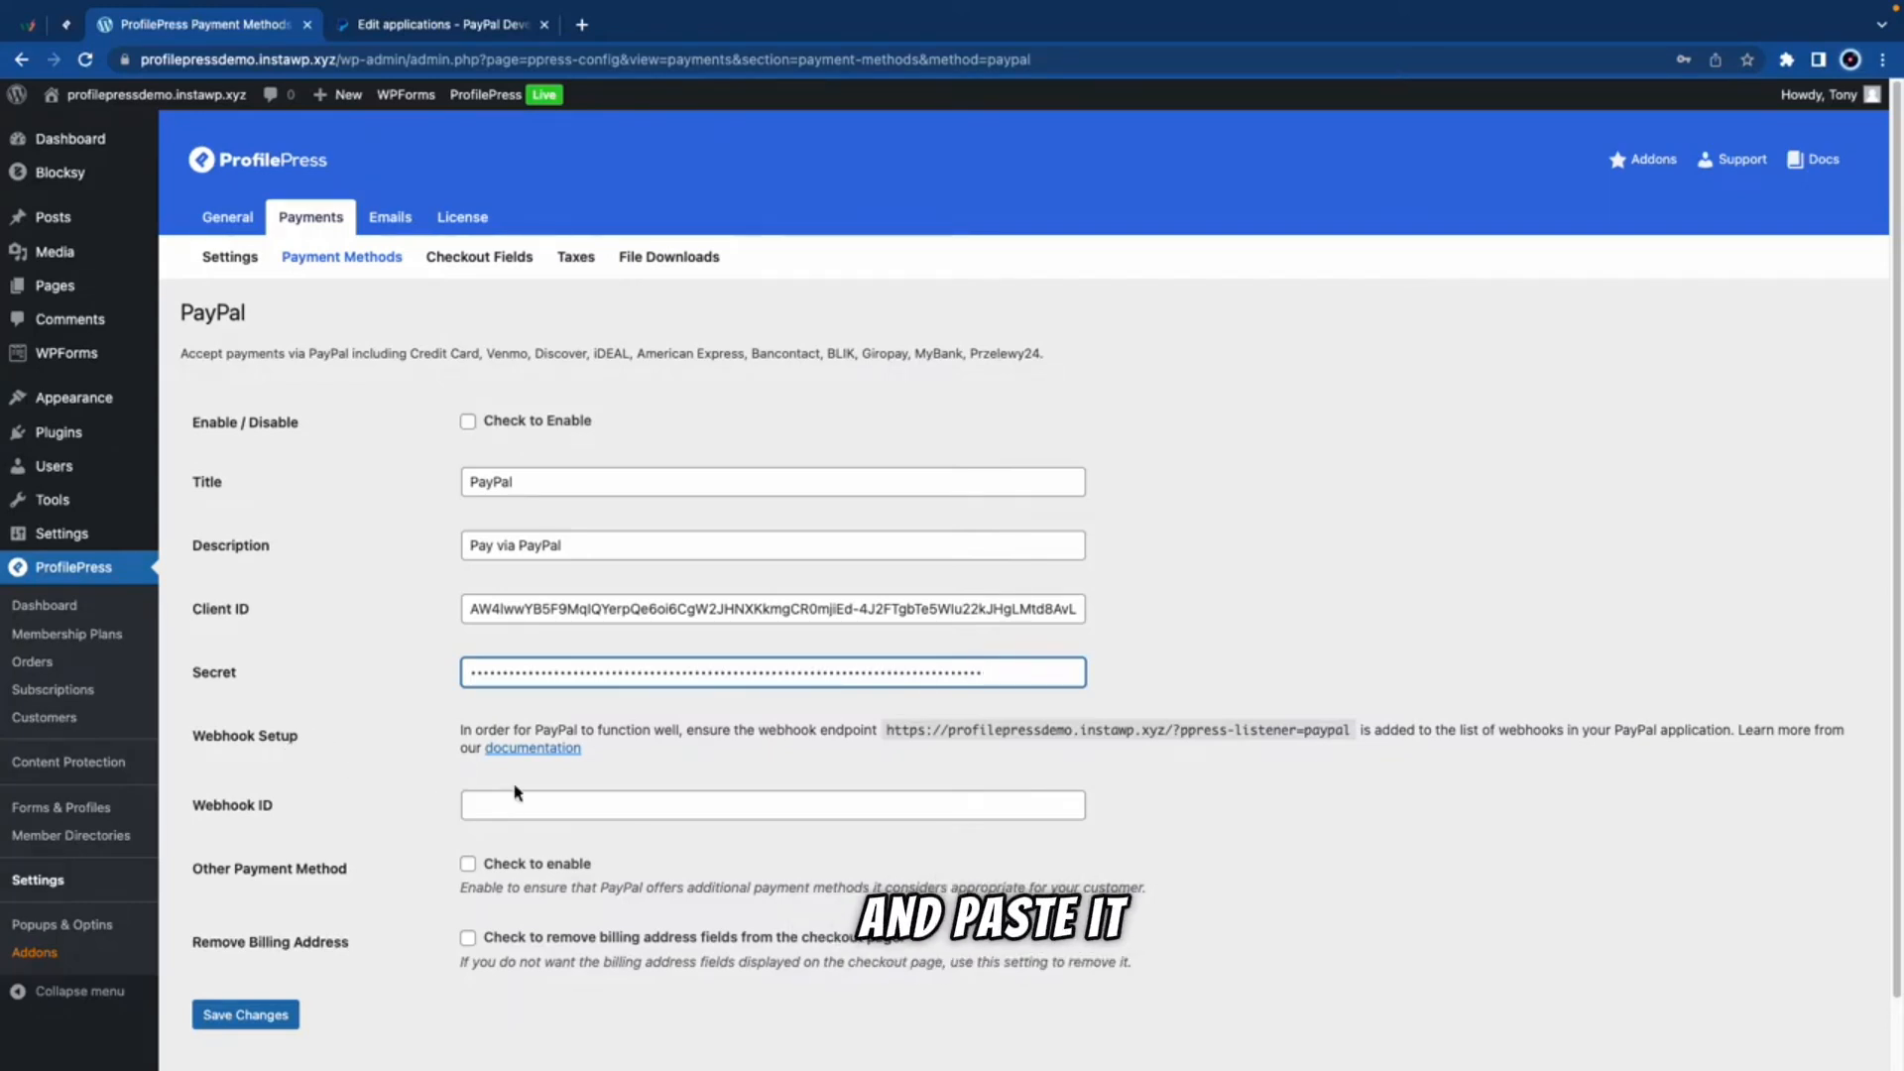
Step: Delete the existing webhook from the Sandbox Webhooks section of the ProfilePress app in PayPal Developer
click(450, 30)
scroll(776, 740, down, 6)
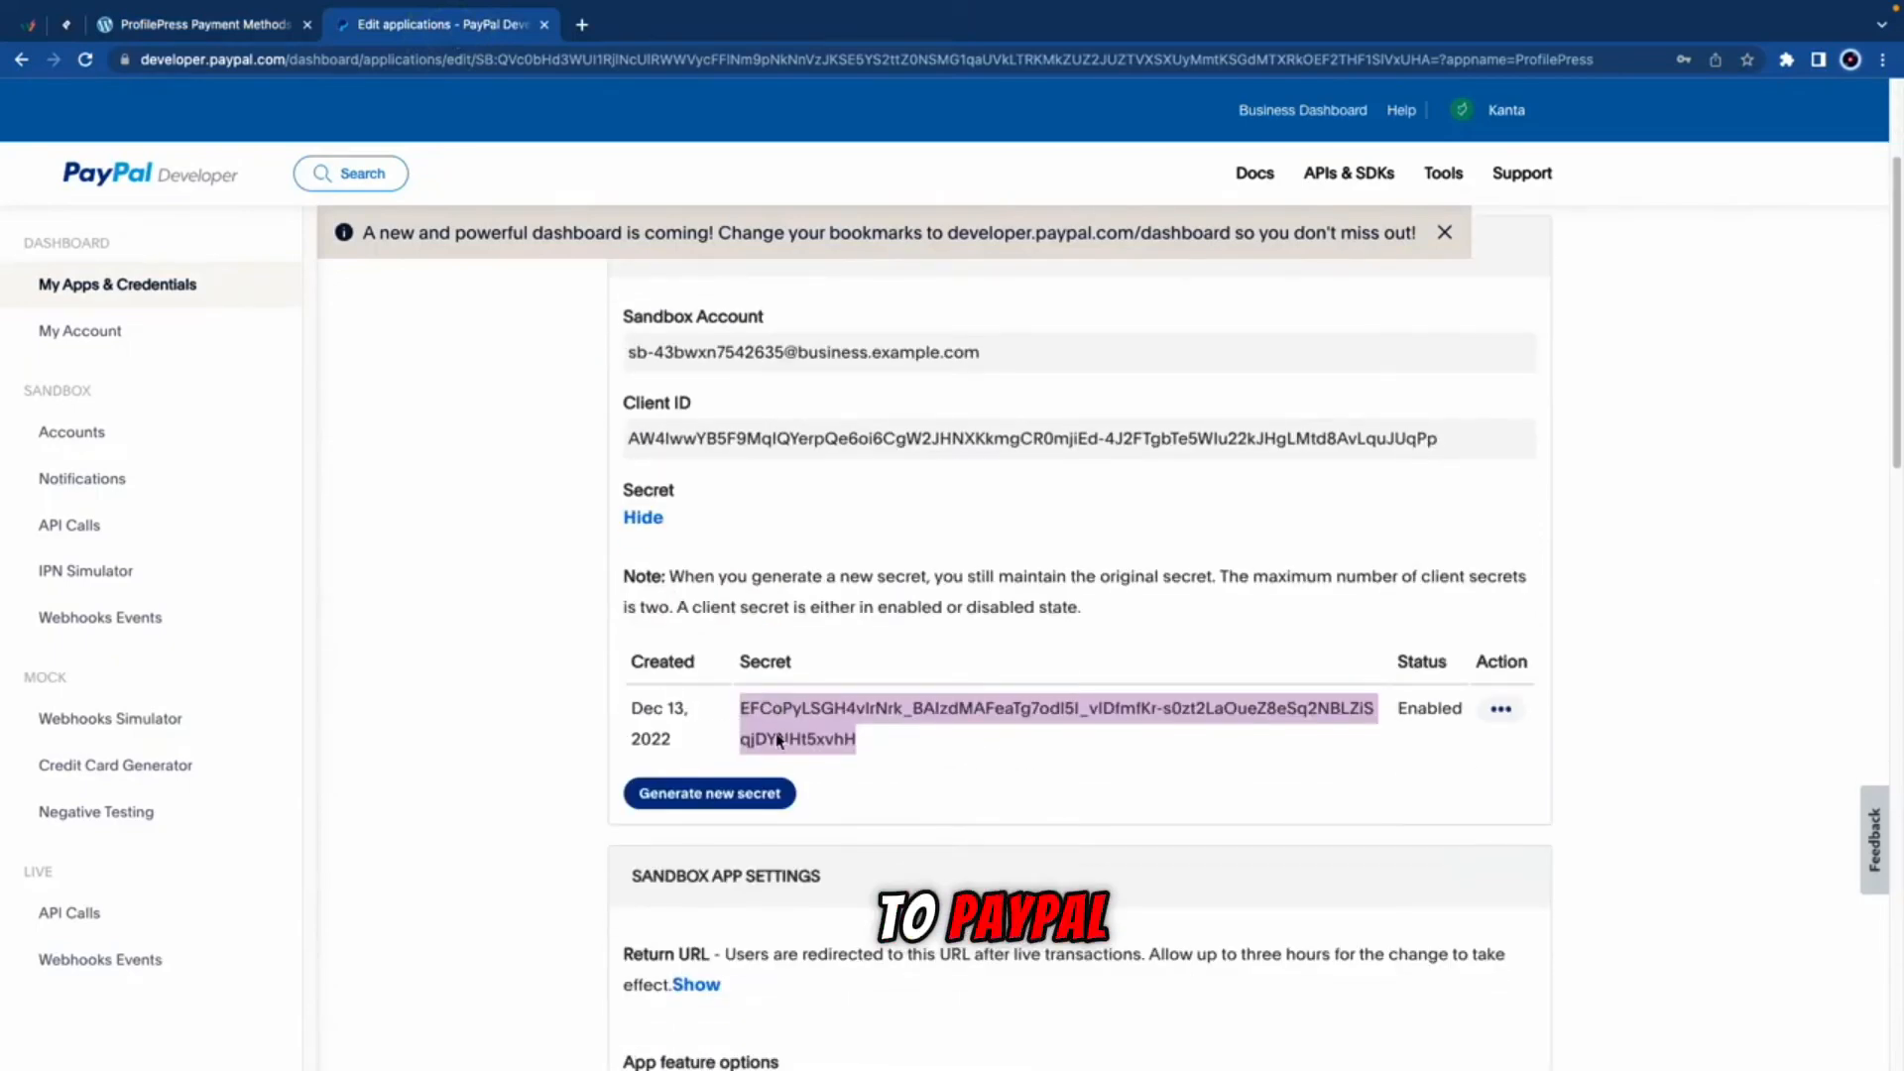
scroll(776, 739, down, 7)
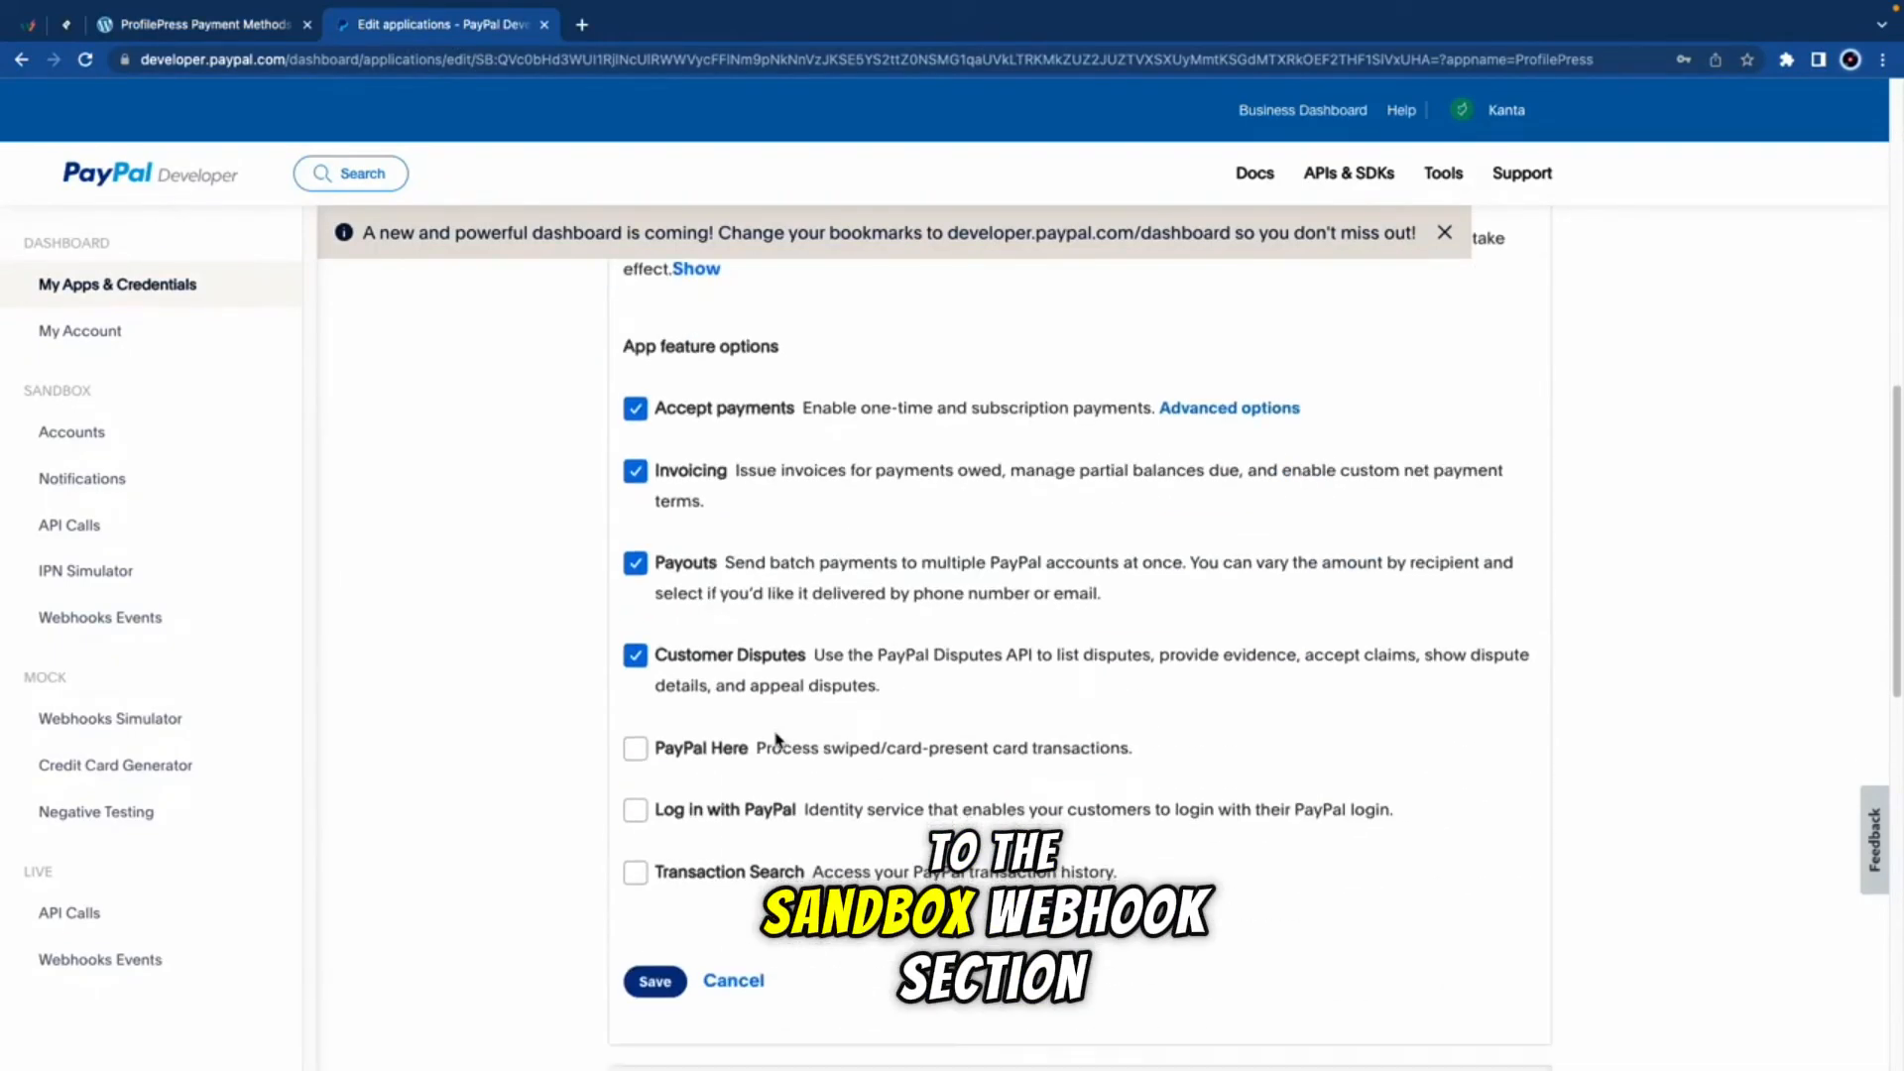
scroll(776, 740, down, 2)
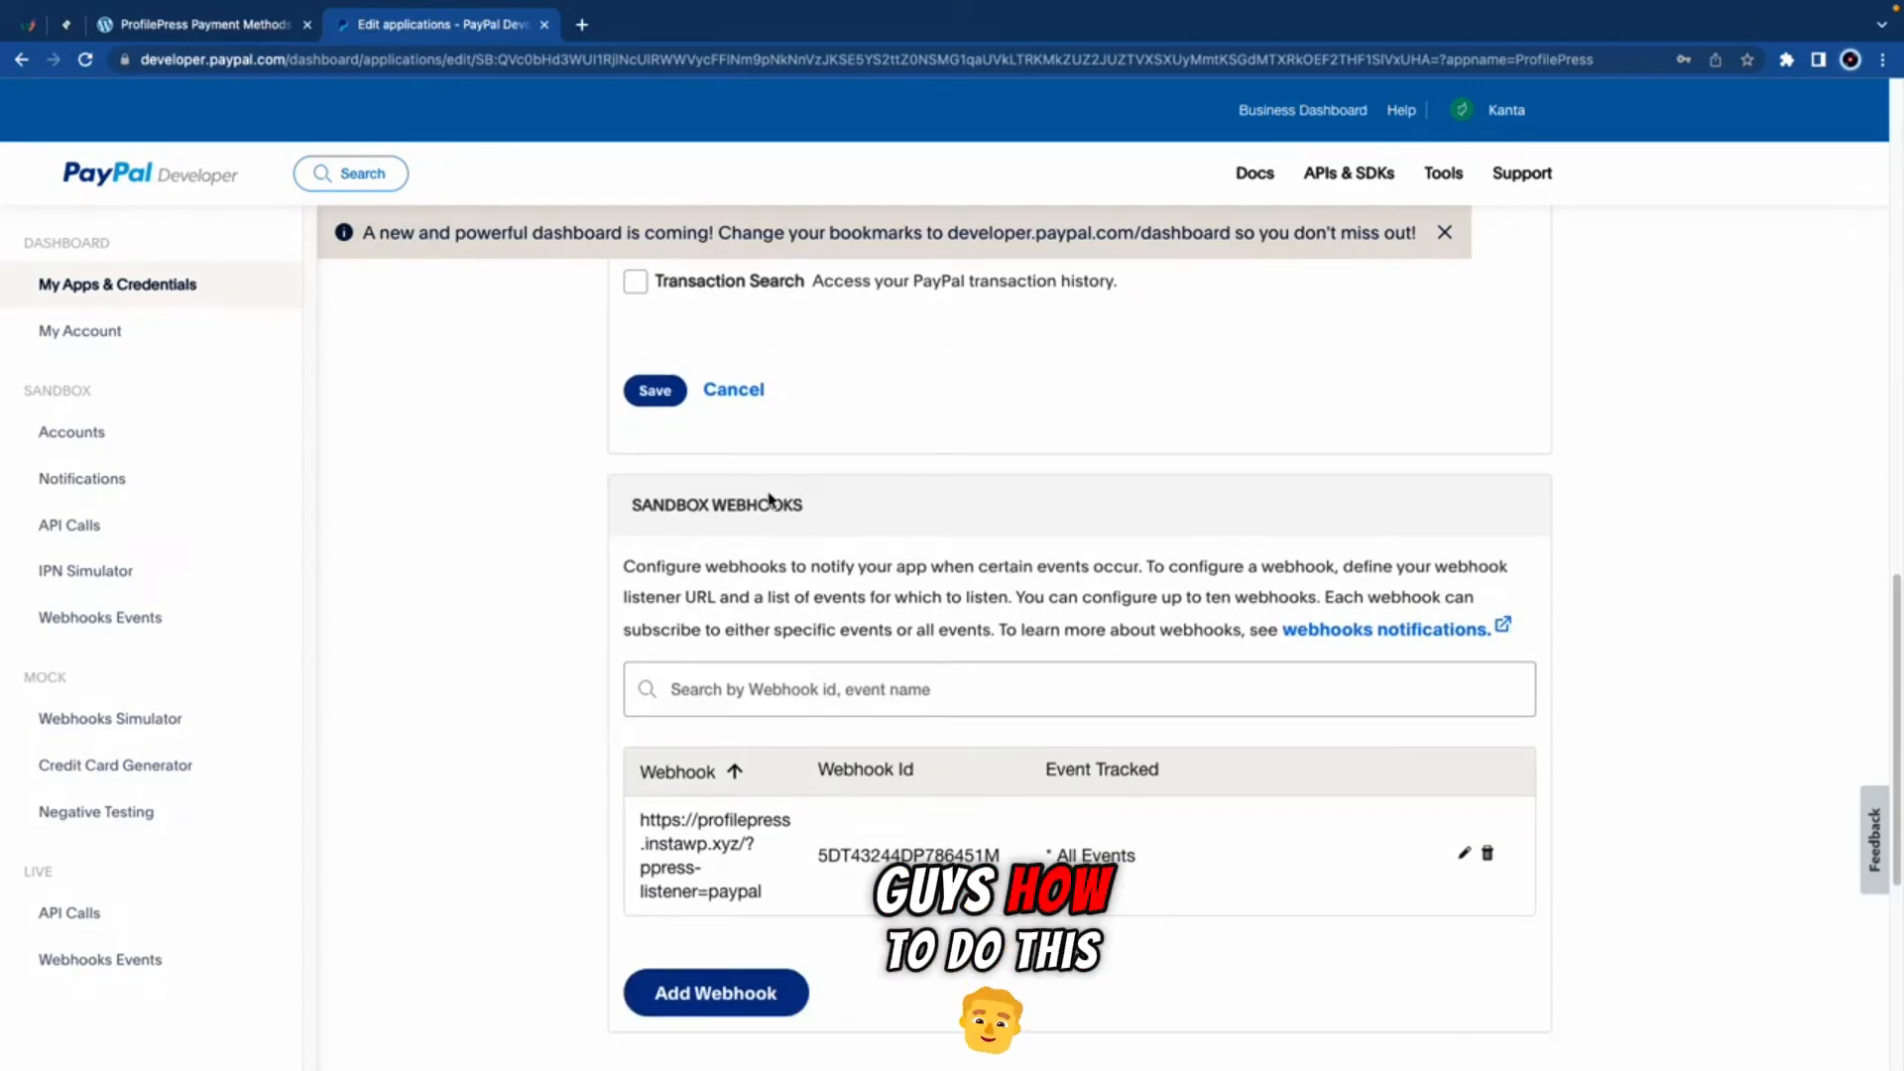
click(1488, 858)
click(872, 794)
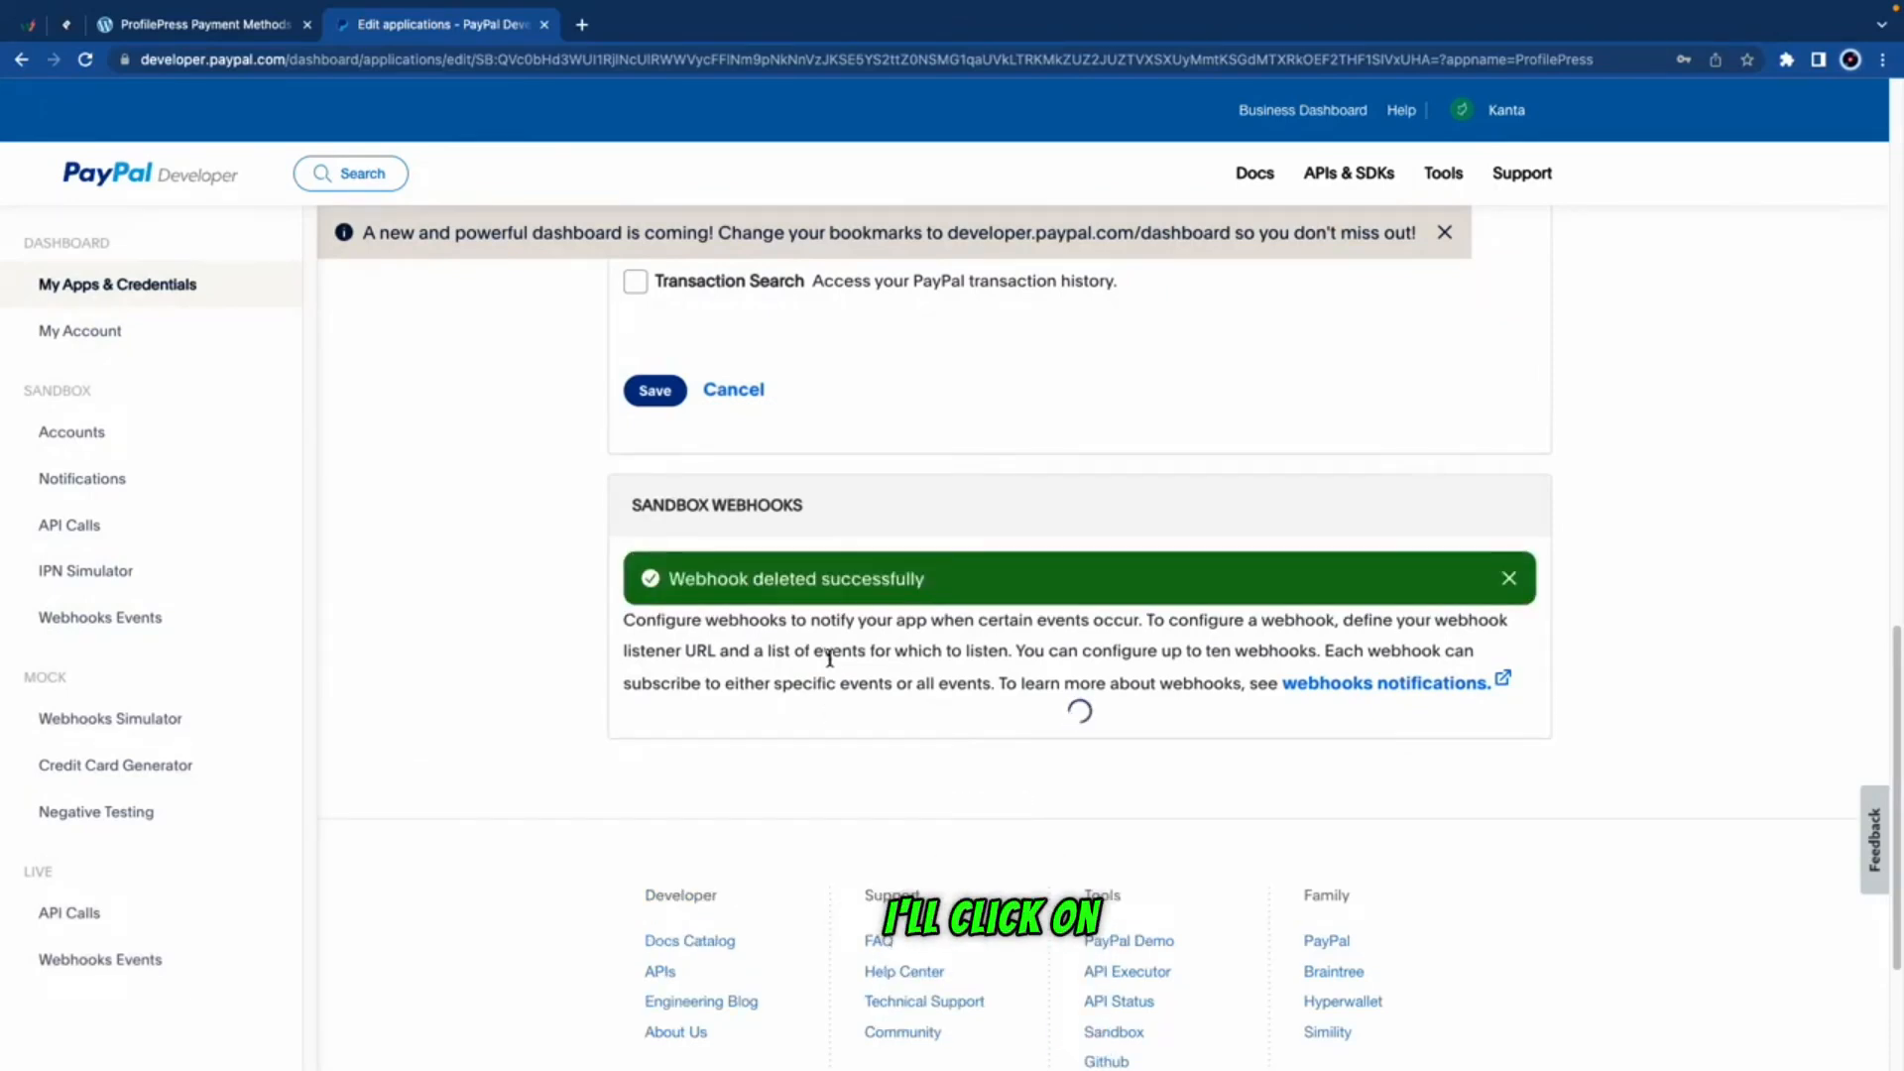
click(742, 870)
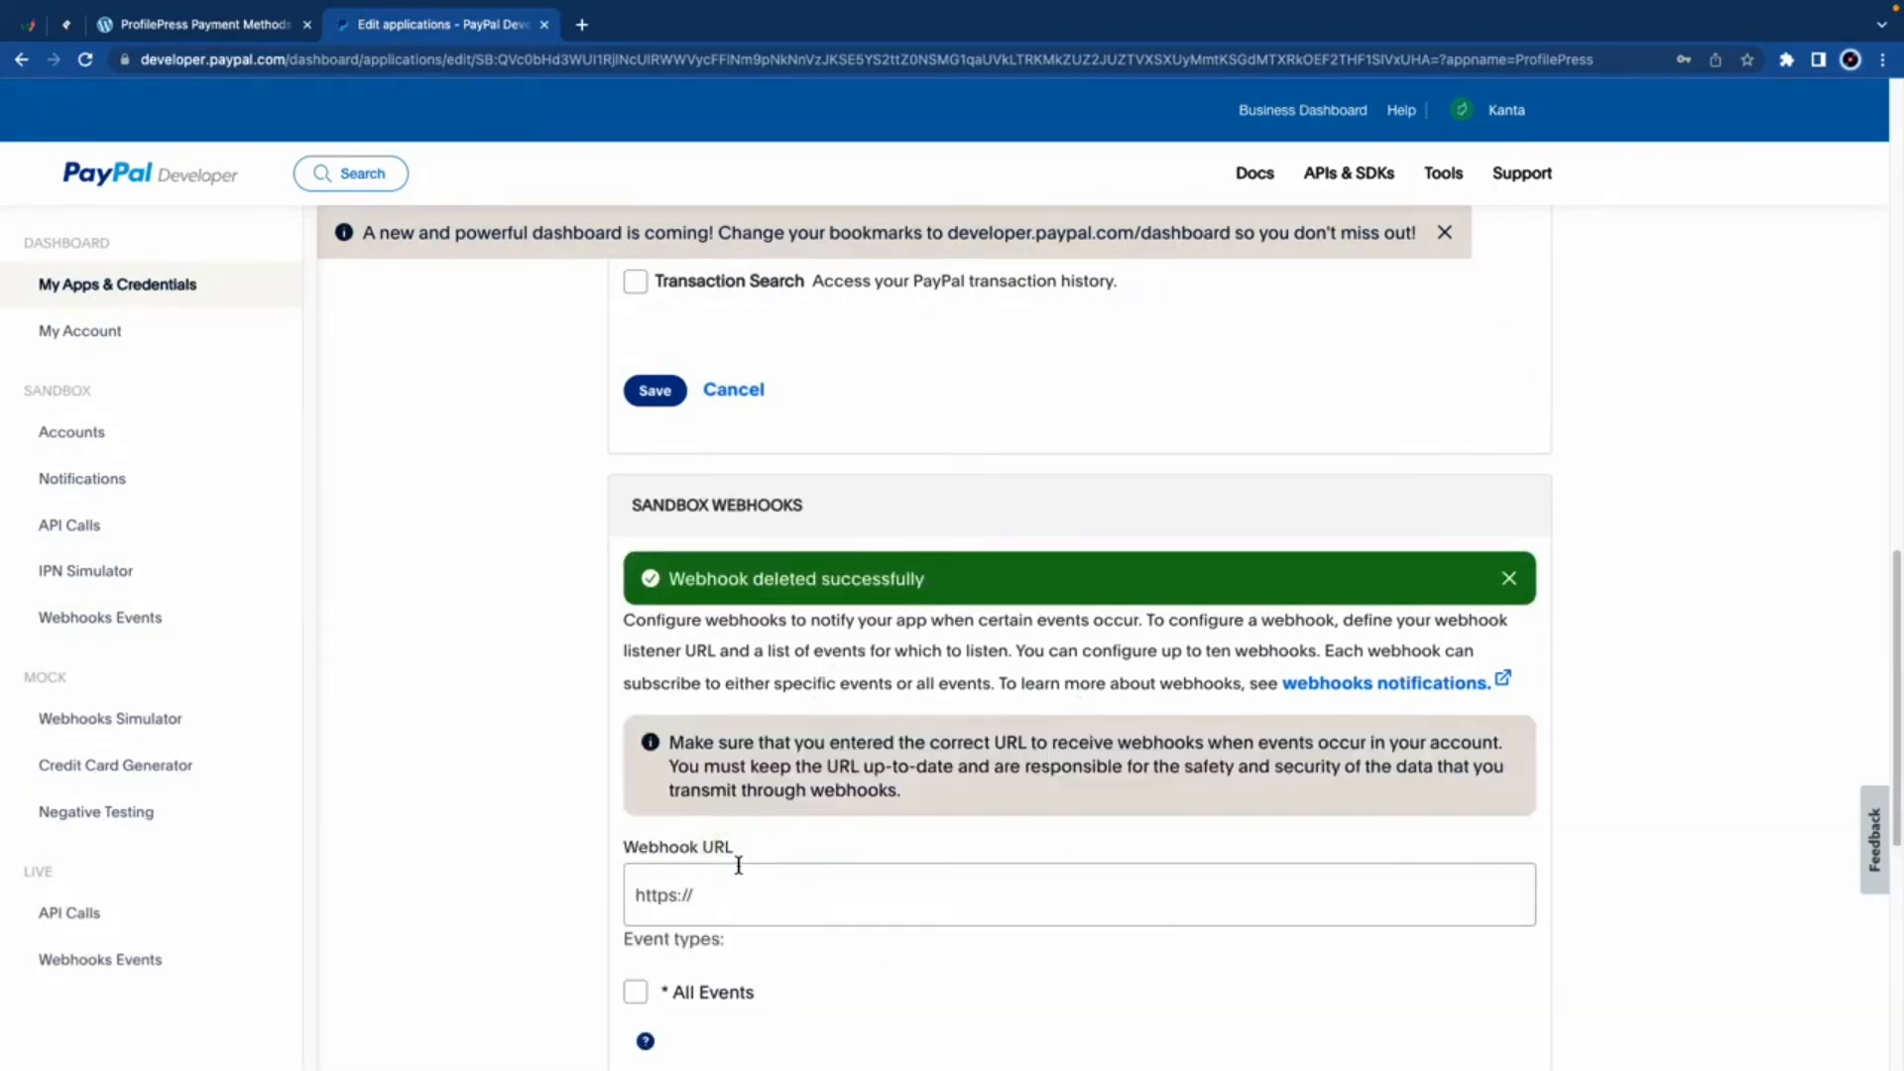
scroll(737, 813, down, 2)
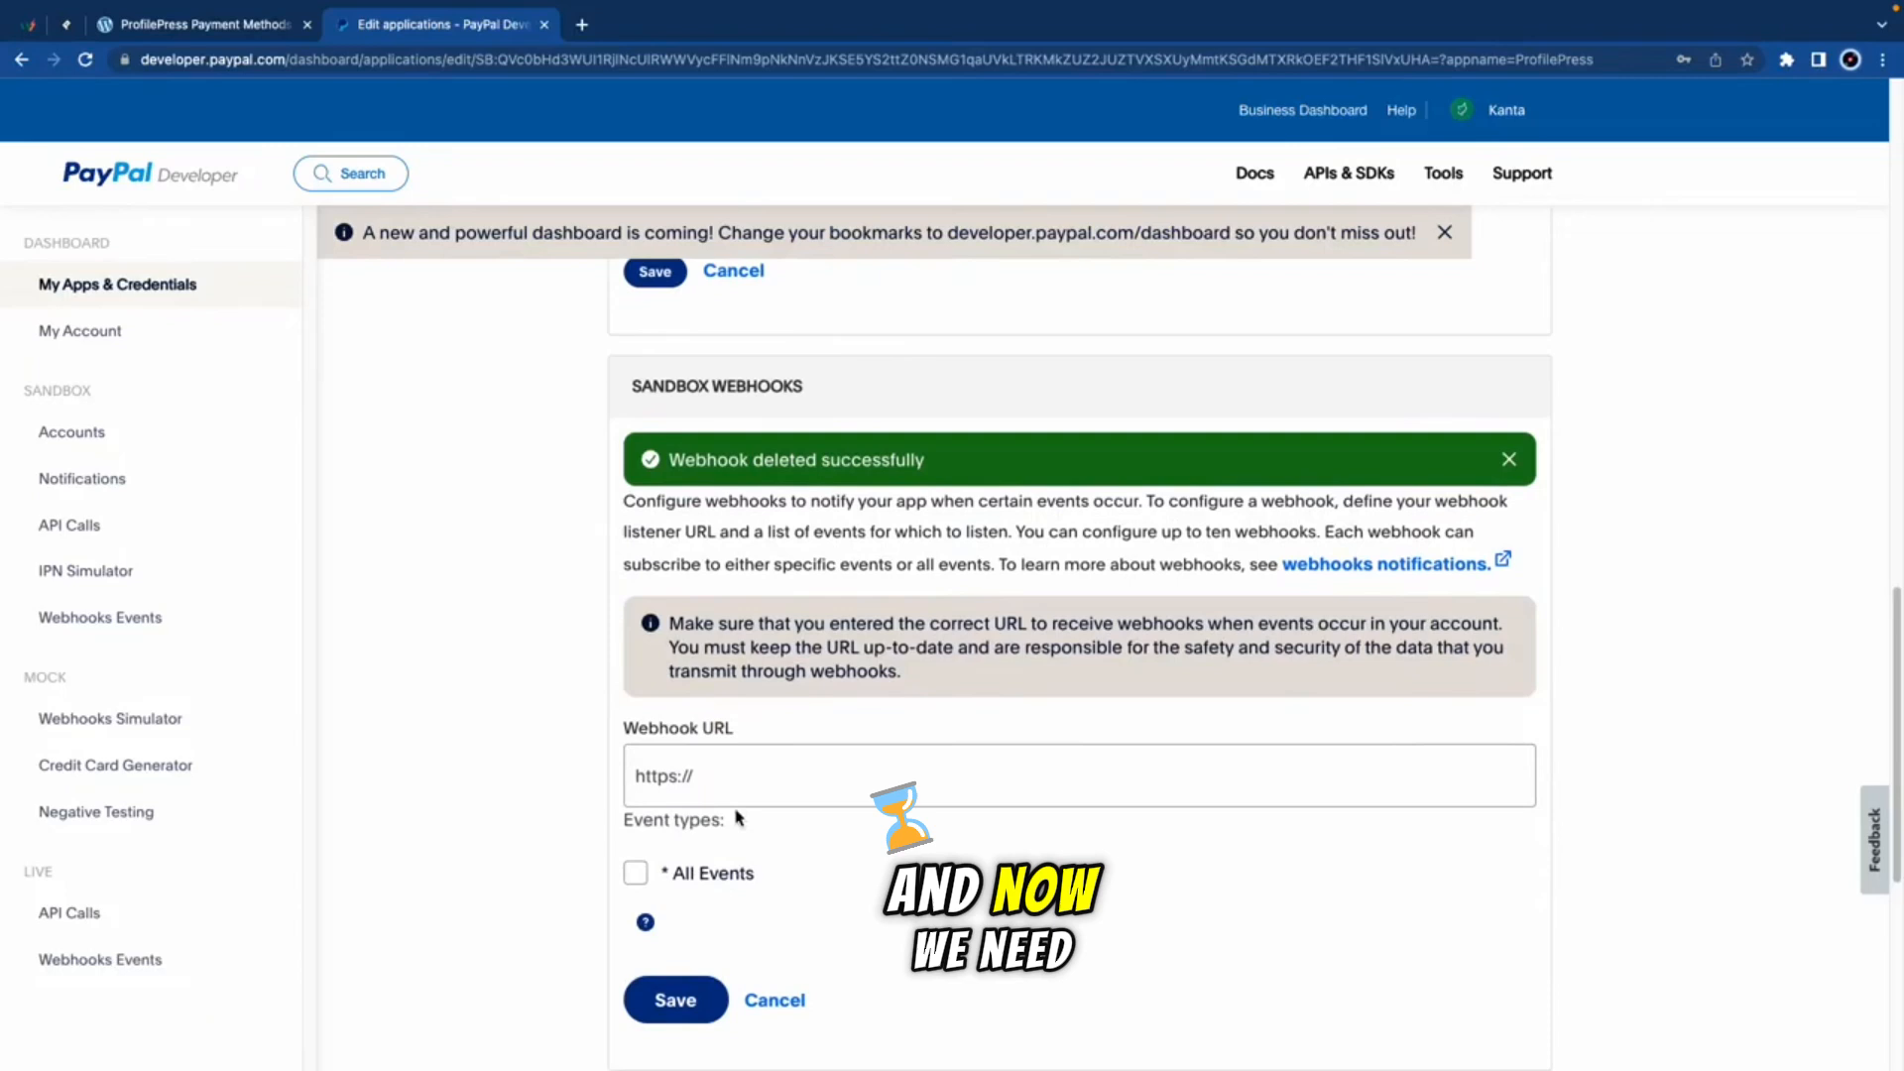
click(224, 30)
drag(885, 730, 1338, 730)
right_click(1337, 730)
click(1353, 771)
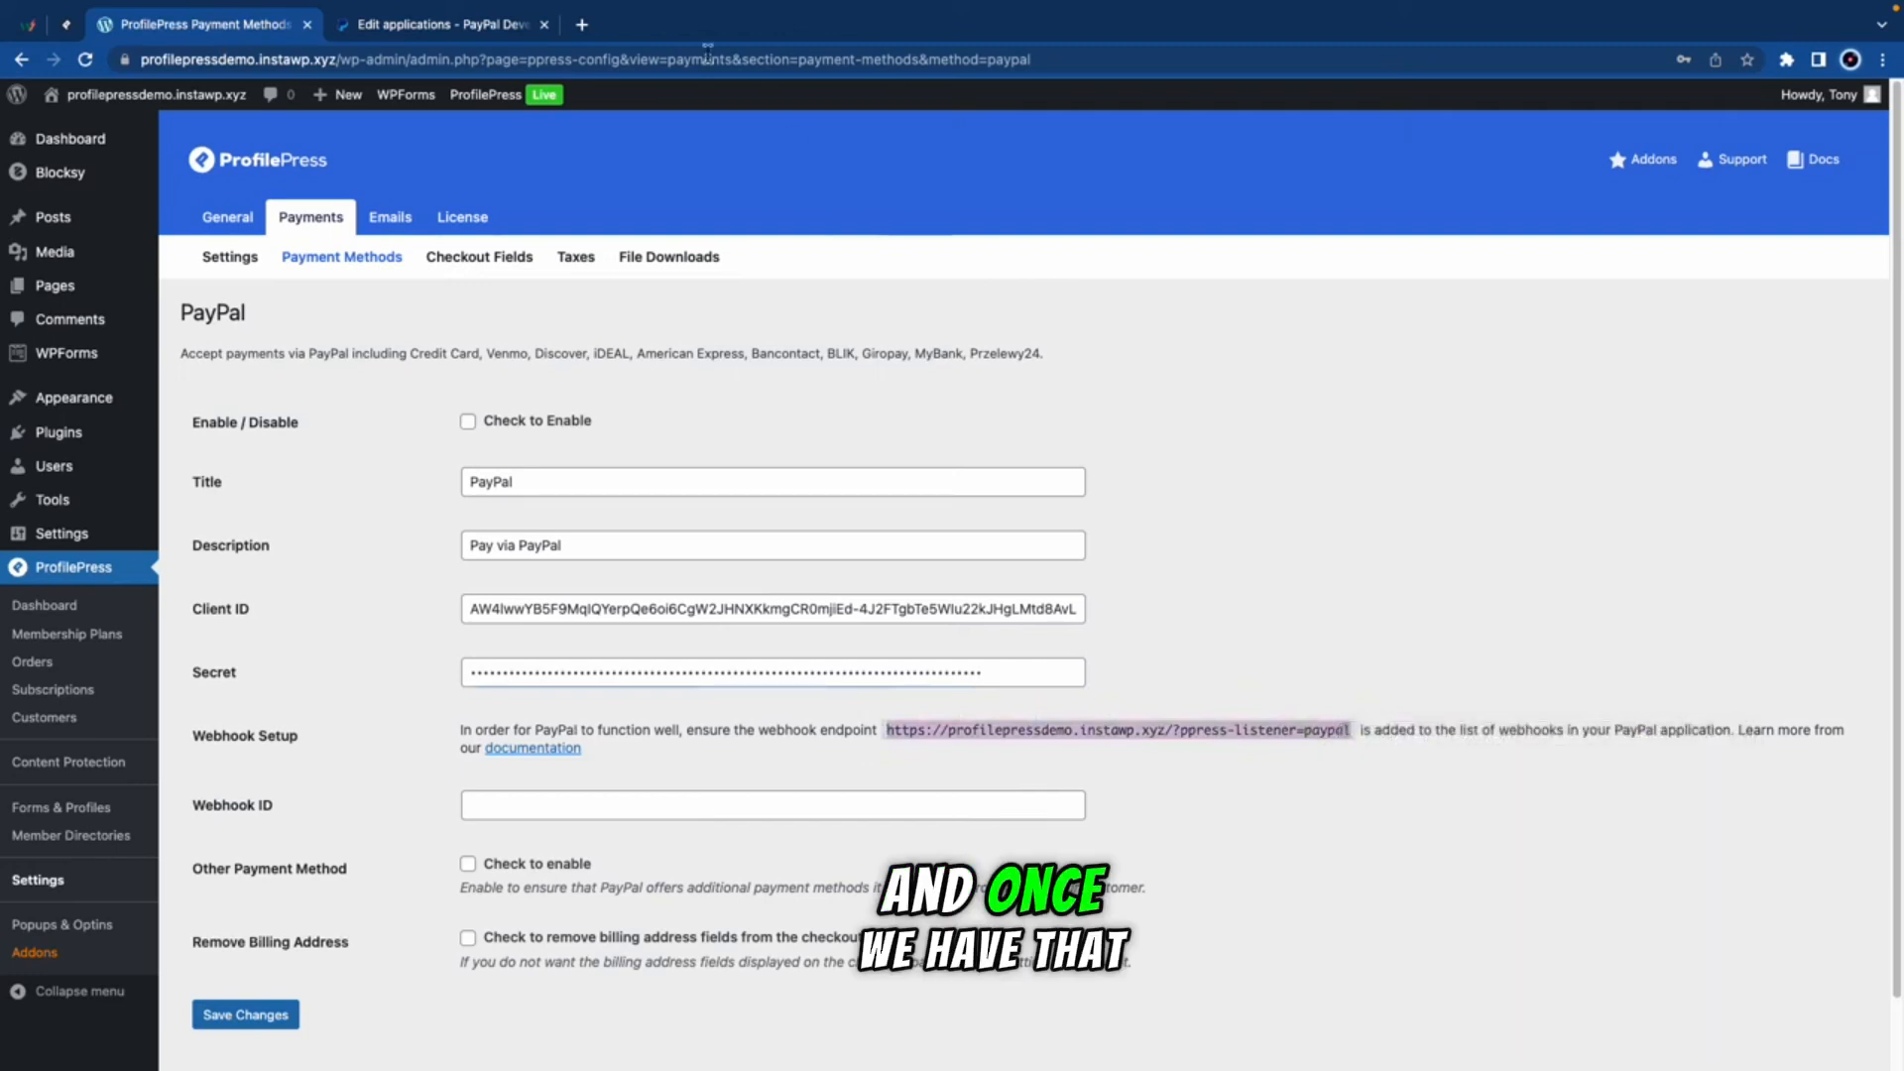
click(436, 24)
click(743, 784)
right_click(744, 779)
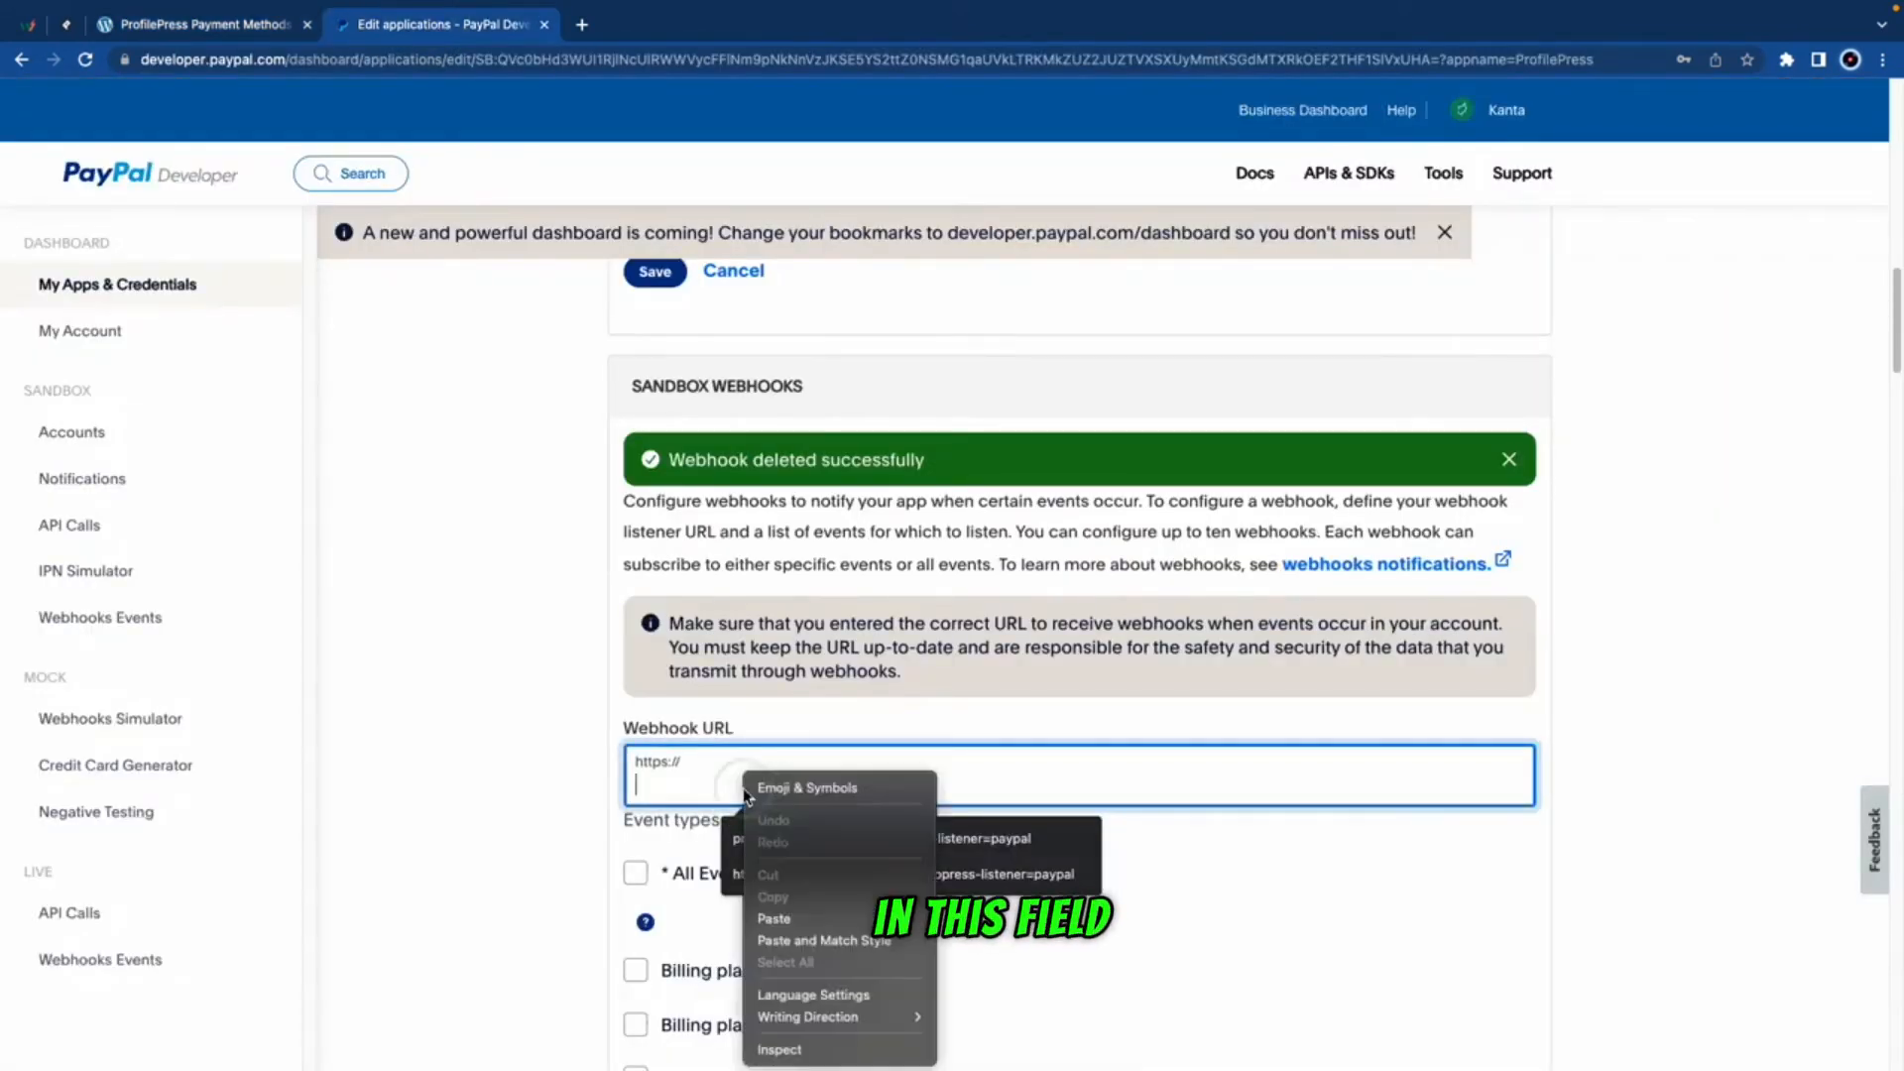
click(795, 918)
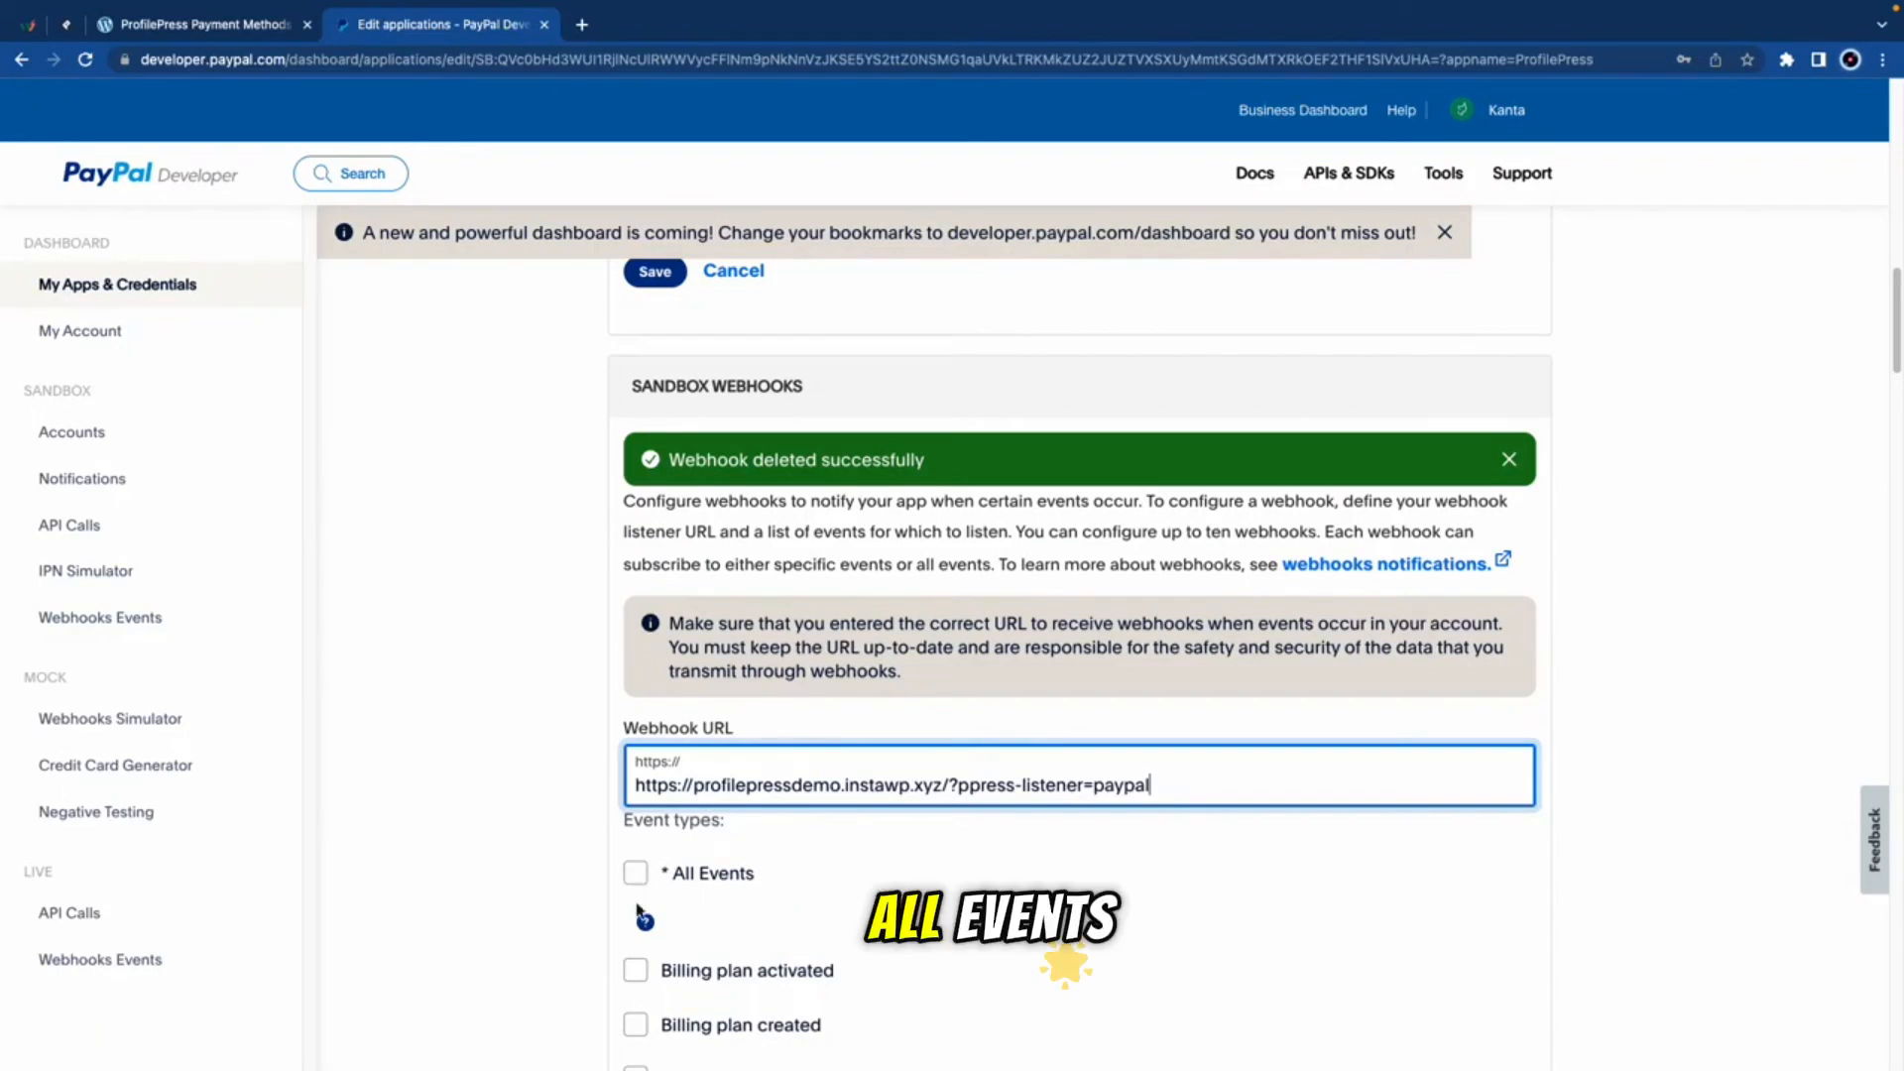
Step: Subscribe the new sandbox webhook to all event types and save it
scroll(643, 997, down, 5)
scroll(641, 952, up, 4)
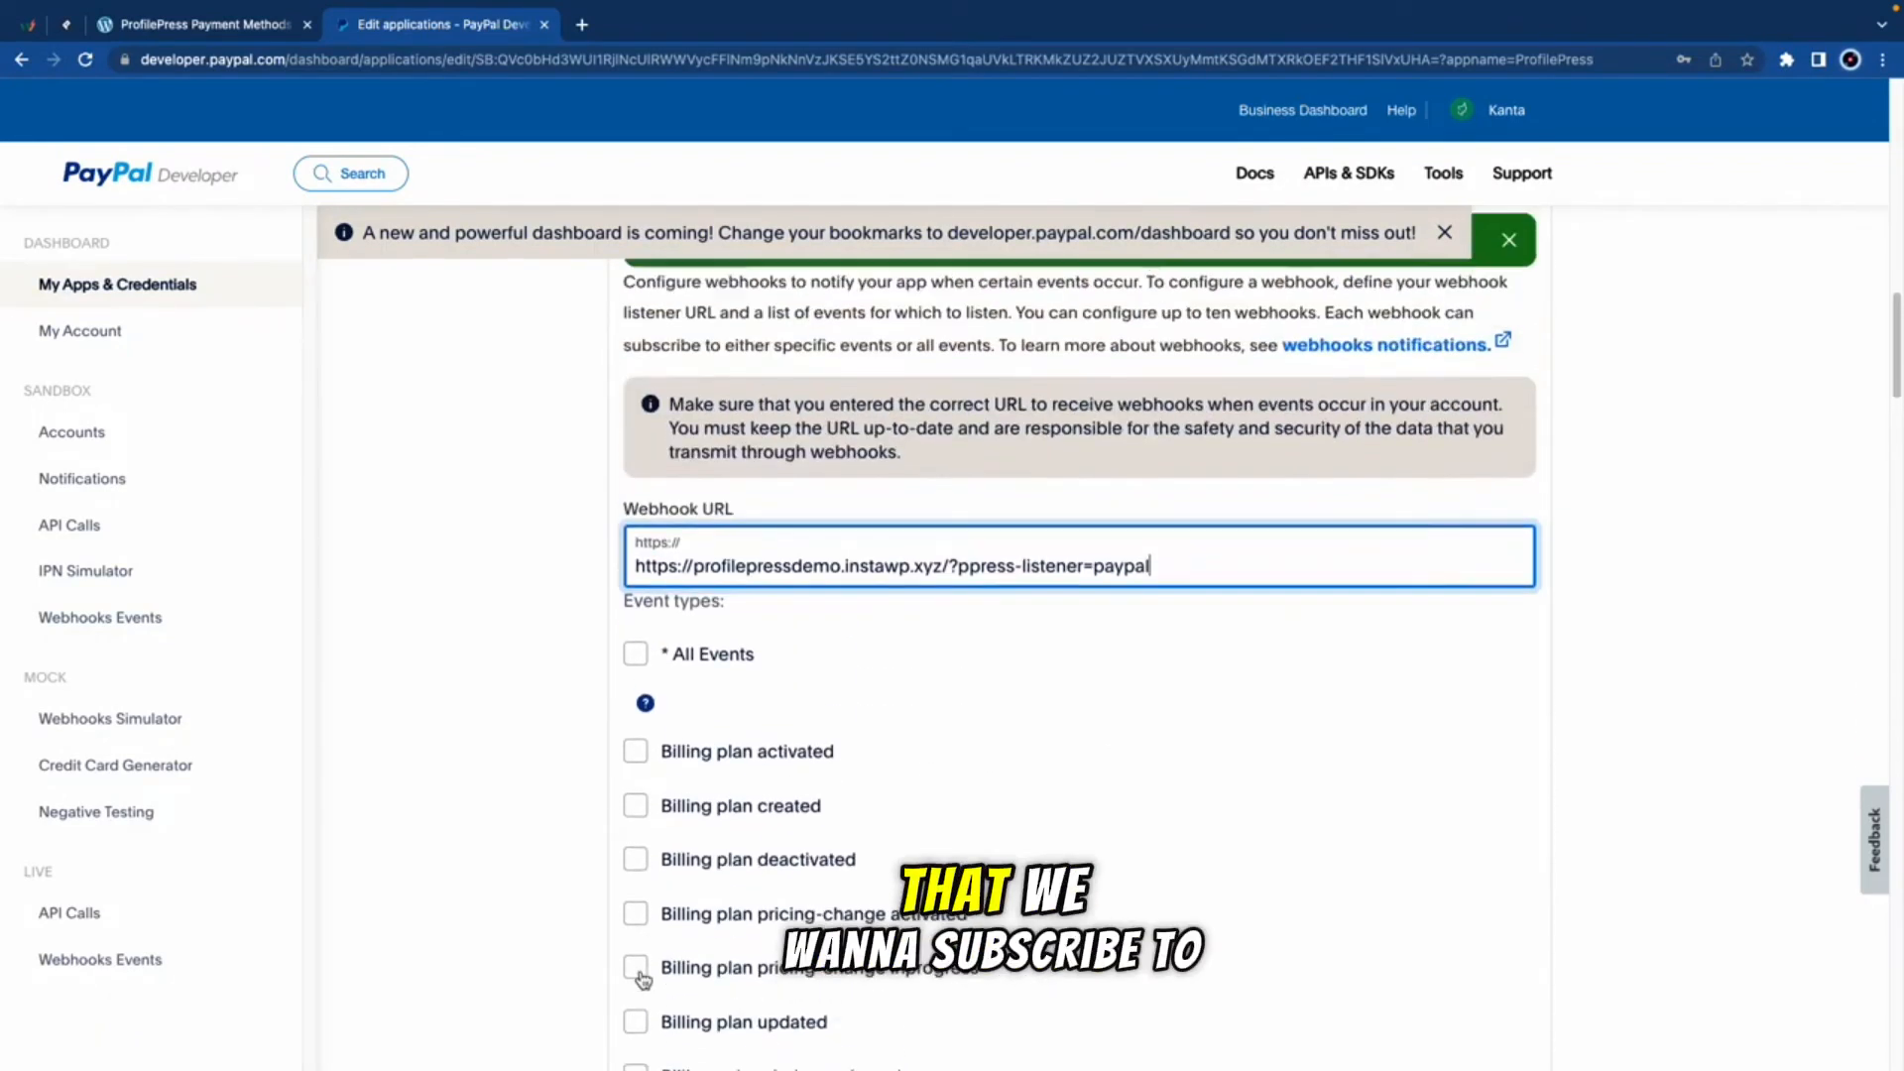
click(636, 753)
scroll(799, 748, down, 15)
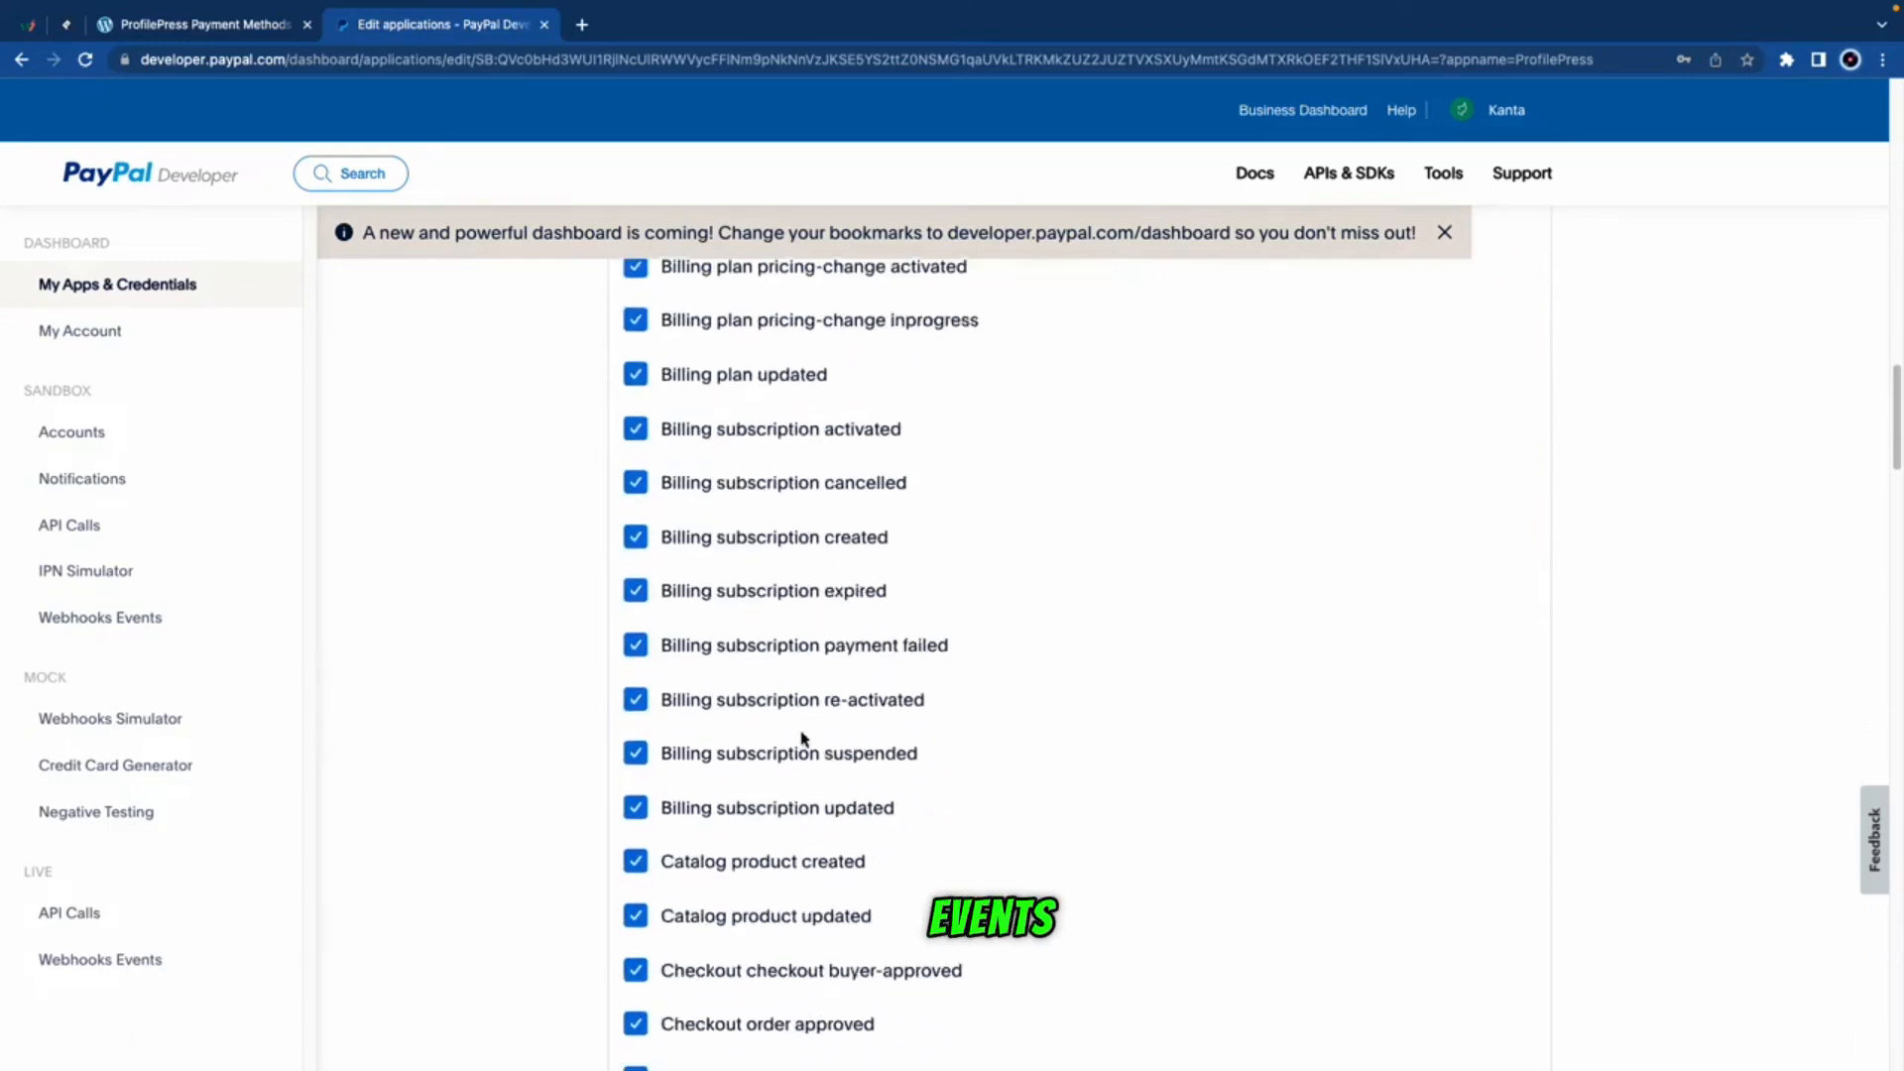
scroll(799, 740, down, 15)
scroll(671, 680, up, 2)
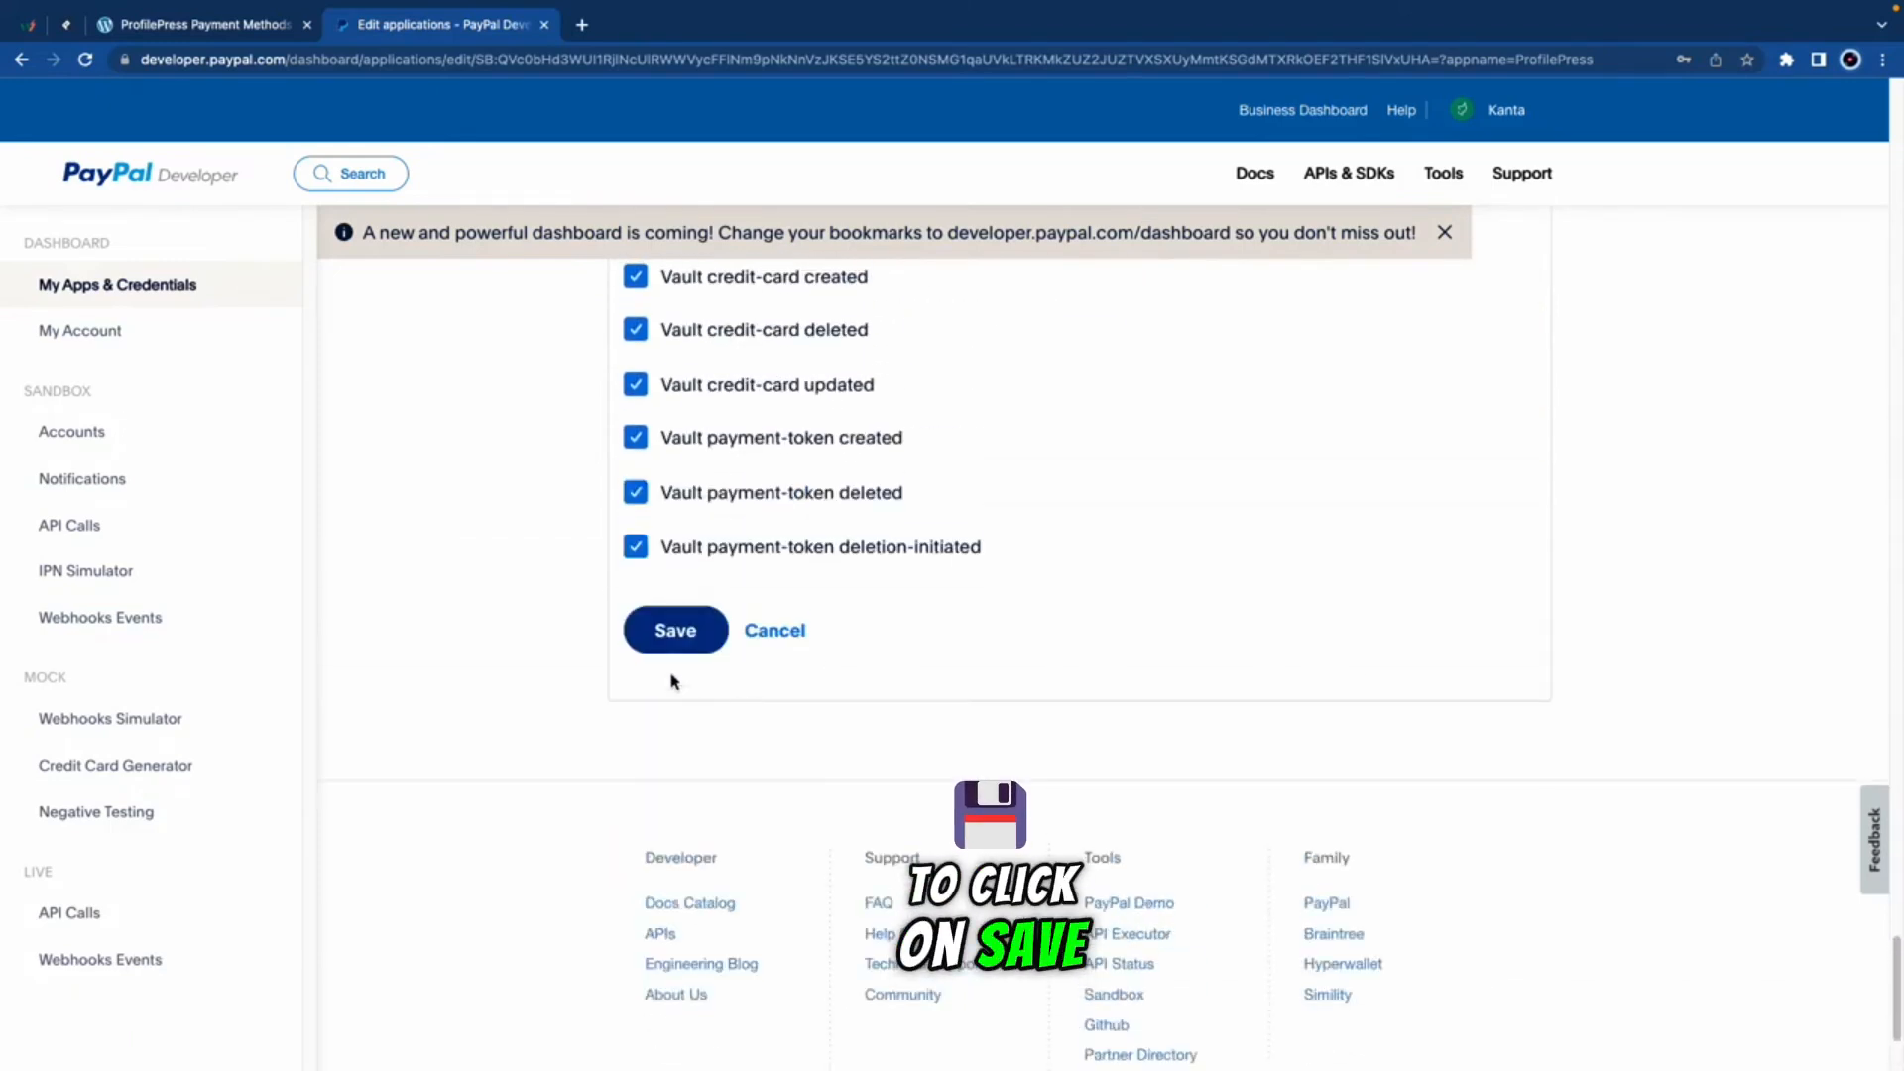
click(671, 634)
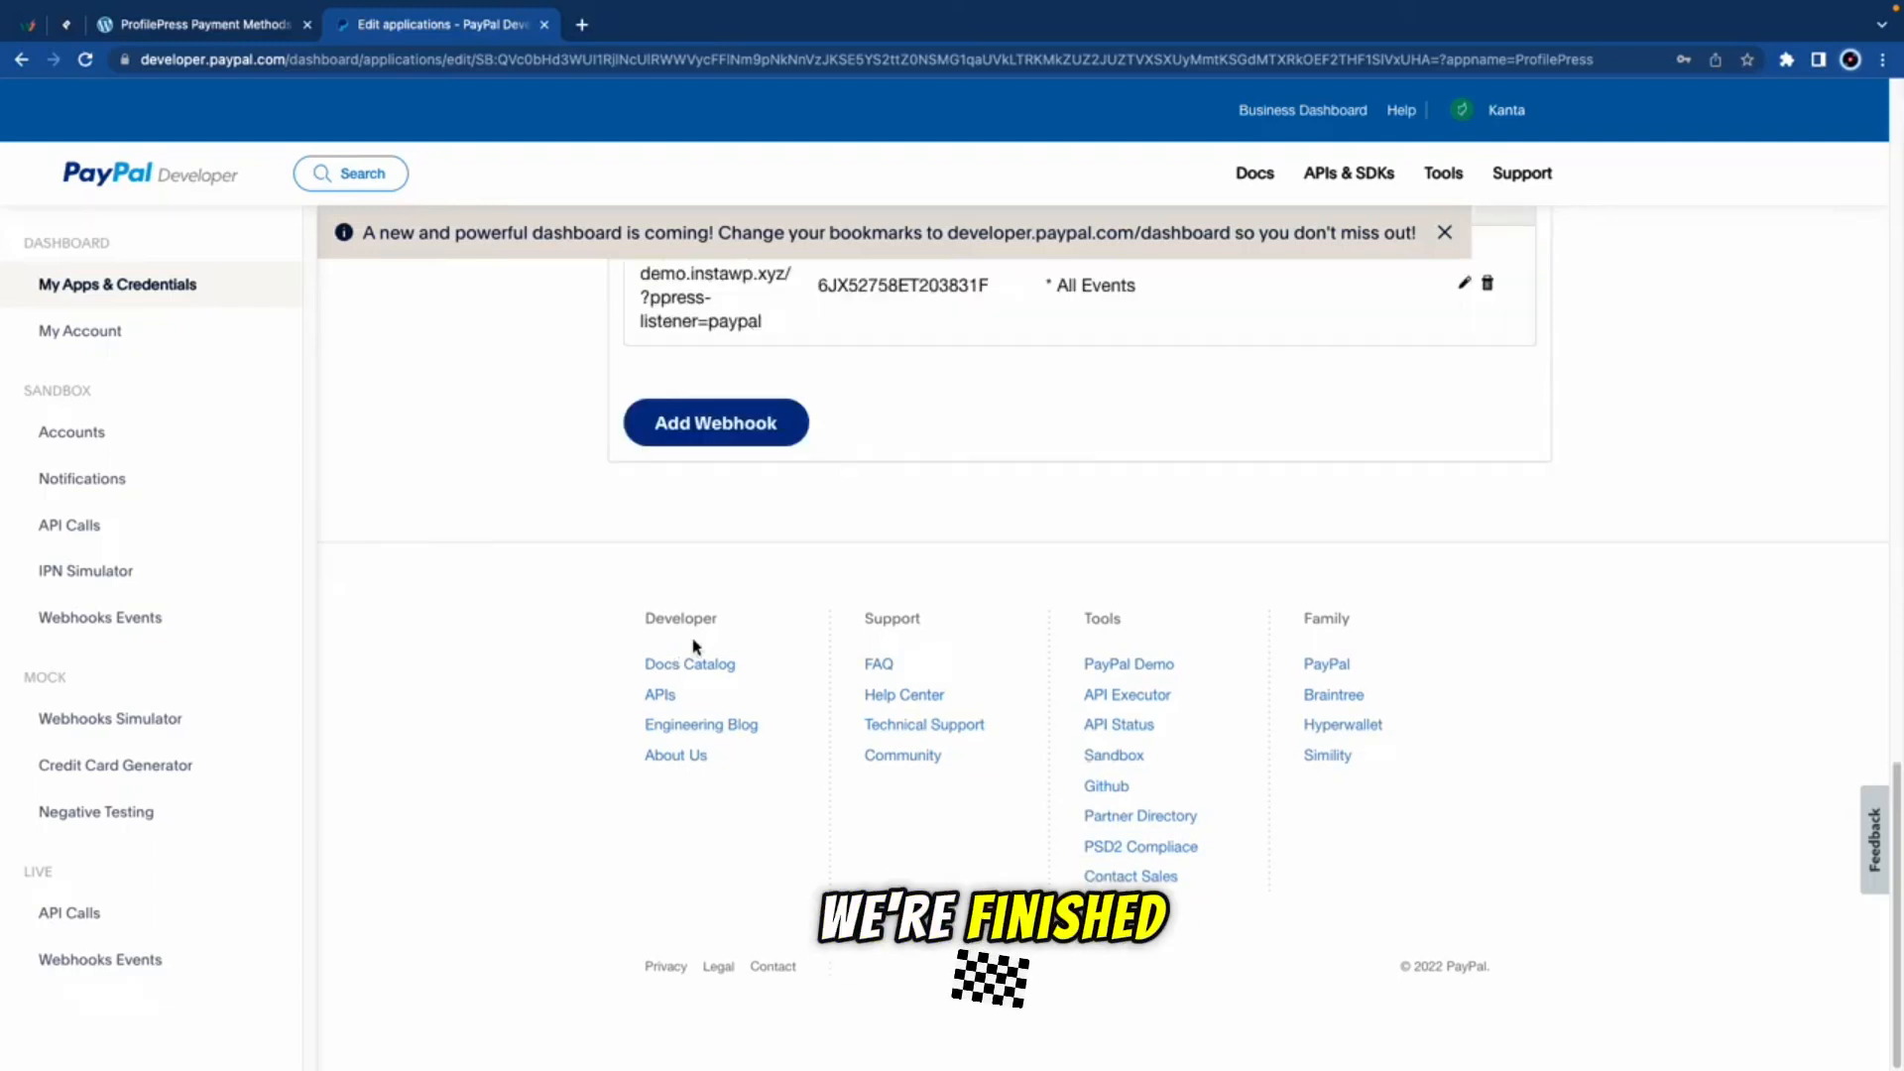
Step: Copy the new webhook's ID from PayPal Developer into the Webhook ID field of ProfilePress's PayPal settings
scroll(872, 556, up, 3)
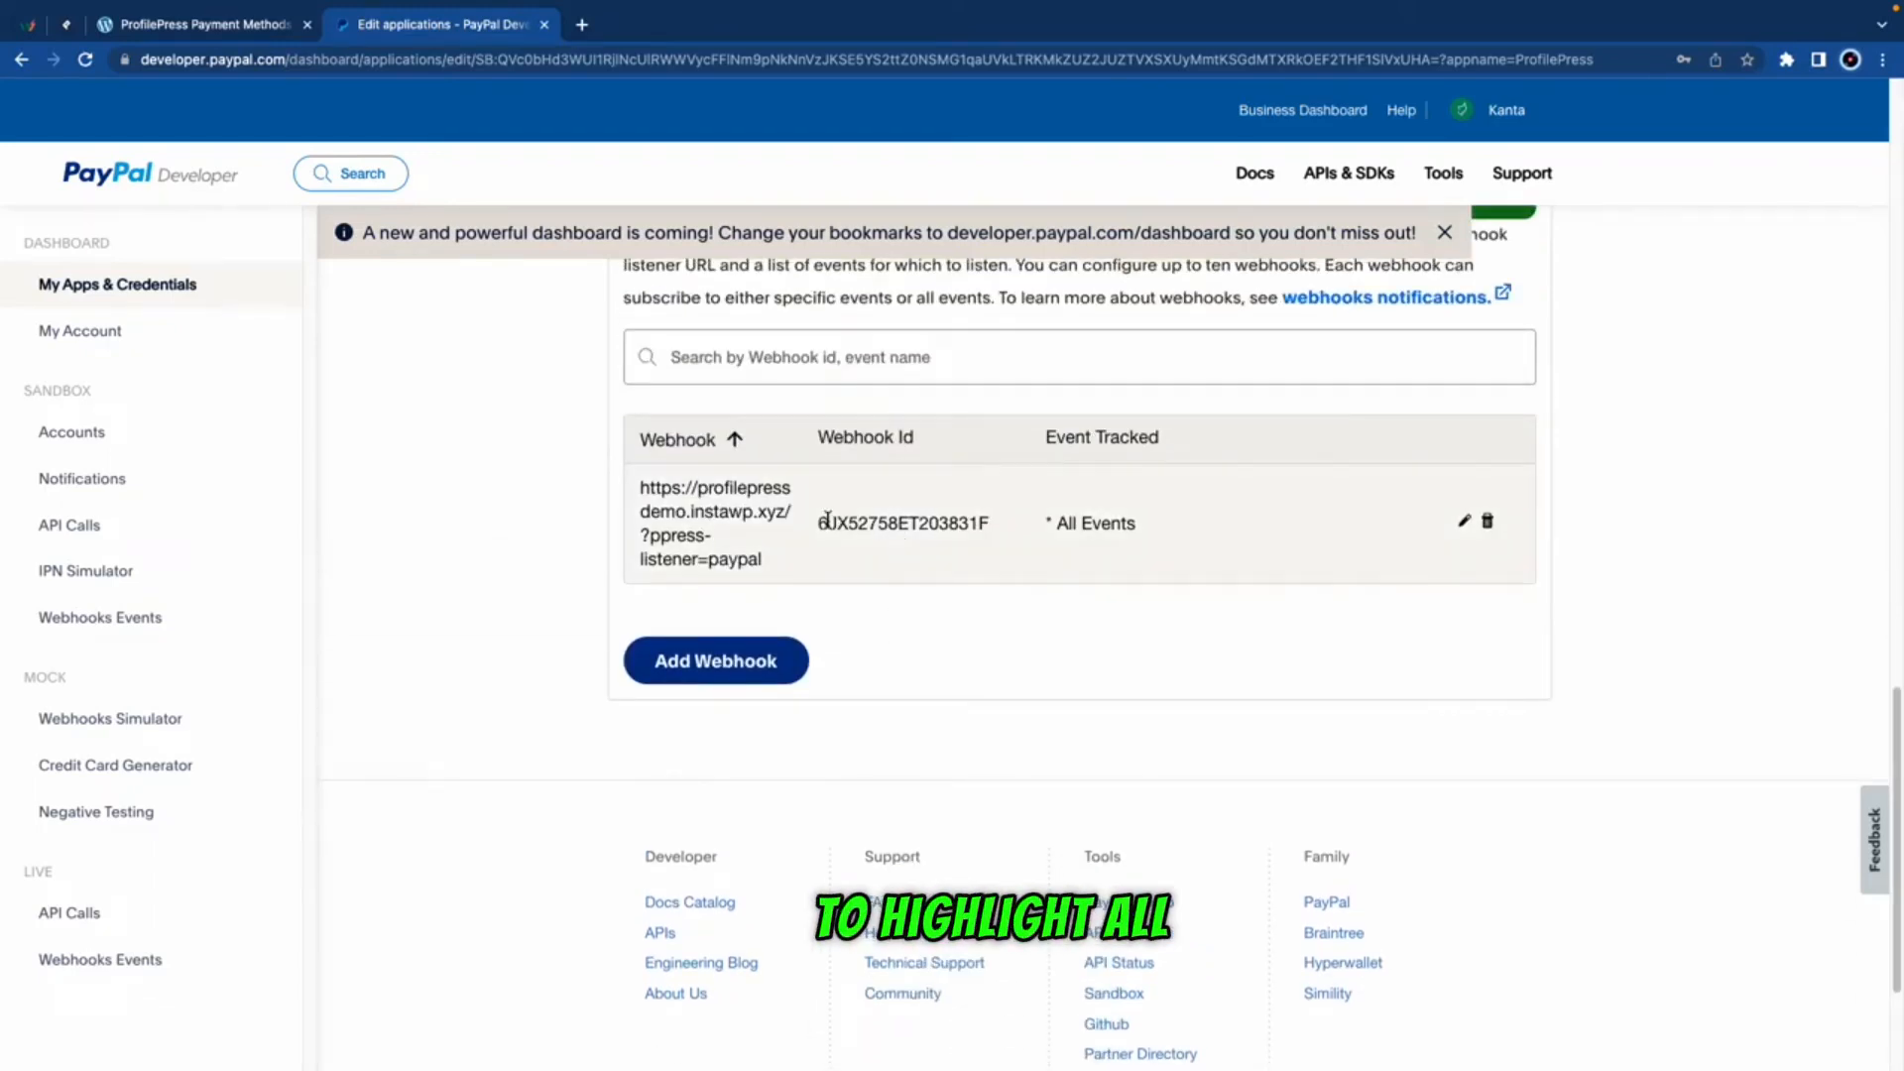
drag(821, 522, 996, 529)
right_click(983, 524)
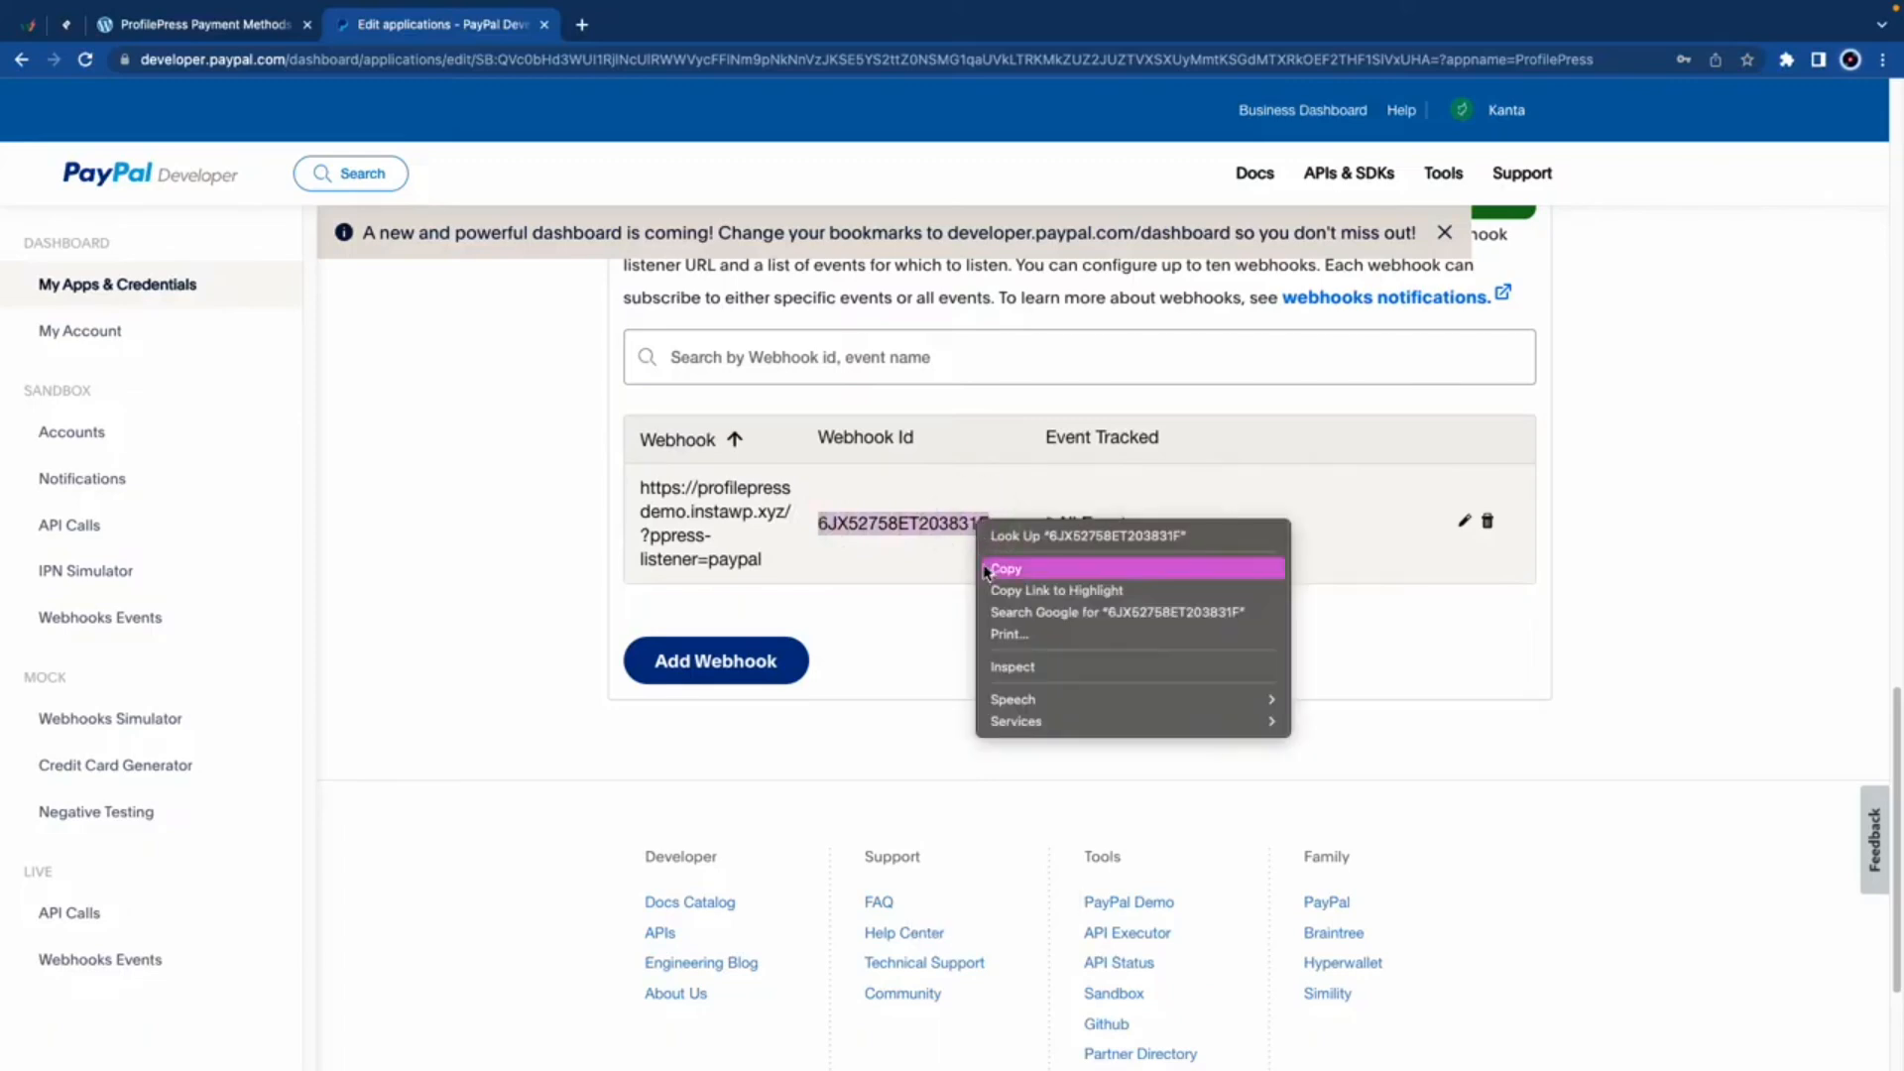
click(993, 570)
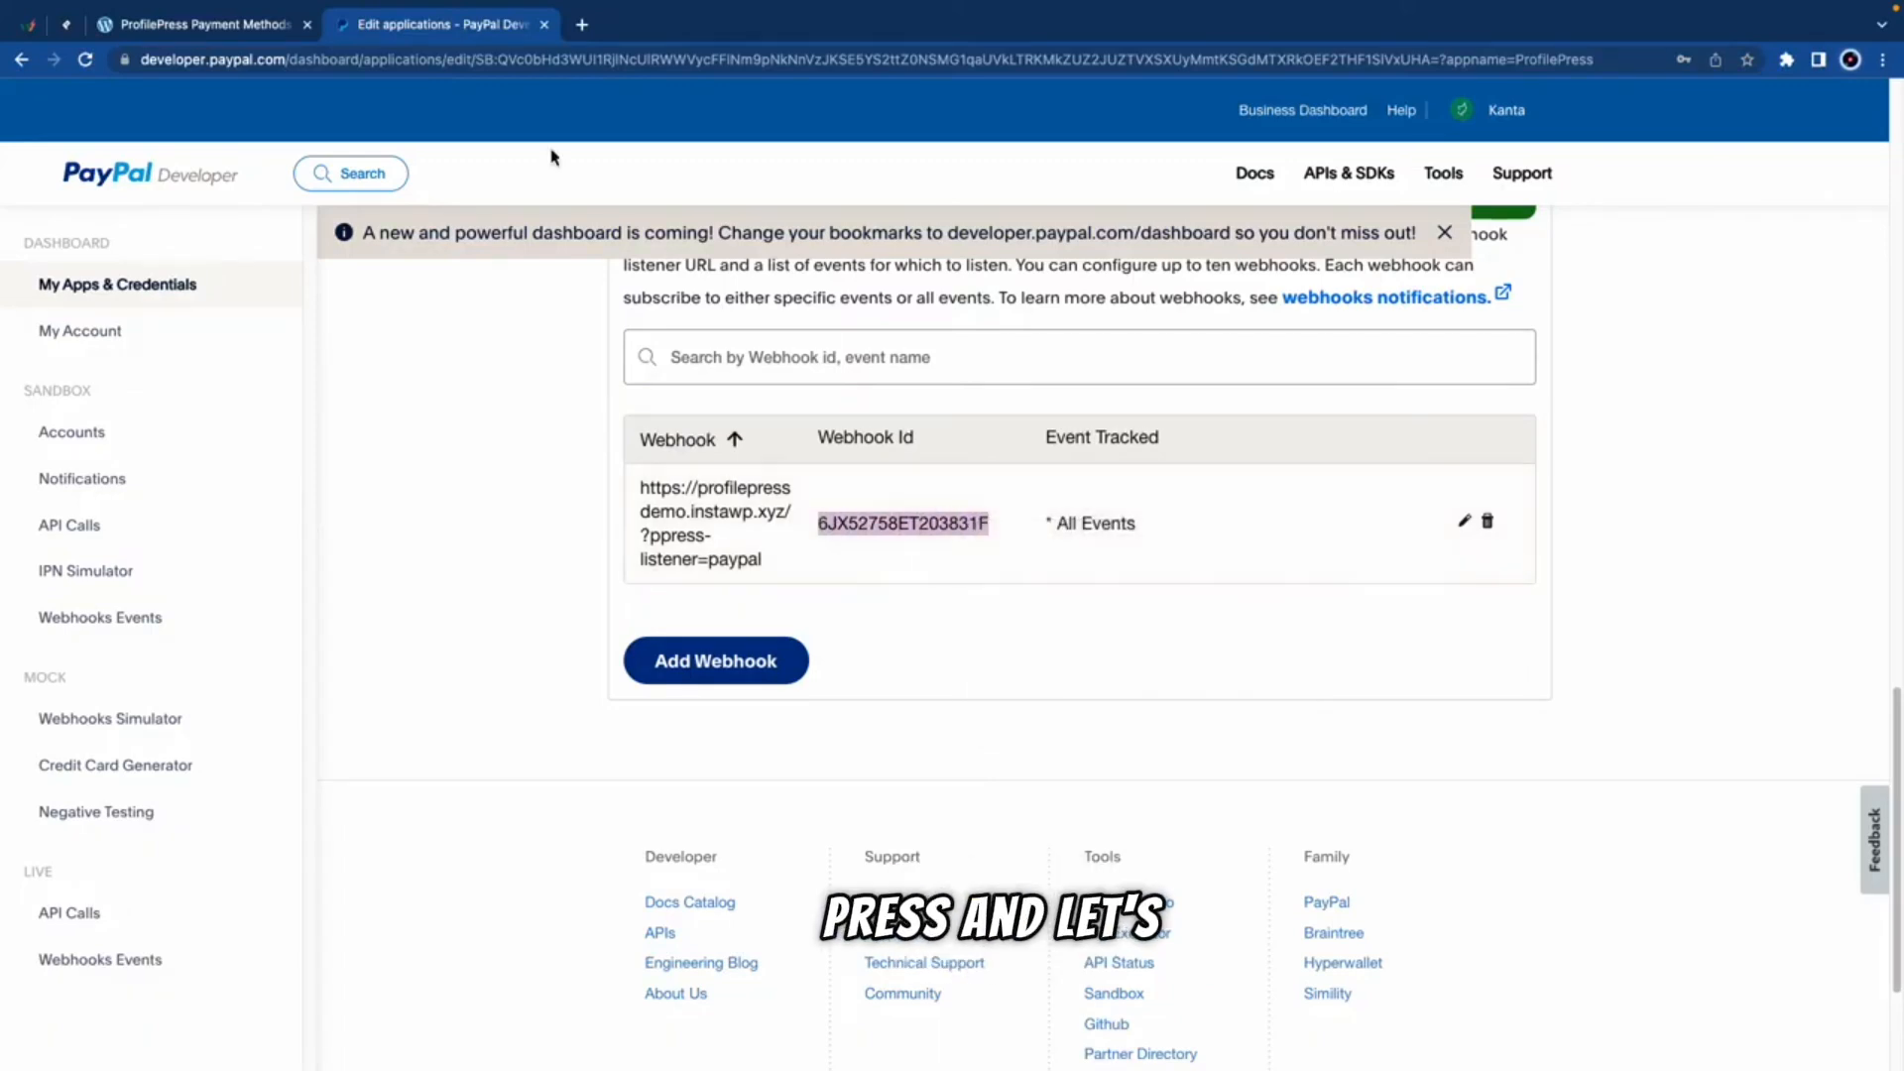
click(283, 30)
click(552, 804)
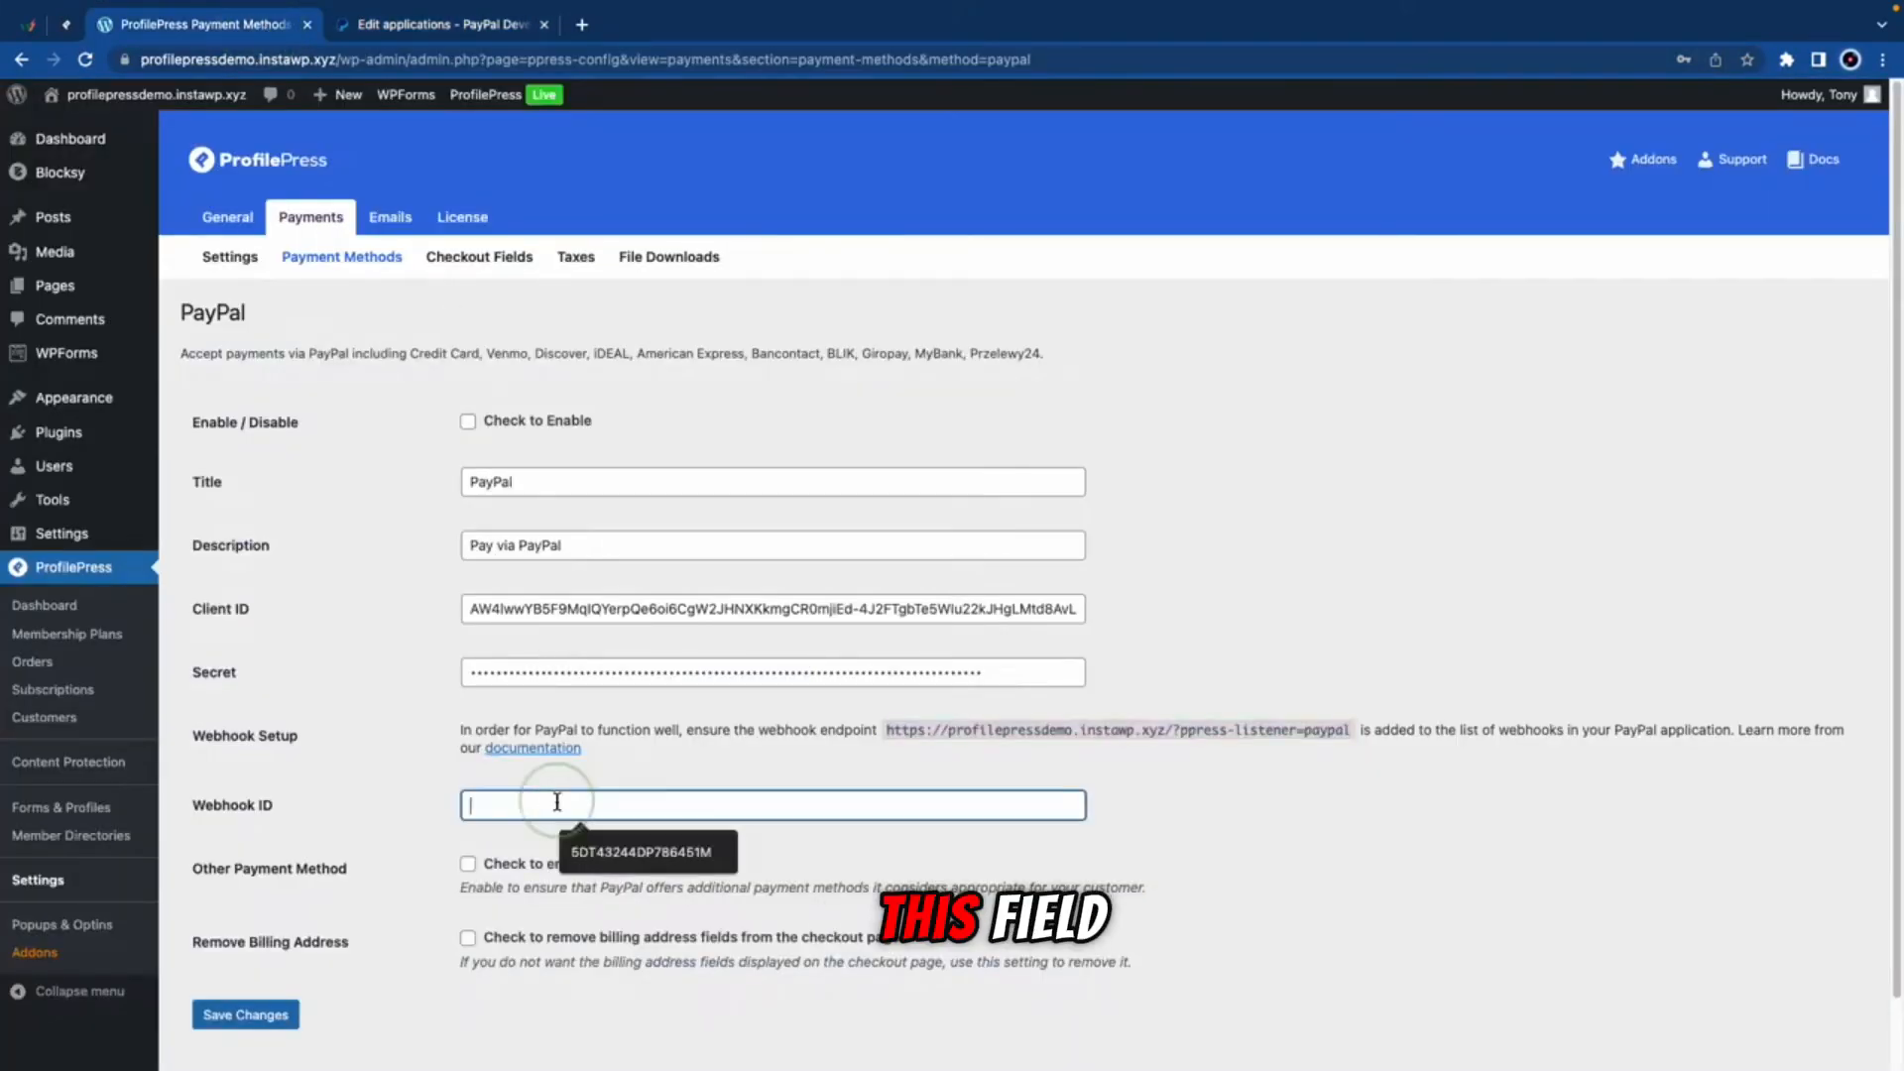
right_click(560, 804)
click(600, 920)
Step: Enable other payment methods for PayPal, remove the billing address fields from the checkout page, and save the settings
click(465, 839)
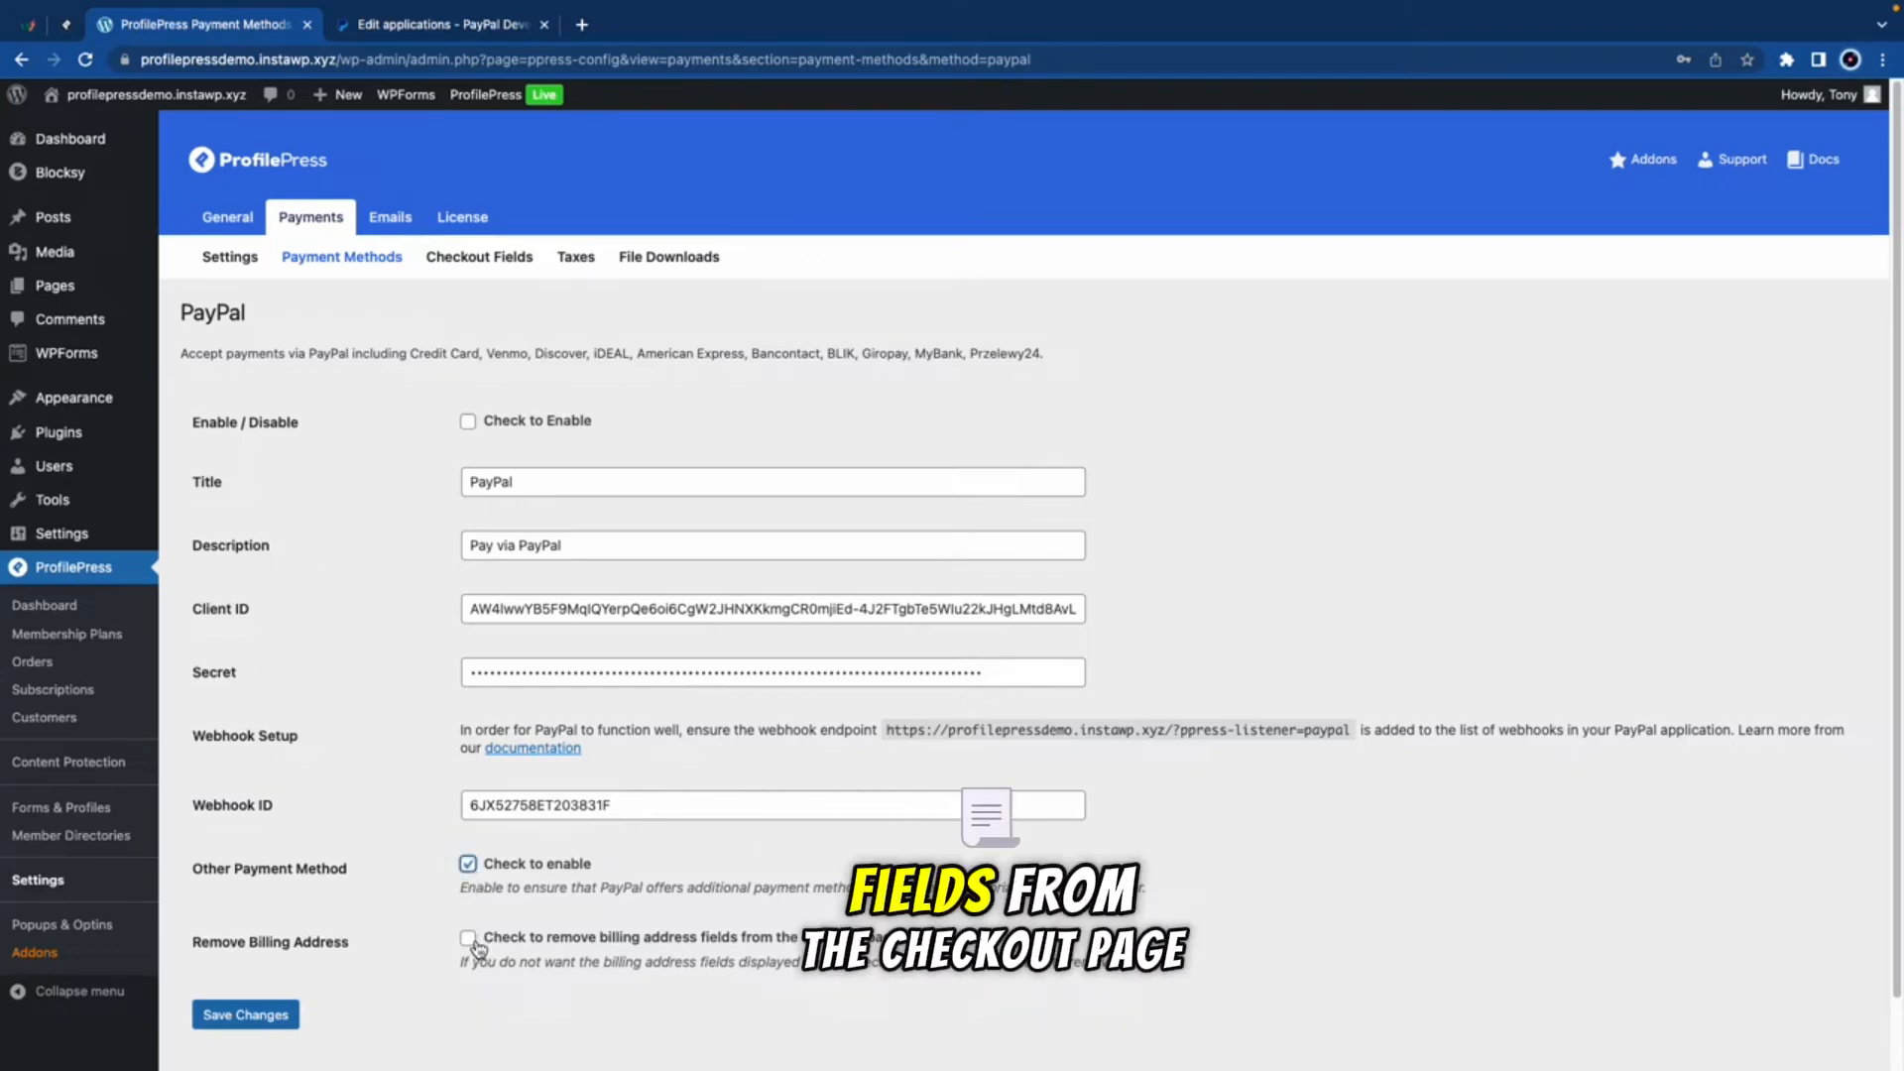
click(470, 940)
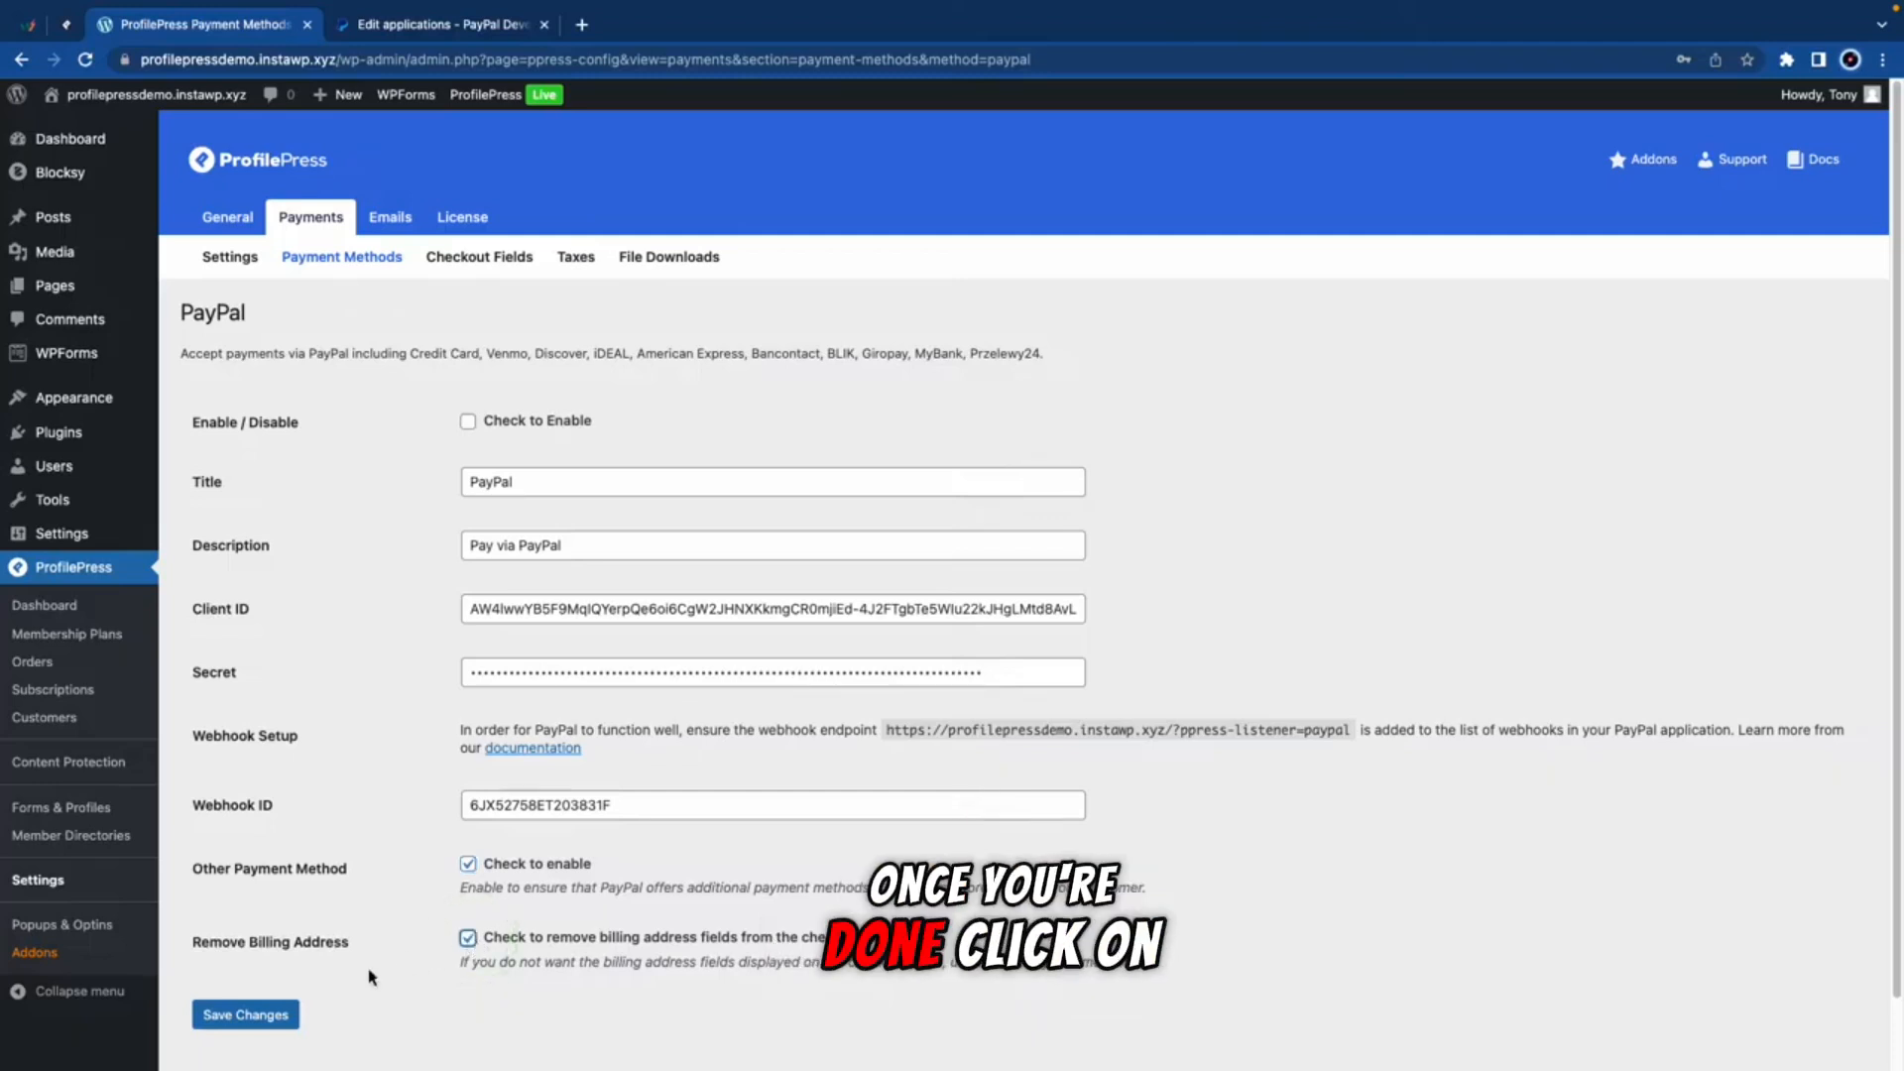
click(283, 1016)
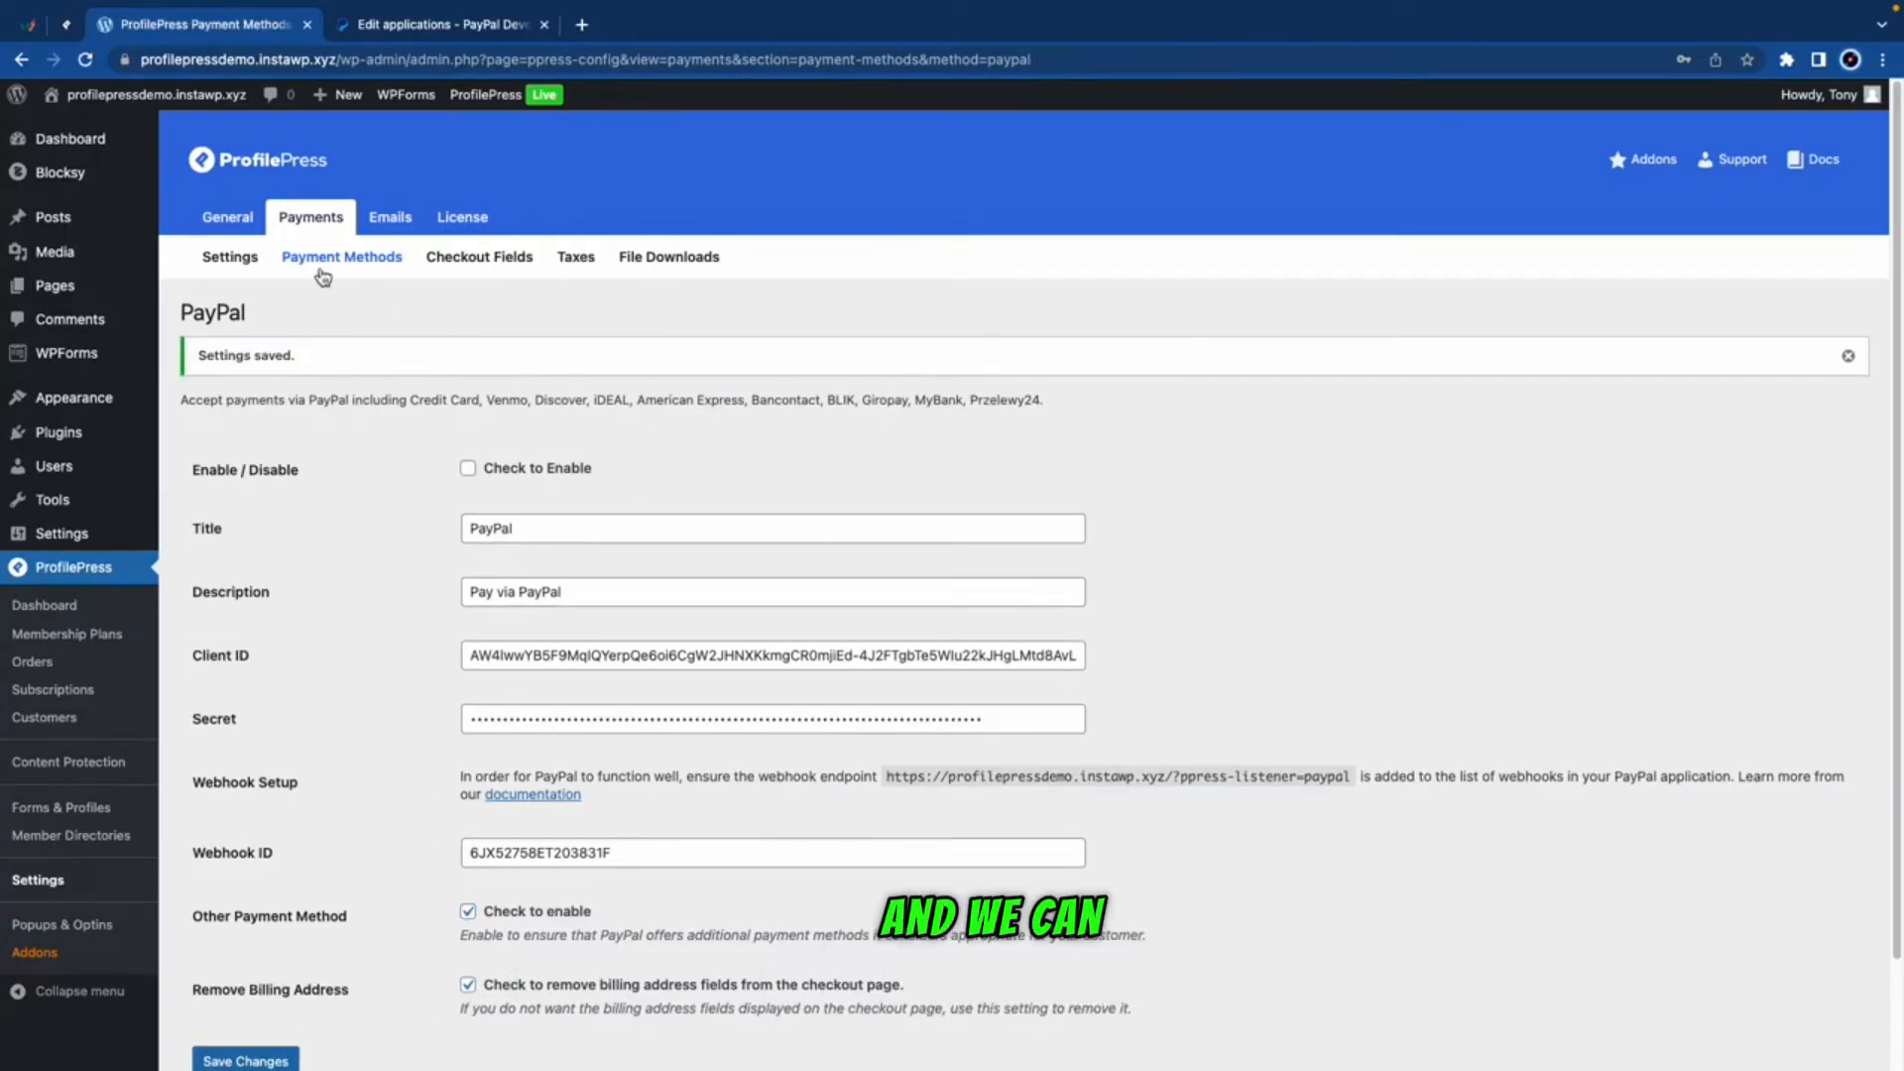
Step: Reopen PayPal from the payment methods list, enable it as a payment method, and save the change
click(325, 259)
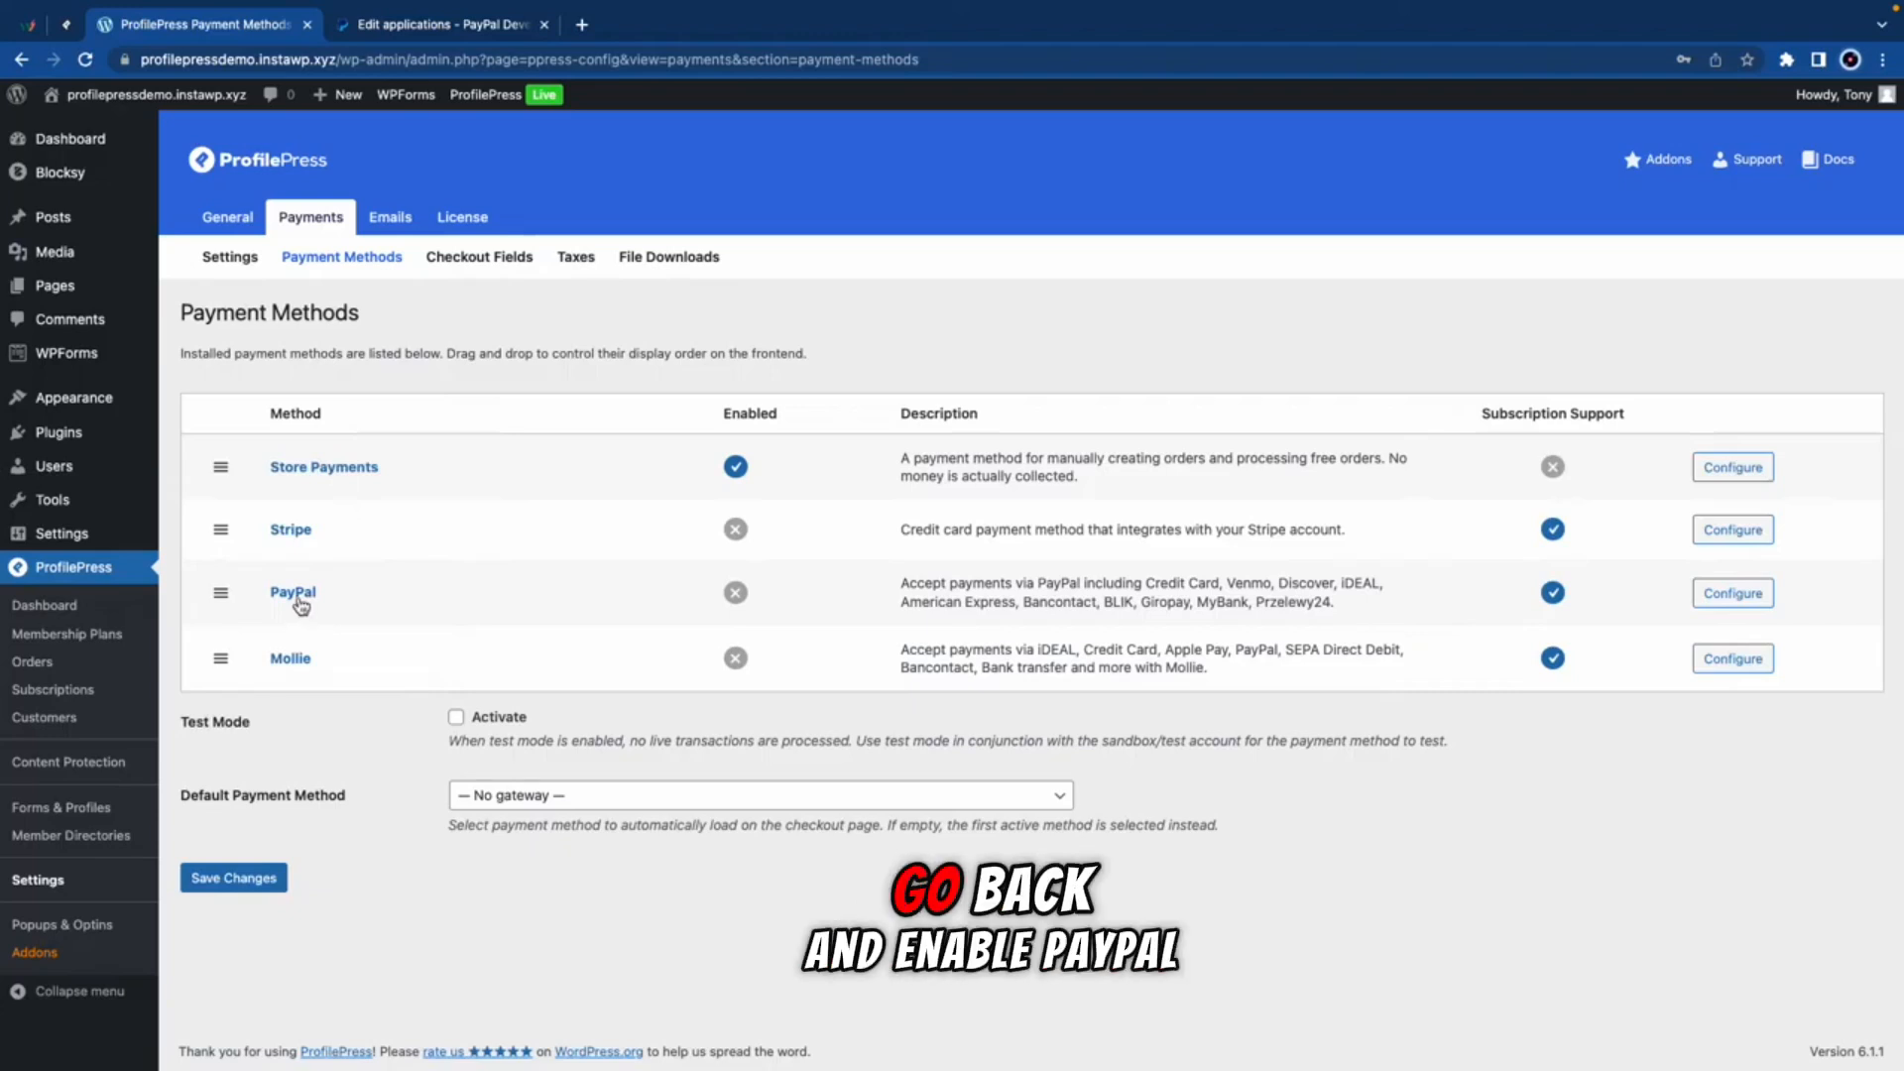
click(297, 599)
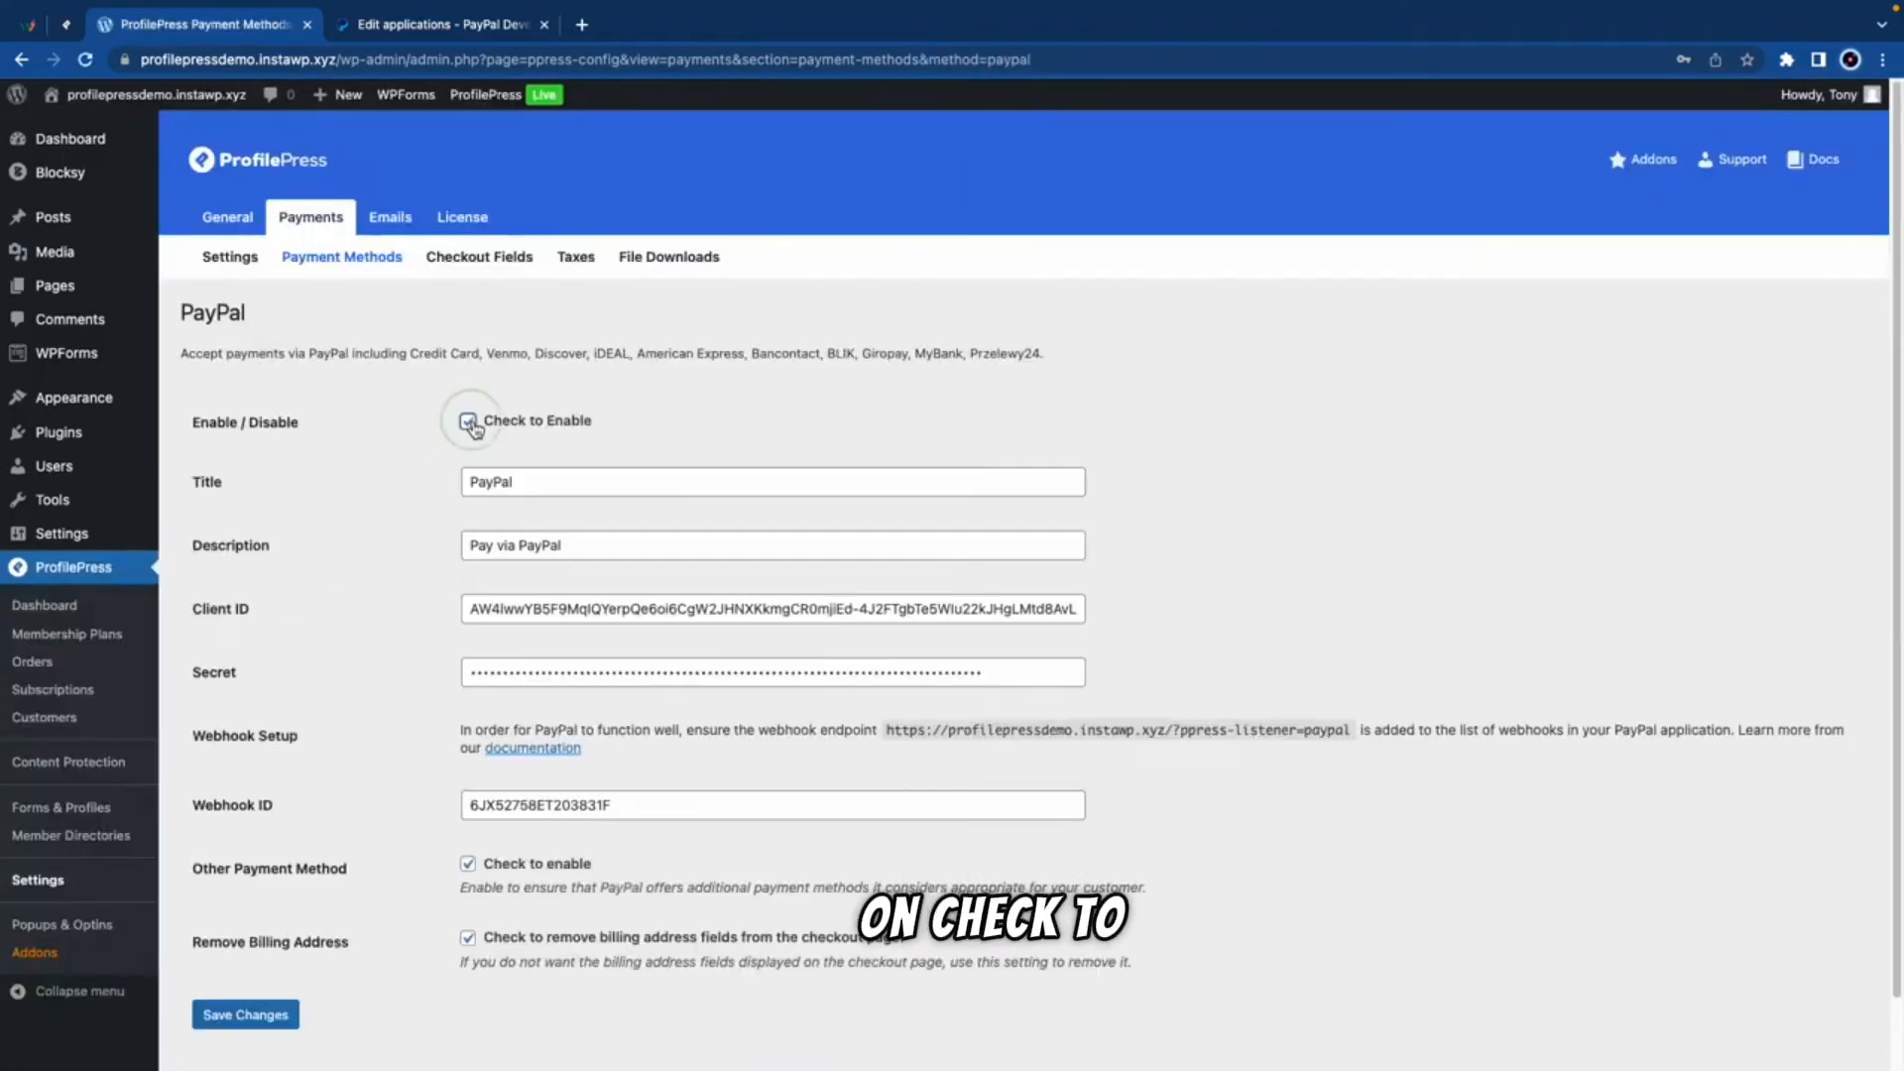
click(244, 1014)
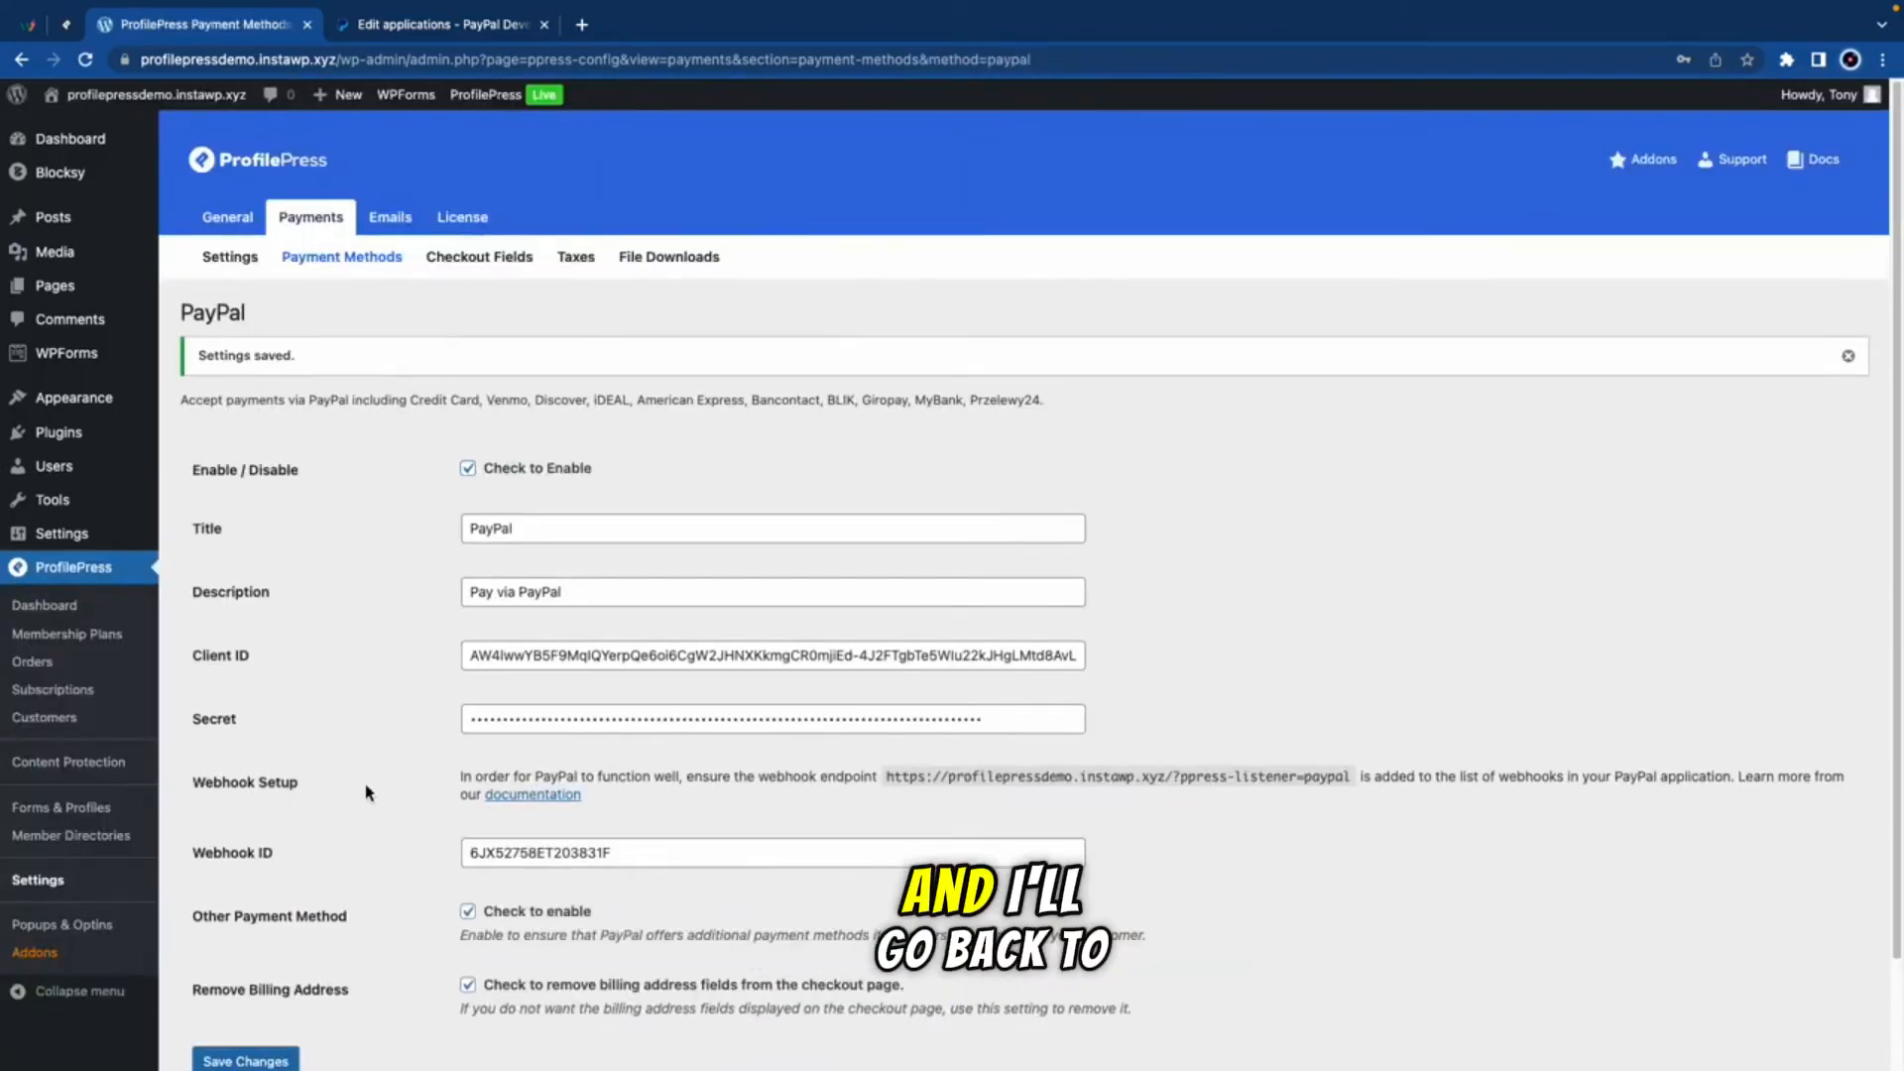
Step: Activate test mode with PayPal as the default payment method, save the changes, and close the PayPal Developer page
click(324, 260)
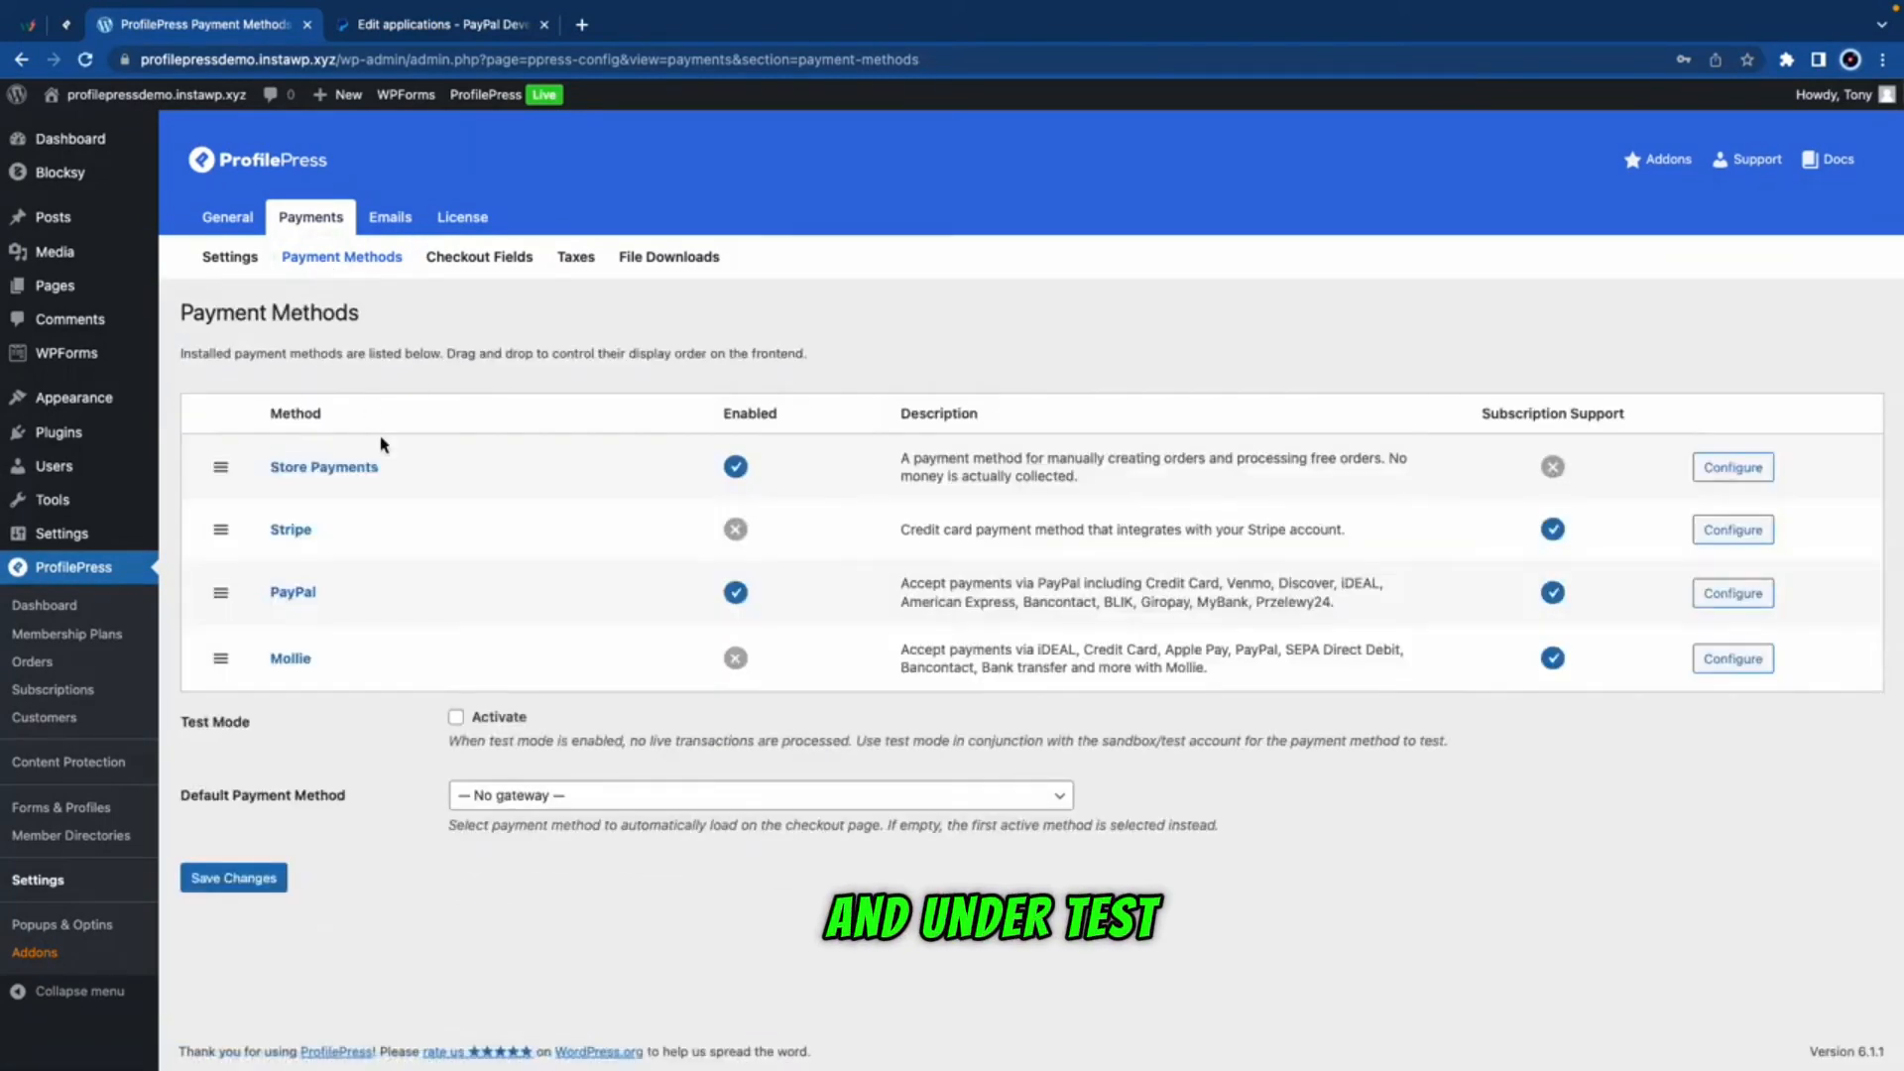
click(457, 717)
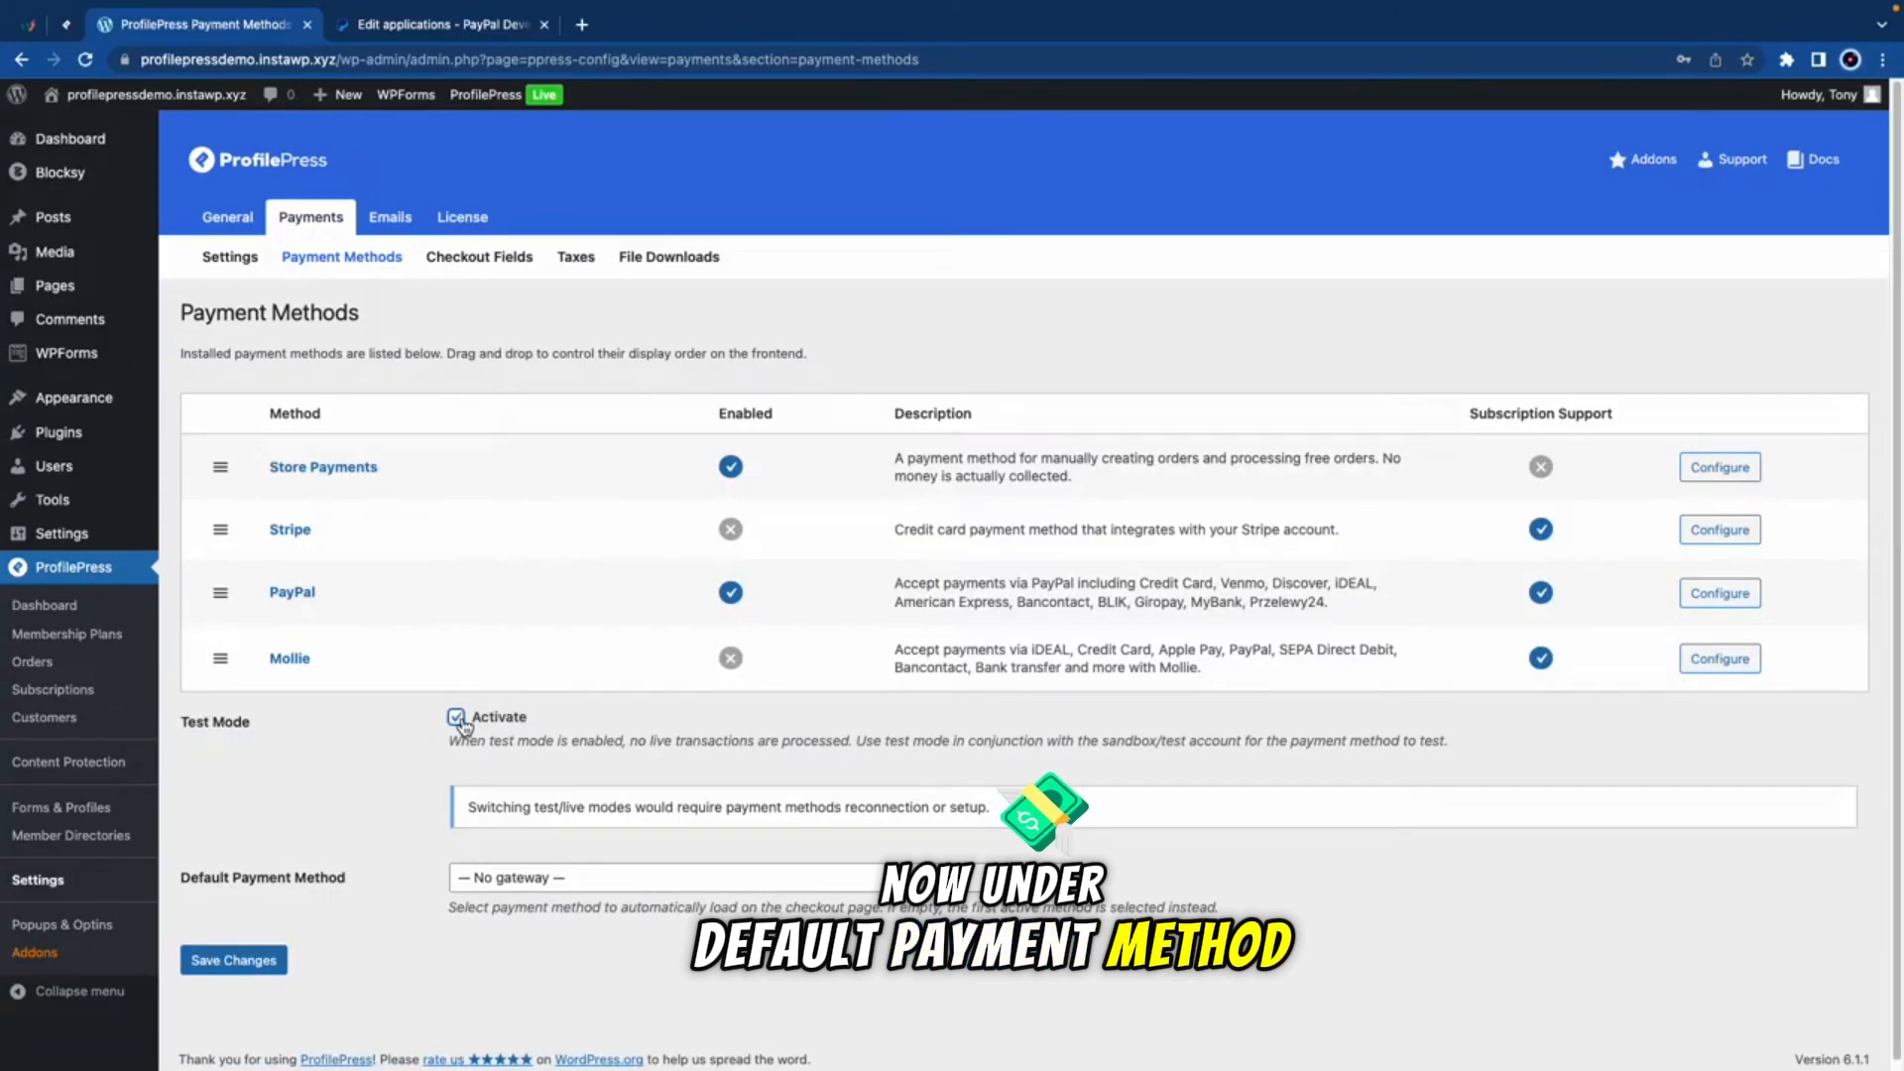
click(513, 882)
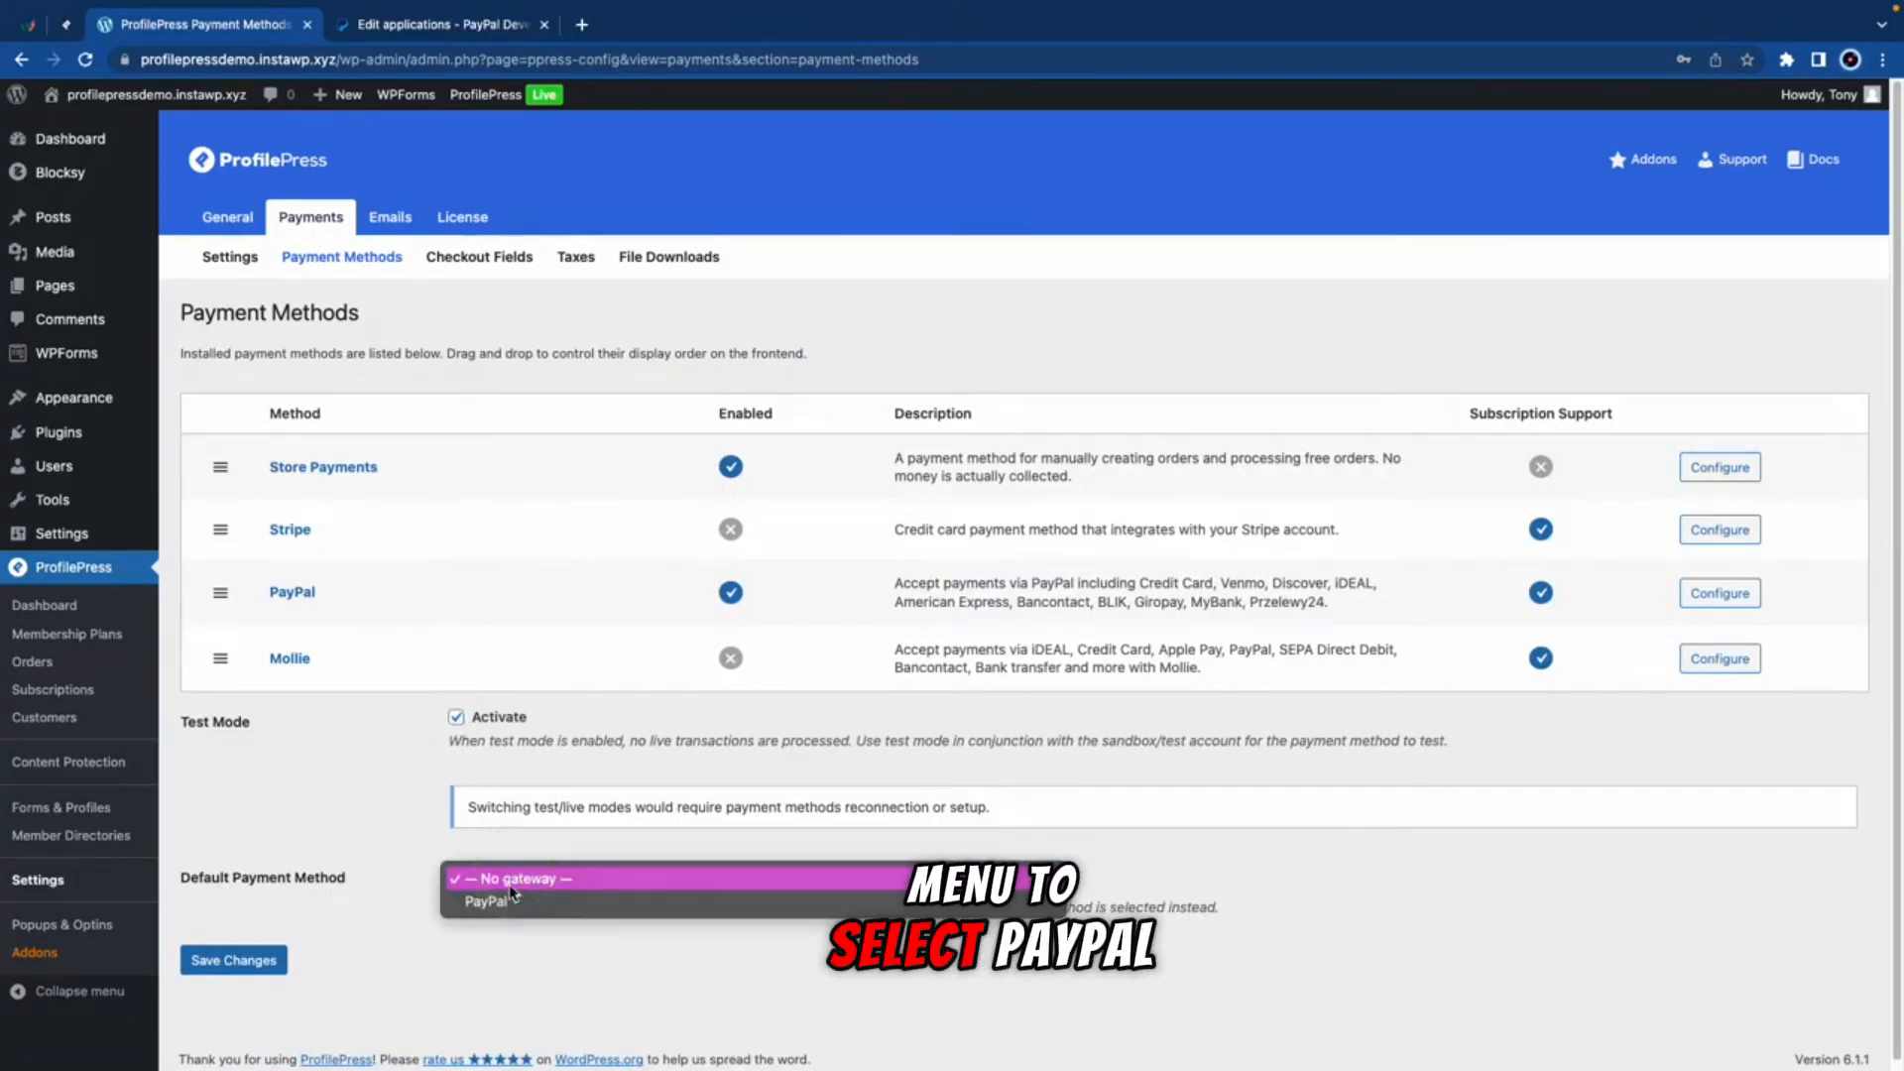
click(500, 900)
click(266, 966)
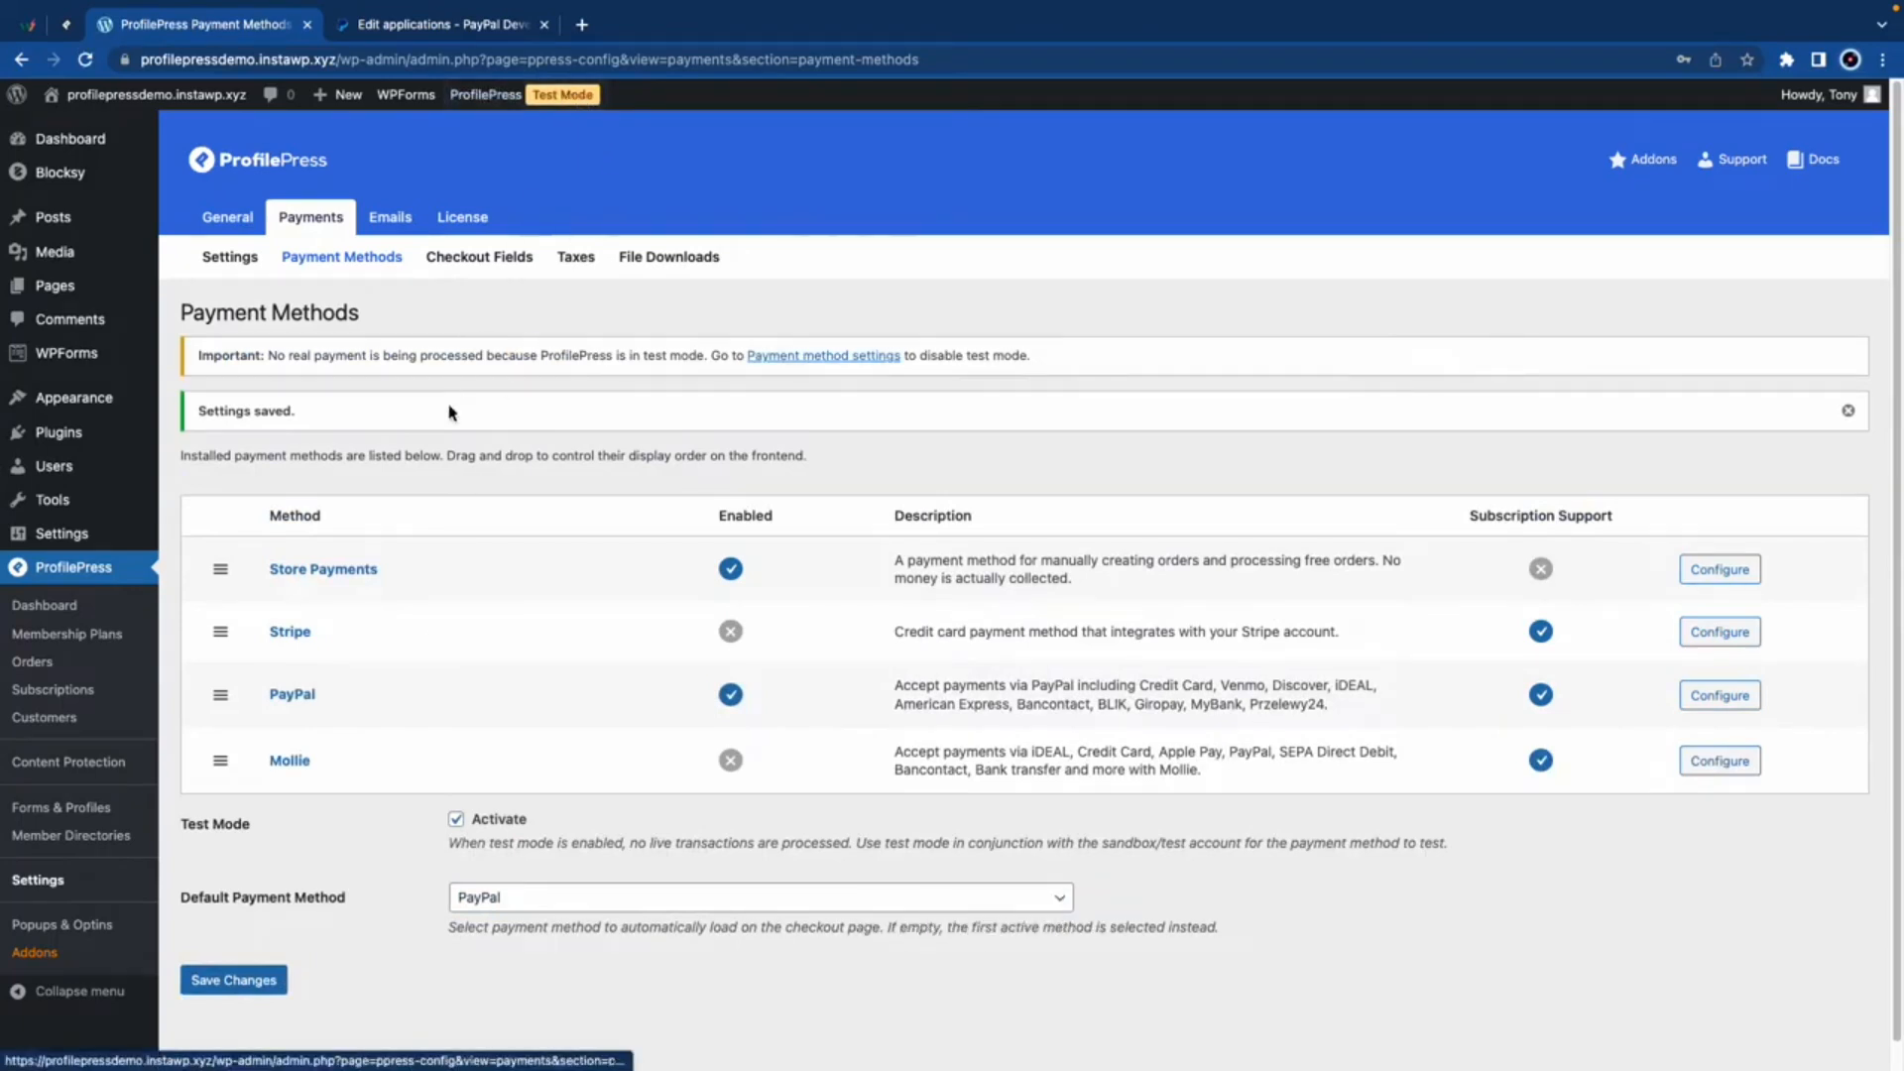
click(545, 25)
Step: Add a Confirm Password field directly below Password in the checkout's account information fields and save the changes
click(475, 260)
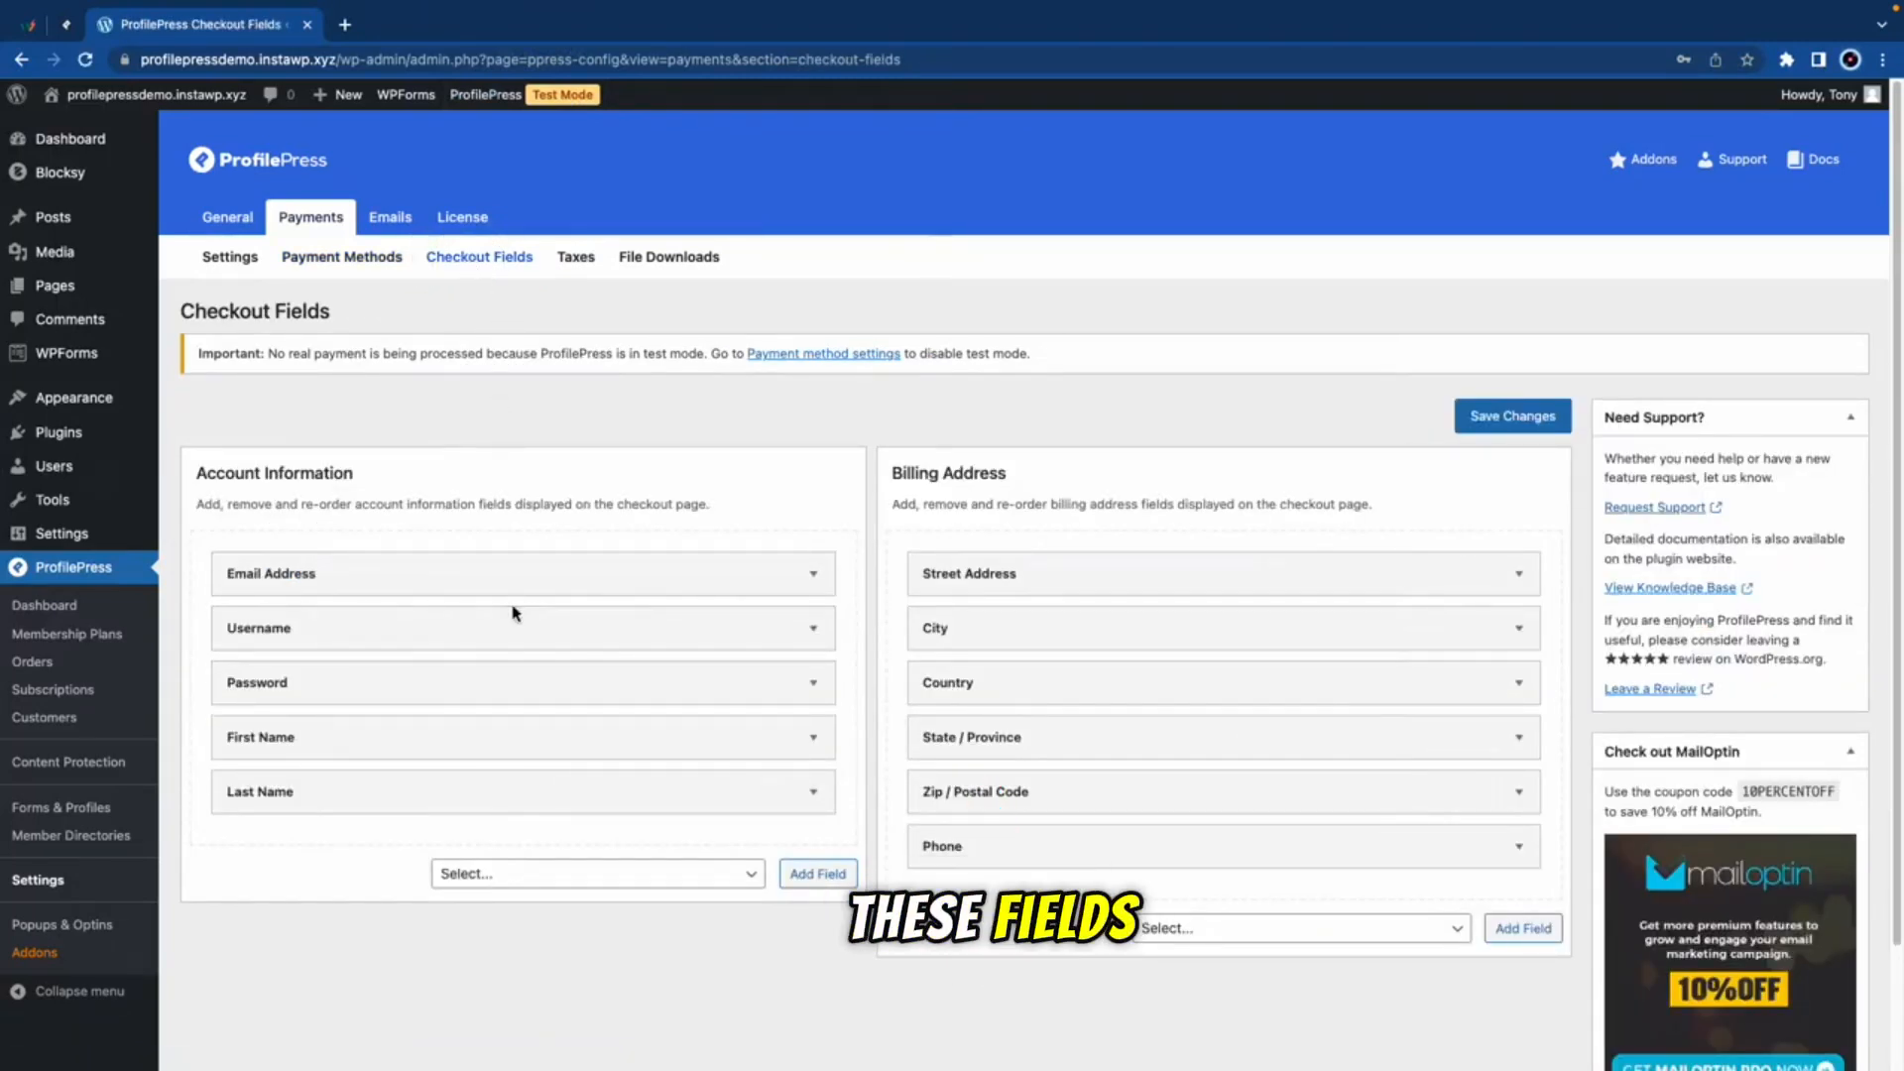
mouse_move(513, 744)
mouse_down()
mouse_move(514, 671)
mouse_move(510, 754)
mouse_move(485, 734)
mouse_up()
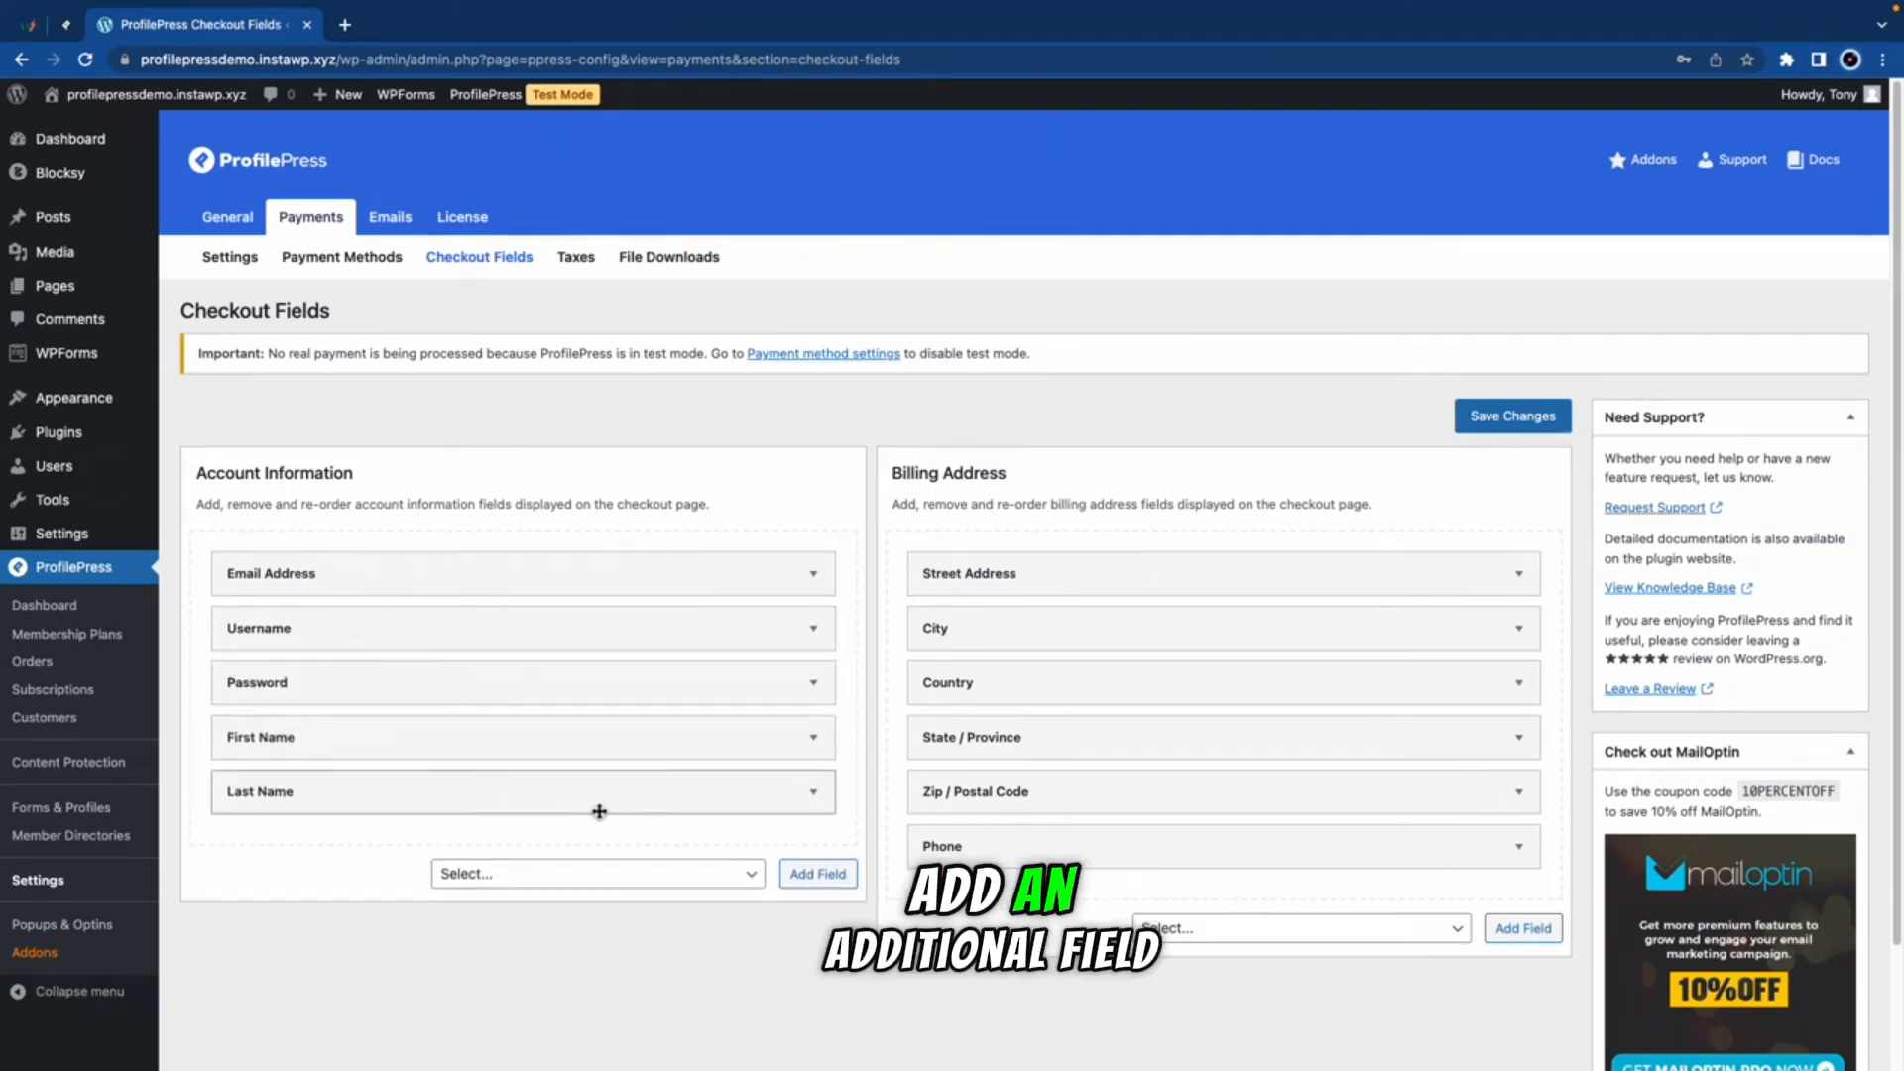
click(617, 874)
scroll(611, 889, down, 3)
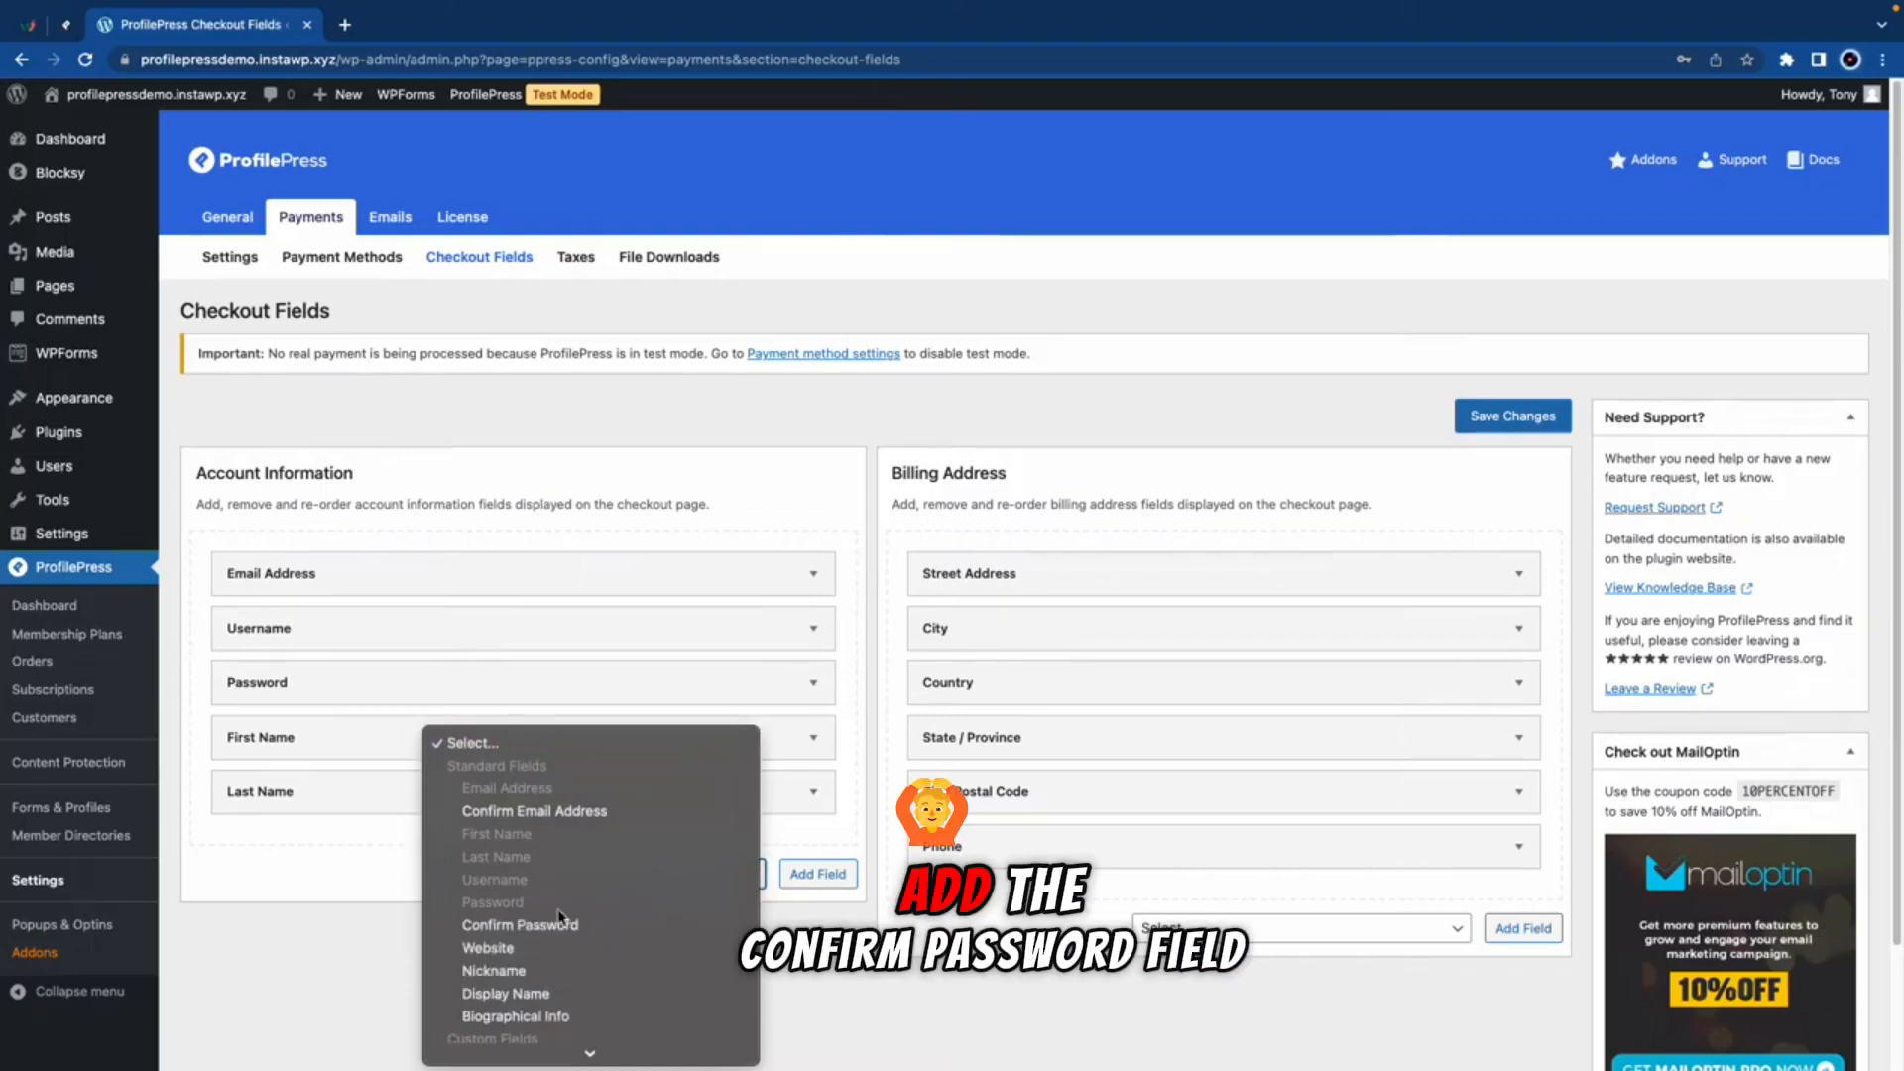
click(543, 926)
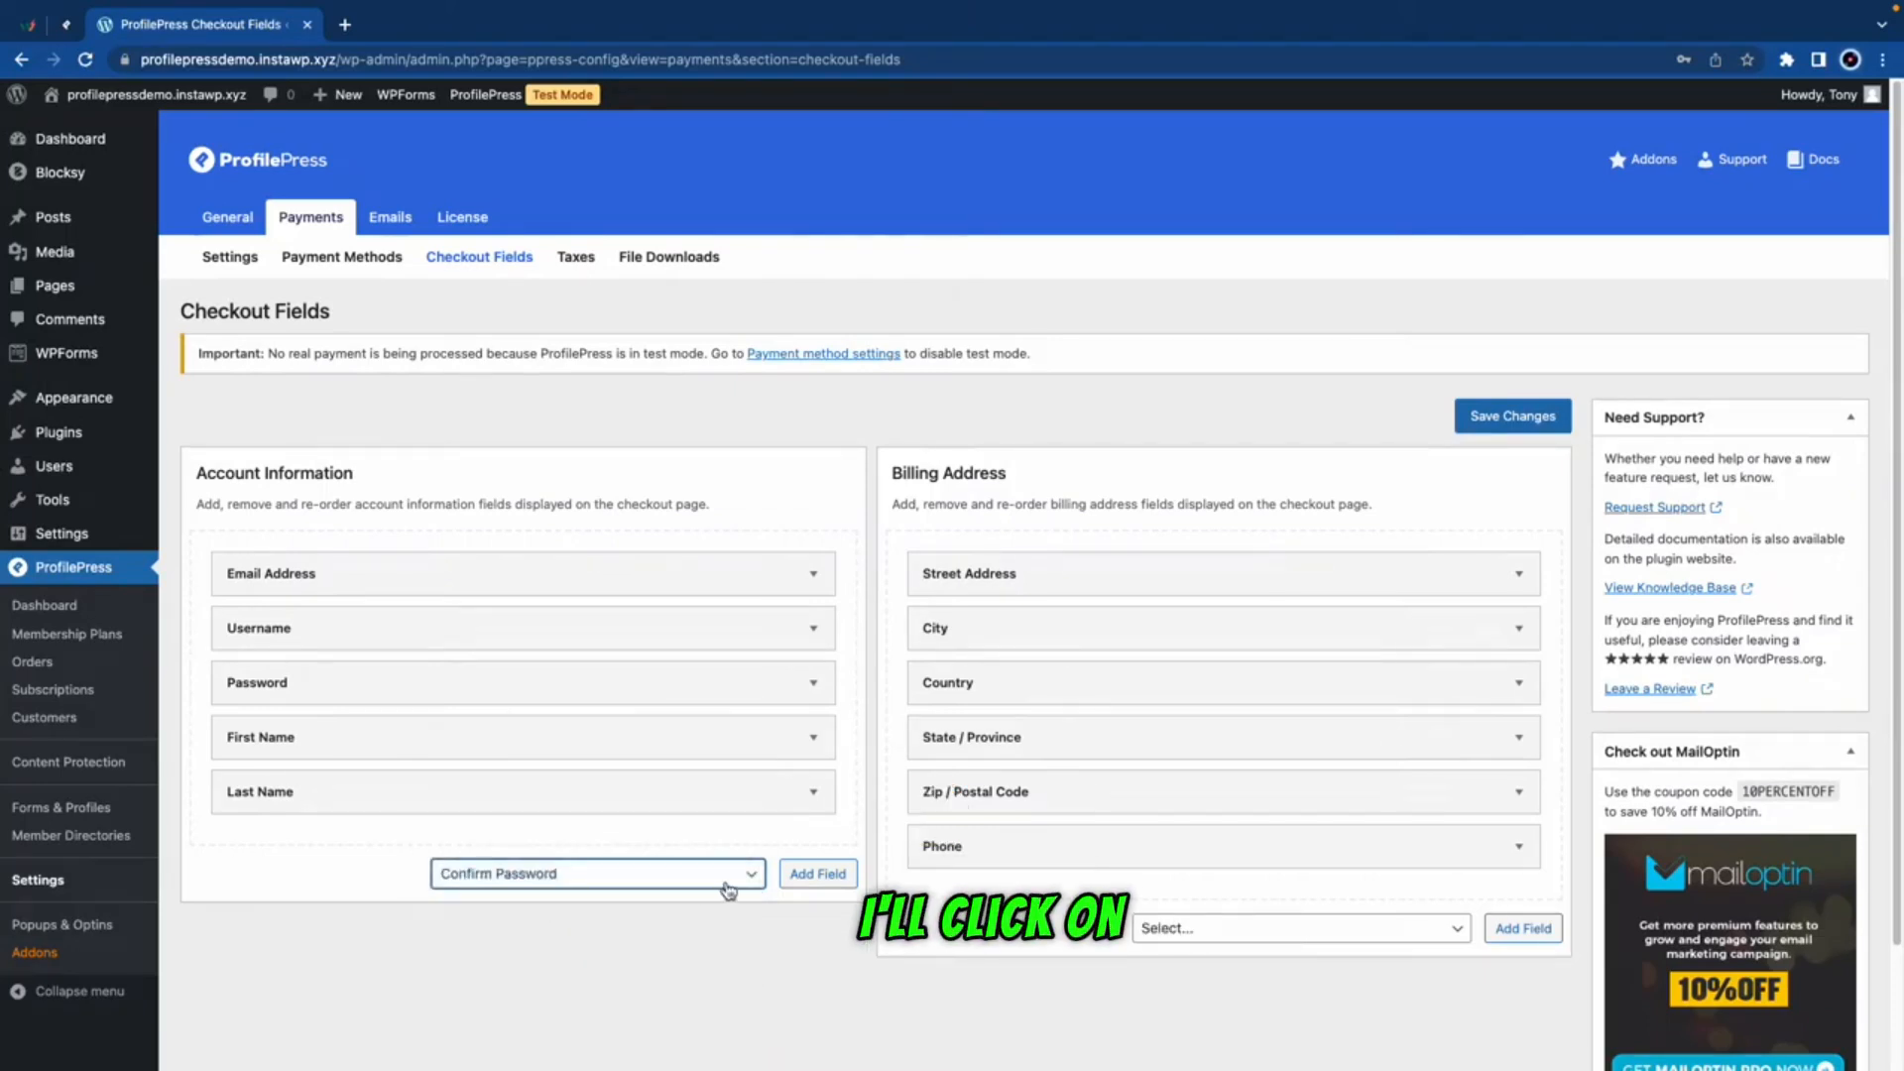
click(805, 876)
drag(462, 853, 452, 740)
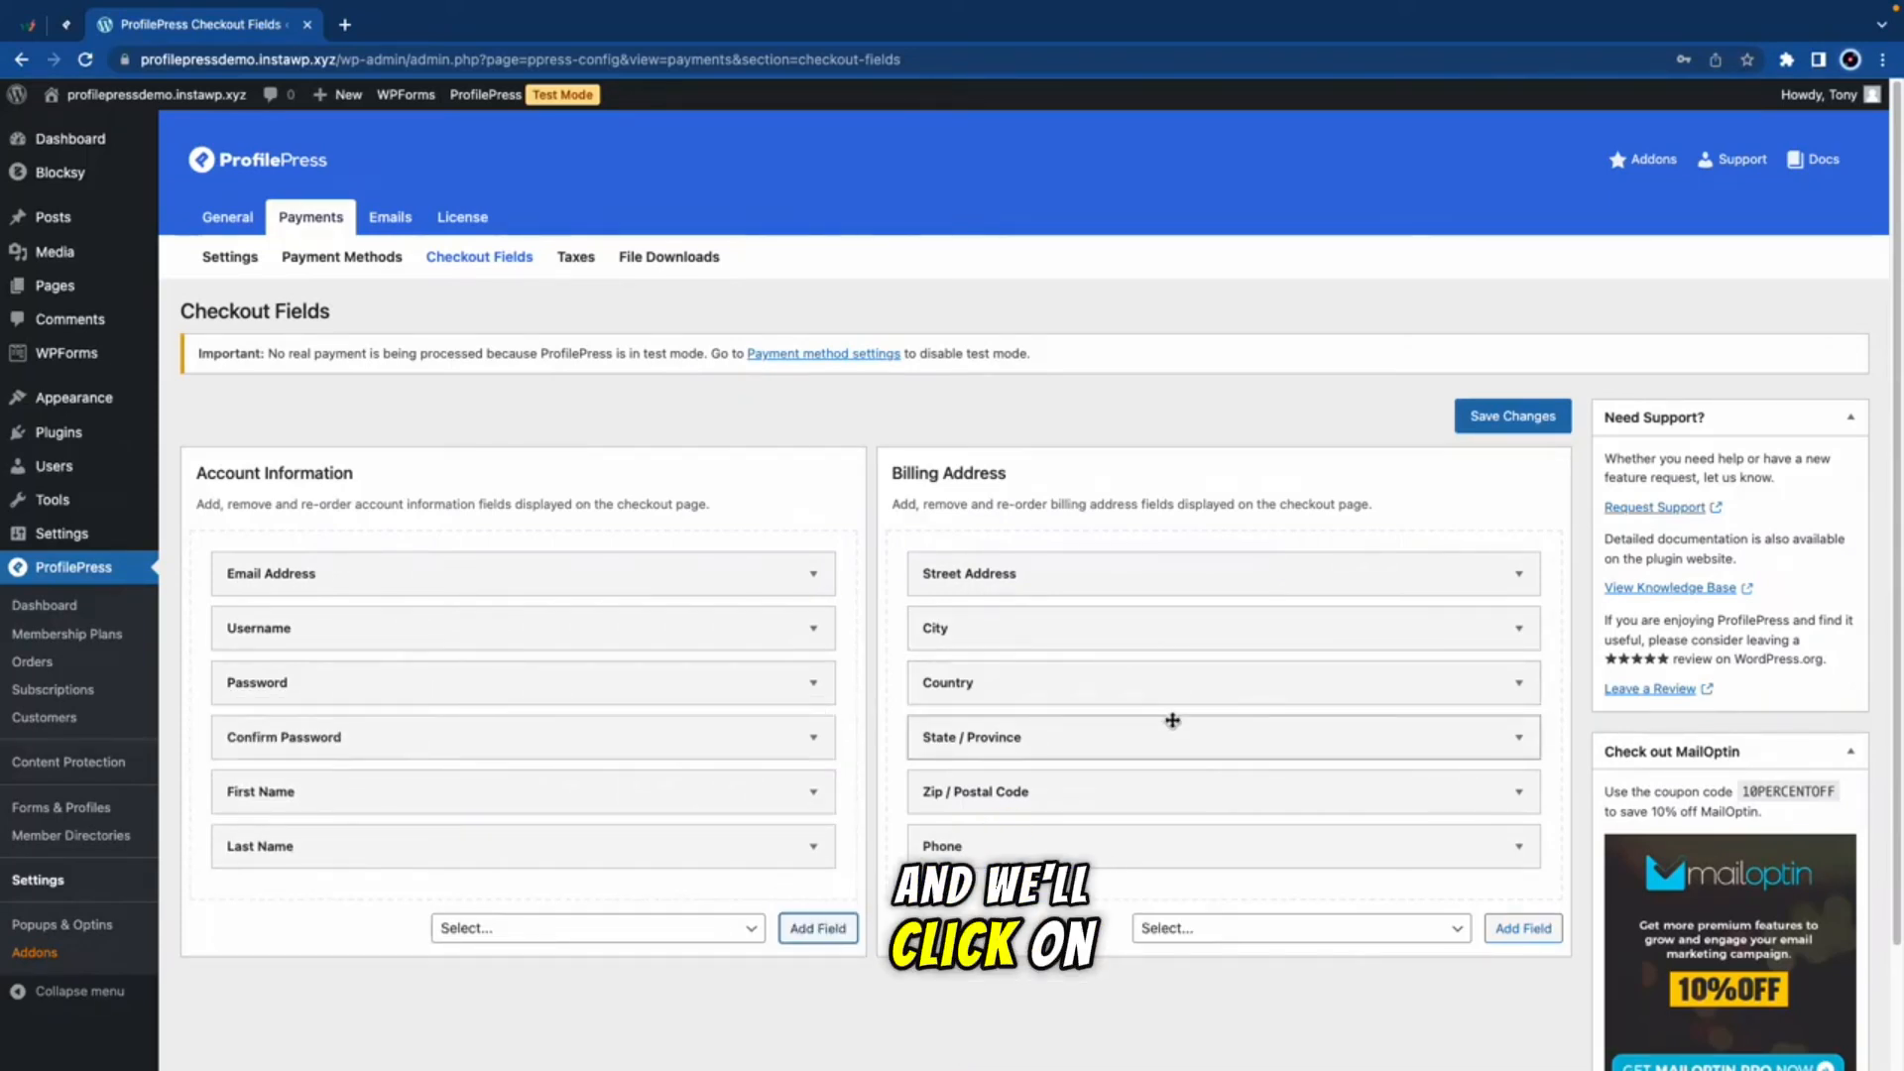
click(1483, 420)
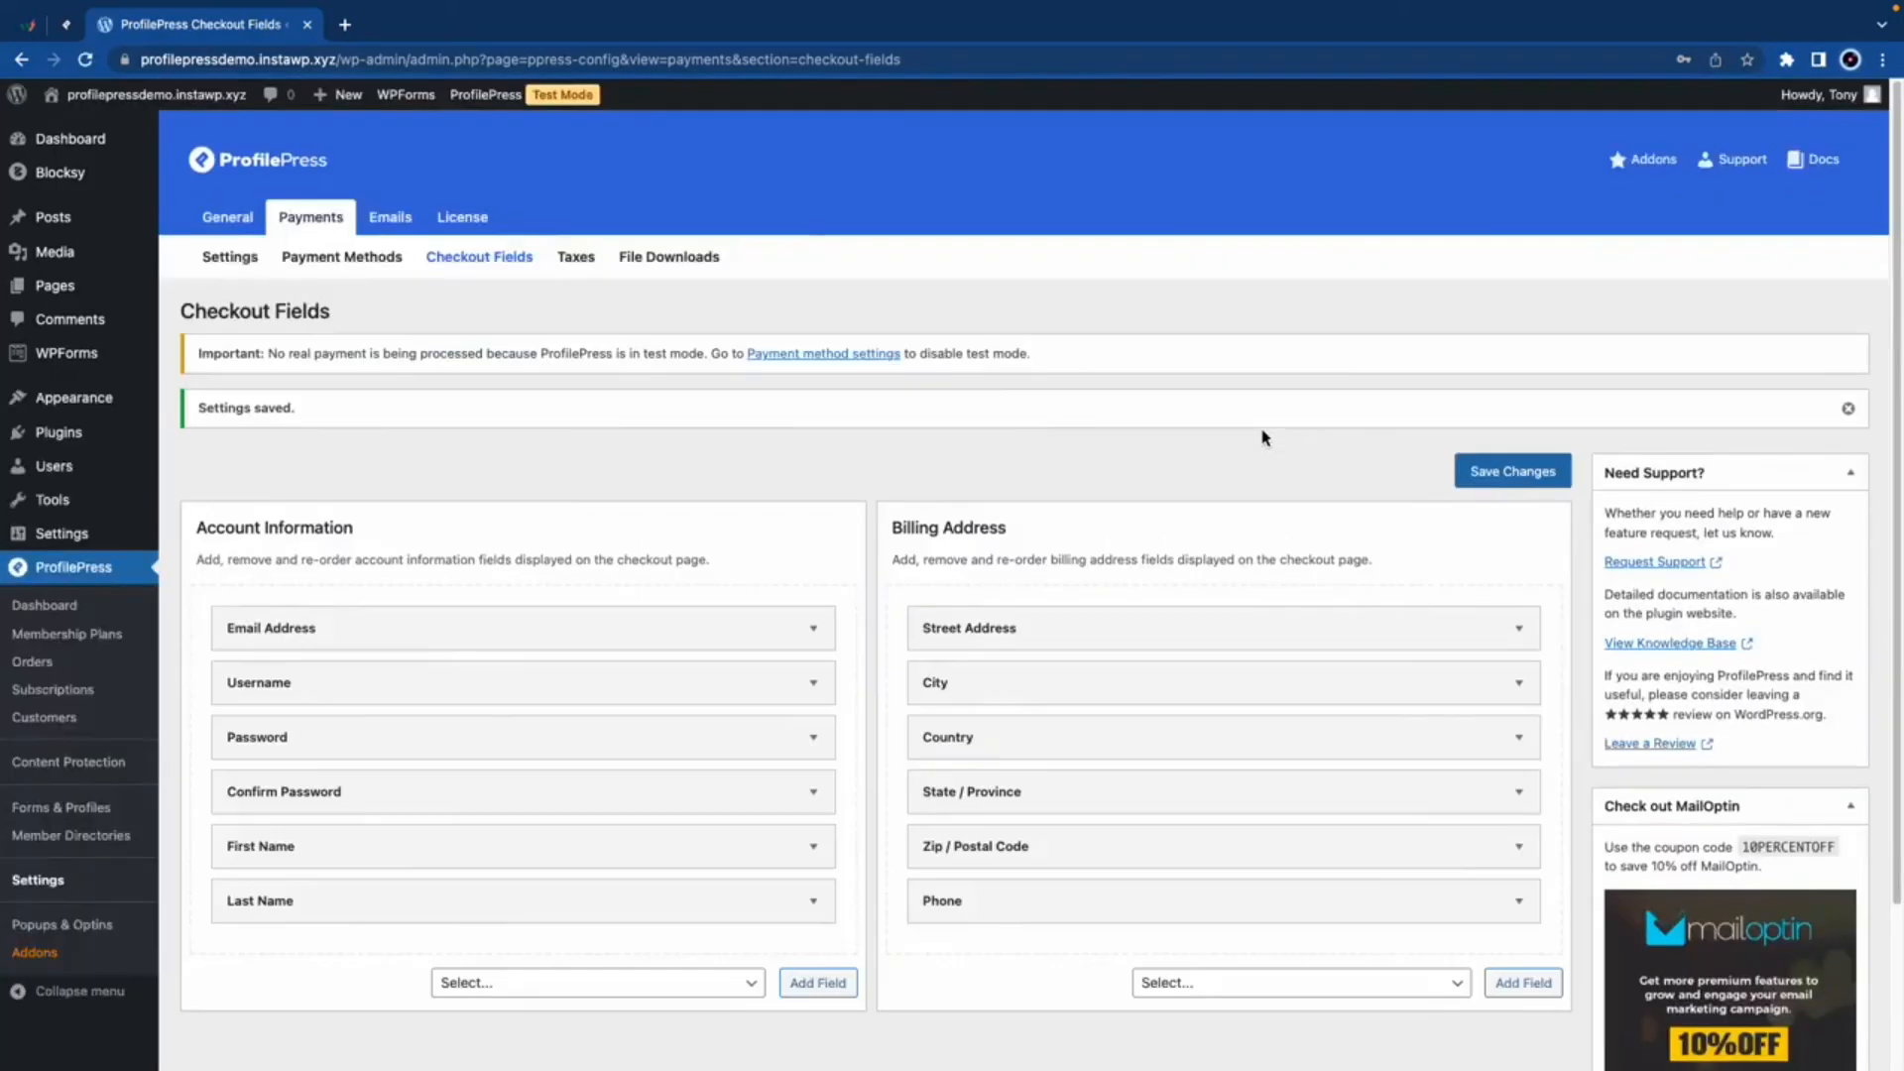
Step: Review the tax, EU VAT and tax rate options in the ProfilePress payment settings
click(594, 266)
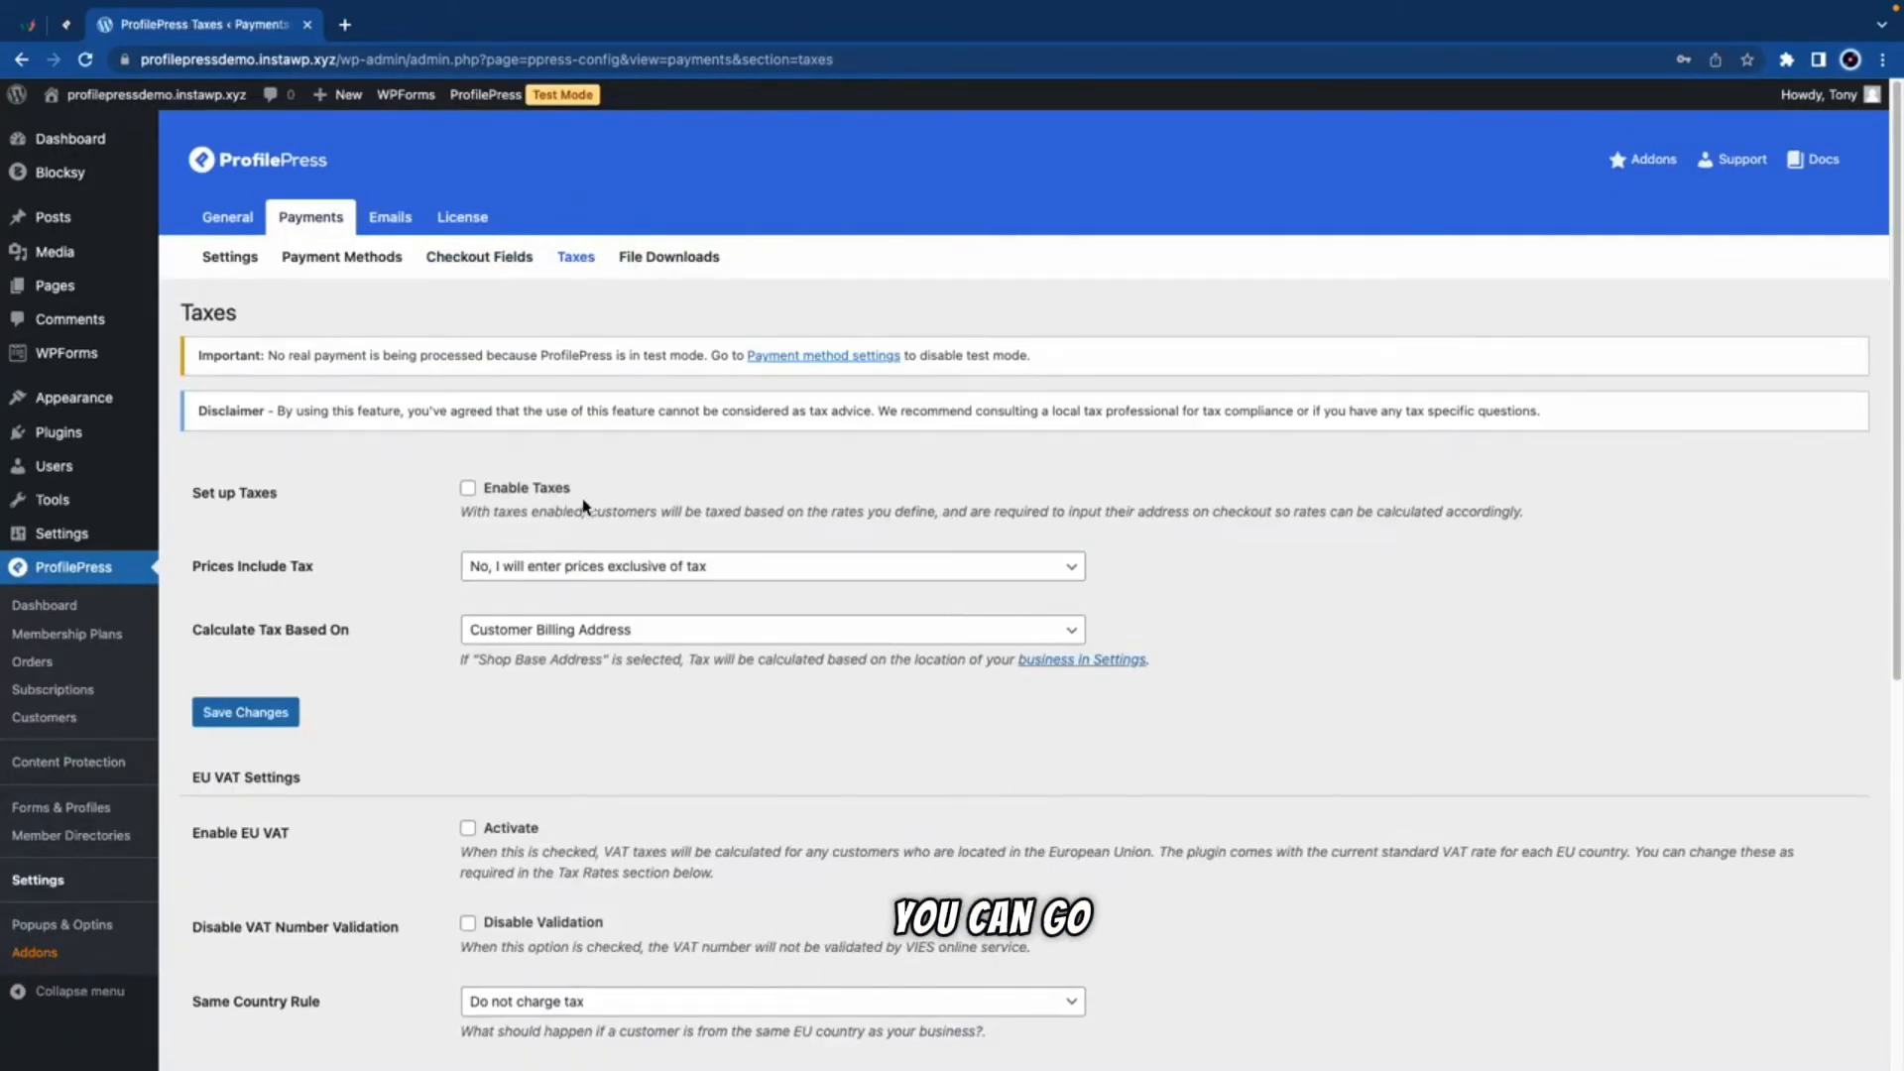
scroll(633, 559, down, 6)
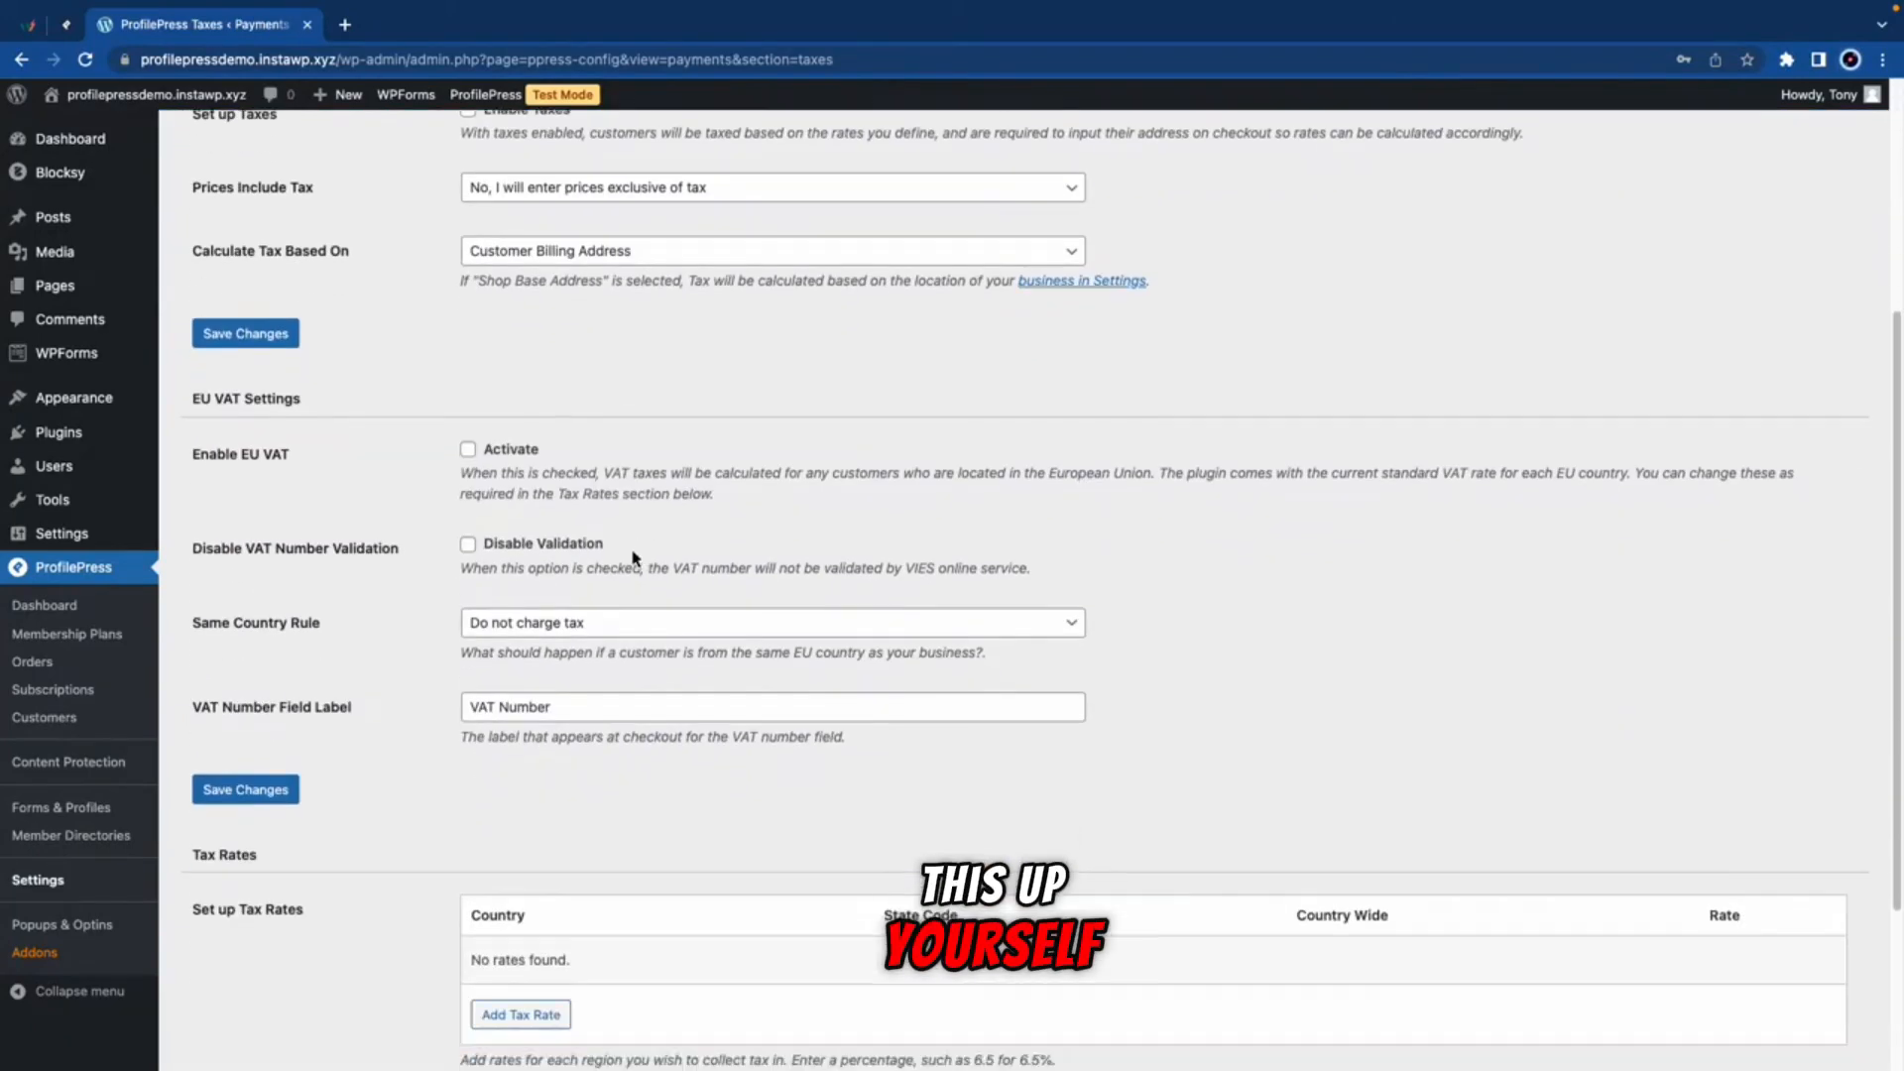
scroll(633, 558, up, 2)
scroll(633, 558, up, 4)
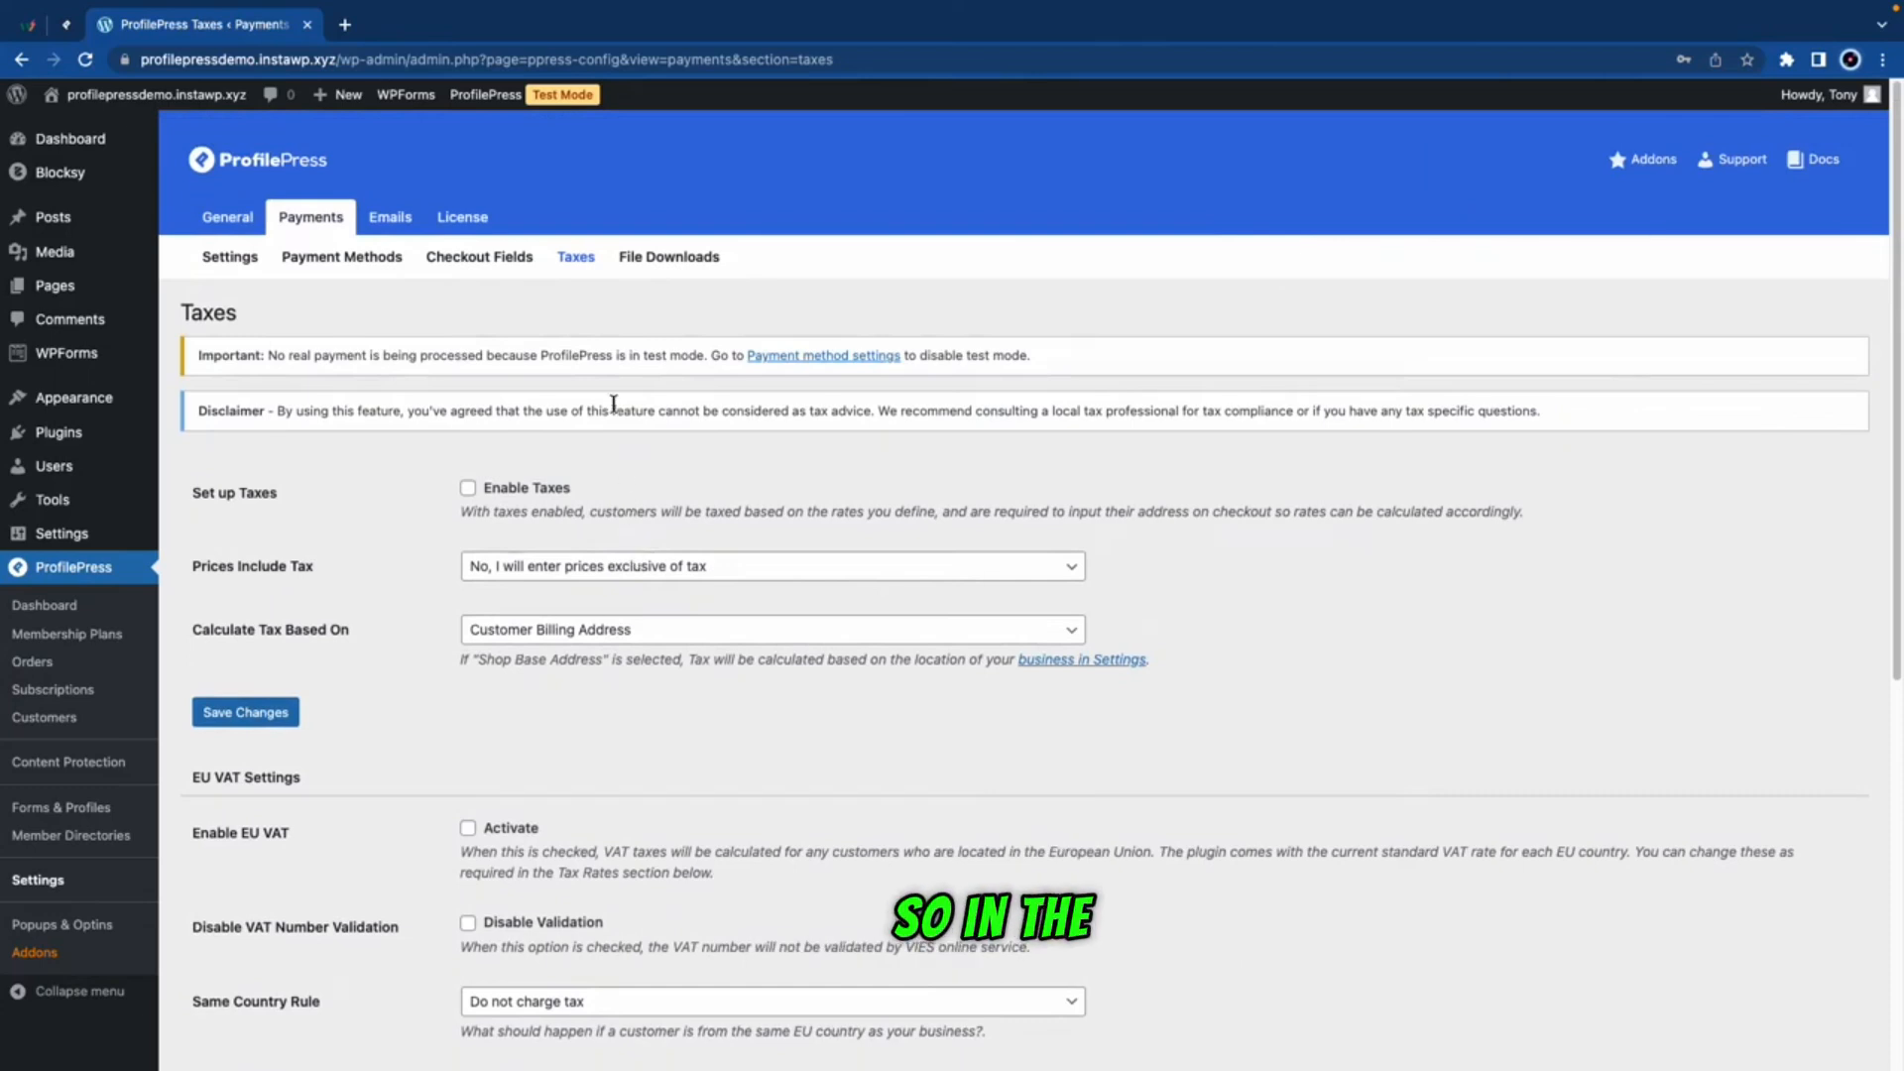
Step: Configure file downloads with the Force Downloads method, required login and a unique string appended to filenames, and save
click(660, 259)
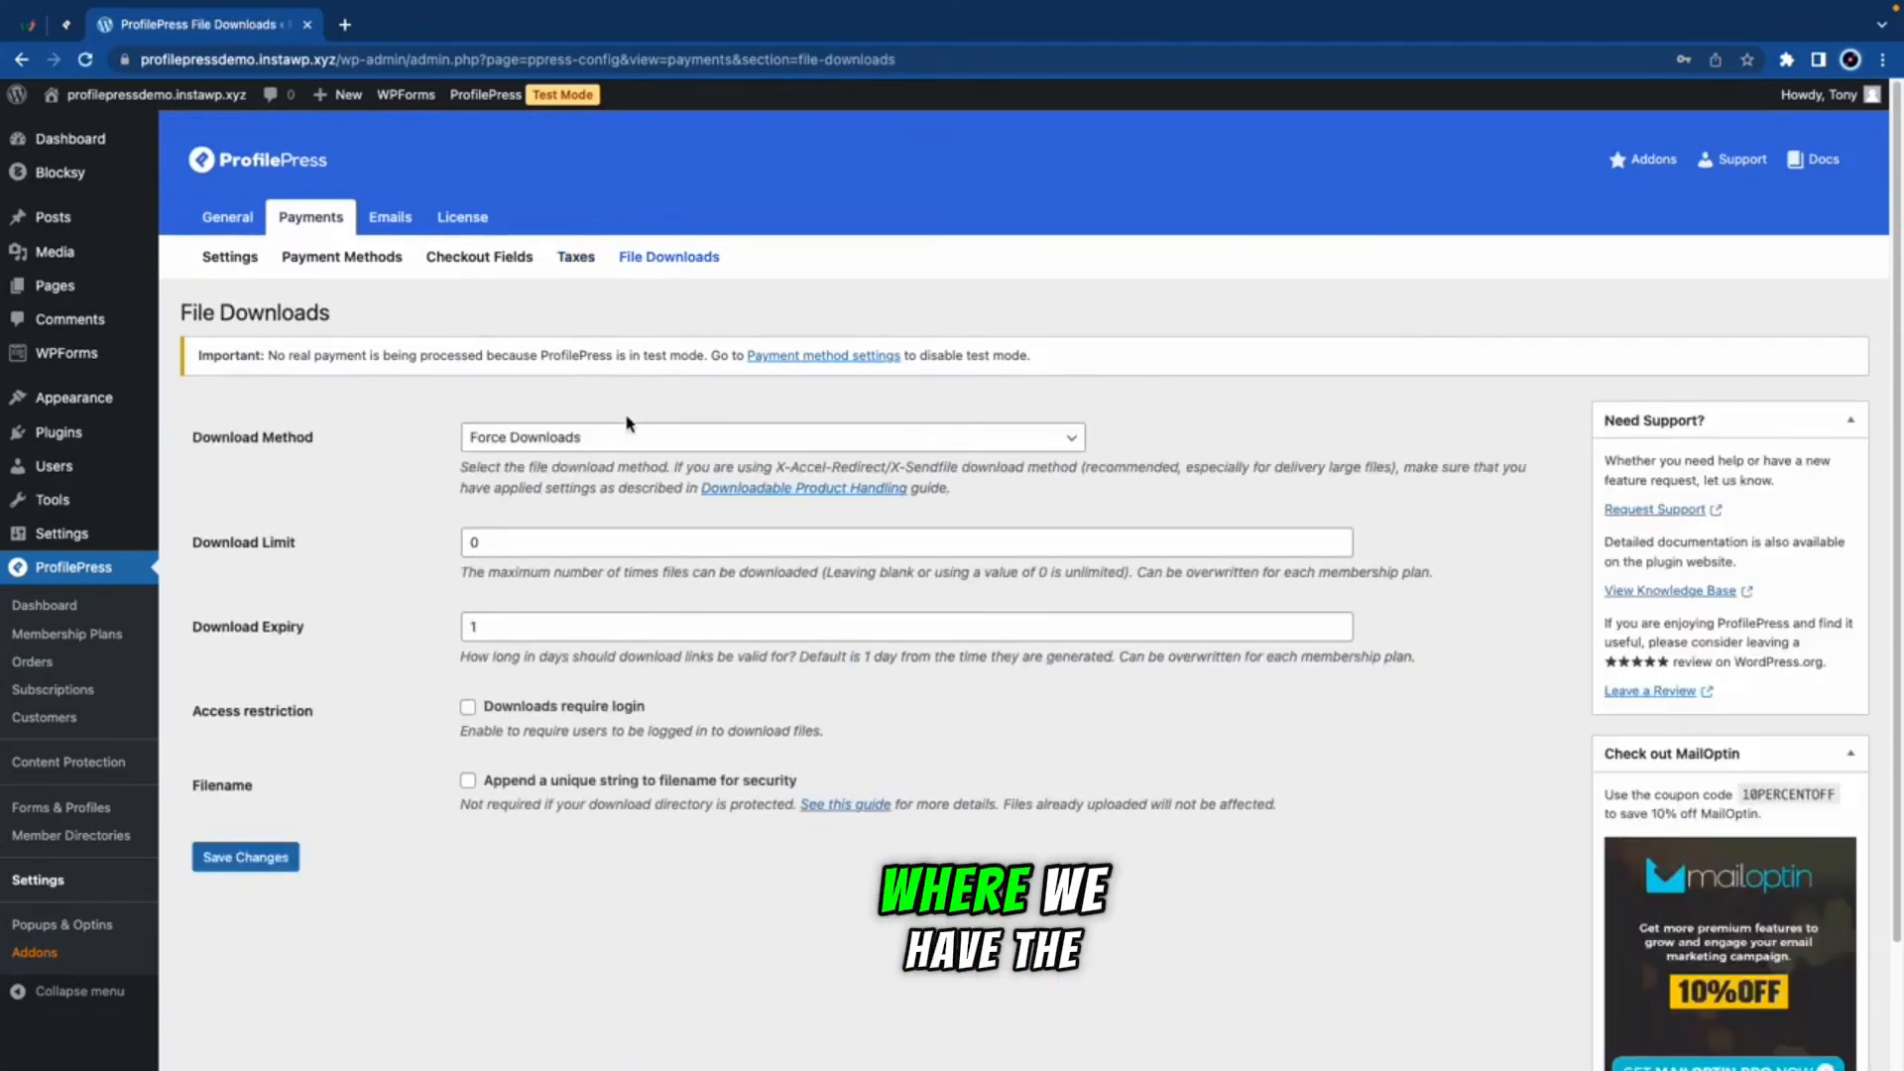
click(515, 446)
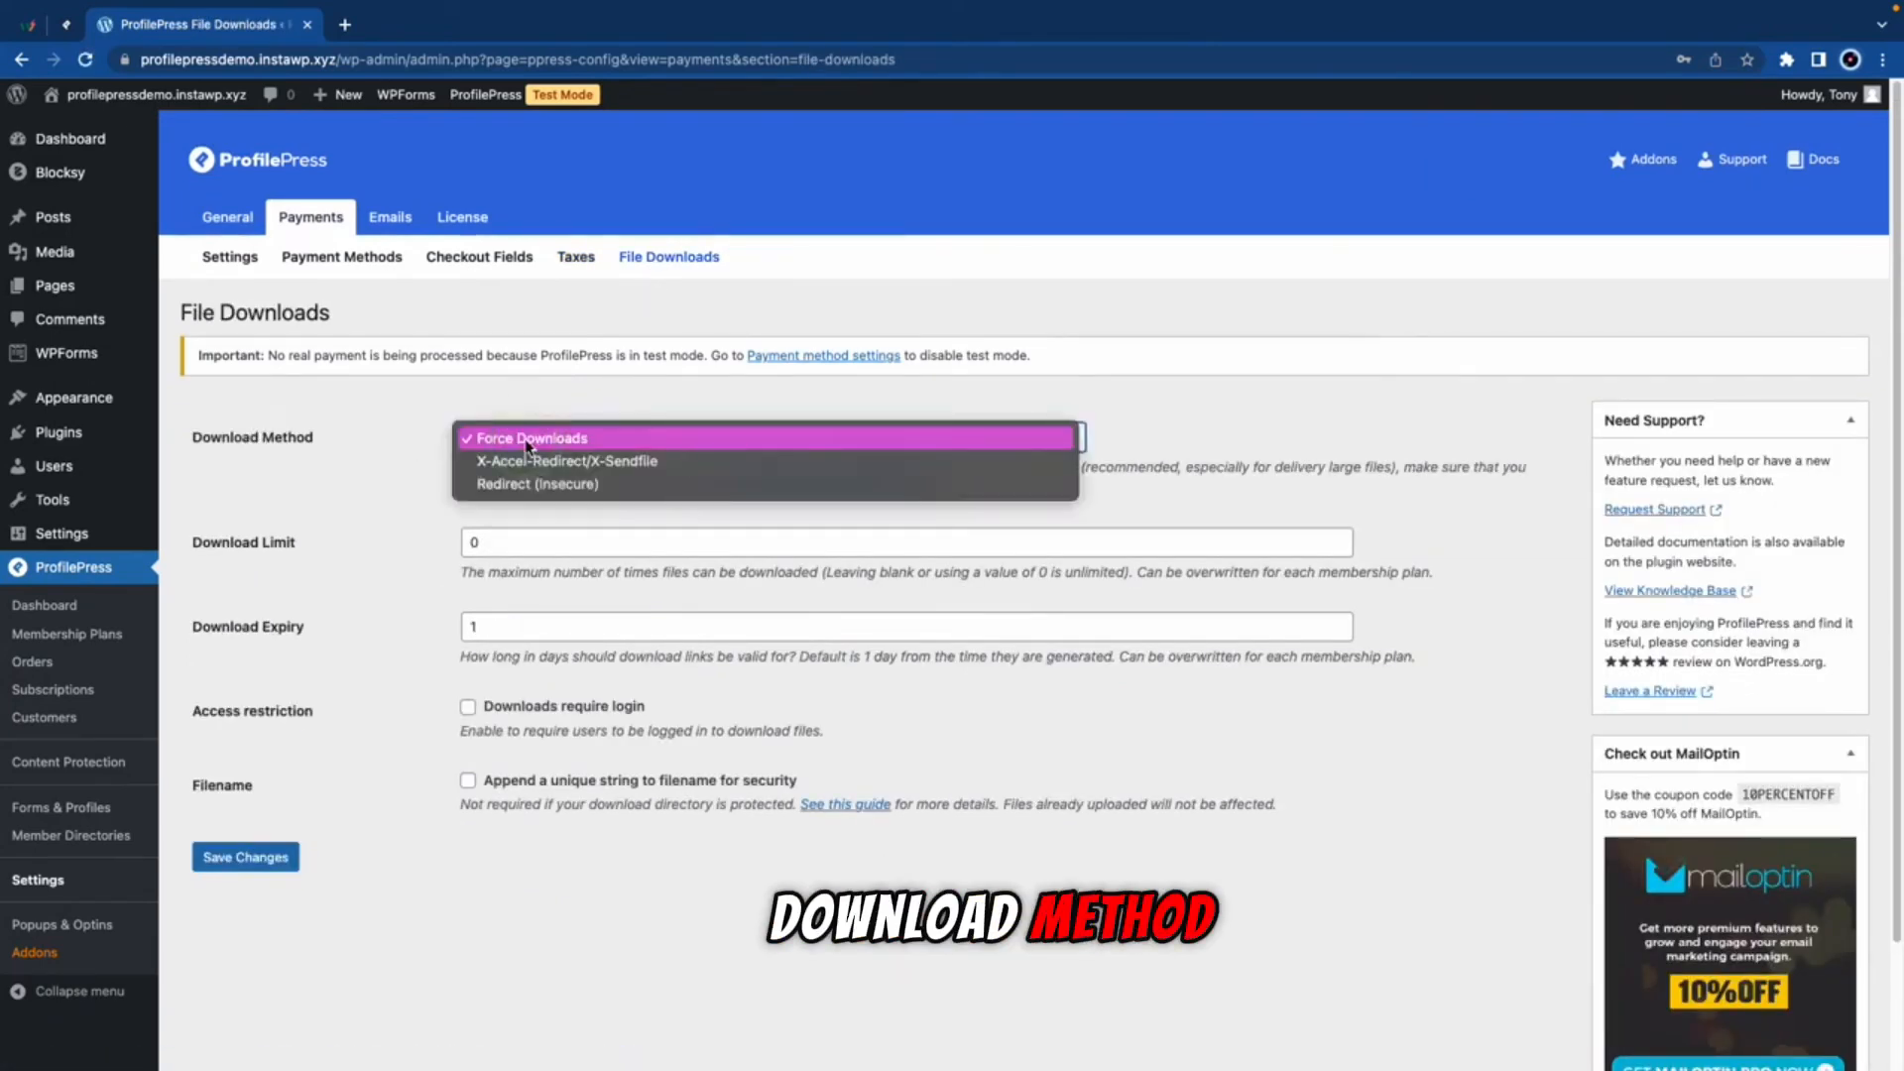
click(520, 436)
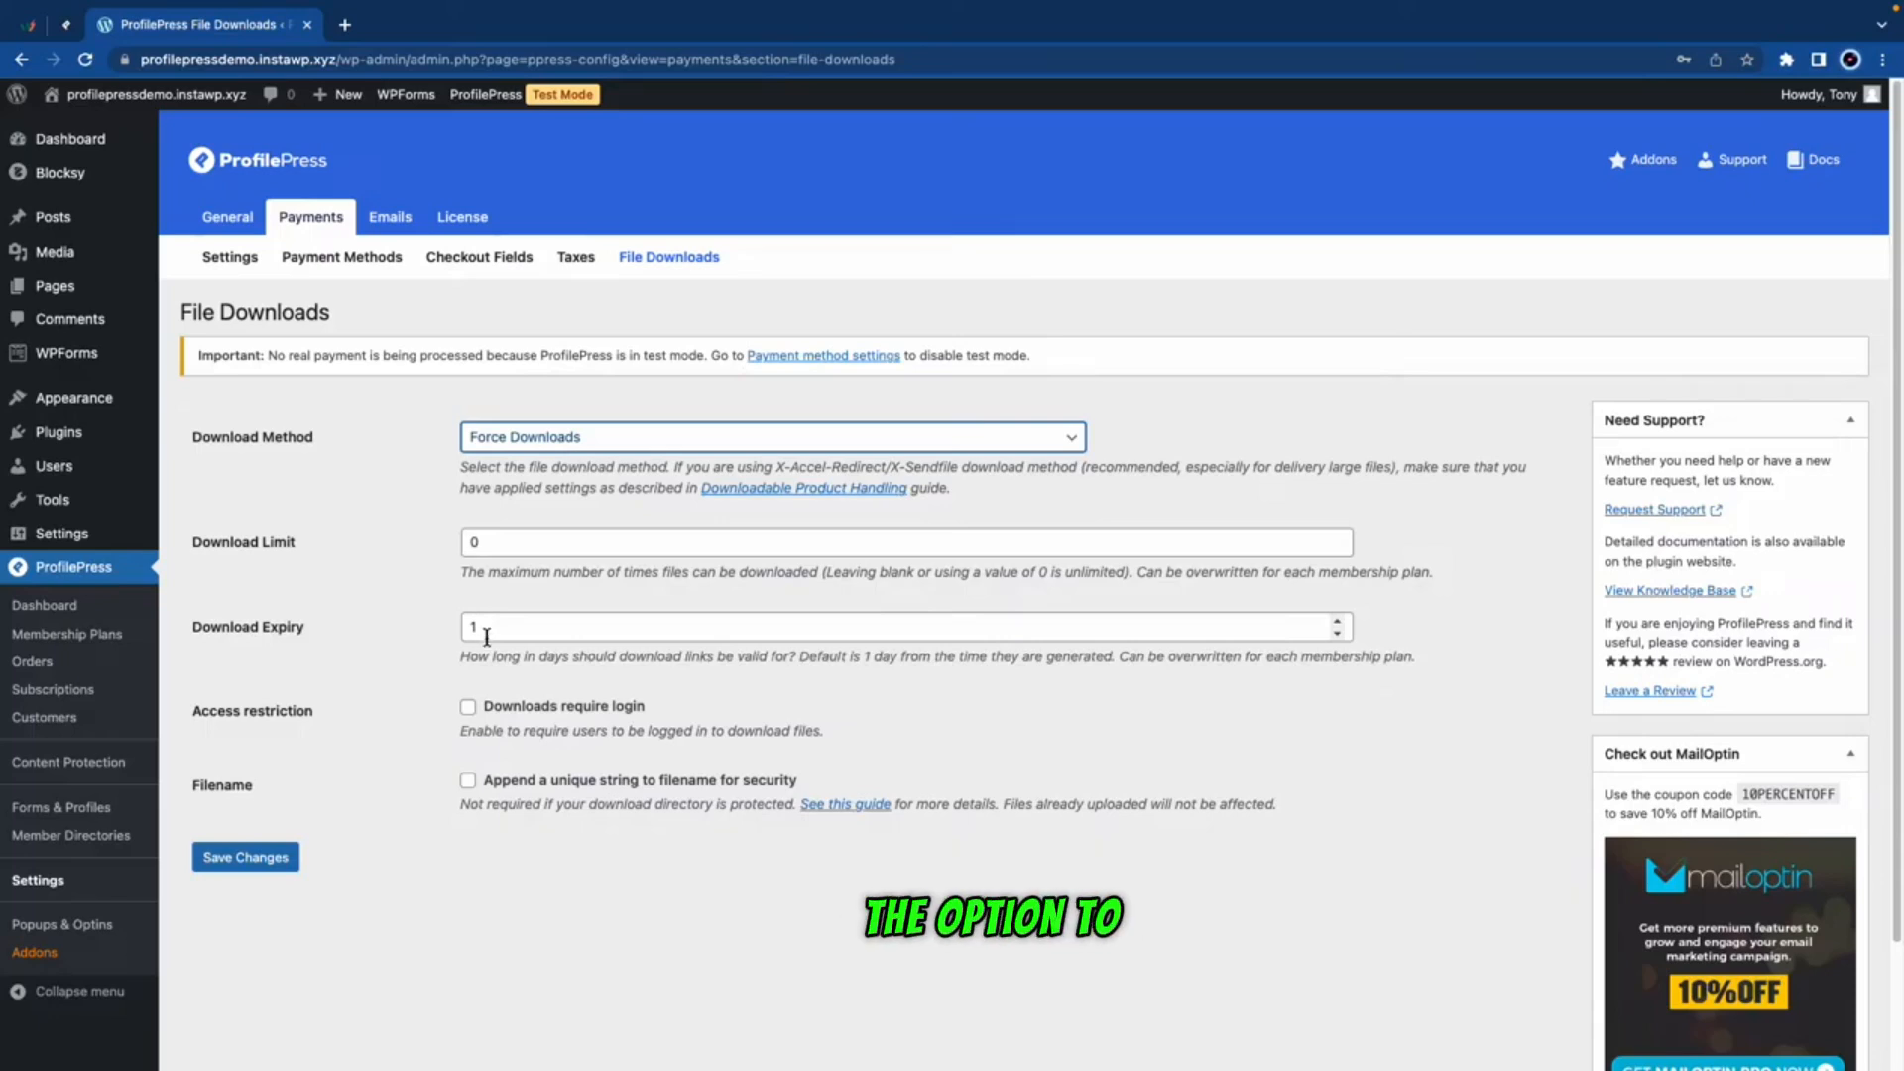
click(503, 710)
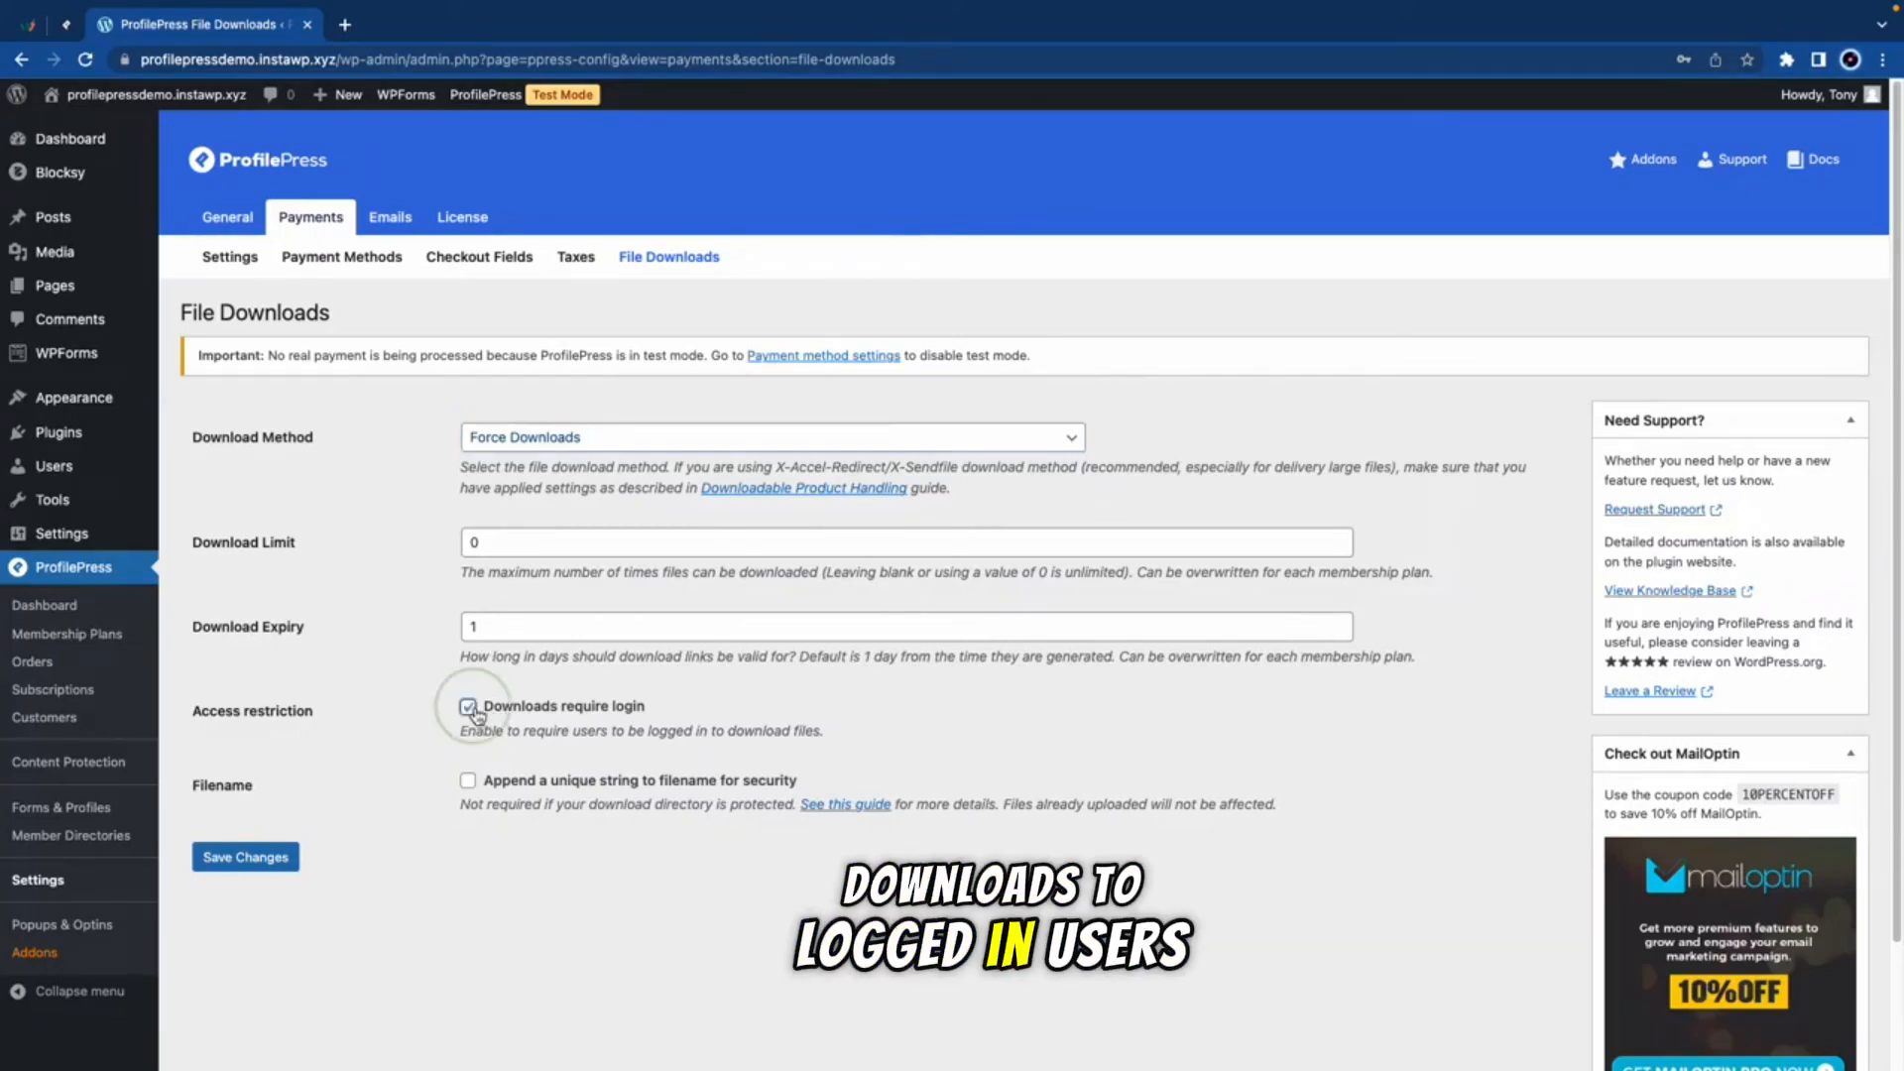
click(468, 783)
click(248, 858)
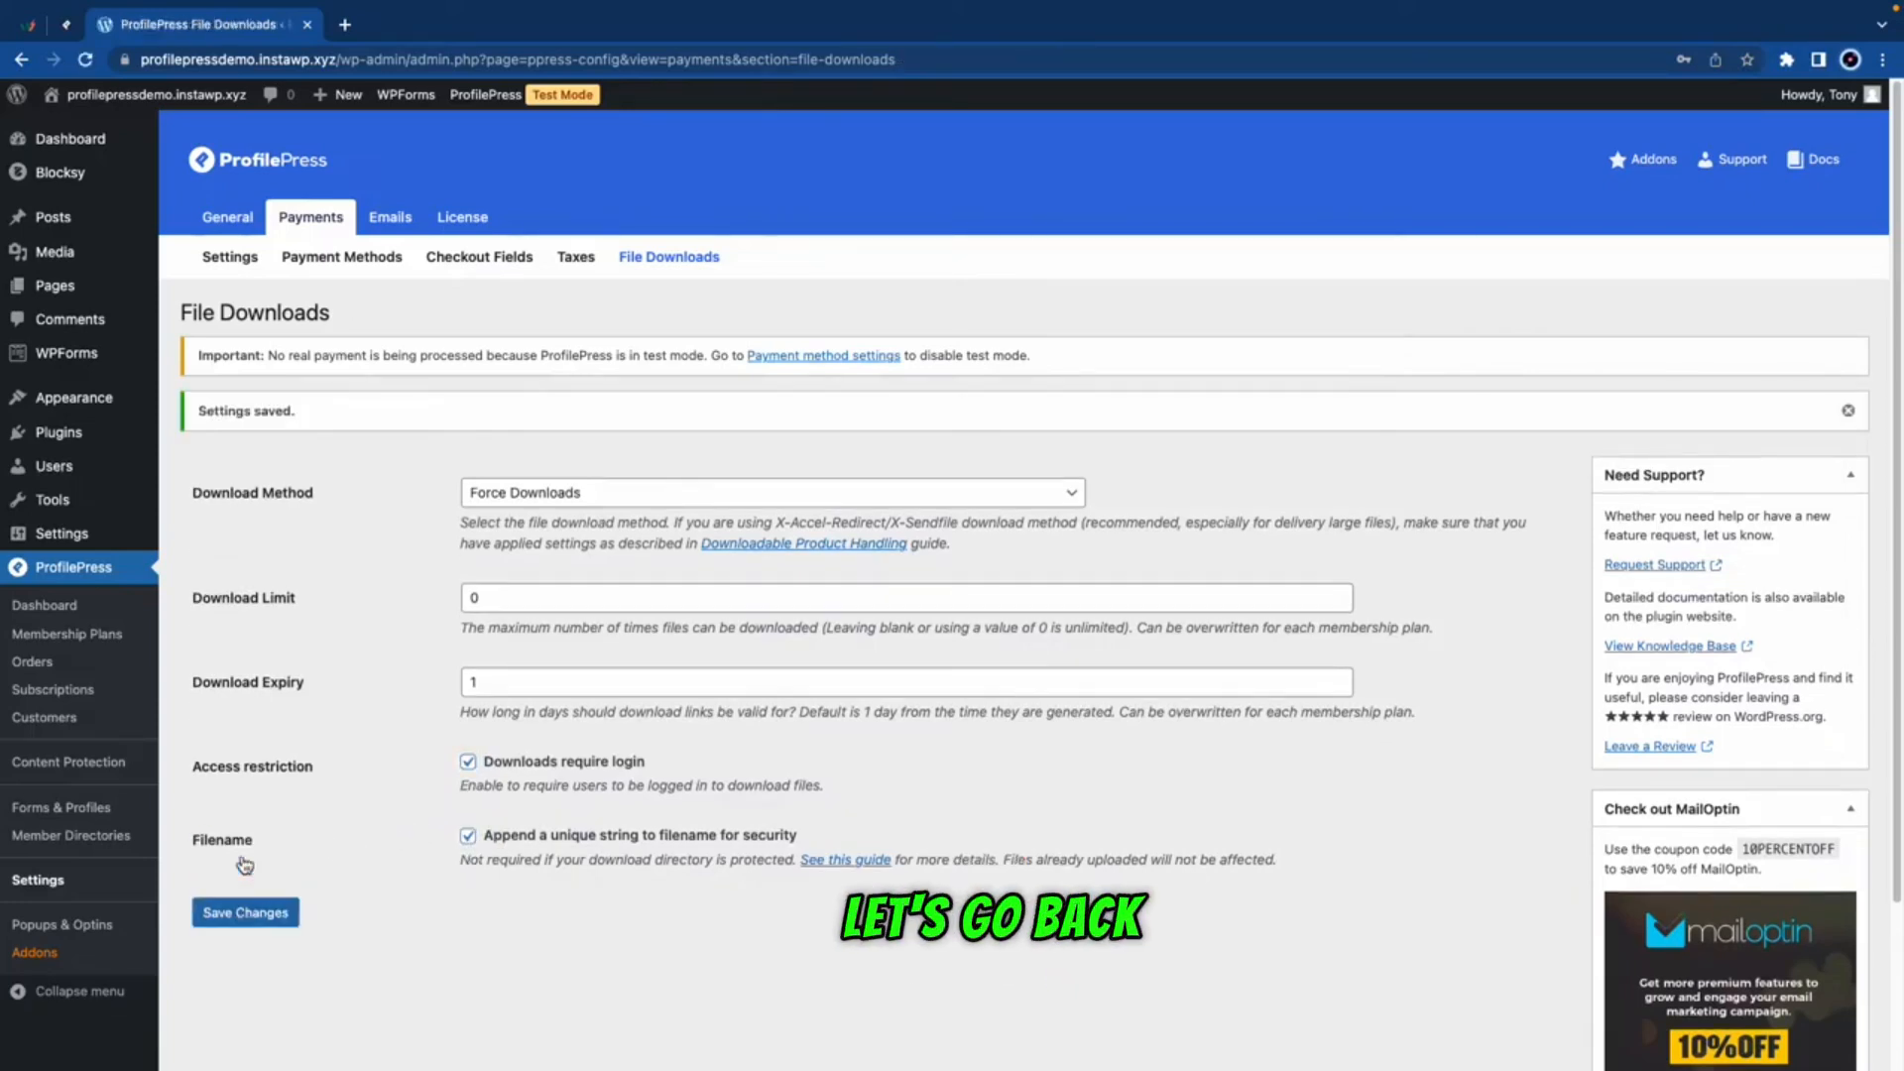
Step: Open the business information setup, shorten the business name to profilepressdemo, and fill in the business's street address and city
click(47, 605)
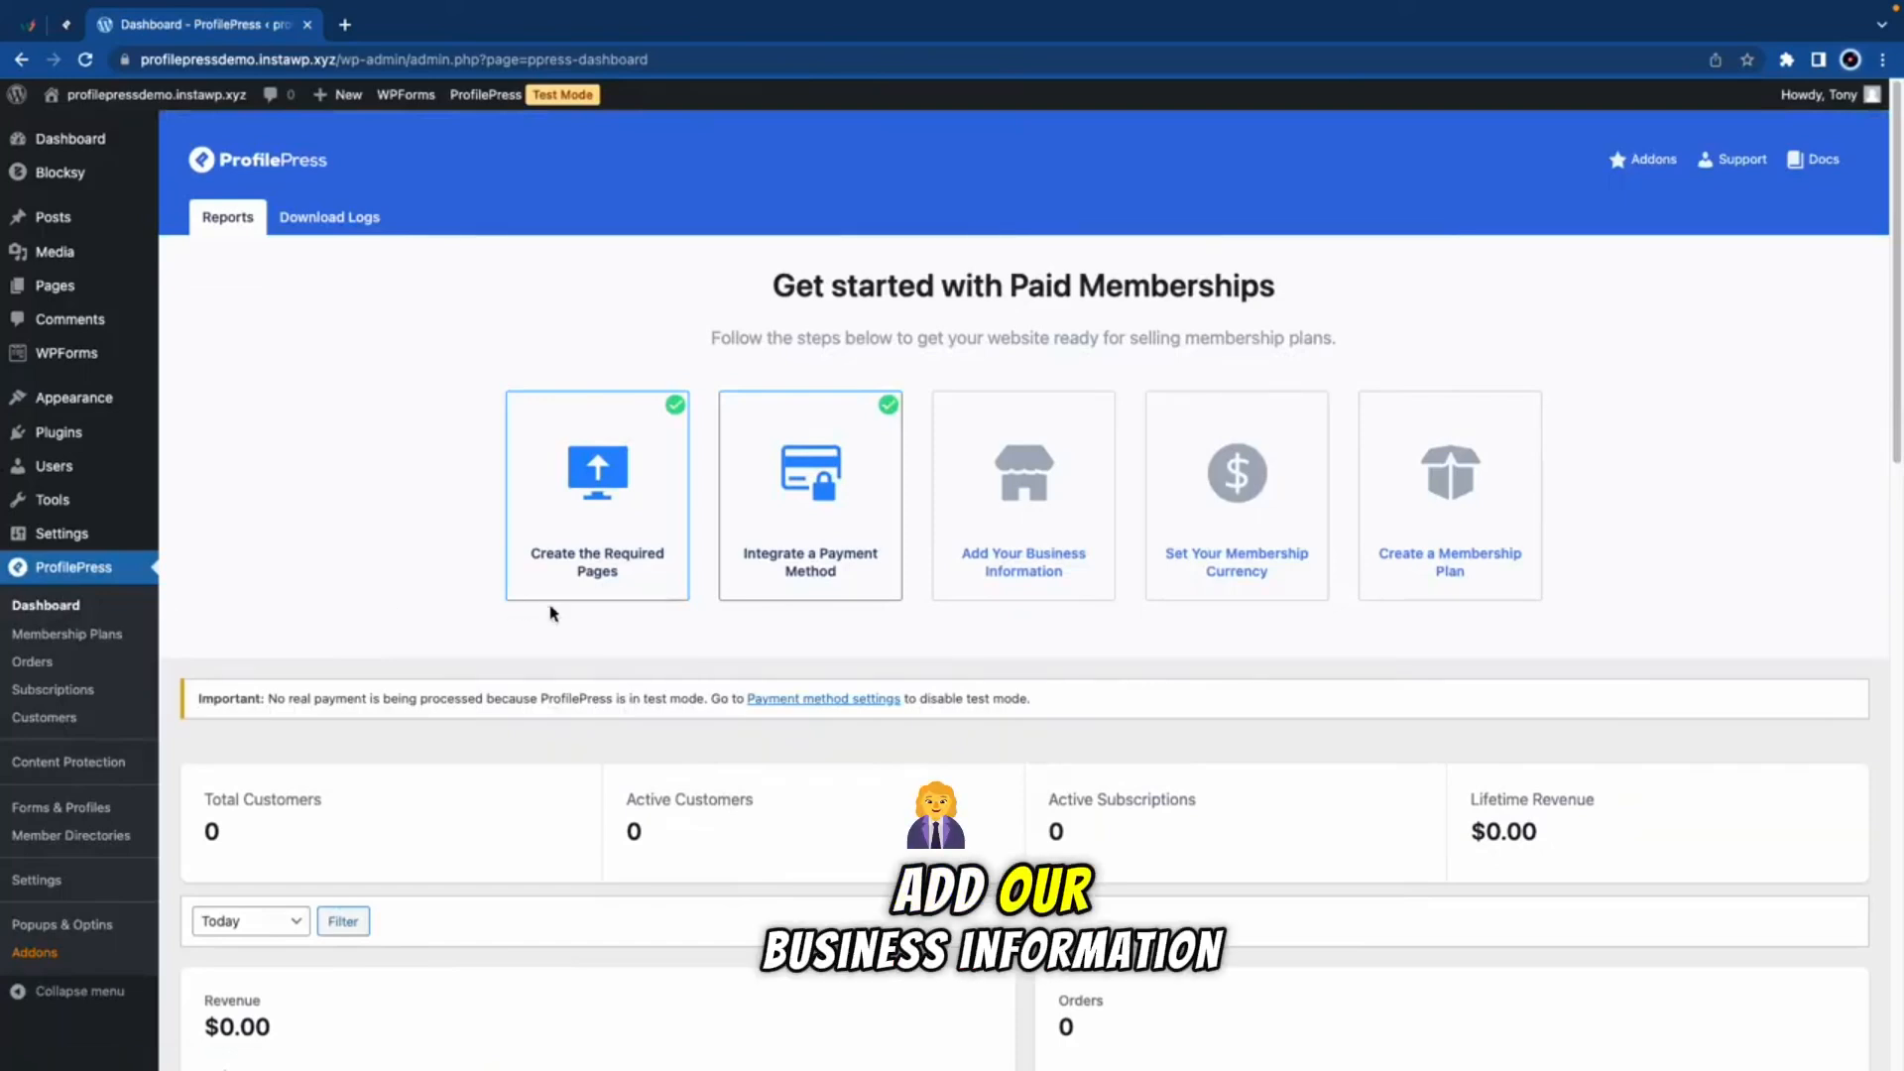
click(1031, 572)
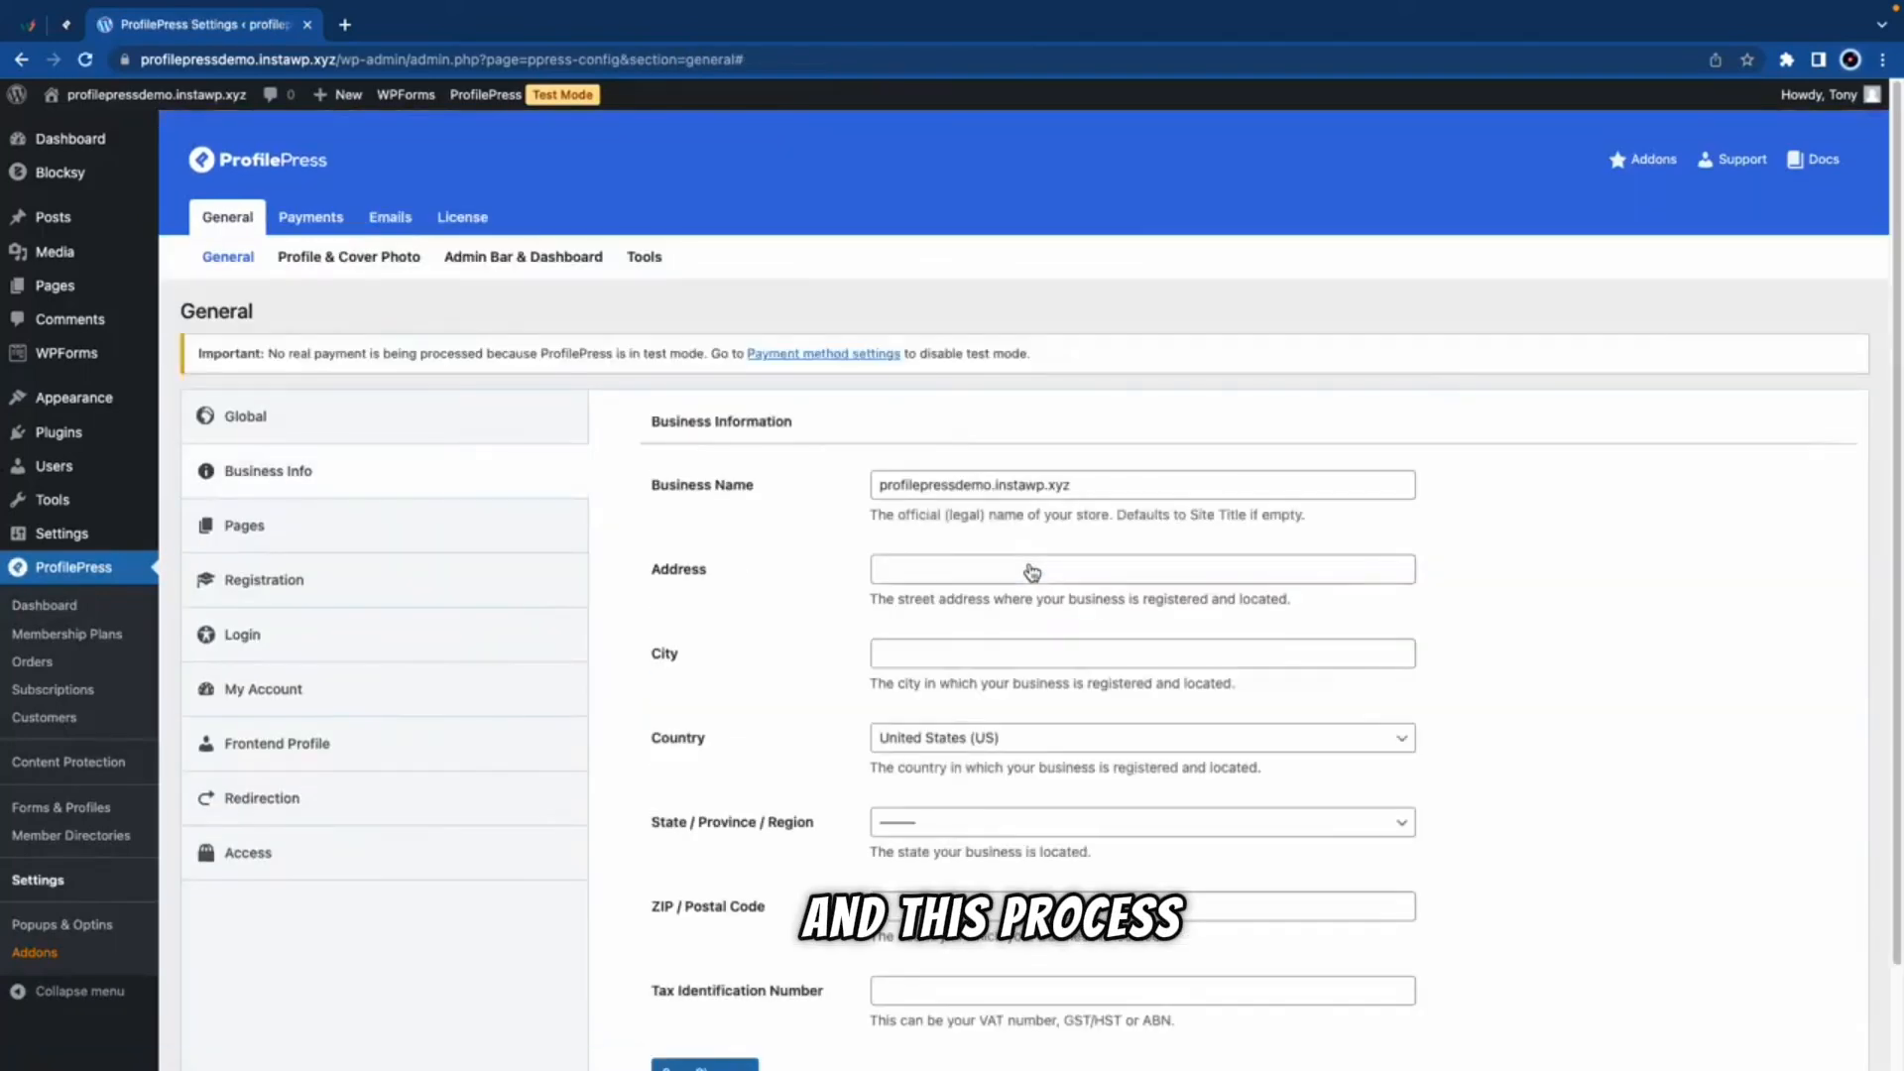
drag(1083, 485, 979, 485)
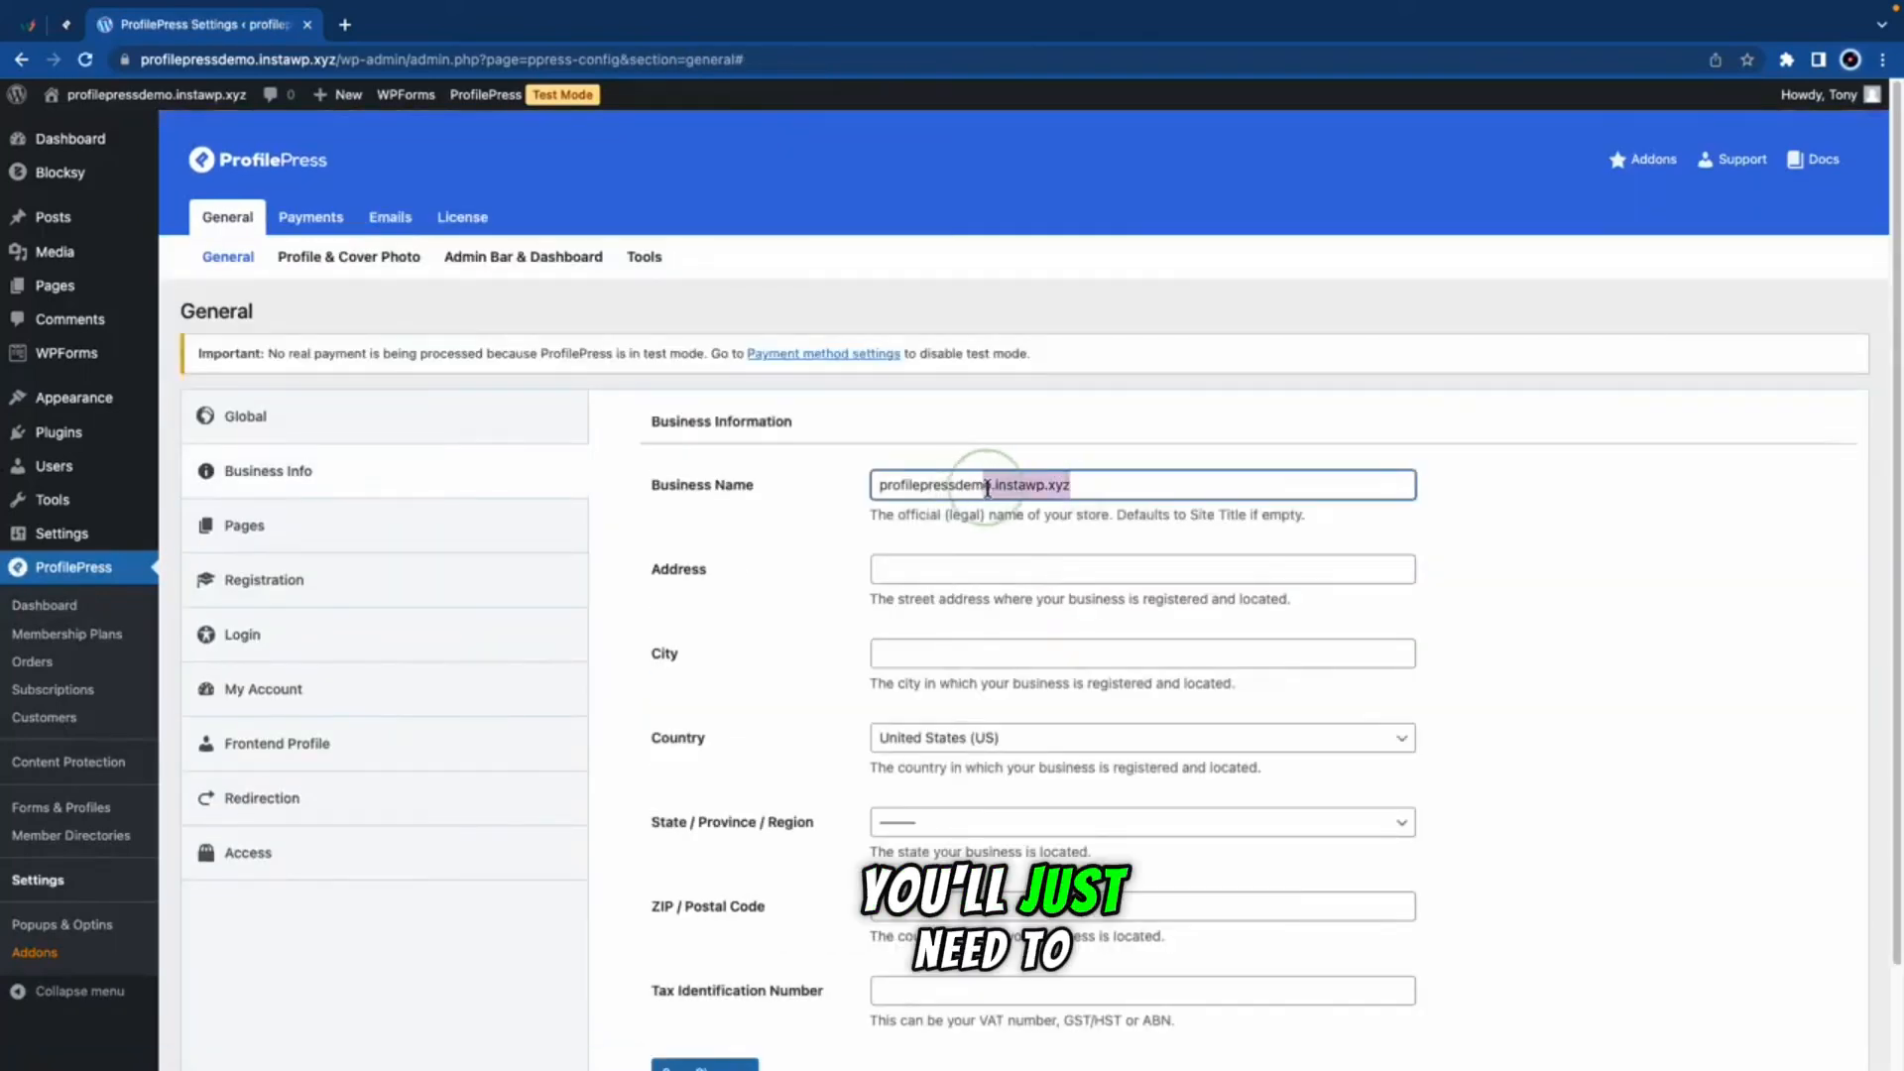
key(BackSpace)
click(1008, 571)
click(1022, 616)
click(952, 653)
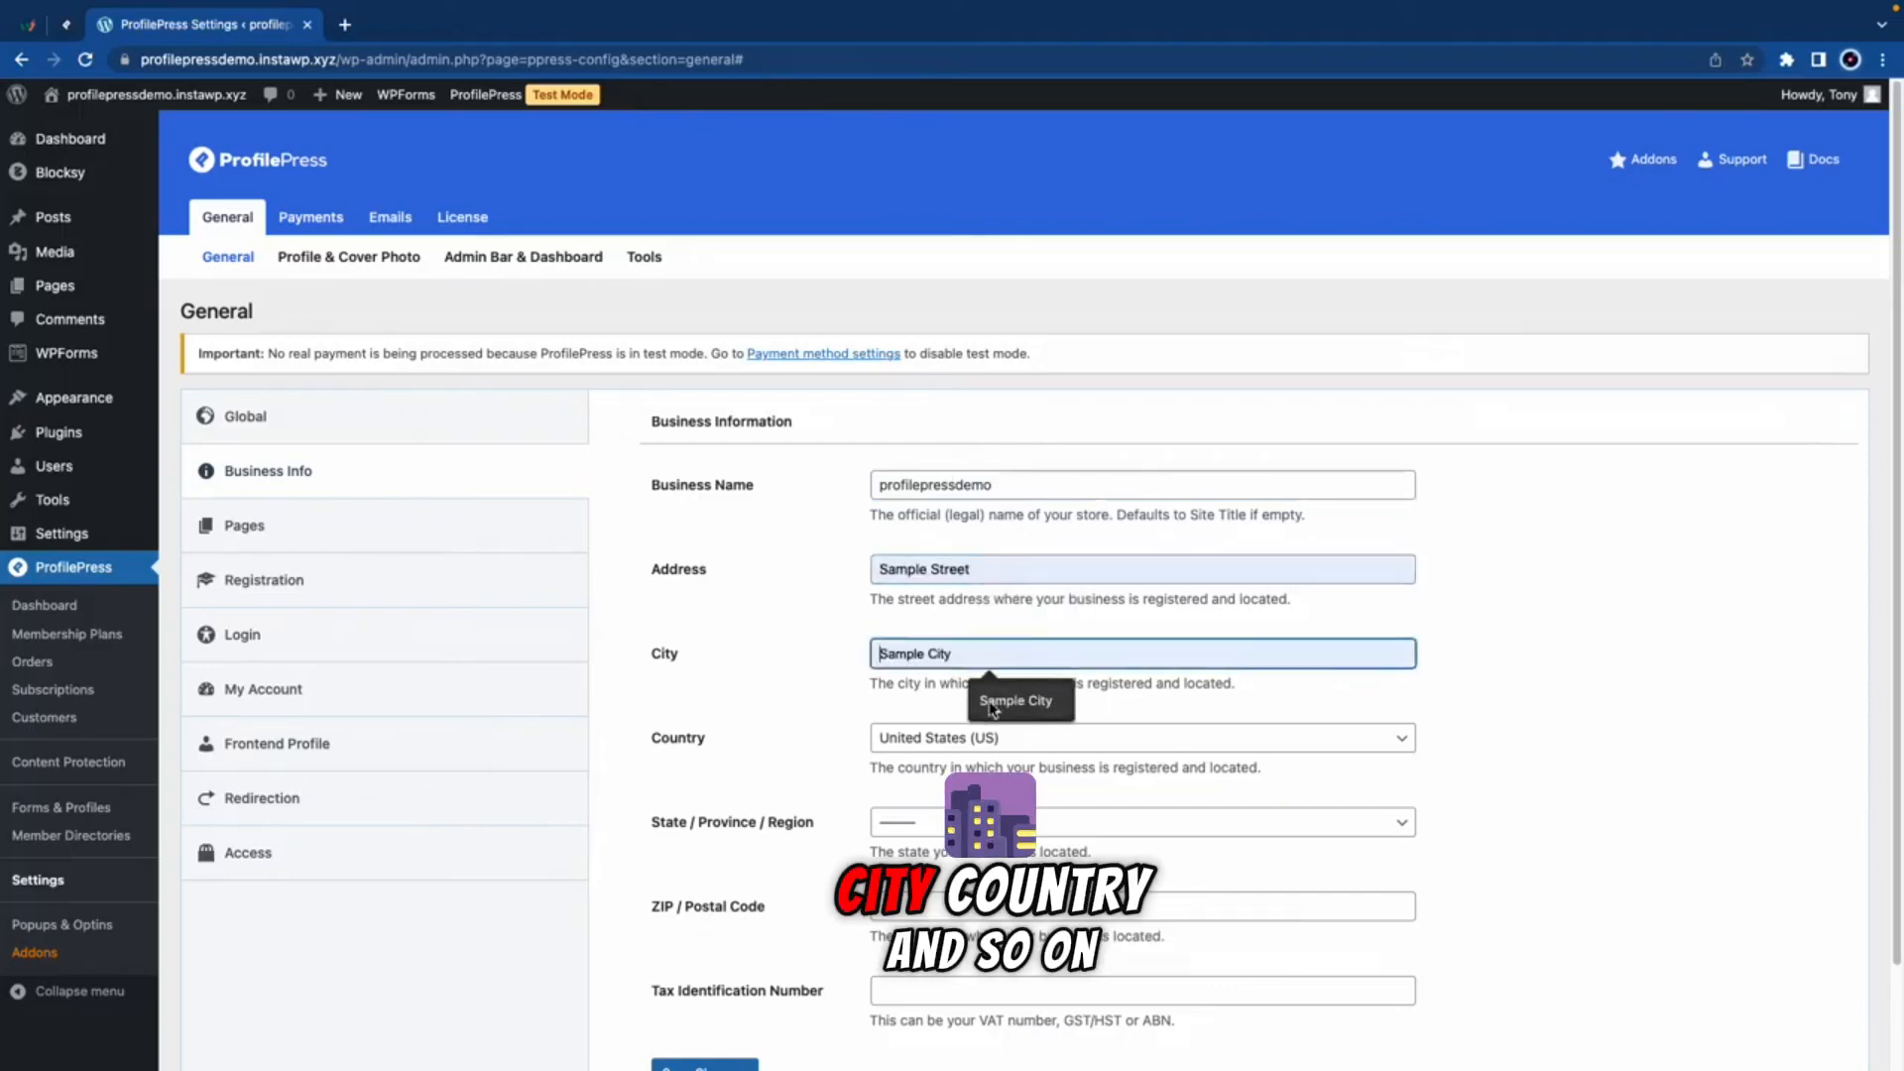
click(1021, 700)
Step: Set the business state to Alaska, fill in the postal code and tax identification number, and save the changes
click(991, 822)
click(922, 869)
scroll(923, 833, down, 2)
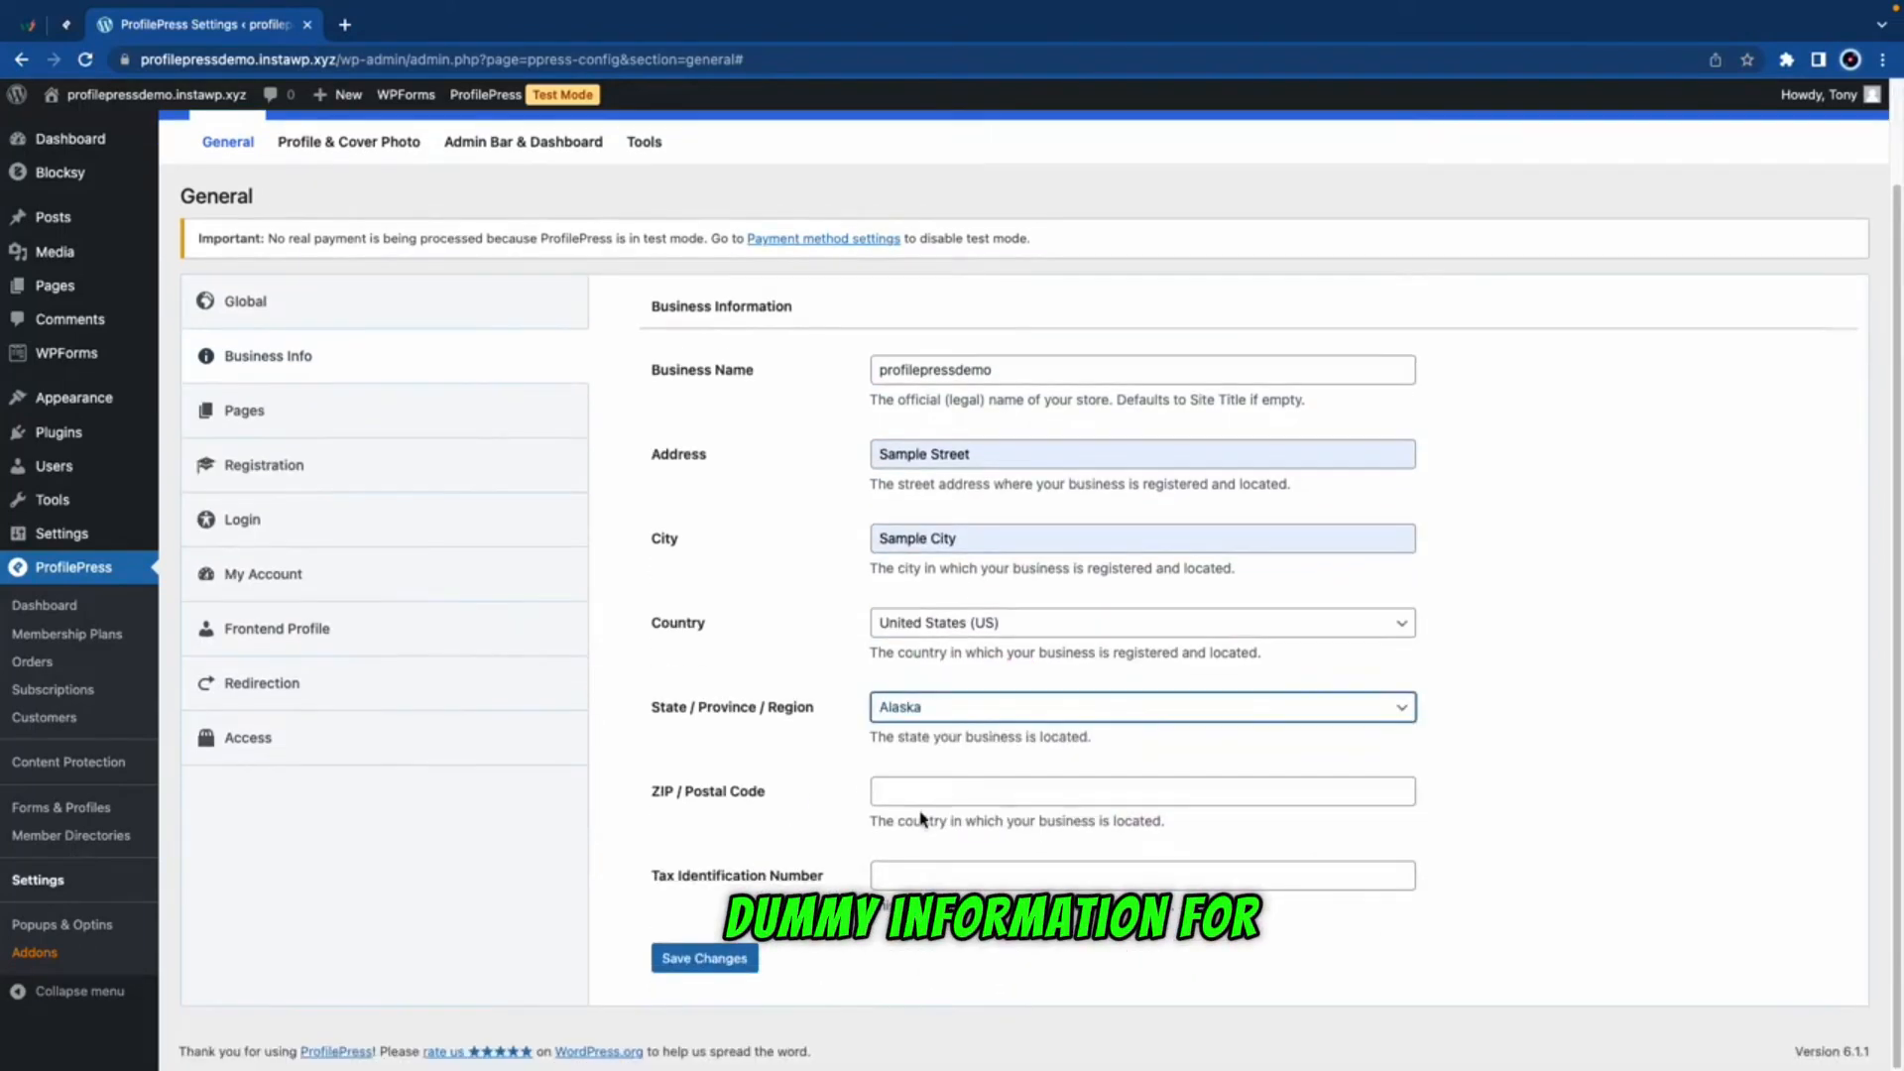
click(938, 792)
click(995, 839)
click(1007, 875)
click(1019, 923)
scroll(1012, 684, up, 1)
scroll(992, 714, down, 1)
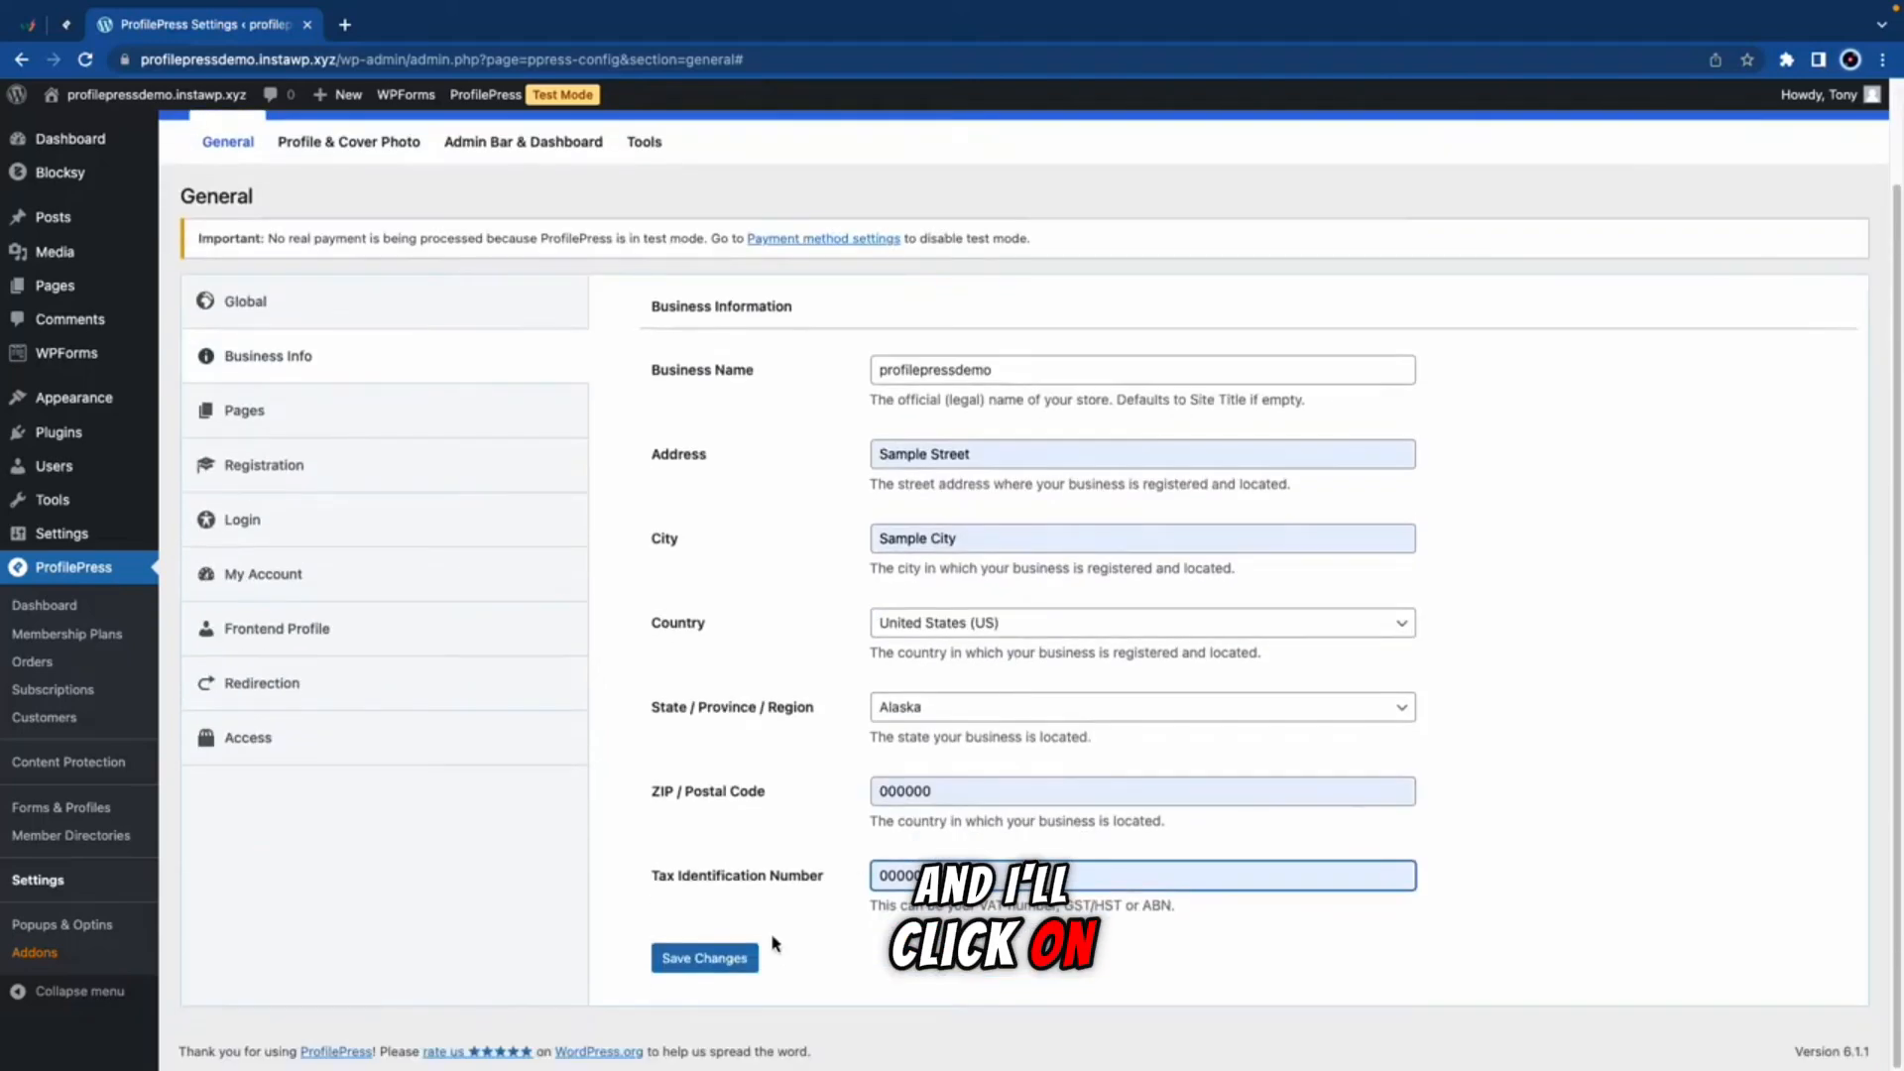
click(739, 961)
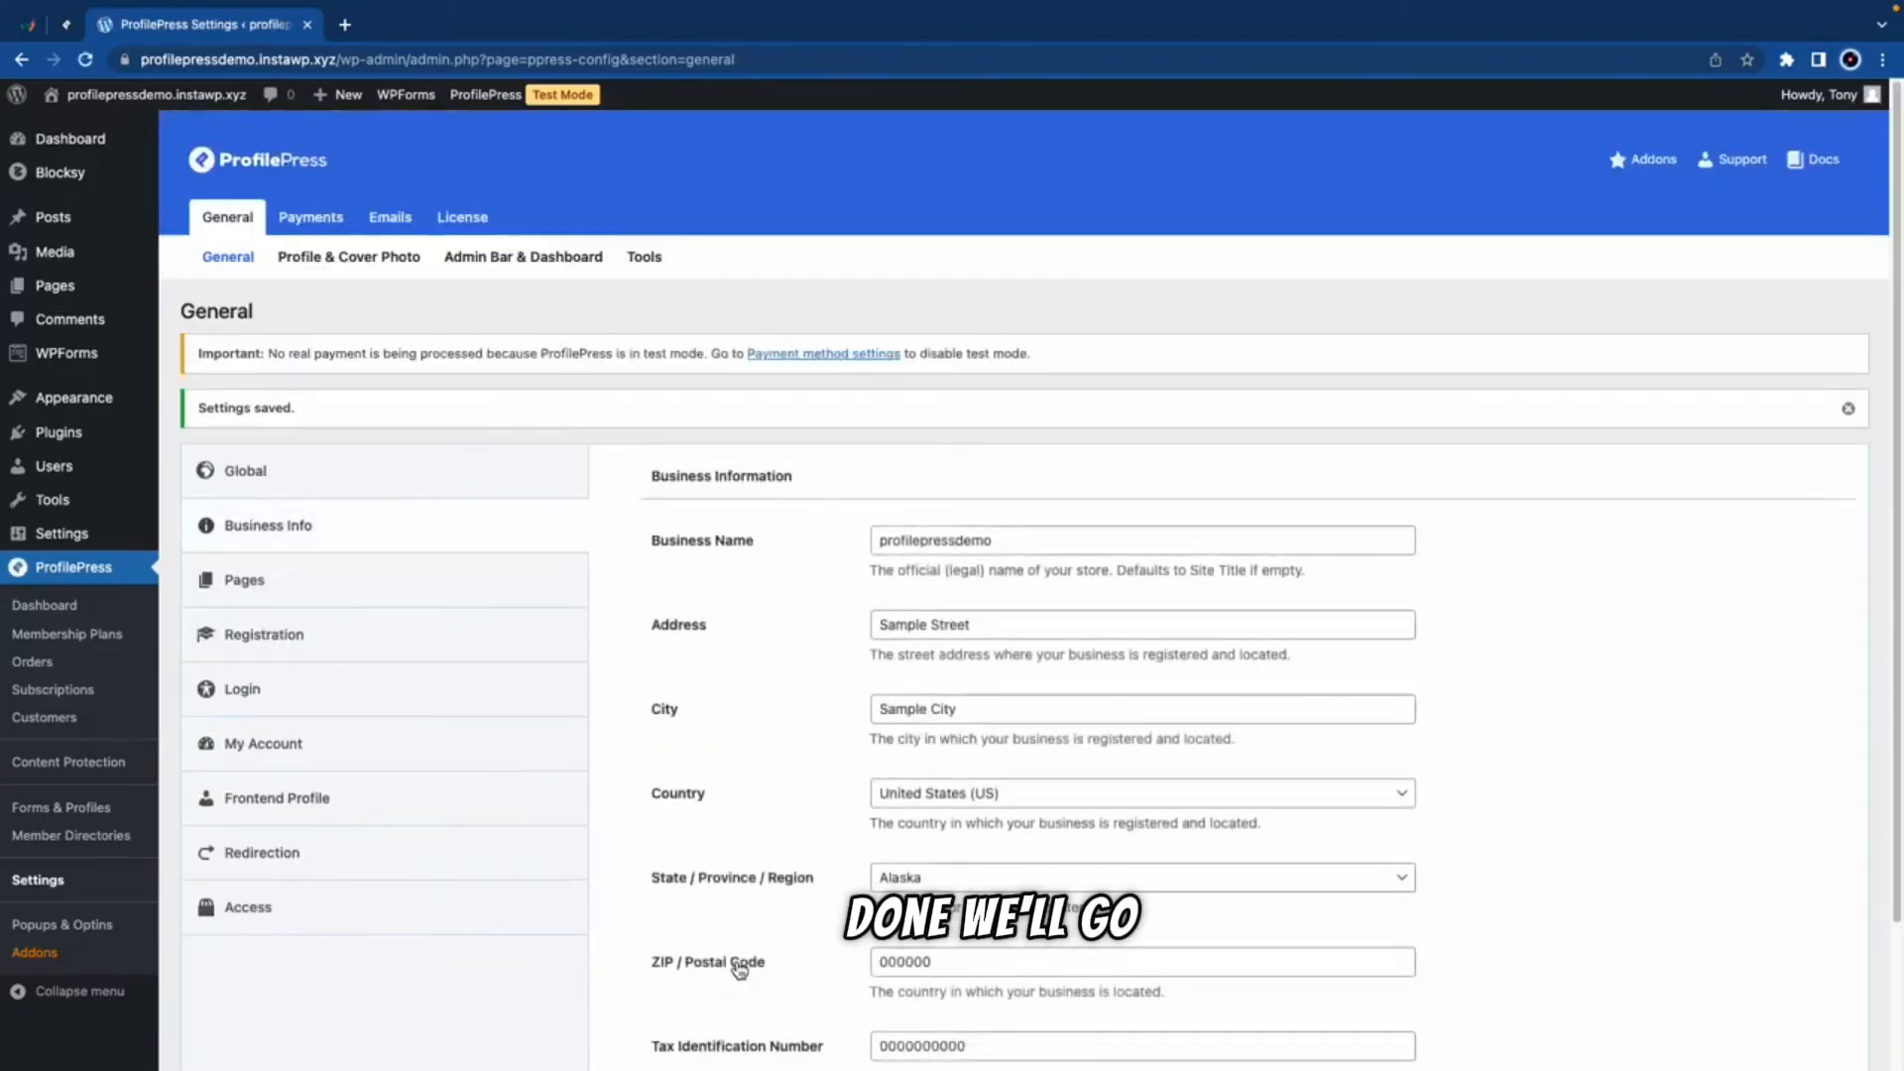
Step: Open the membership currency setup from the getting-started steps and keep United States (US) Dollar ($) as the currency
click(59, 606)
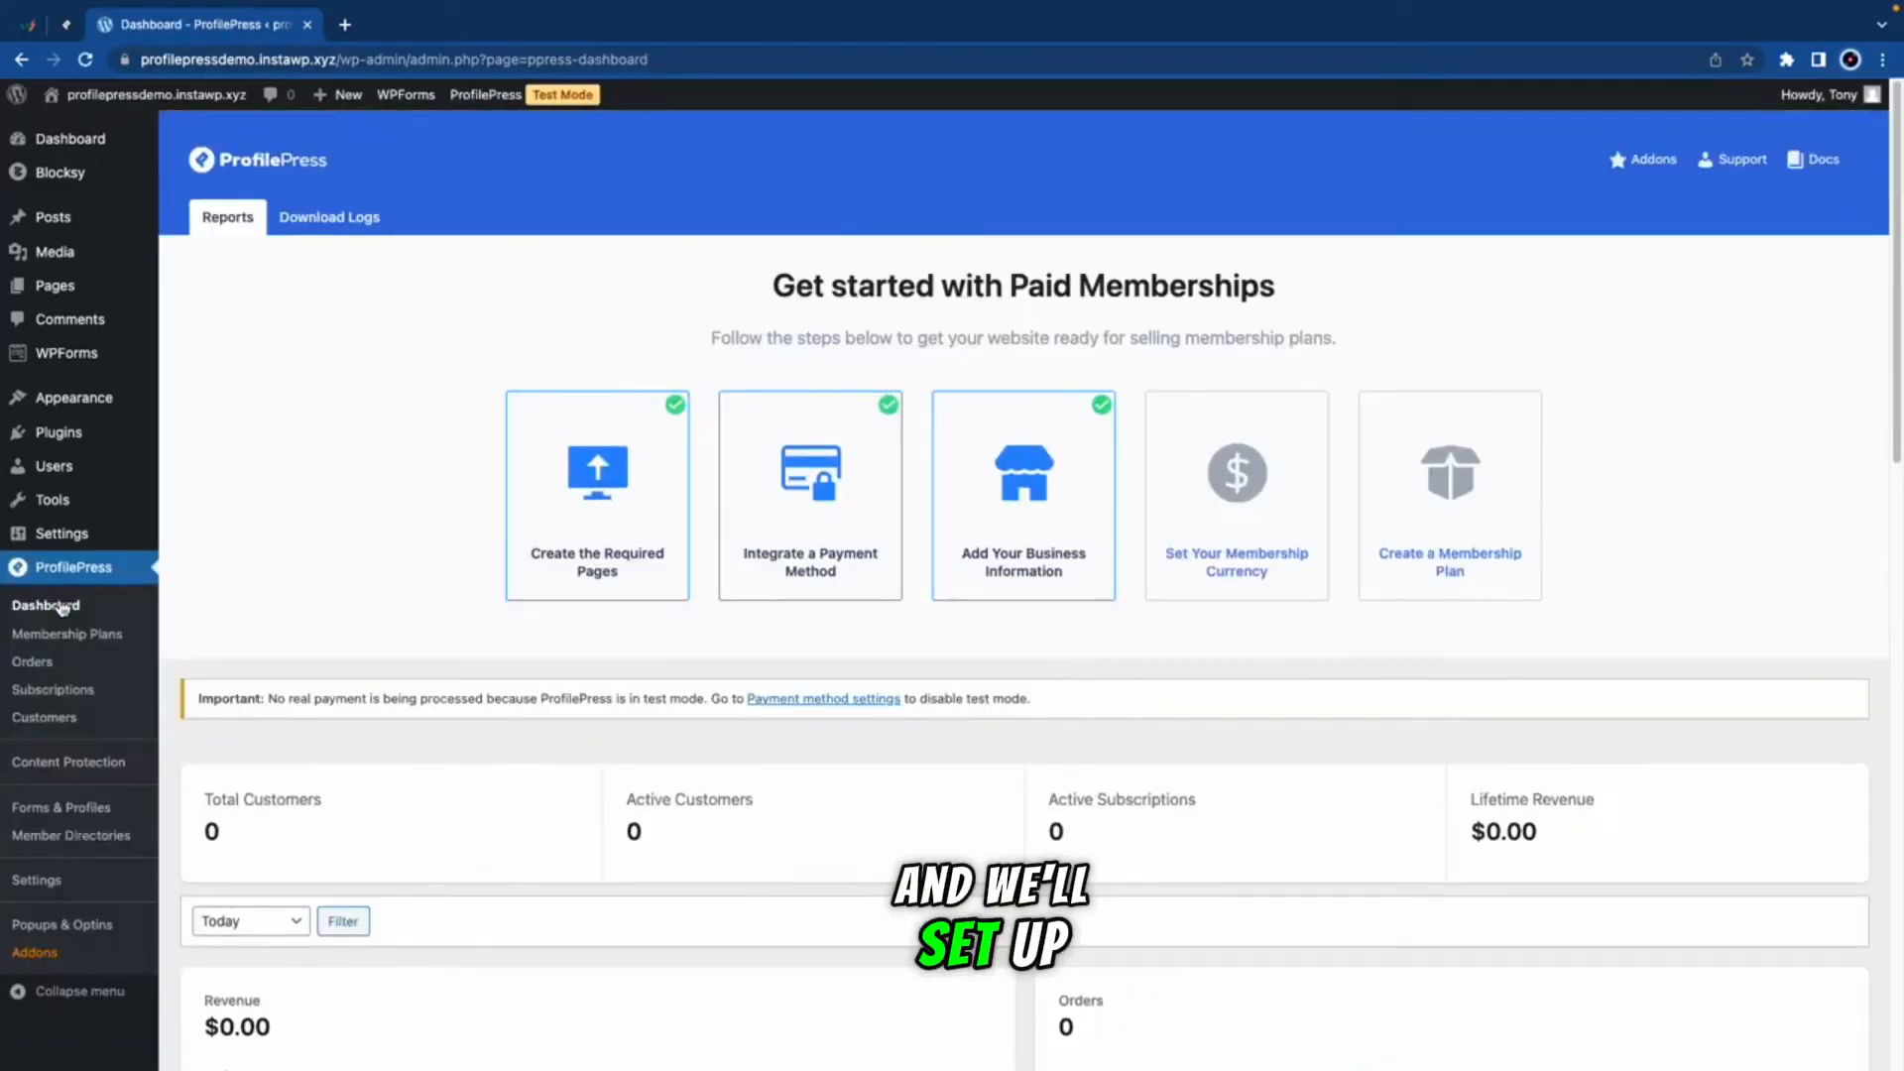
click(1259, 570)
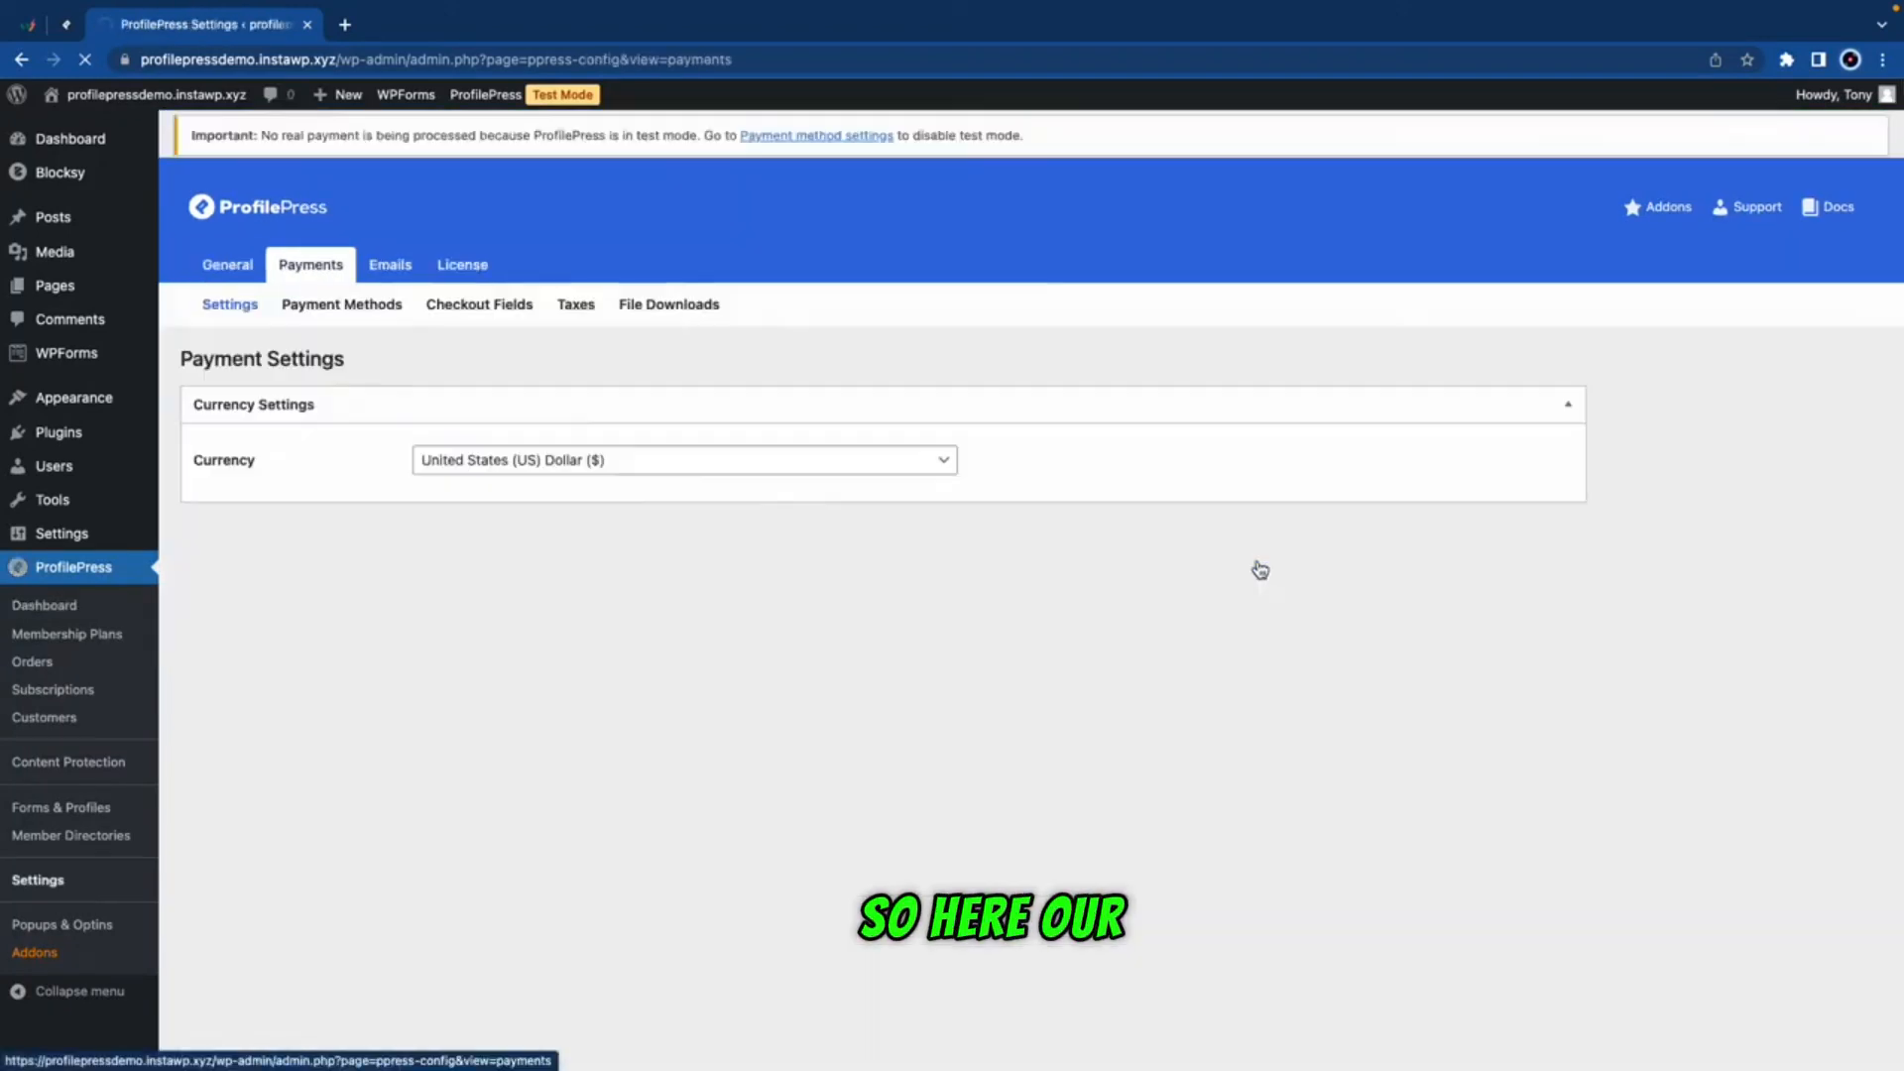
click(818, 484)
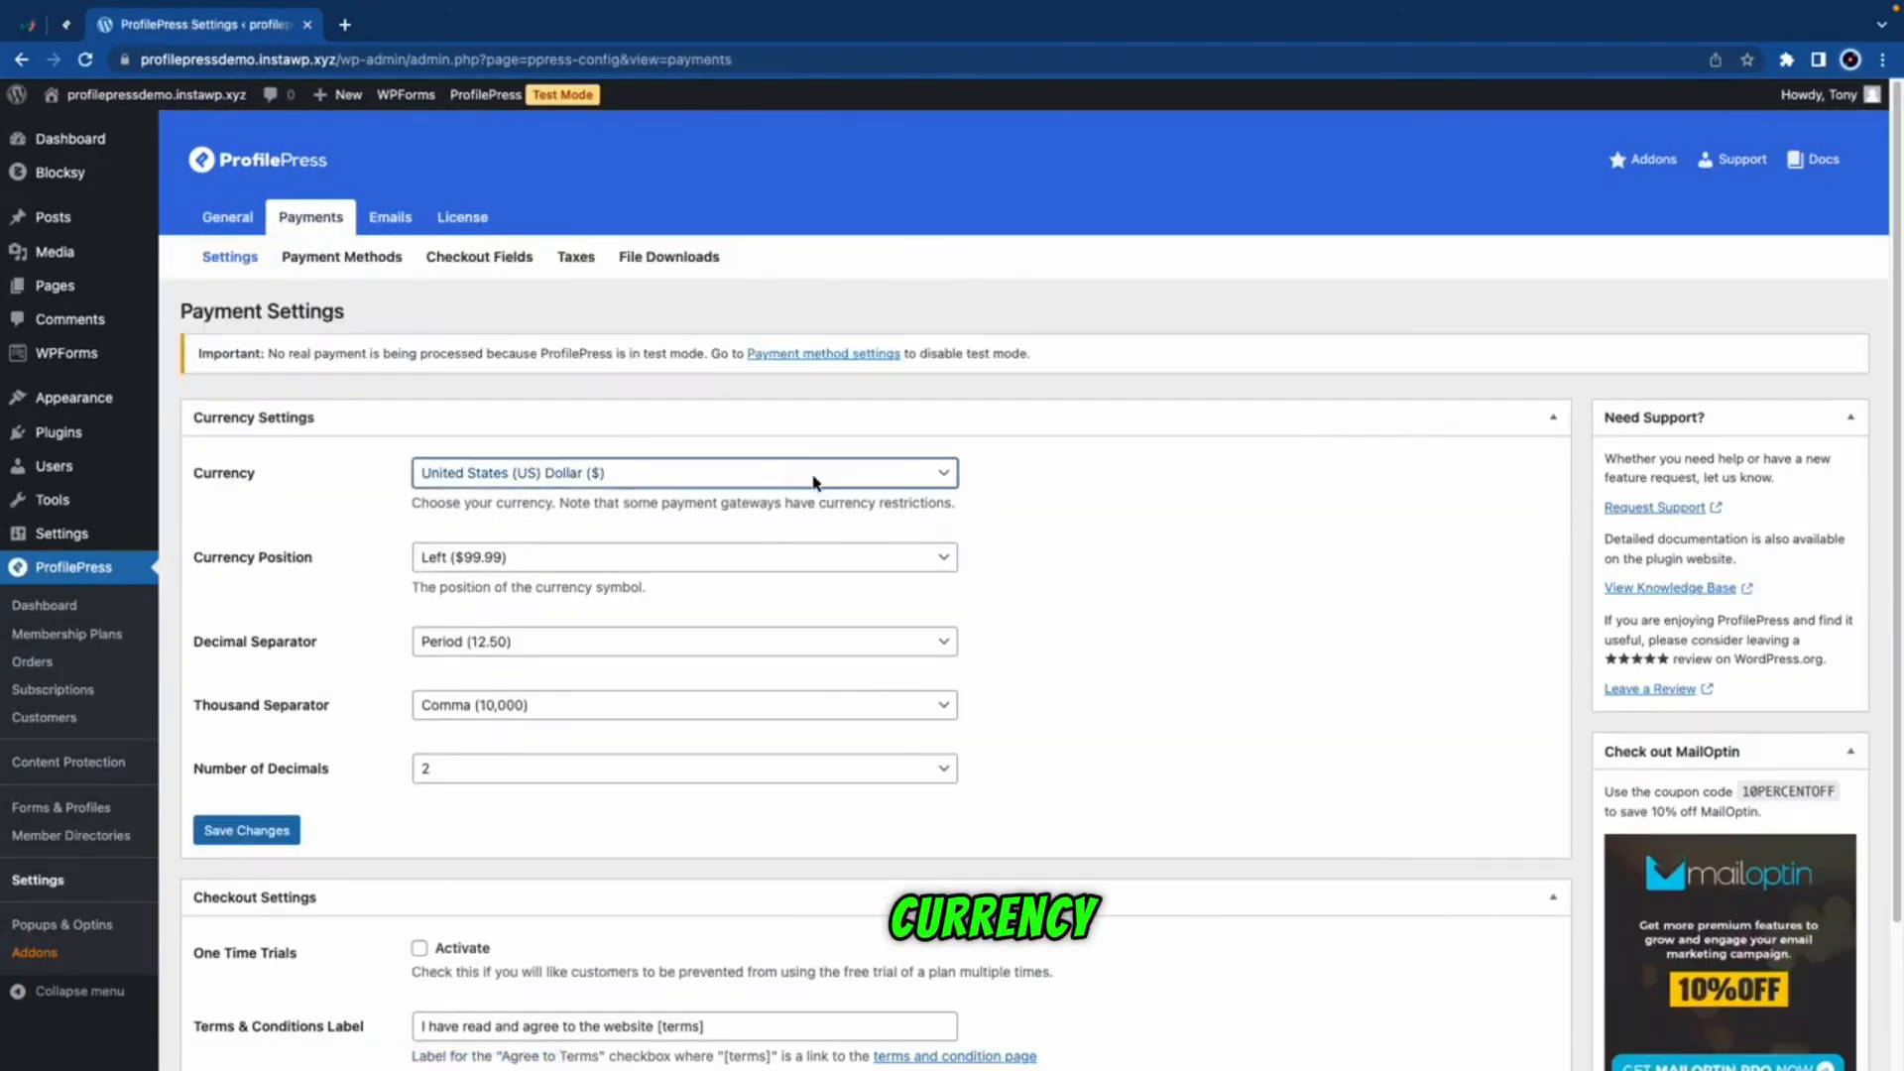
scroll(788, 558, down, 2)
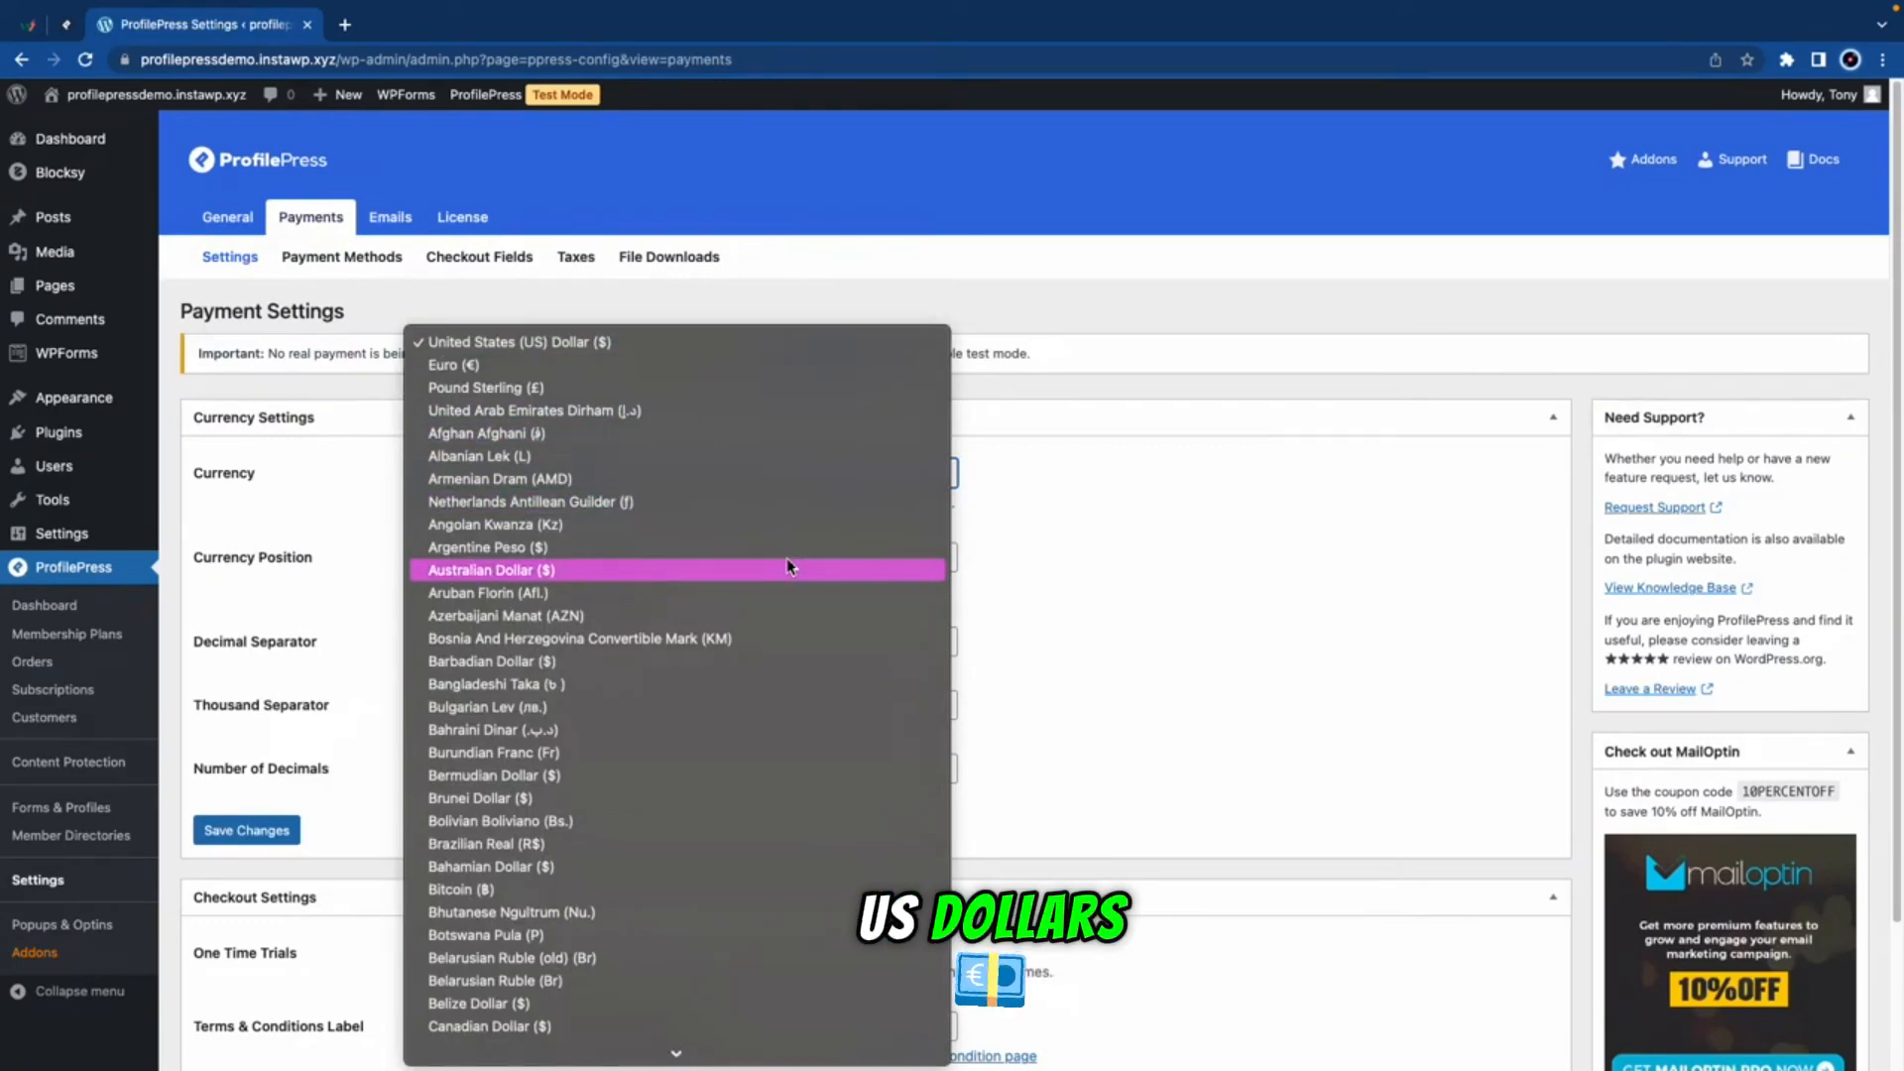
click(1008, 539)
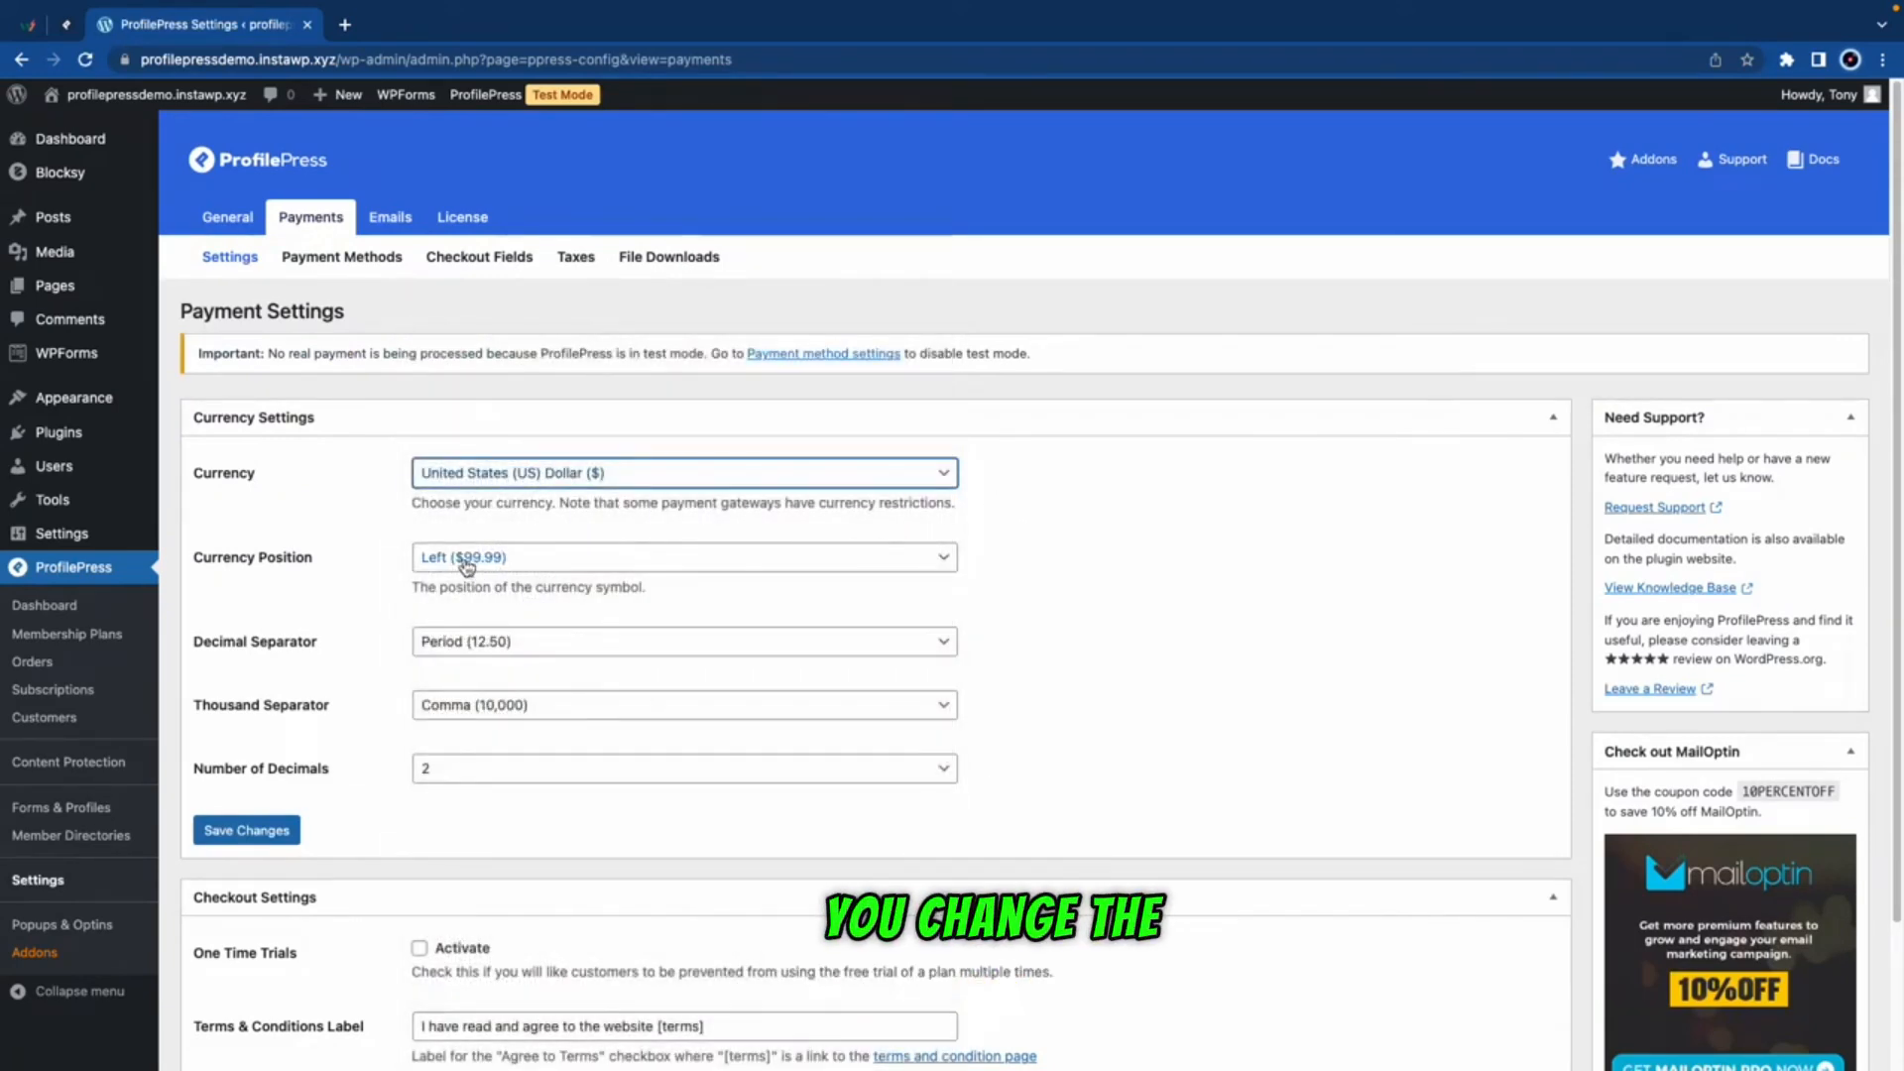
Step: Try the Right (99.99$) currency position and restore Left ($99.99)
click(541, 557)
click(541, 579)
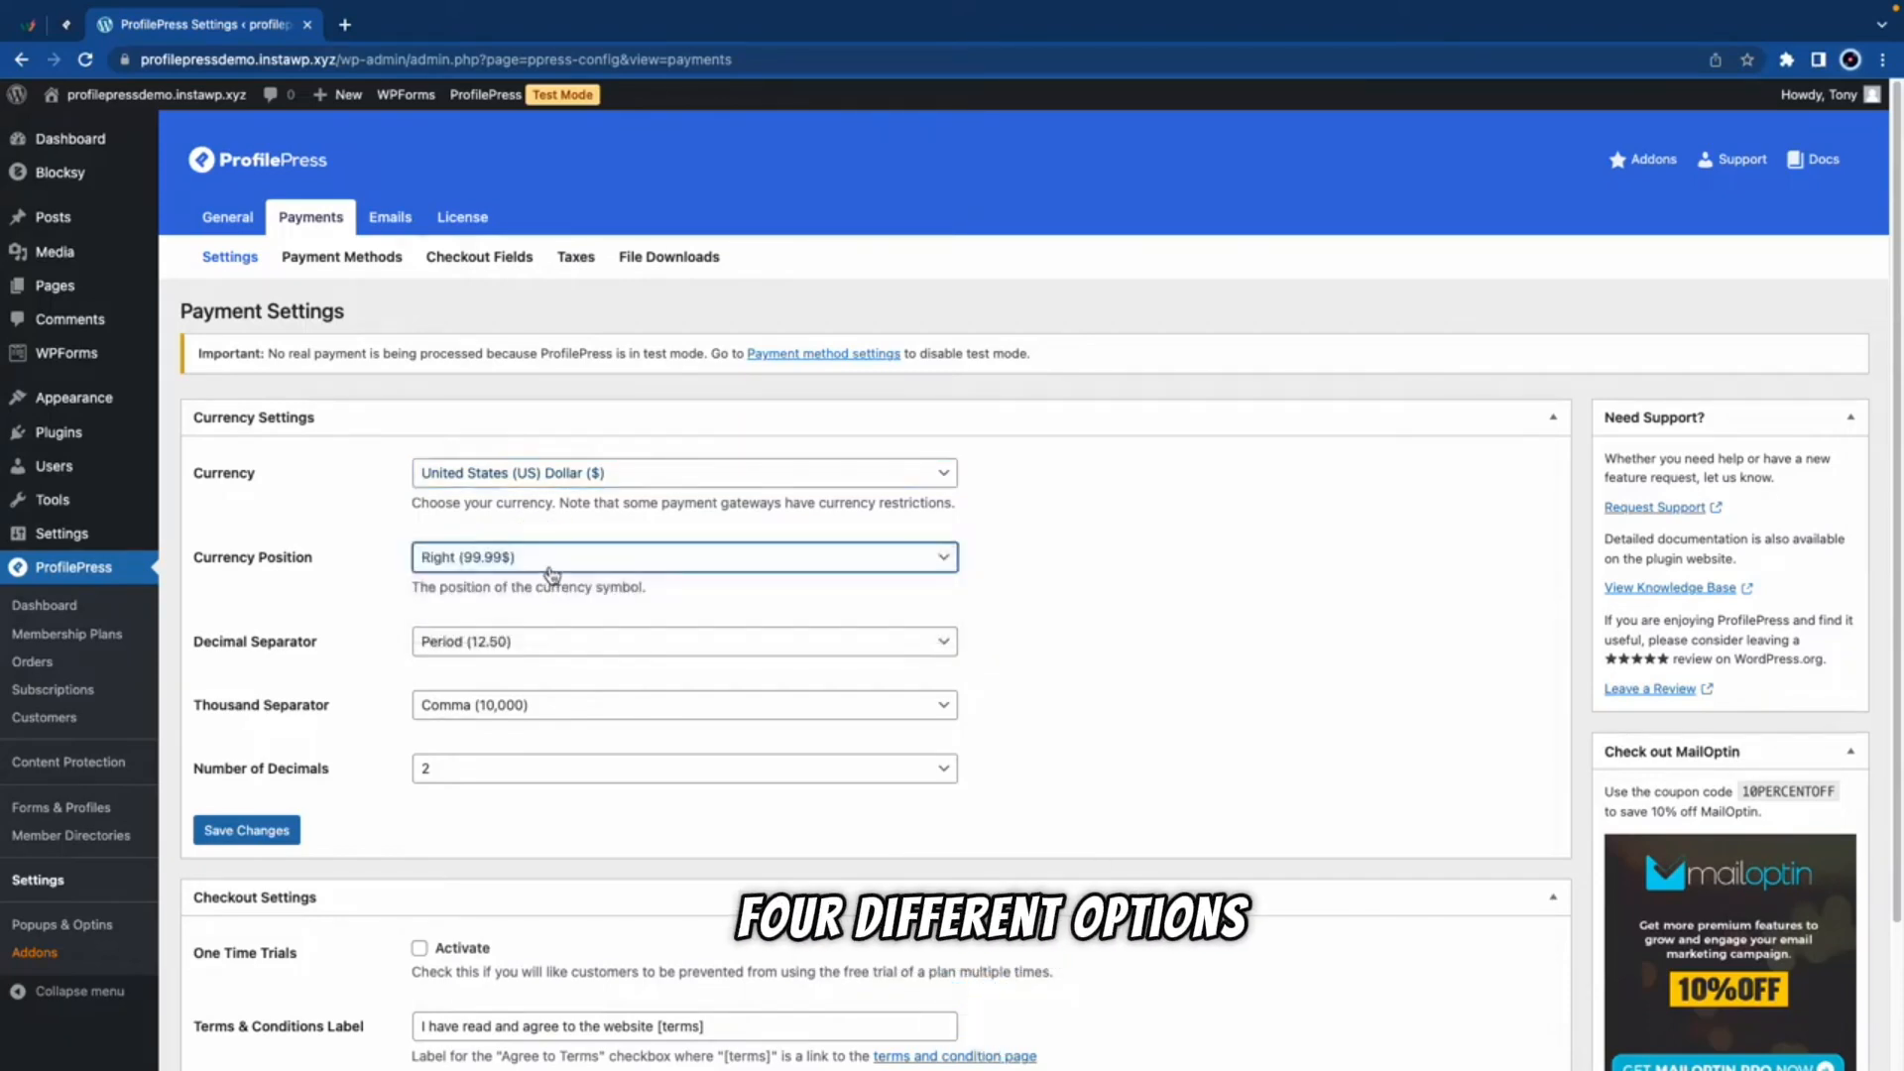
click(549, 556)
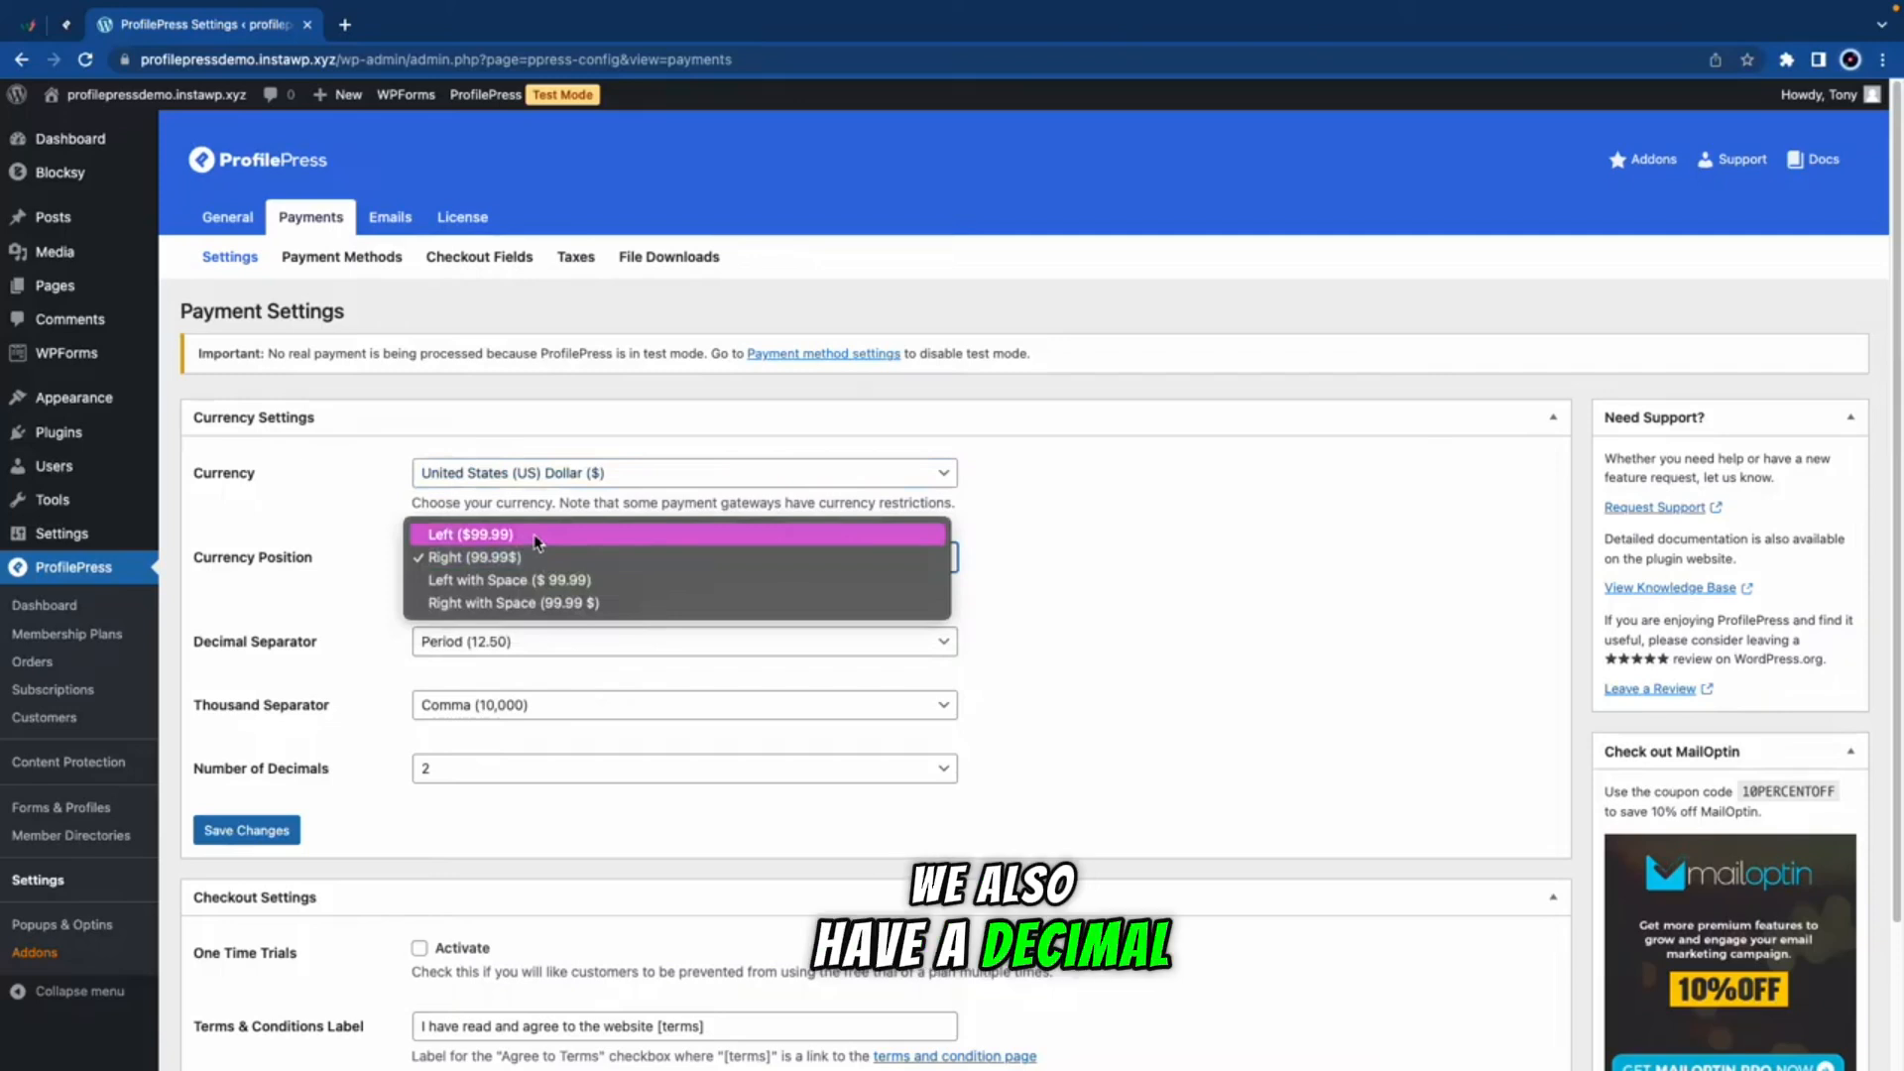
click(535, 541)
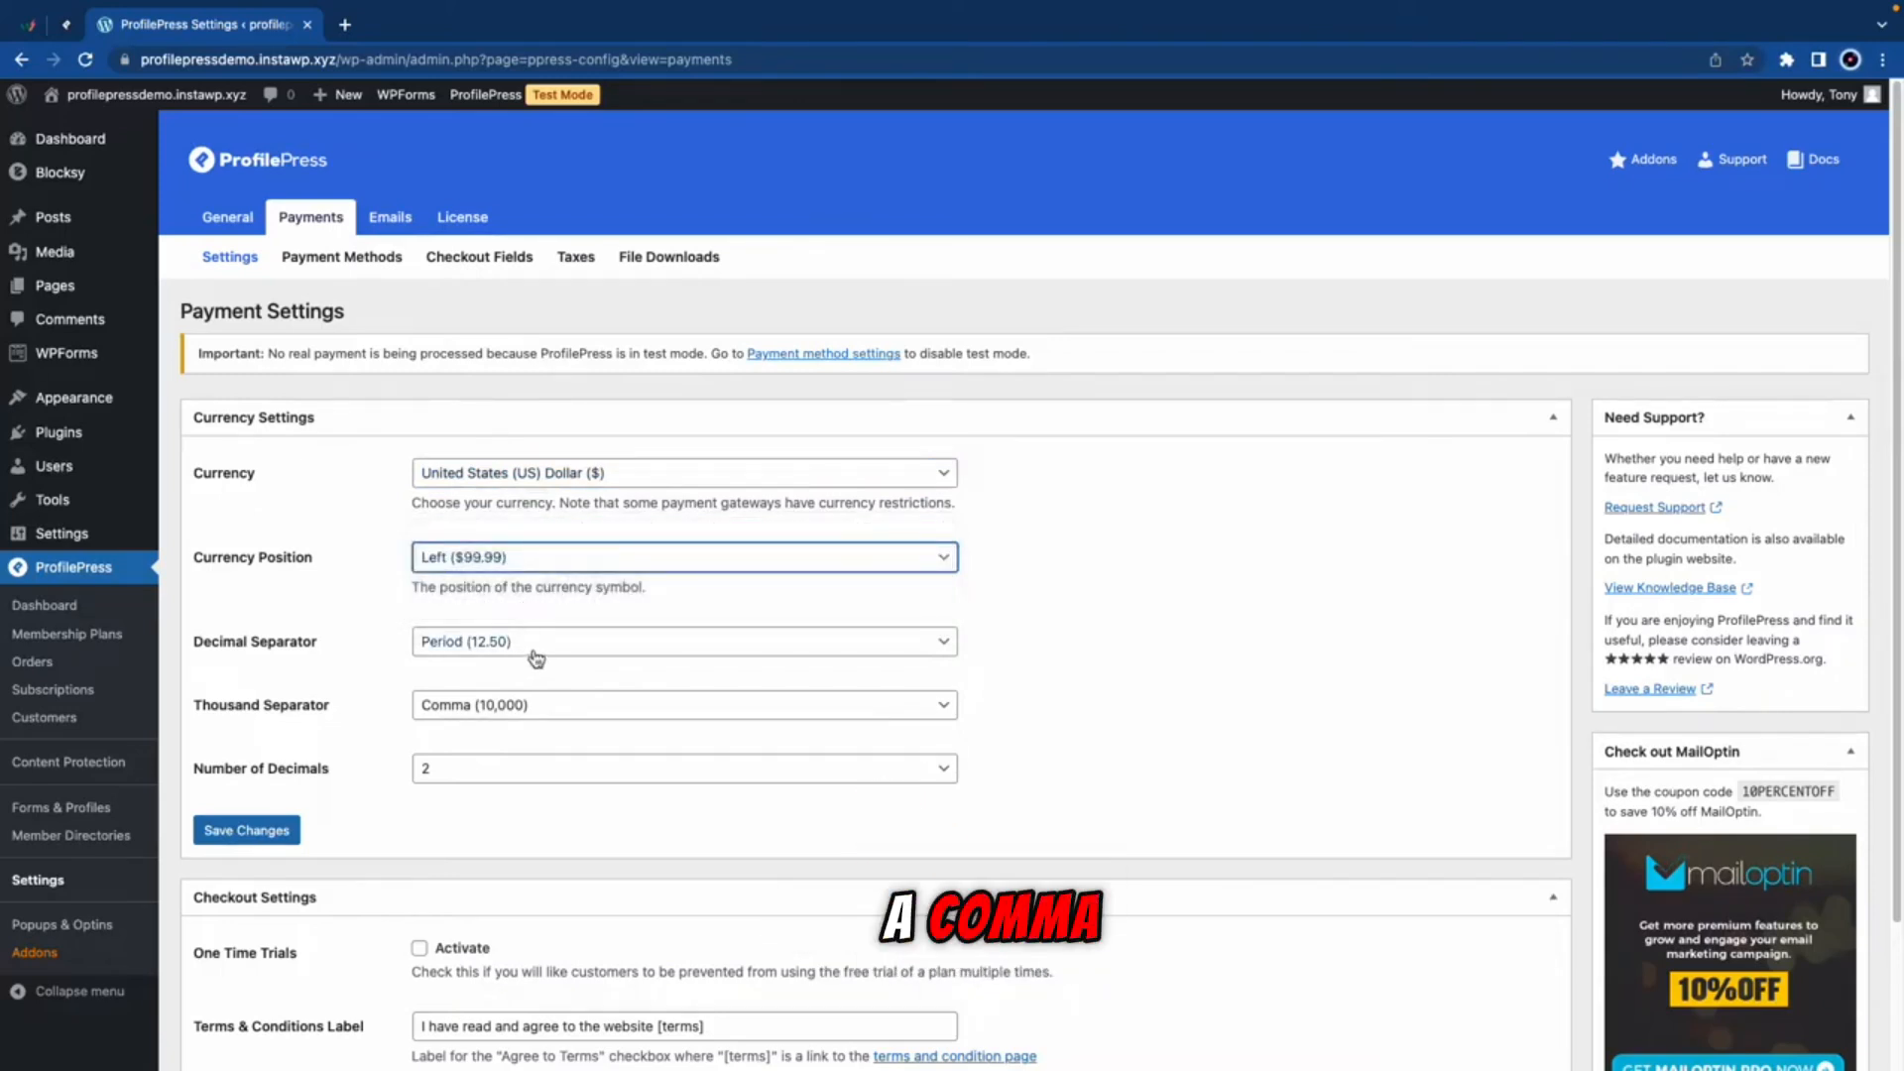
Step: Keep Period as the decimal separator, Comma as the thousand separator and 2 decimals, and save the currency settings
click(537, 659)
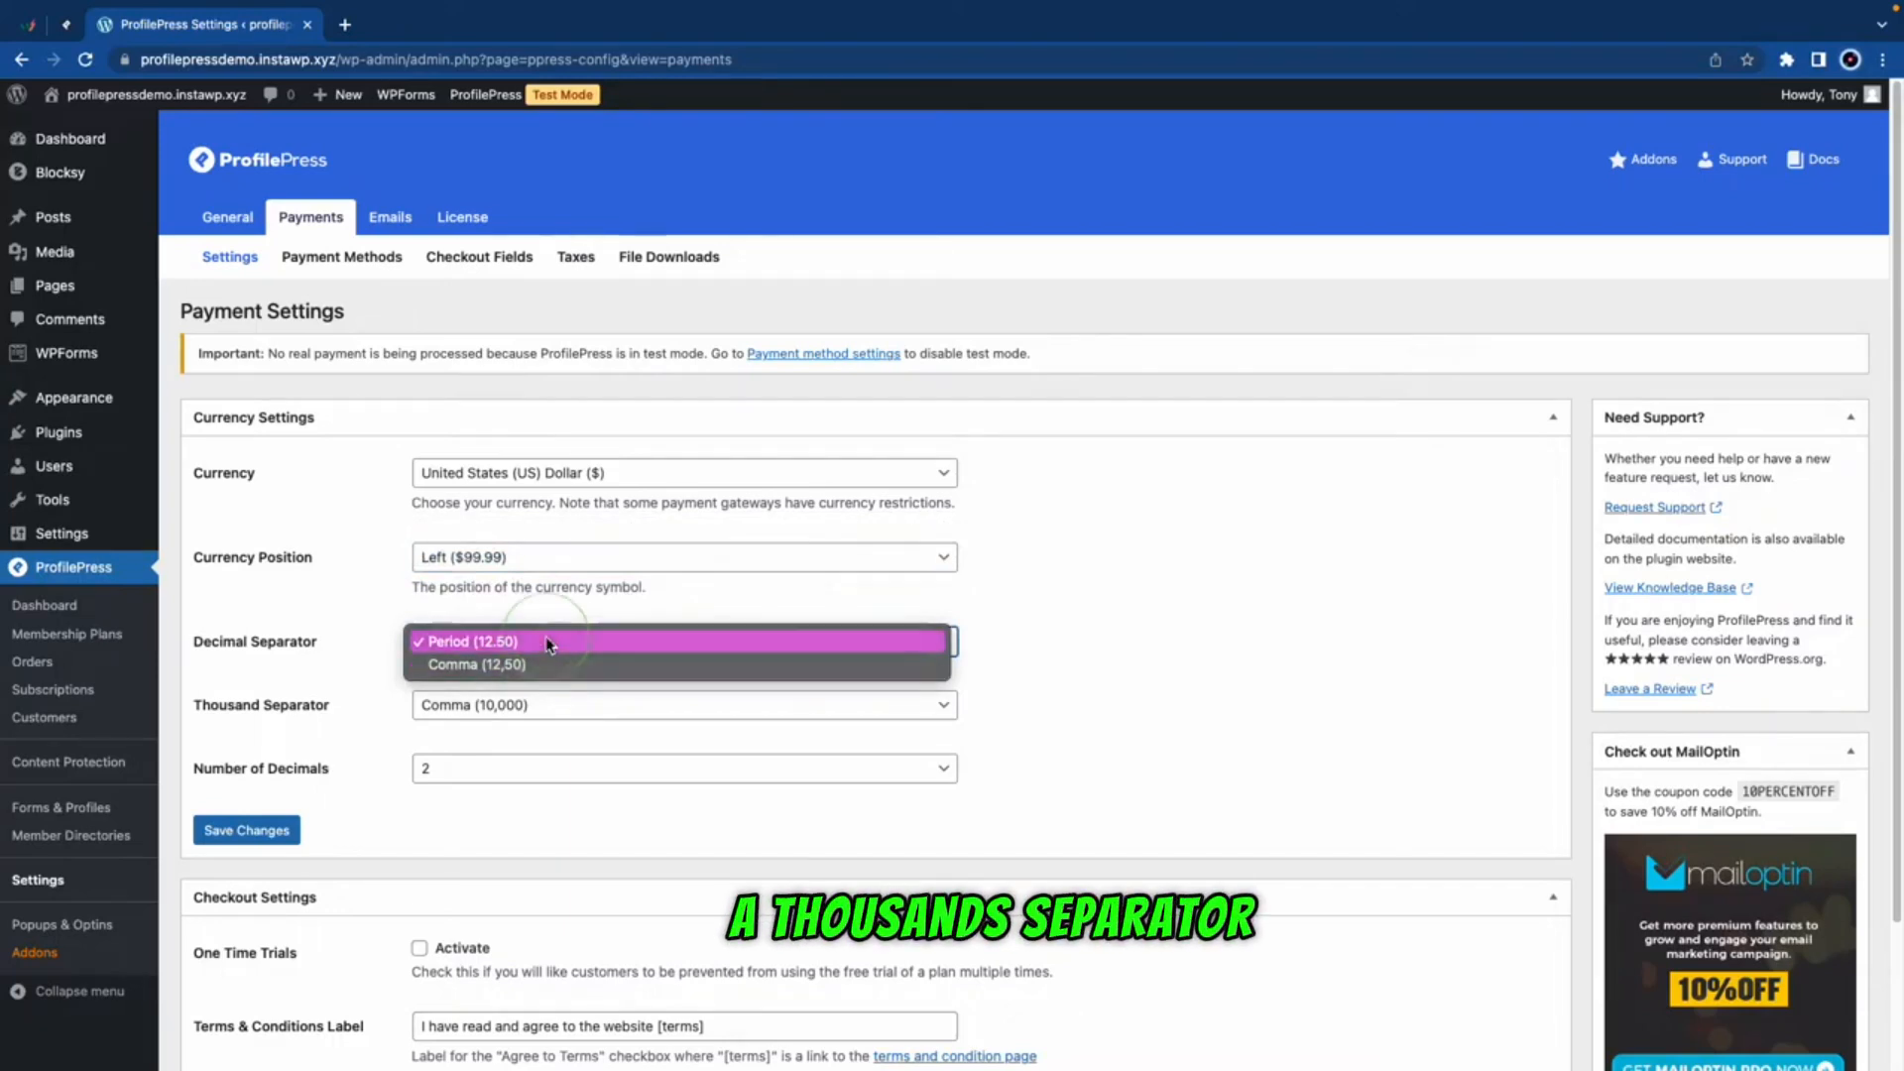
click(548, 643)
click(517, 706)
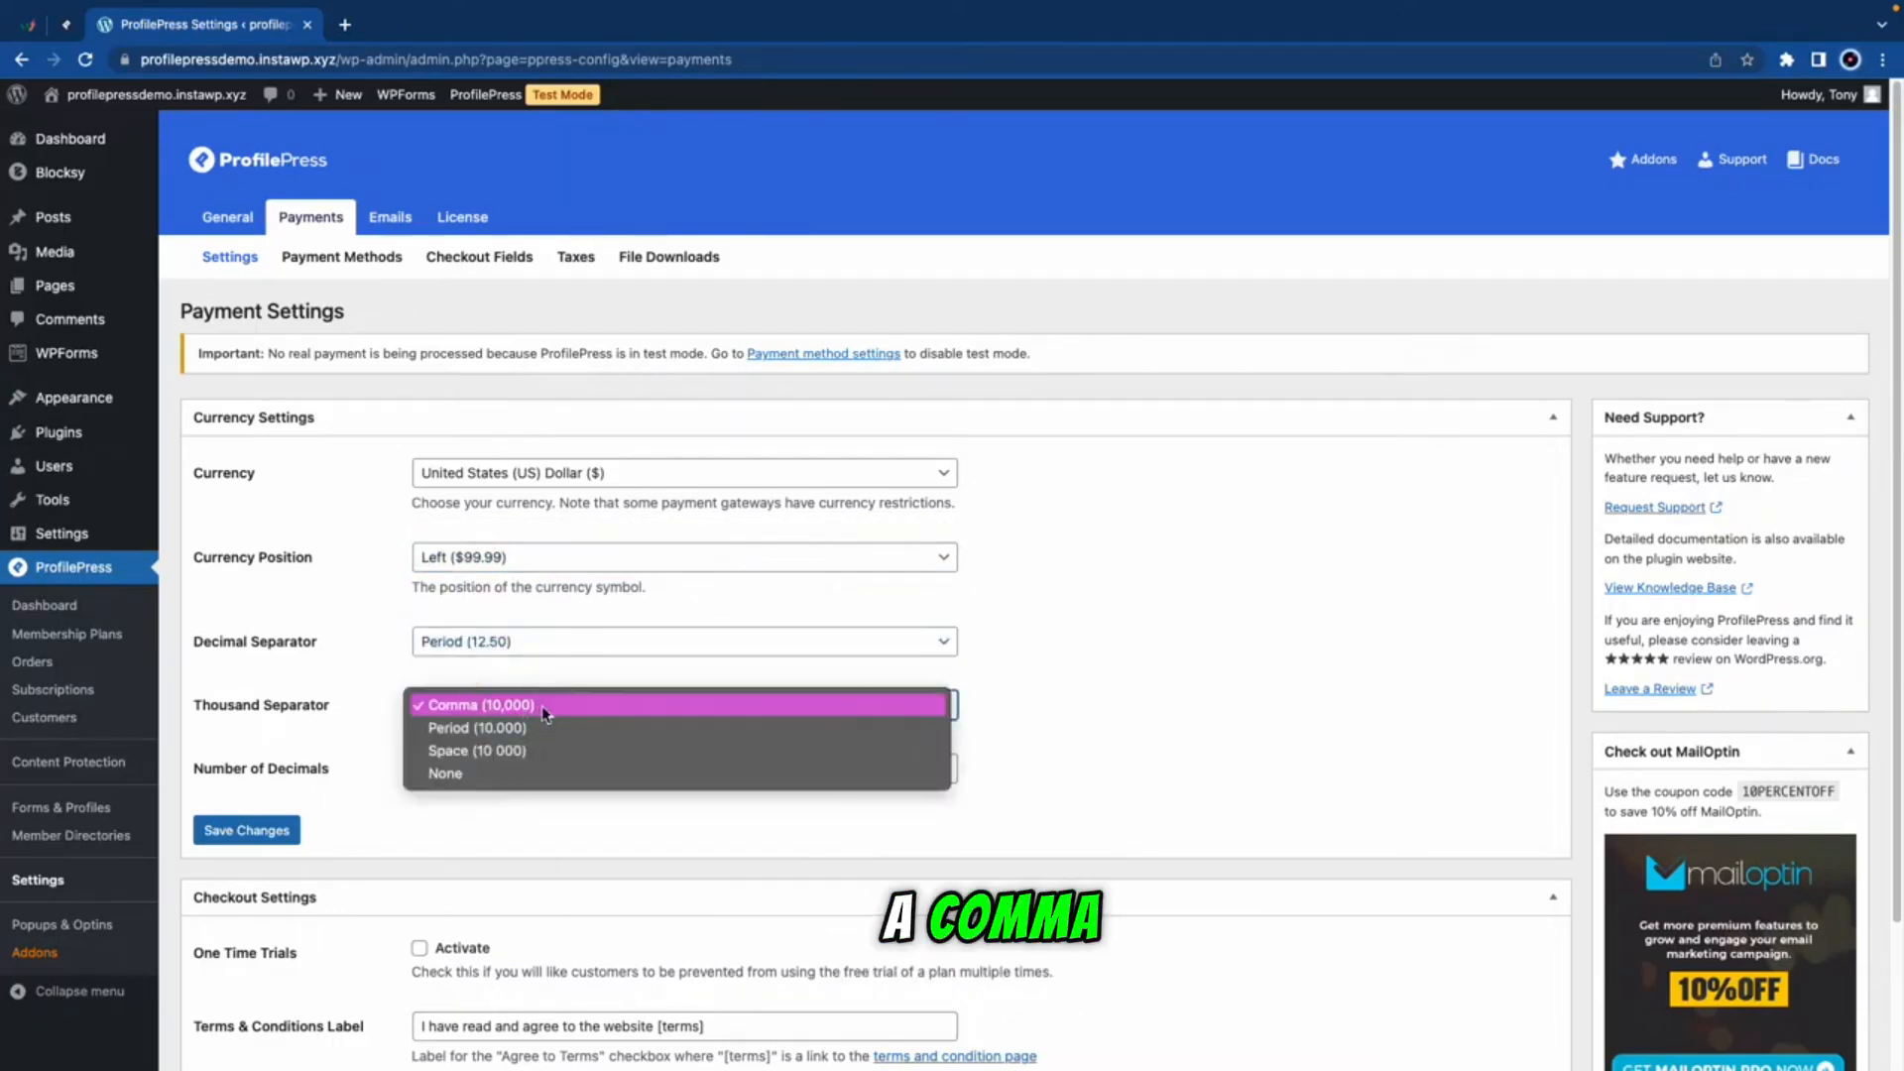
click(391, 706)
click(457, 776)
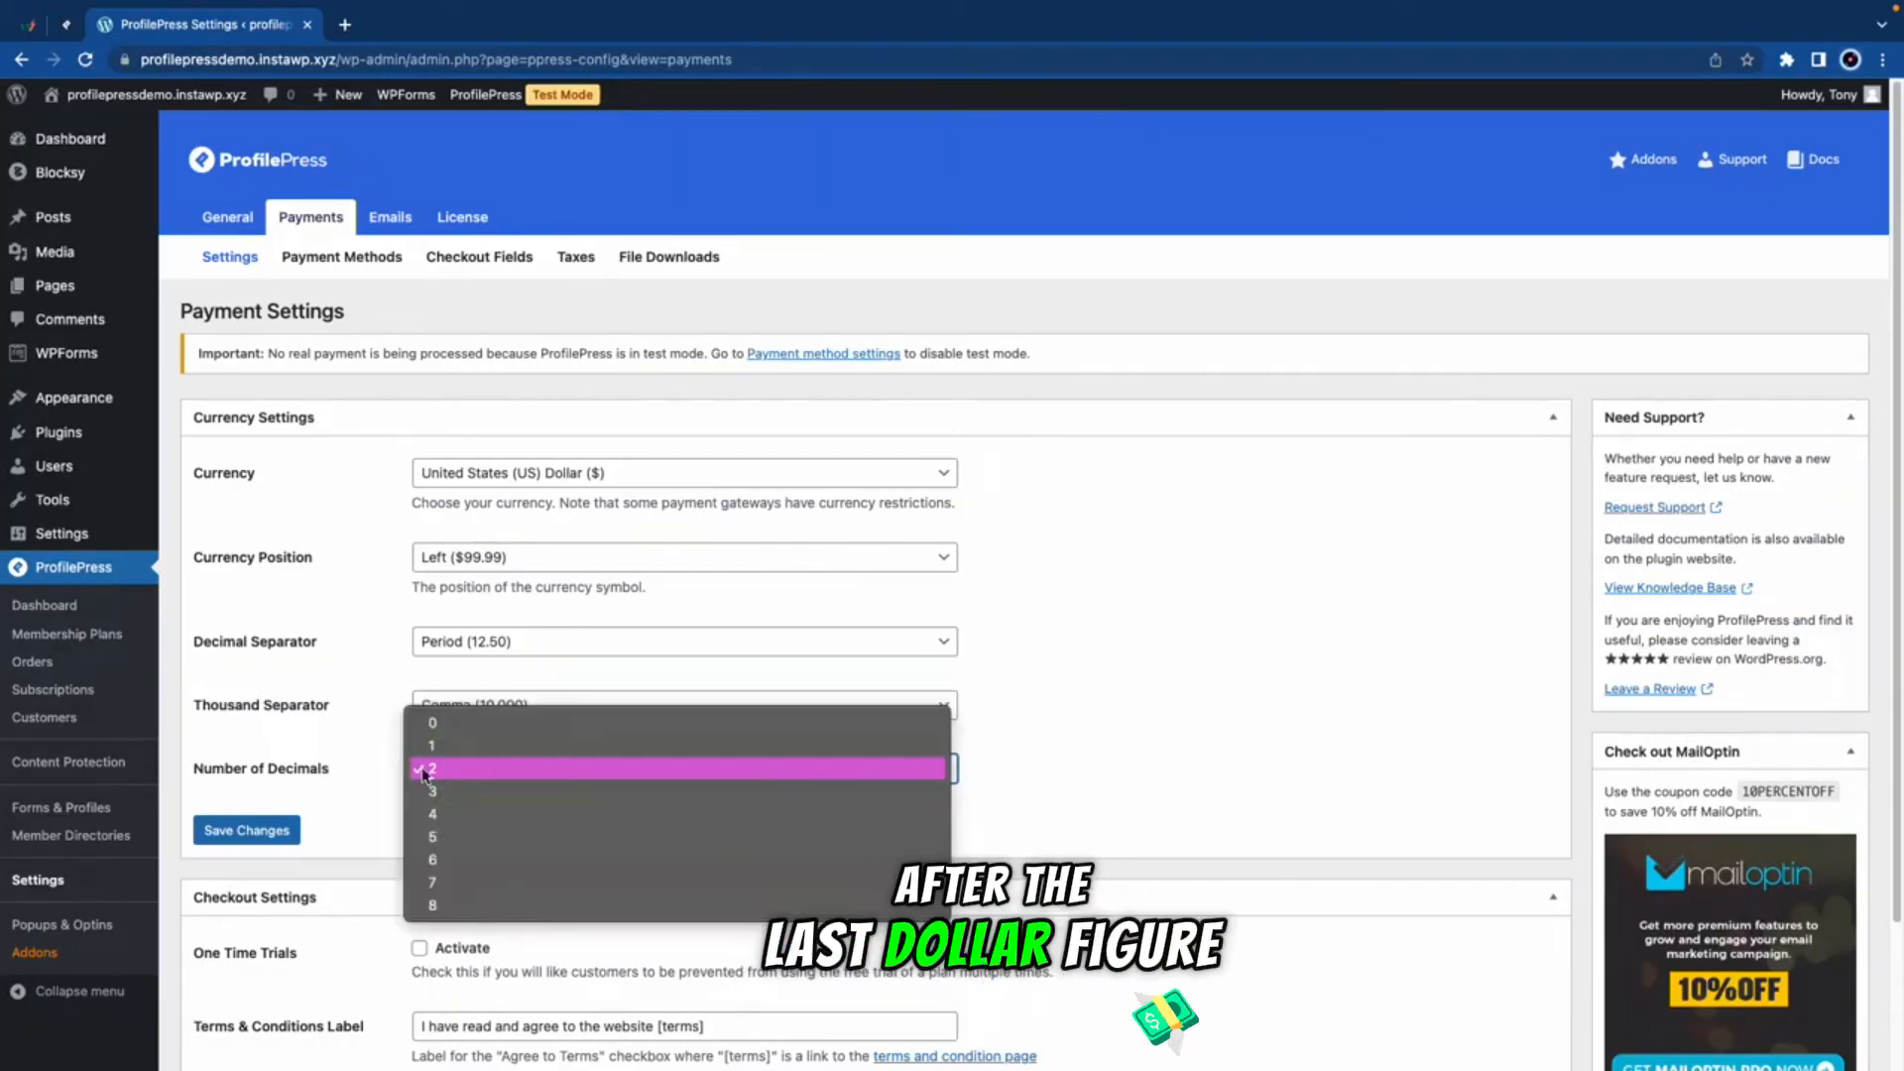
click(422, 767)
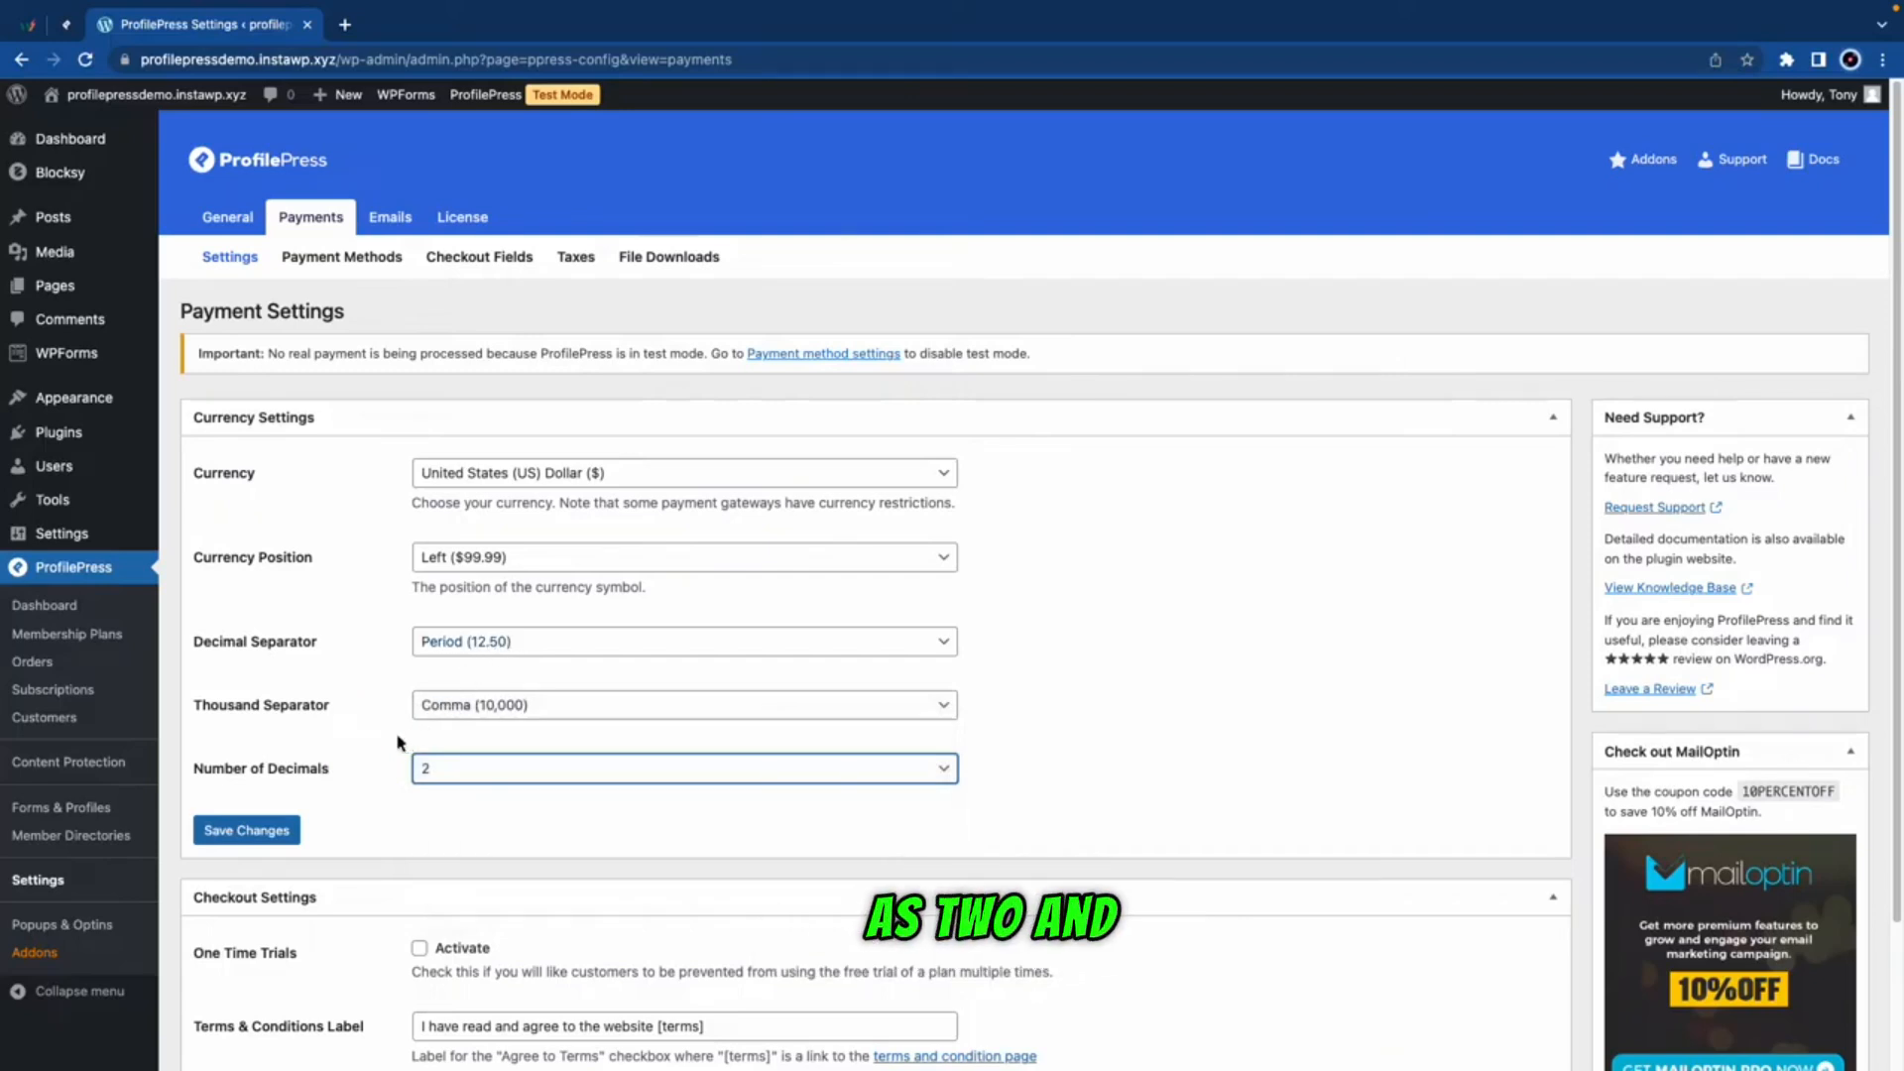
scroll(394, 741, down, 2)
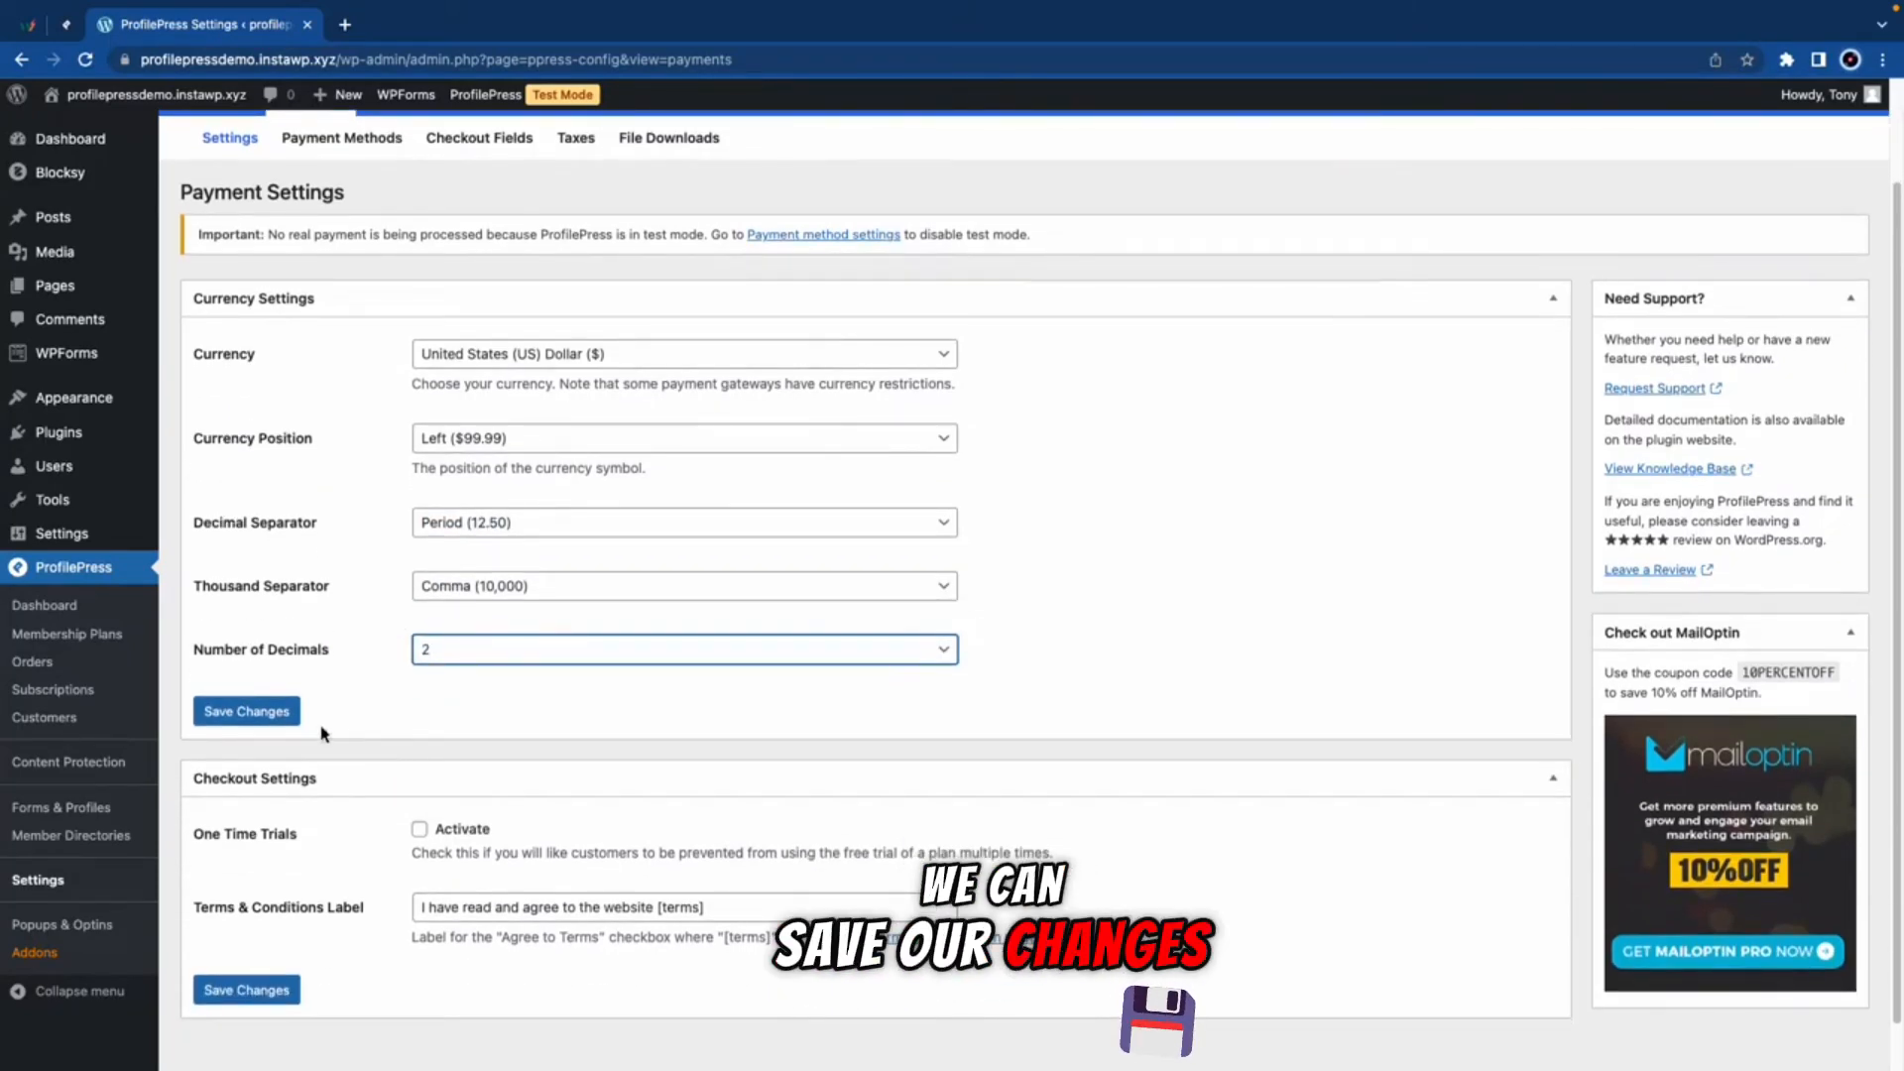
click(278, 714)
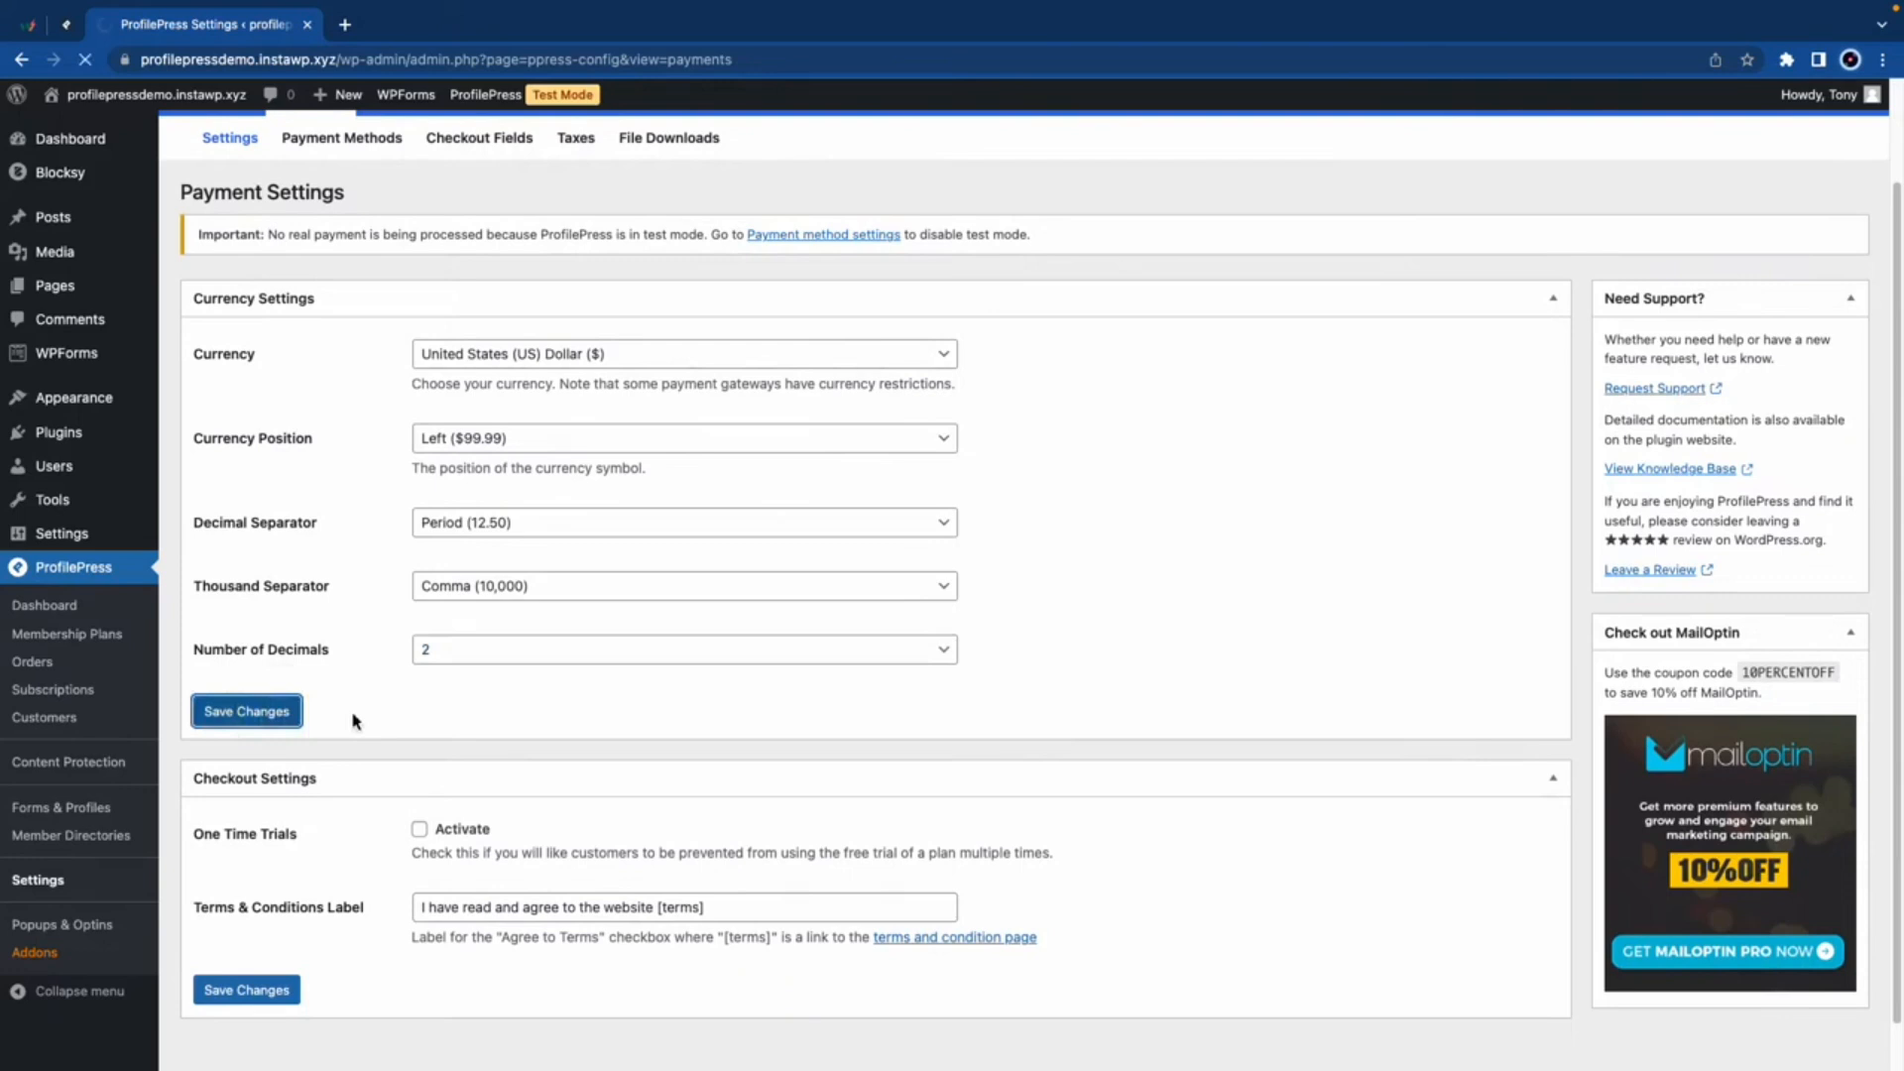
Step: Activate One Time Trials in the checkout settings and save the changes
scroll(366, 730, down, 3)
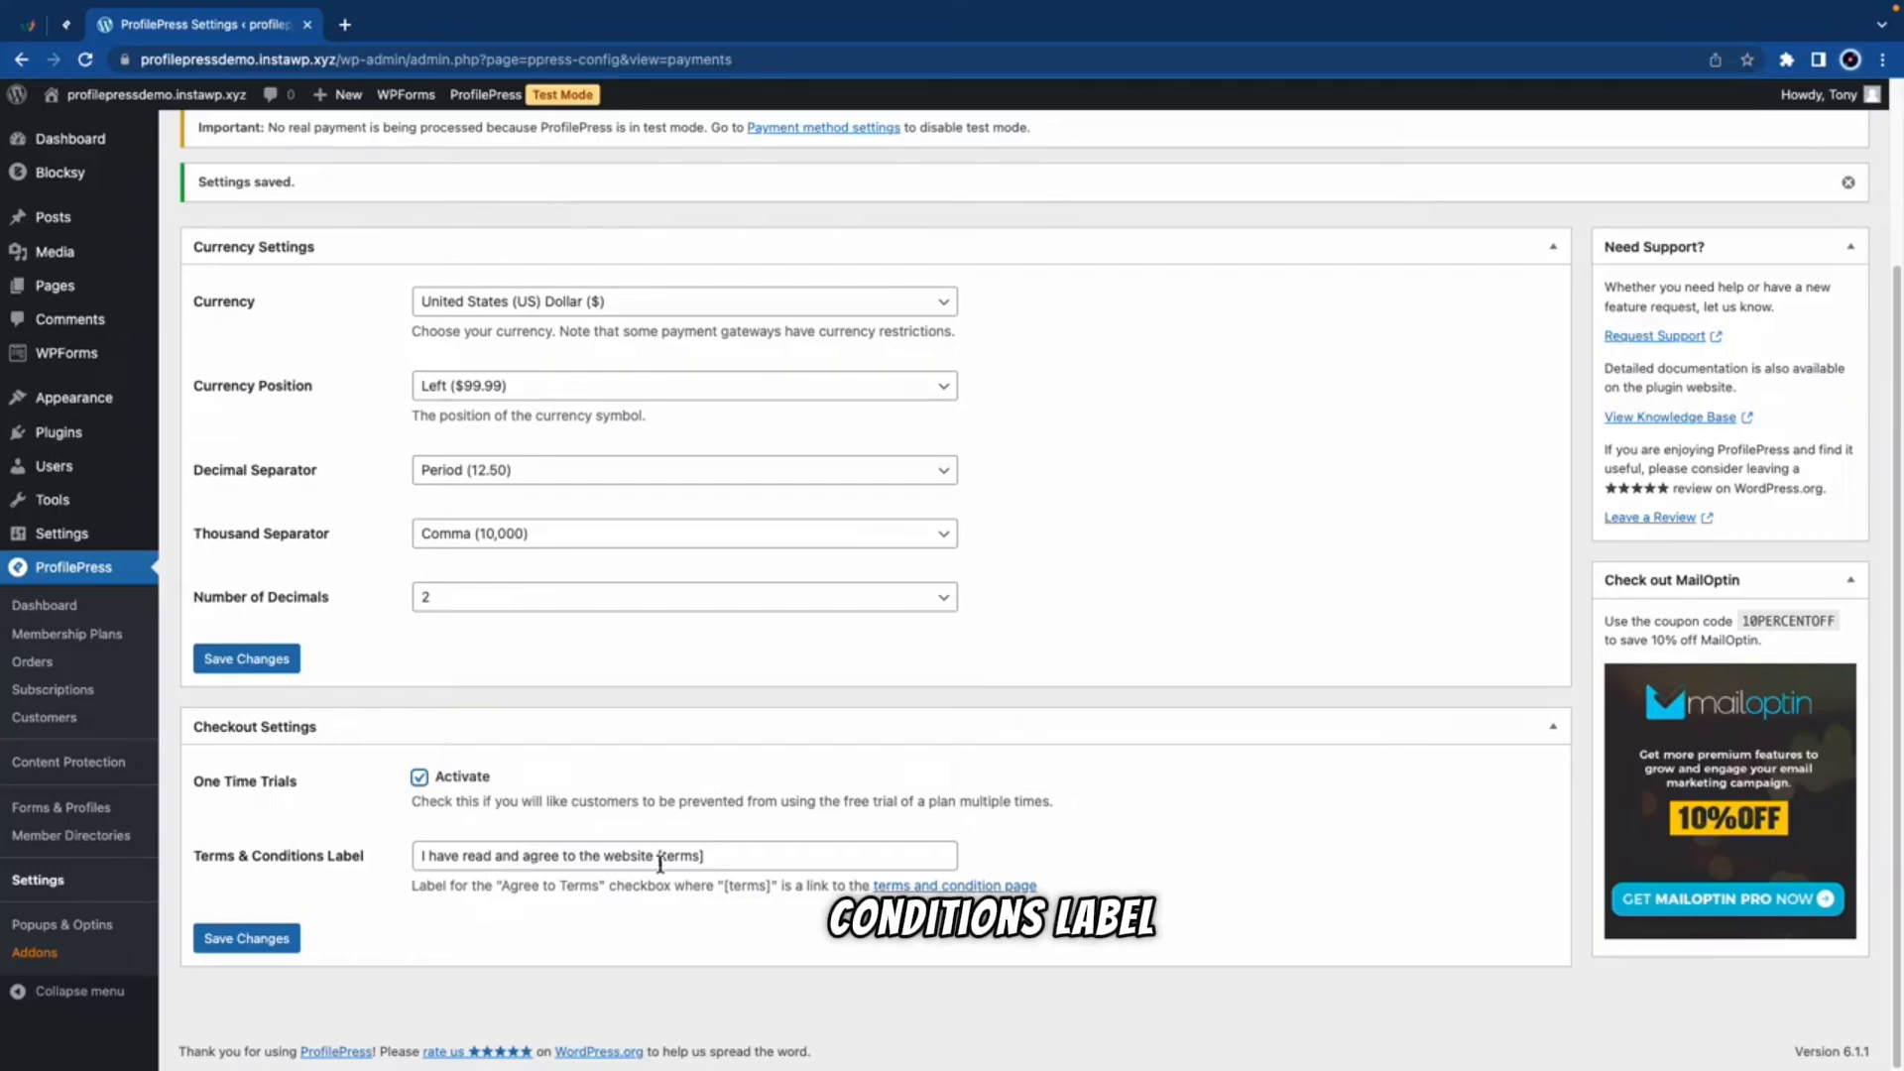
click(281, 942)
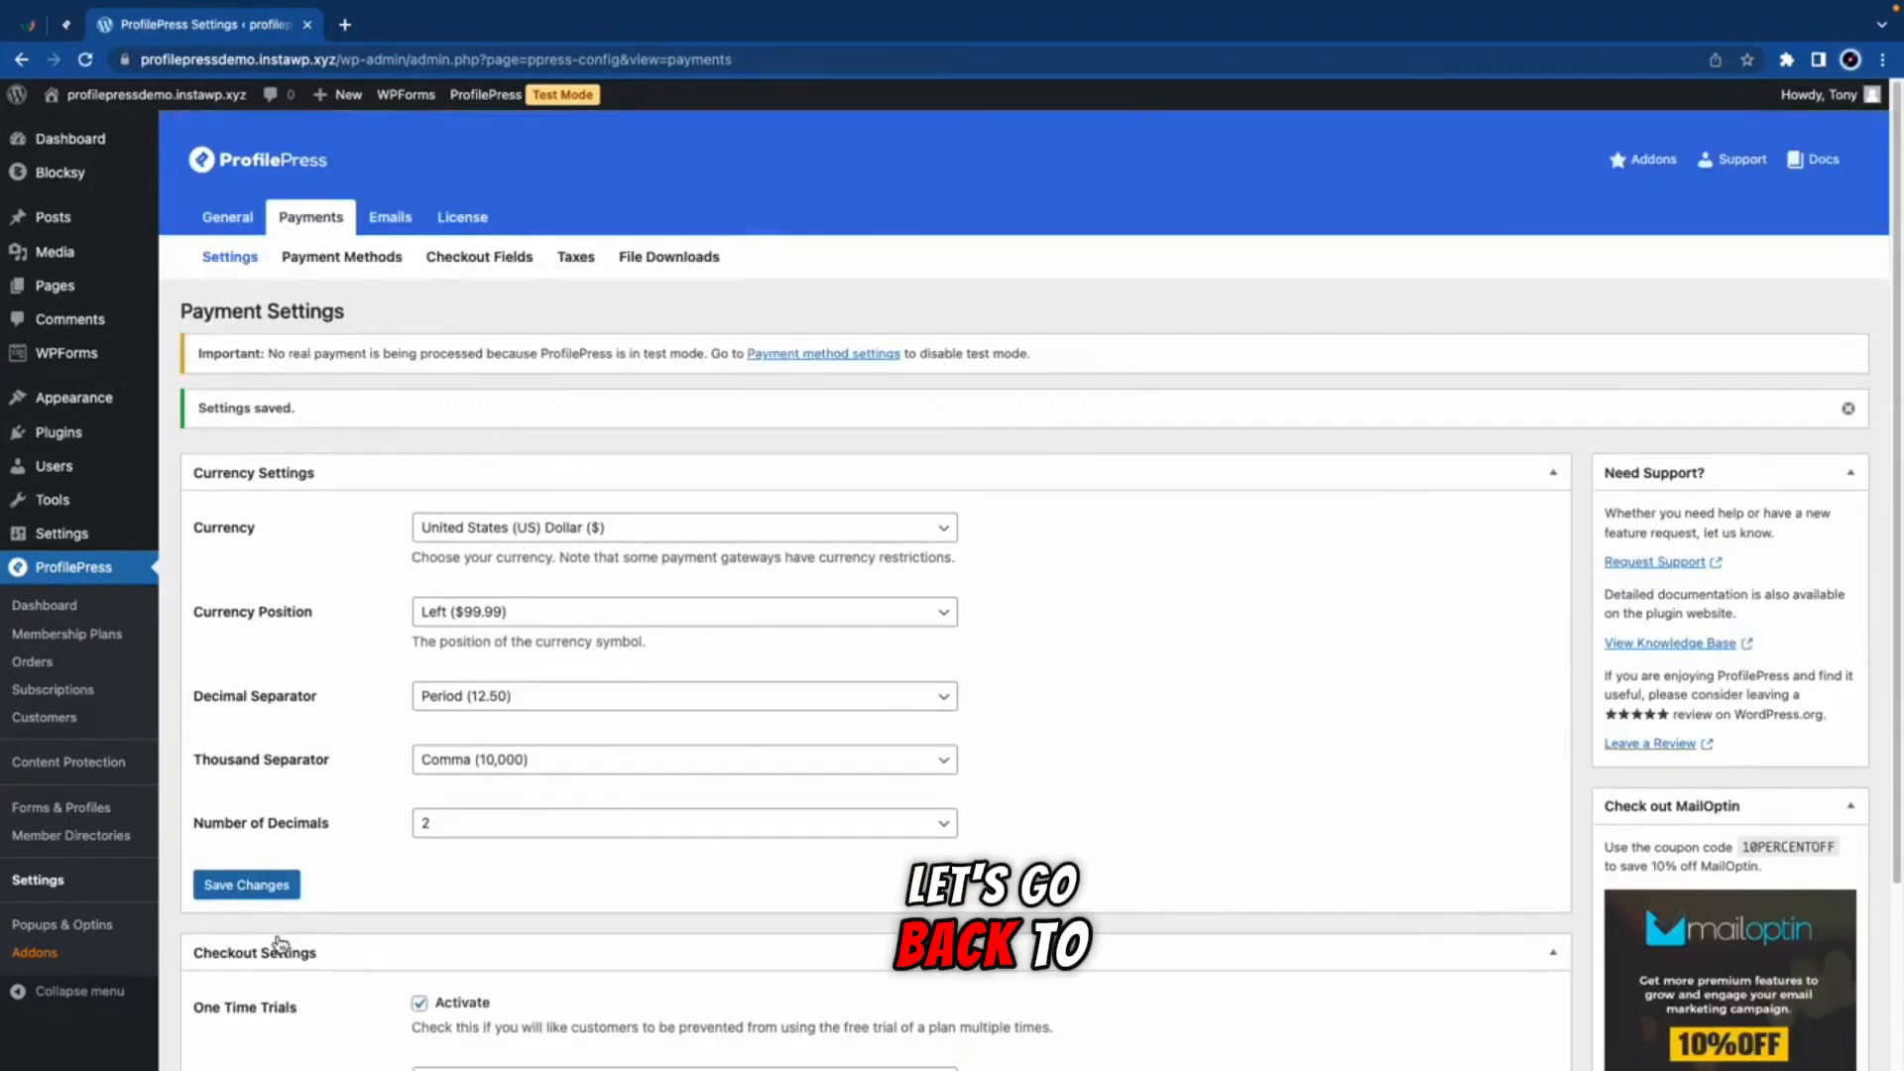
Step: Add a new membership plan named Premium with the description "Sample description"
click(52, 608)
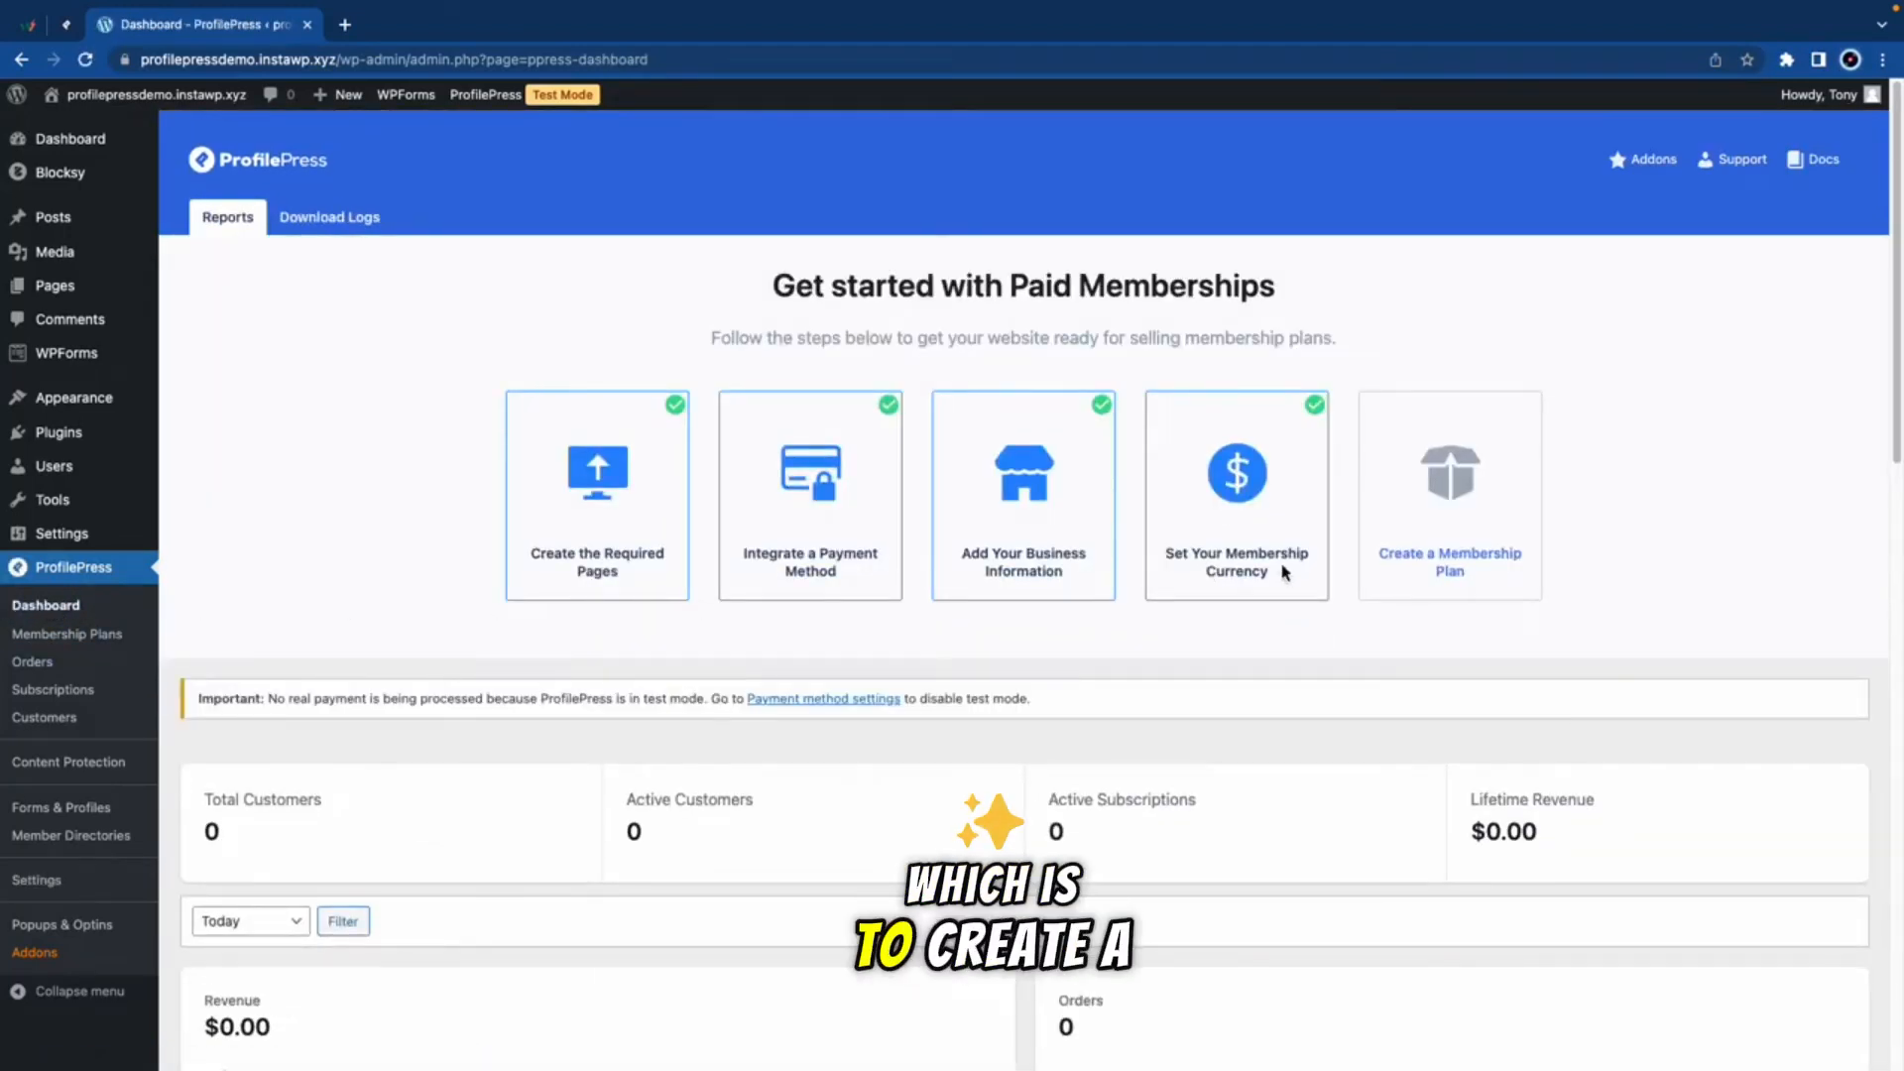
click(1426, 562)
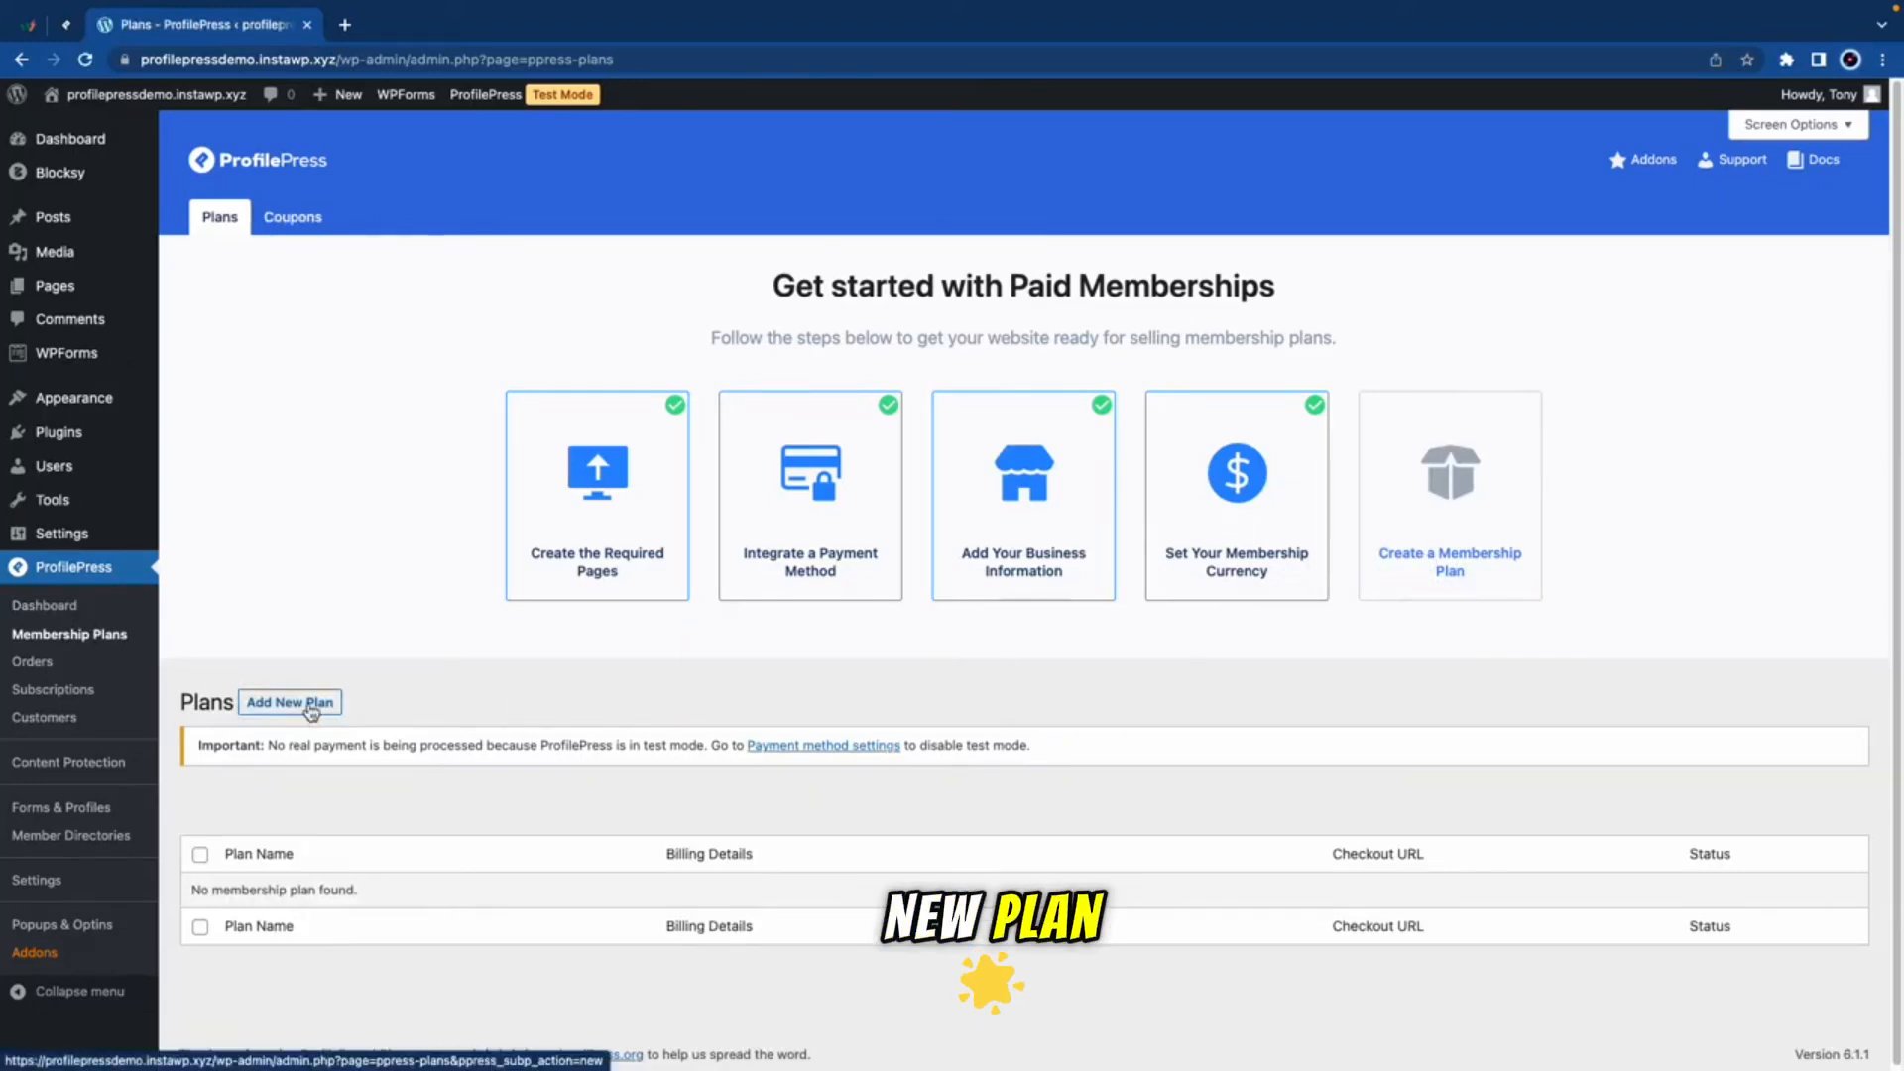
scroll(329, 725, down, 1)
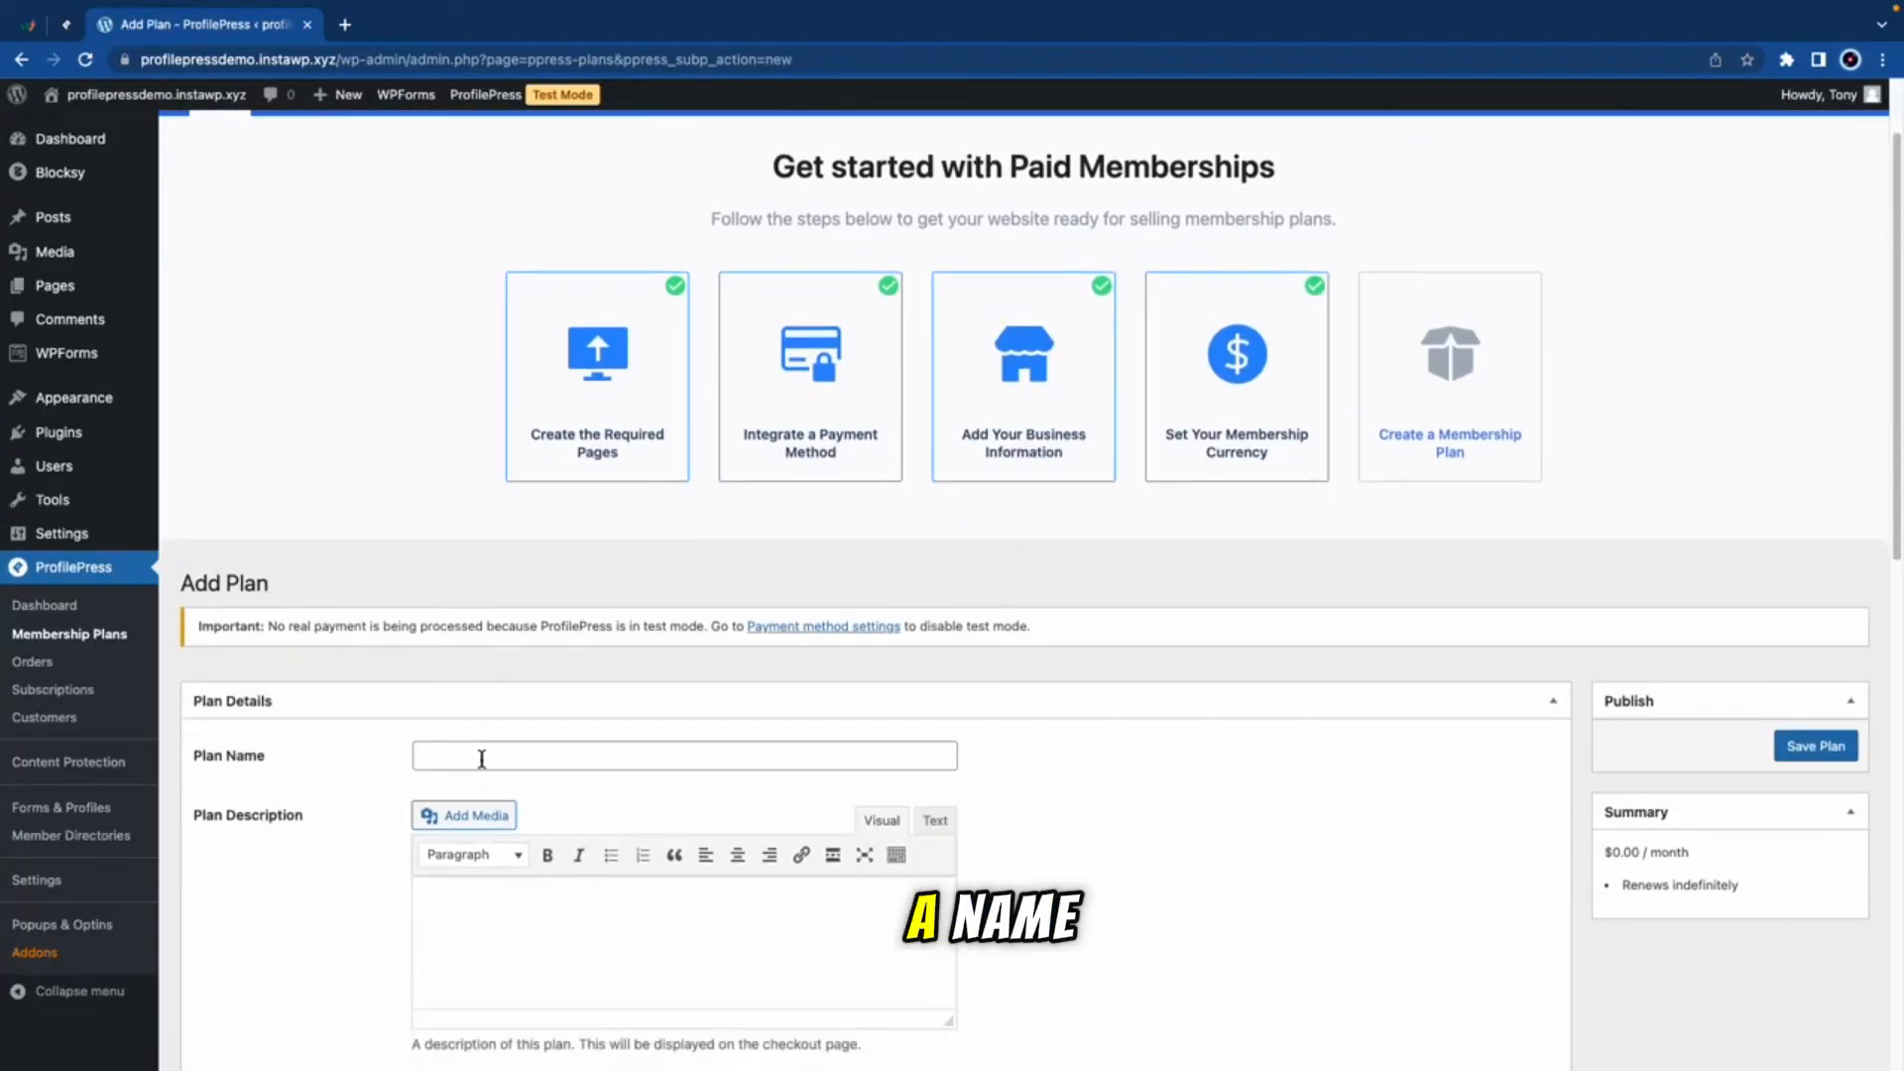
click(481, 759)
text(Premium)
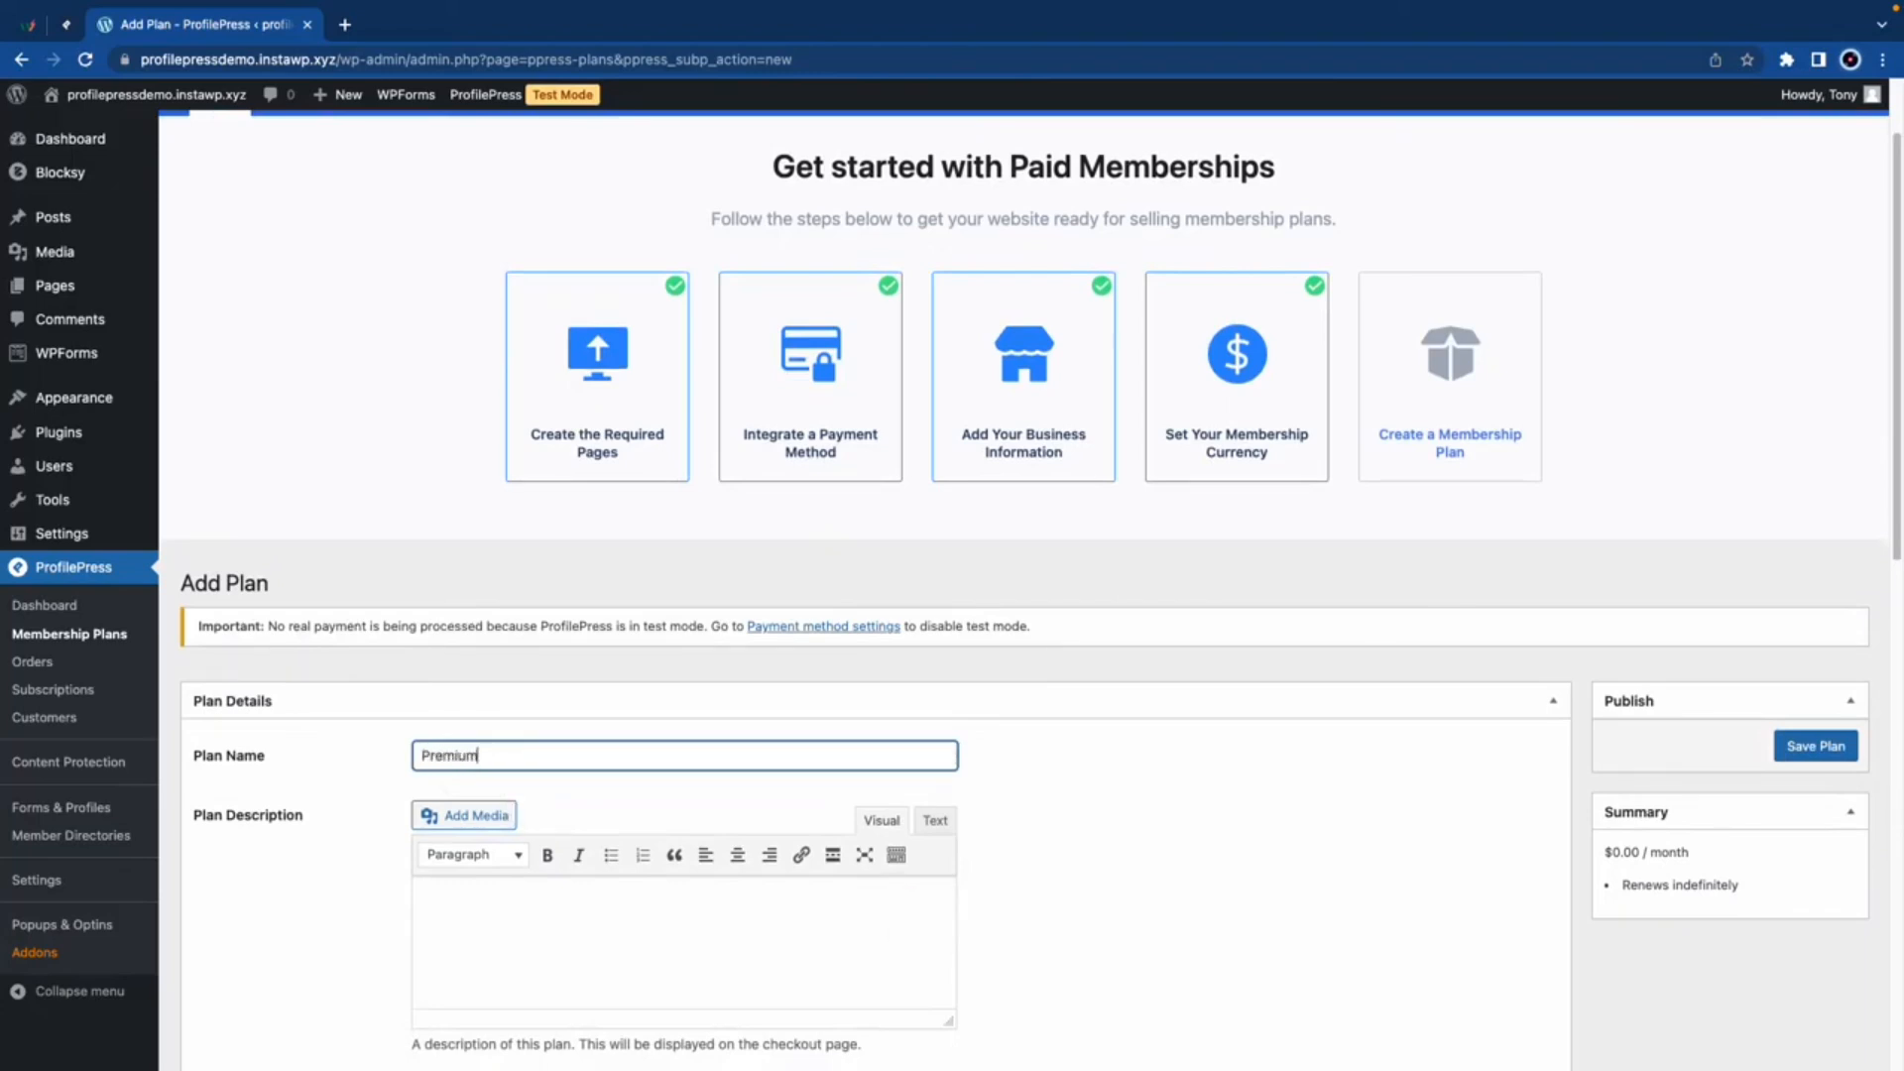
scroll(489, 799, down, 1)
click(489, 799)
text(Sample )
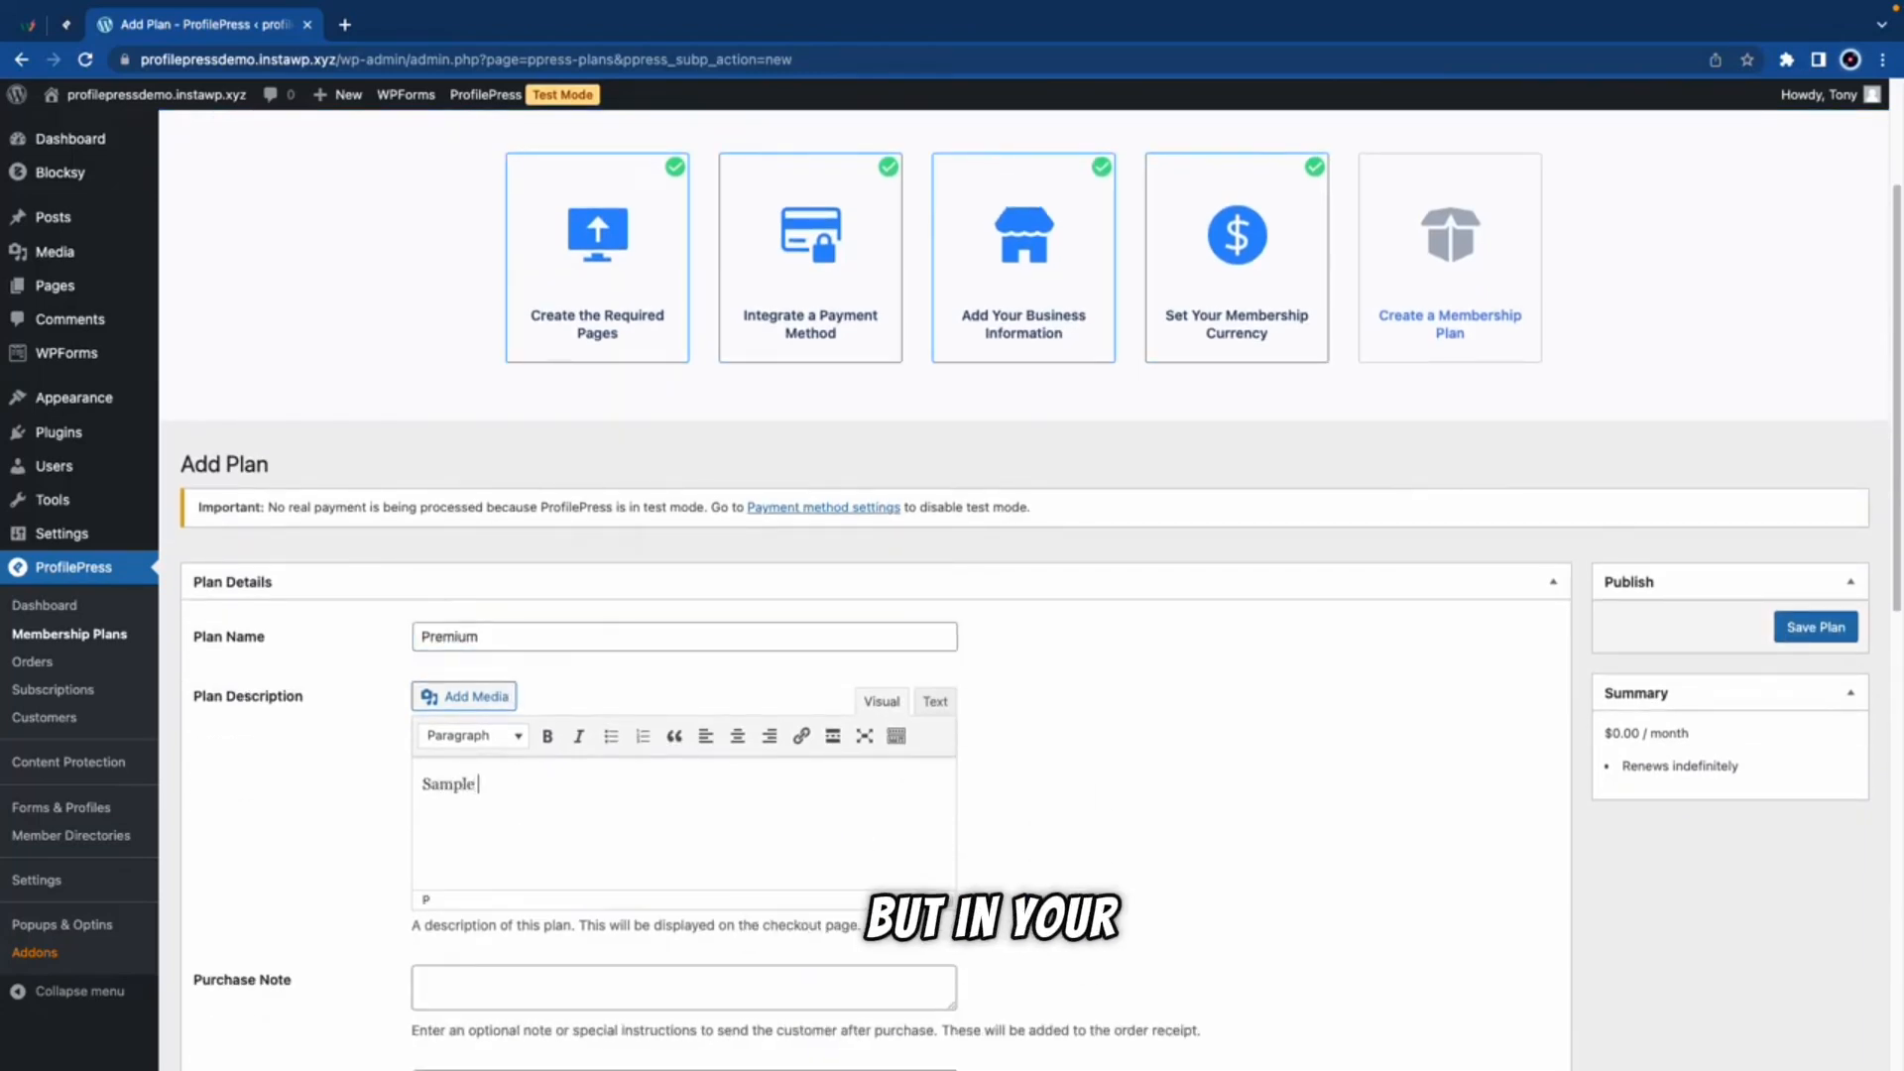
text(description)
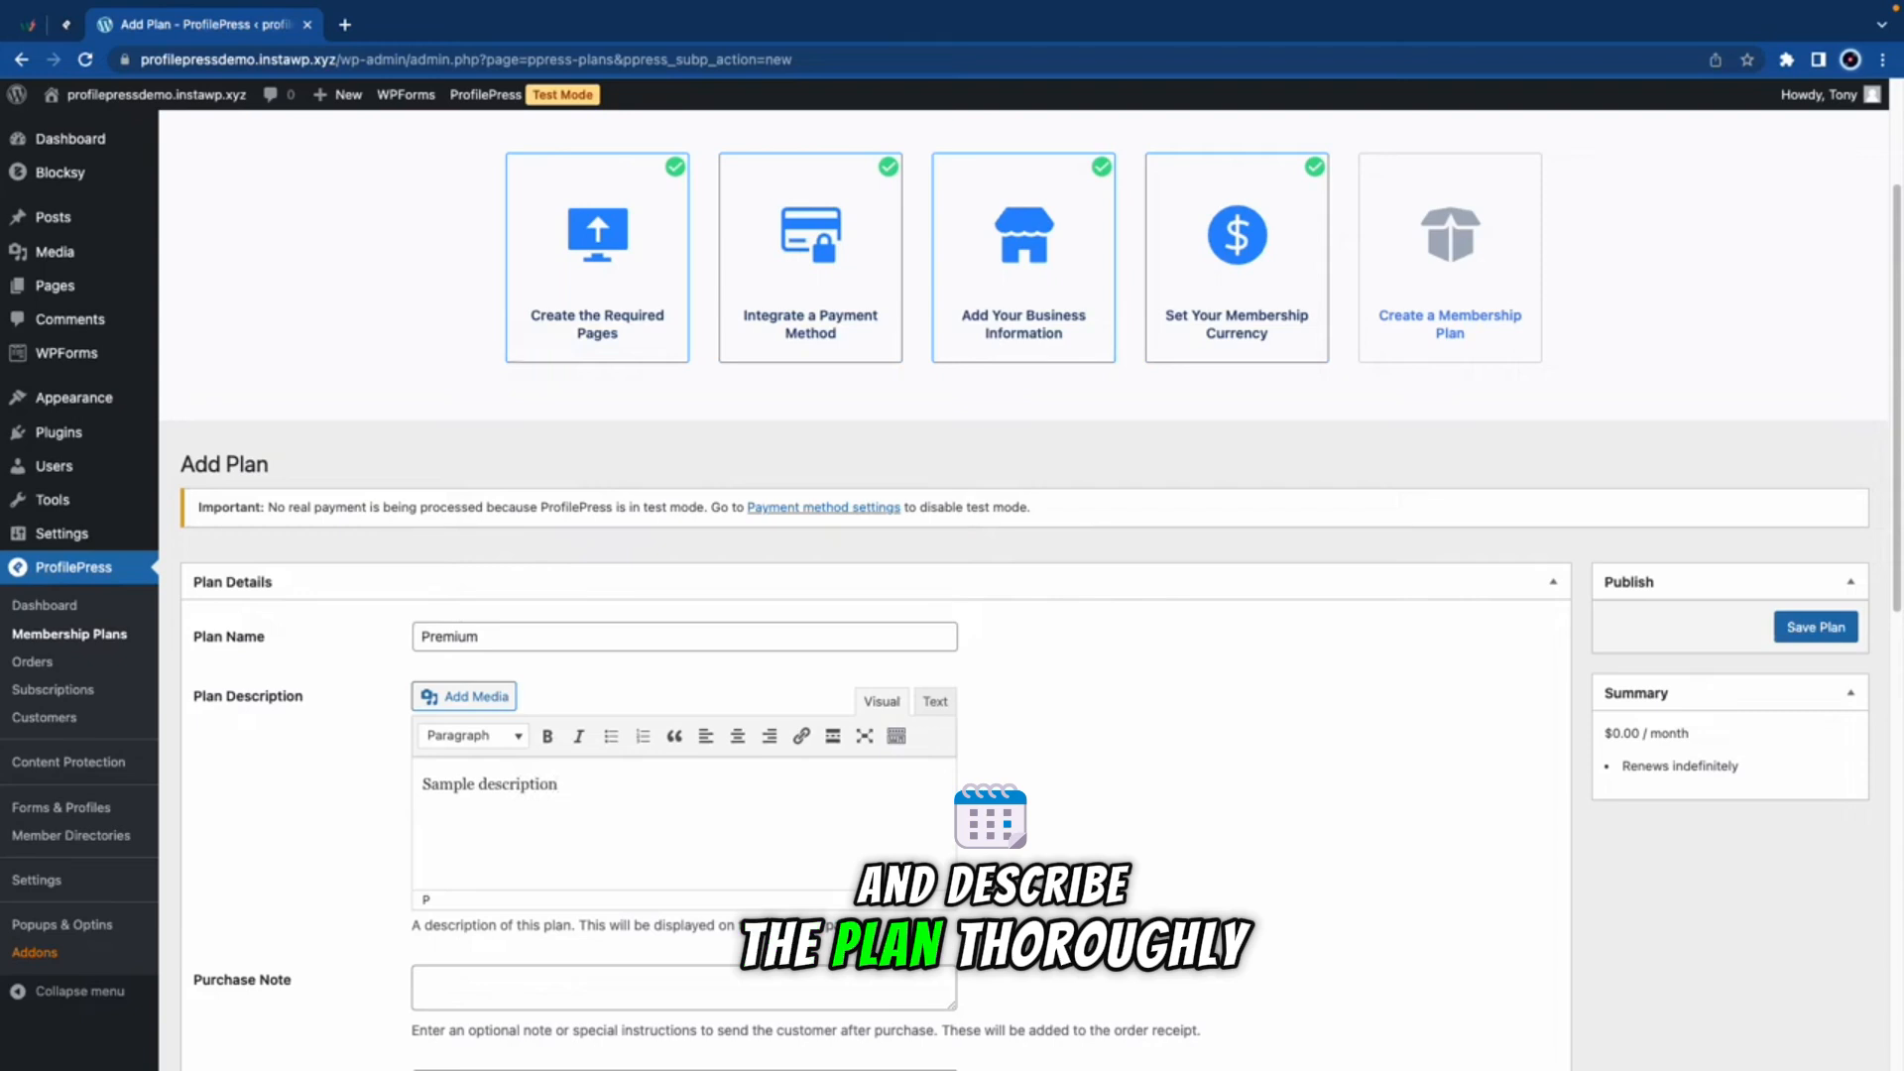
Step: Enter "Sample Note" as the plan's purchase note and set its price to $1.00
scroll(527, 821, down, 1)
click(528, 869)
text(Sample Note)
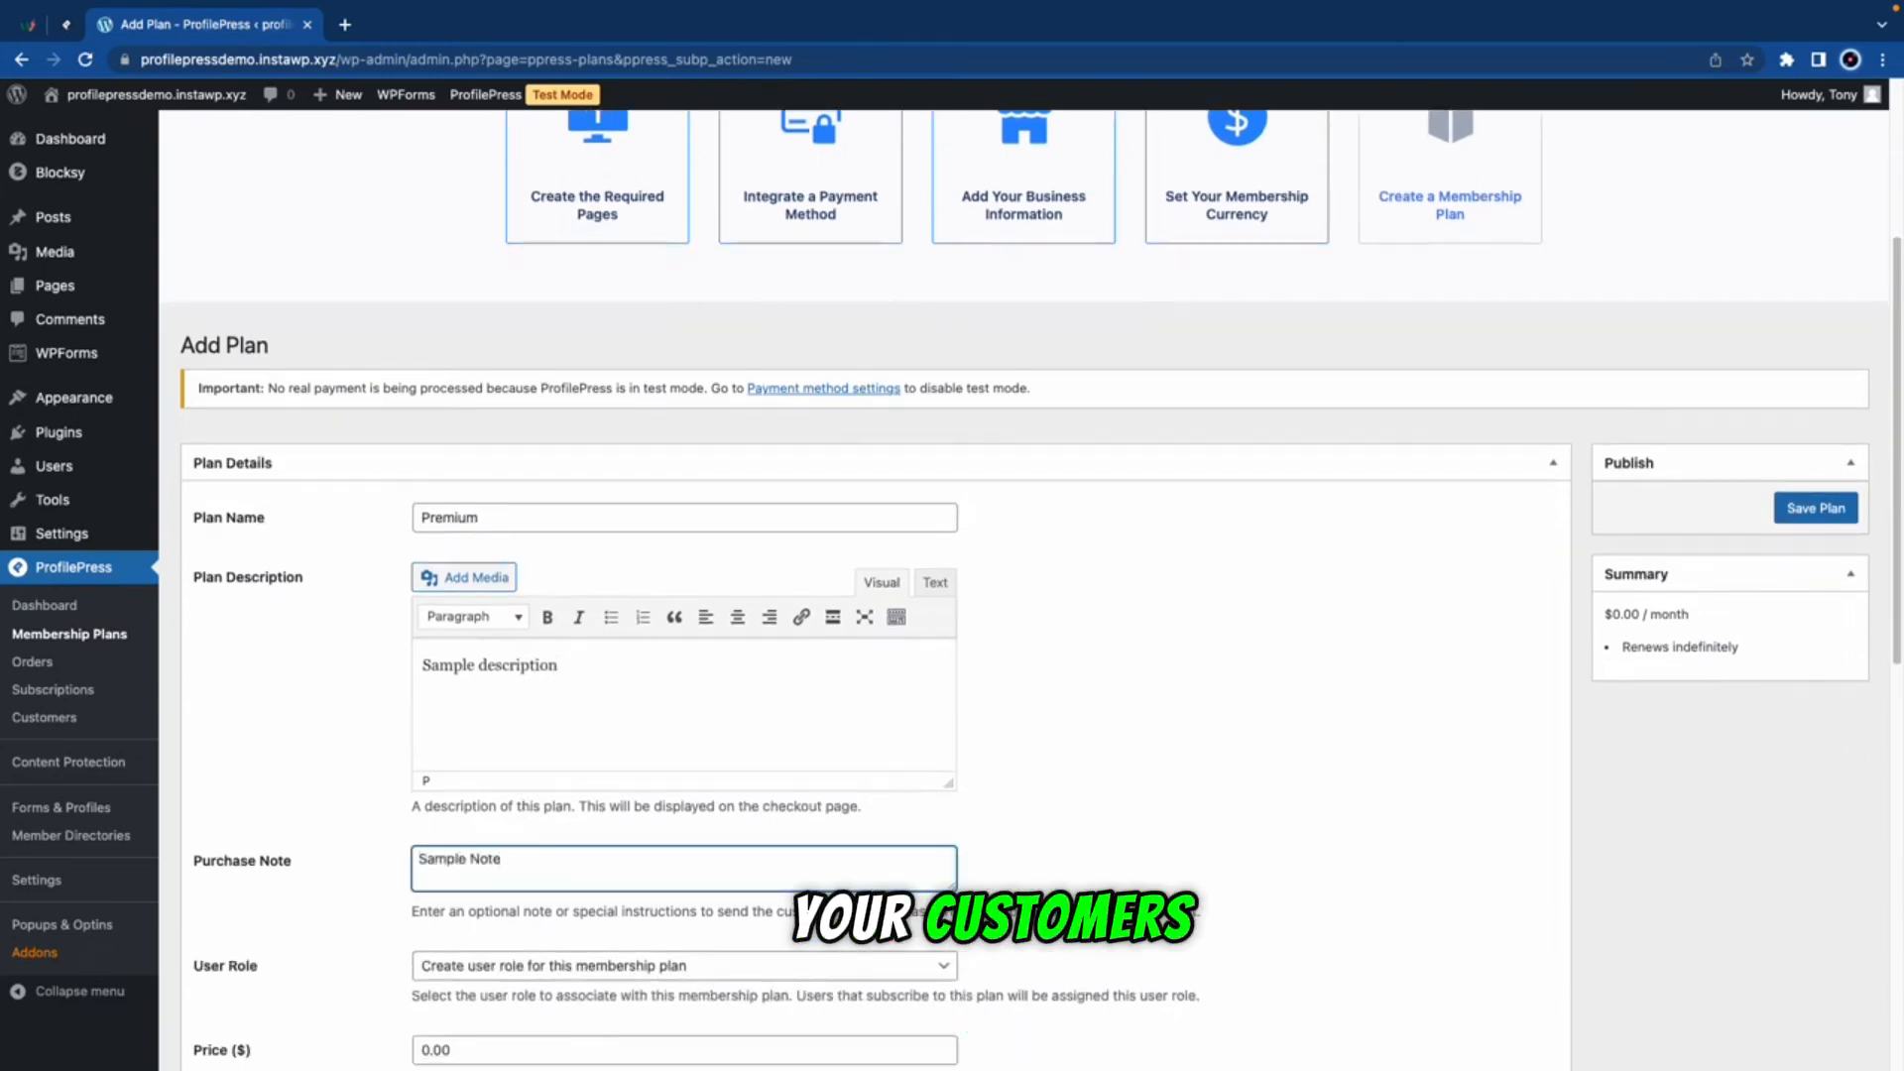
scroll(952, 595, down, 1)
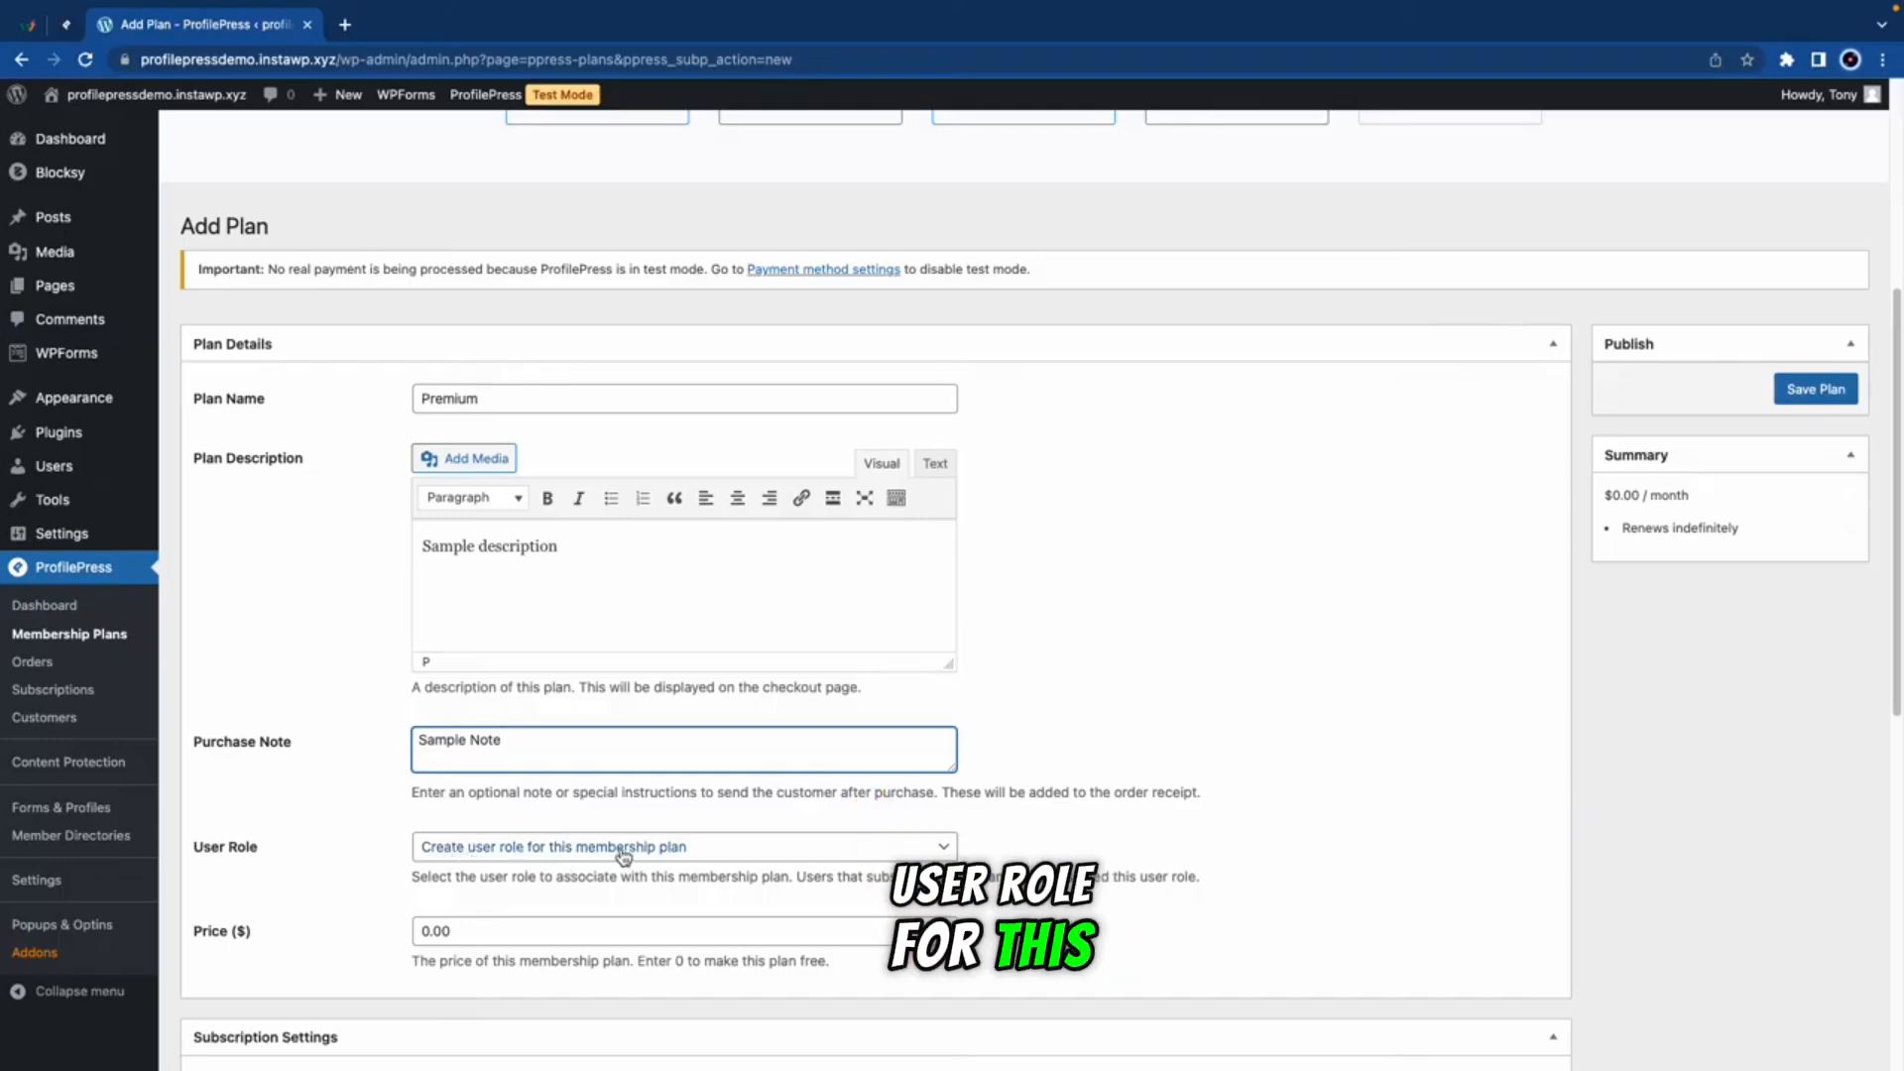
scroll(659, 854, down, 1)
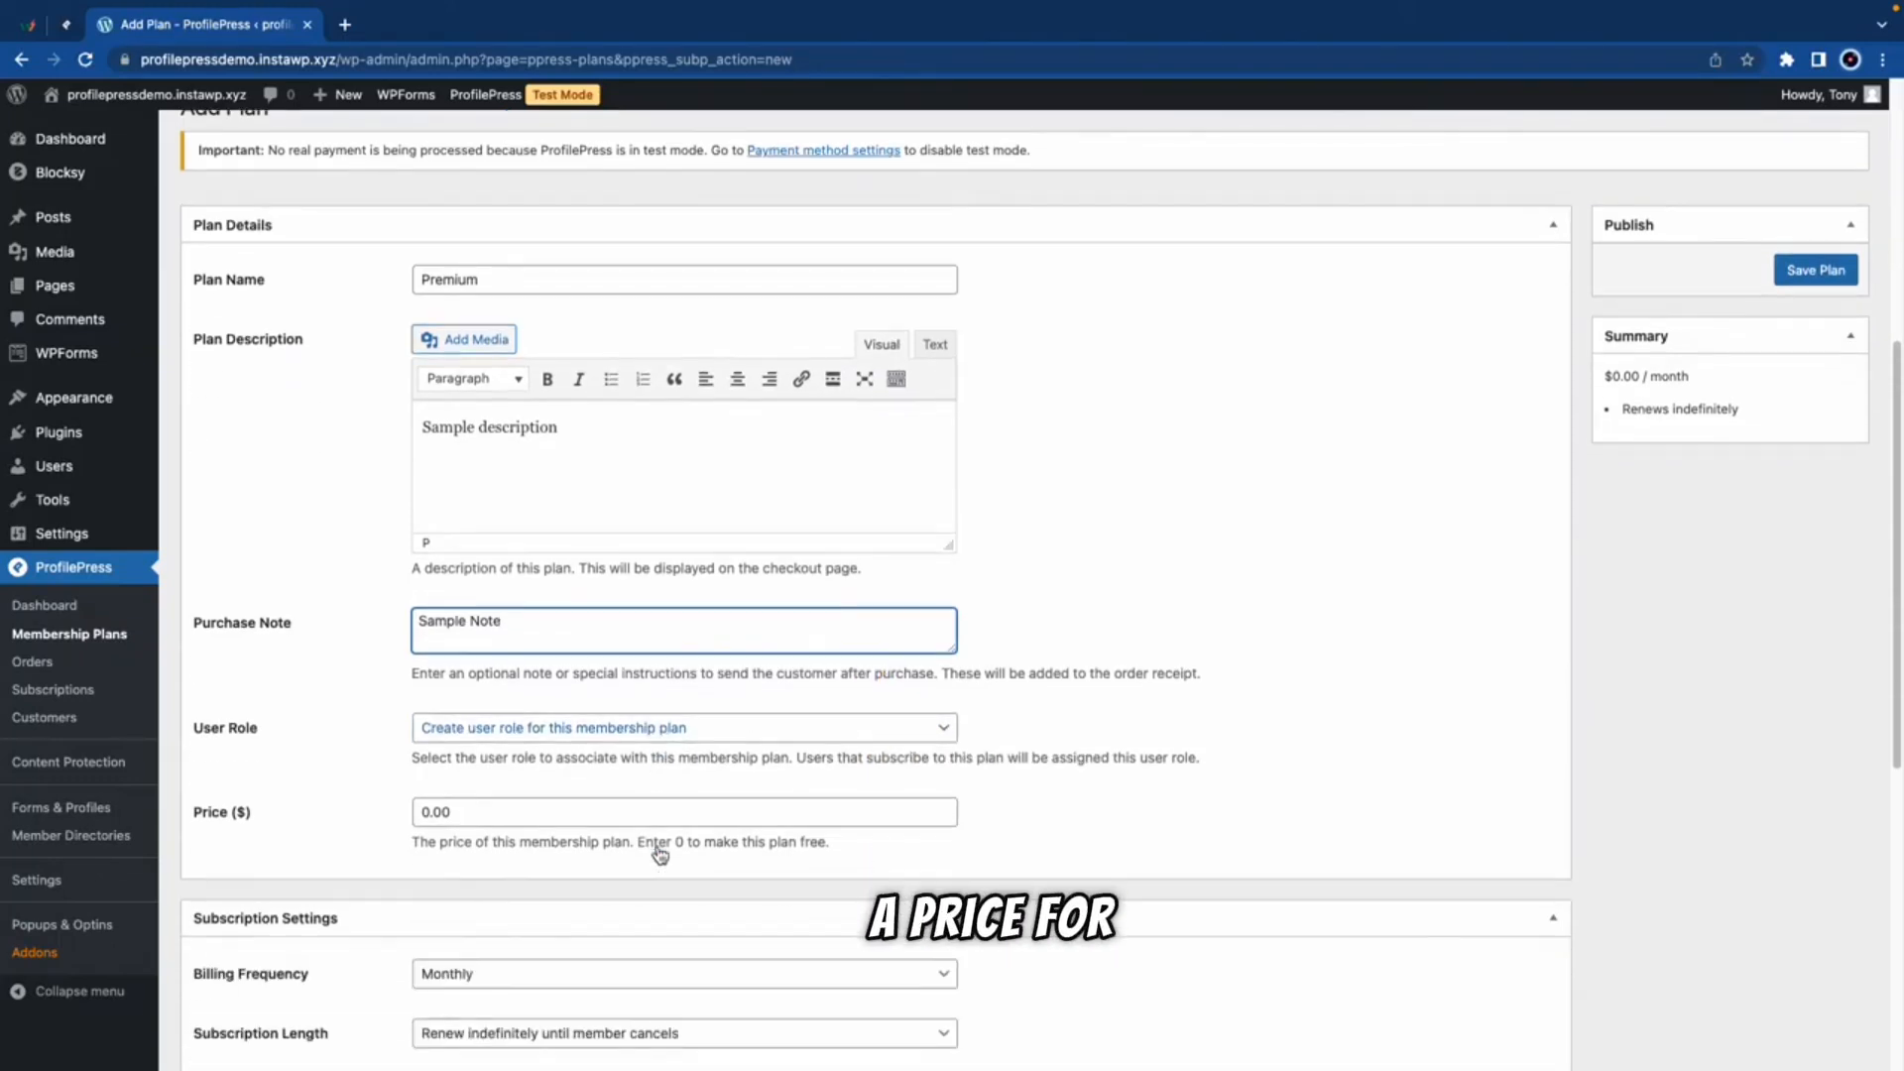
double_click(444, 812)
text(1)
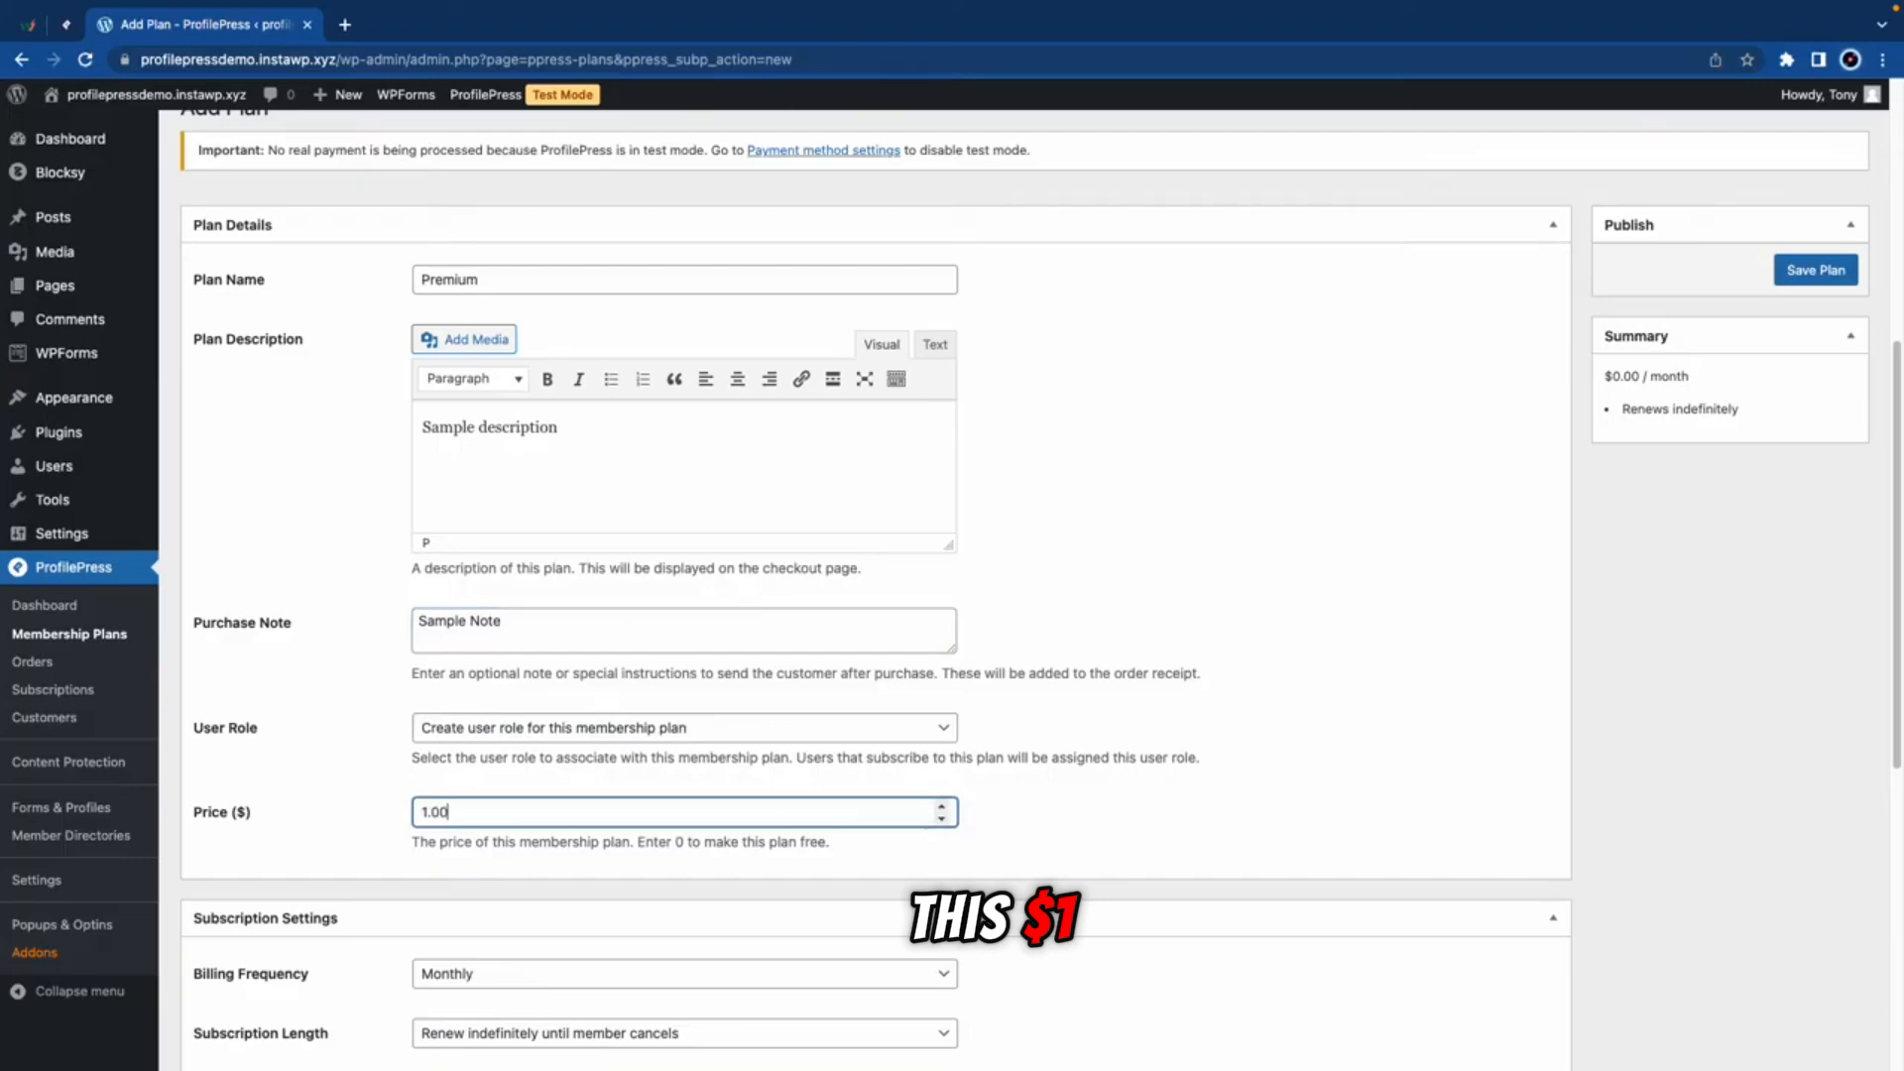
Step: Keep the plan's billing frequency at Monthly and its subscription length at "Renew indefinitely until member cancels"
scroll(414, 803, down, 2)
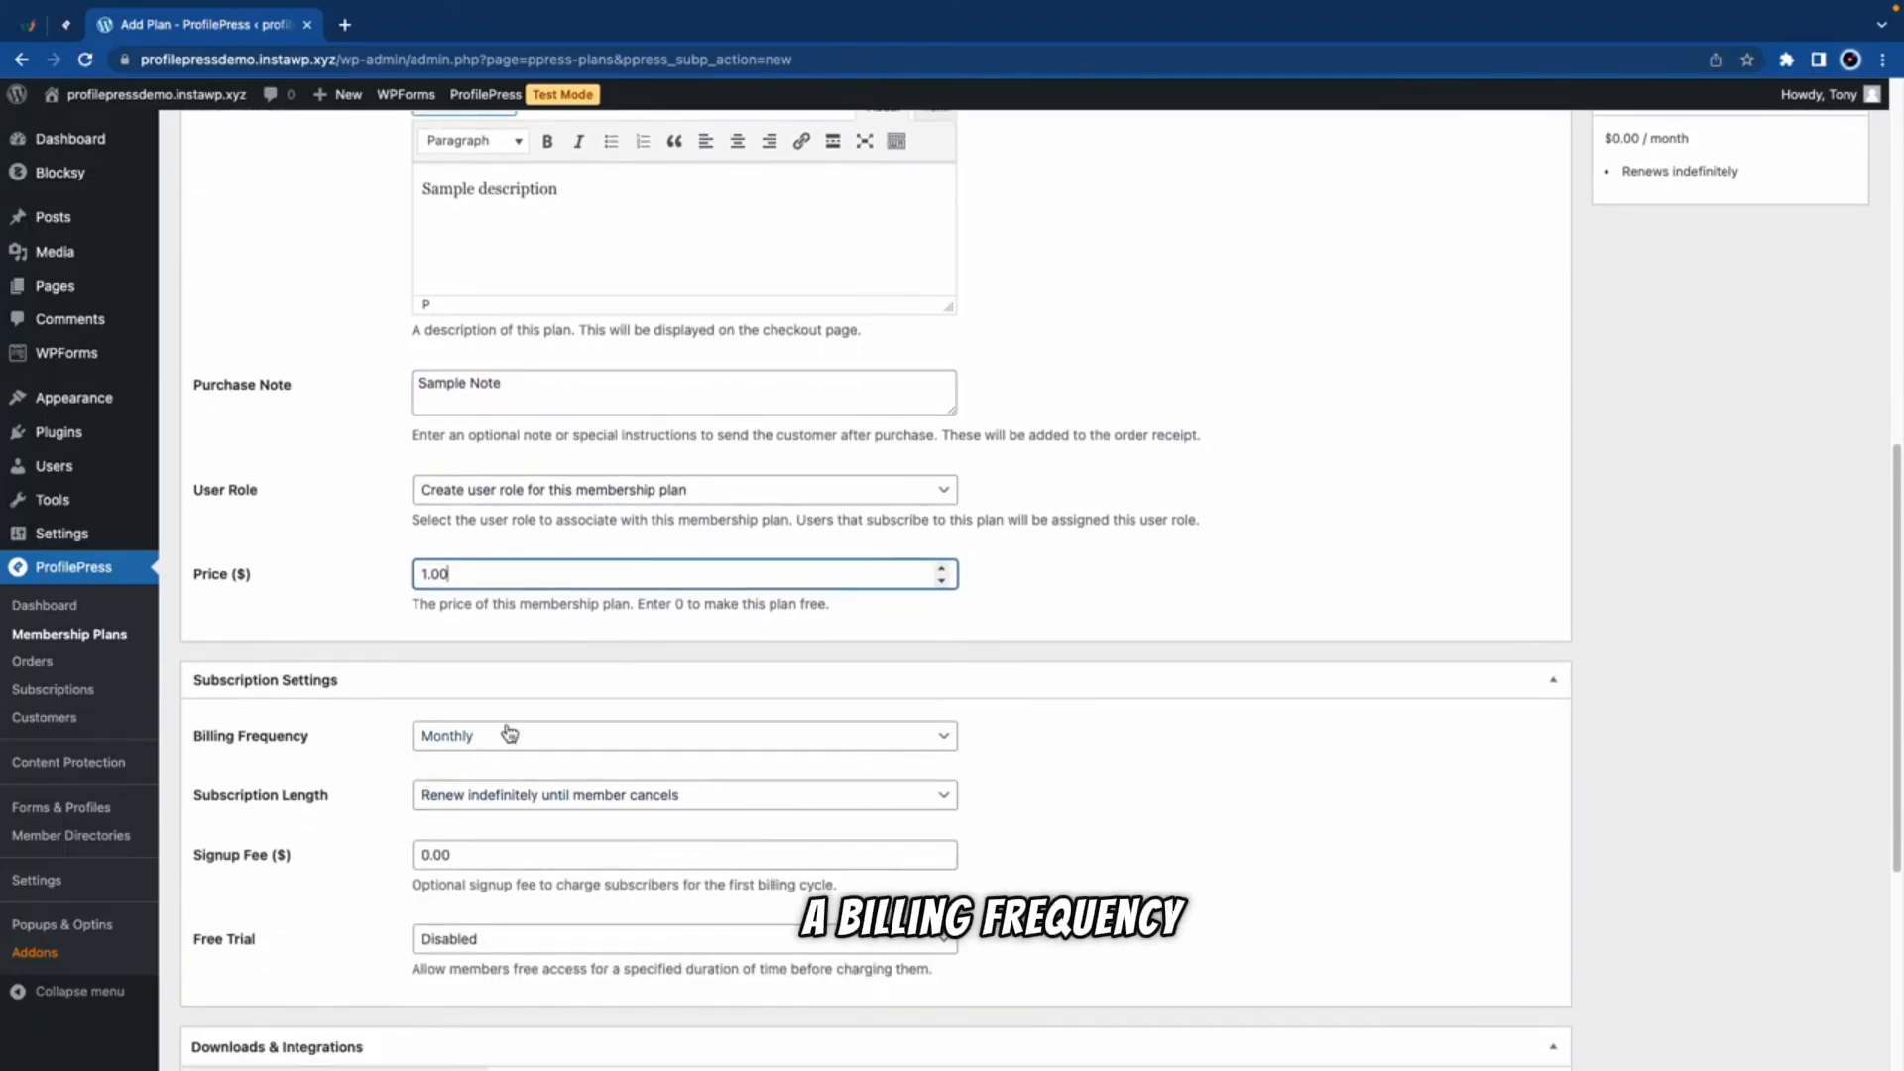
click(507, 733)
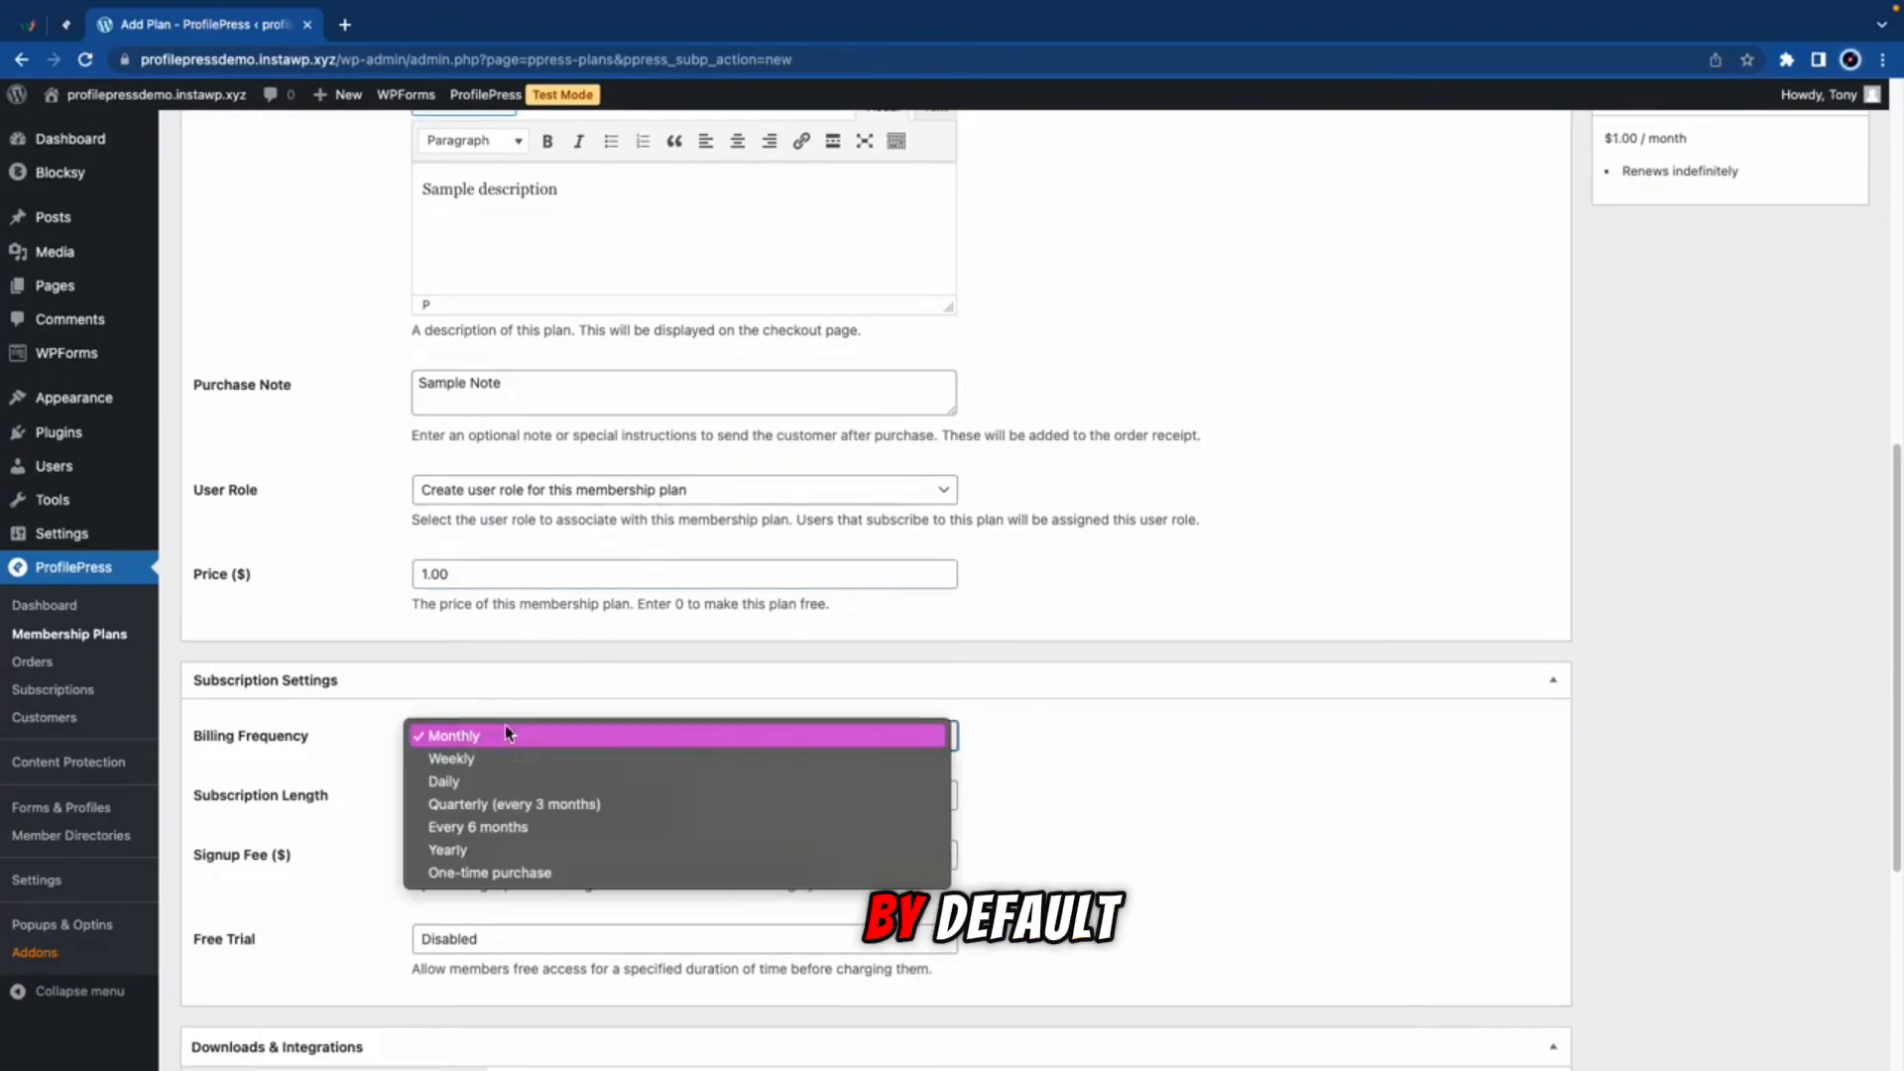
click(369, 732)
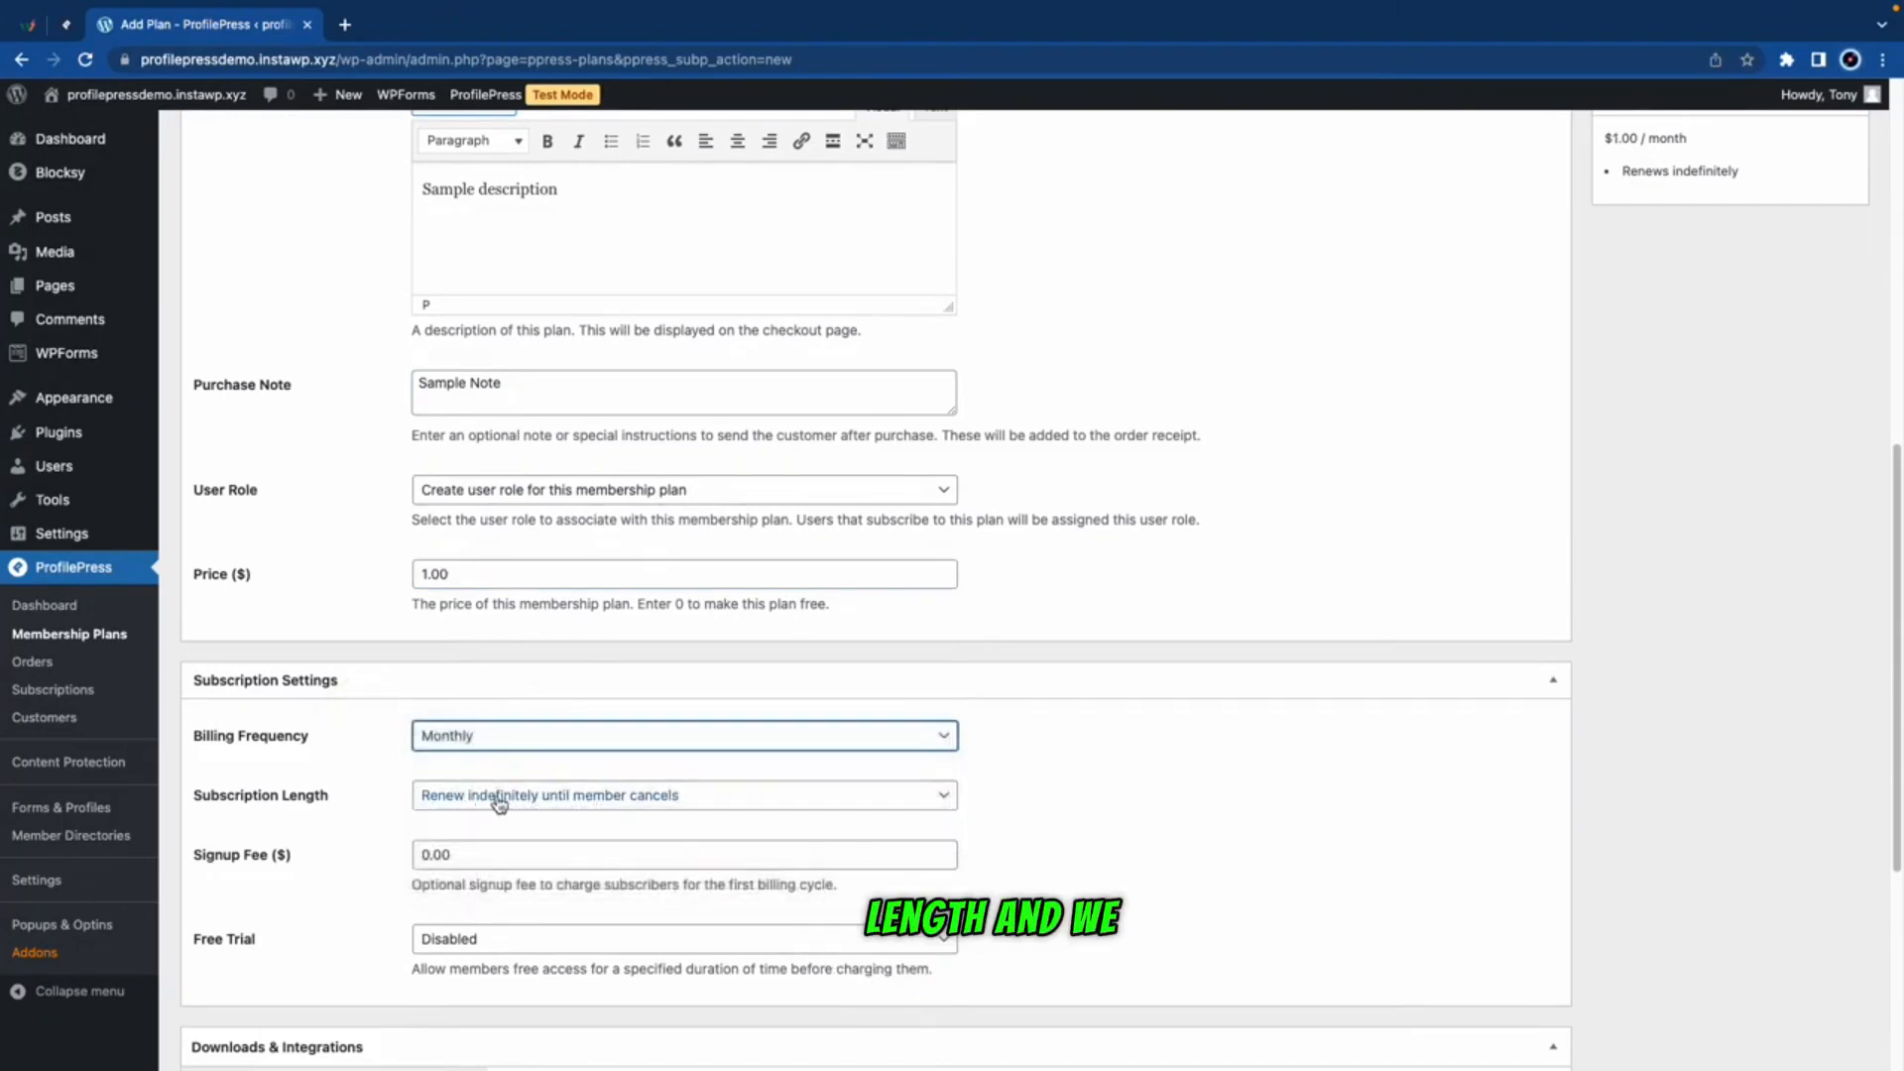
click(499, 801)
click(407, 795)
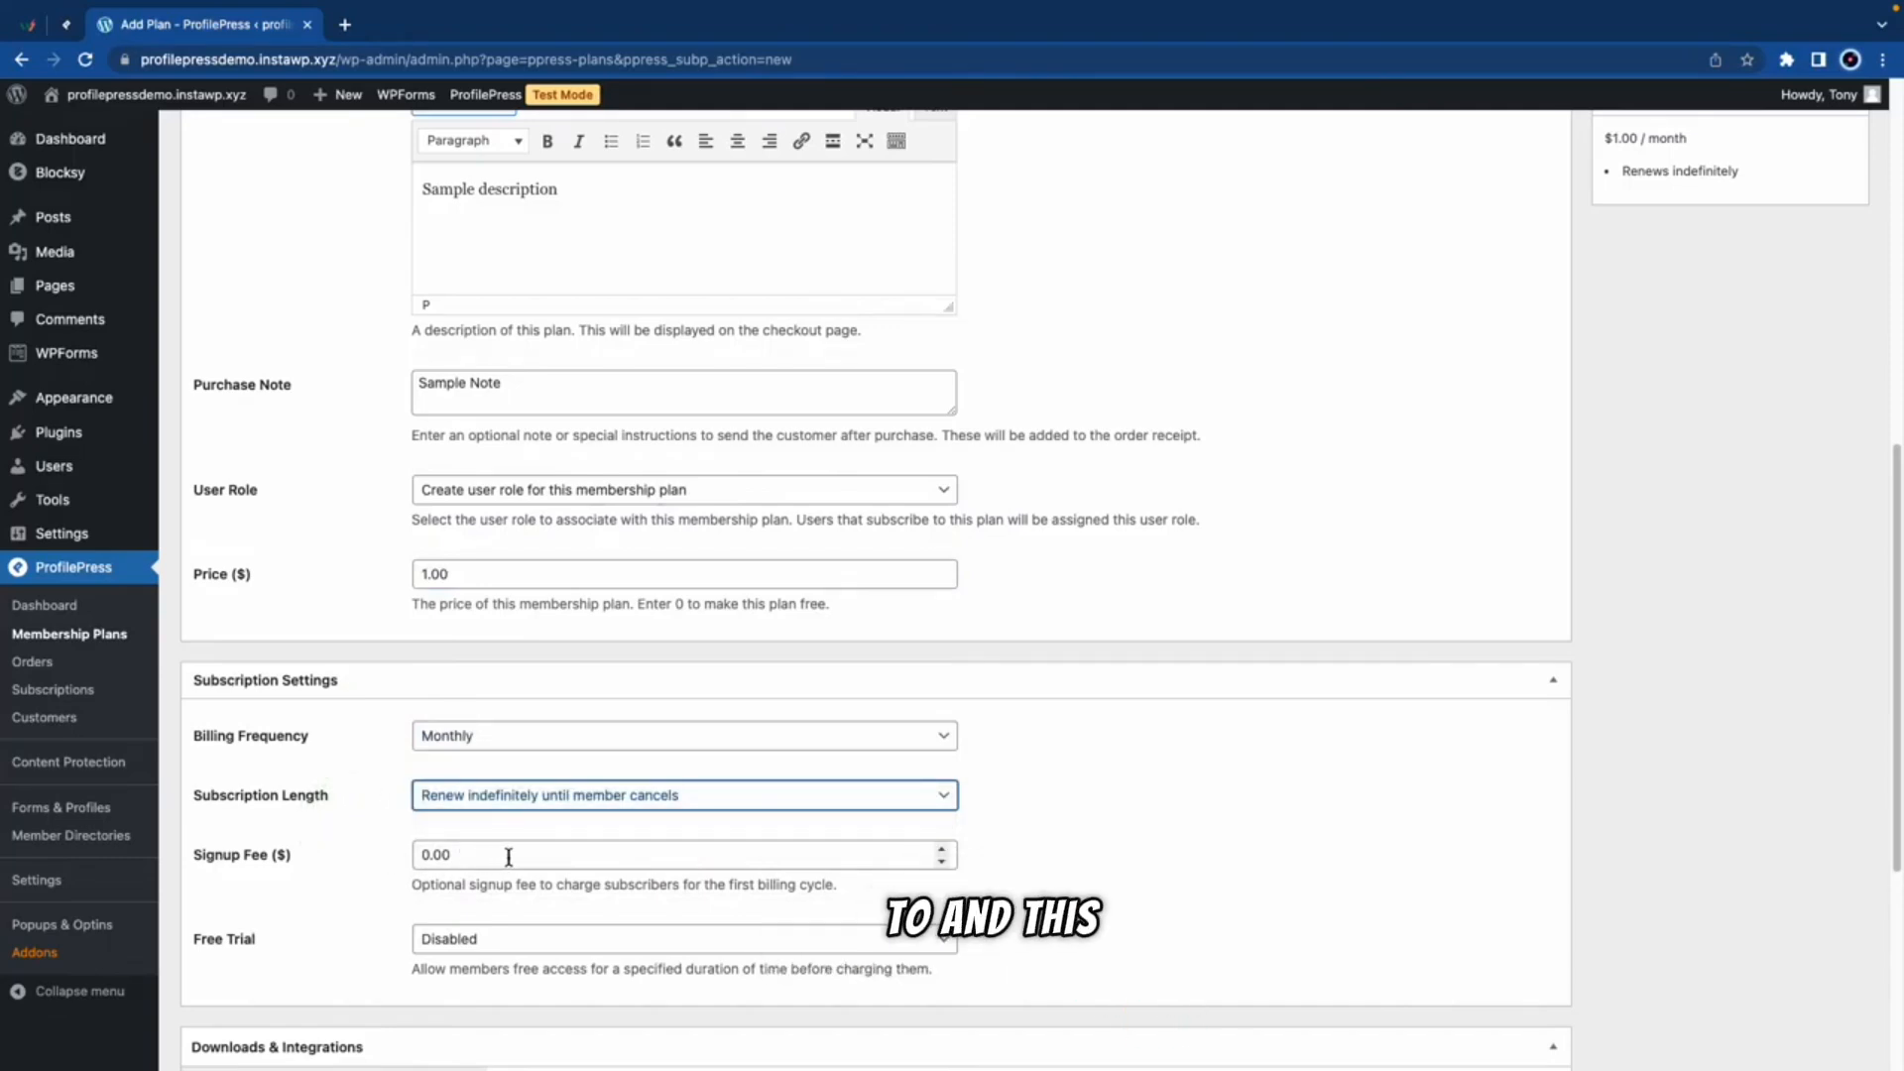
Step: Set the plan's free trial to One Week and save the Premium plan
scroll(509, 859, down, 2)
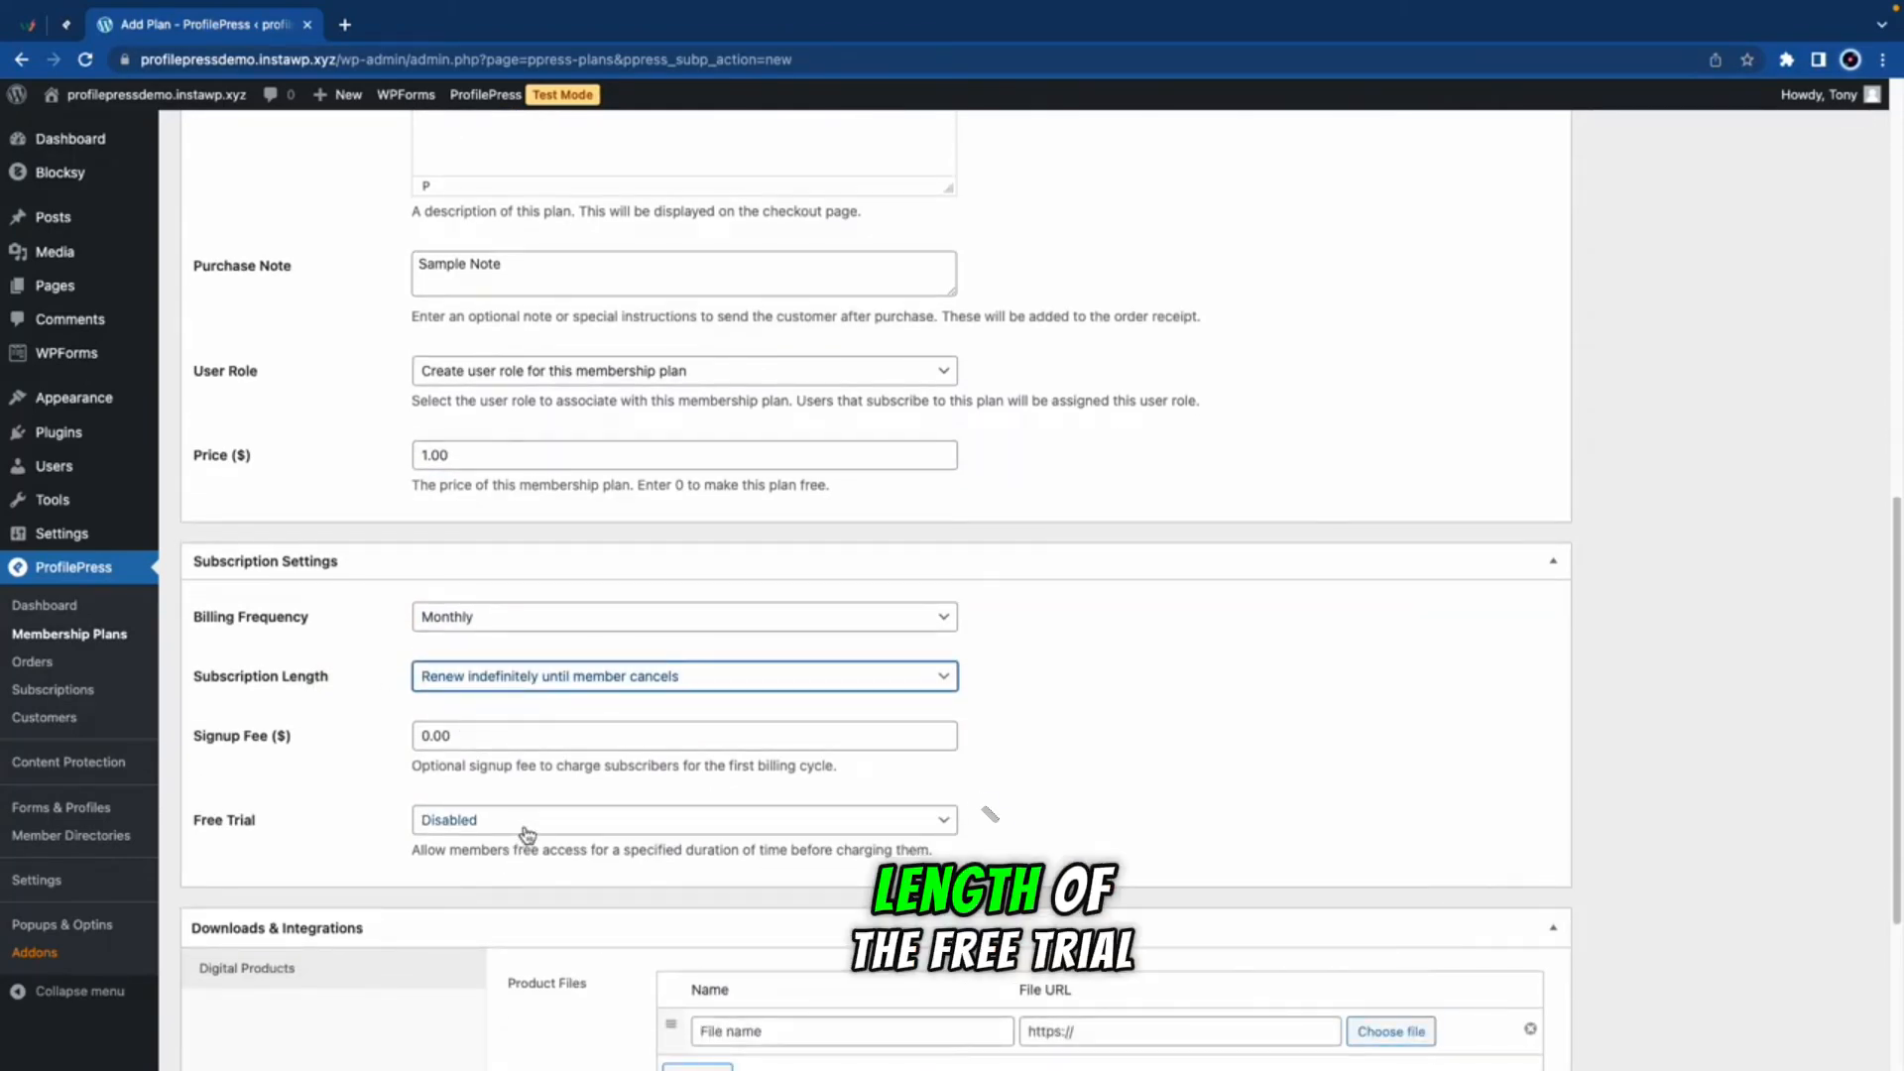
click(522, 825)
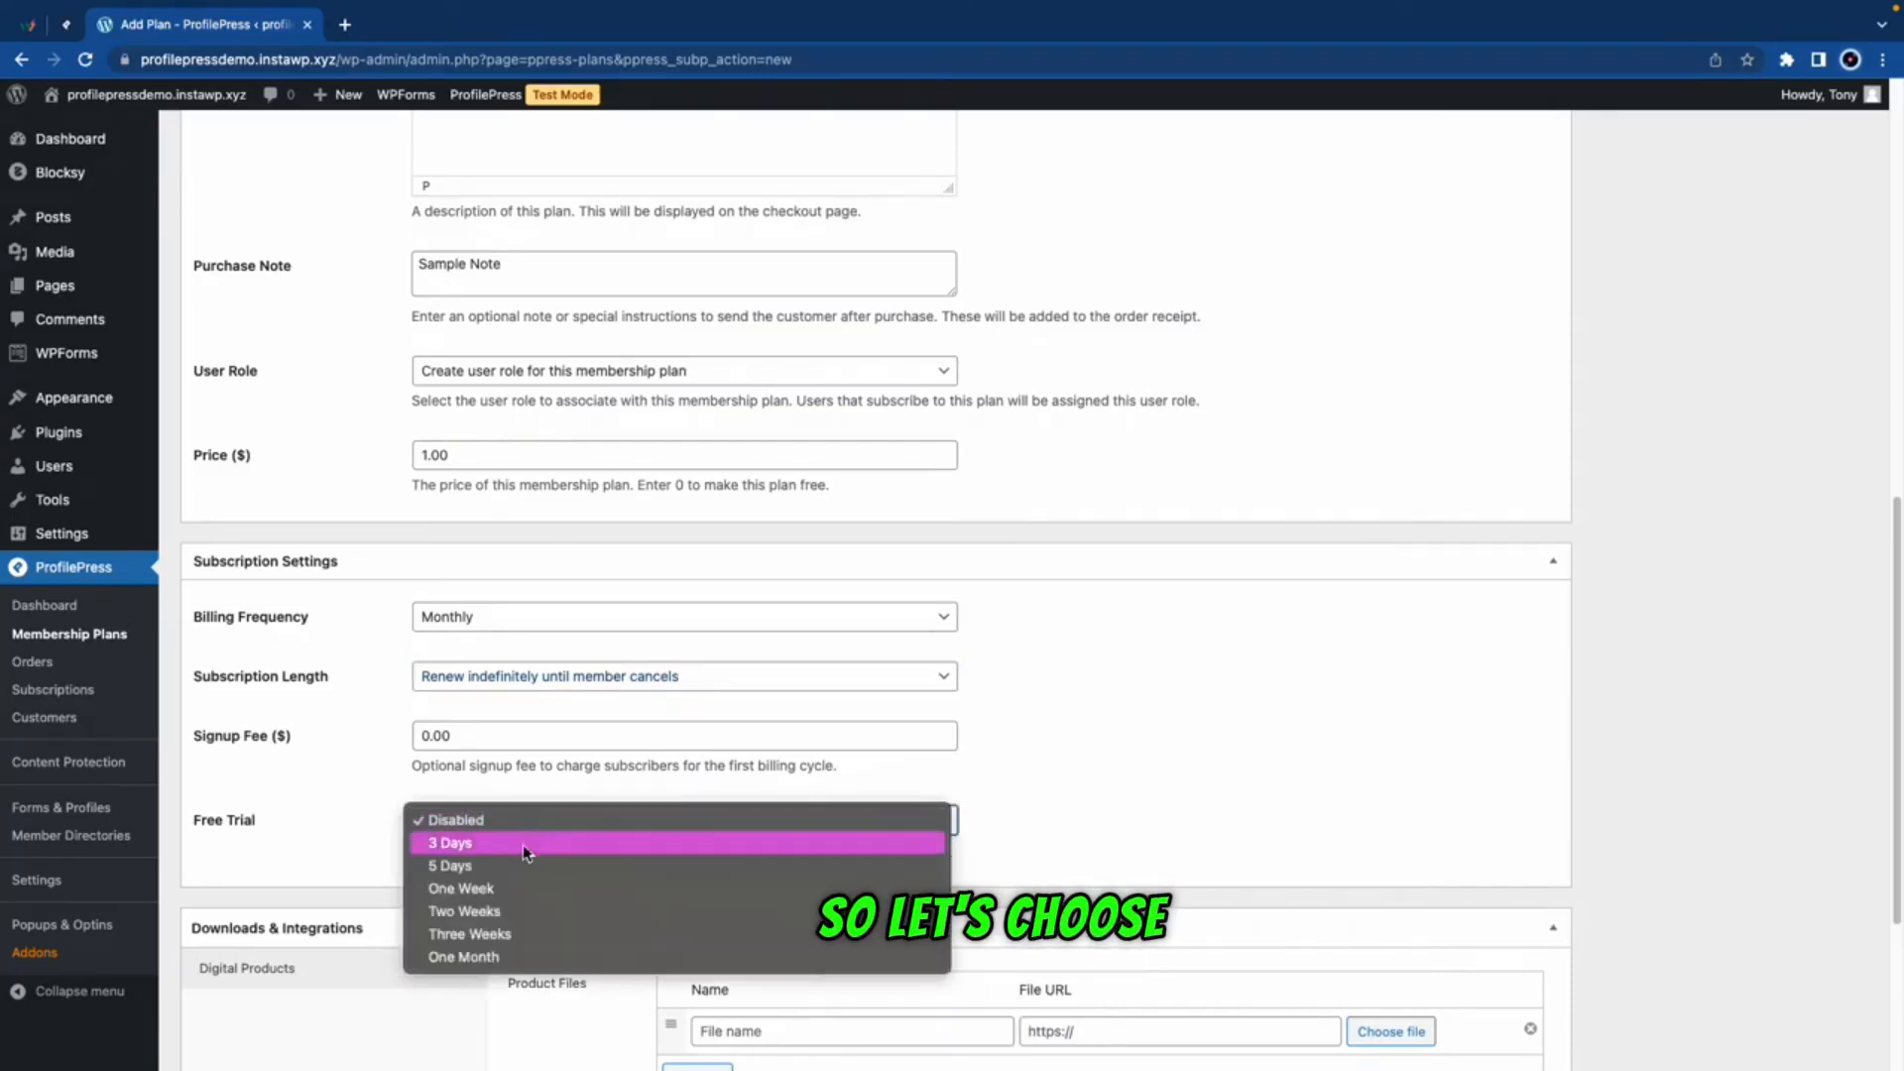
click(516, 888)
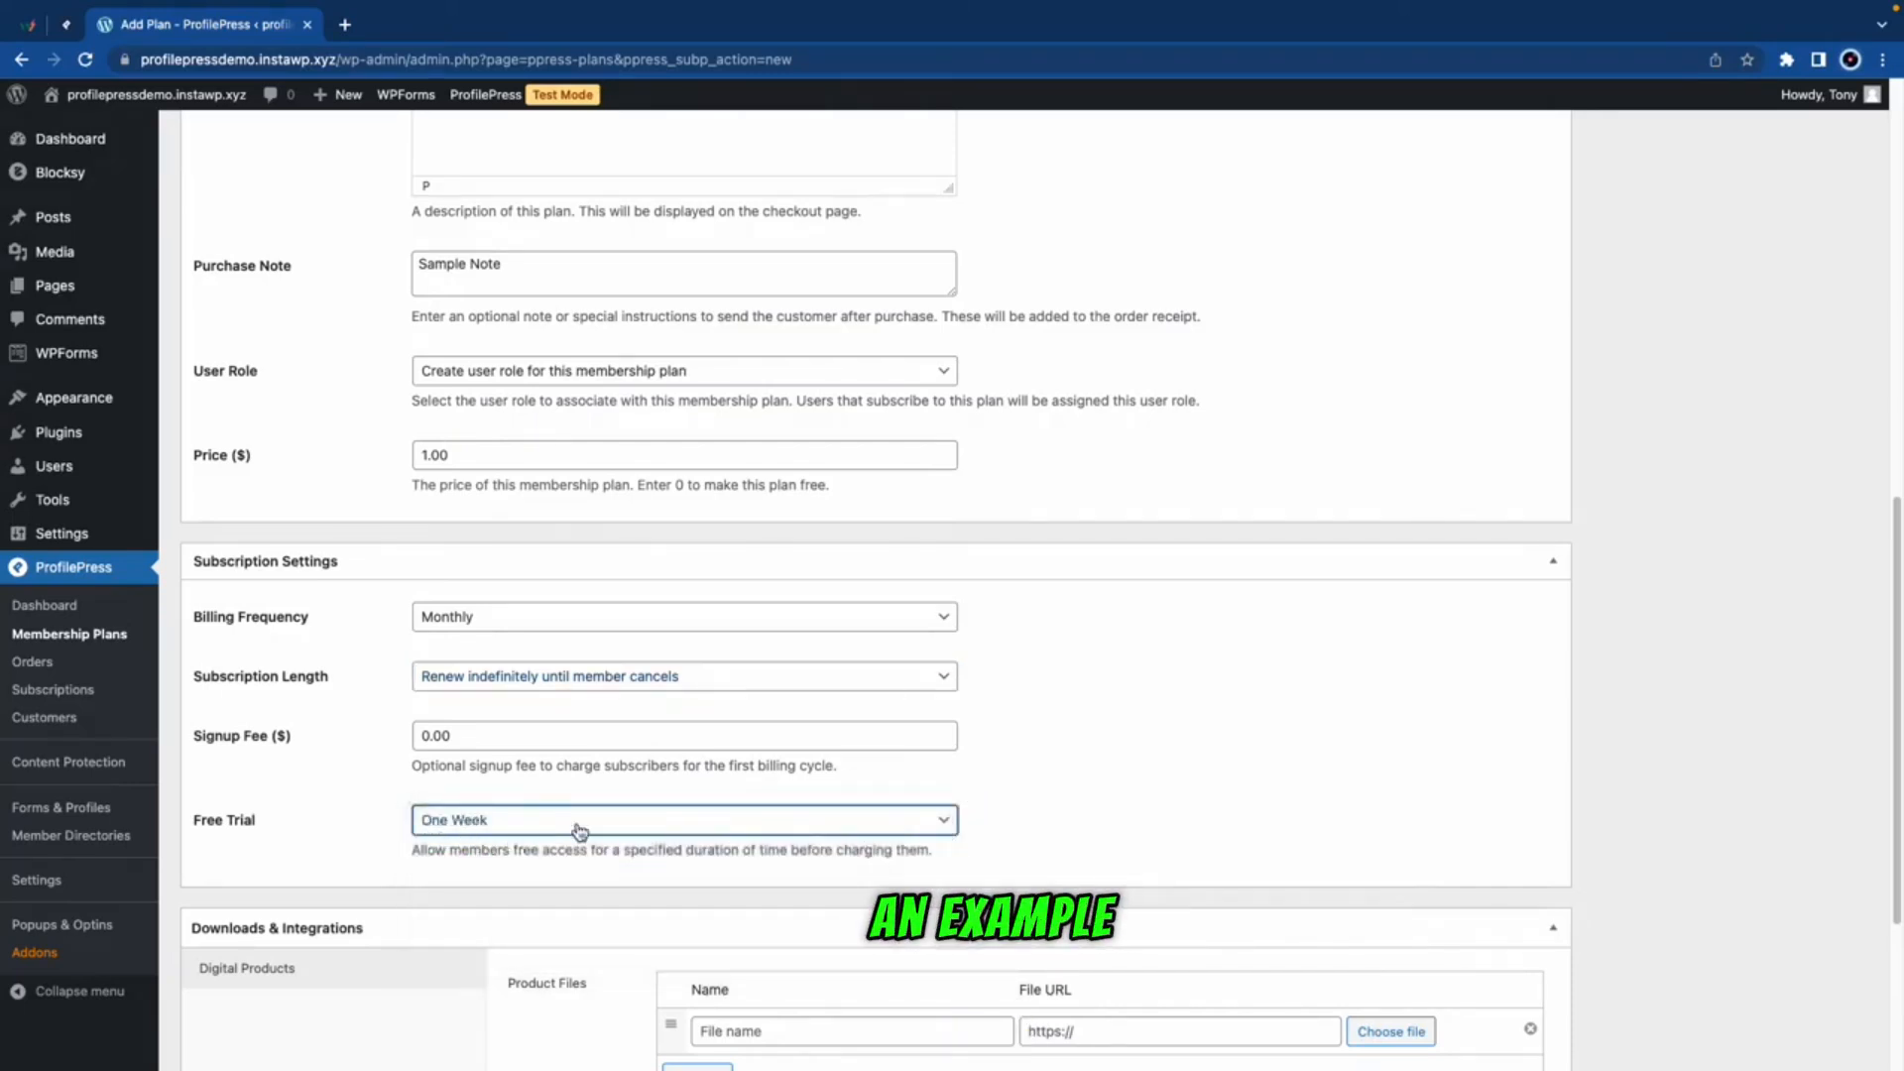
scroll(580, 831, down, 4)
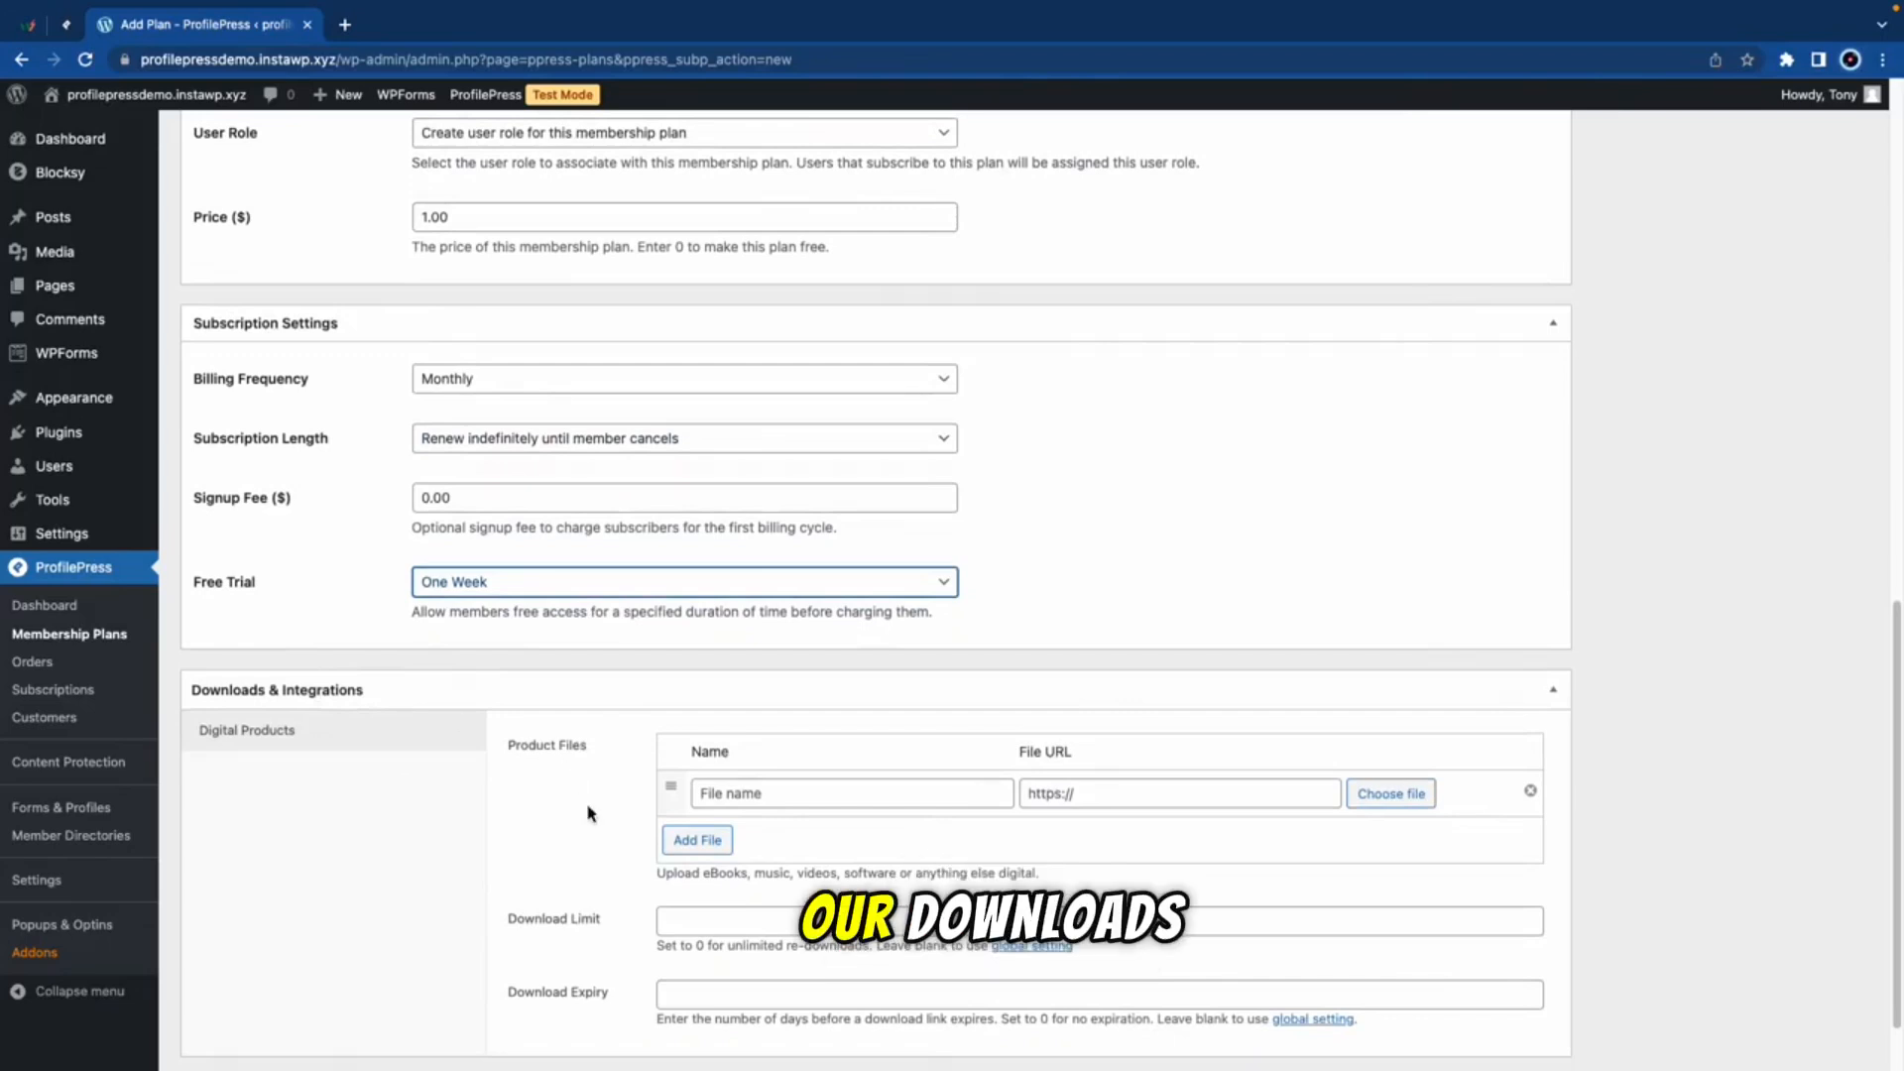
scroll(588, 814, down, 2)
scroll(706, 905, up, 12)
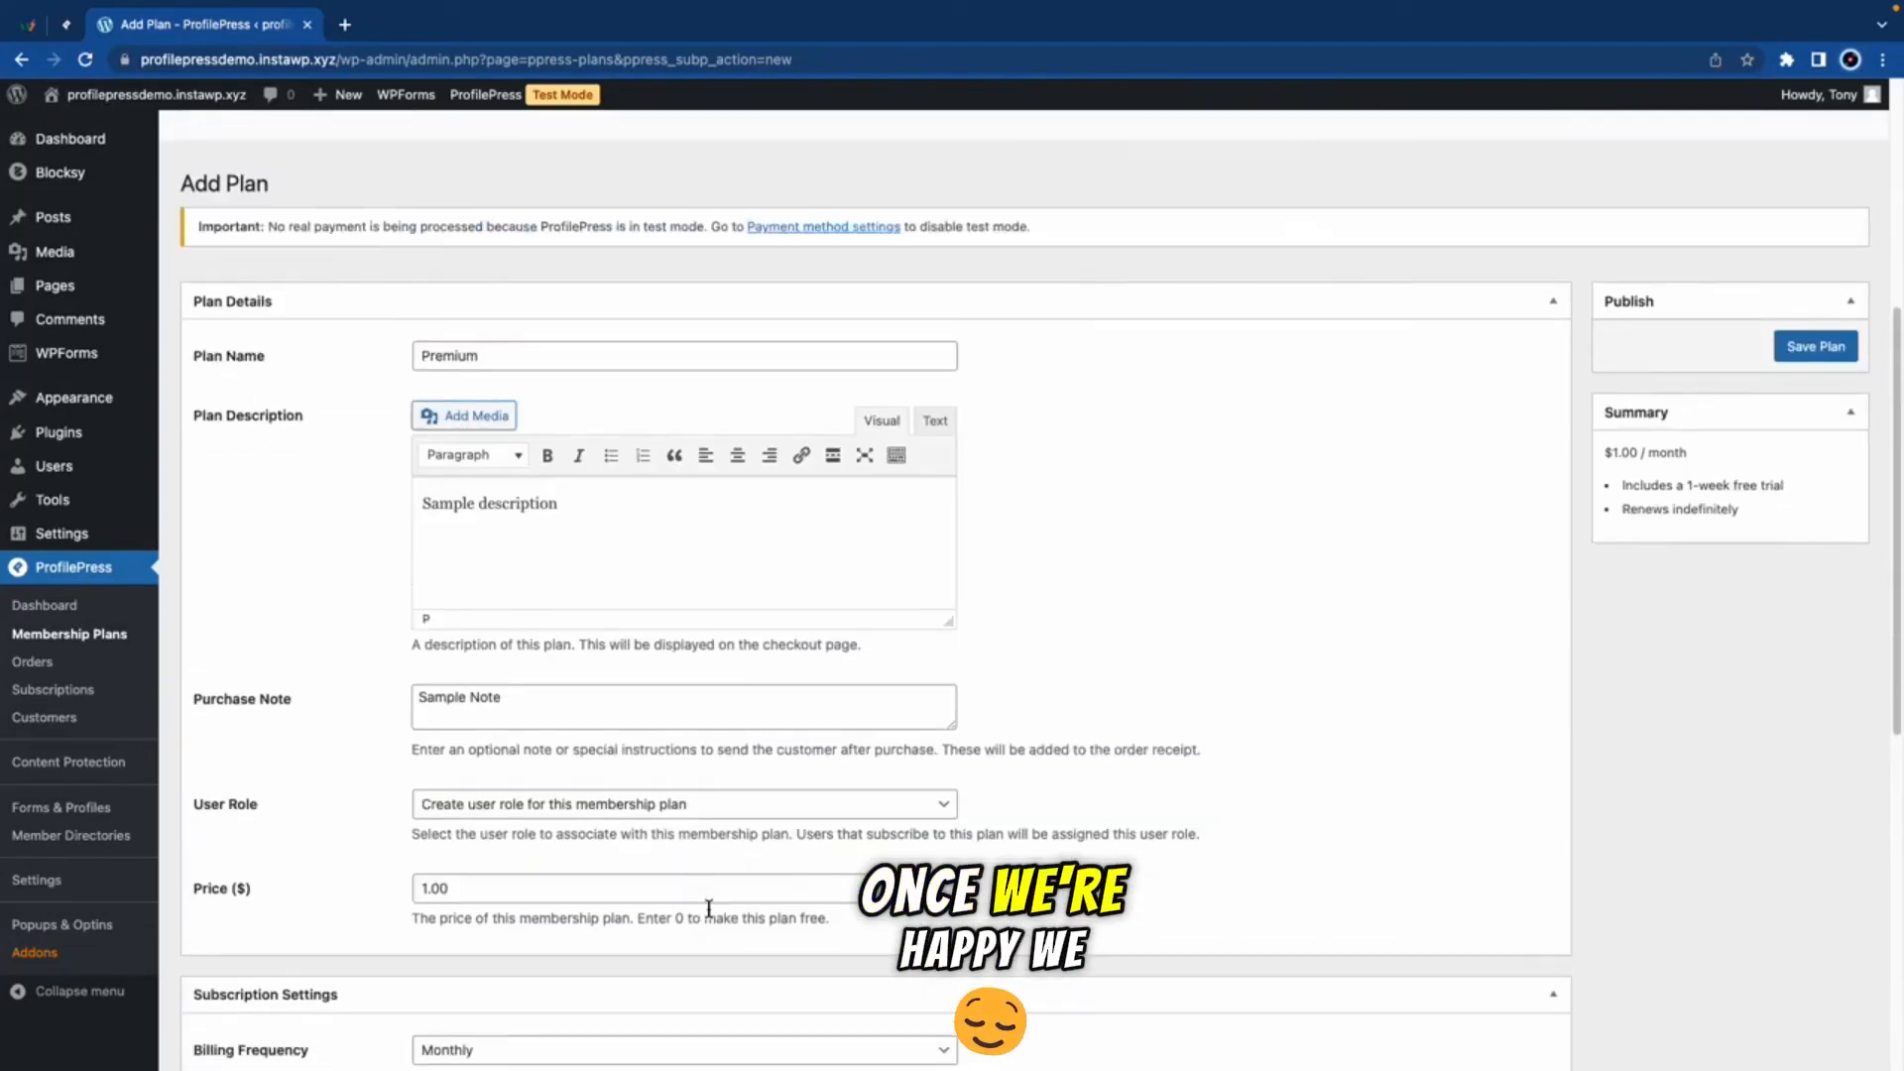
click(1820, 745)
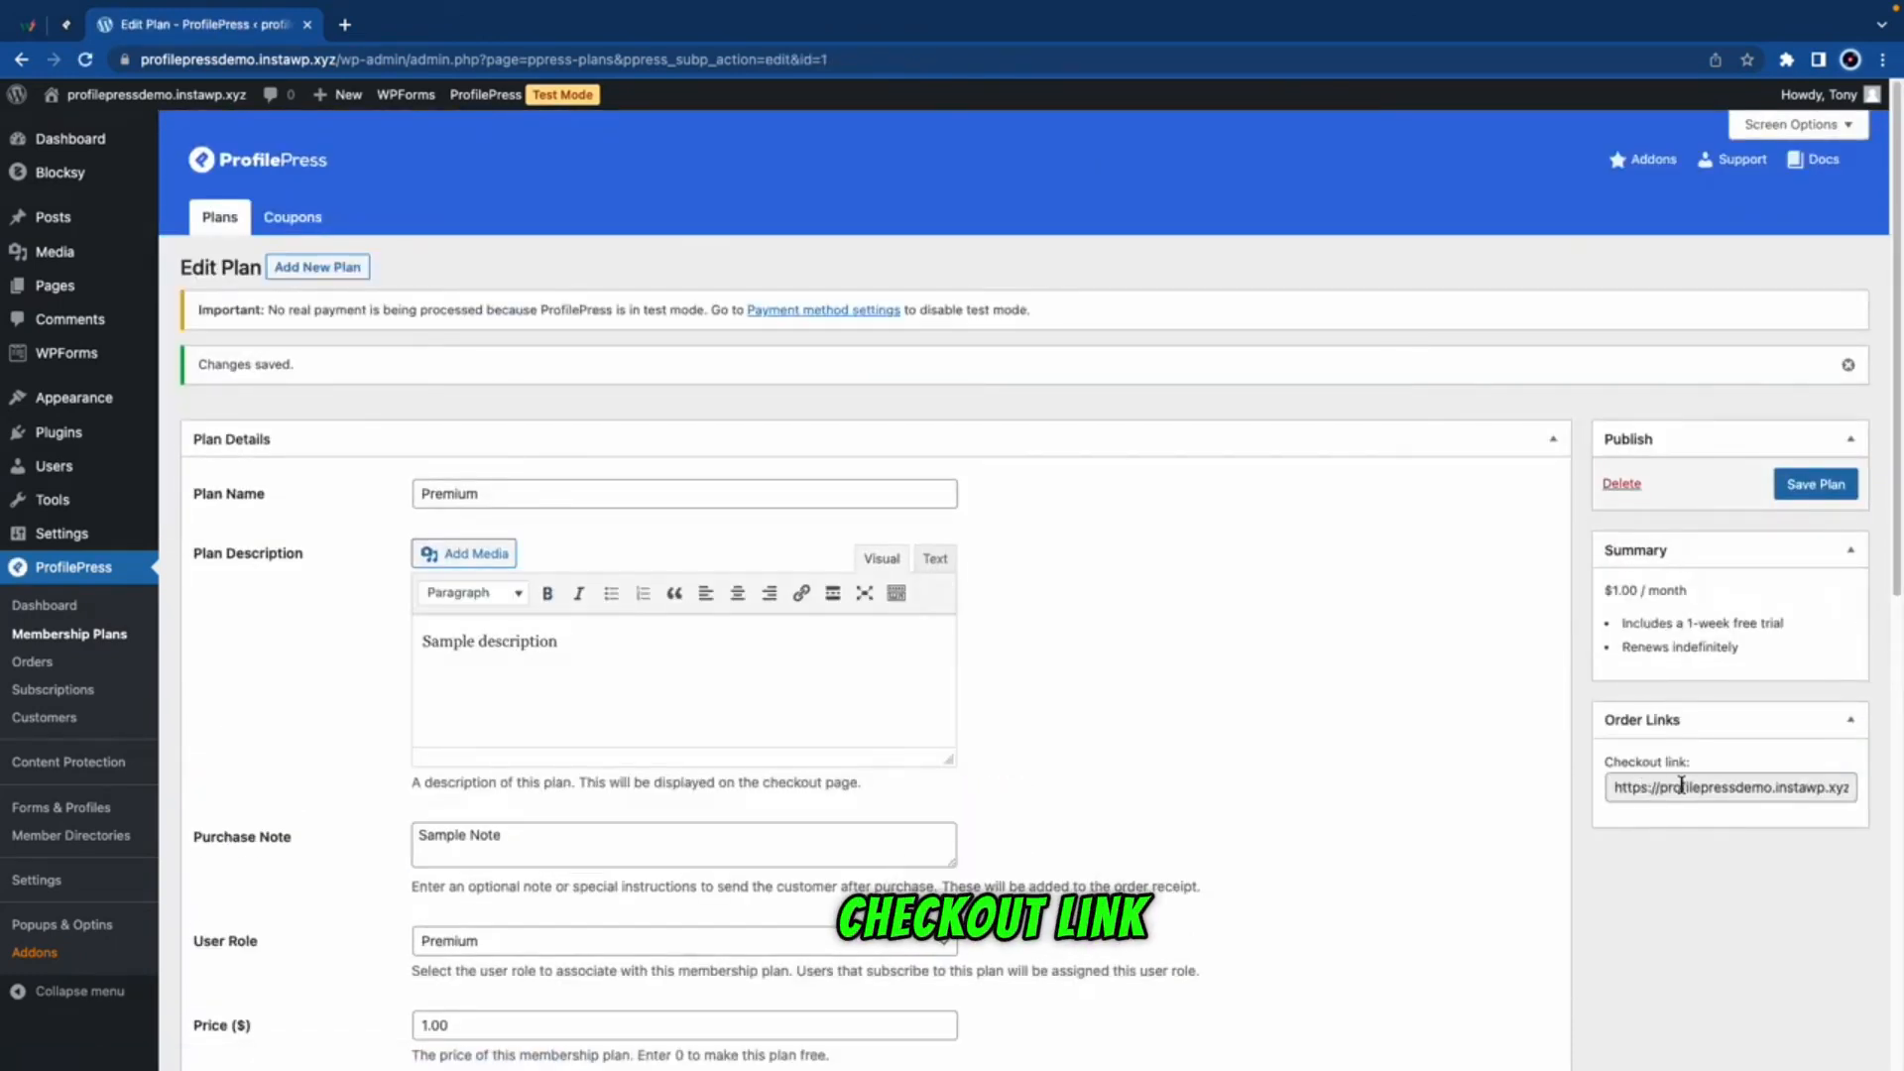
Step: Copy the checkout link from the Premium plan's order links
click(1682, 785)
right_click(1683, 784)
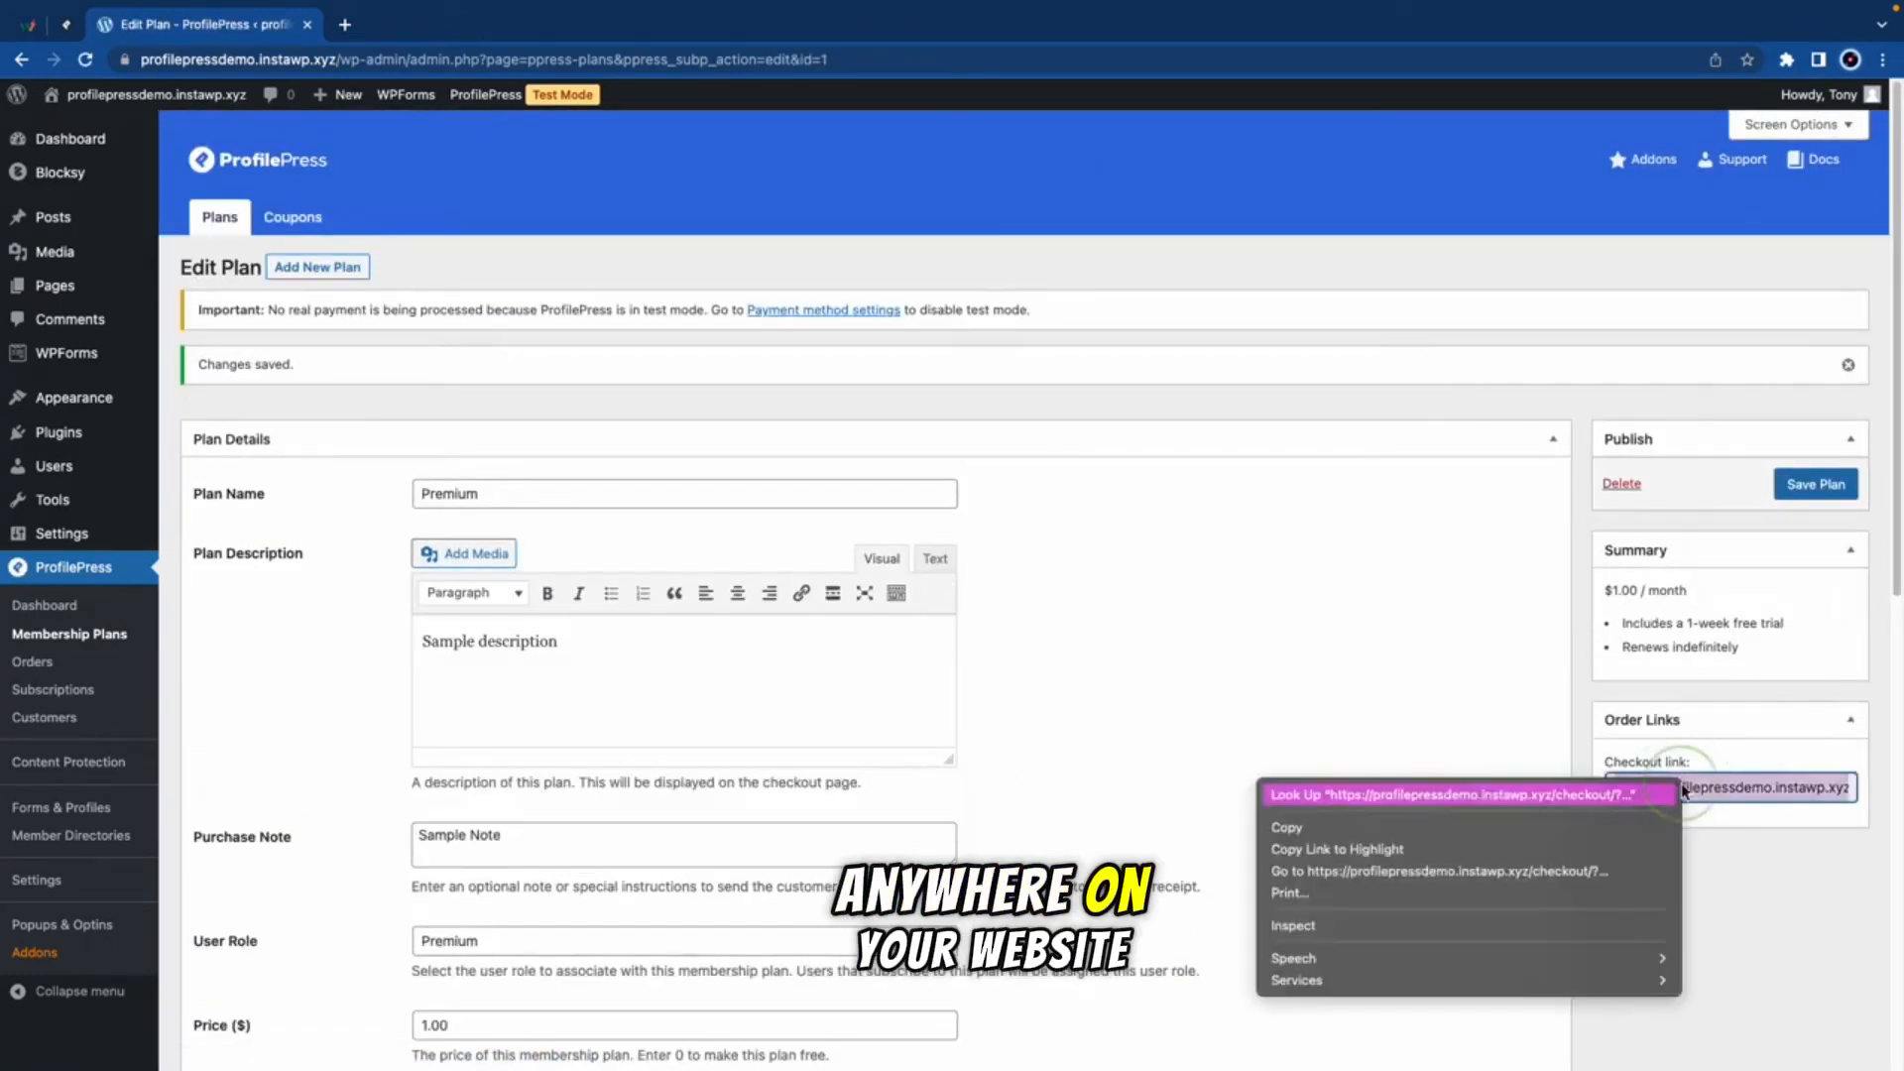
click(1641, 831)
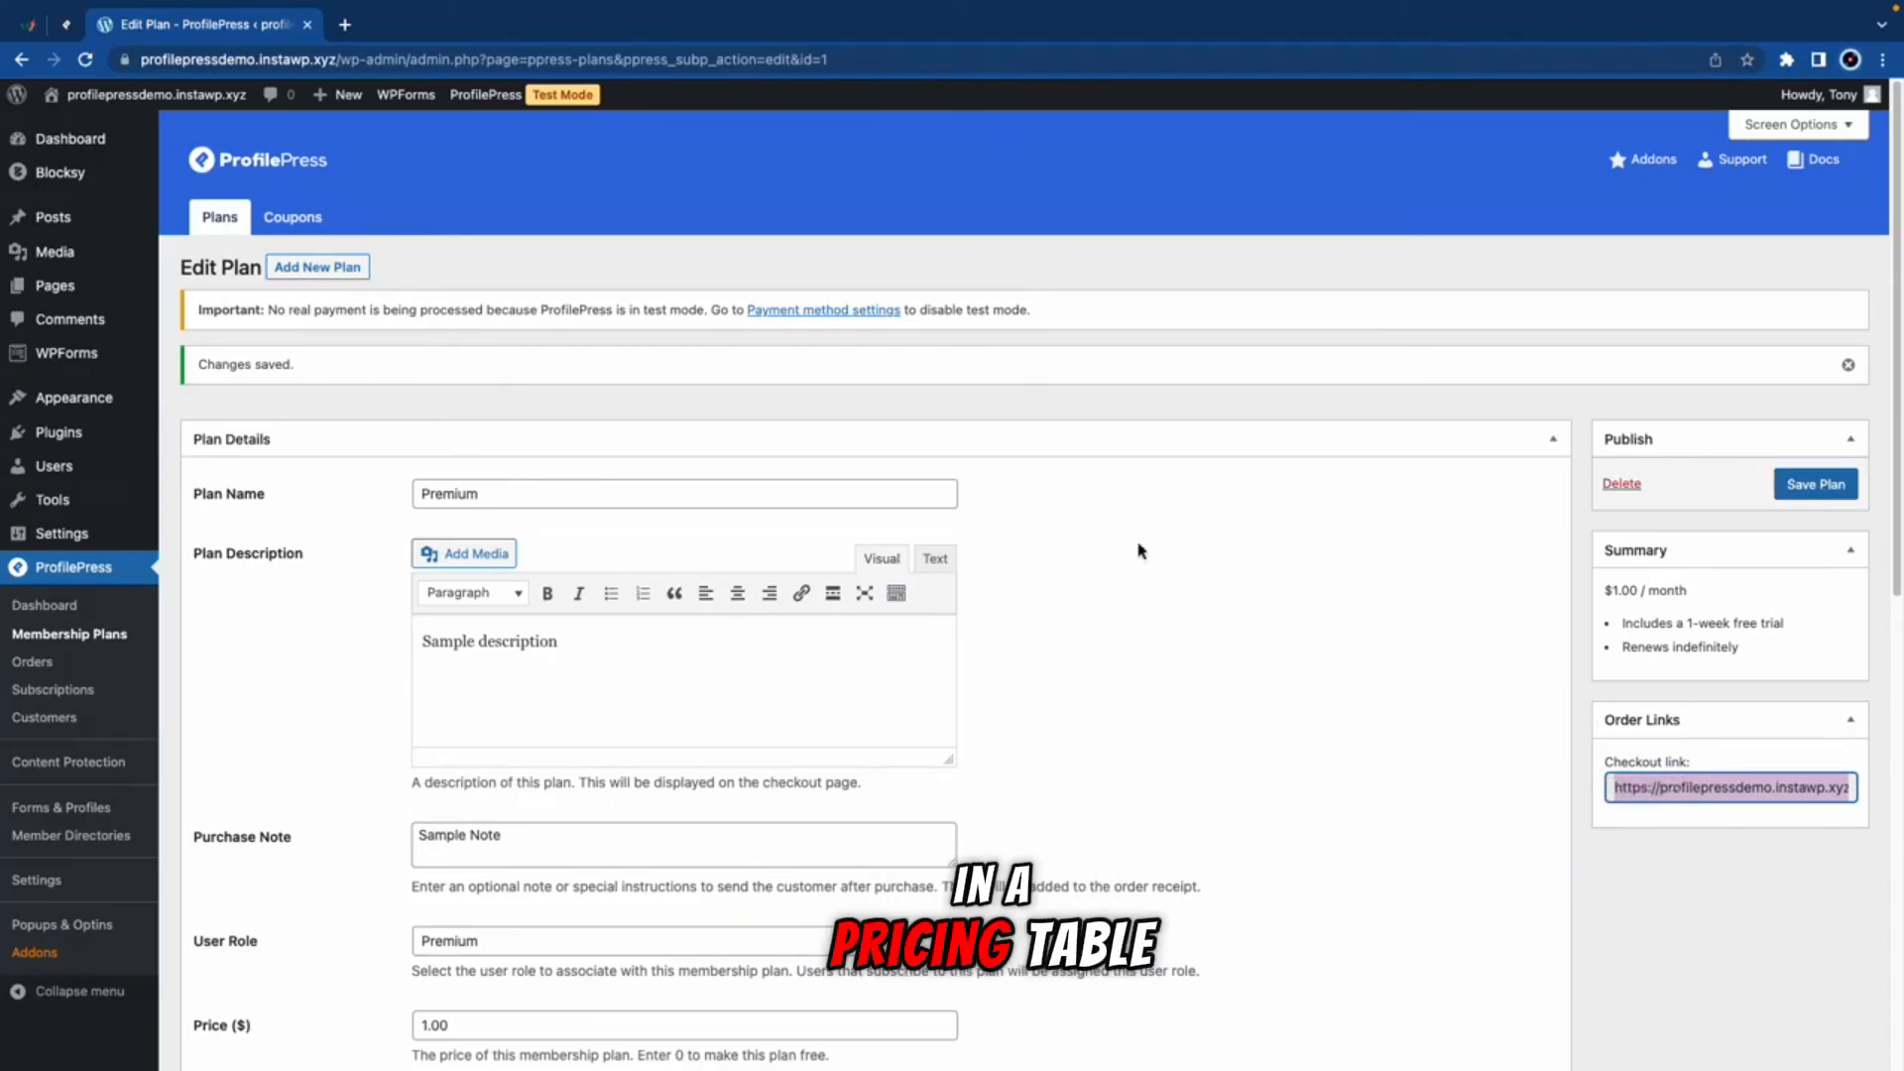
Step: Open the site's homepage in a new browser tab, locate its pricing section and open the page for editing
mouse_move(119, 95)
right_click(78, 134)
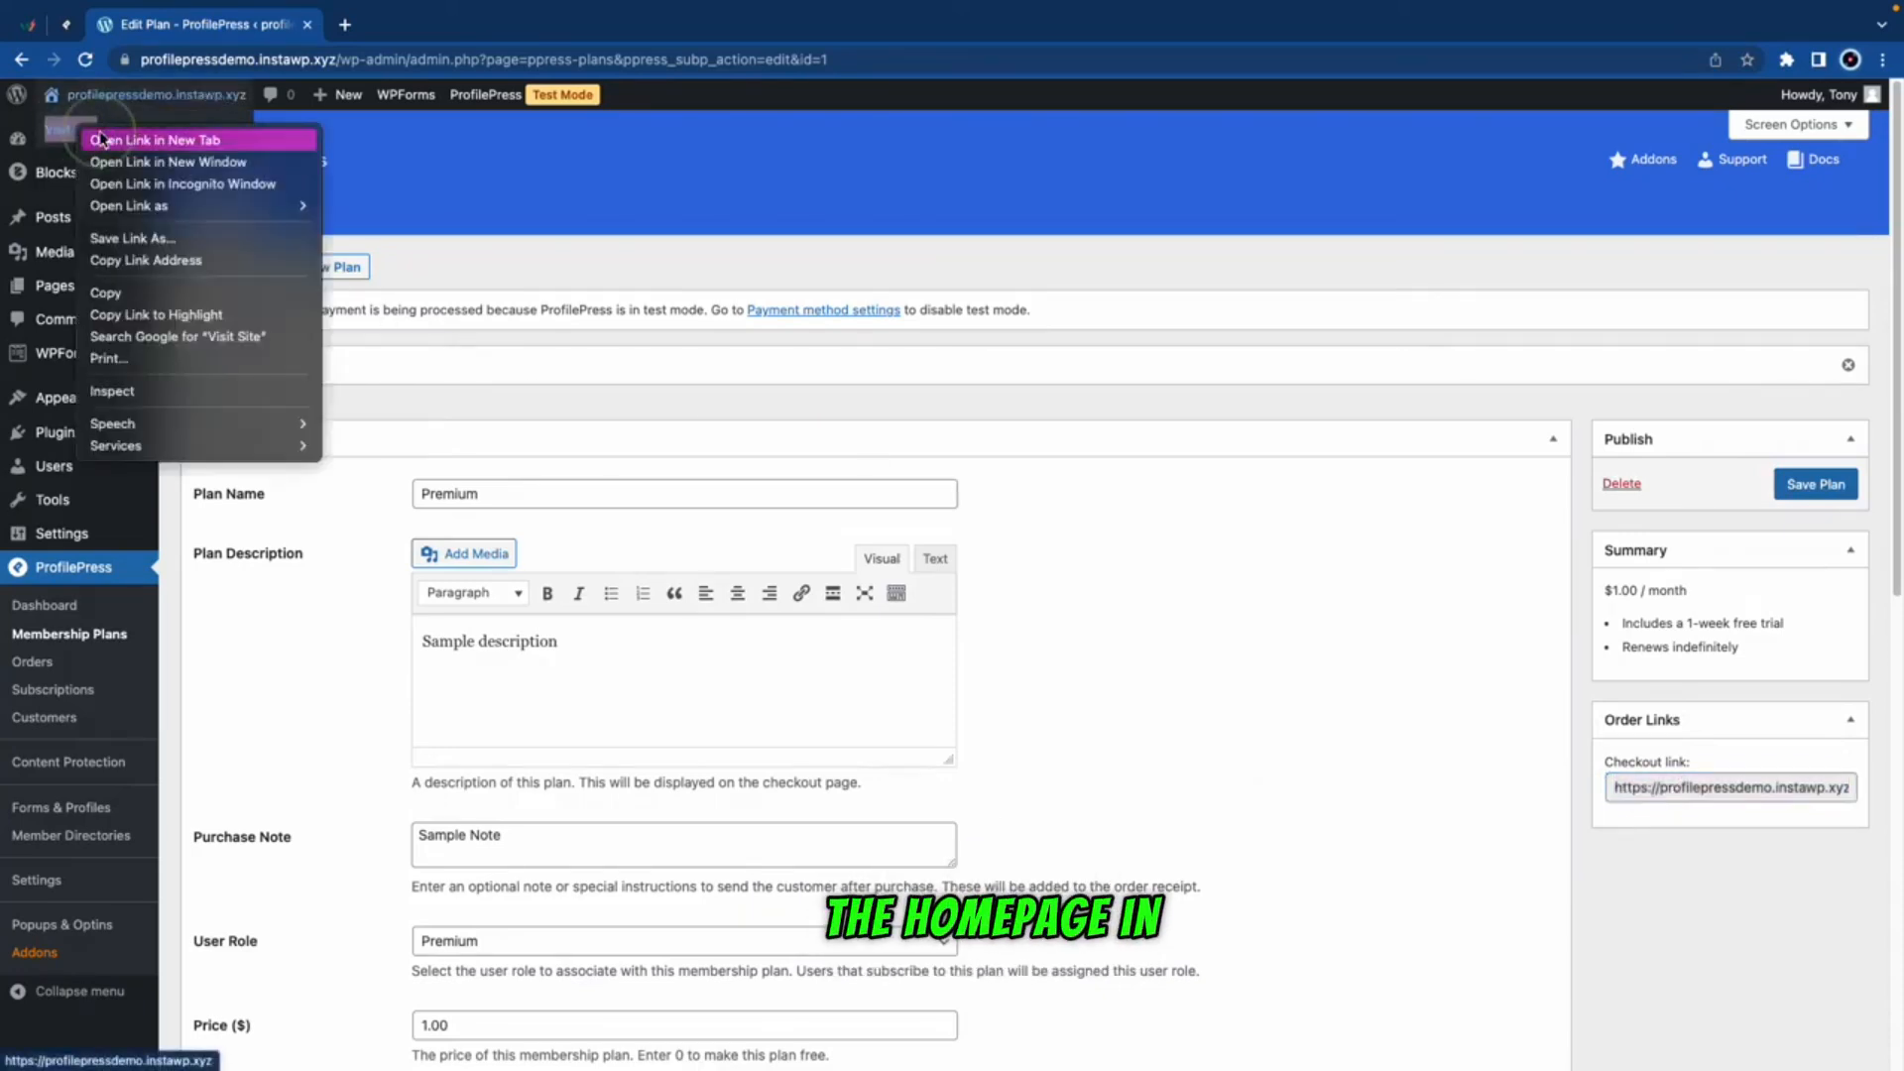
click(100, 139)
key(ctrl+Tab)
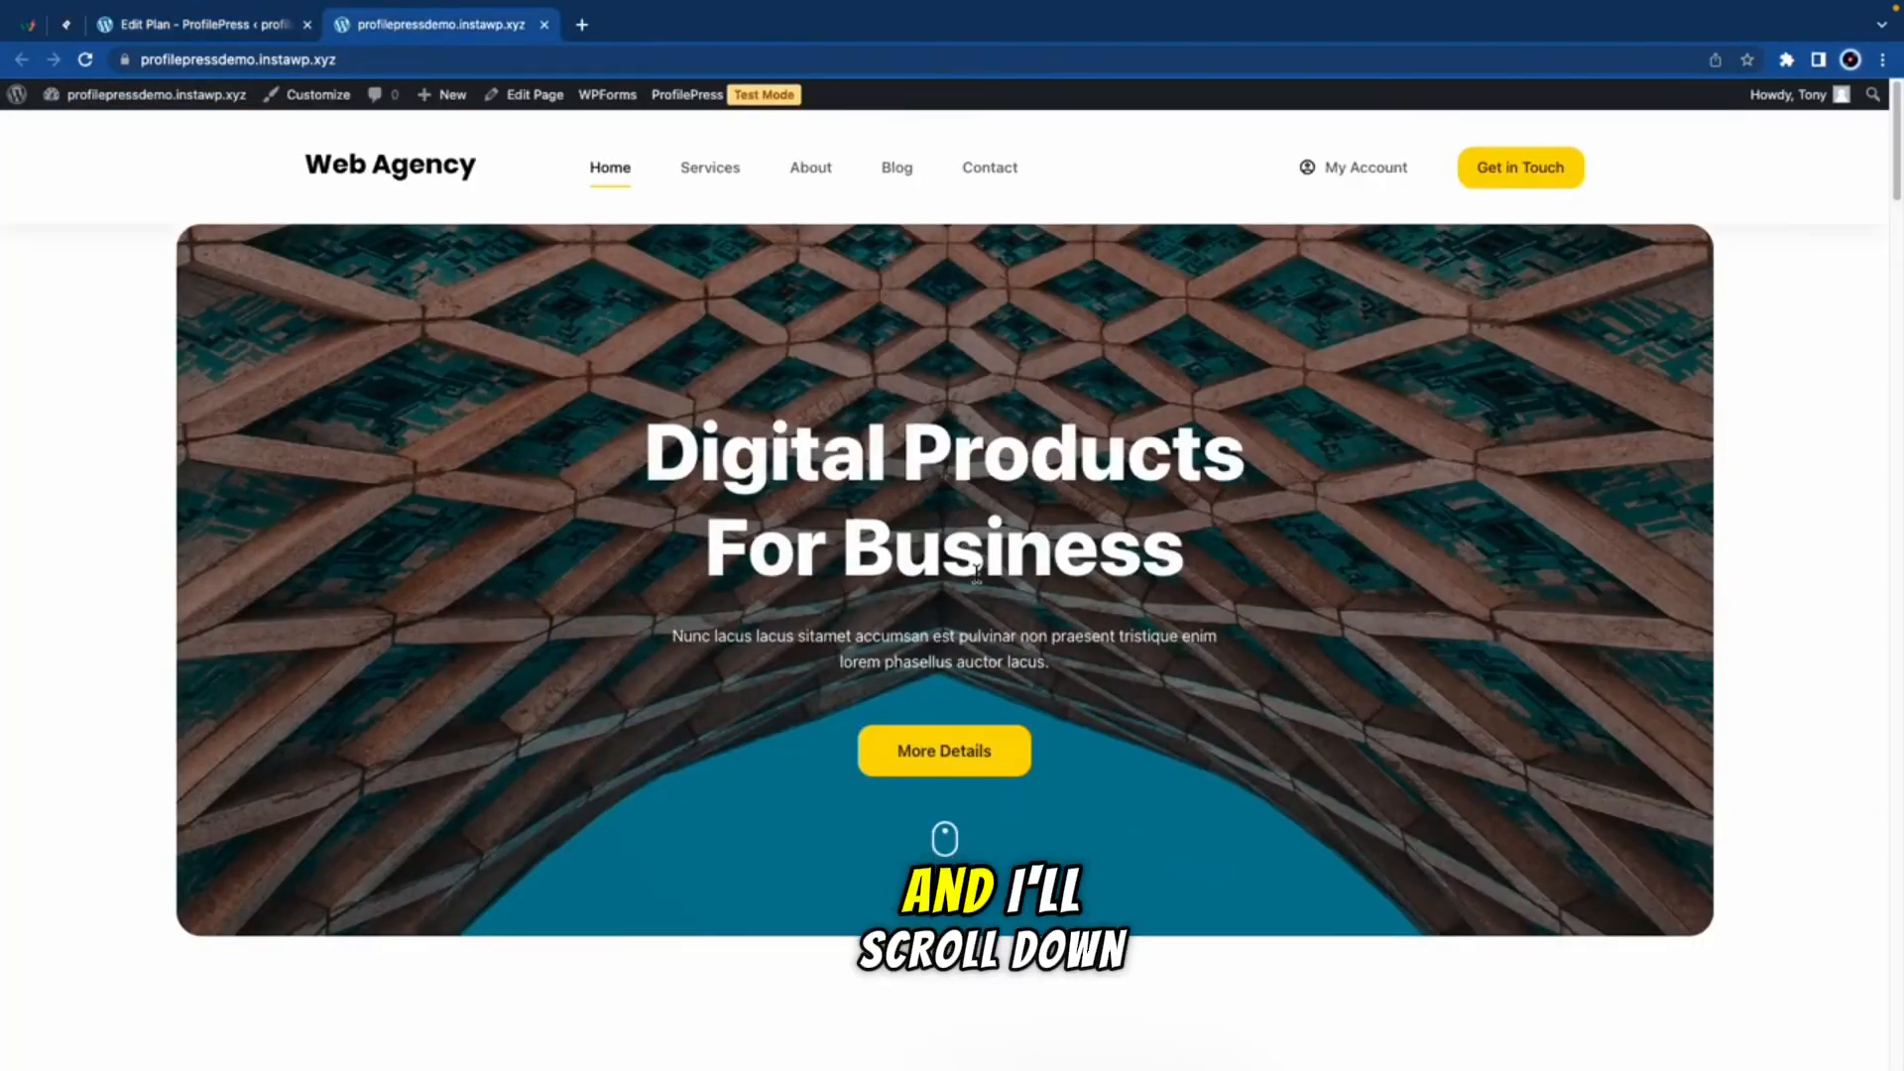
scroll(976, 572, down, 20)
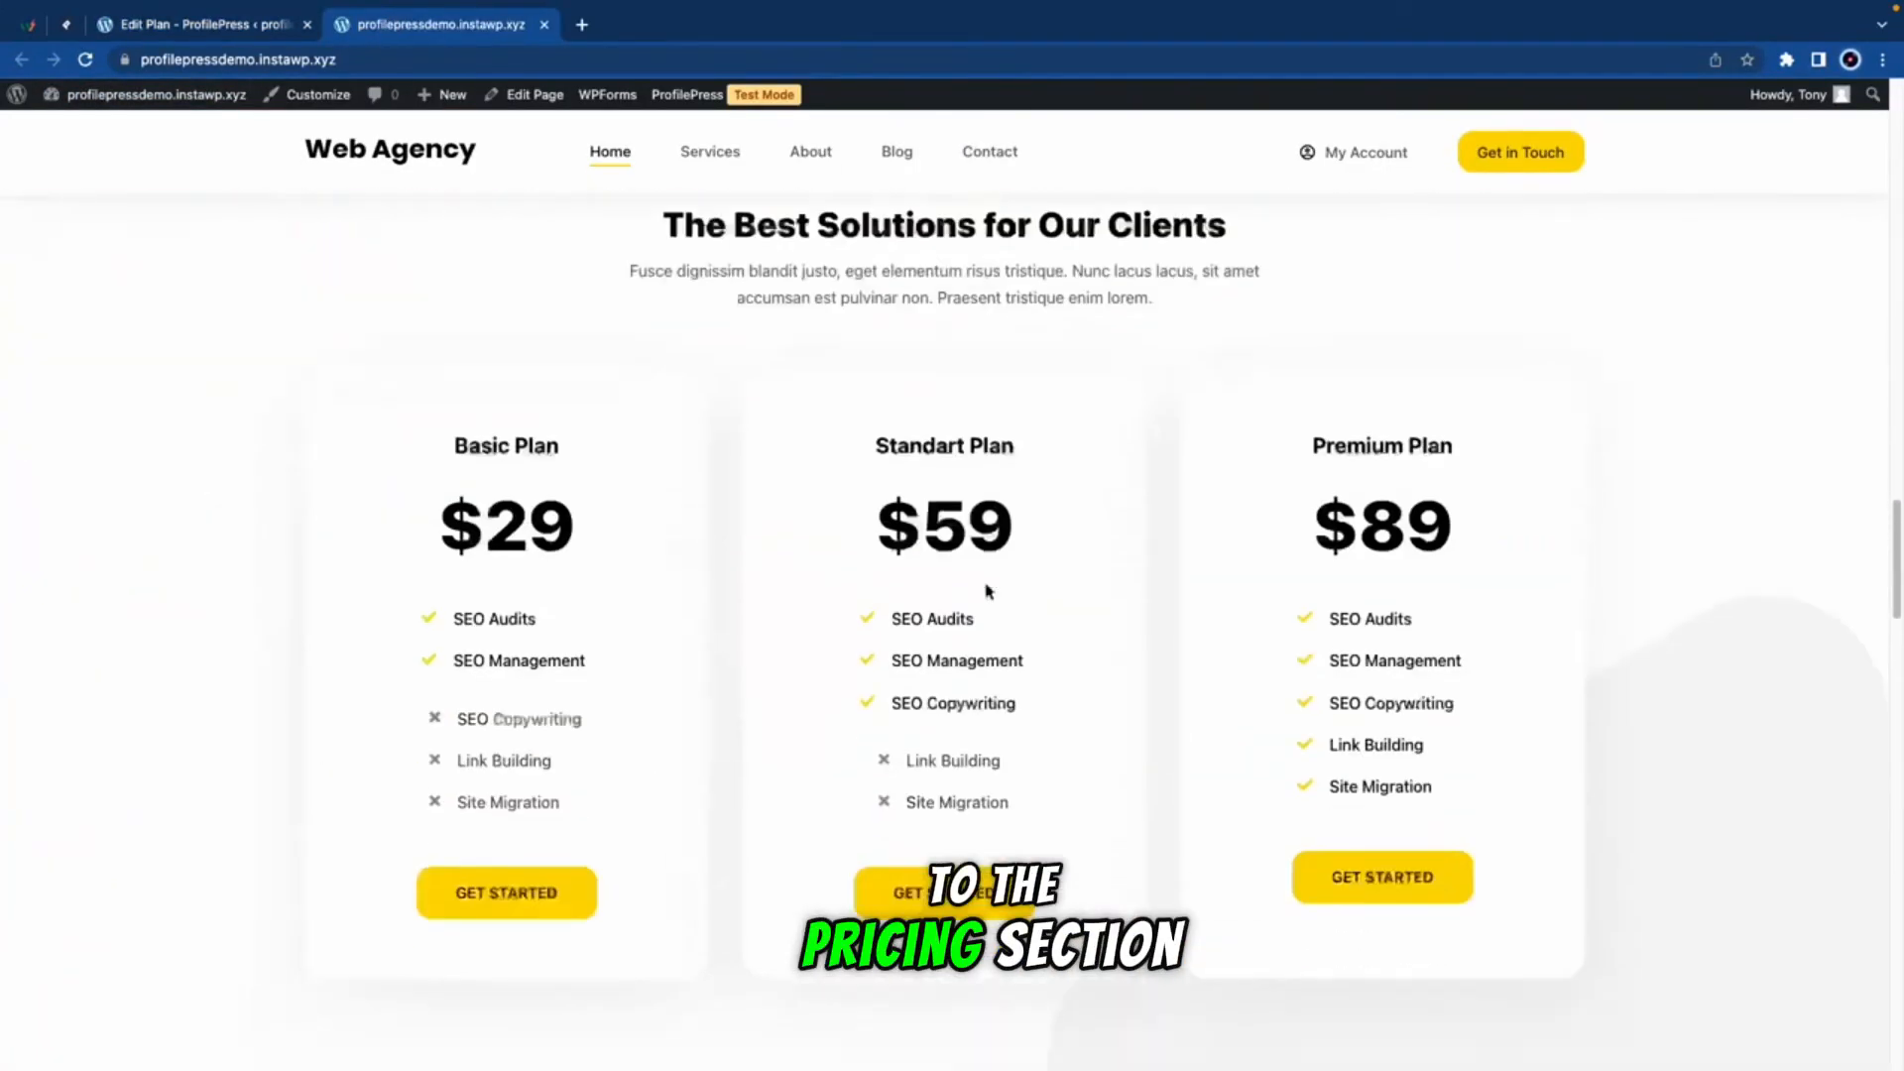
scroll(988, 591, down, 1)
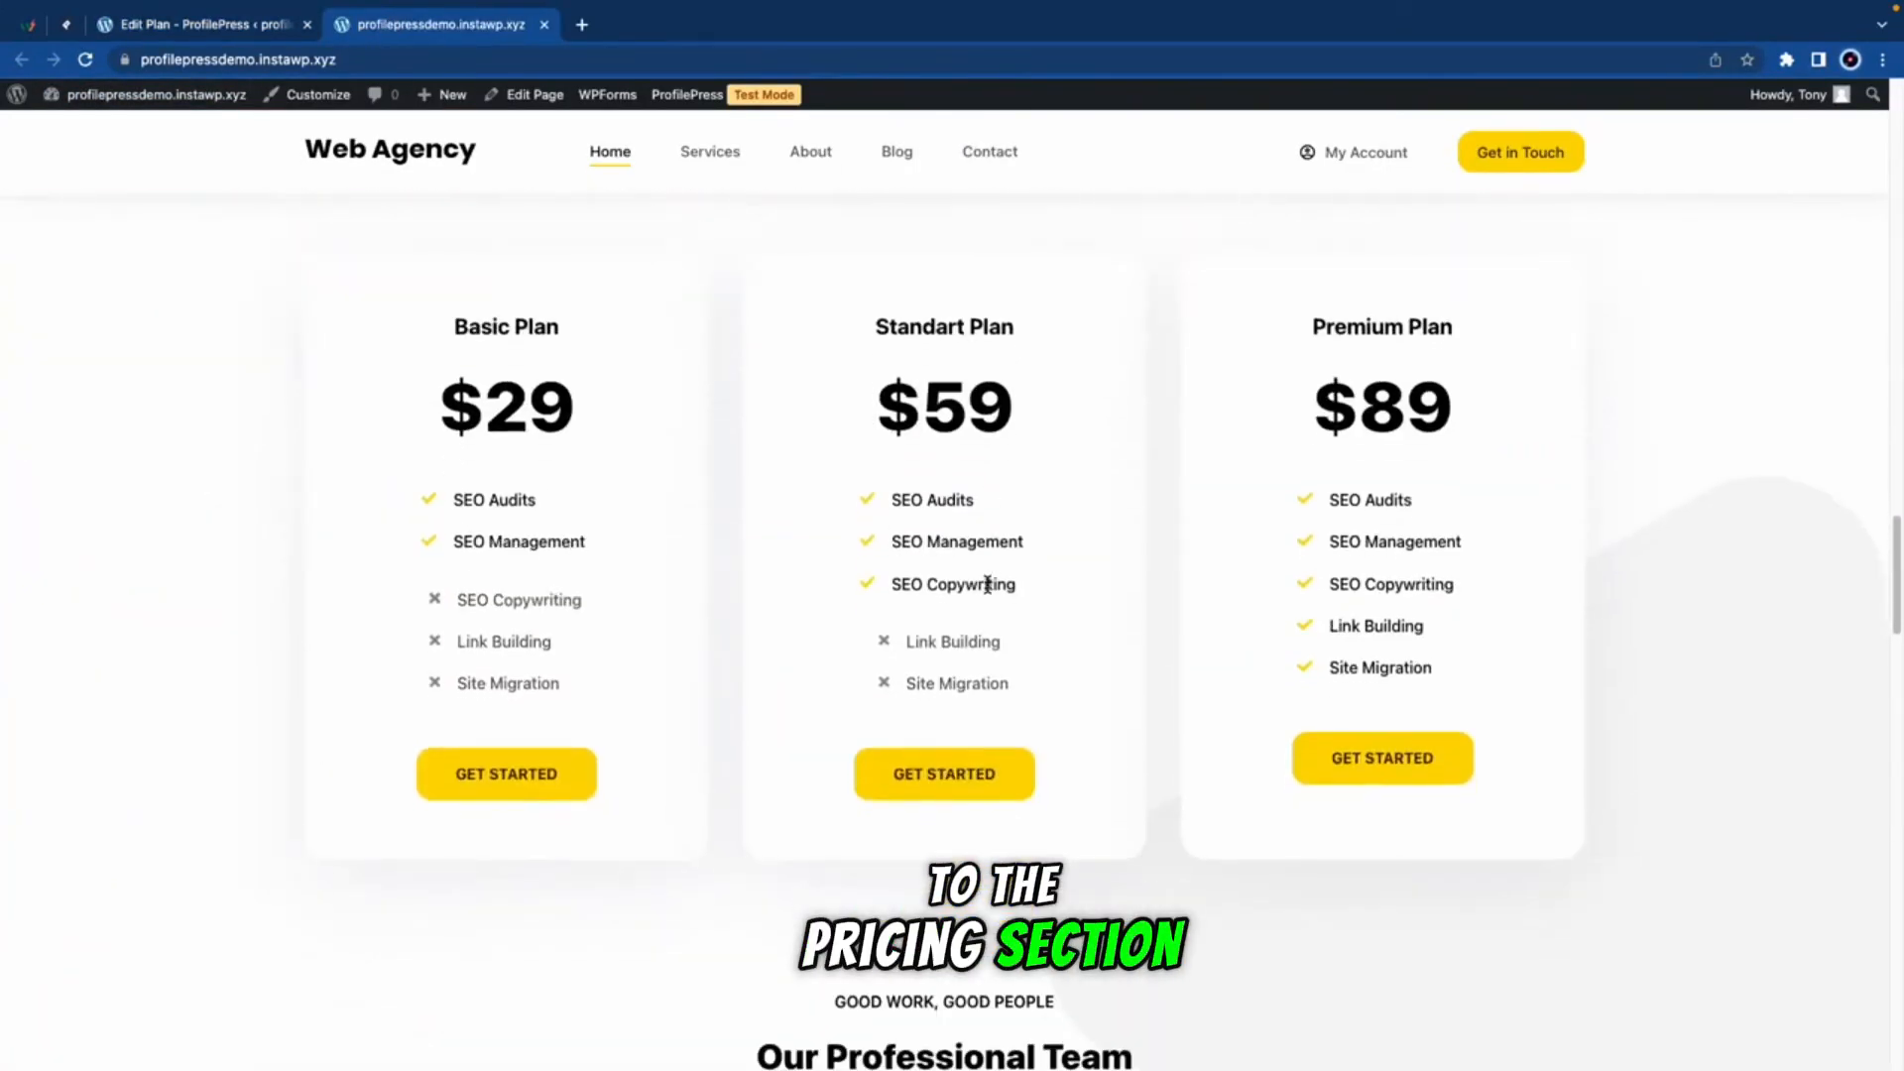
click(524, 94)
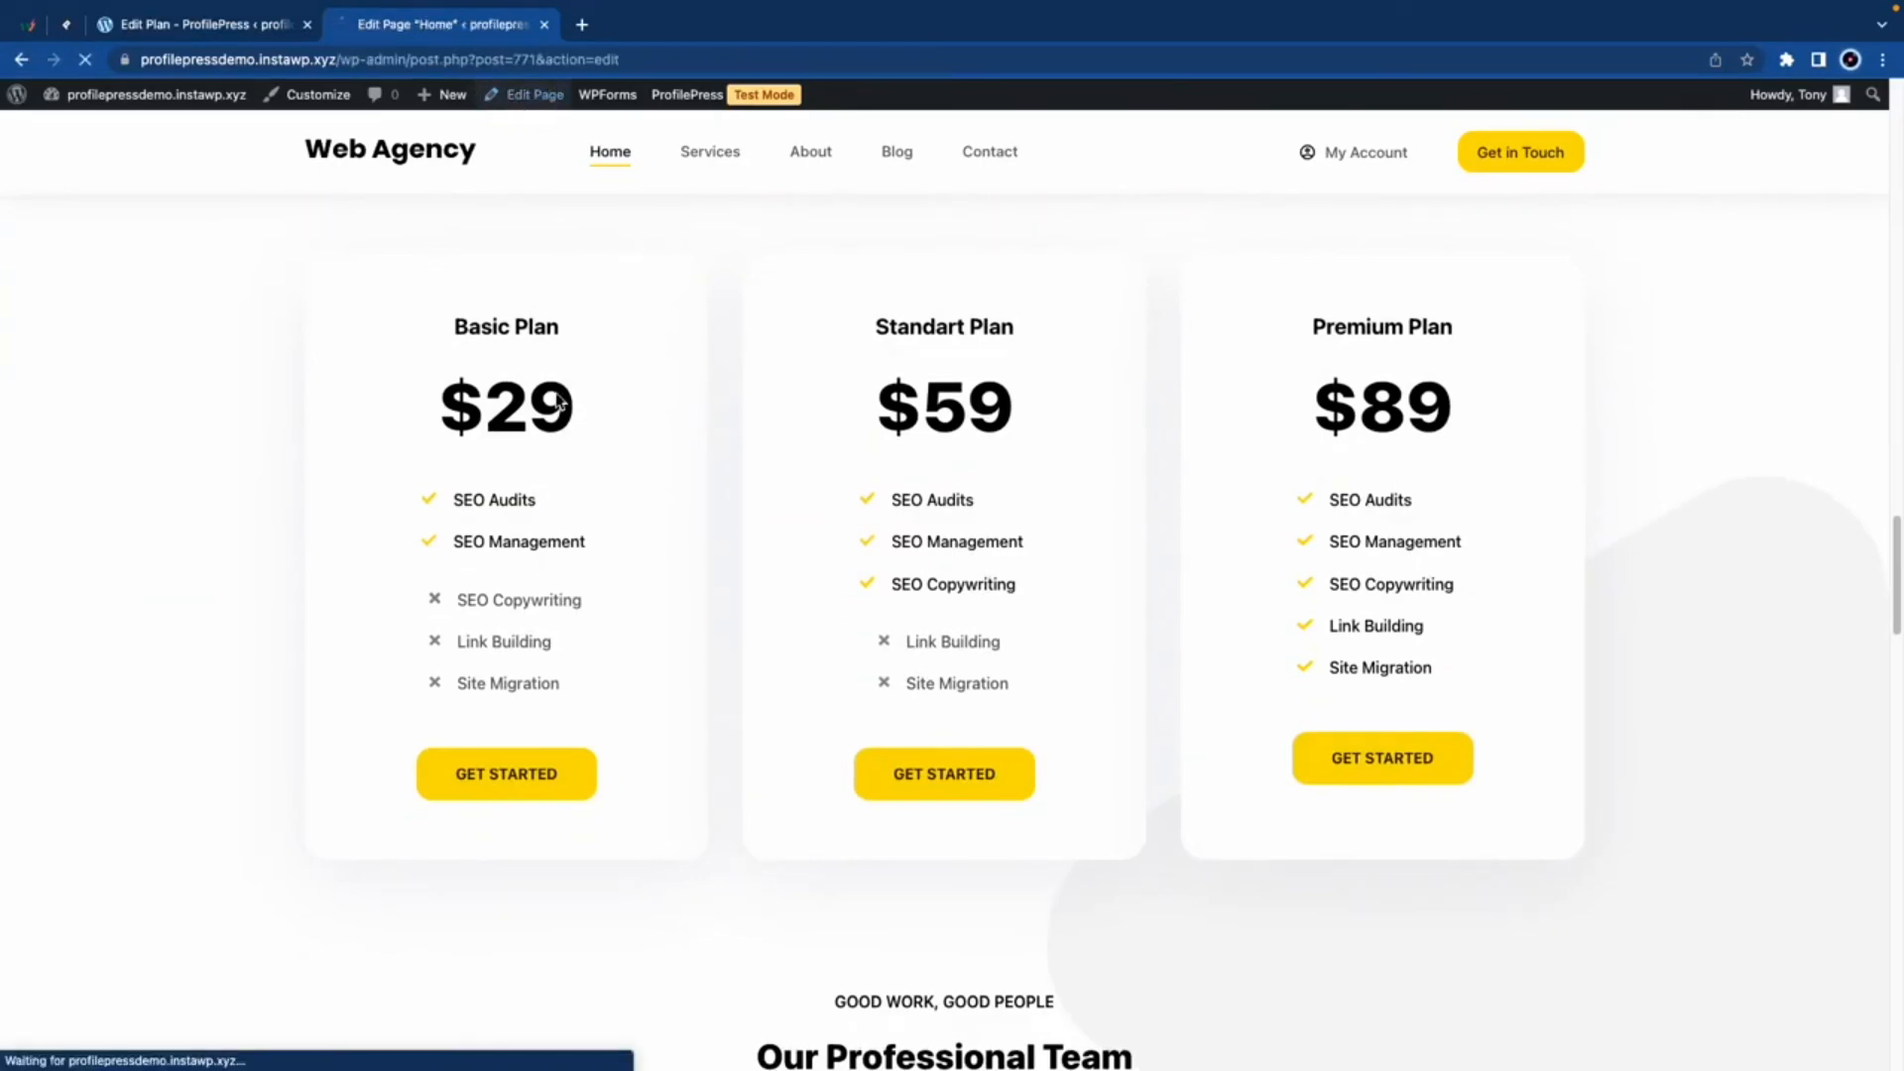
Step: Link the Premium Plan's GET STARTED button in the pricing section to the copied checkout URL and update the page
scroll(982, 506, down, 15)
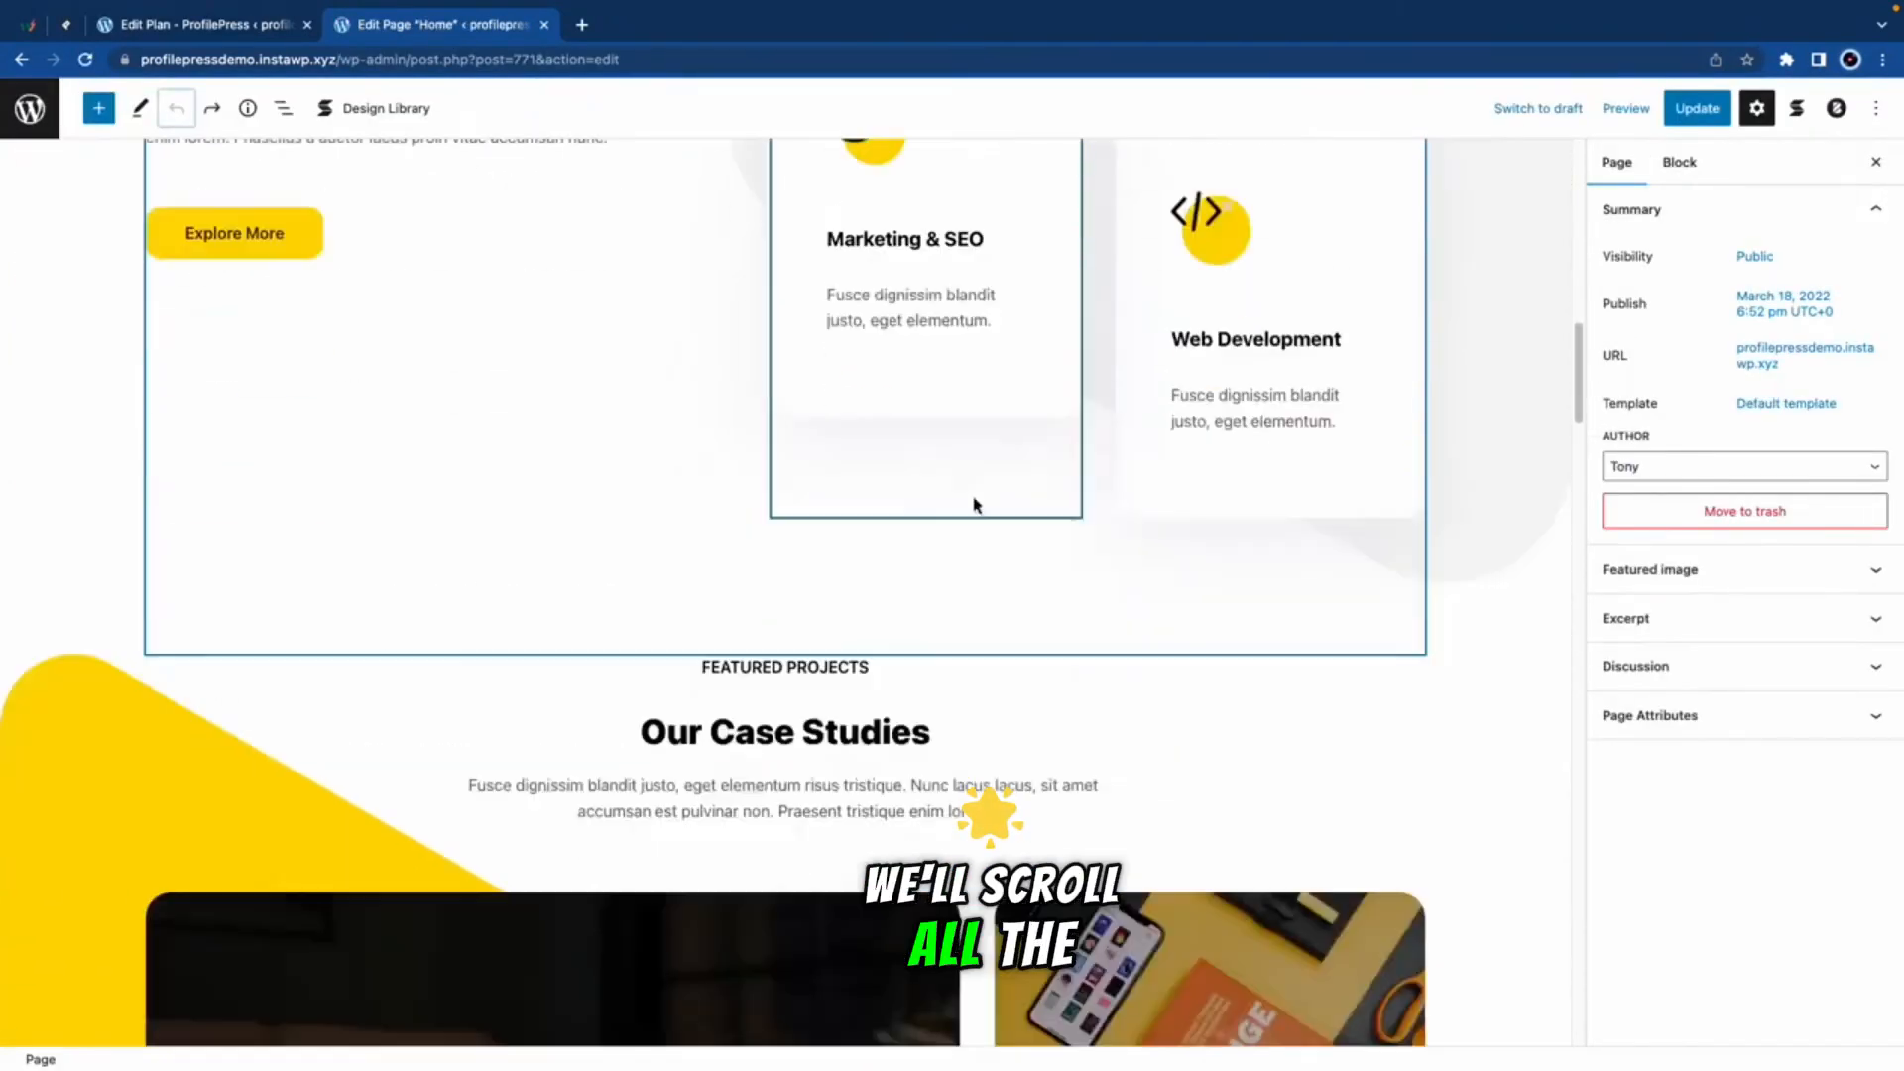
scroll(987, 508, down, 10)
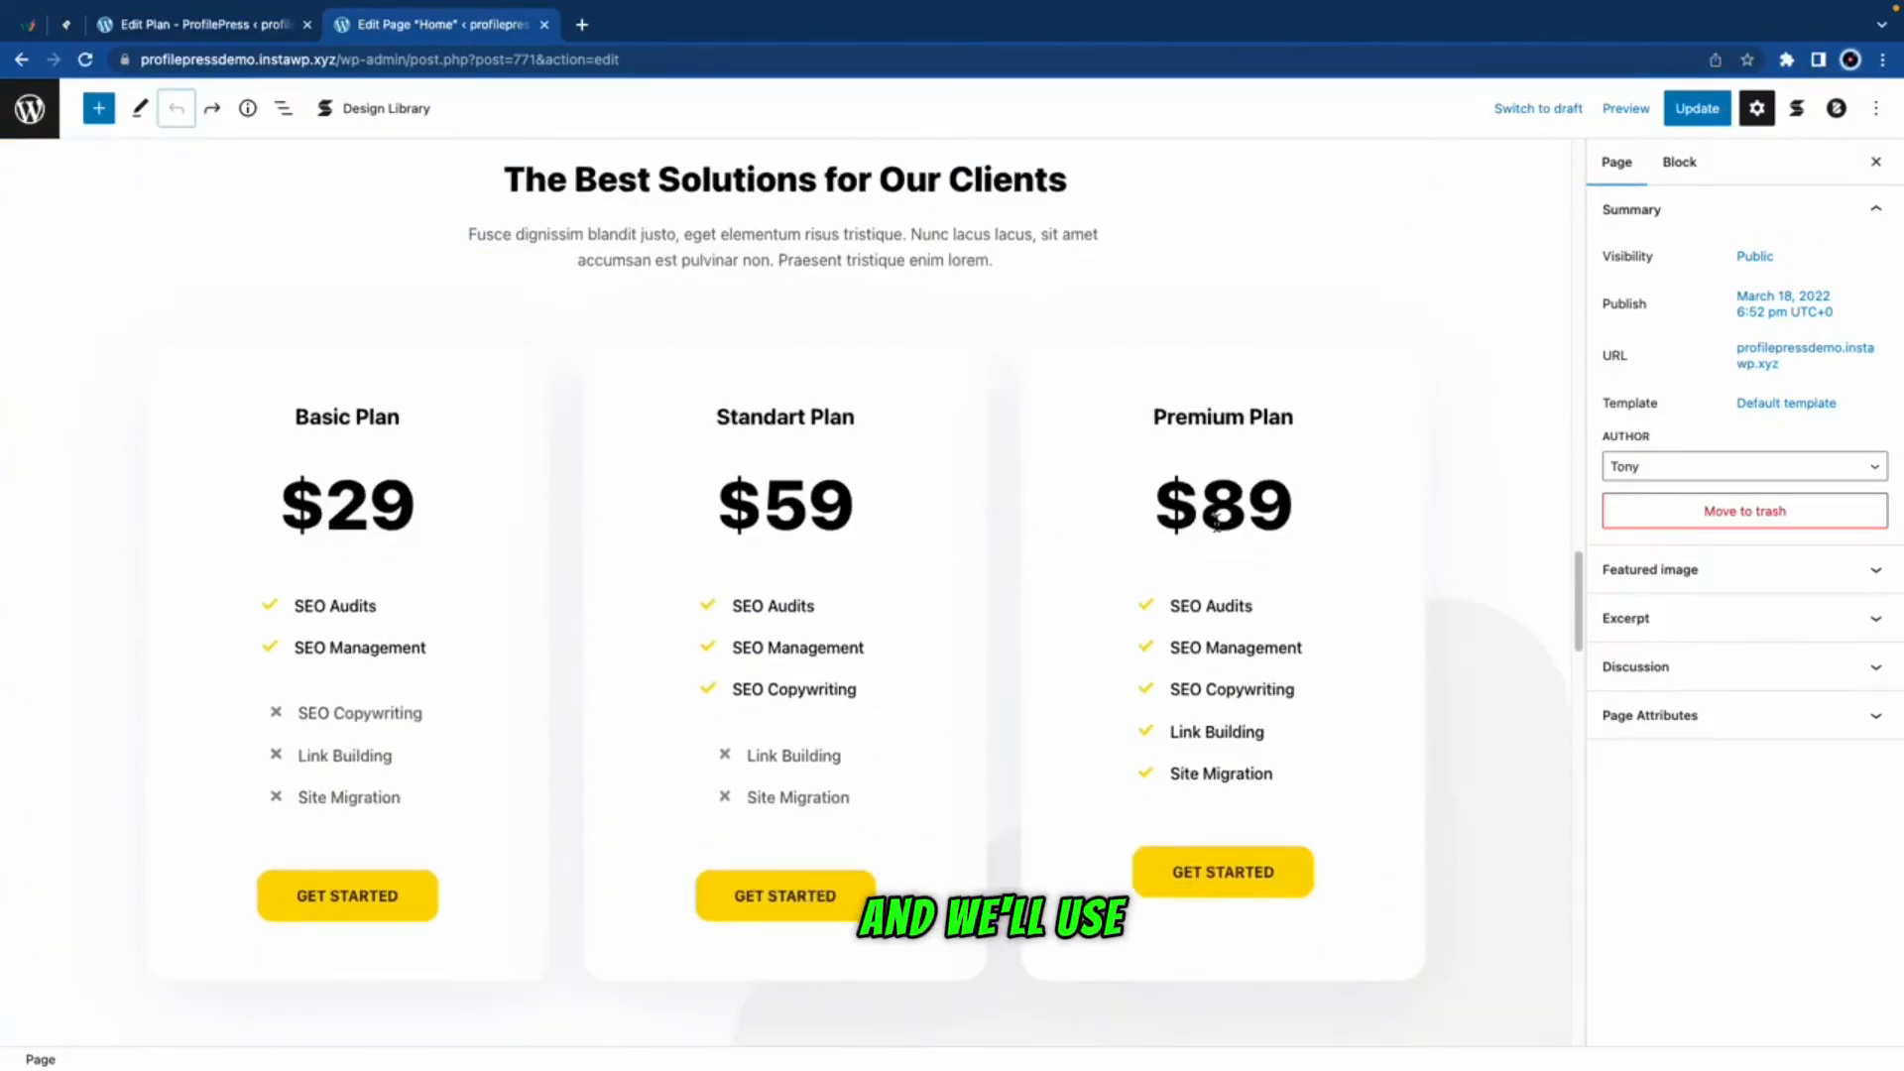
click(1259, 515)
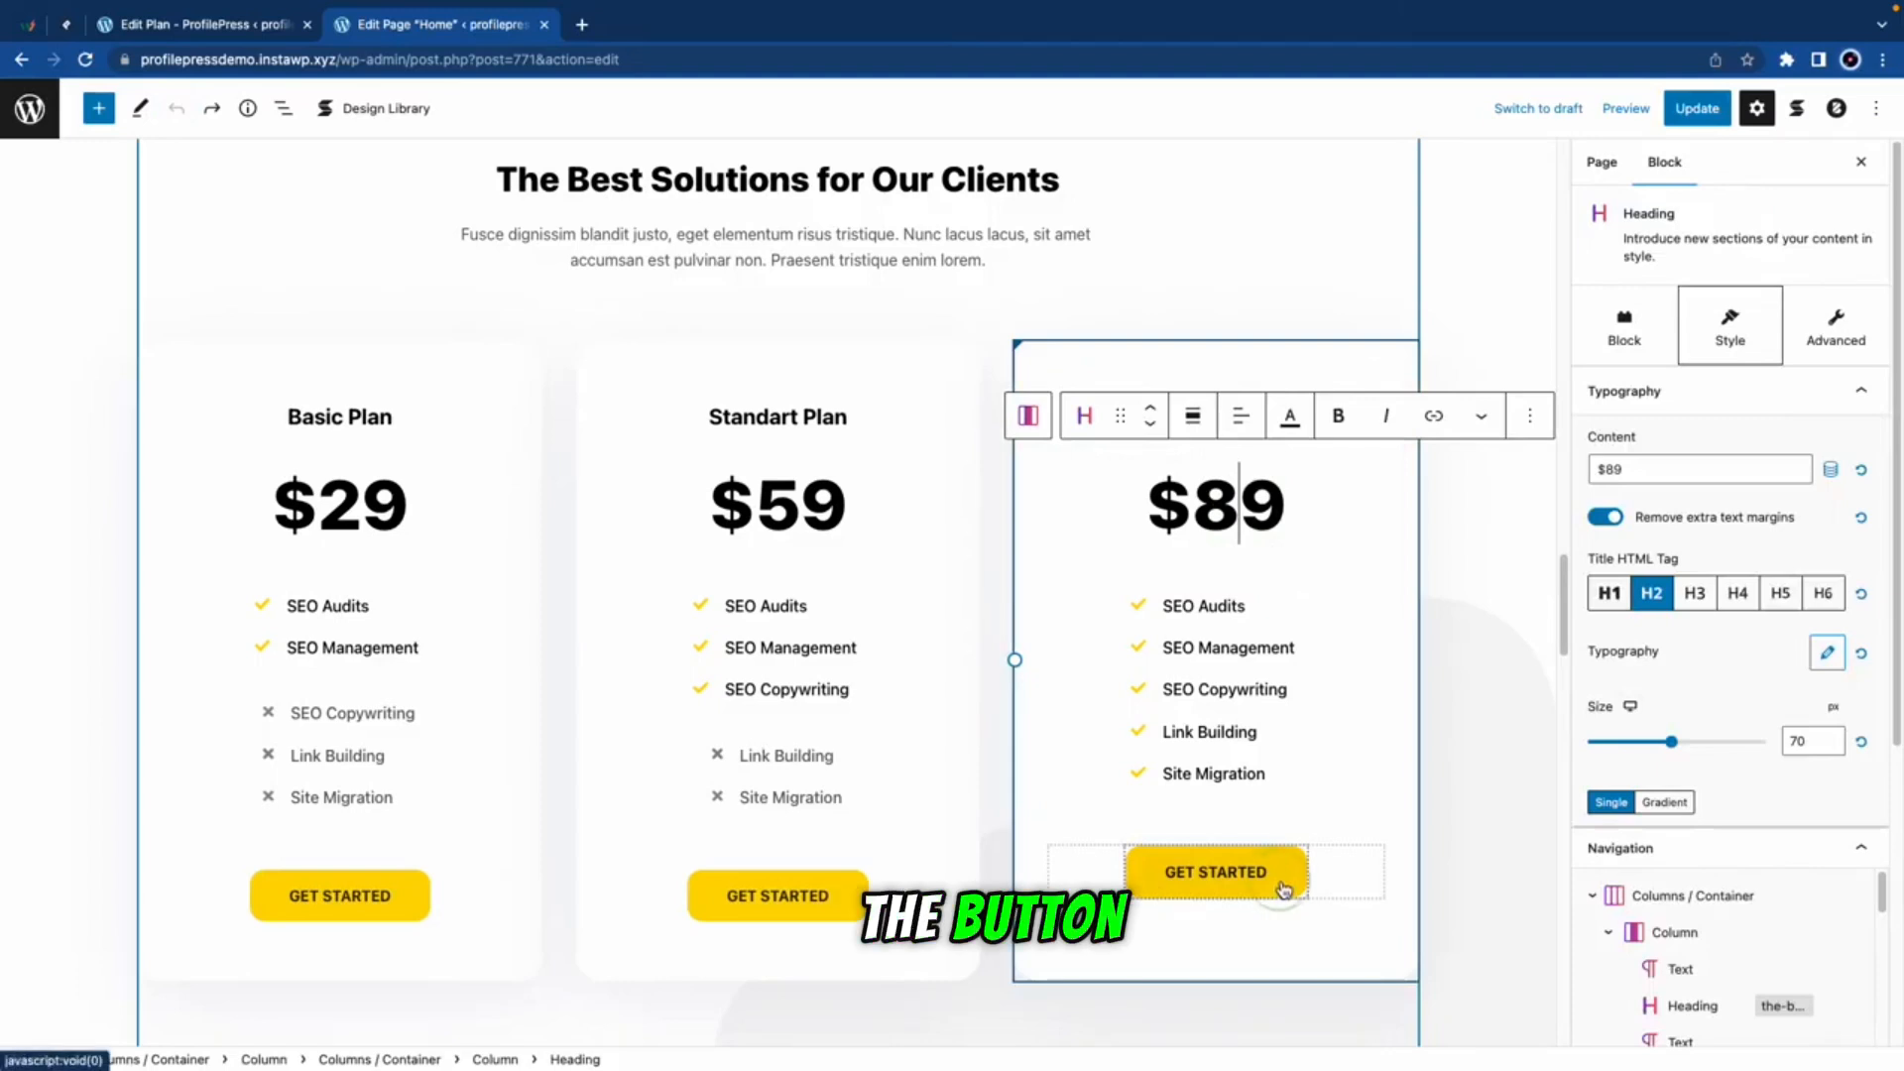
click(1285, 886)
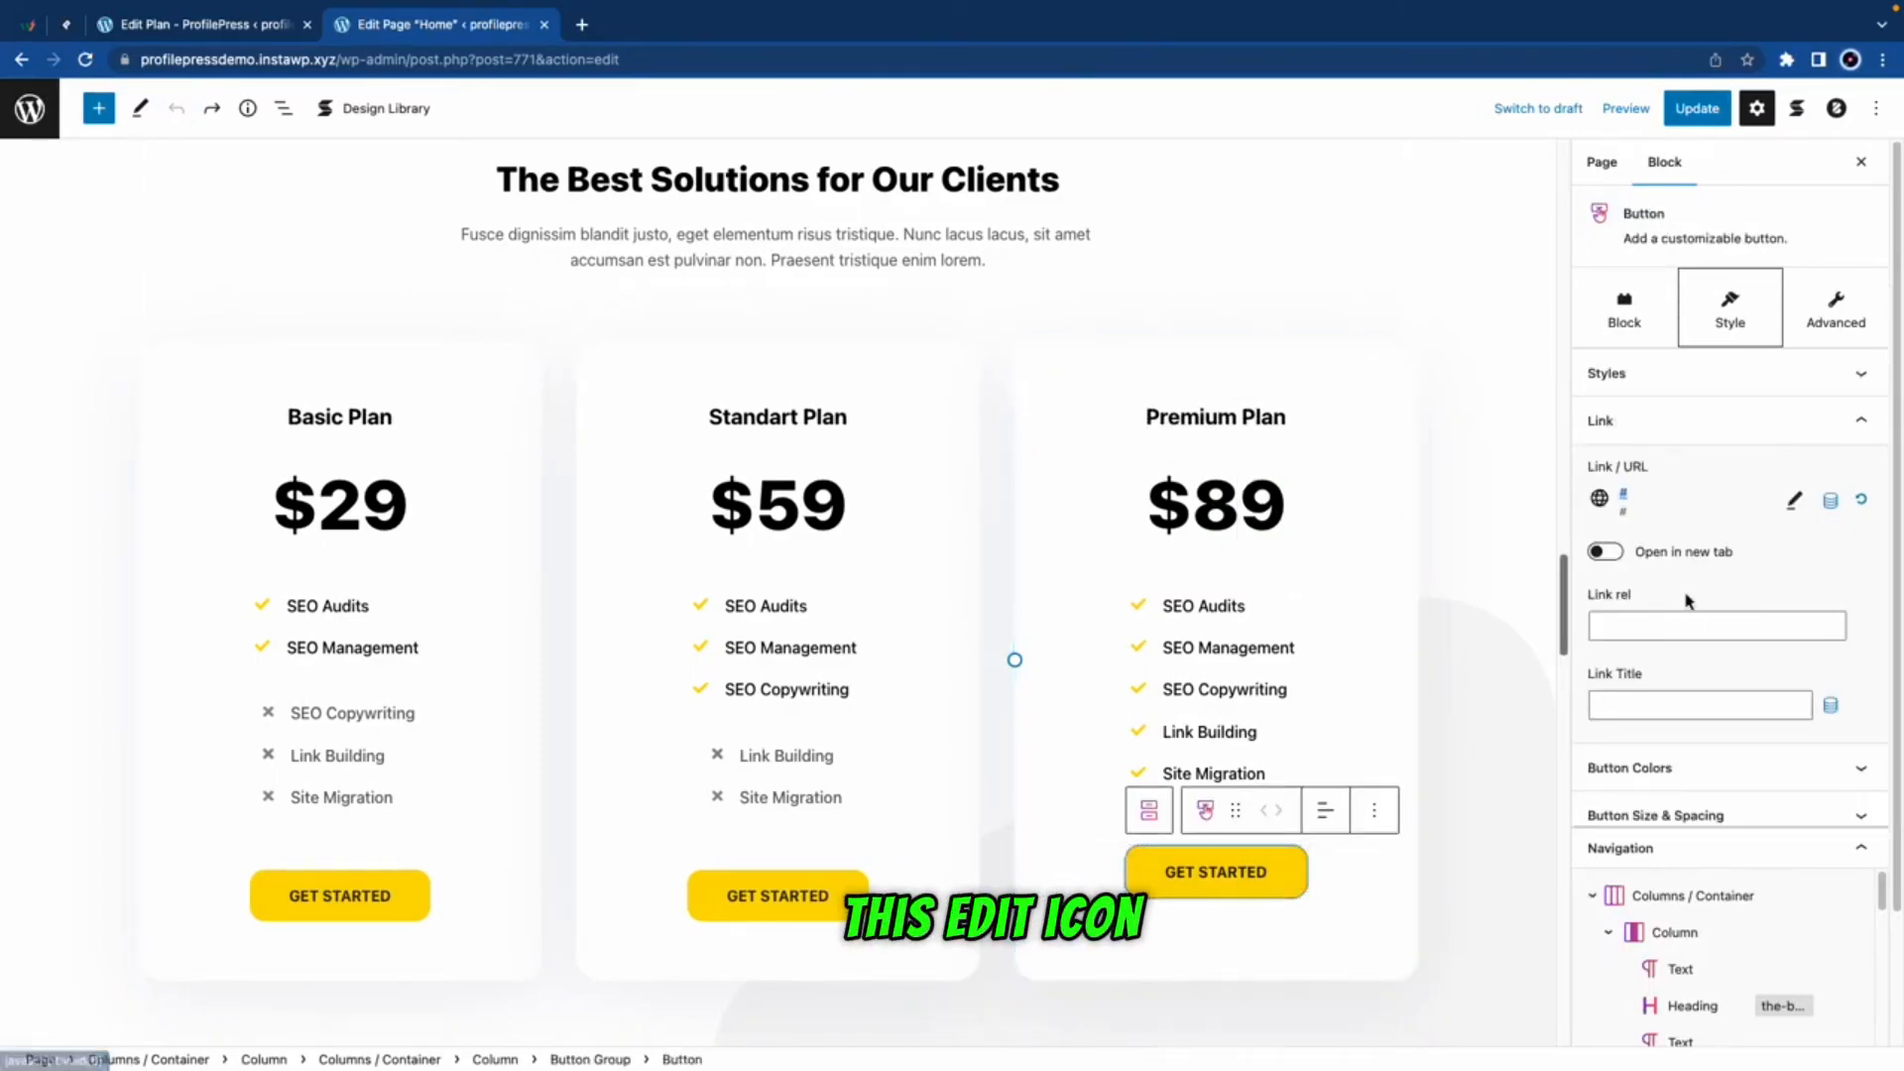
click(1790, 508)
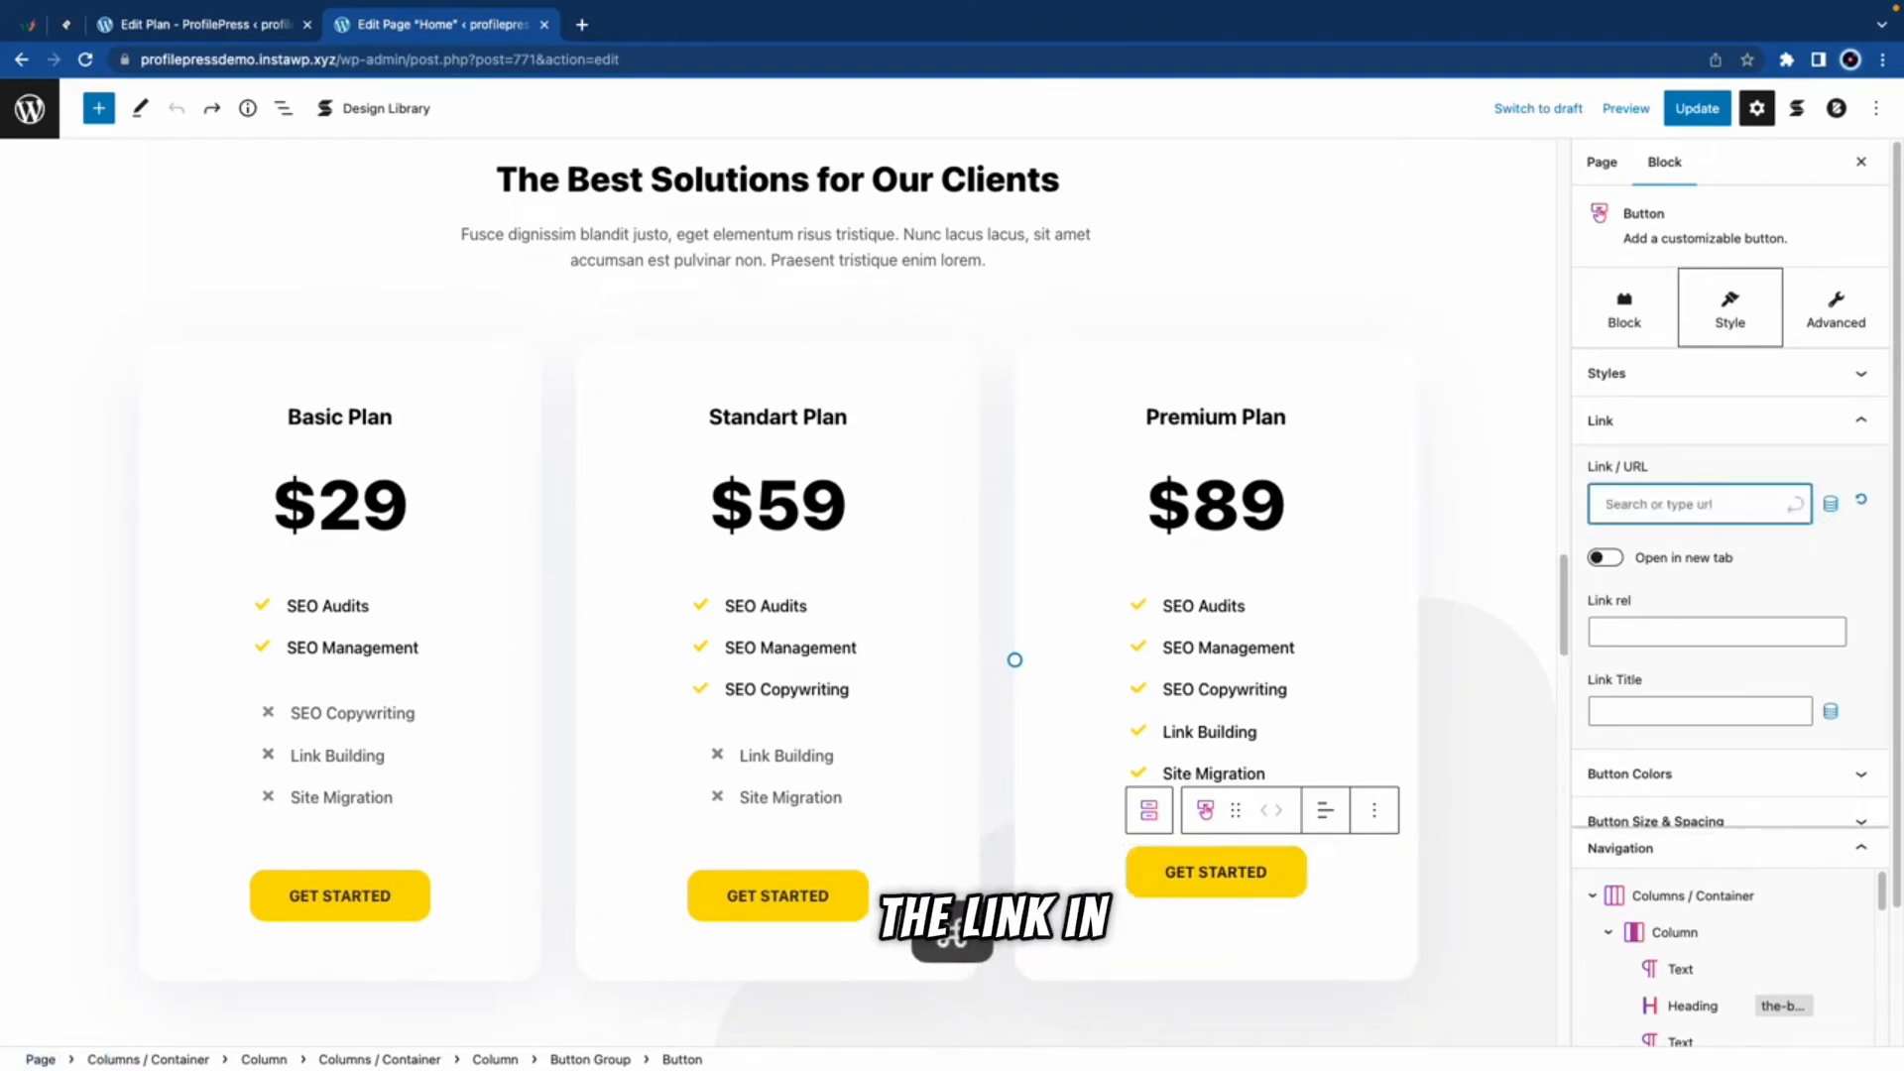
key(ctrl+v)
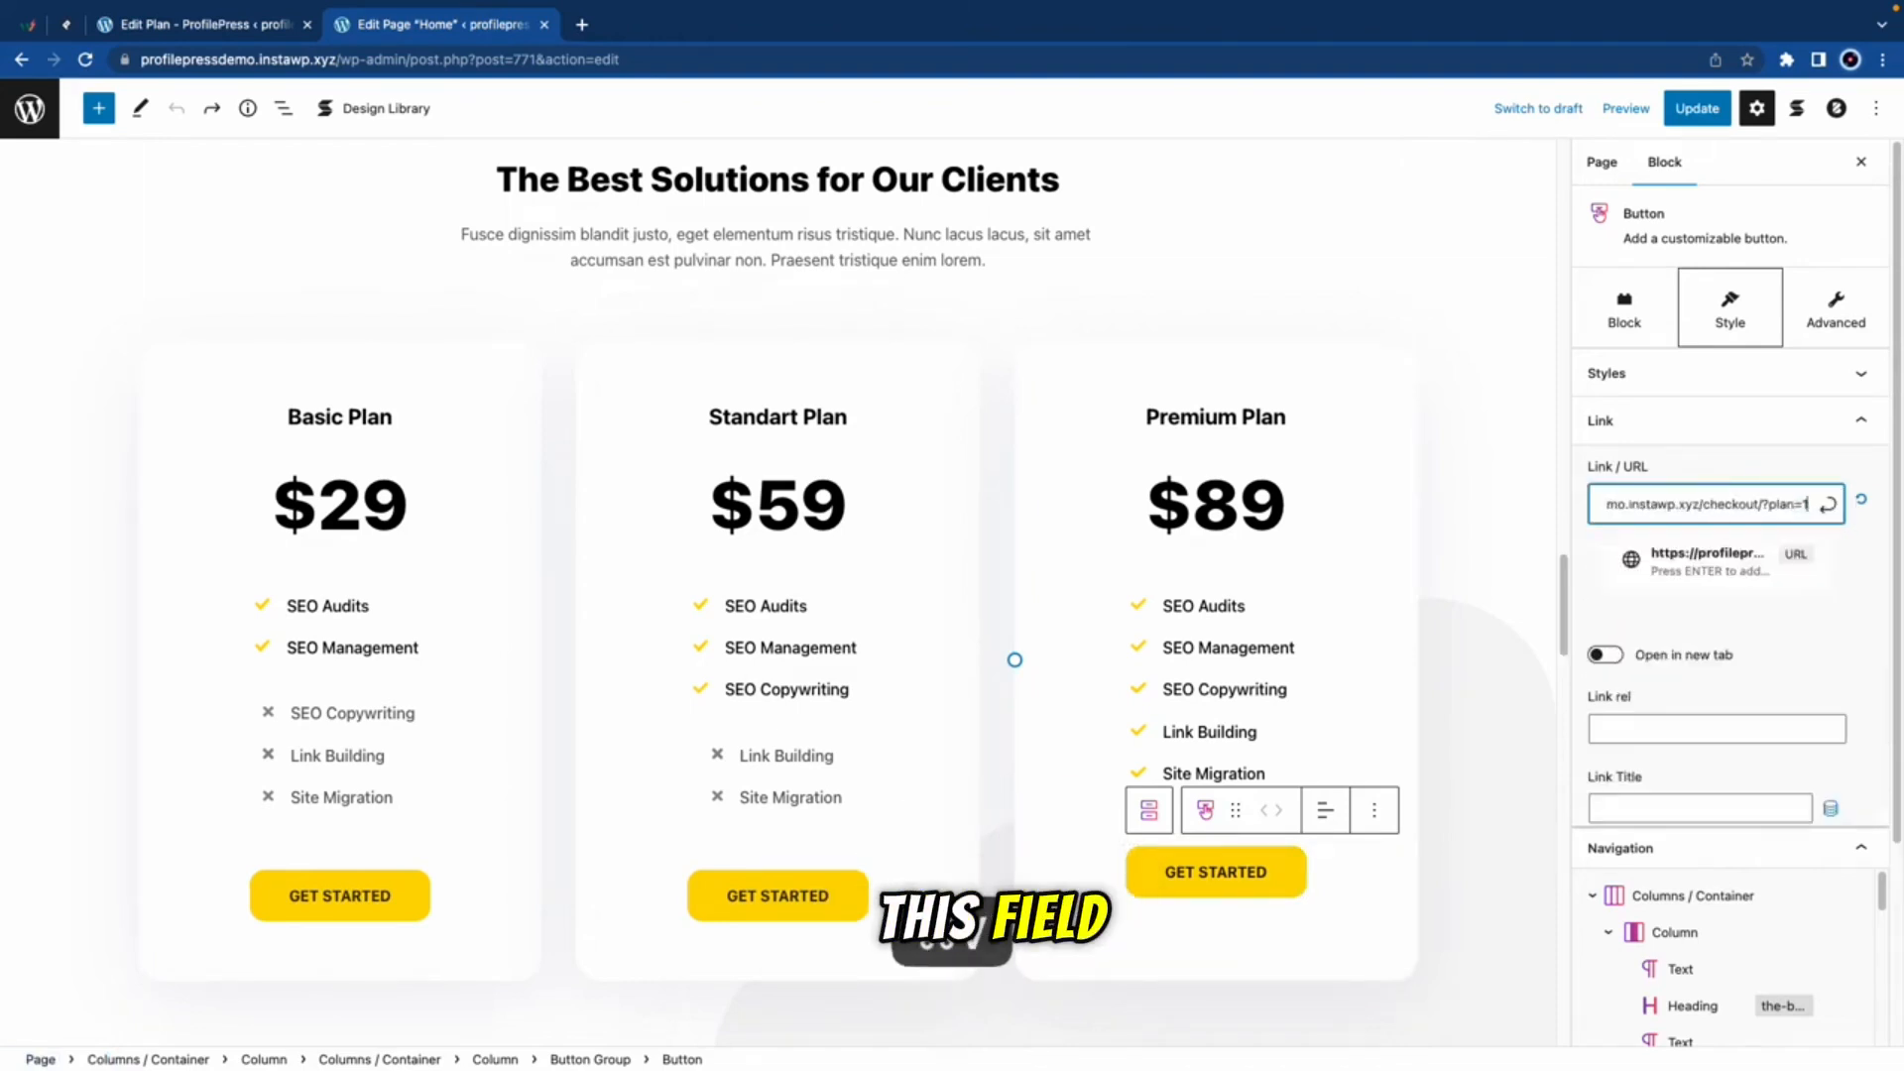
click(1833, 508)
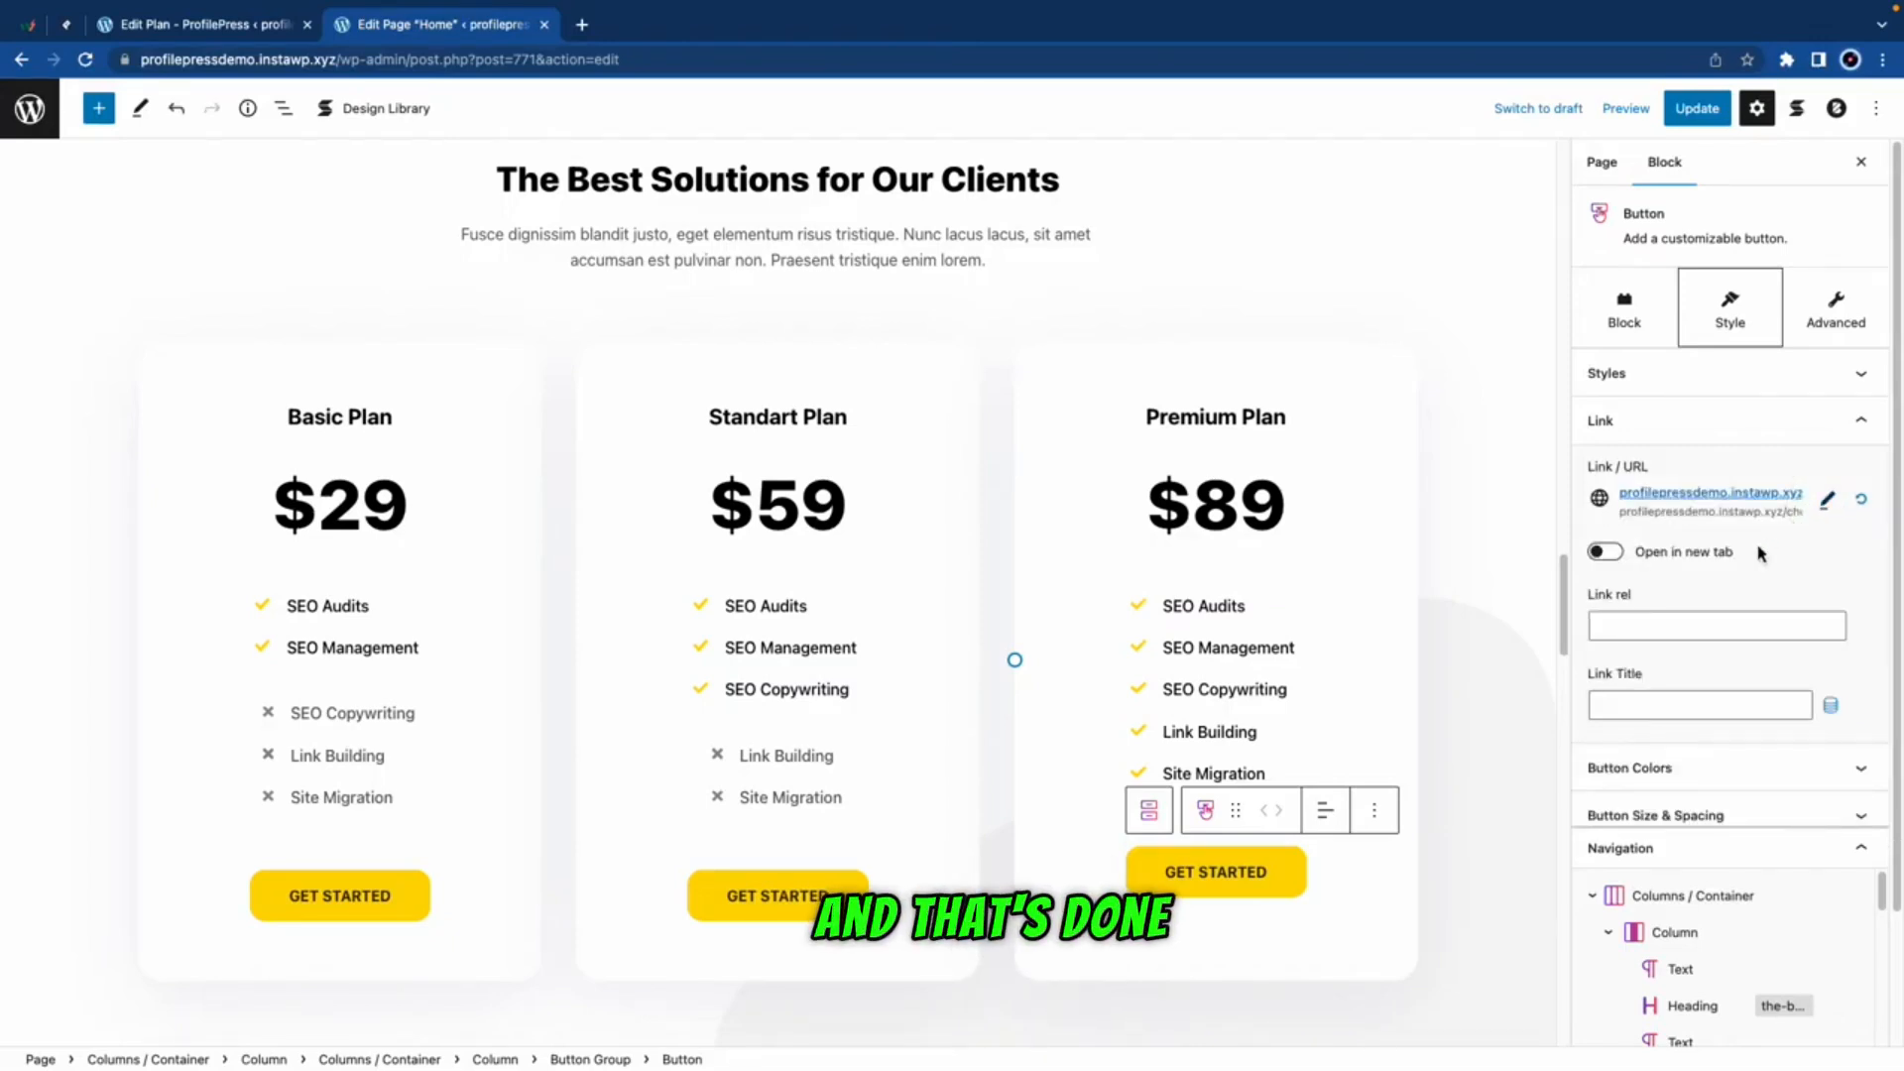
click(1697, 108)
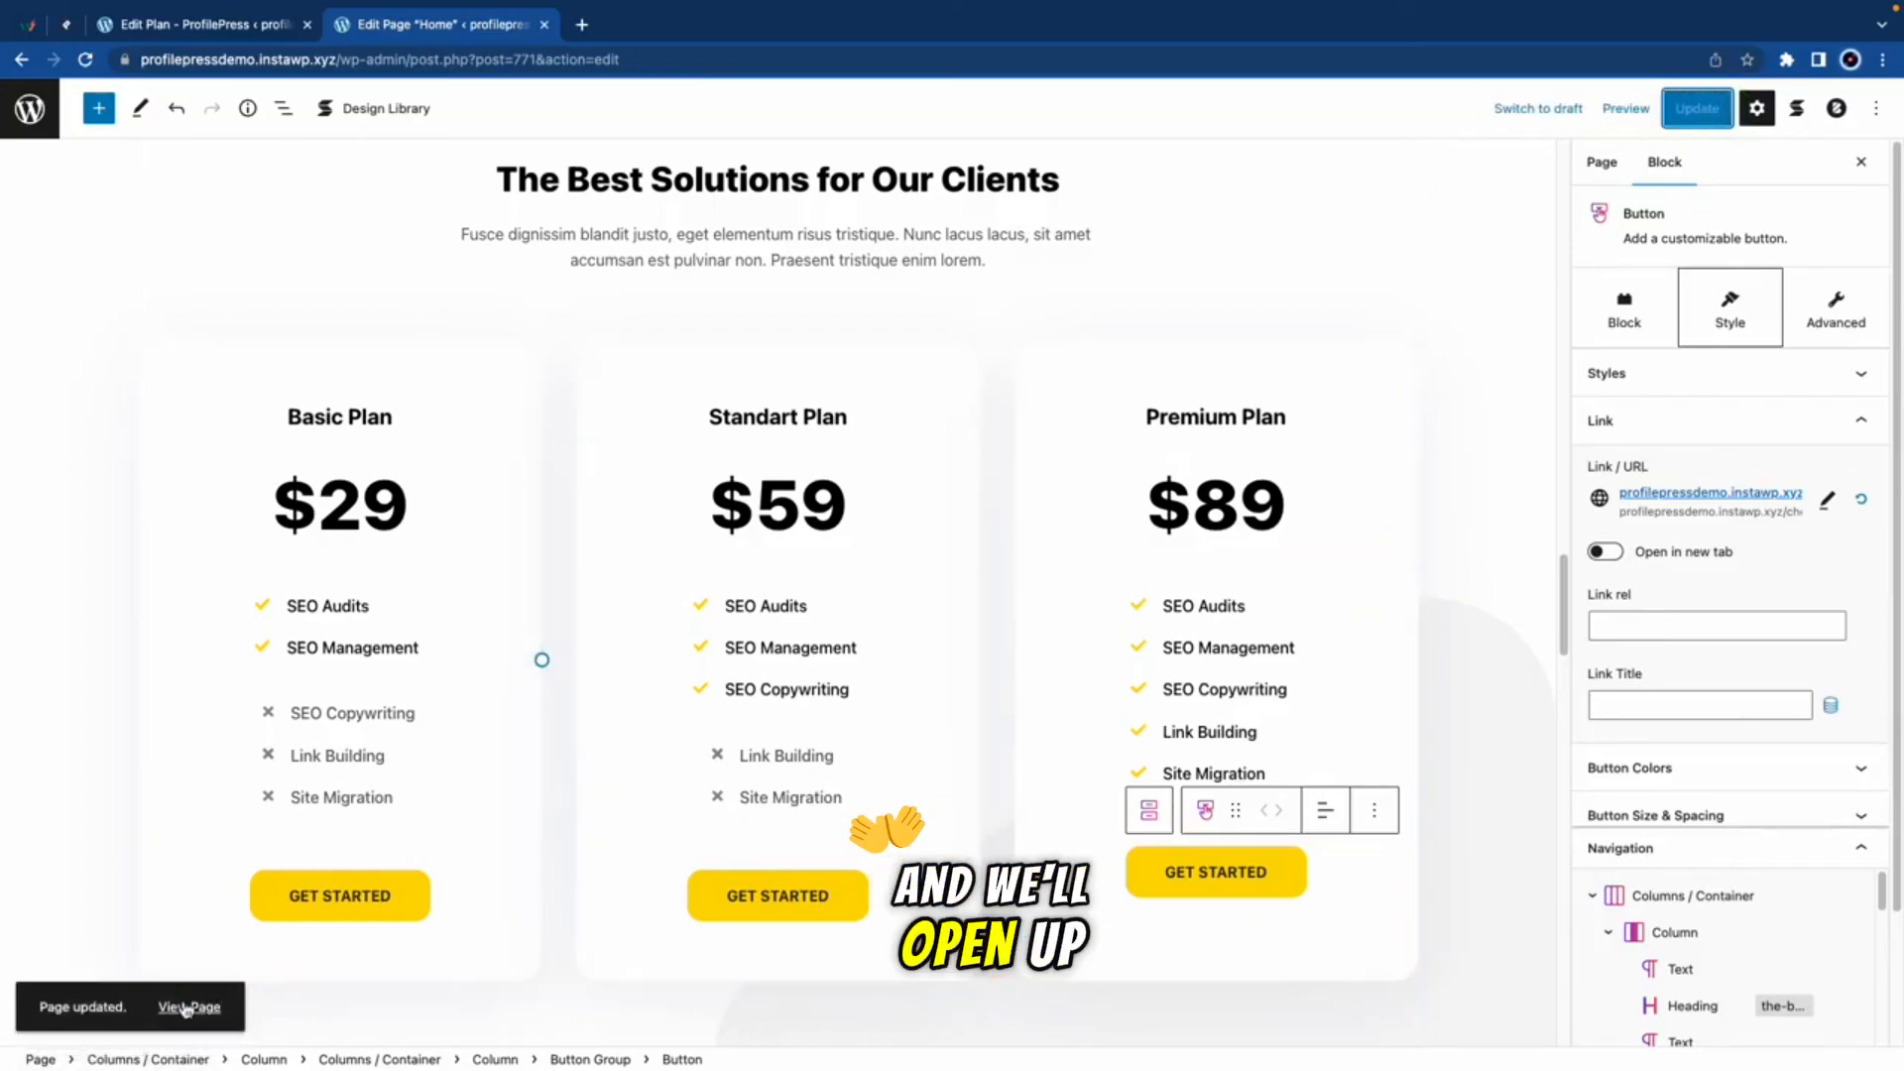
Step: View the updated homepage in an incognito window and follow the Premium Plan's GET STARTED button to the checkout
right_click(185, 1009)
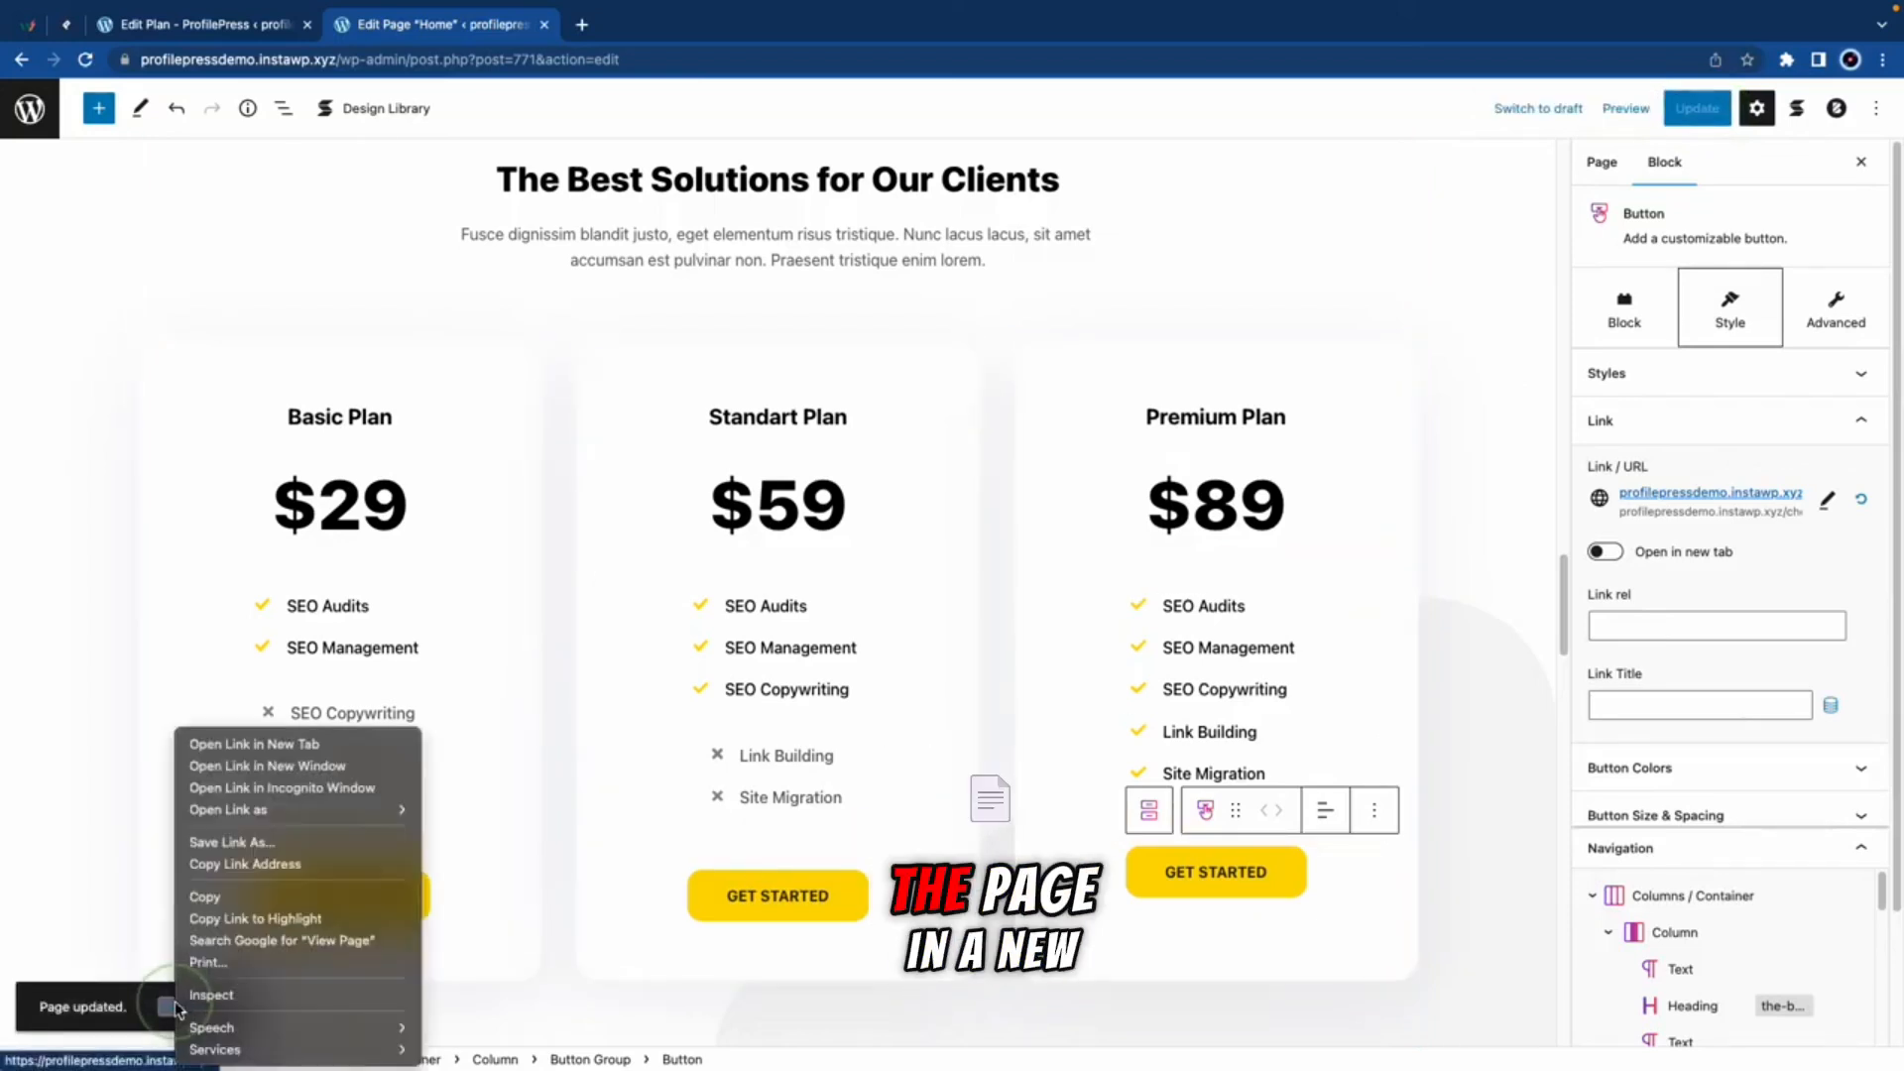
click(298, 788)
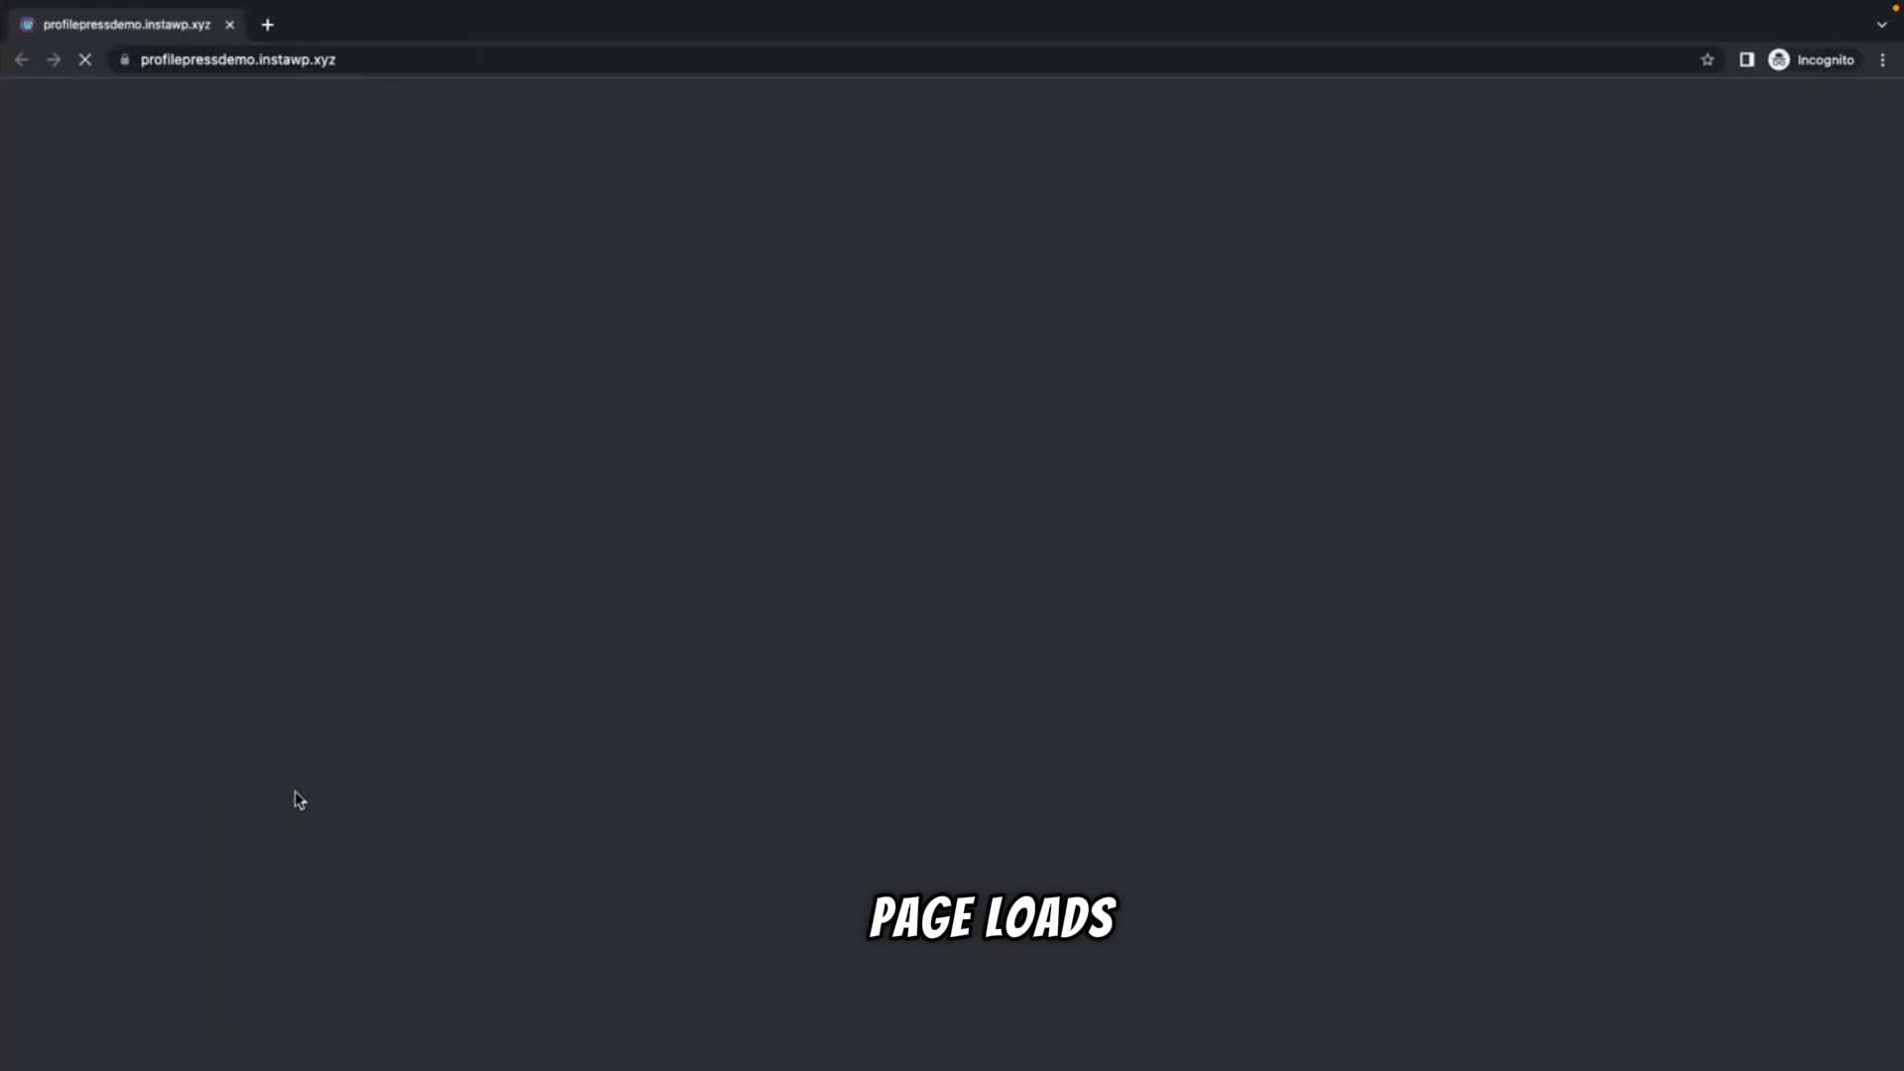
scroll(809, 805, down, 20)
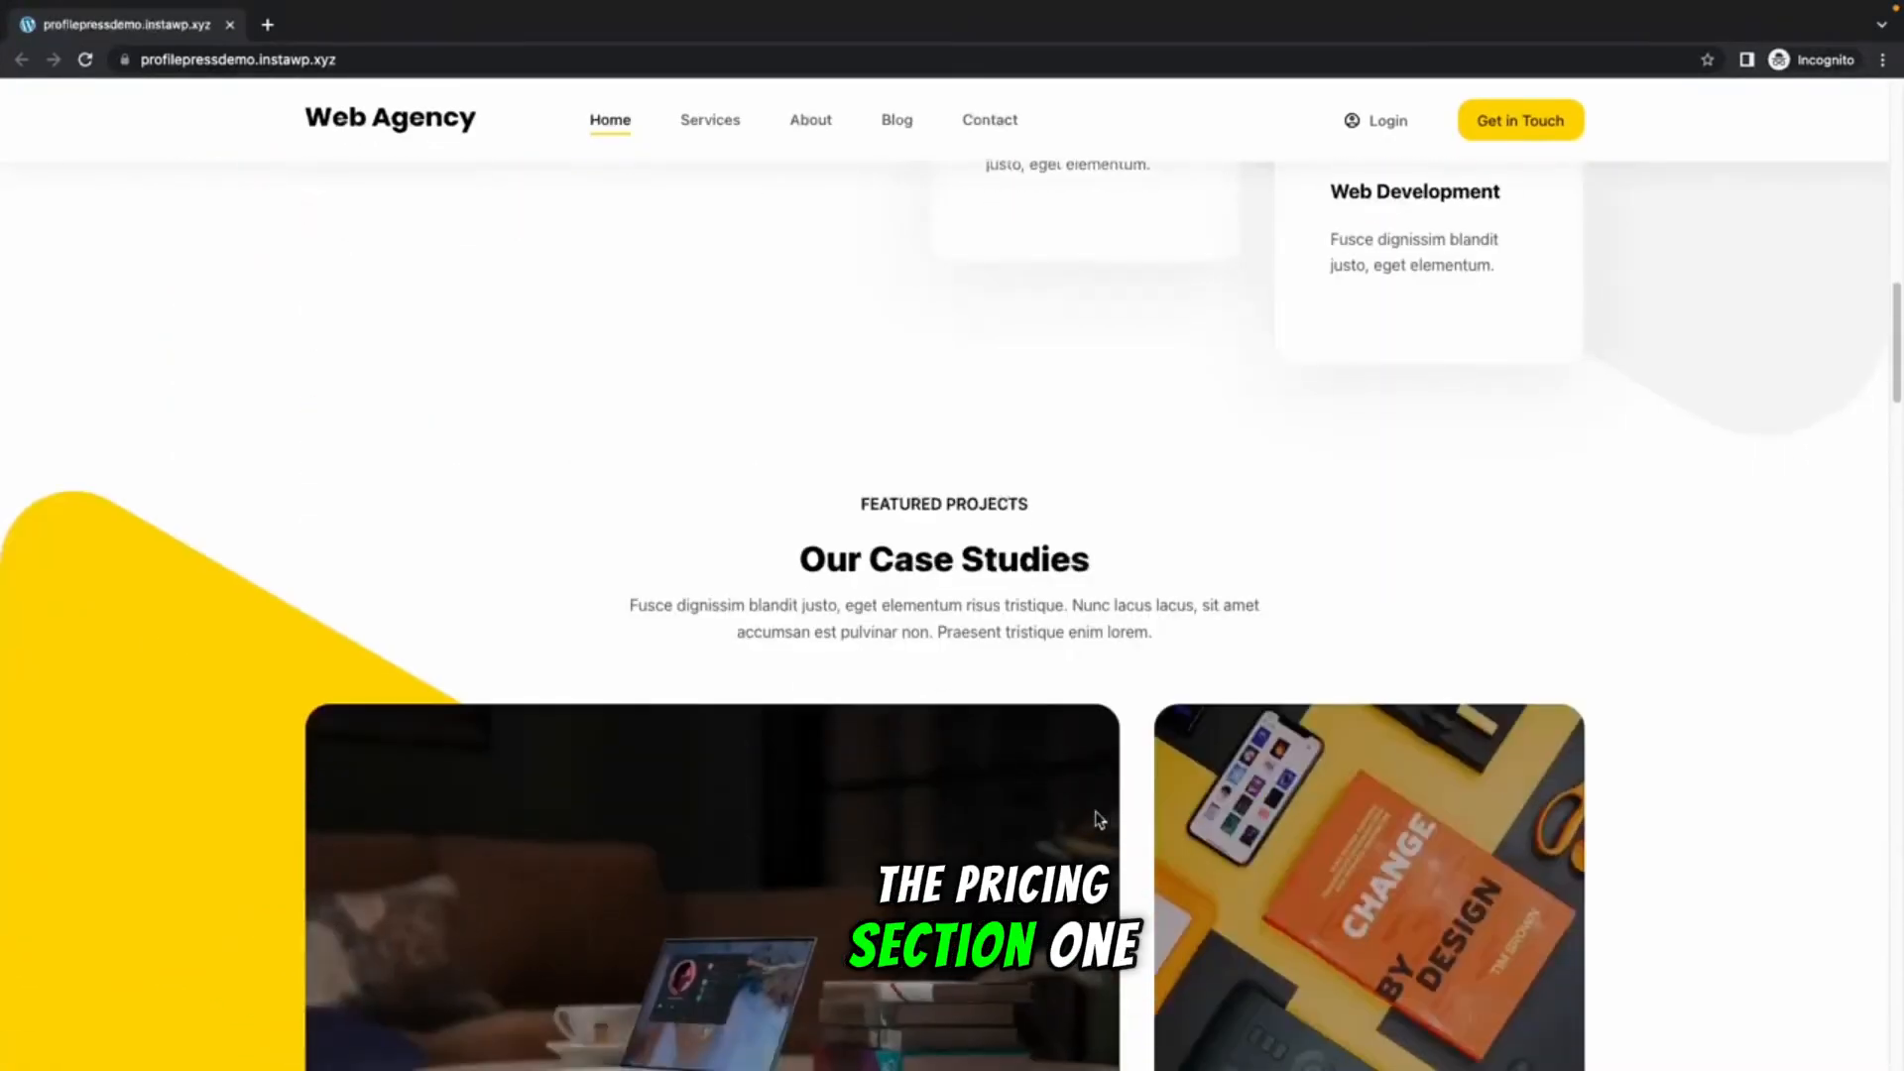
scroll(1150, 819, down, 8)
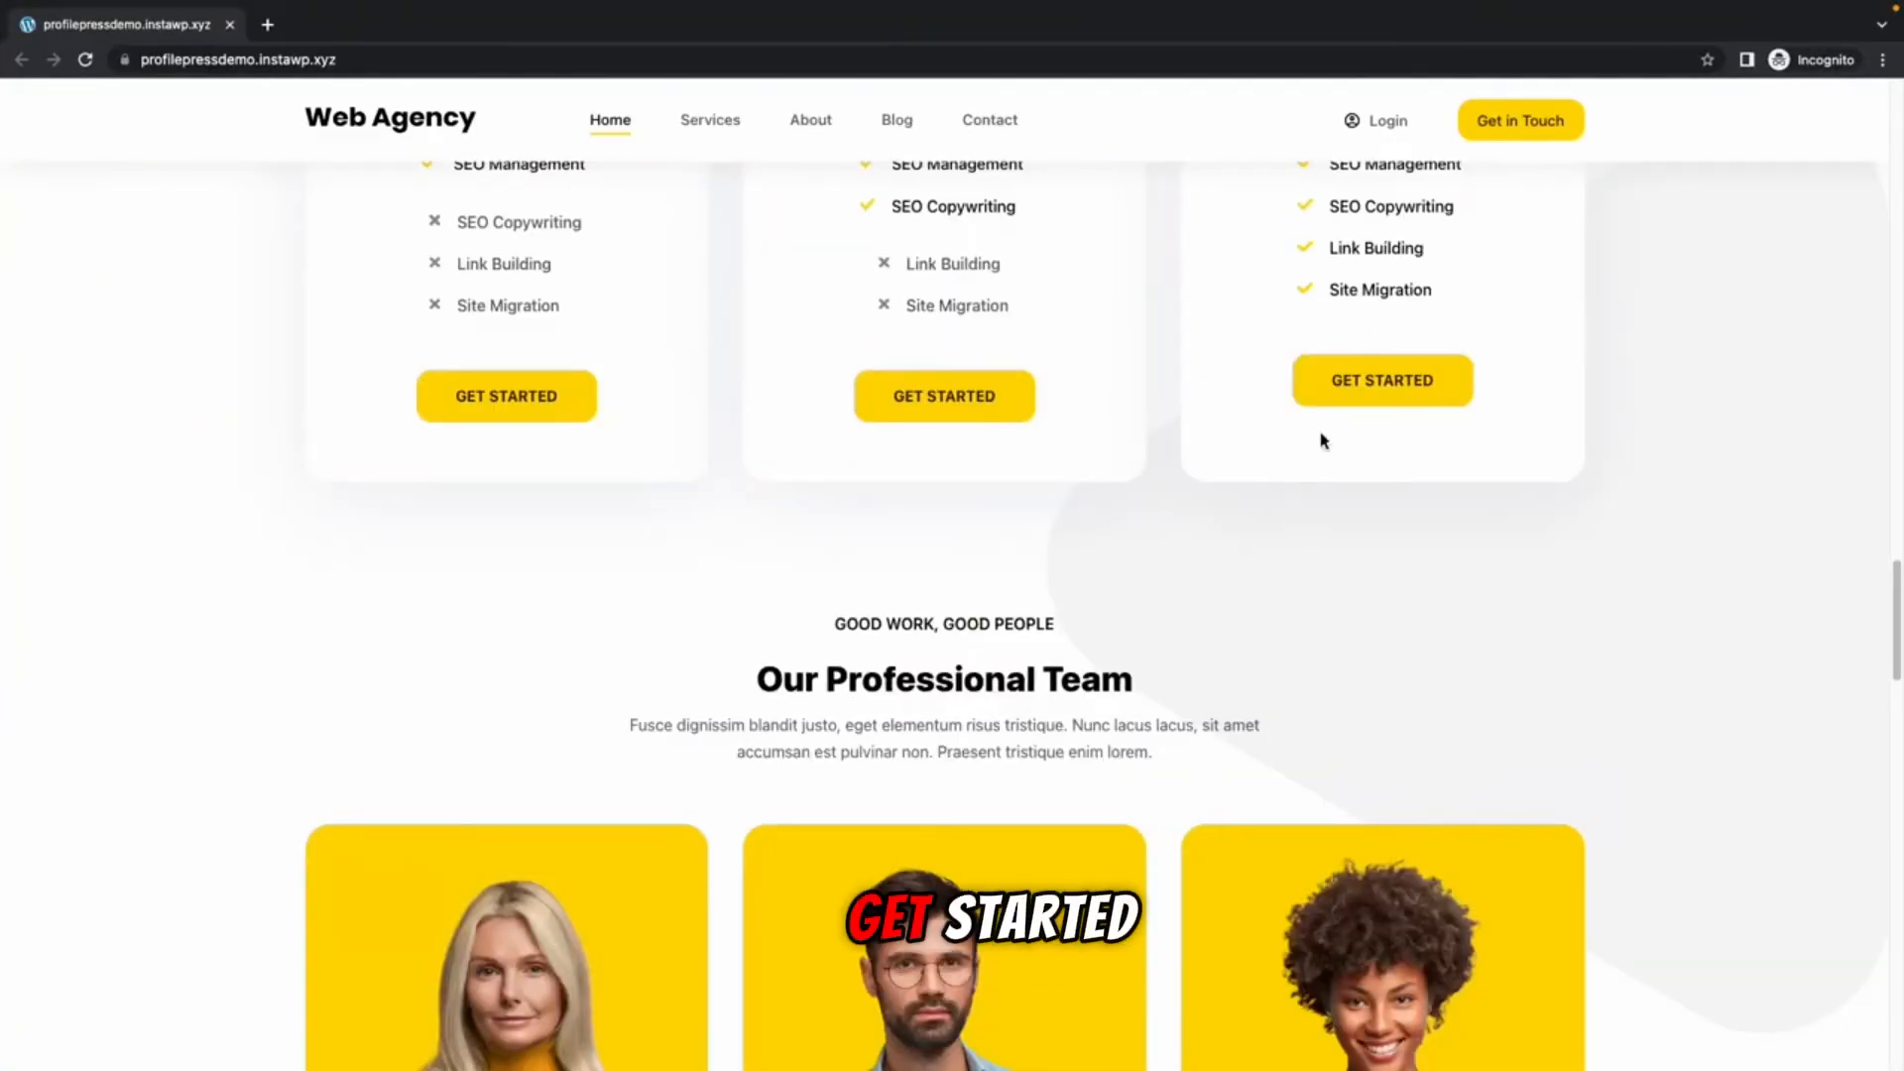
click(1349, 397)
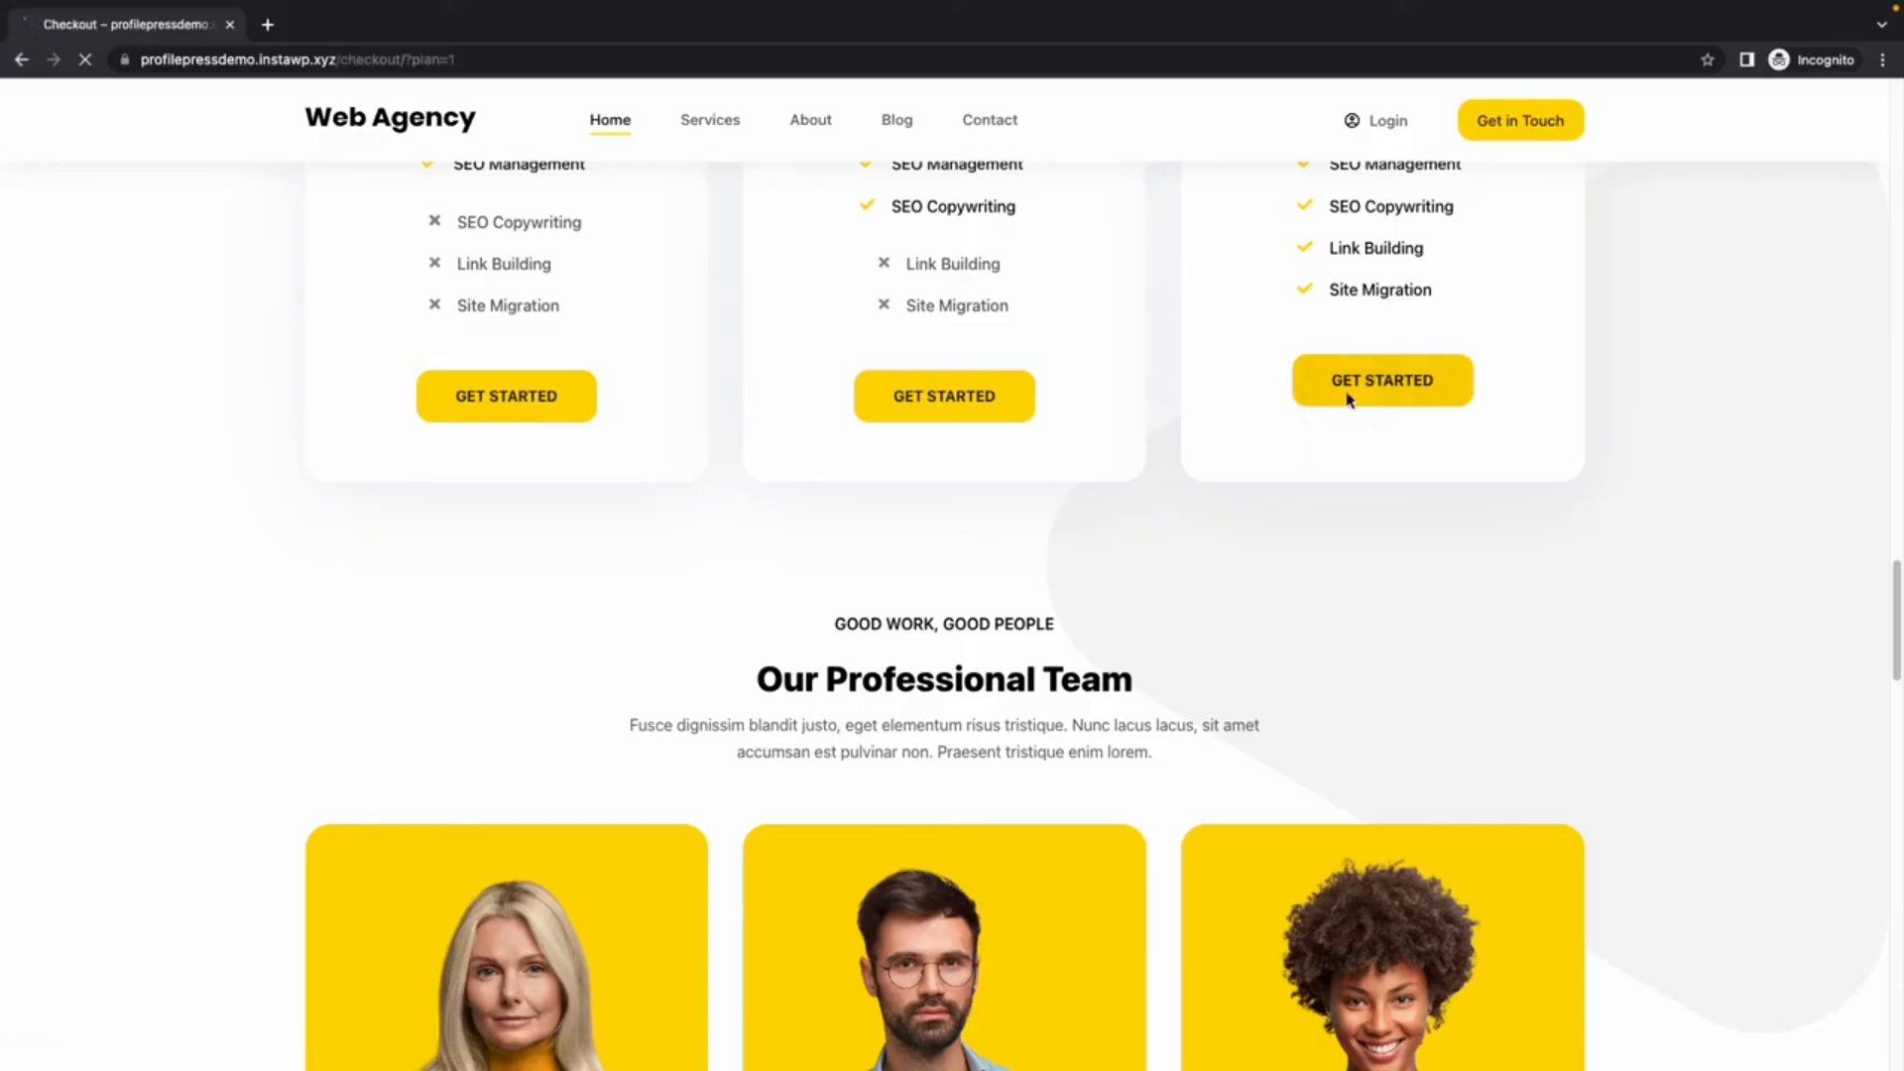
Step: Examine the checkout page's account information fields, order summary, PayPal payment options and terms agreement
scroll(858, 426, down, 3)
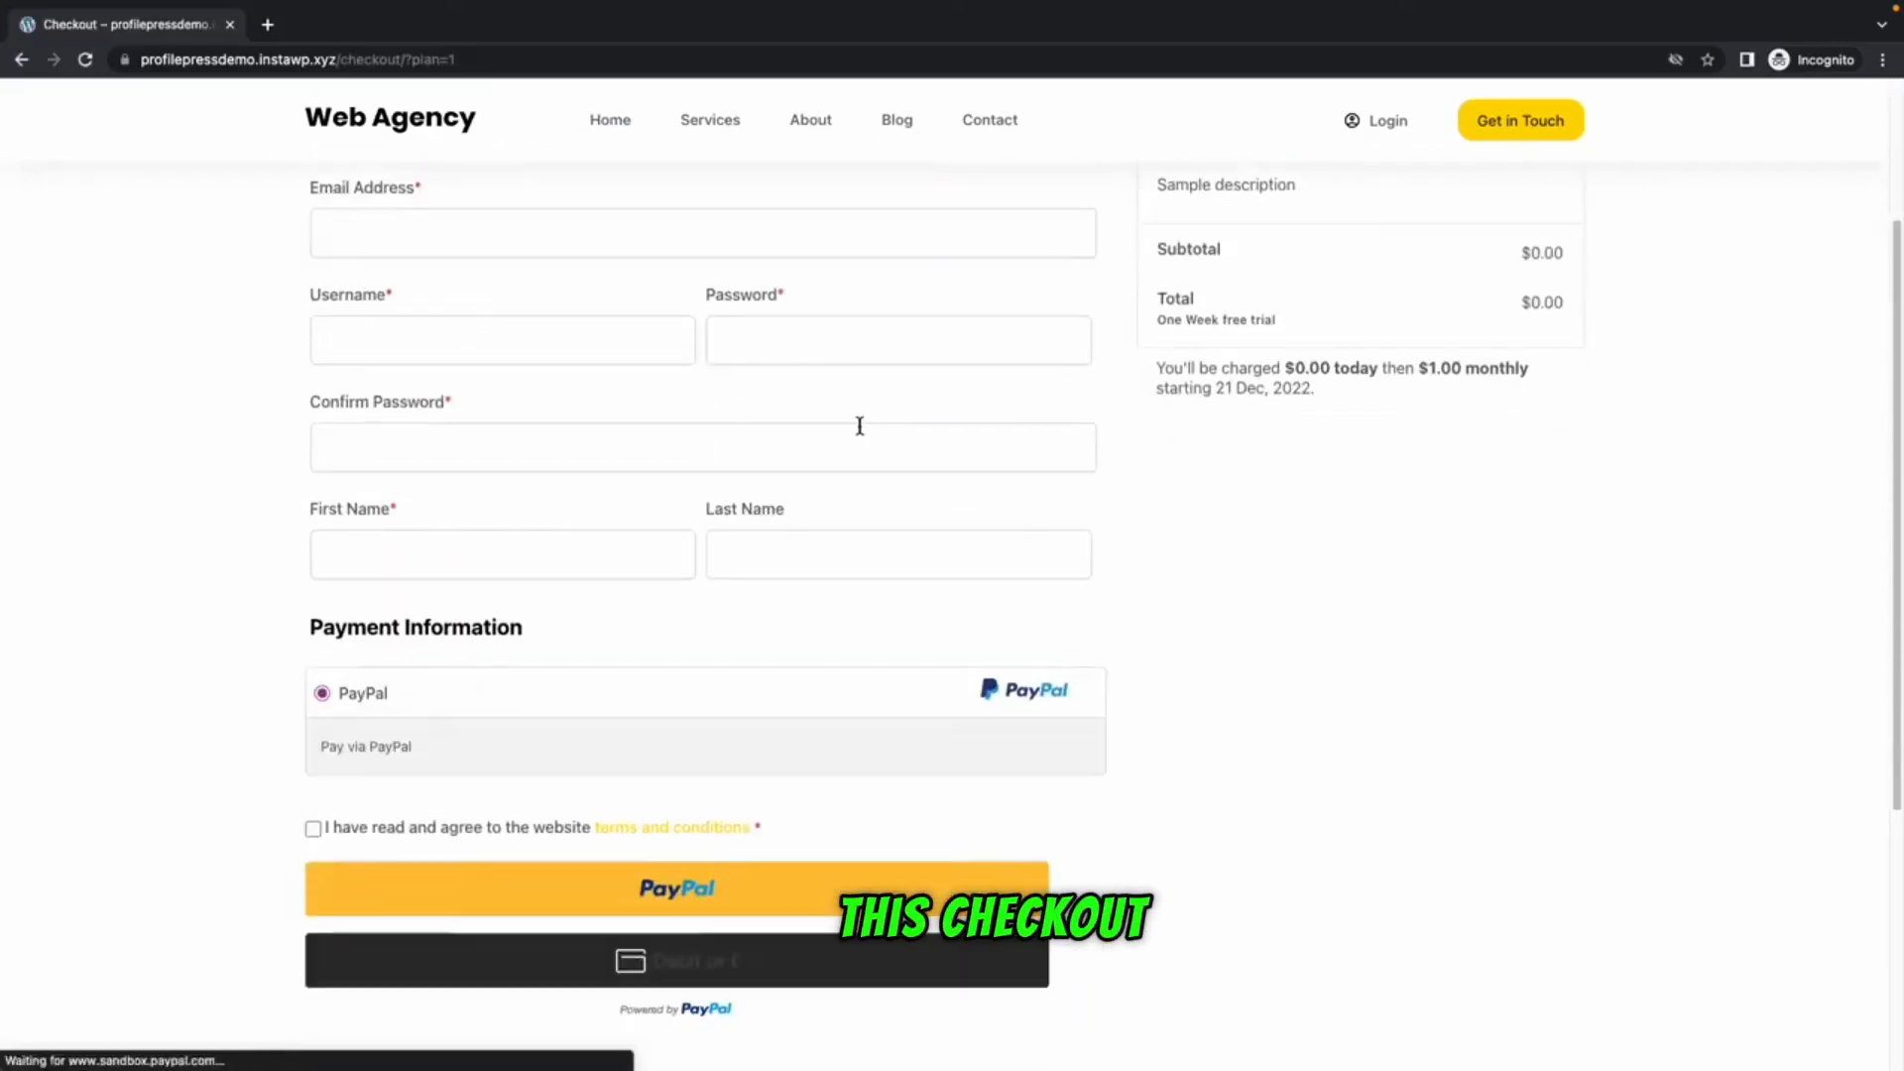
scroll(815, 433, up, 1)
scroll(815, 433, up, 1)
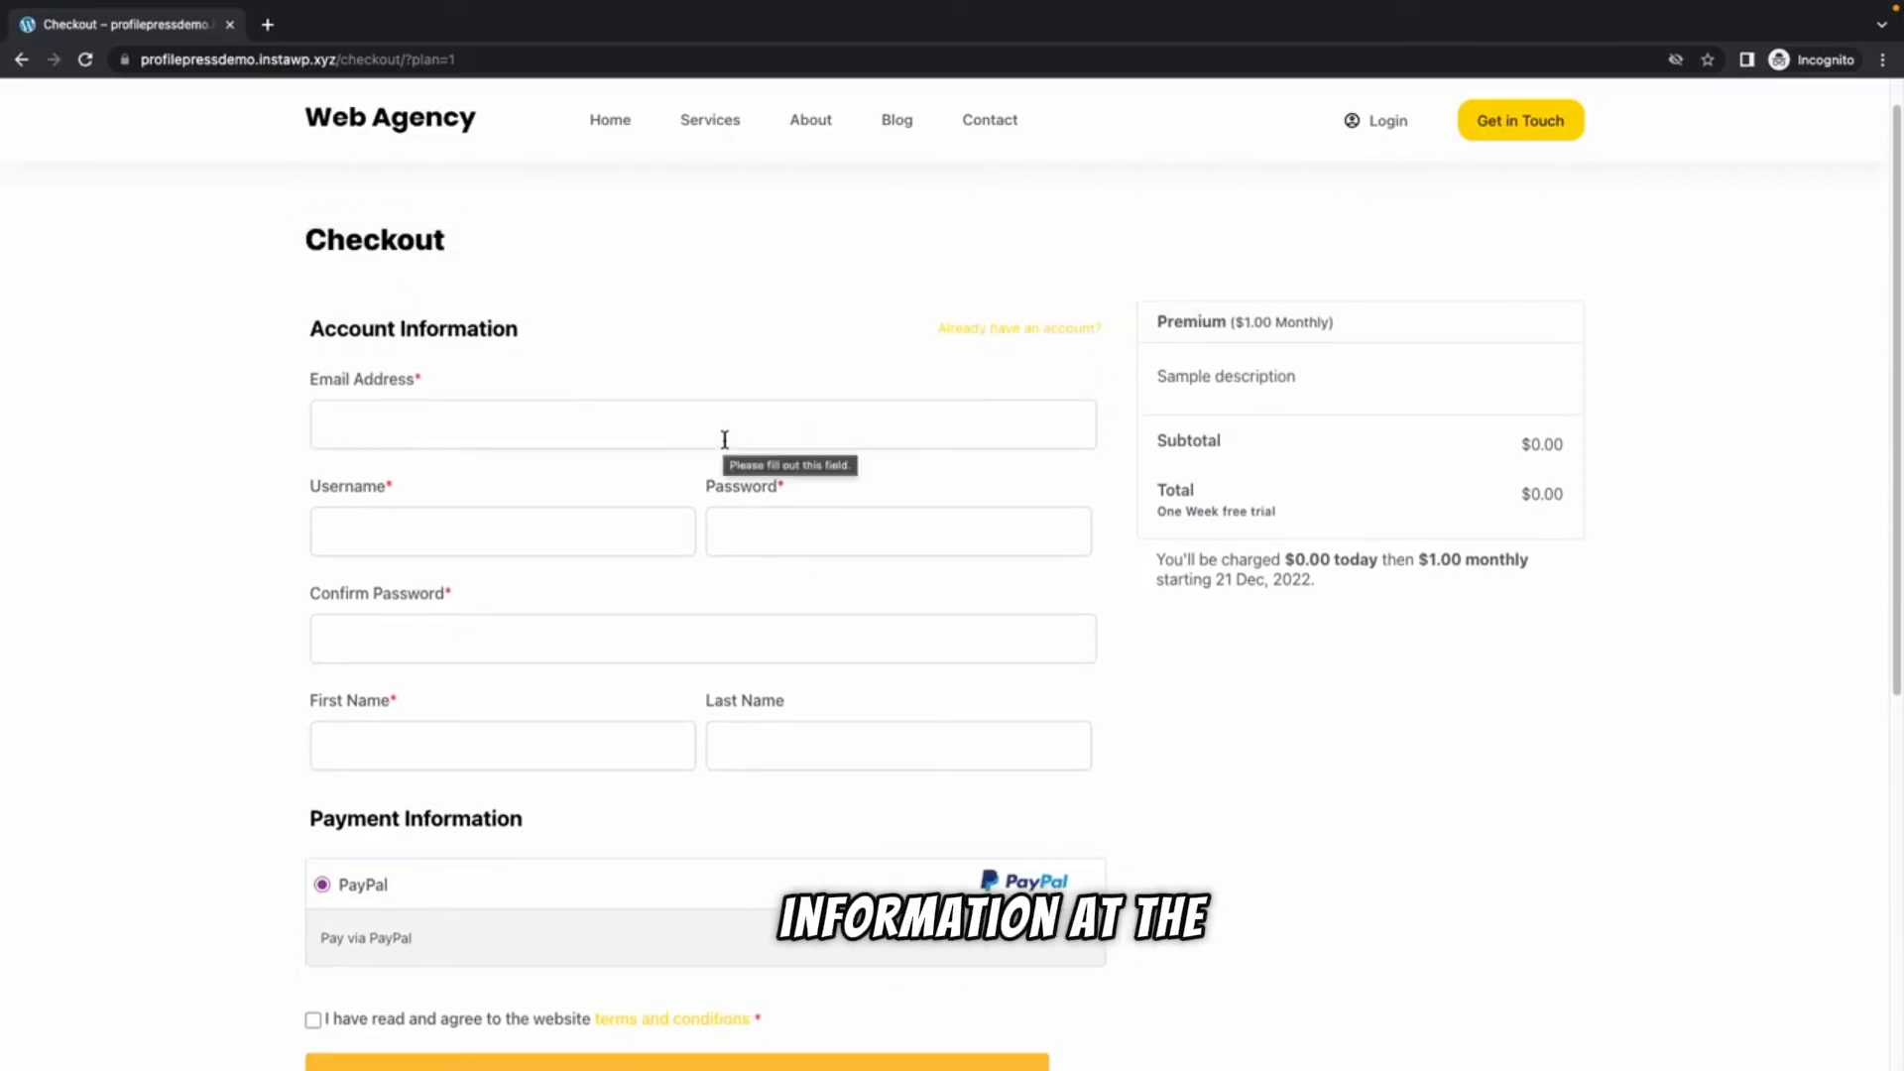
scroll(724, 439, down, 1)
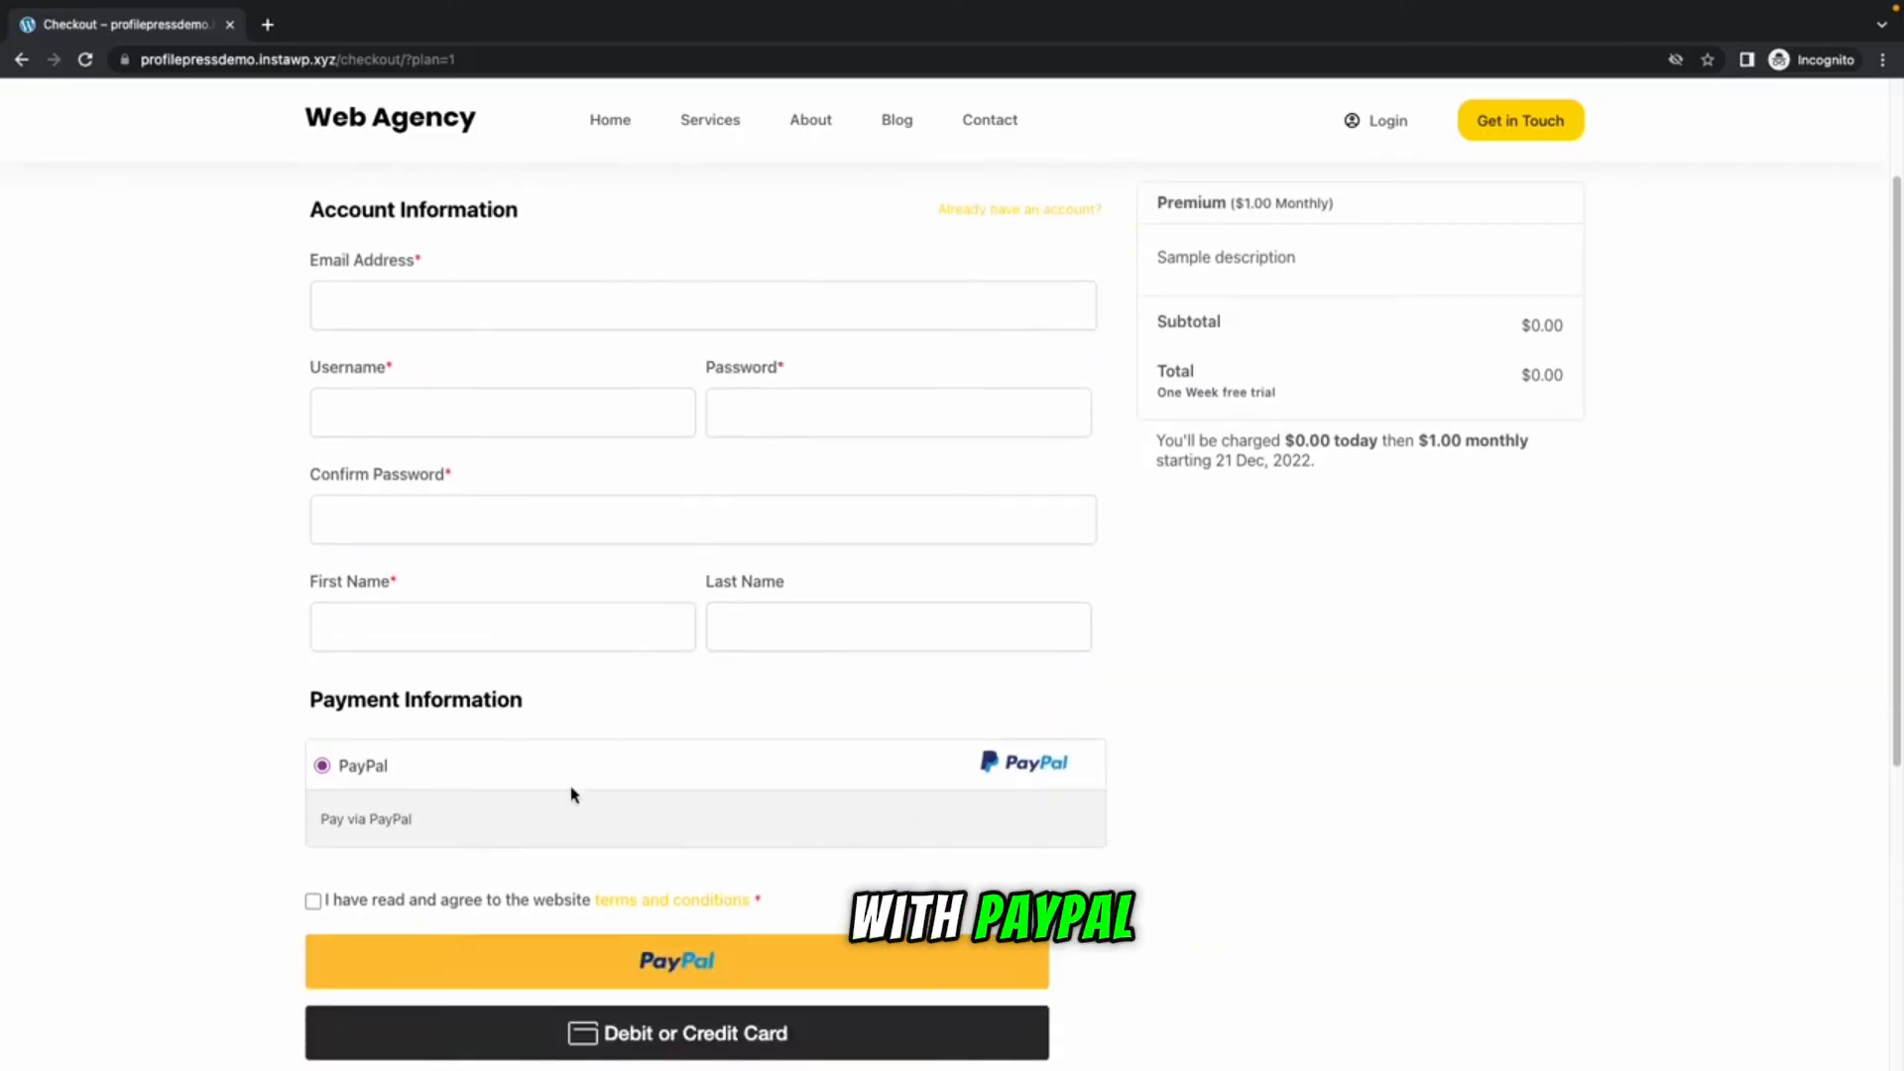
scroll(572, 794, down, 1)
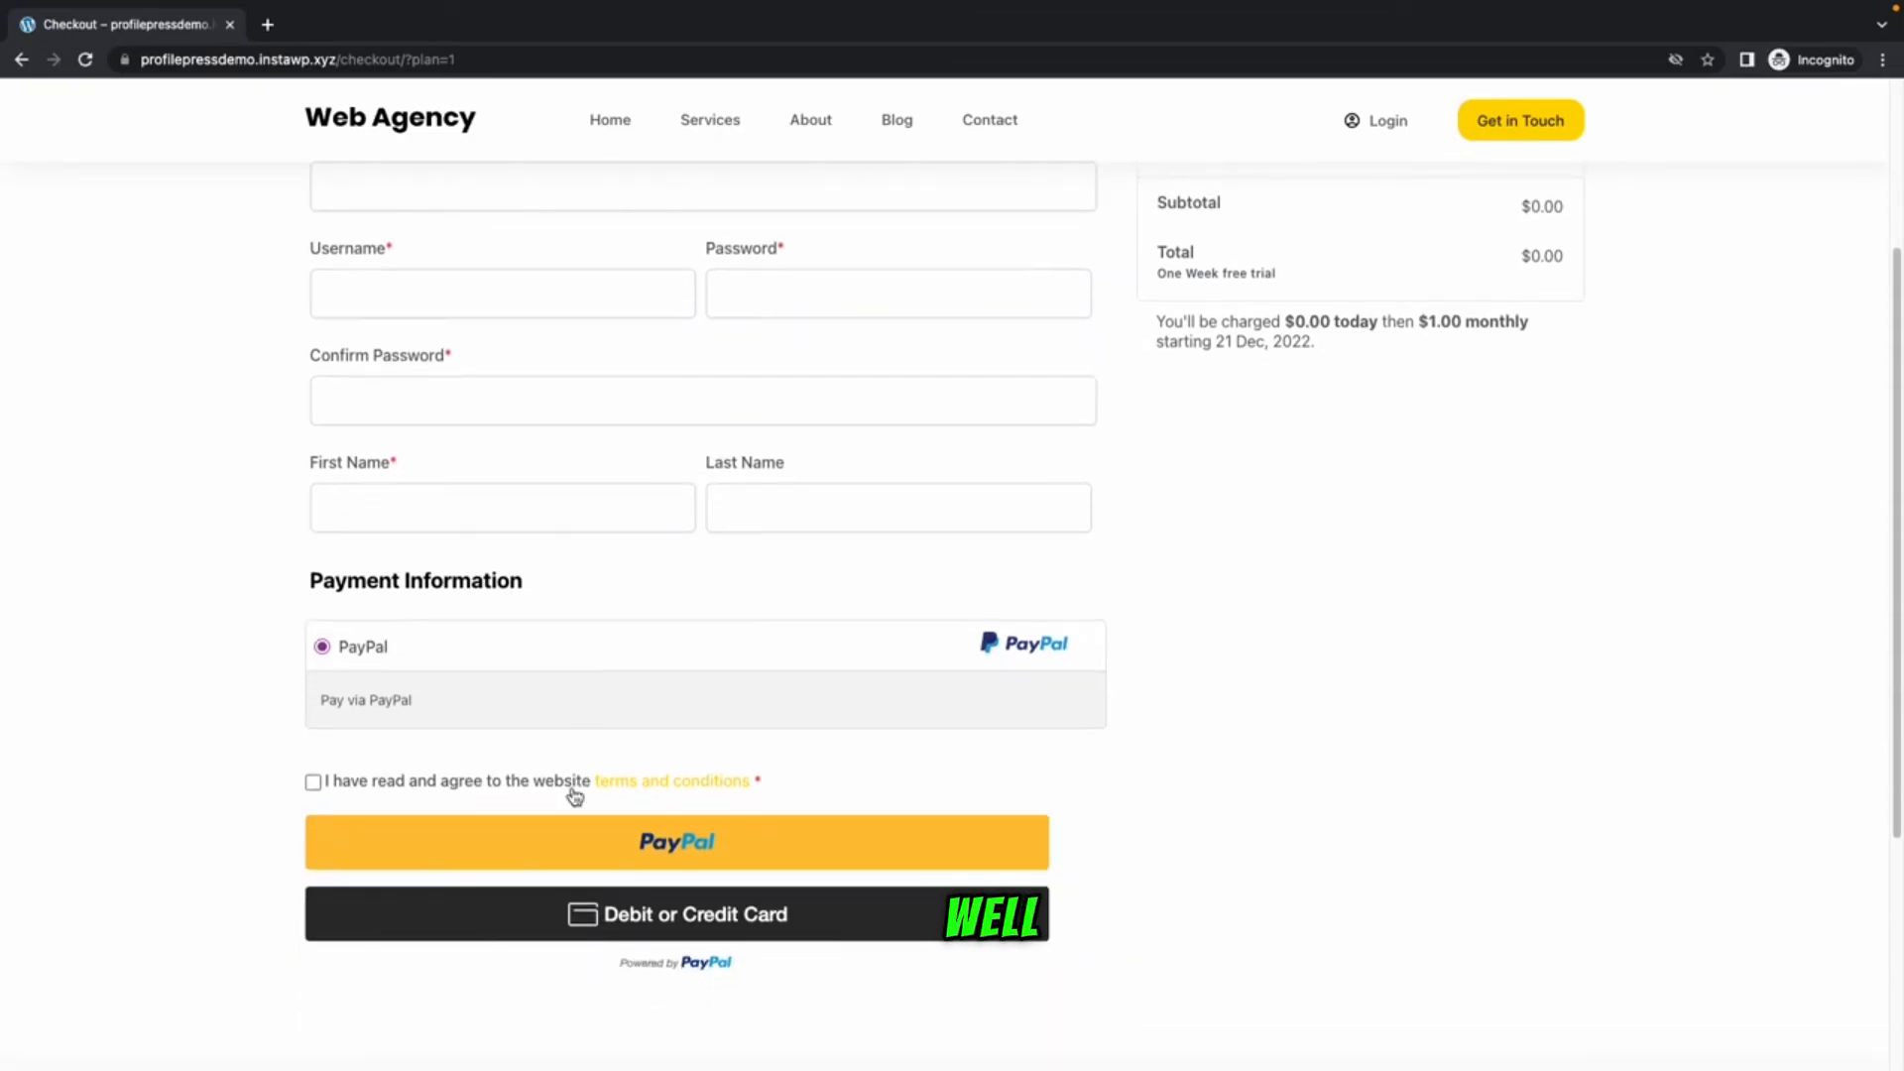
scroll(572, 795, up, 1)
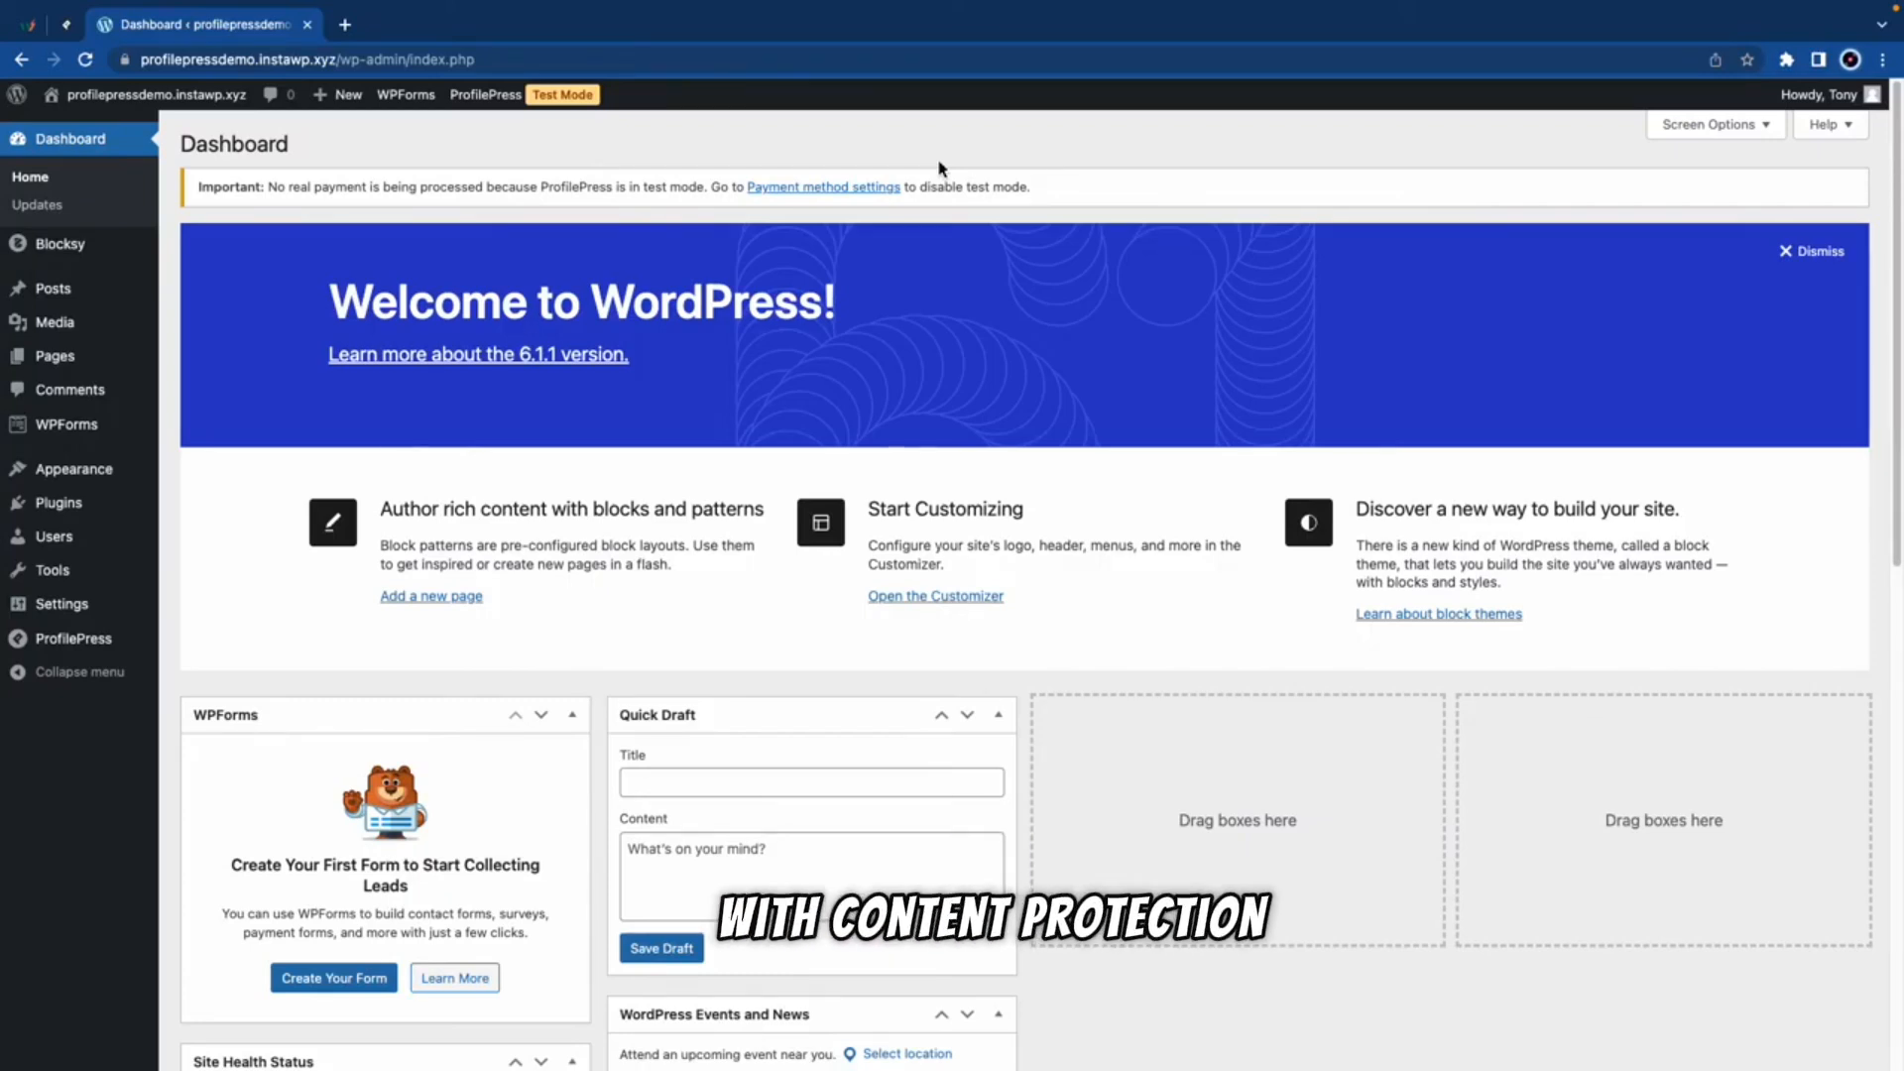
Step: Add a new content protection rule in ProfilePress and title it Post Subscription
mouse_move(94, 643)
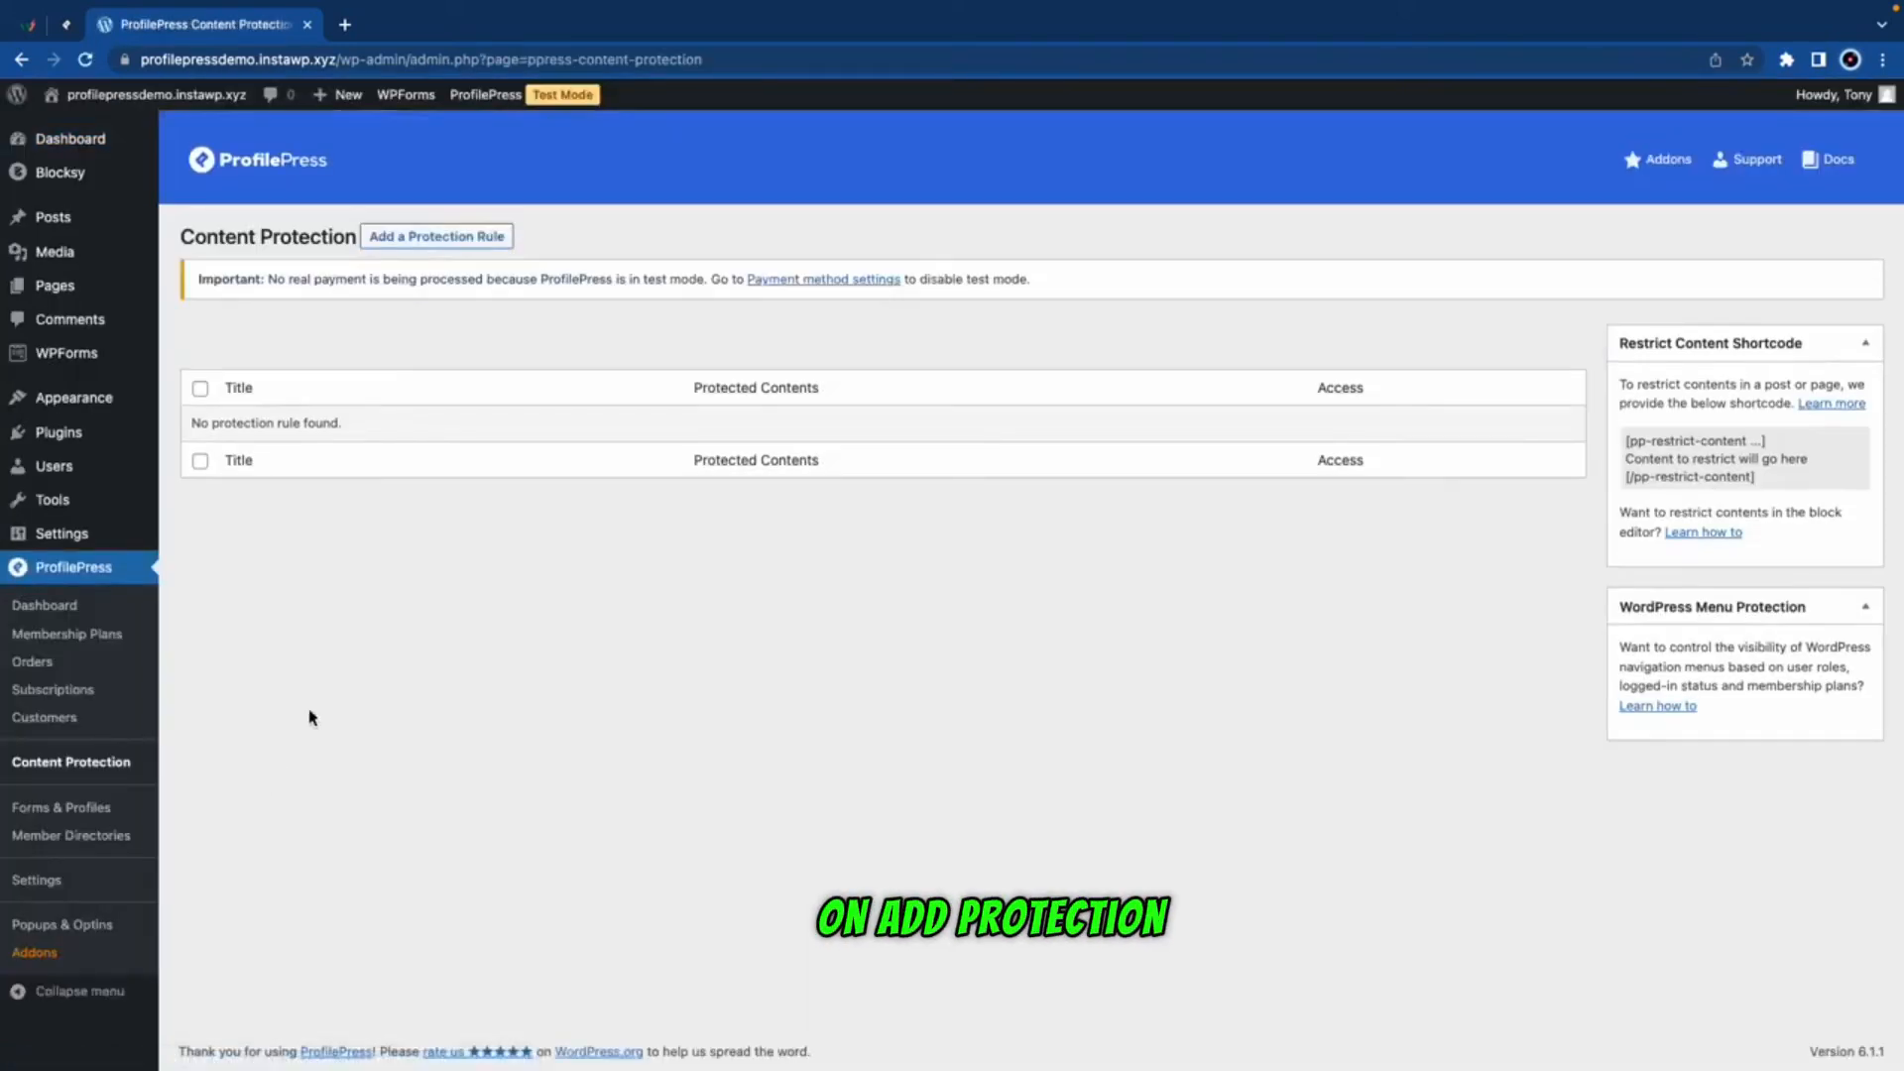
click(484, 238)
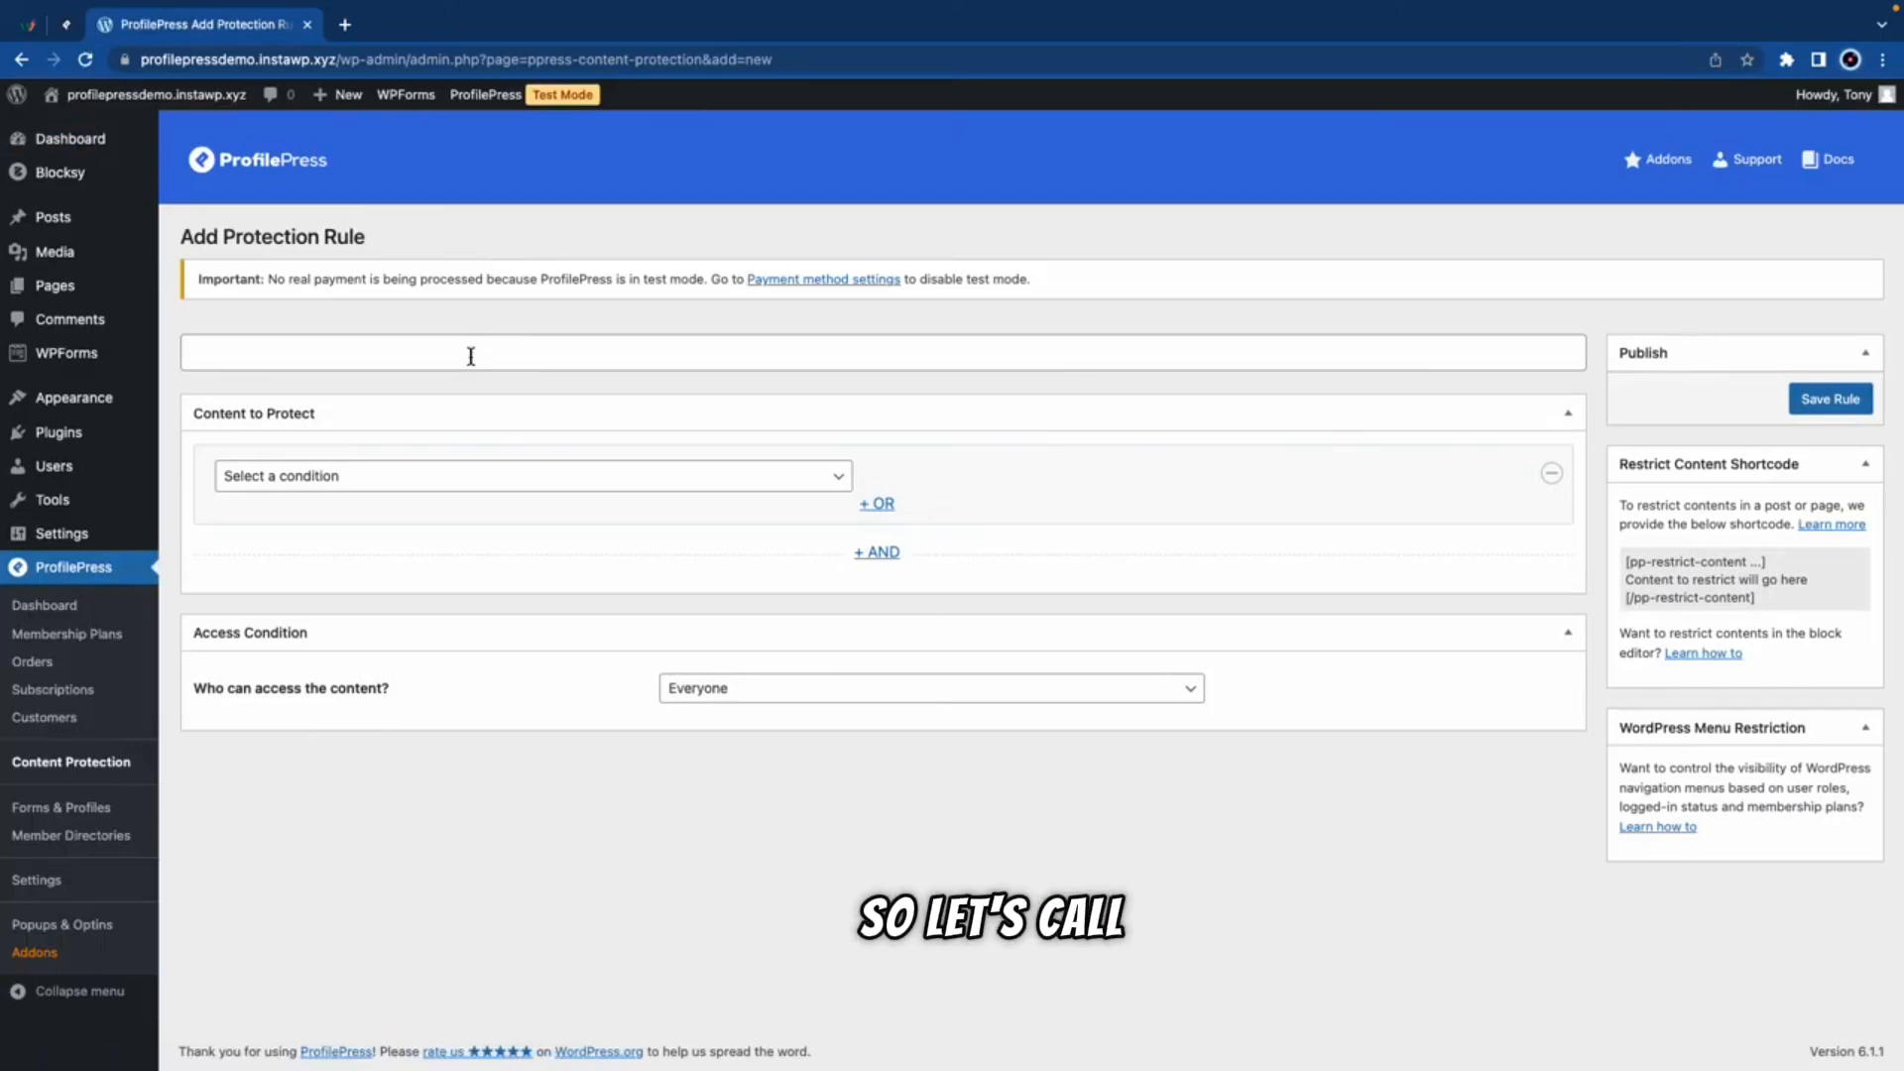
click(471, 356)
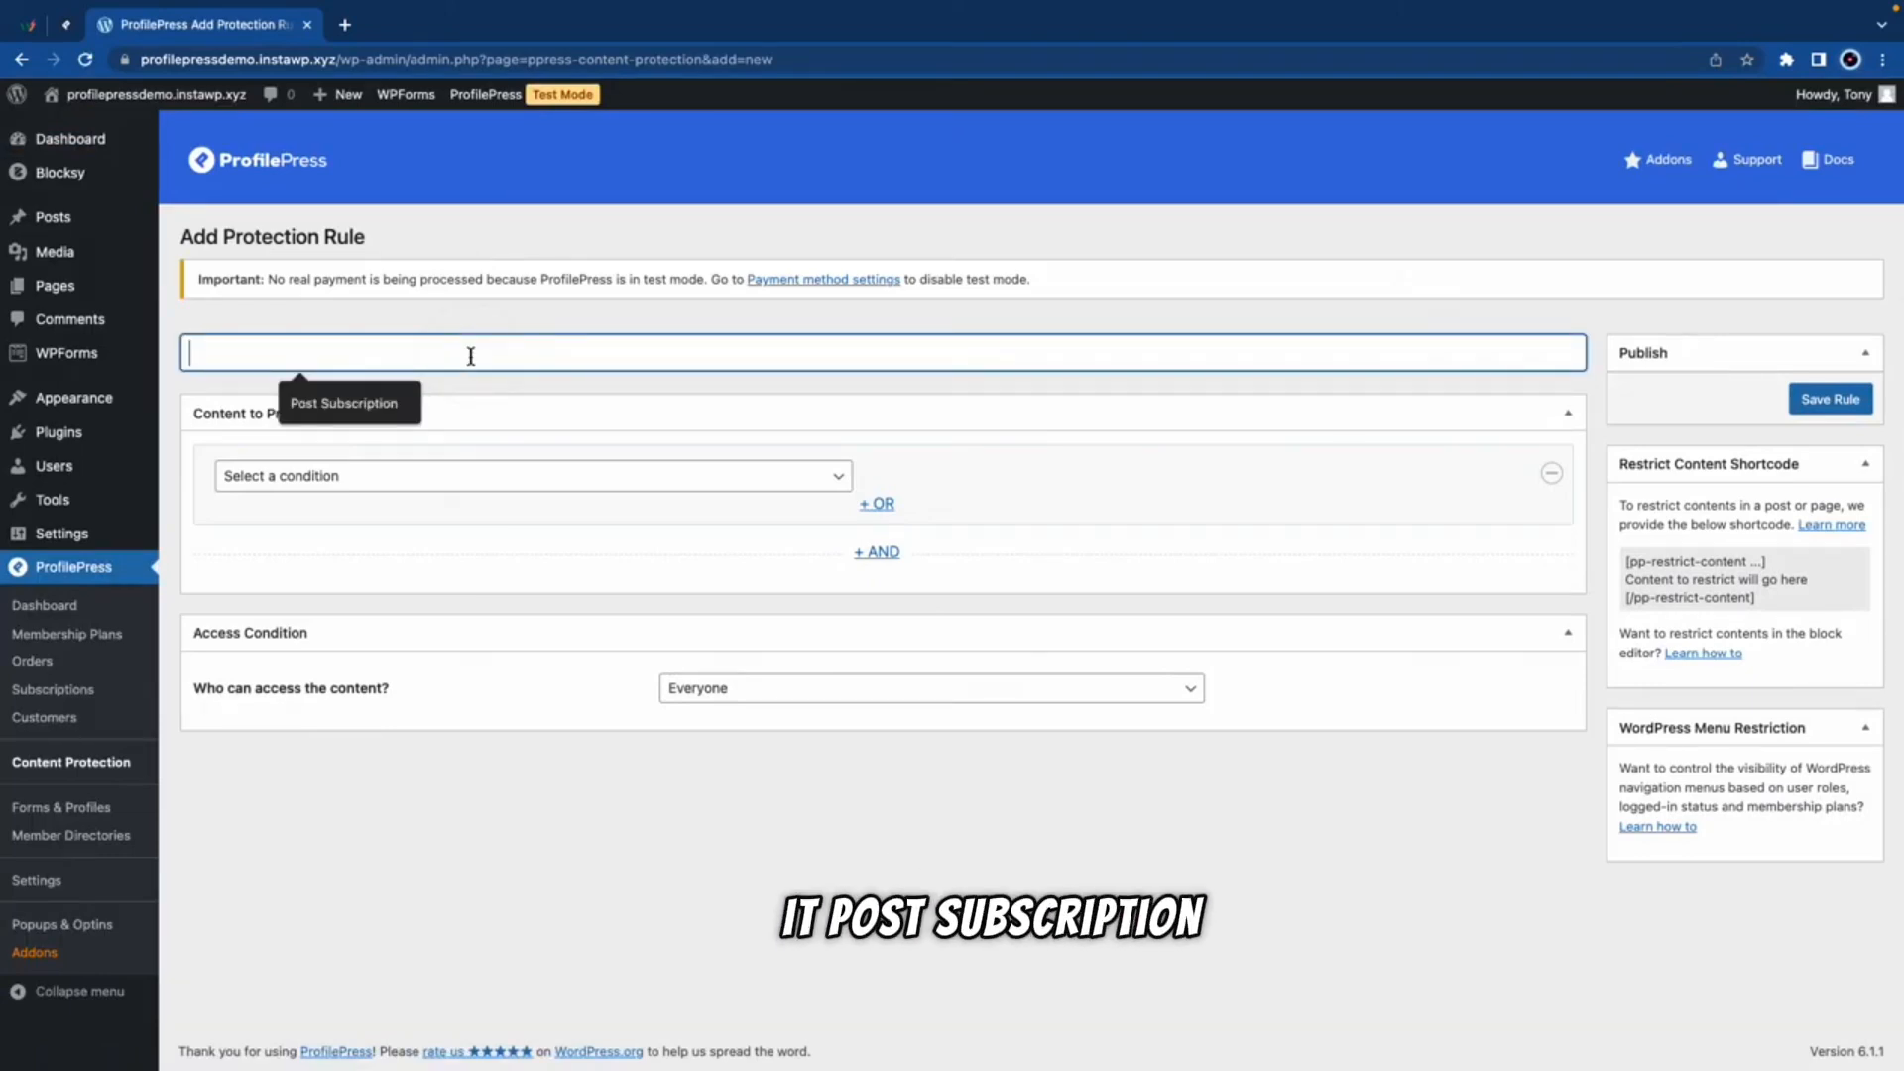
click(384, 415)
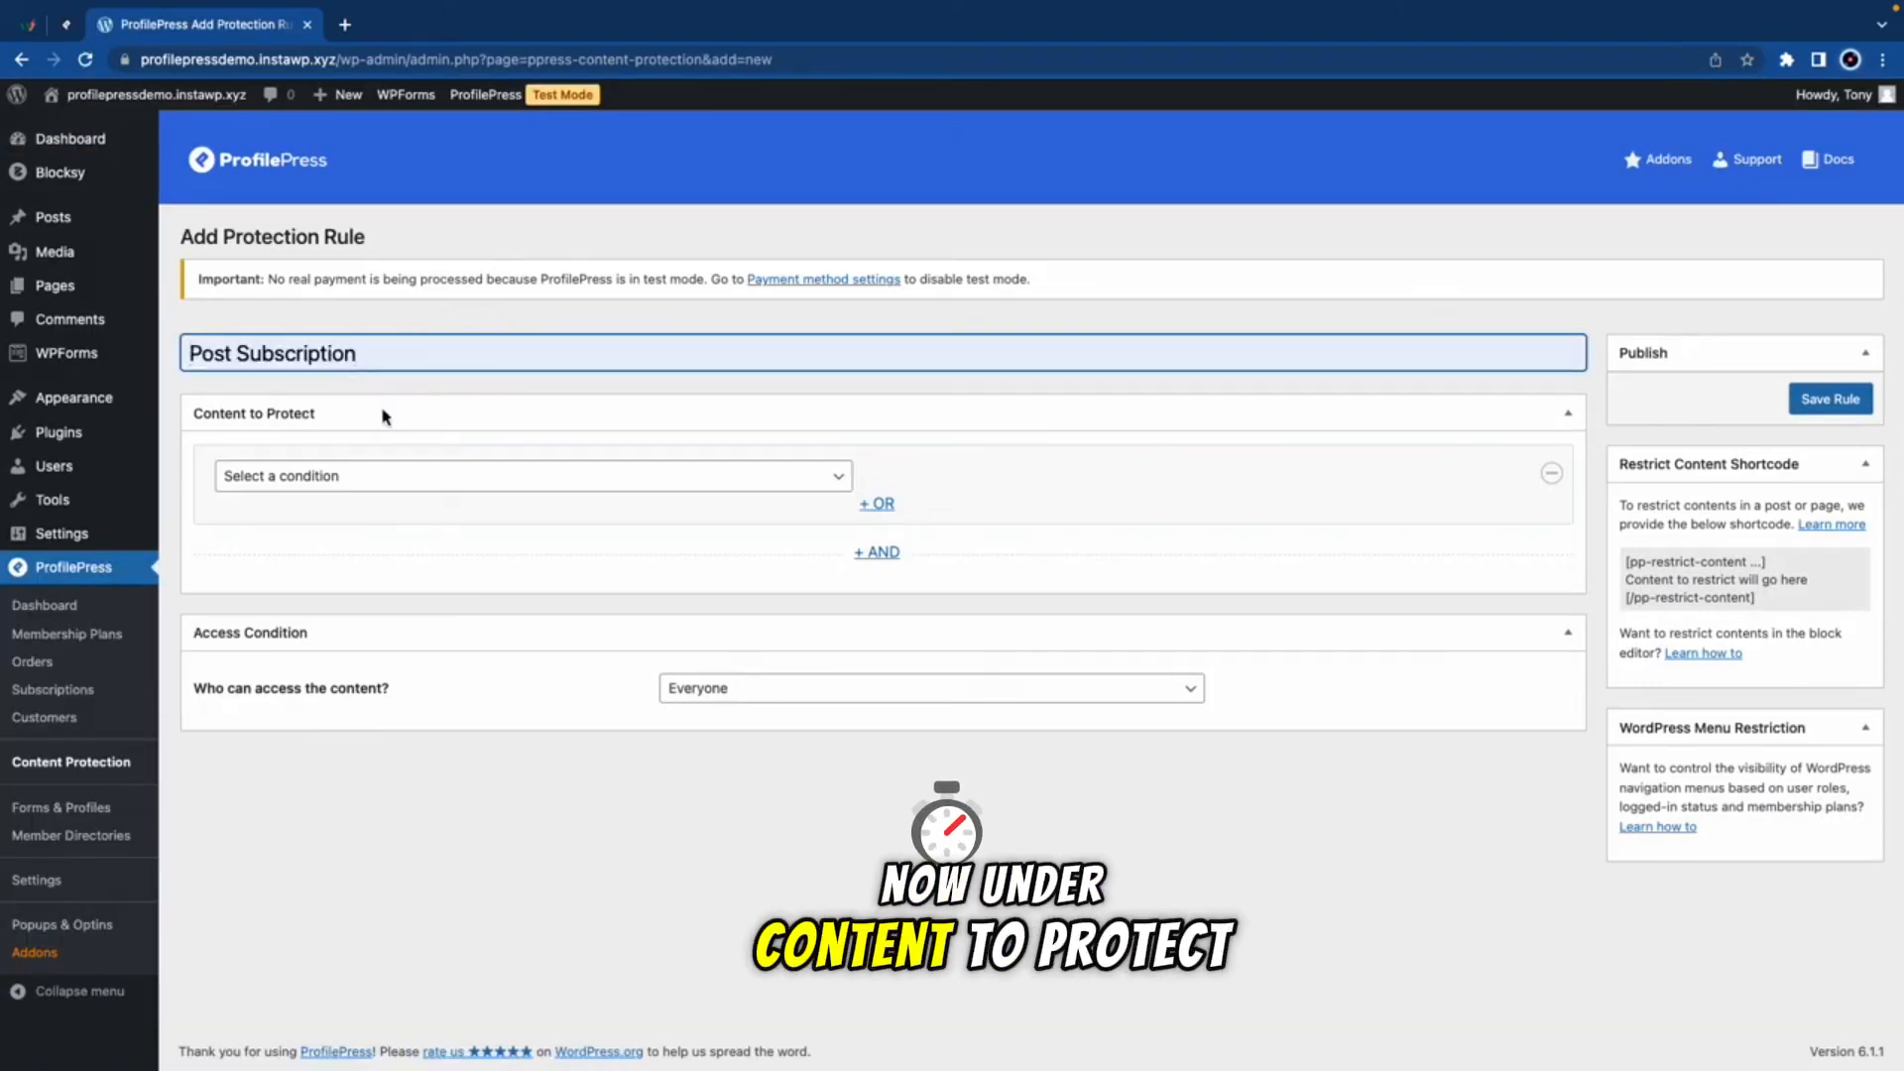
Step: Set the rule to protect the selected posts Massa Vitae Toutor Condimentum Lacinia Quis and Venenatis Urna Cursus Eget Nunc Scelerisque
click(390, 476)
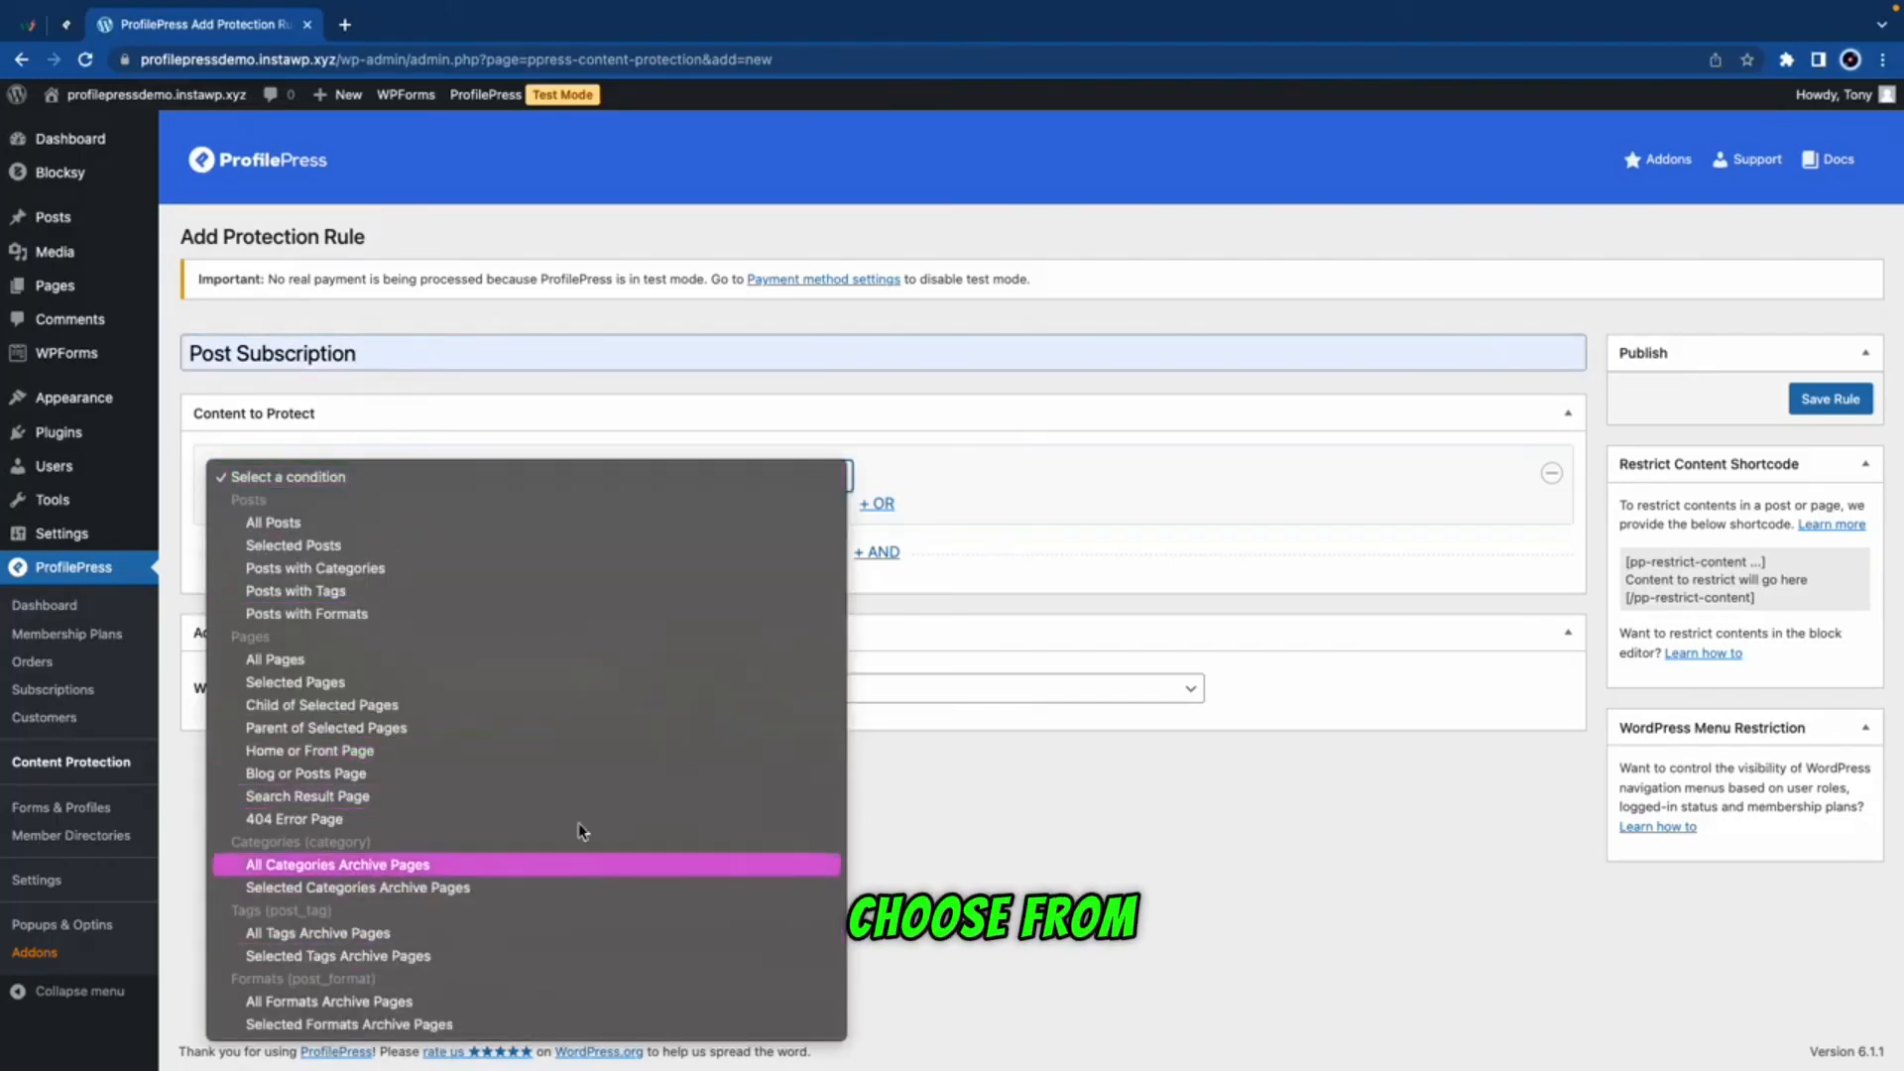
click(423, 548)
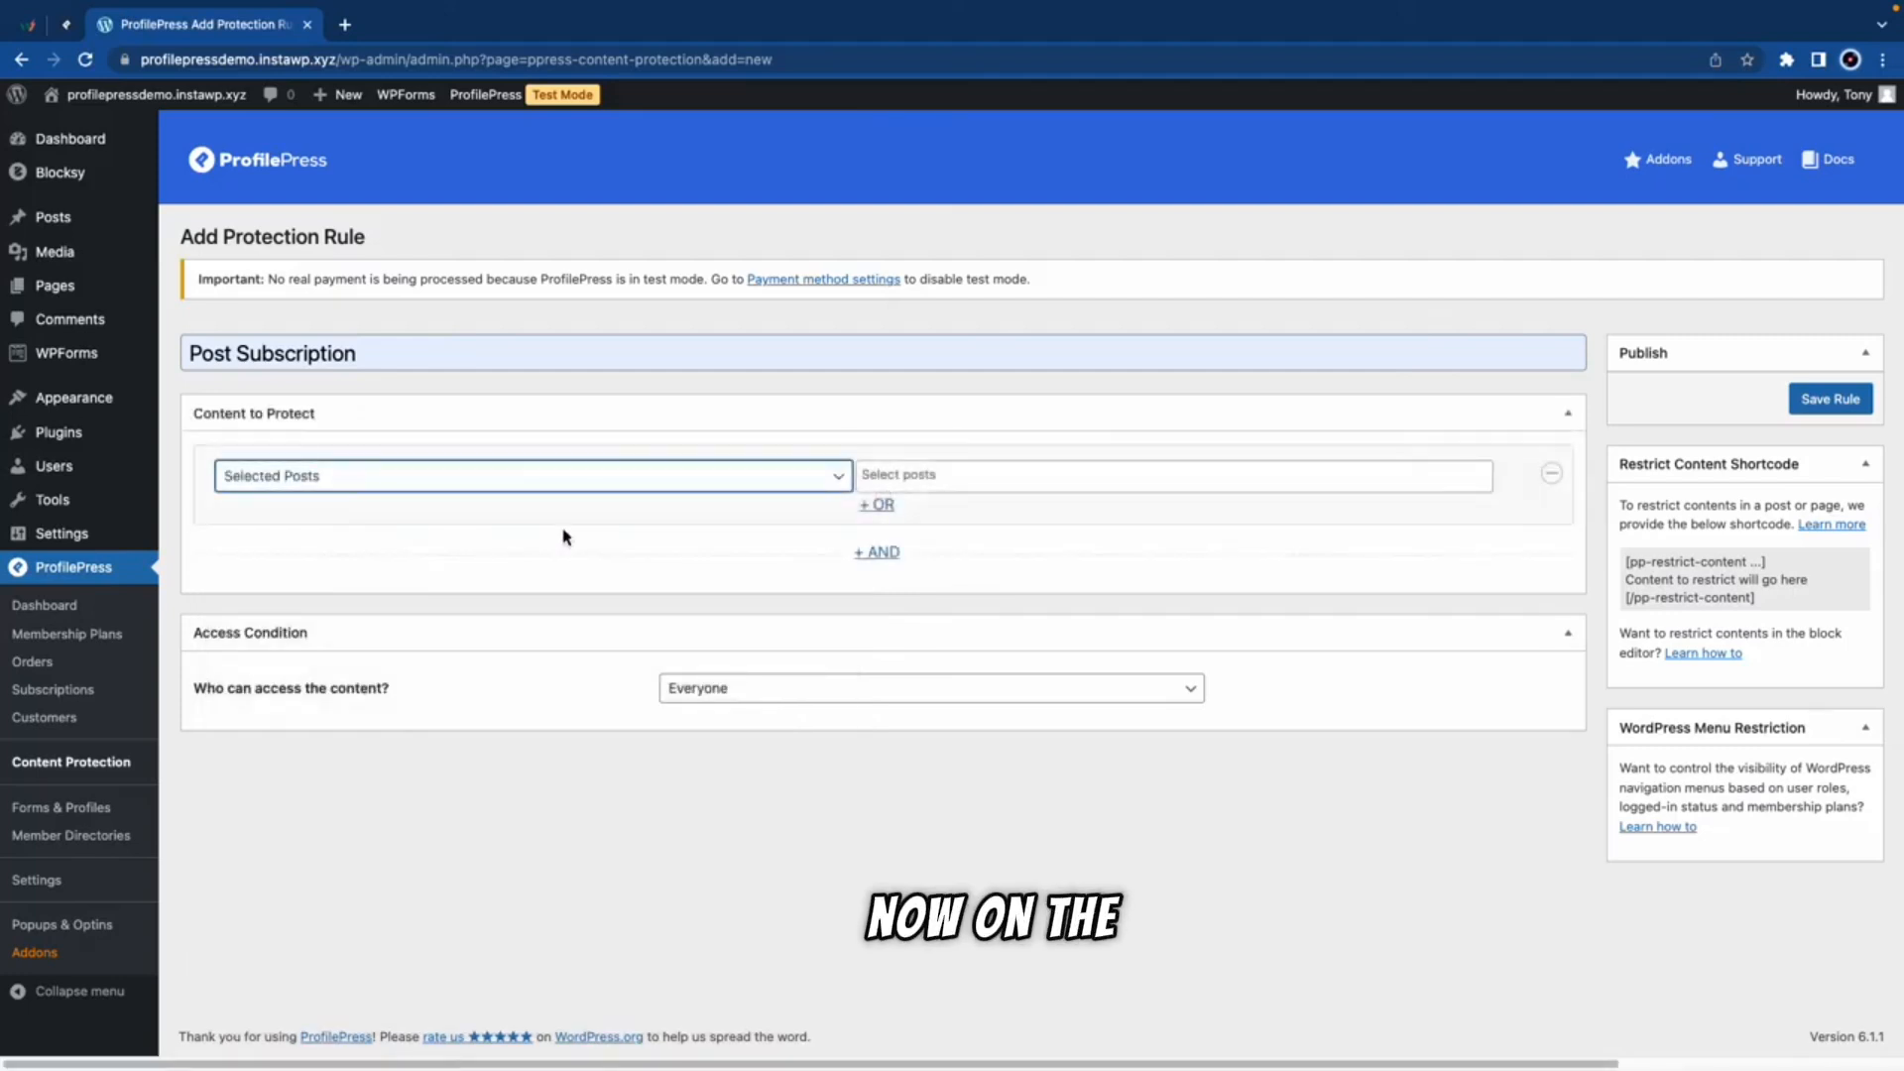
click(910, 478)
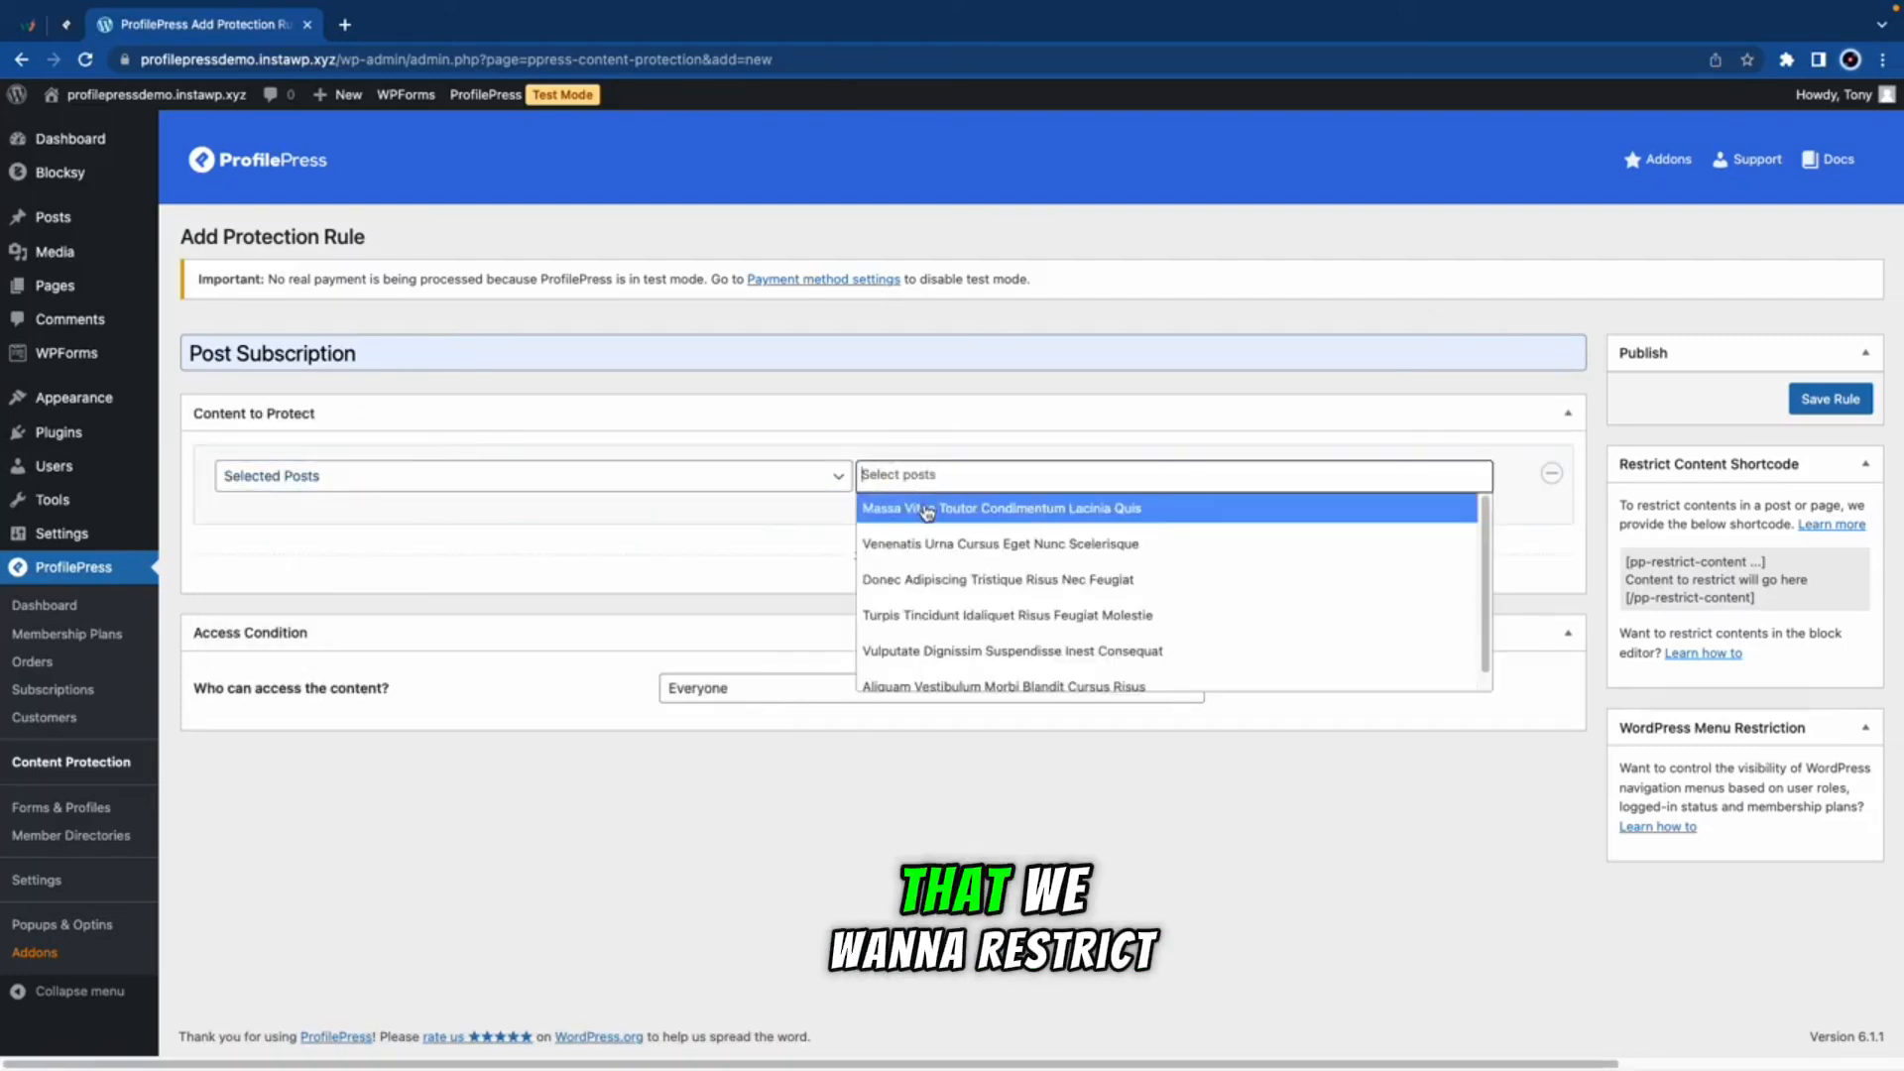
click(927, 509)
click(1235, 477)
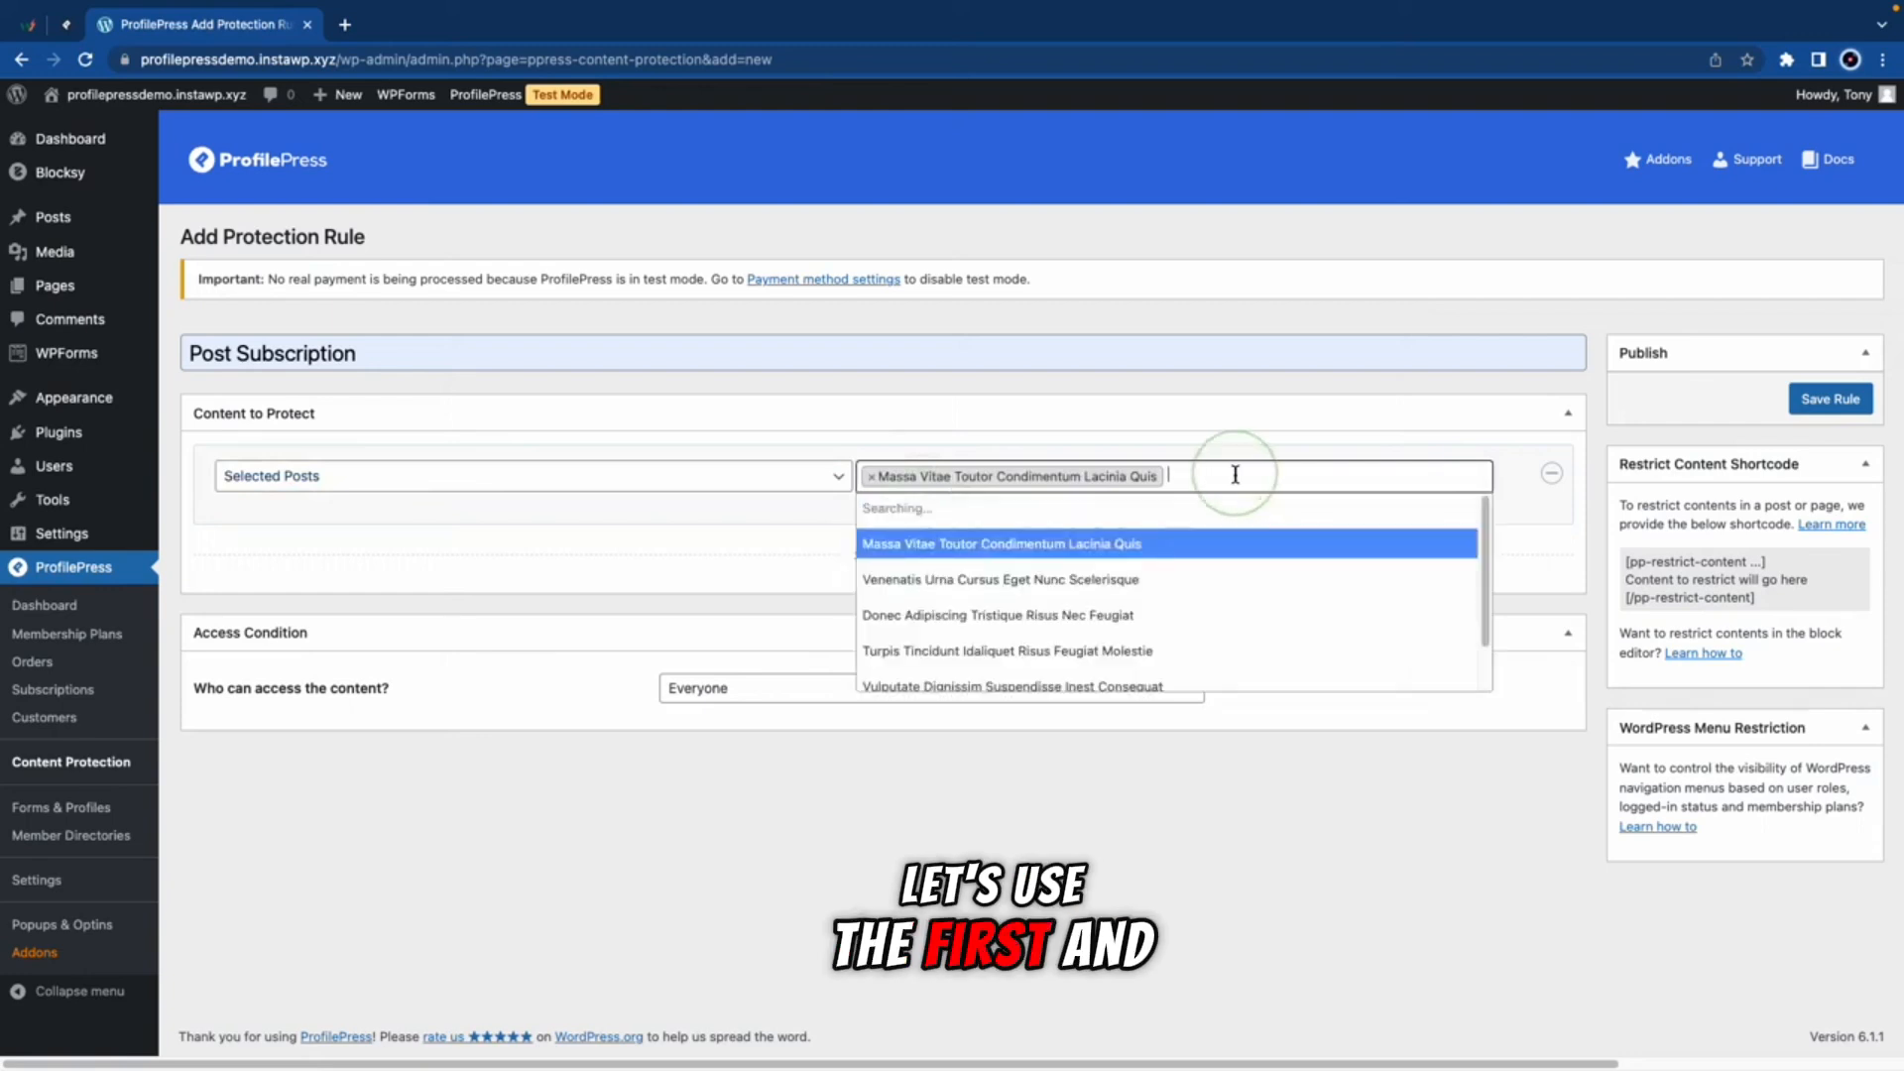
click(1126, 546)
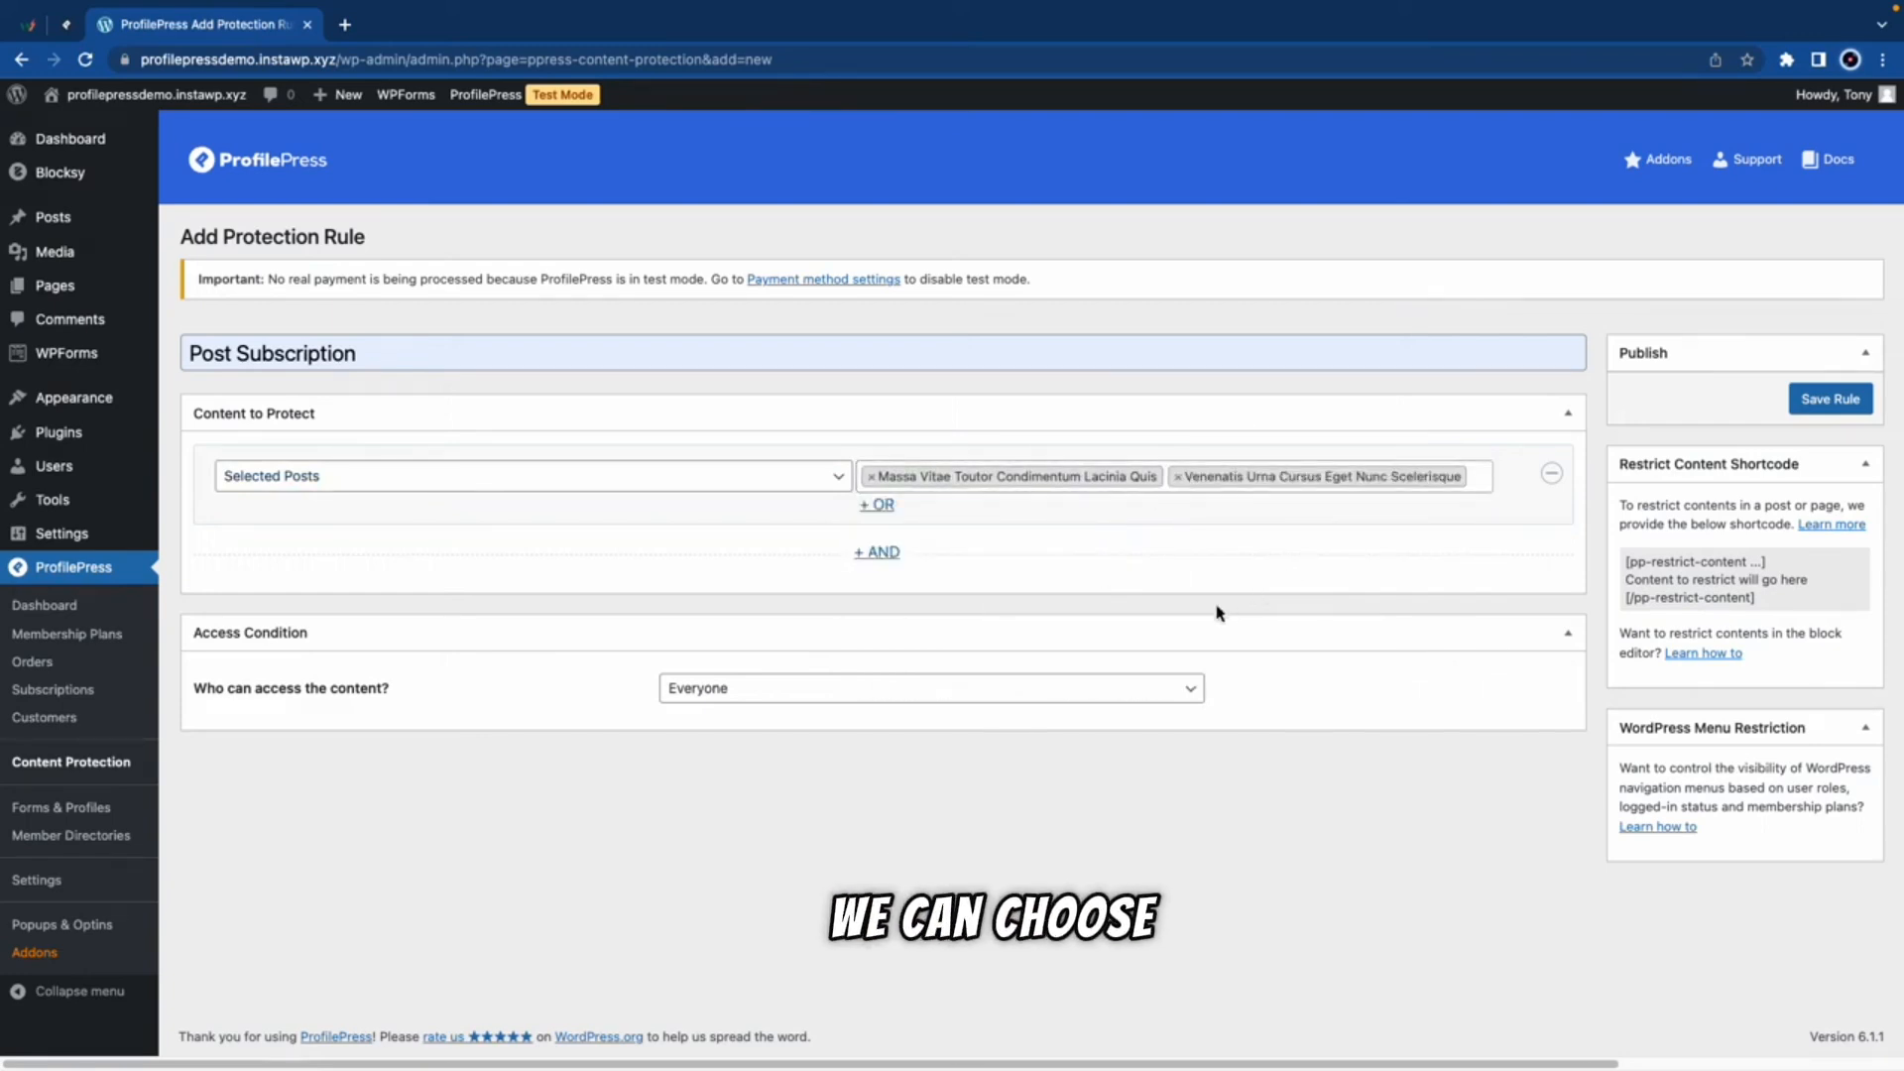
Step: Limit access to the protected posts to logged in users on the Premium membership plan
click(1041, 699)
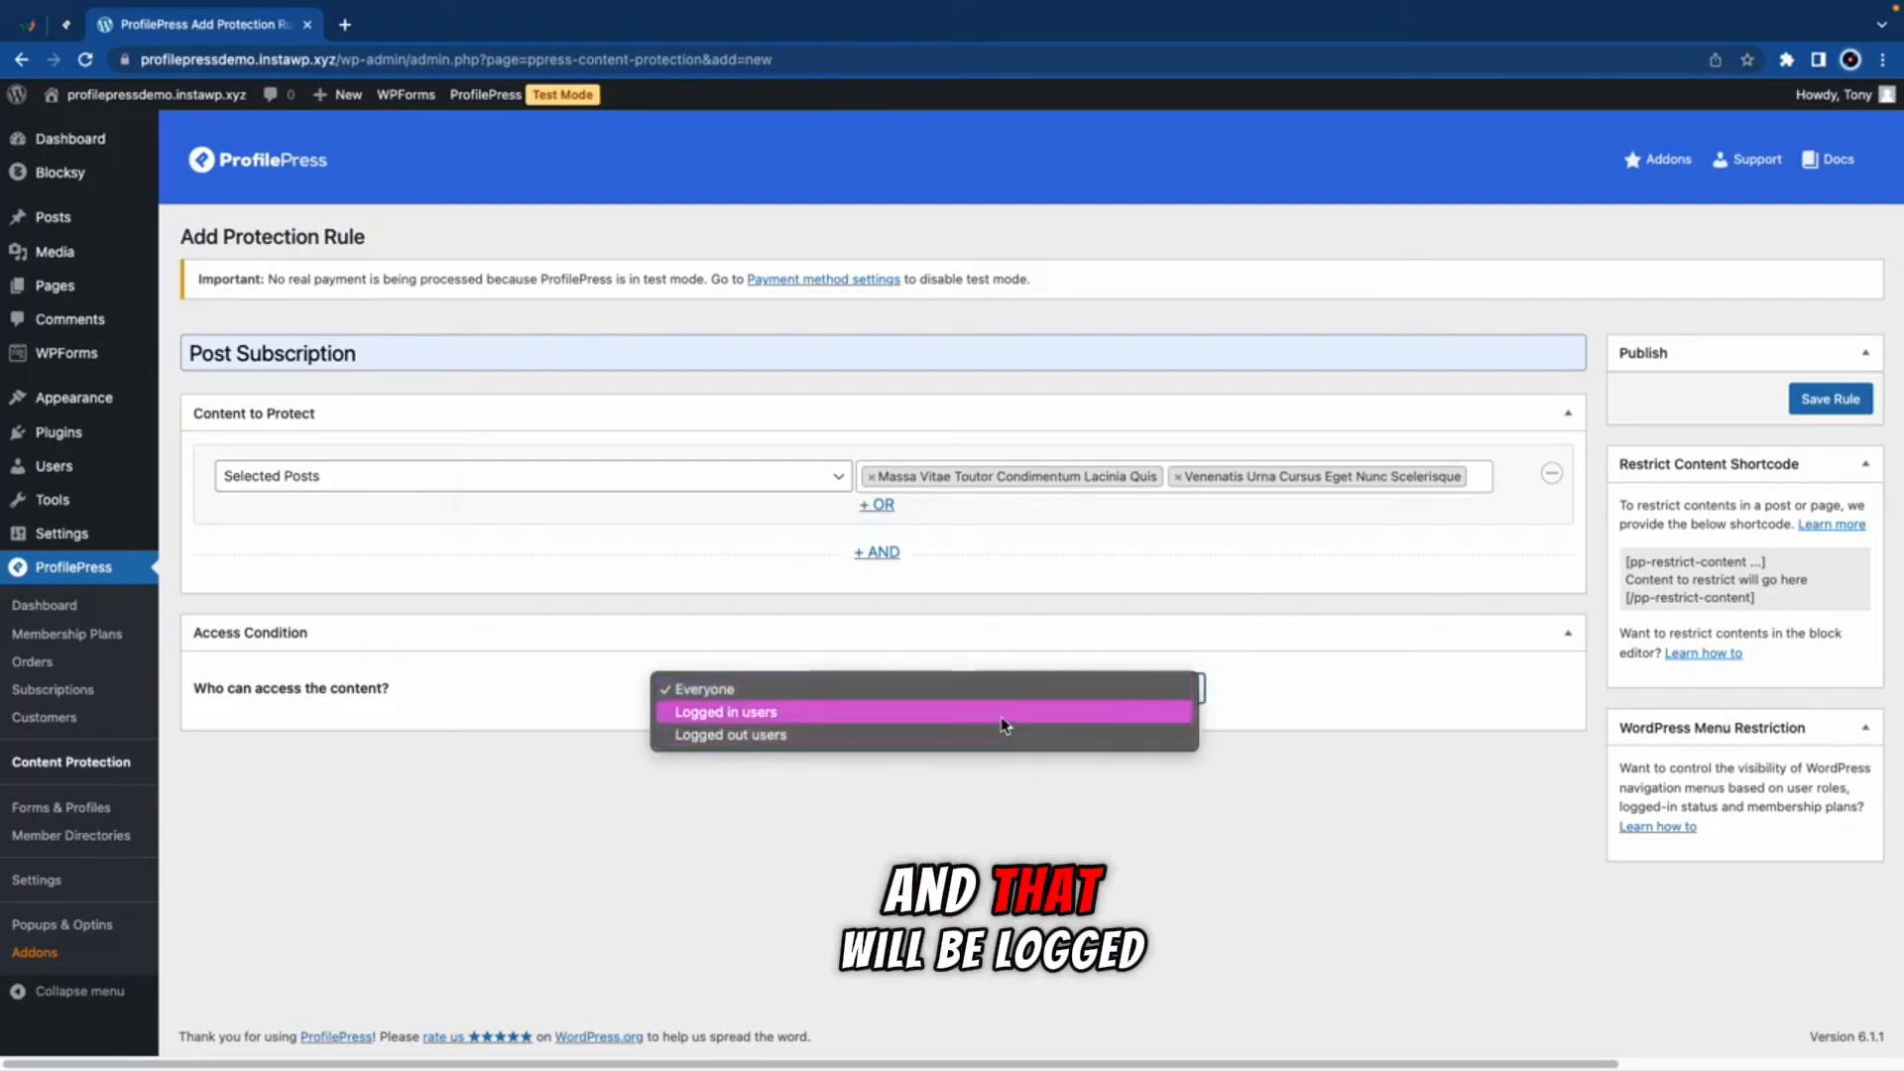
click(1002, 723)
scroll(763, 740, down, 2)
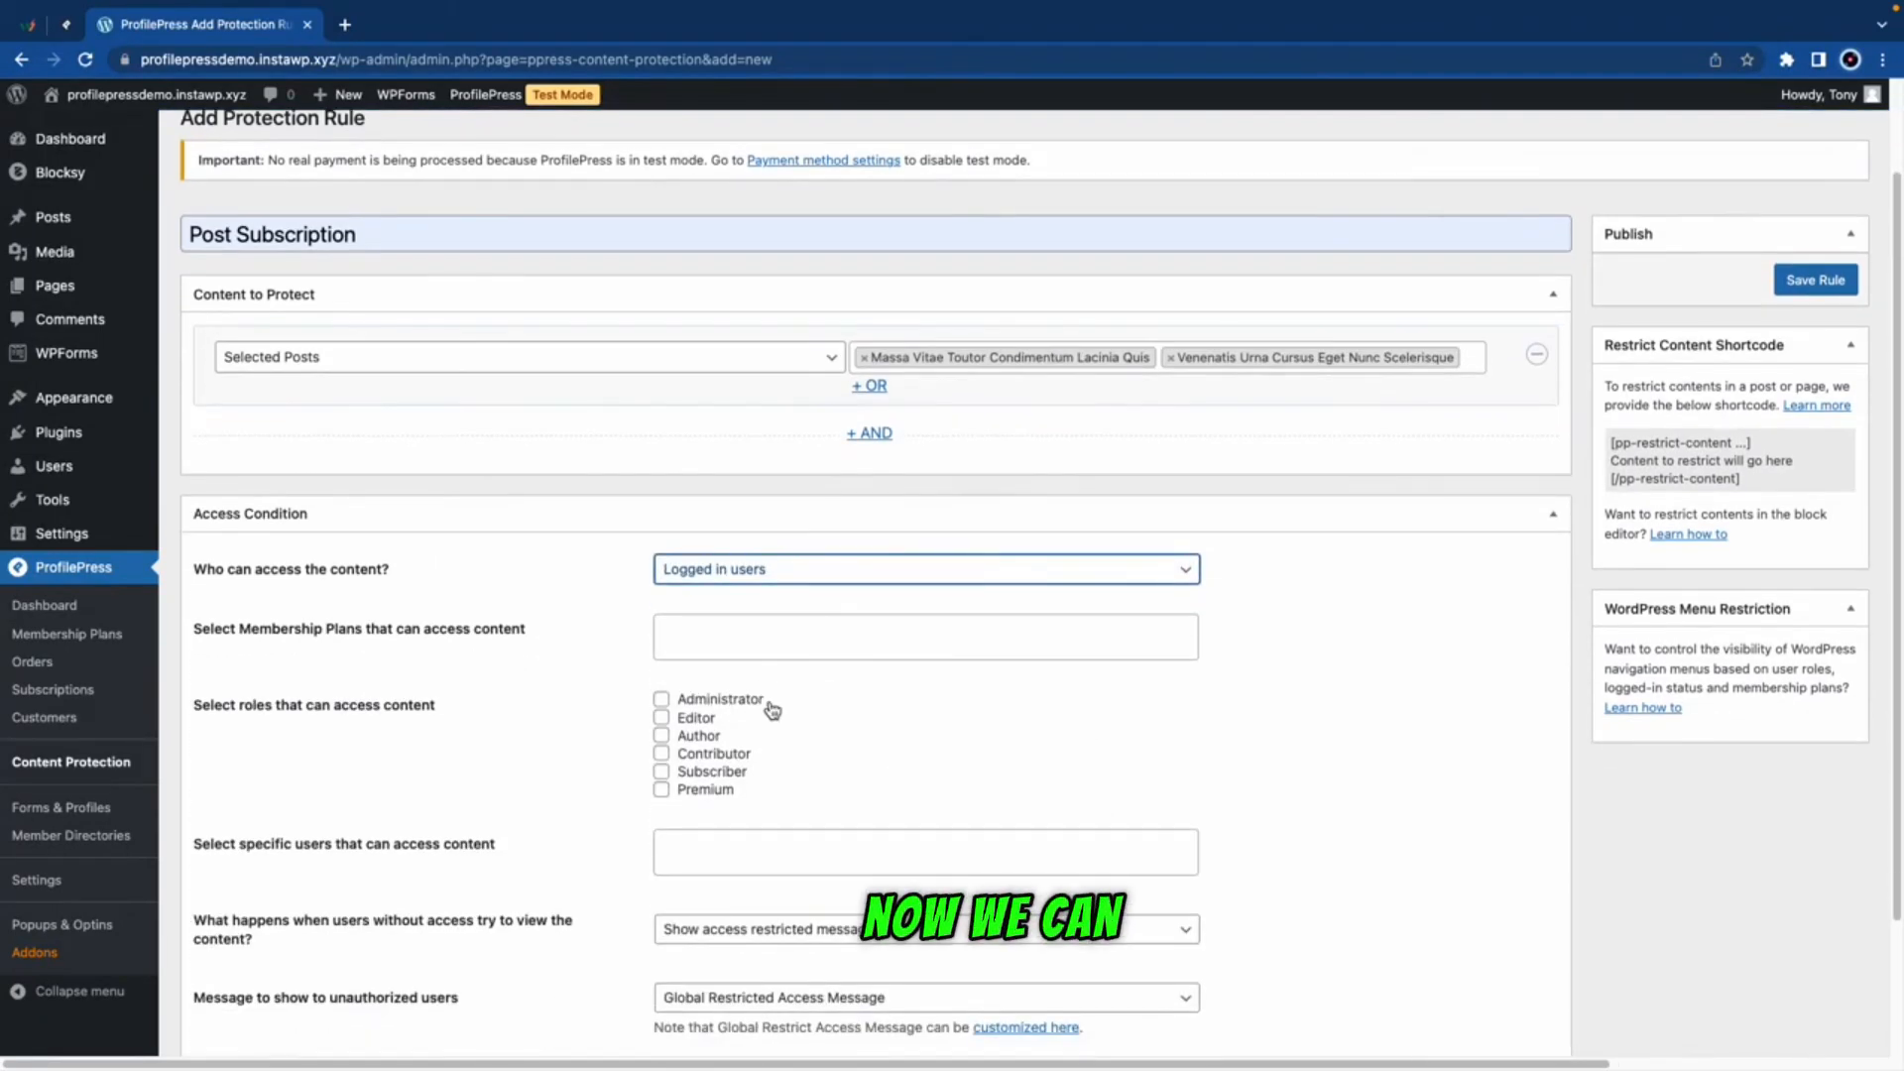
click(769, 649)
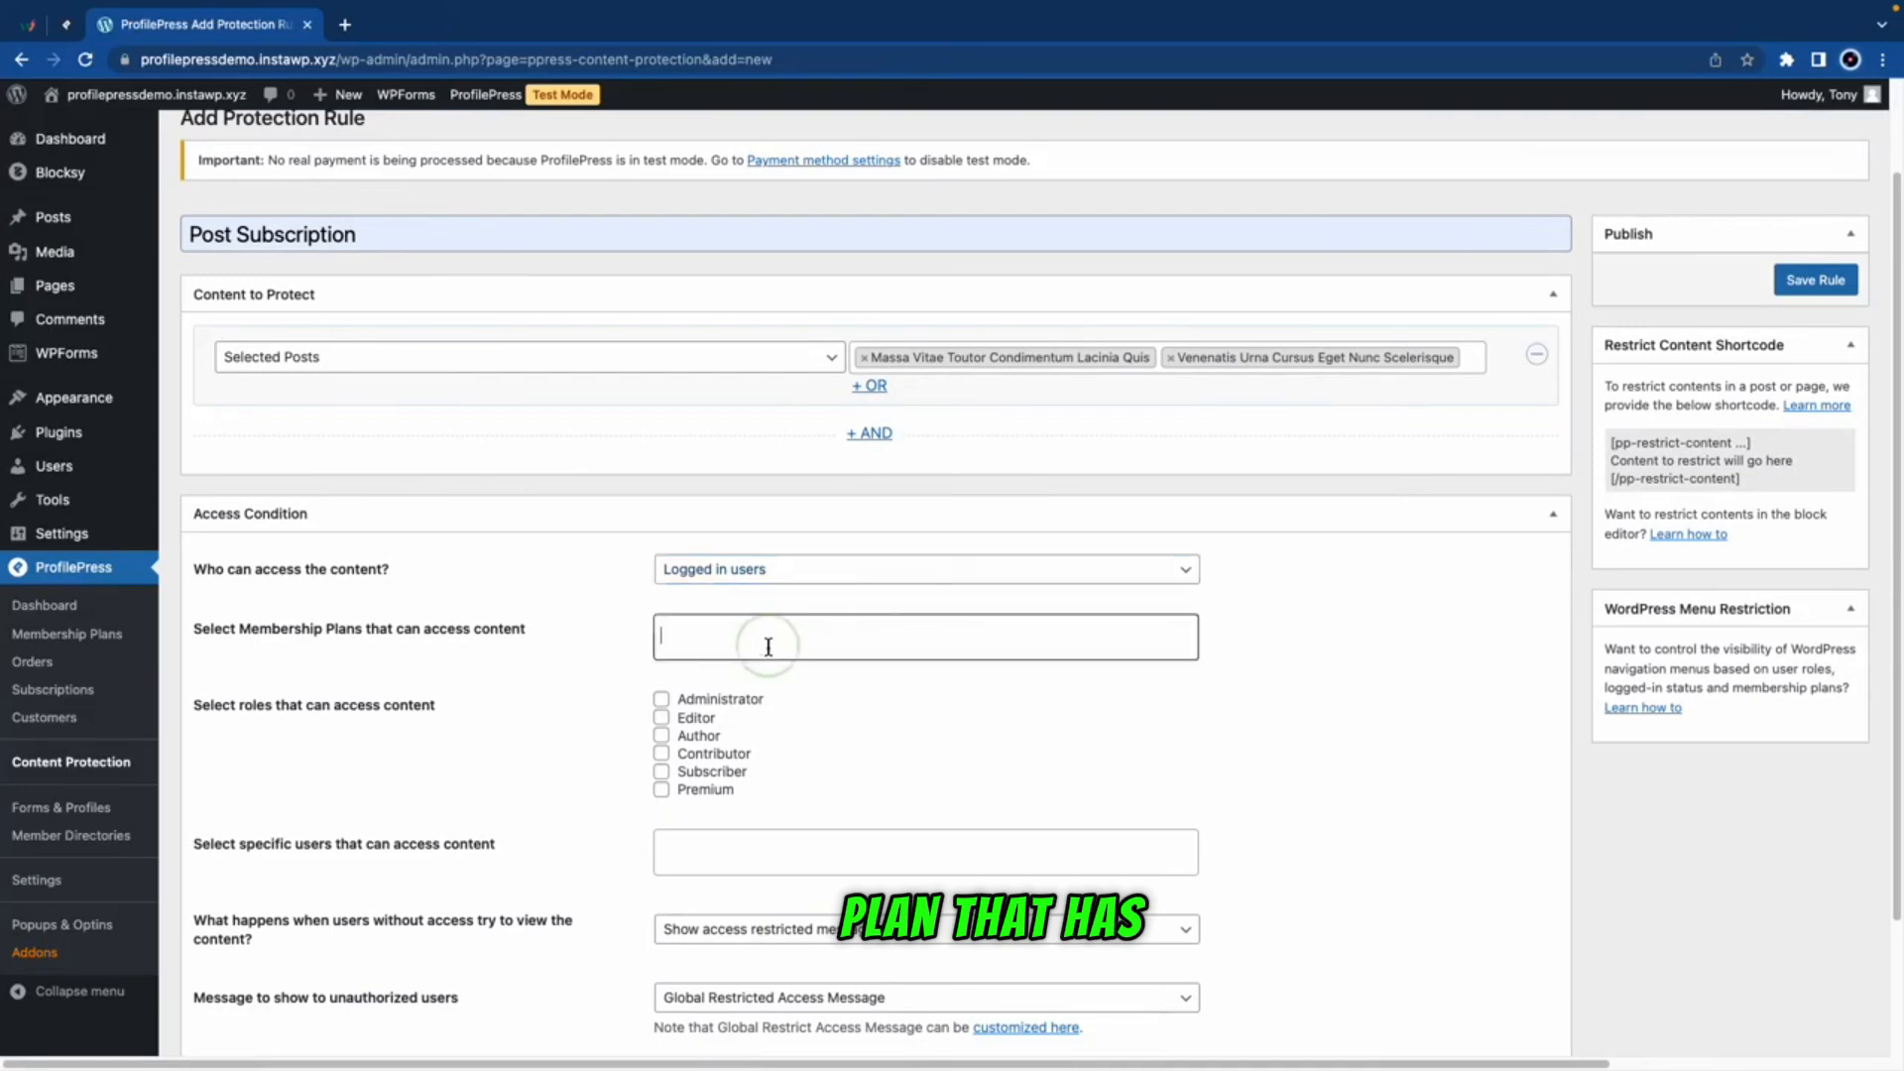
click(753, 678)
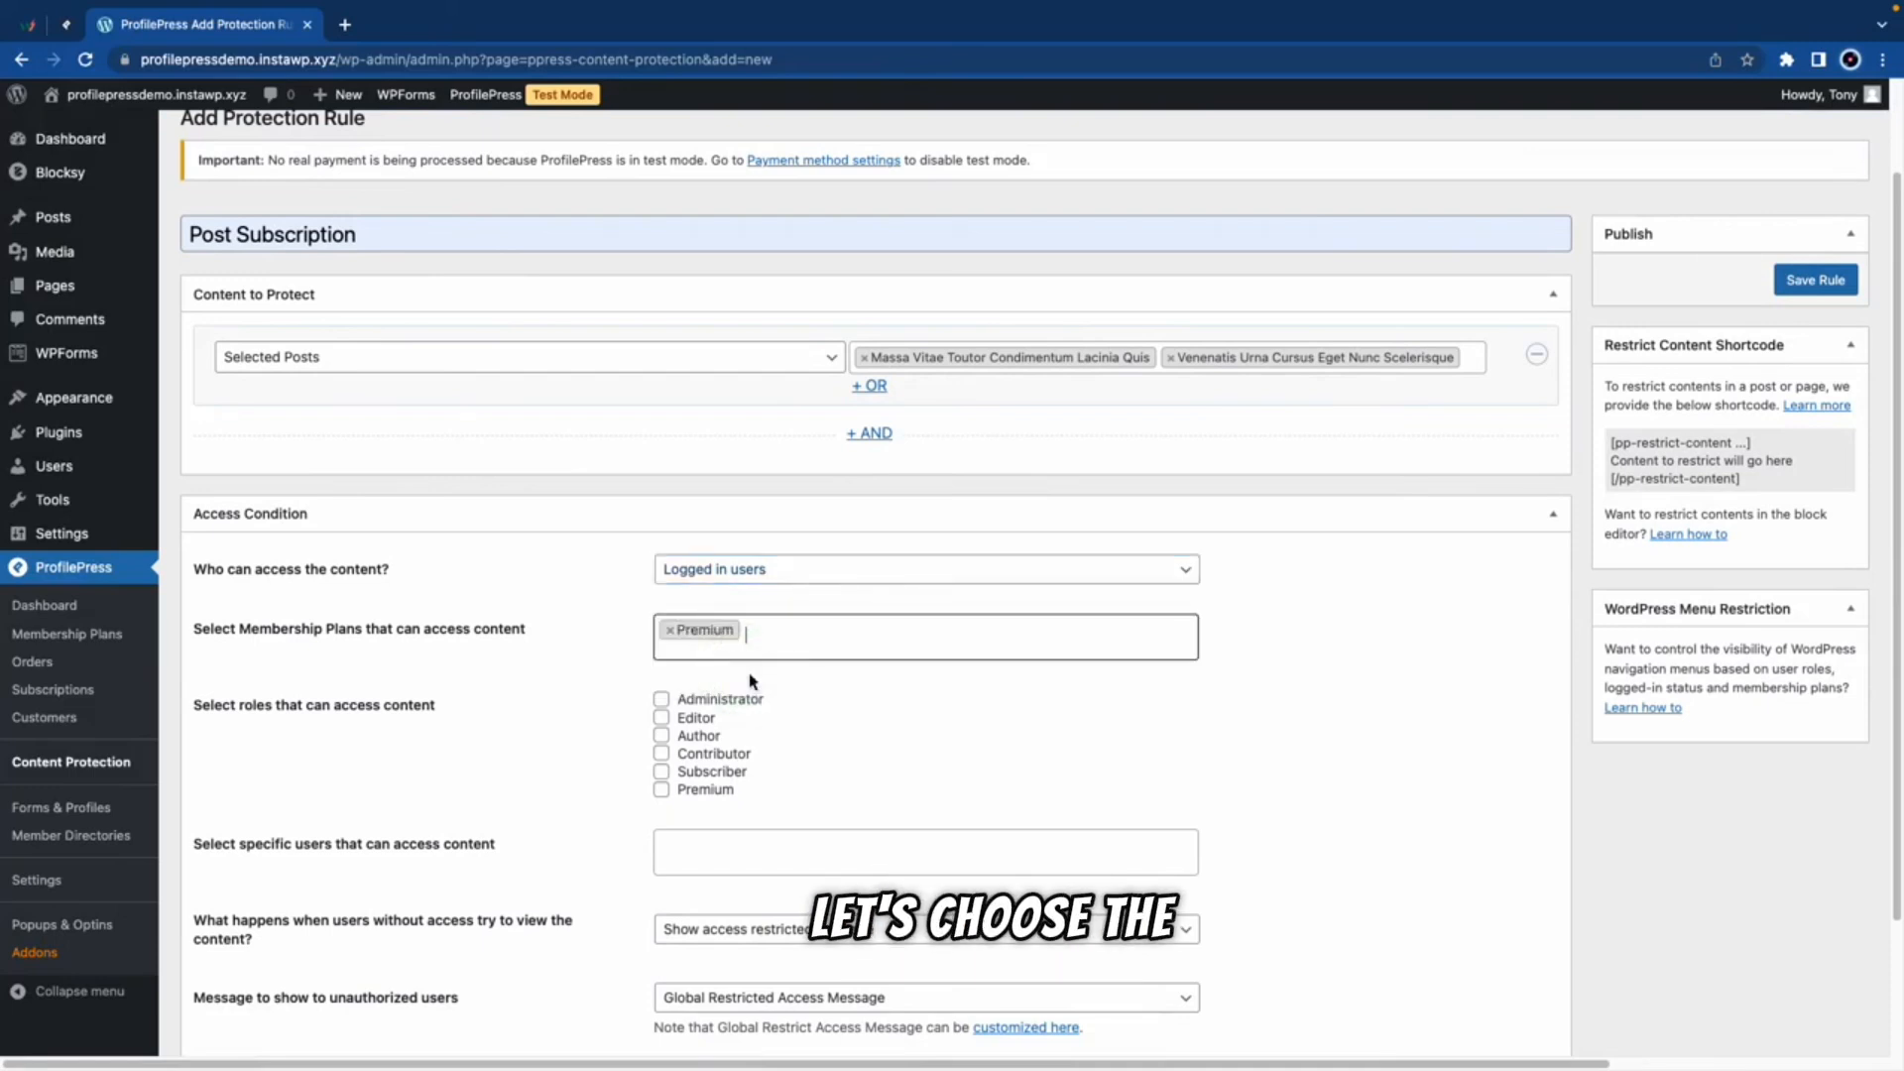
Step: Allow the Premium, Editor and Administrator roles to access the protected content
click(662, 789)
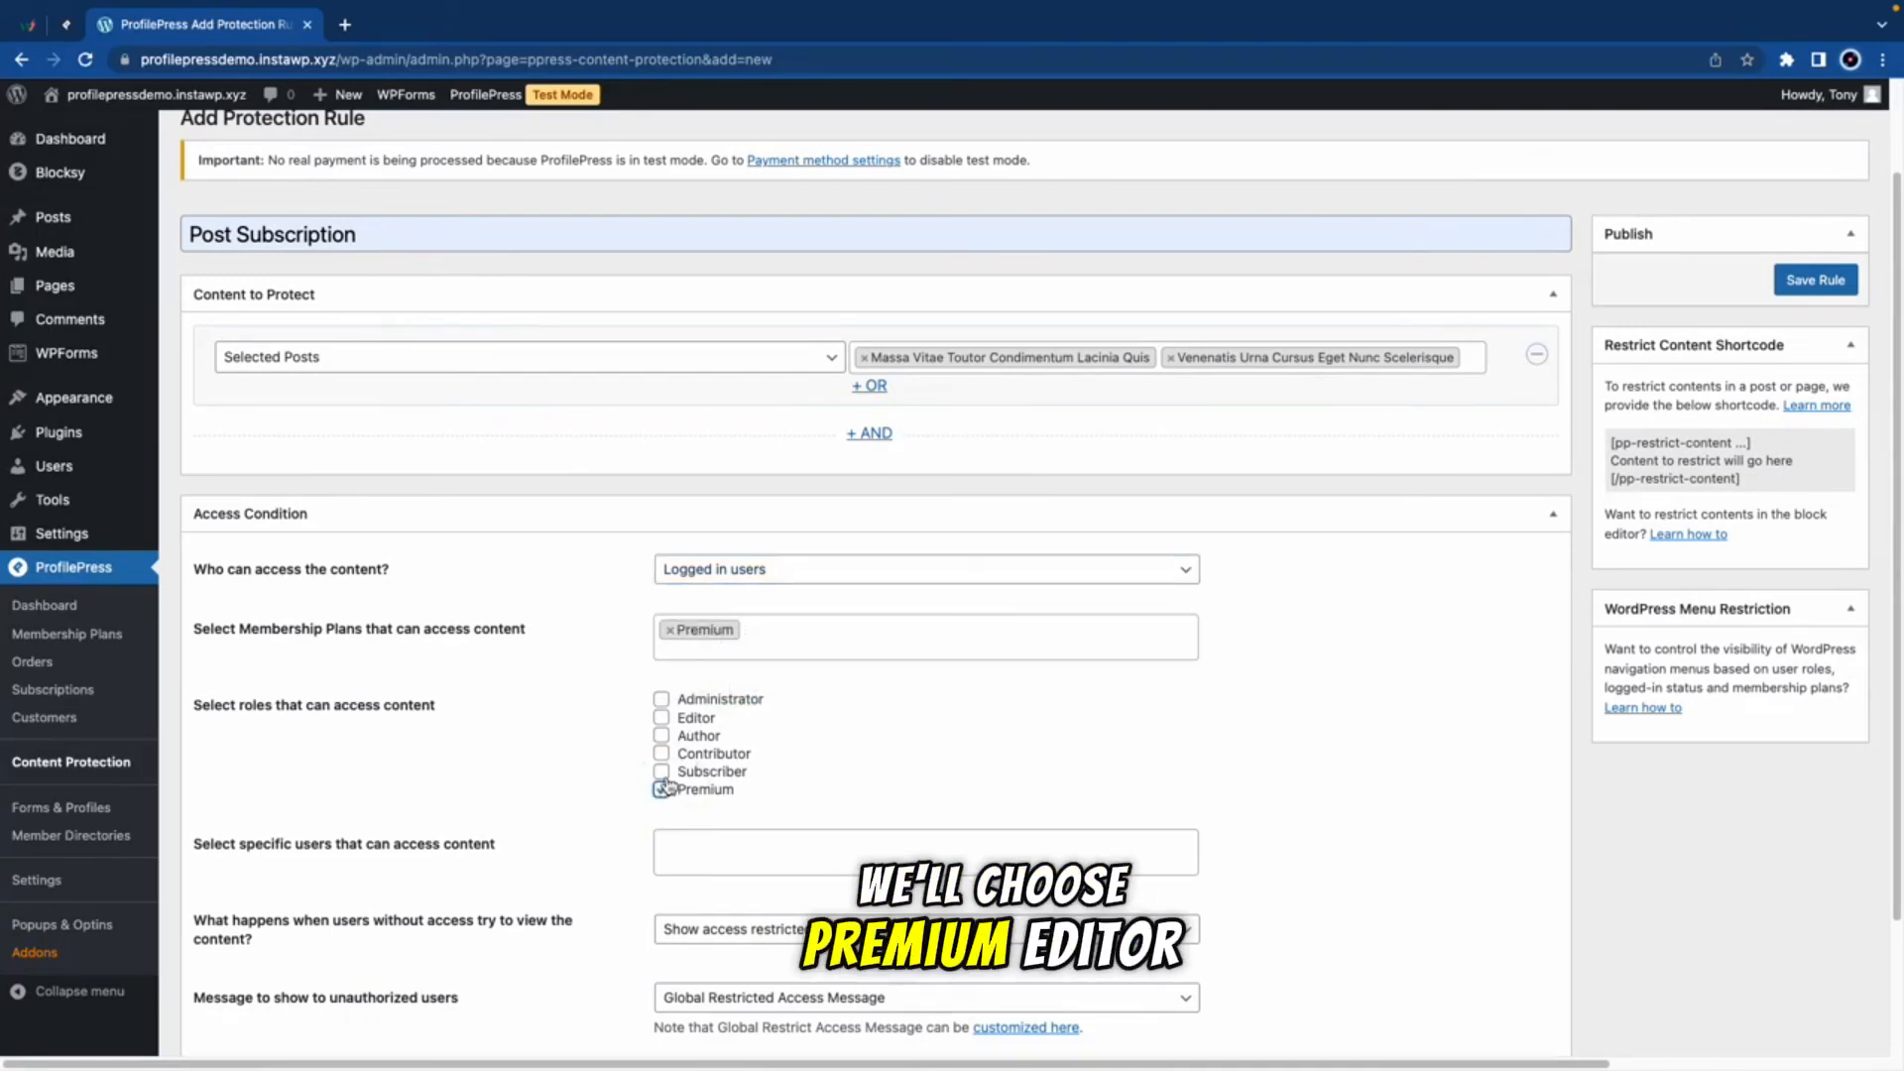
click(662, 717)
click(662, 699)
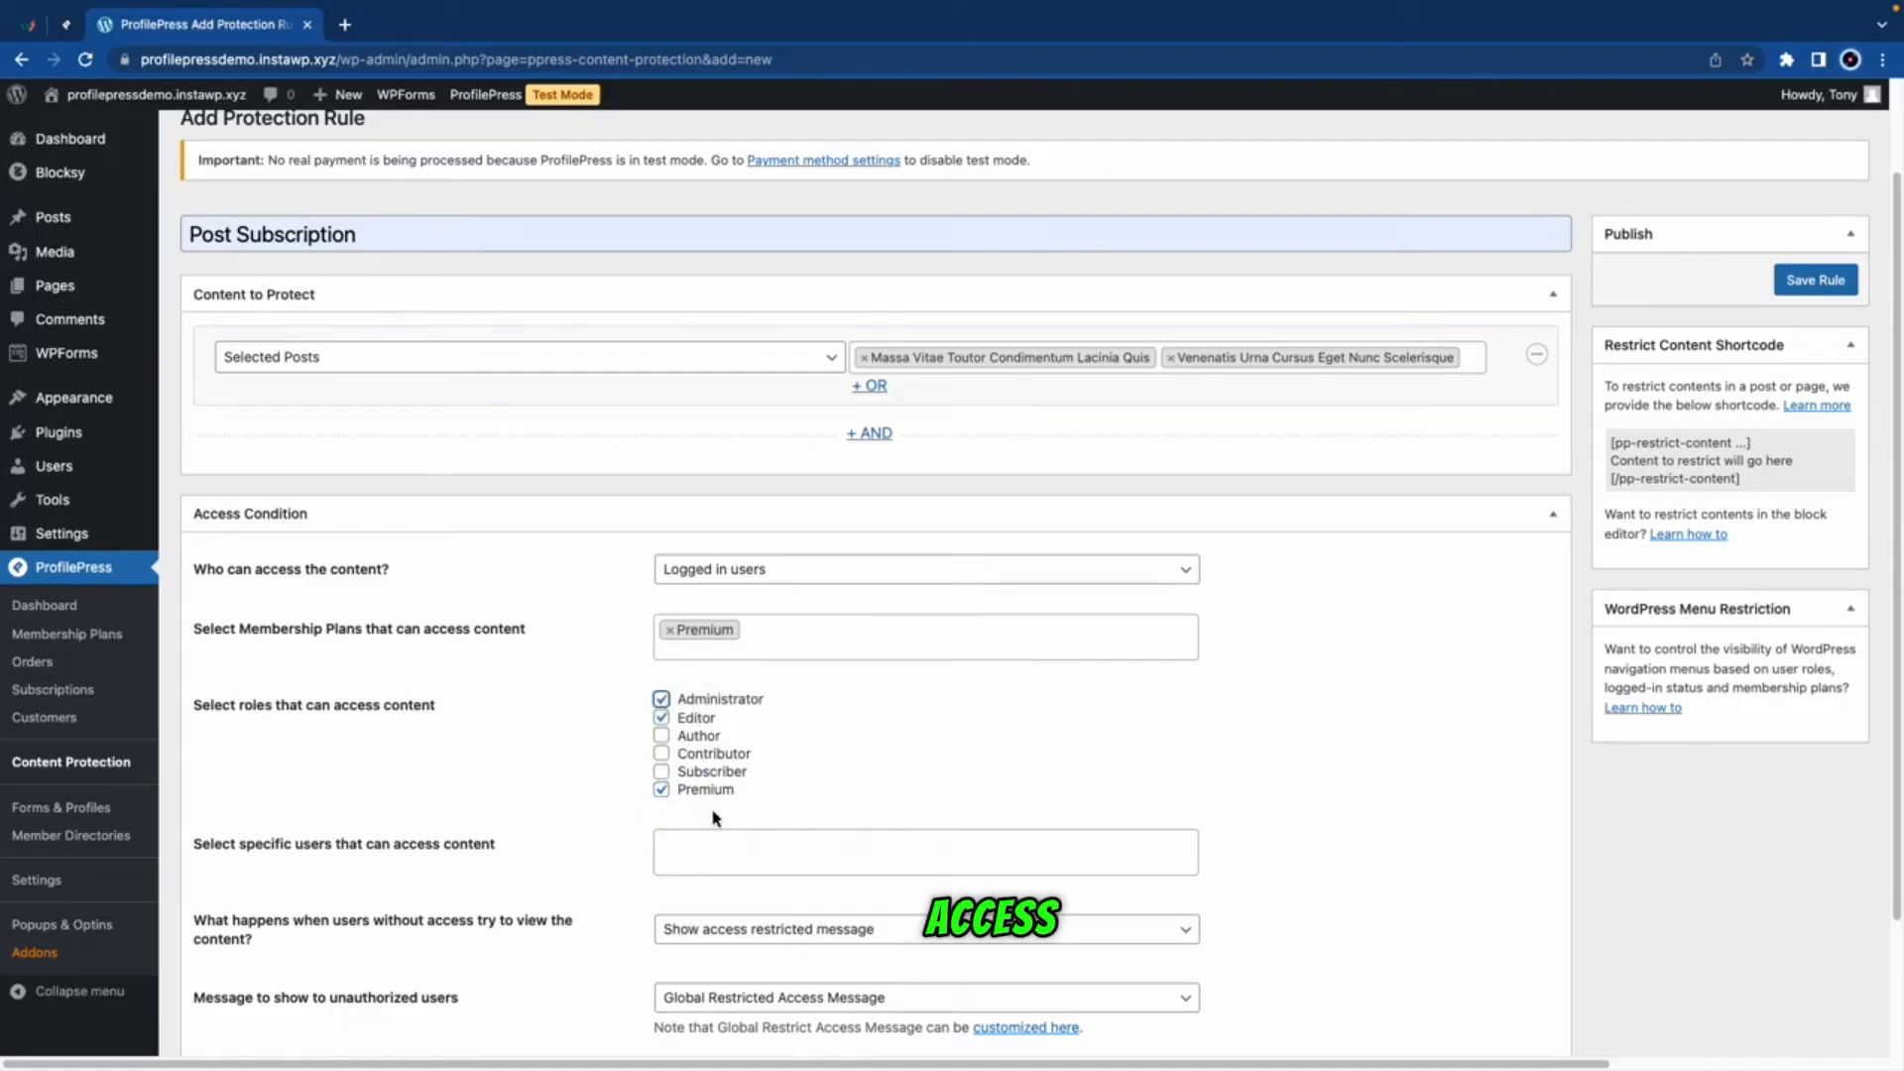
click(704, 850)
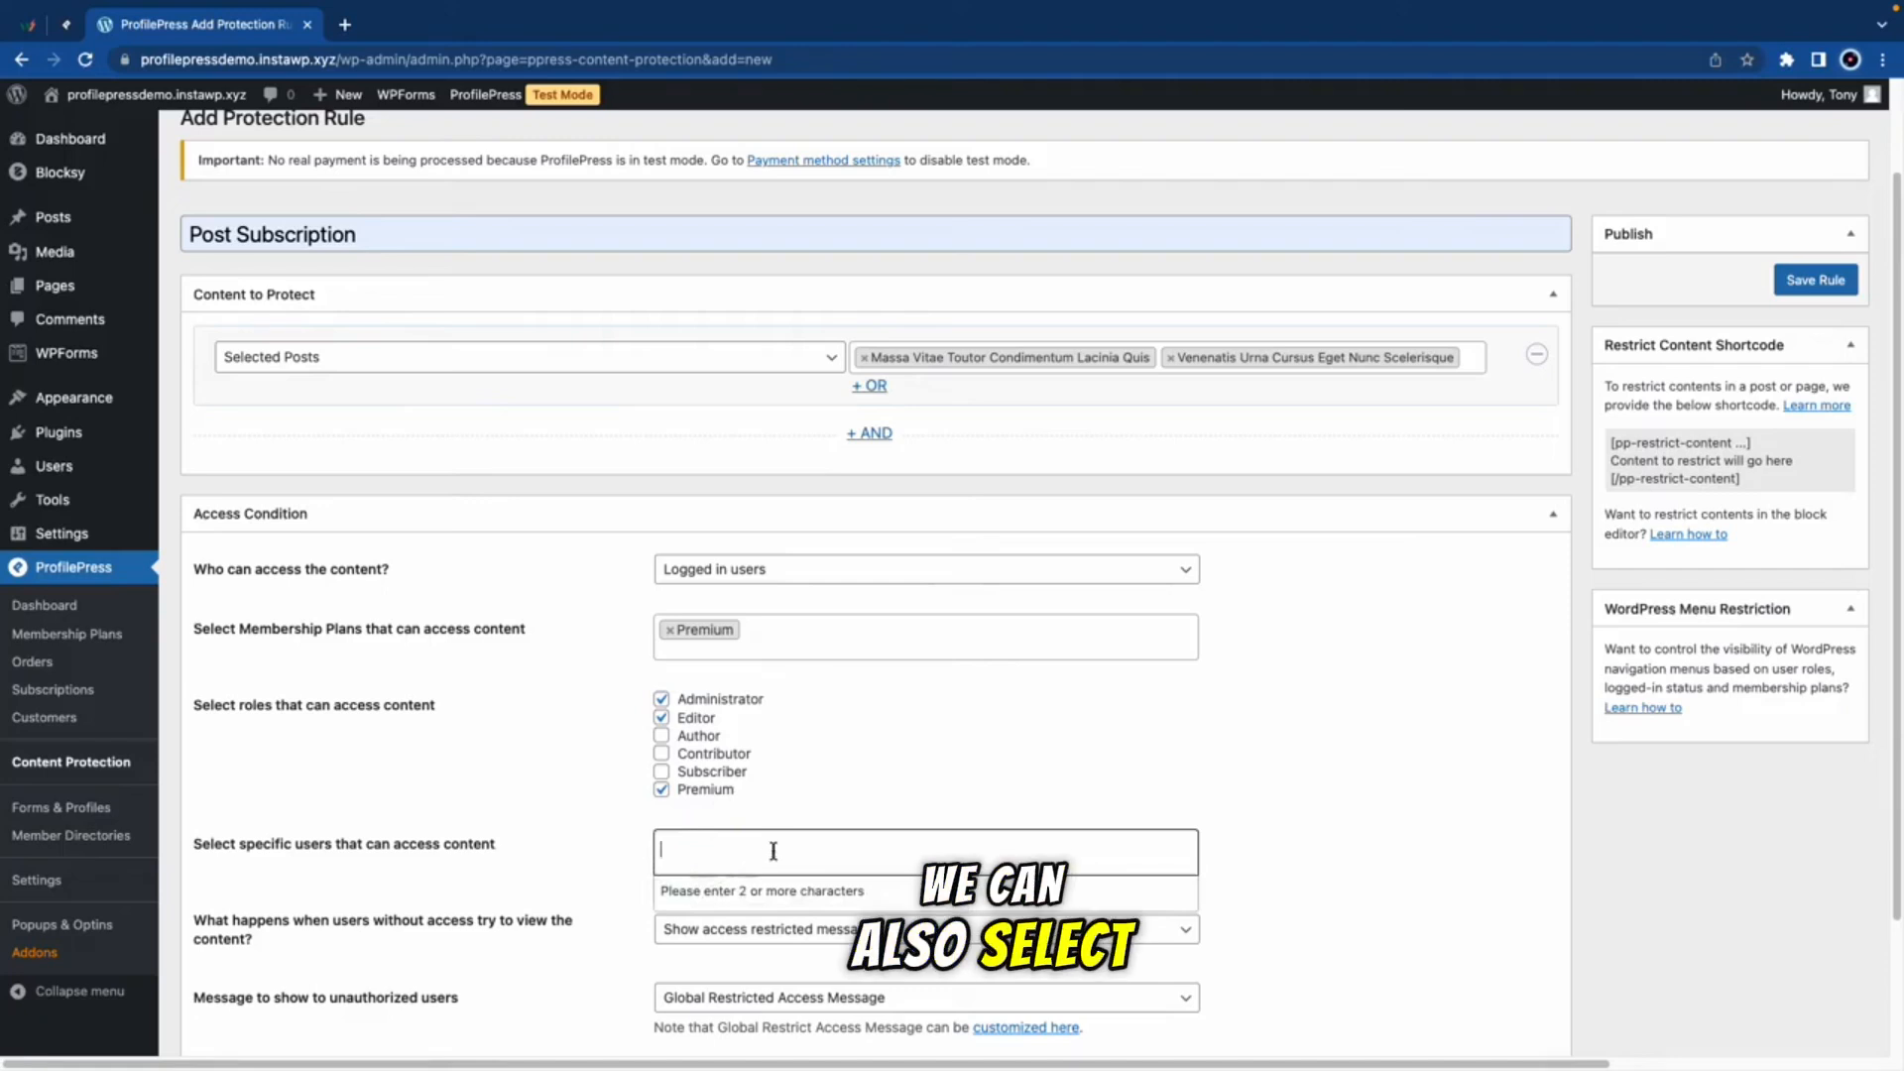
Step: Show unauthorized users an access restricted message with the custom text "Subscribe to access this content."
scroll(774, 851, down, 2)
click(700, 813)
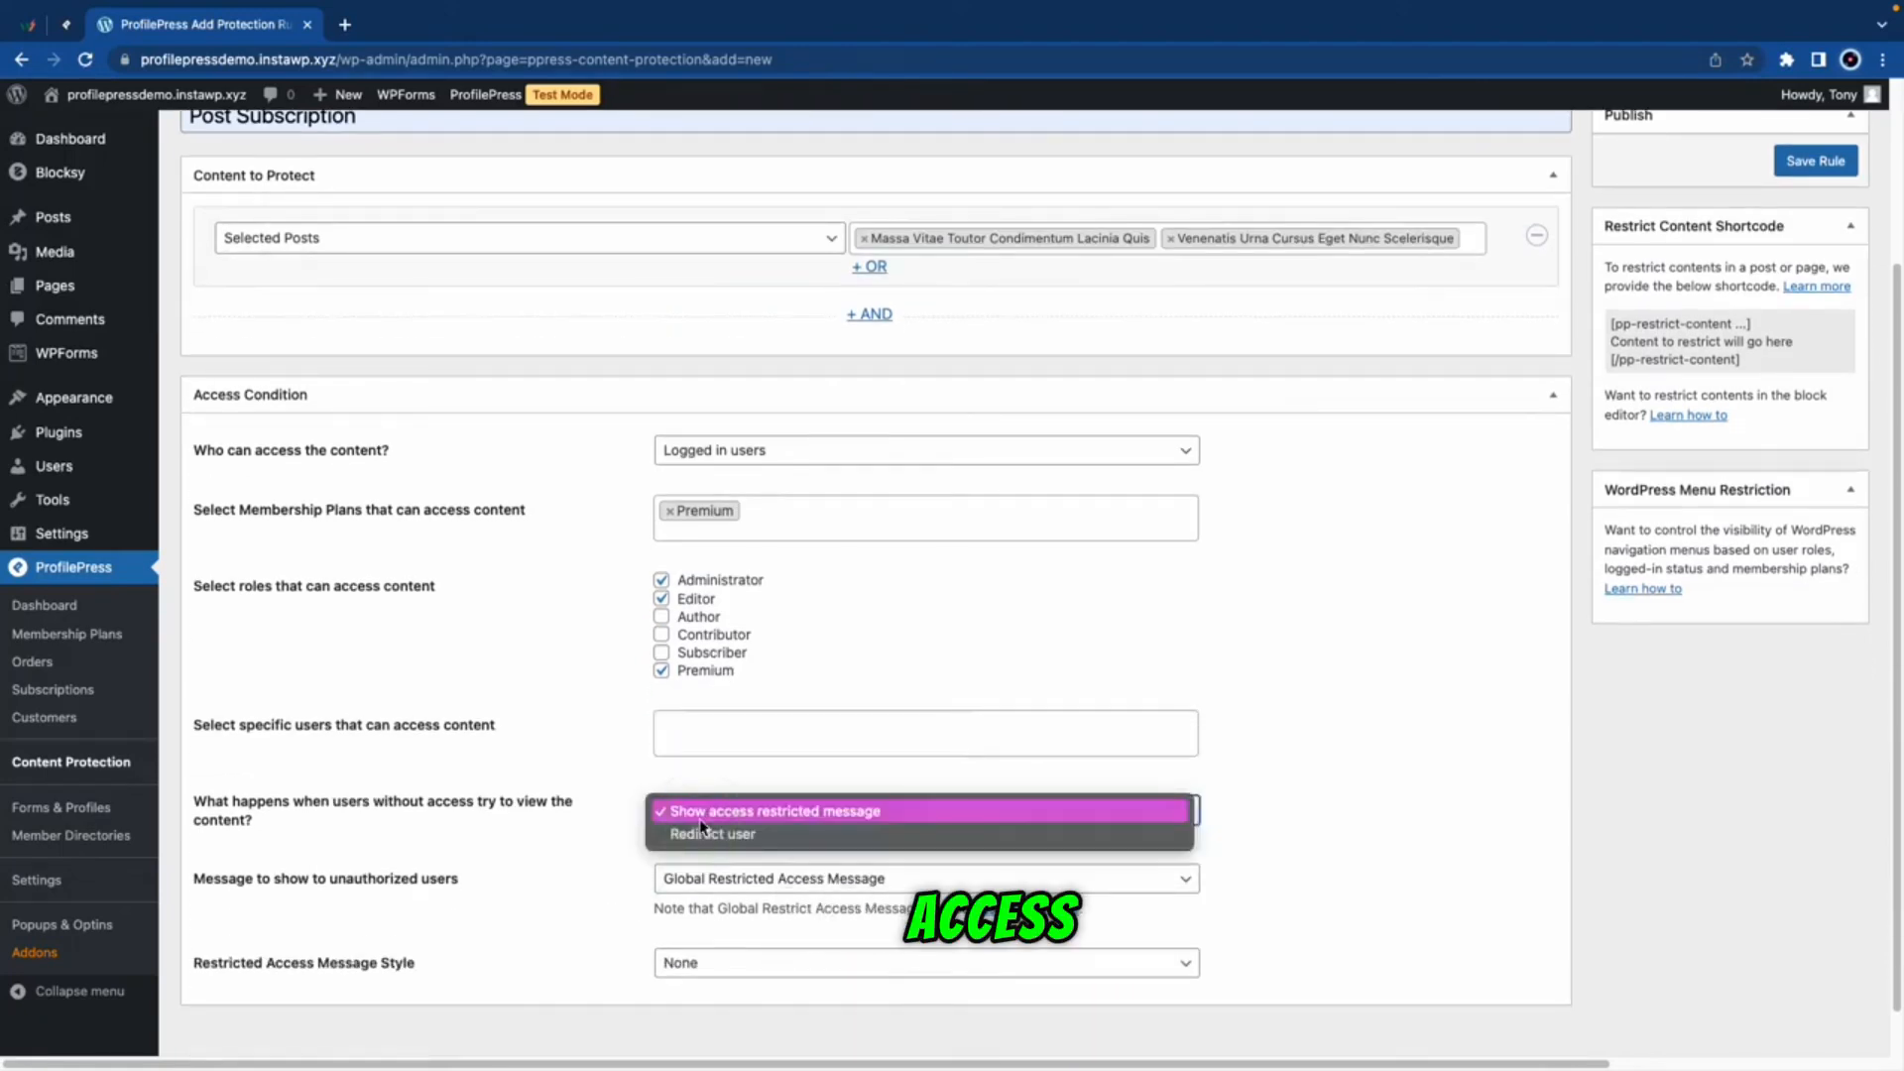
click(700, 880)
click(700, 881)
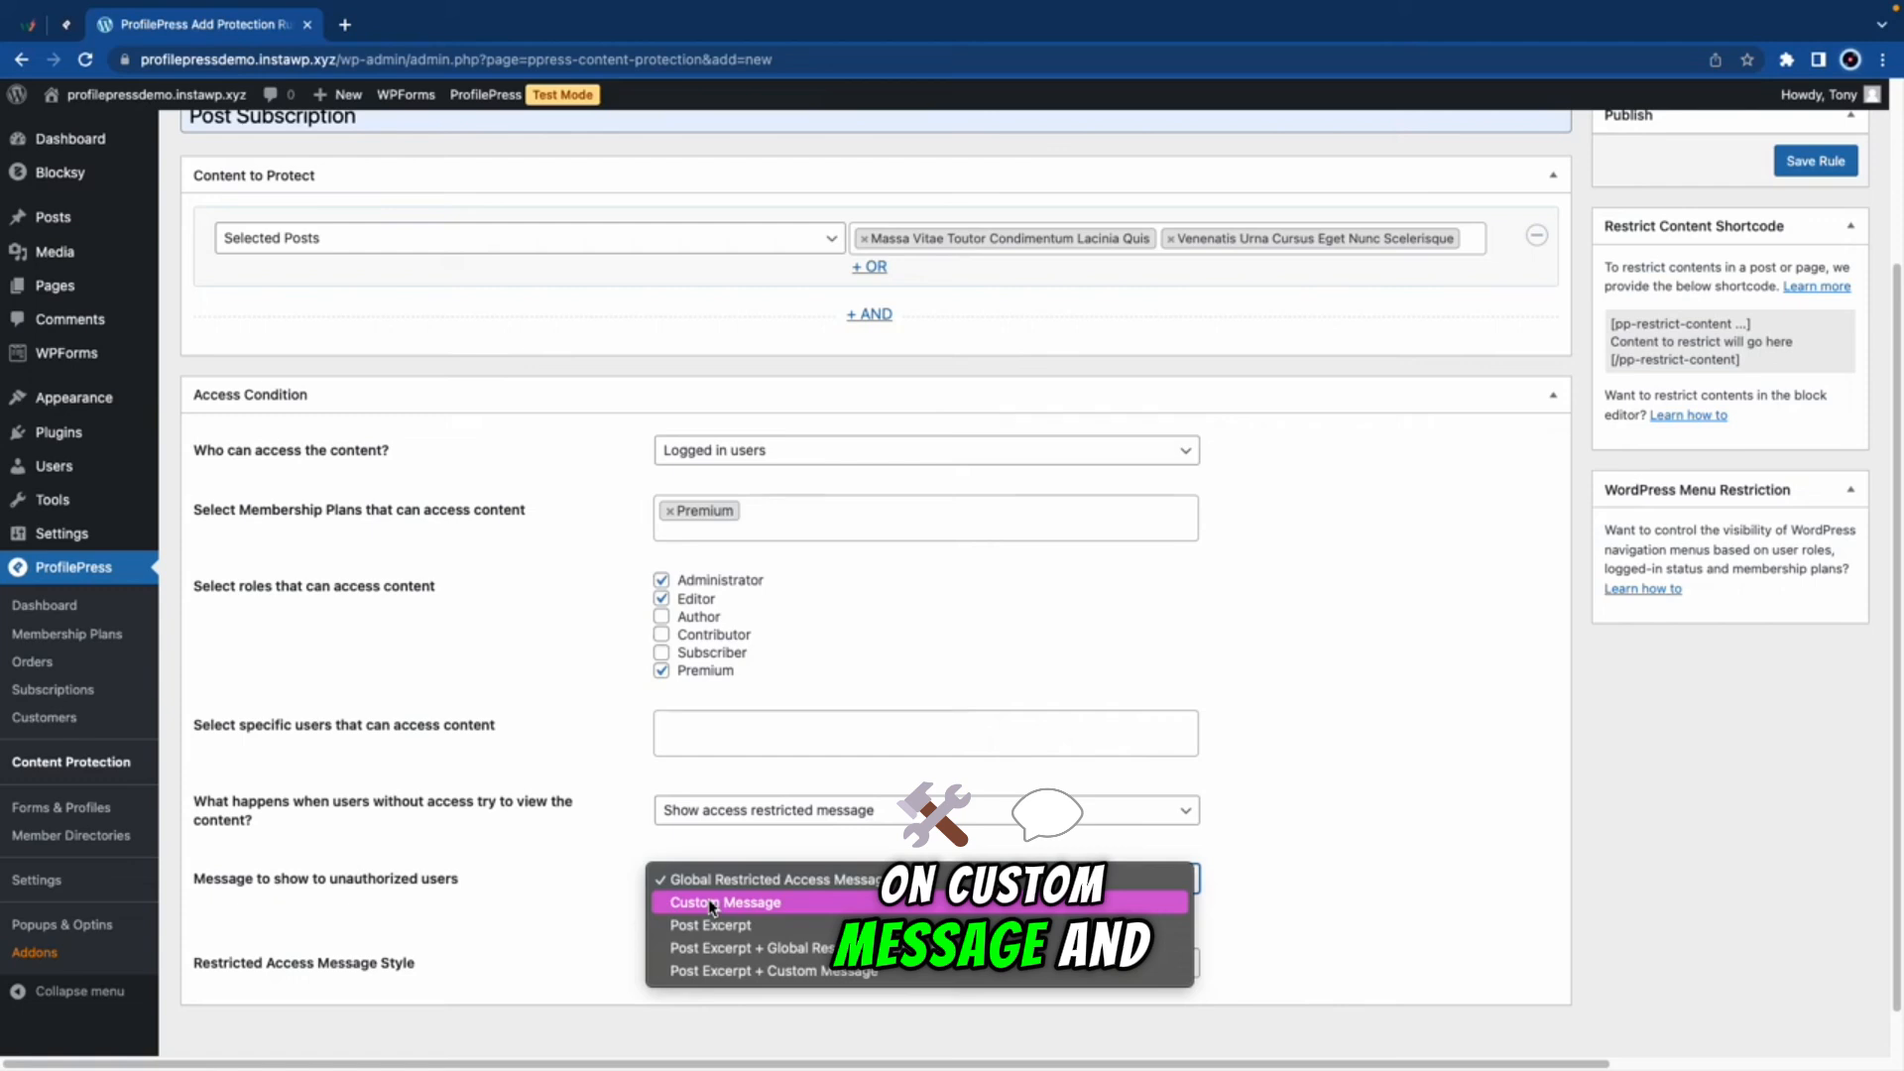
click(708, 901)
scroll(743, 851, down, 3)
click(743, 851)
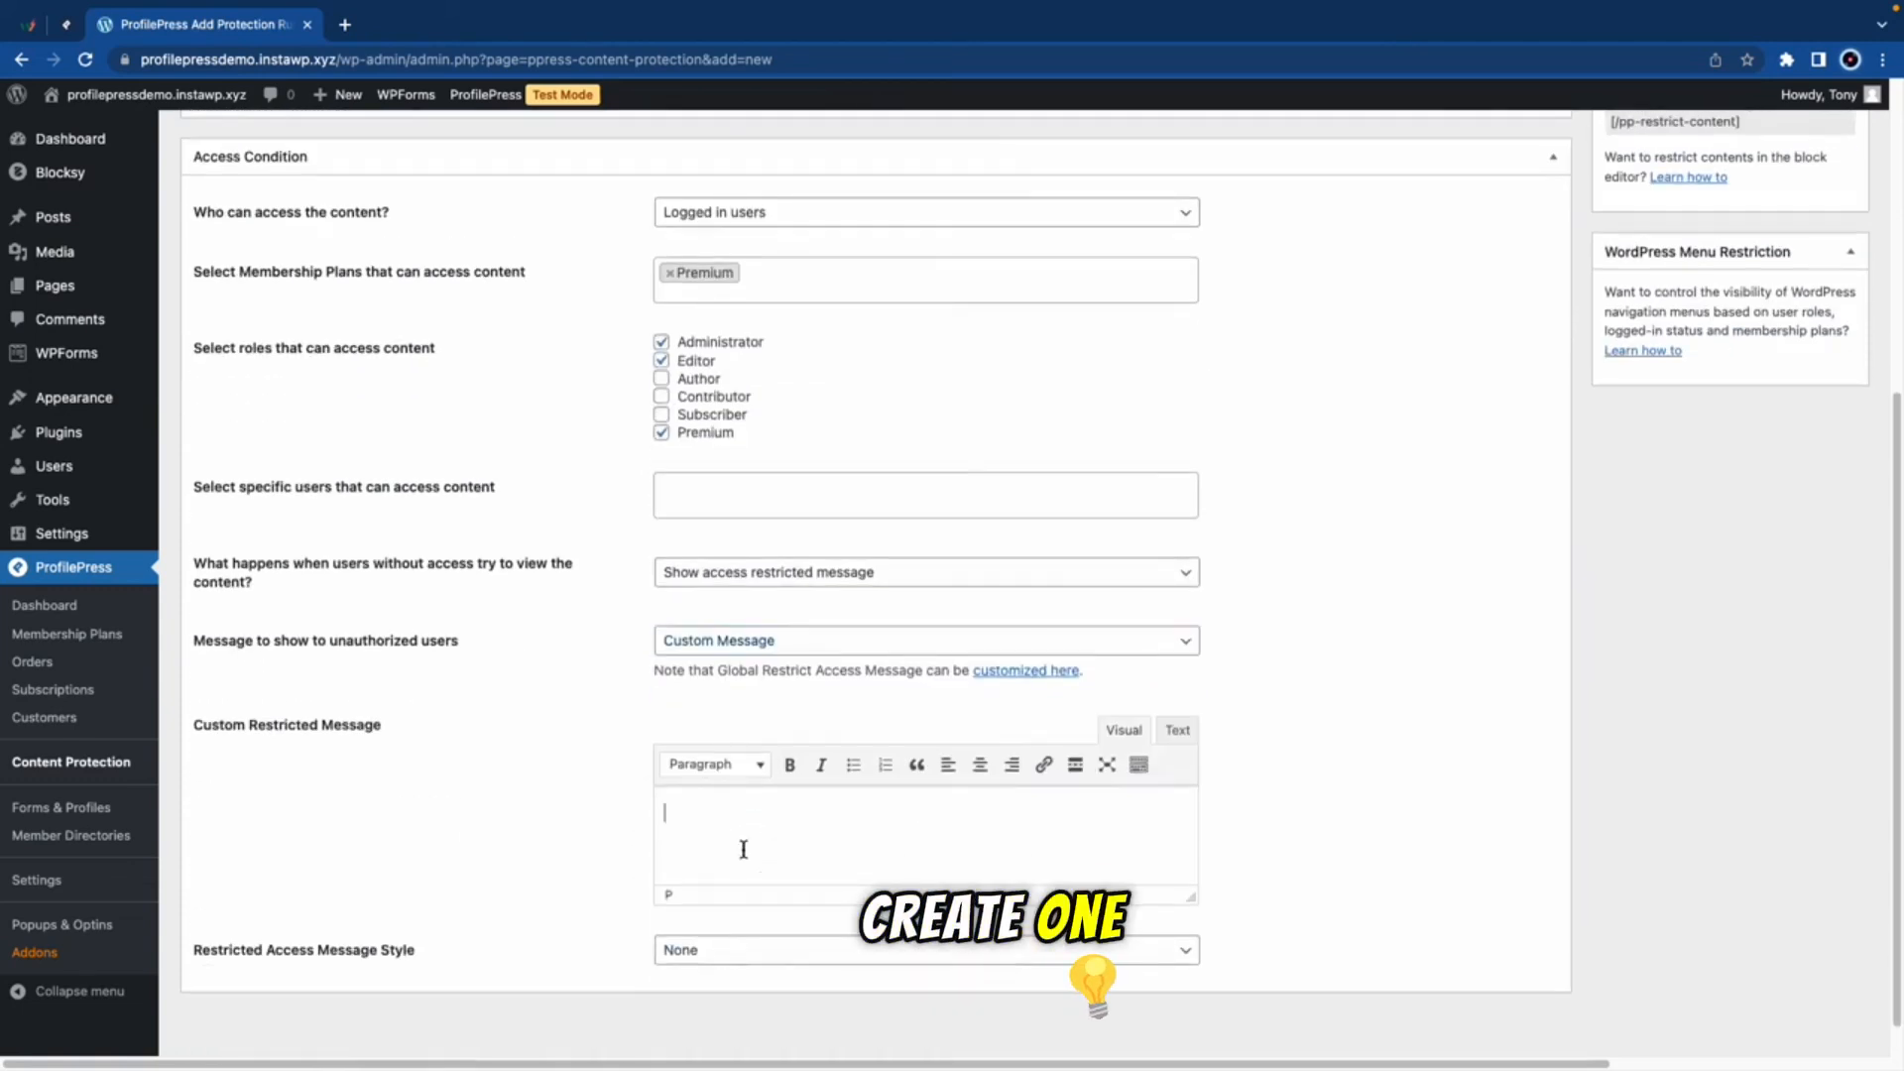
text(Subscribe to access)
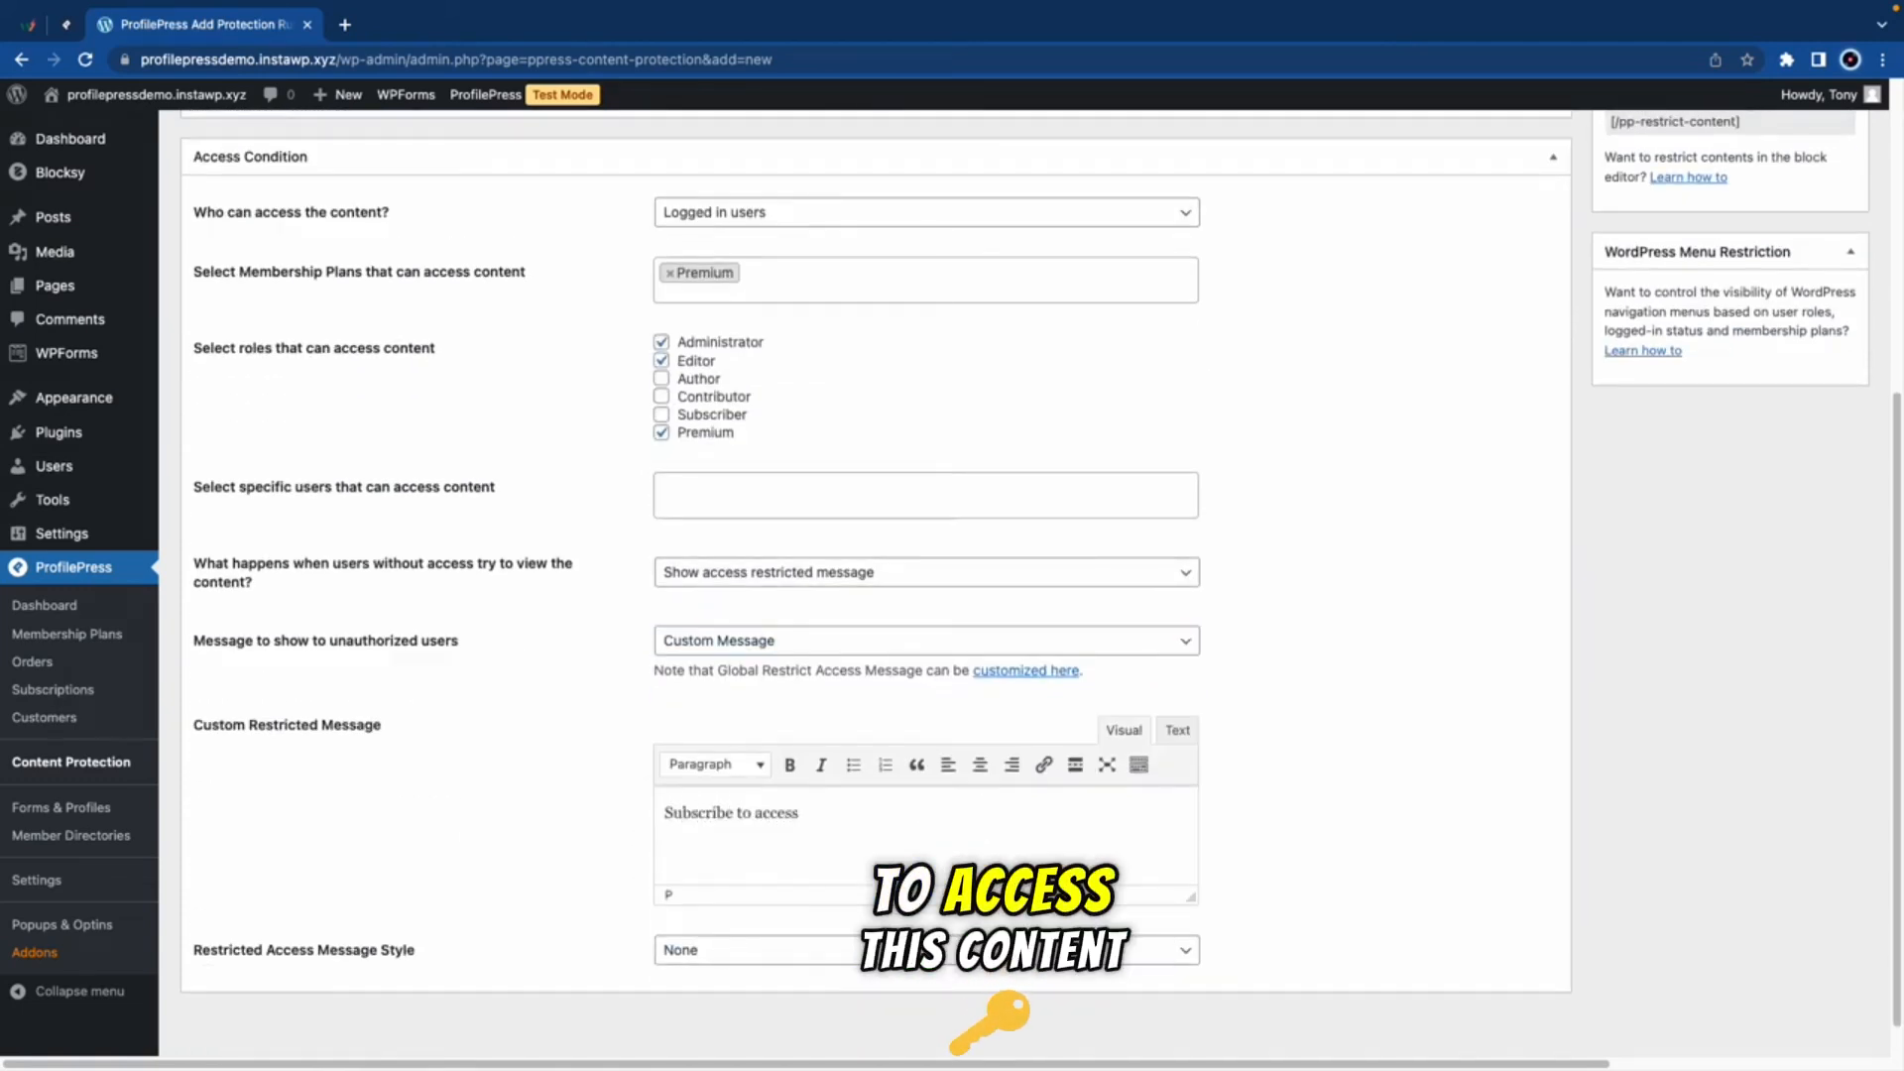
text( this content.)
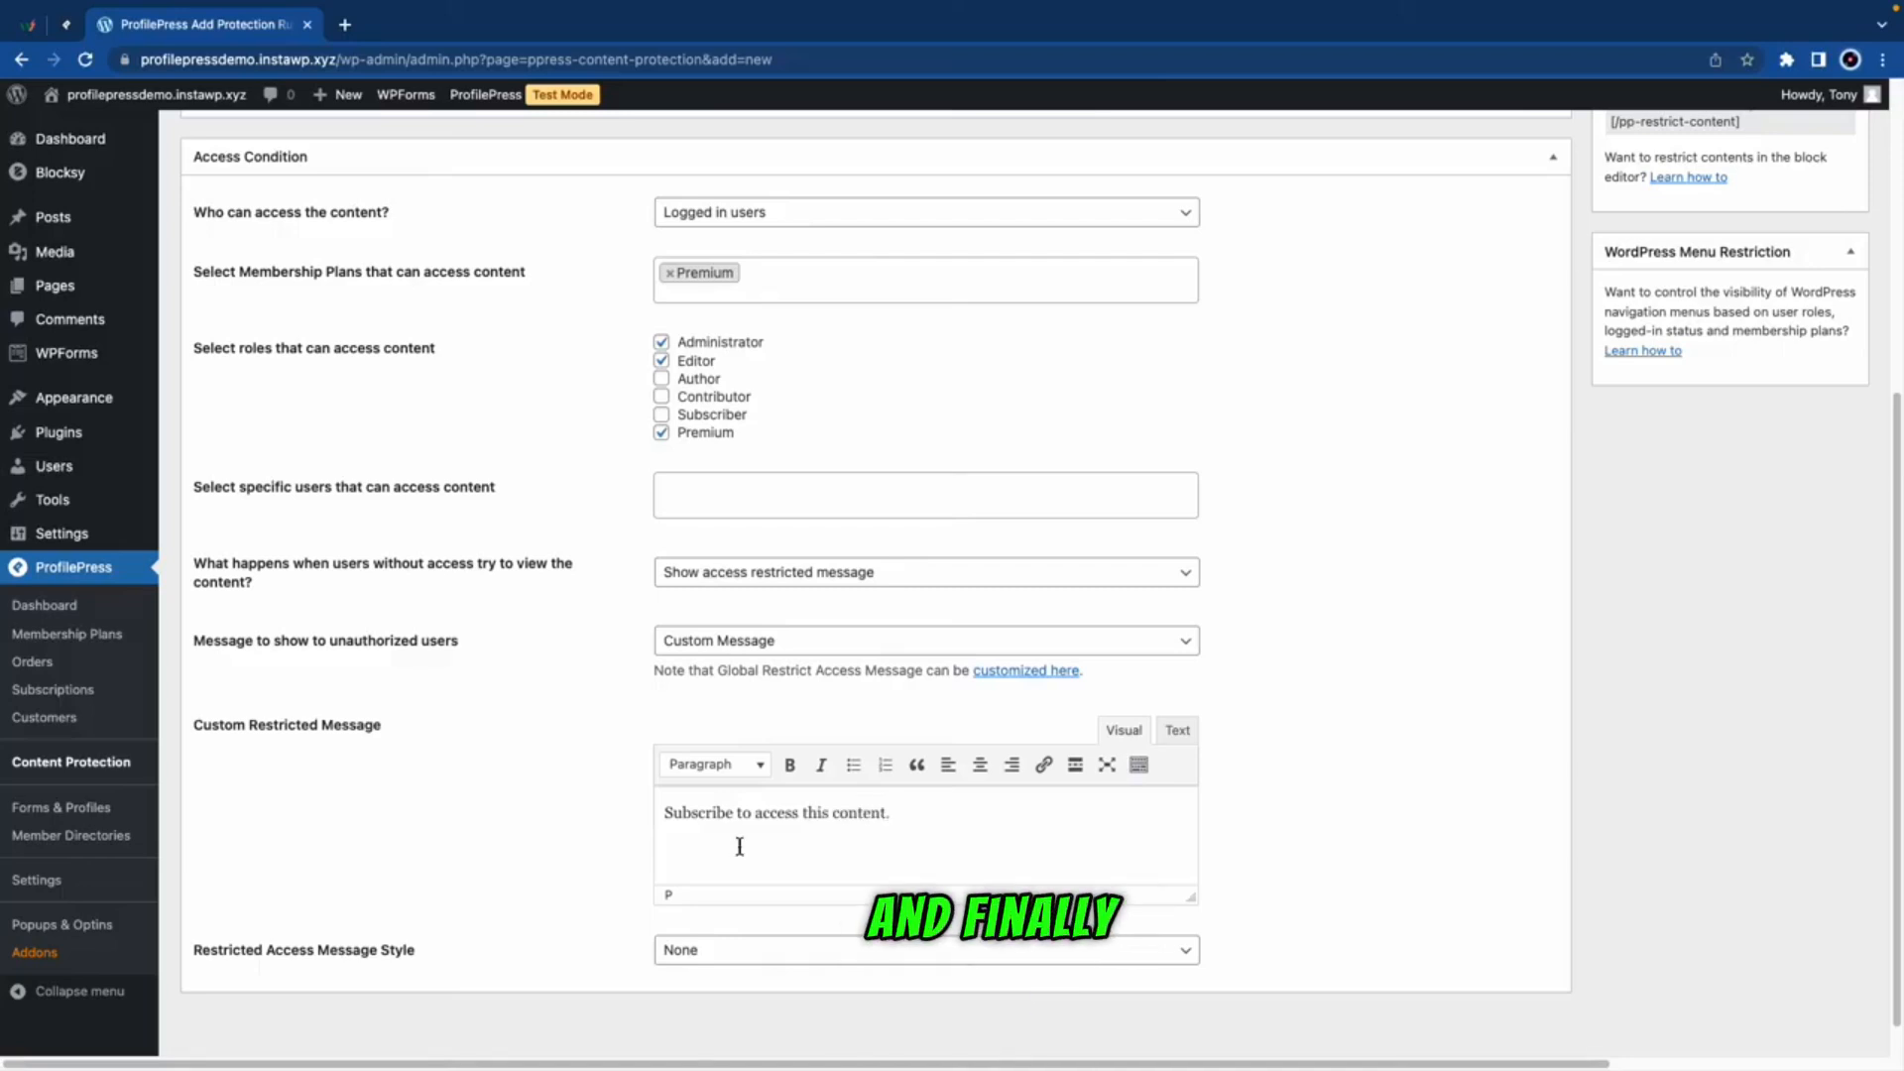
Step: Keep the restricted access message style at None and save the protection rule
scroll(738, 846, down, 1)
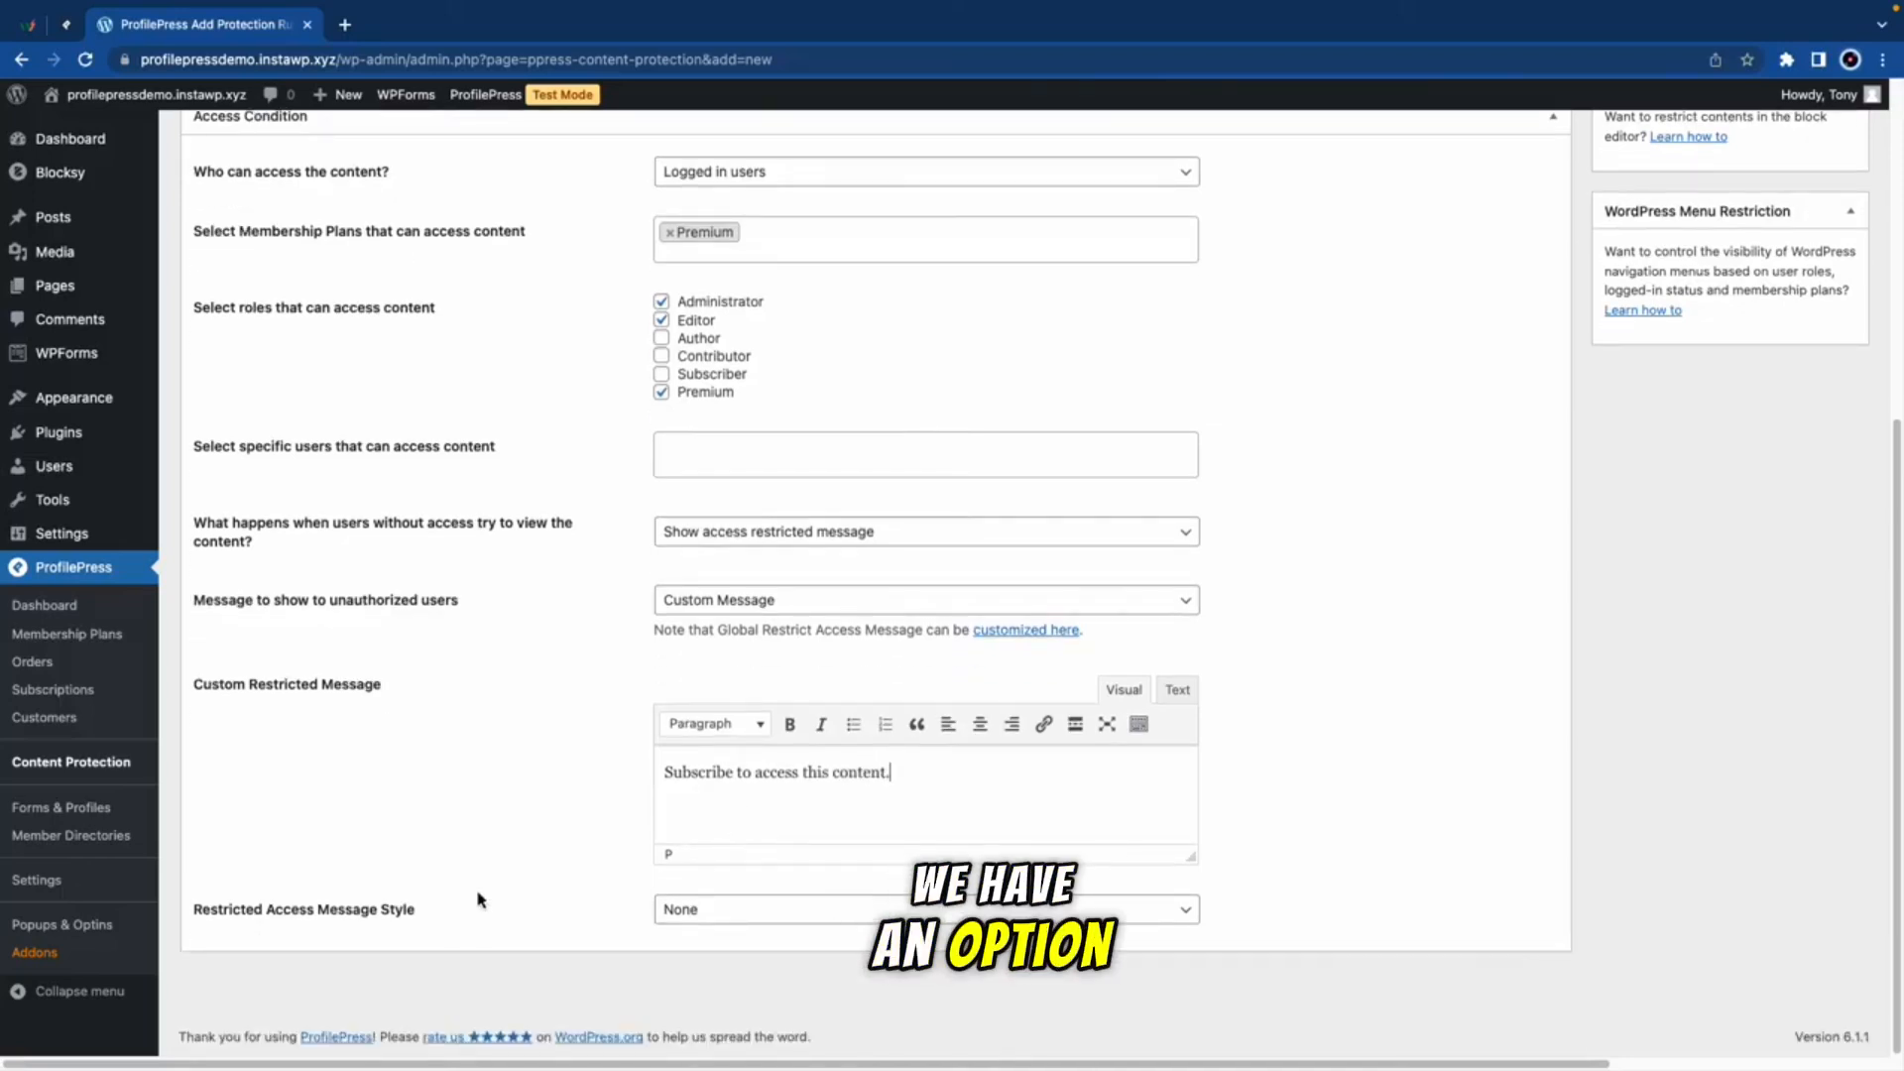
click(697, 918)
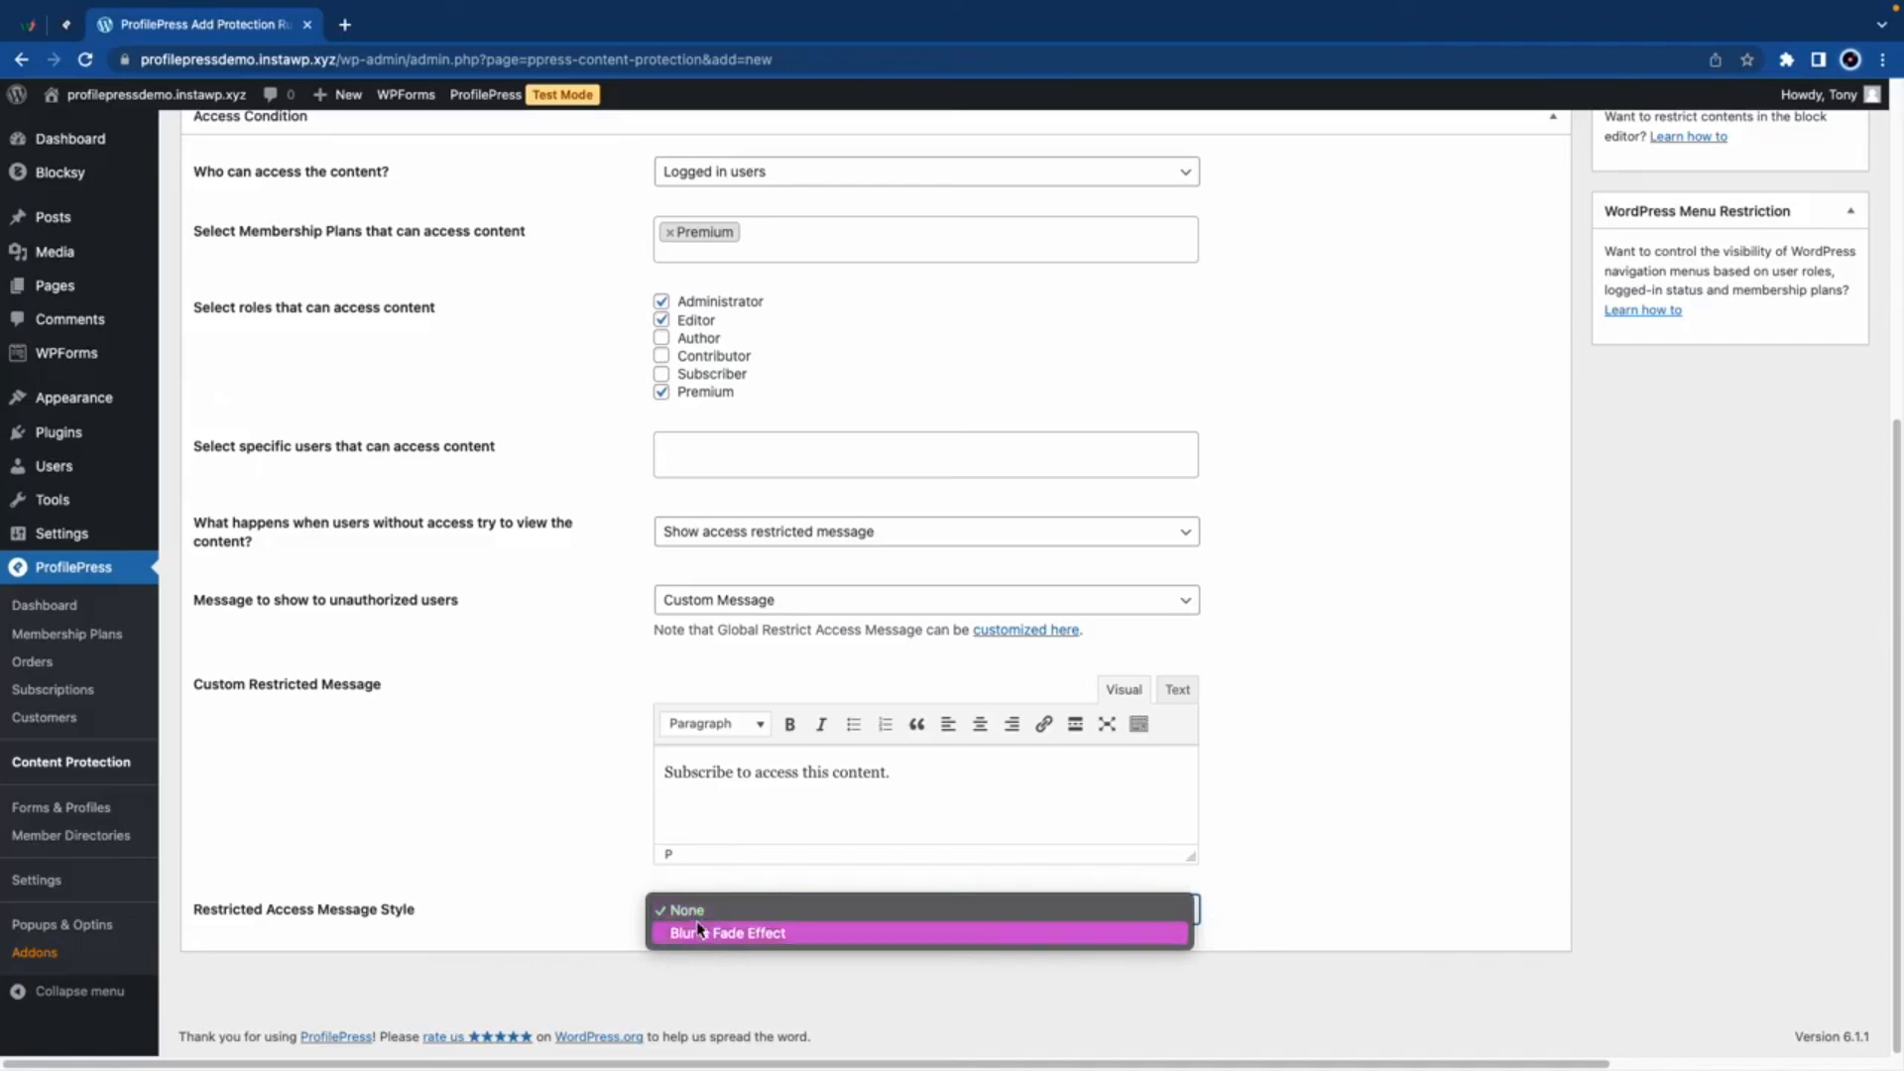
click(624, 906)
scroll(837, 843, up, 5)
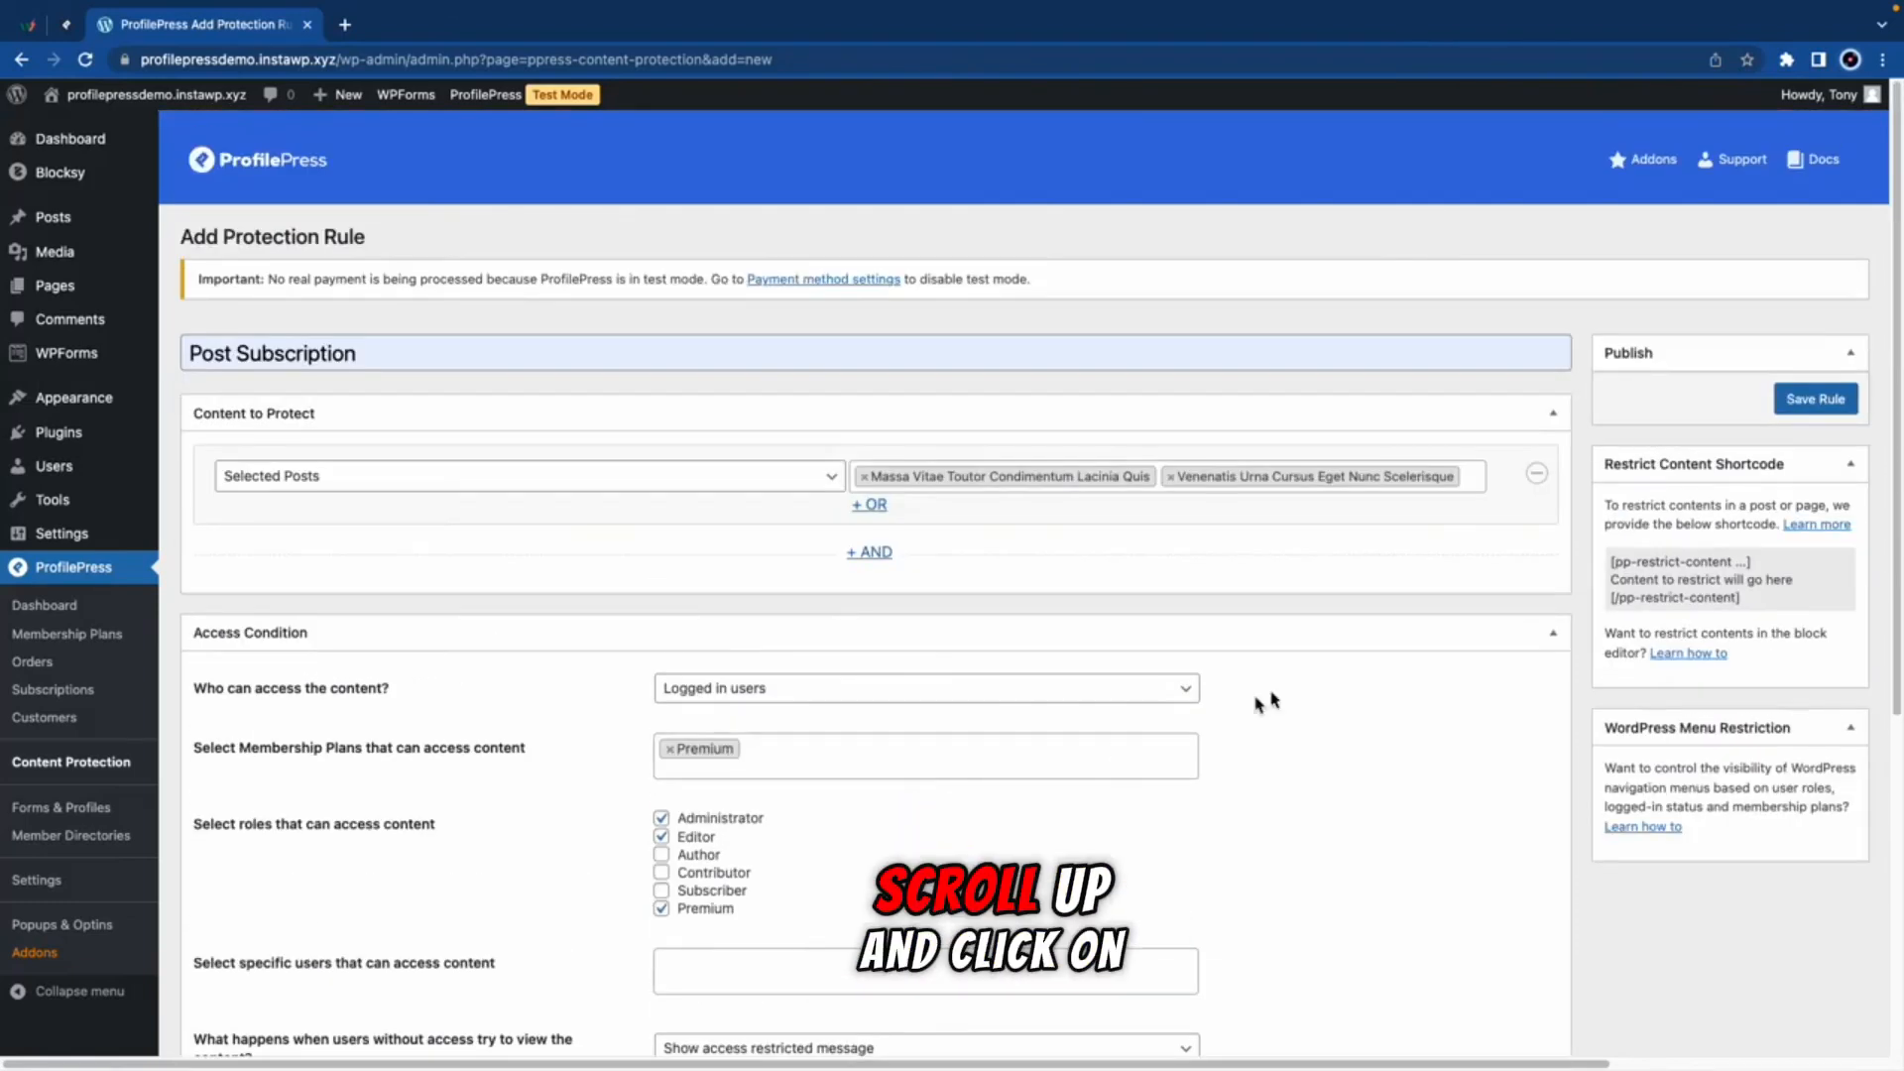
click(1825, 401)
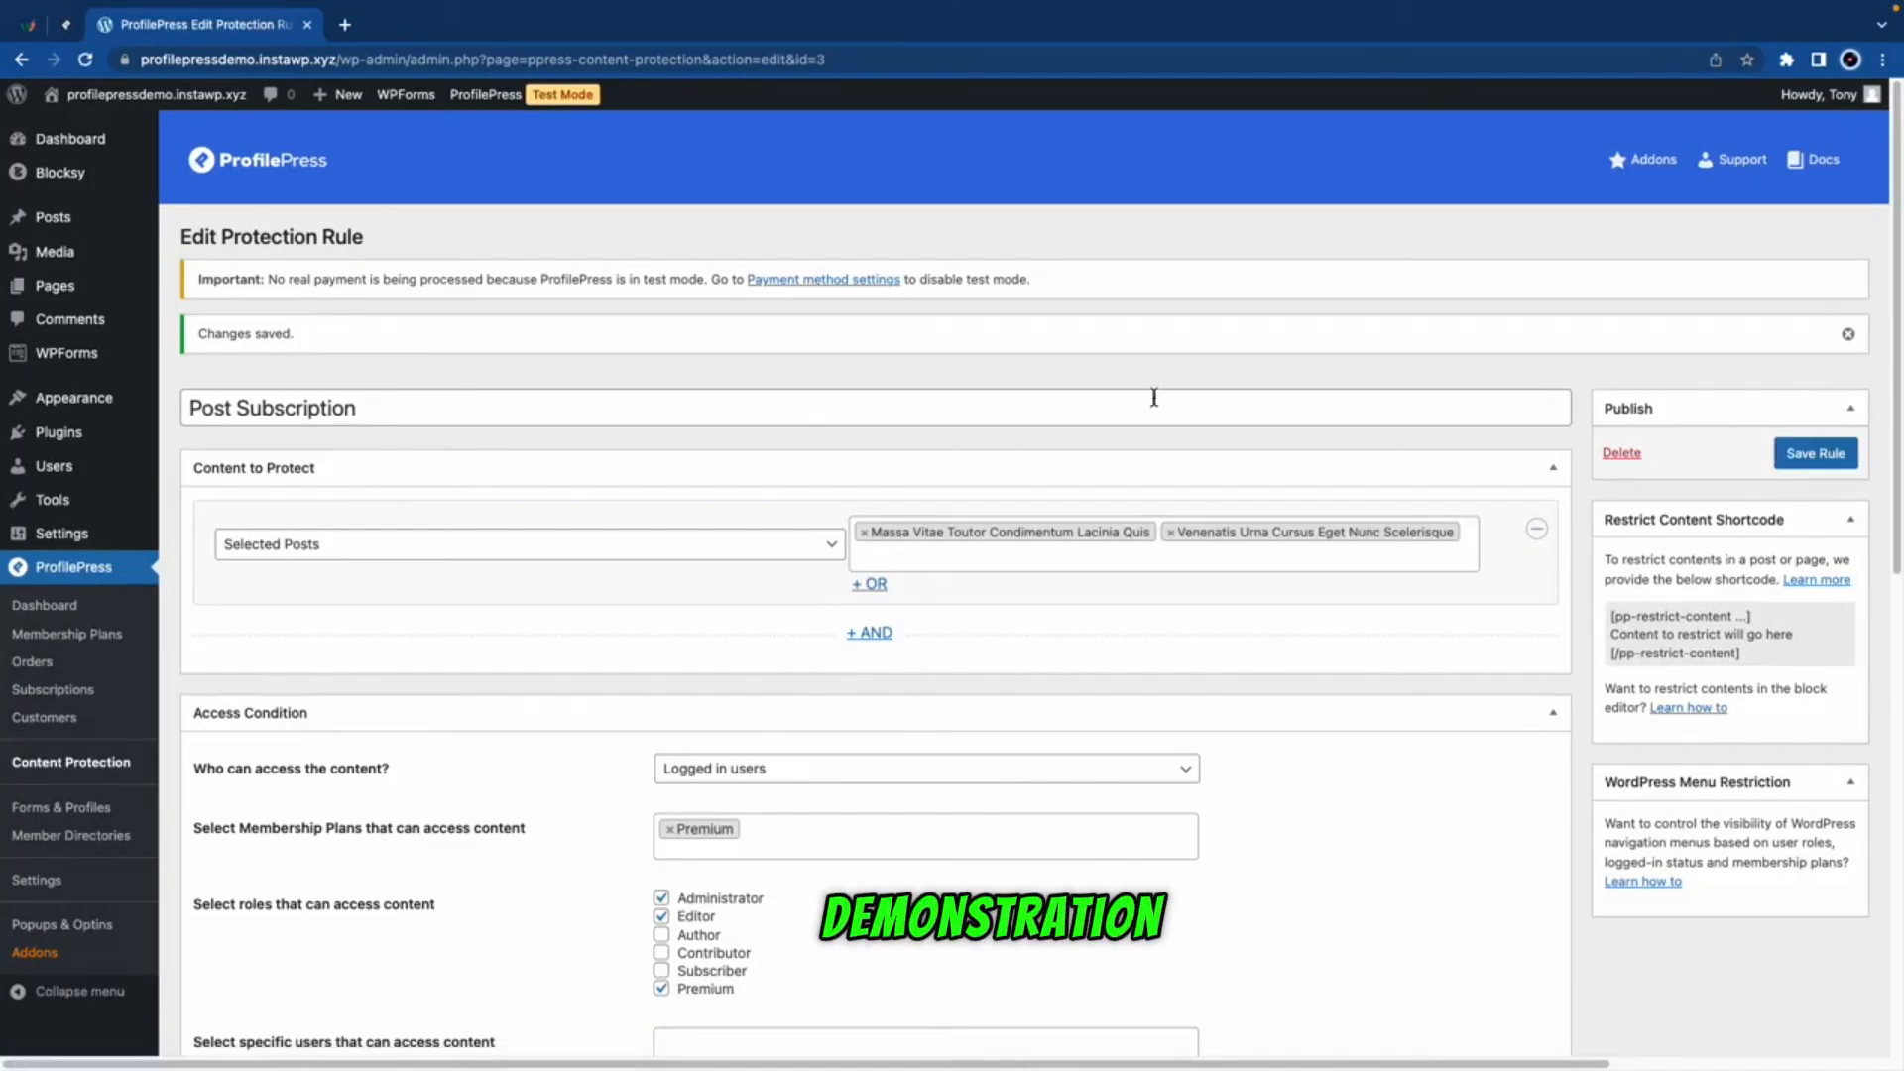
Step: Open the list of all posts in a new browser tab and switch to it
mouse_move(80, 220)
right_click(236, 219)
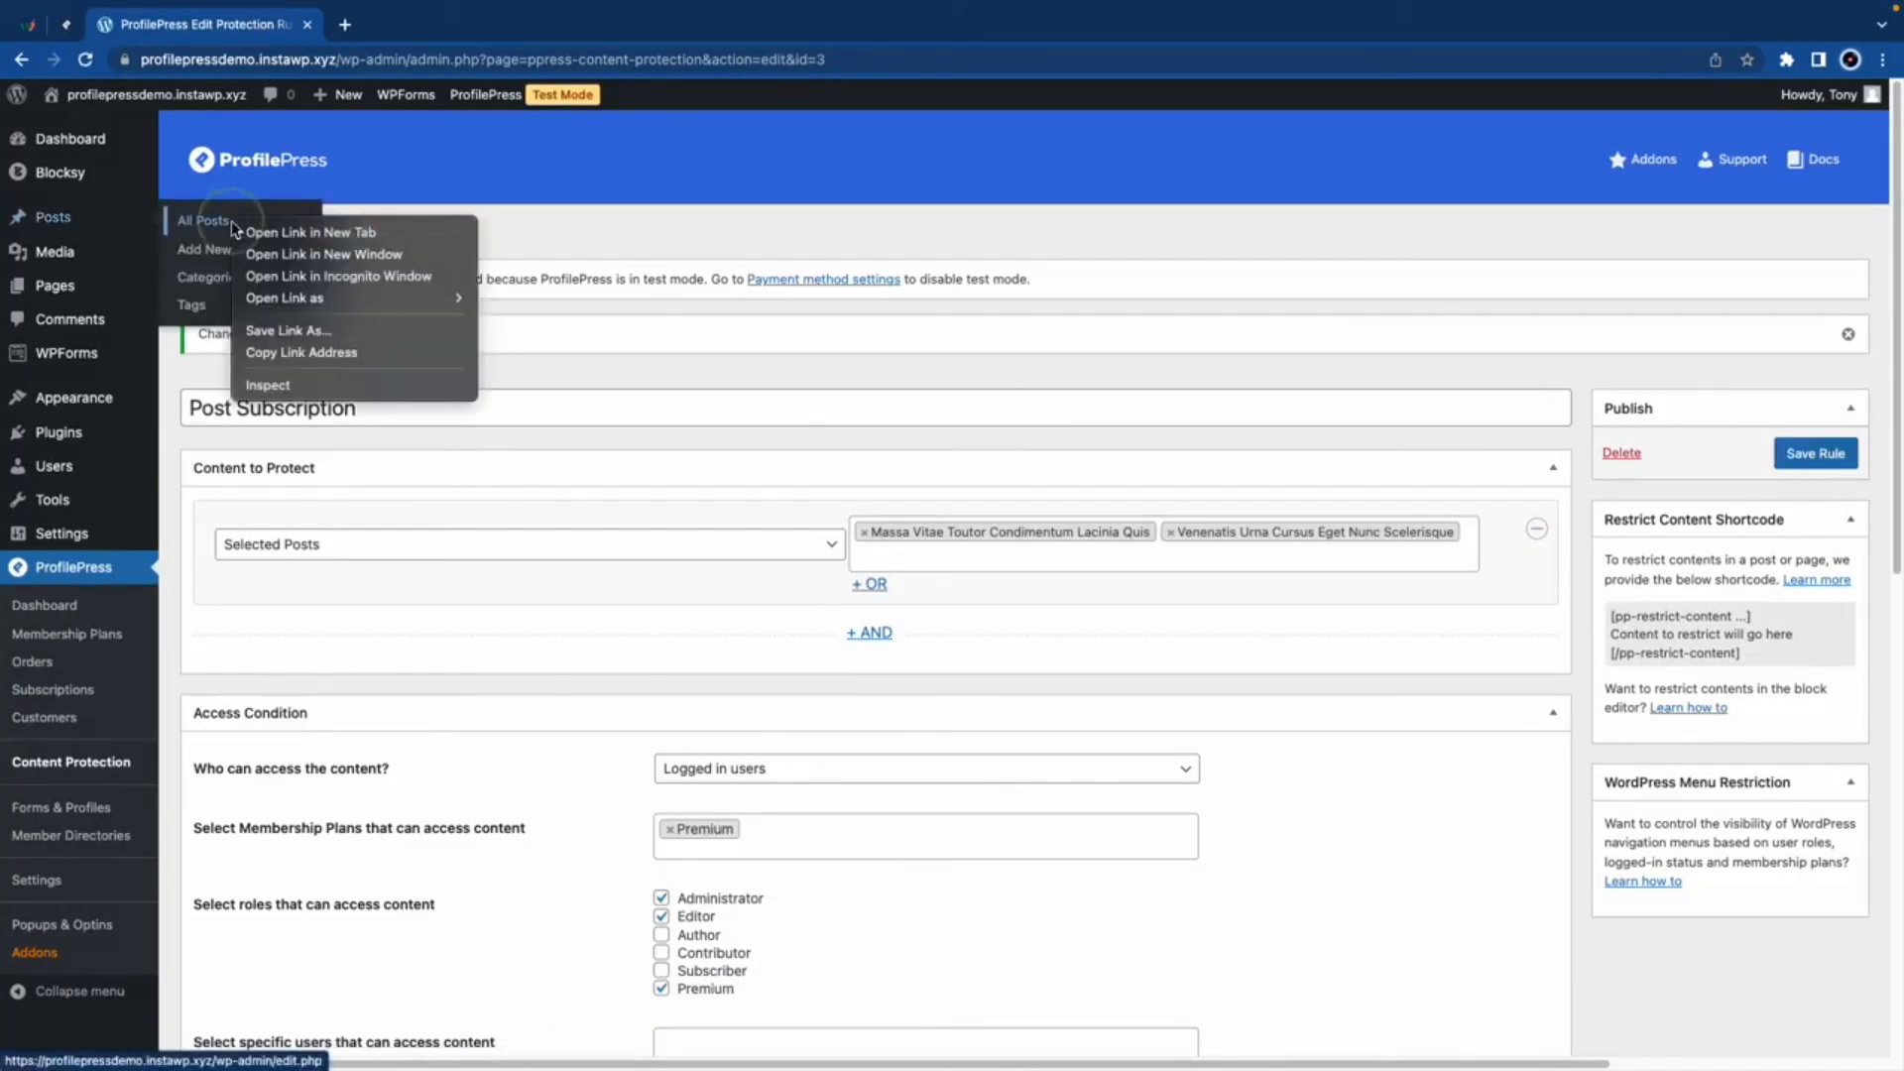
click(266, 232)
click(429, 29)
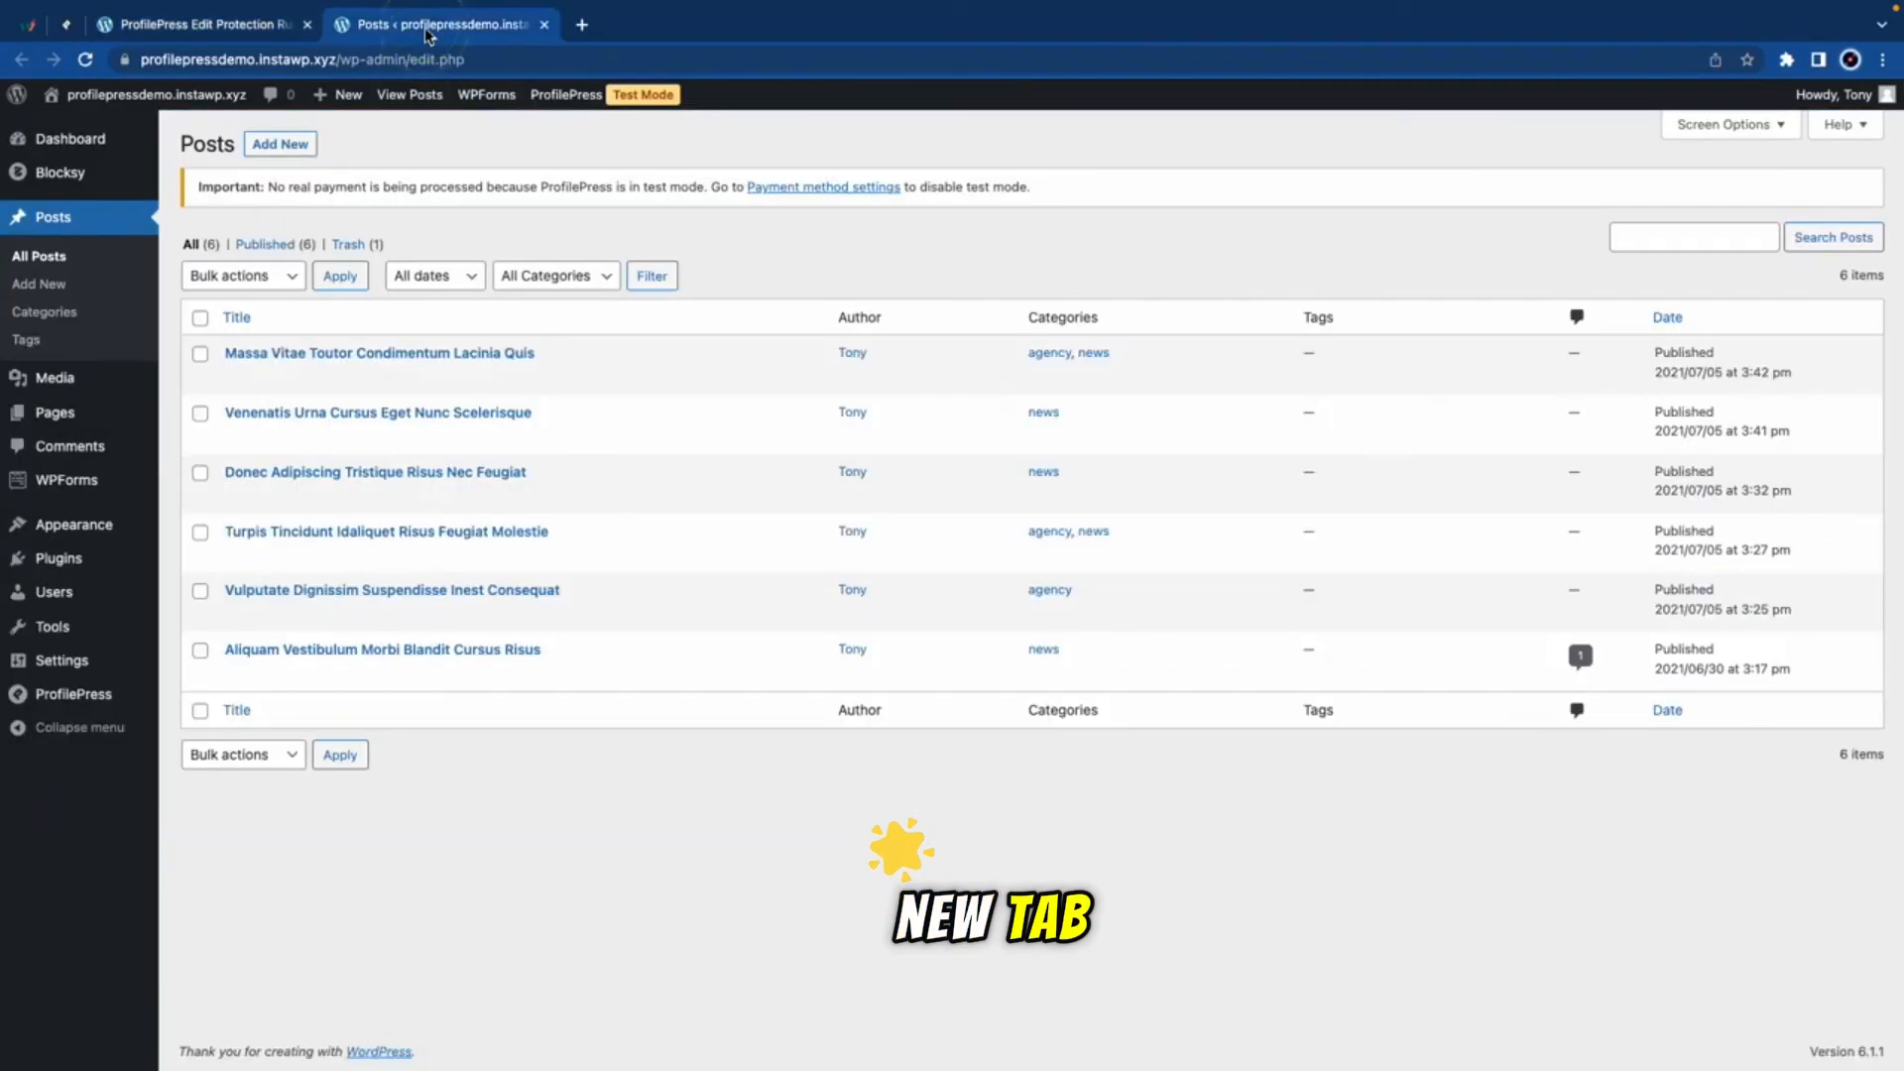
Step: View the post Massa Vitae Toutor Condimentum Lacinia Quis in an incognito window to check its restricted content, then close the window
right_click(392, 377)
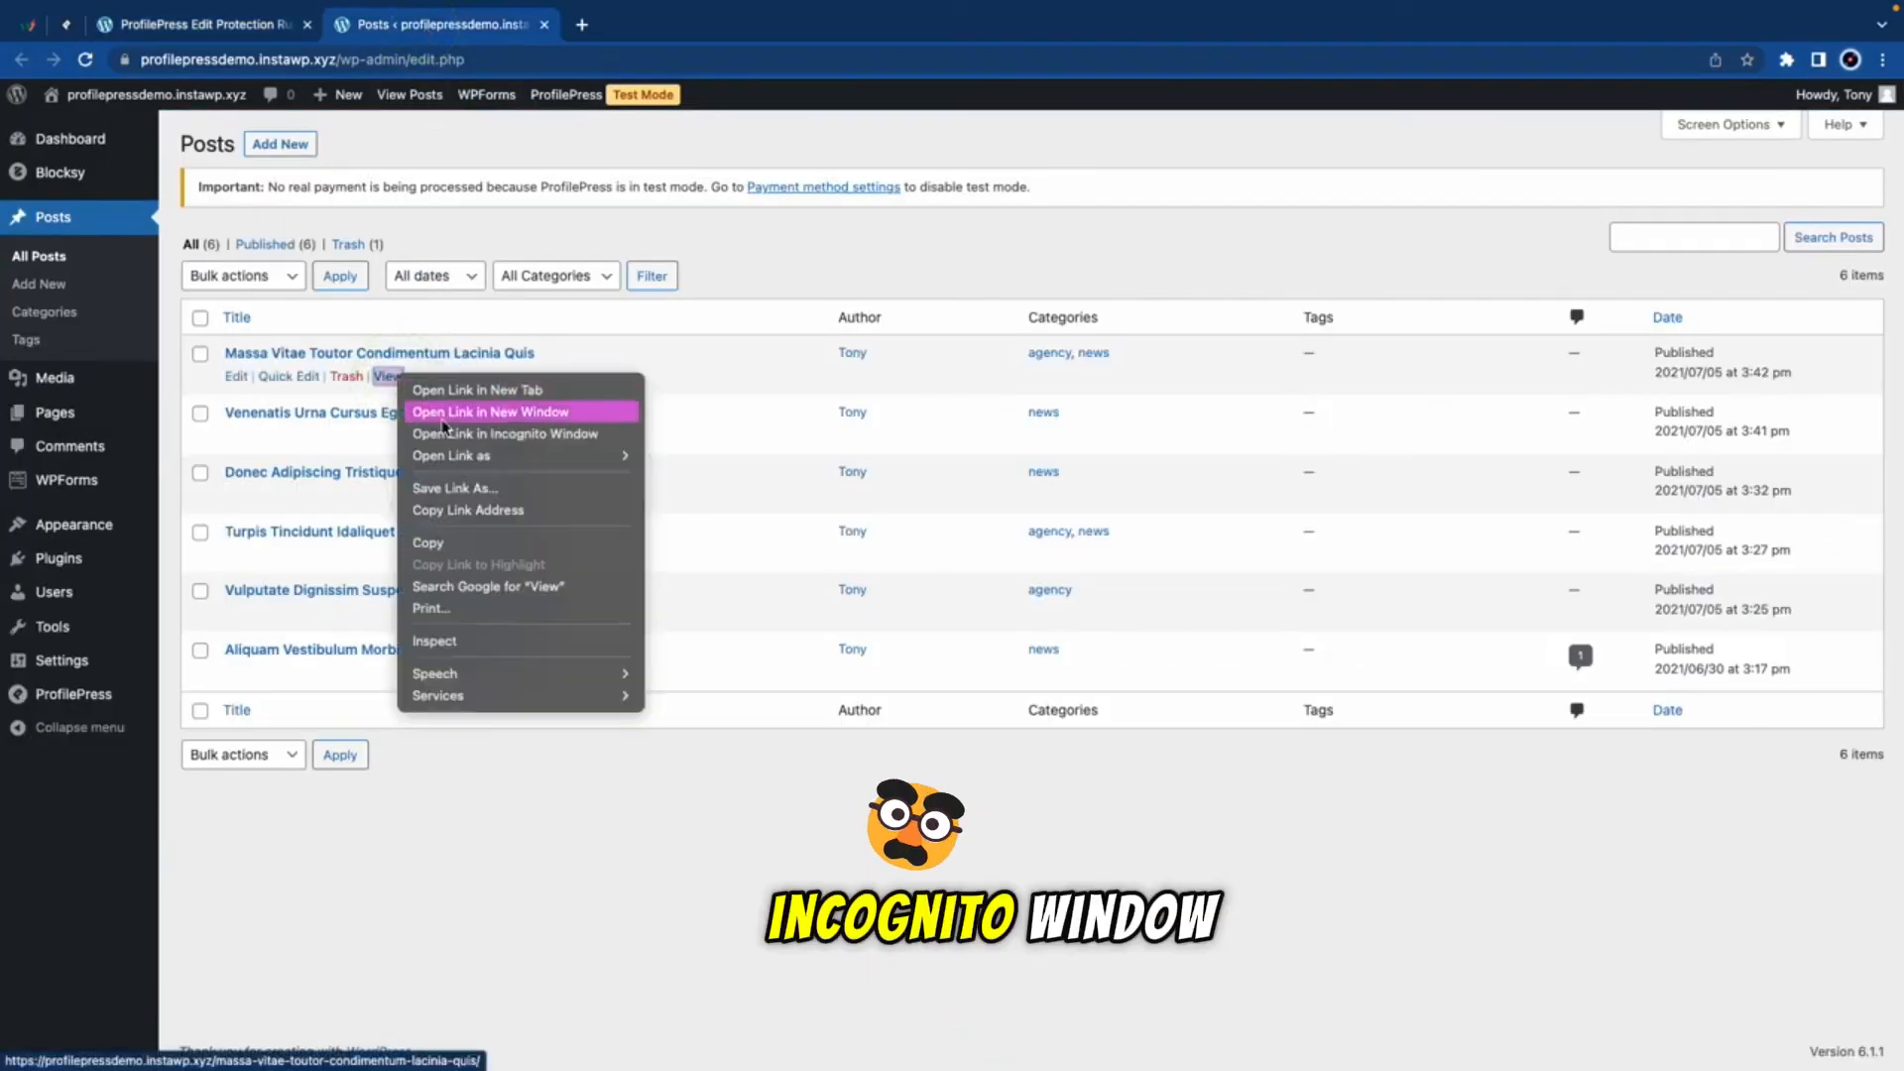
click(452, 436)
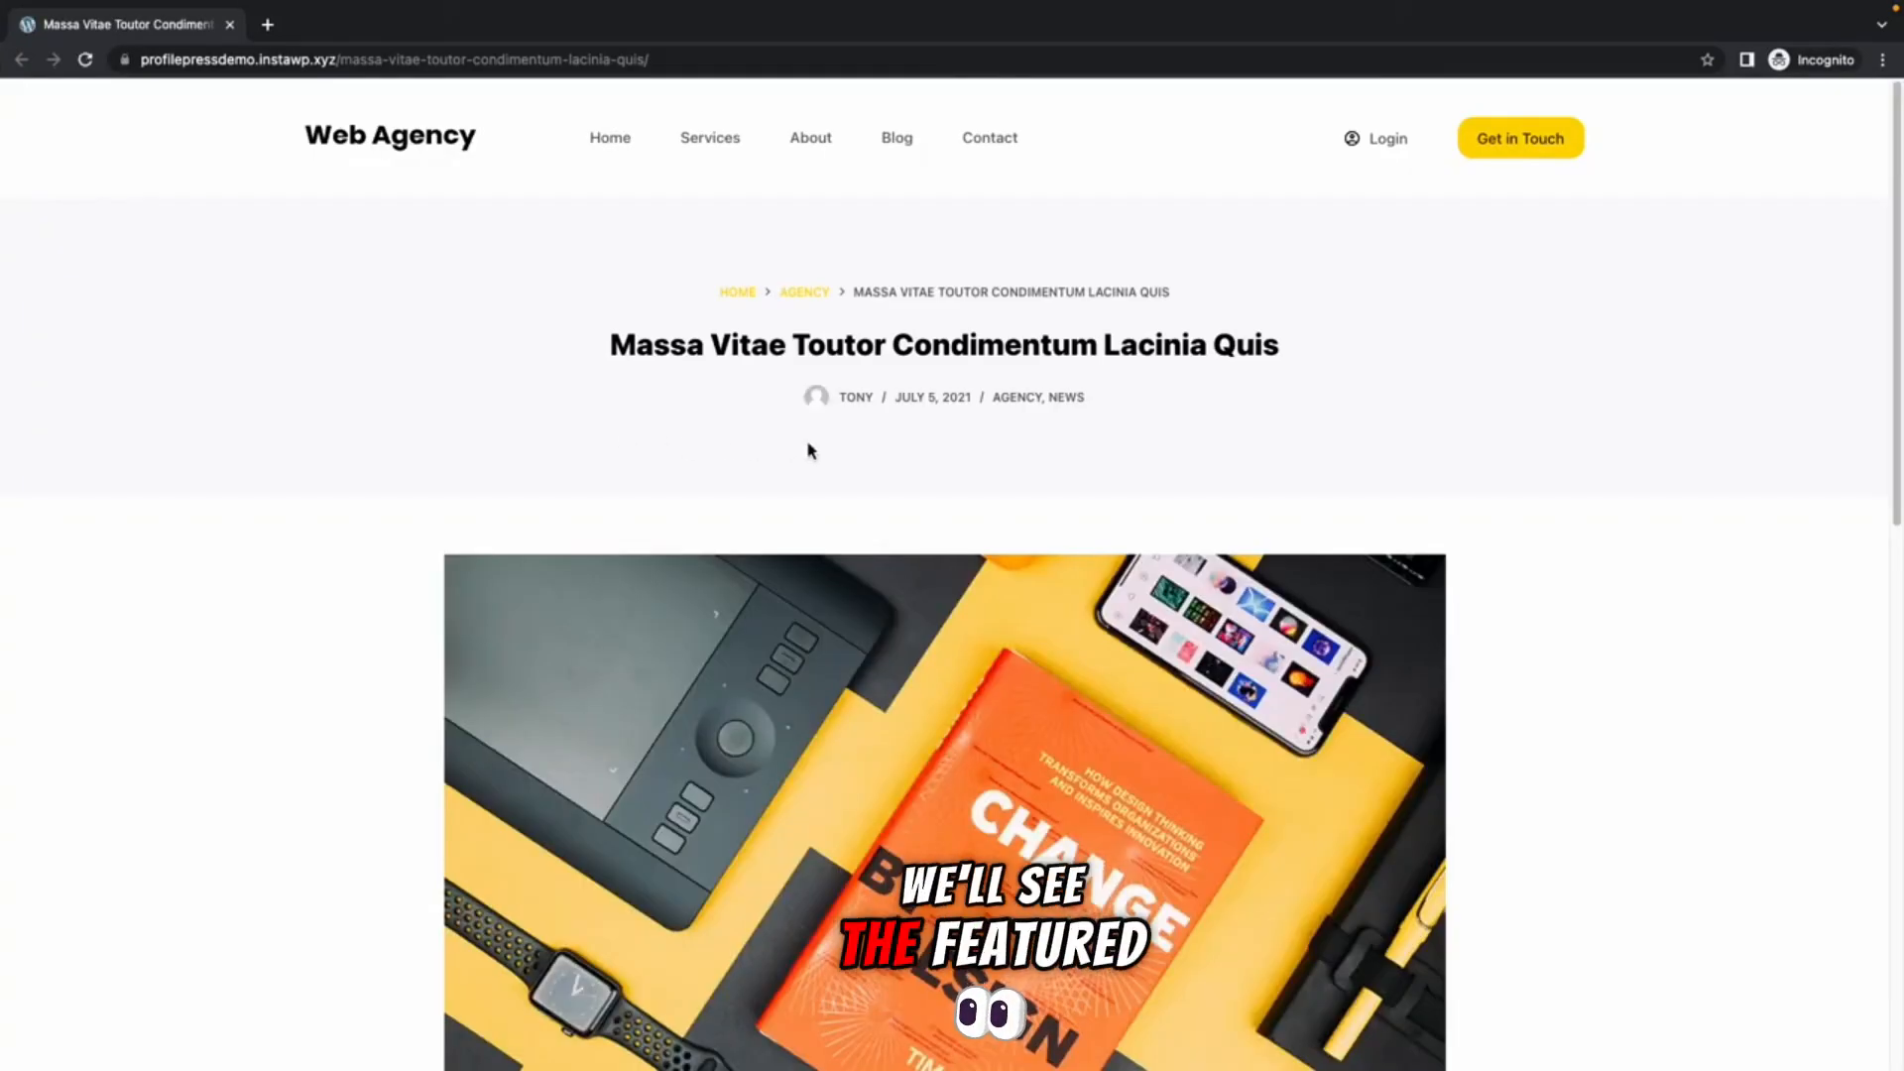
scroll(808, 452, down, 3)
scroll(853, 486, down, 3)
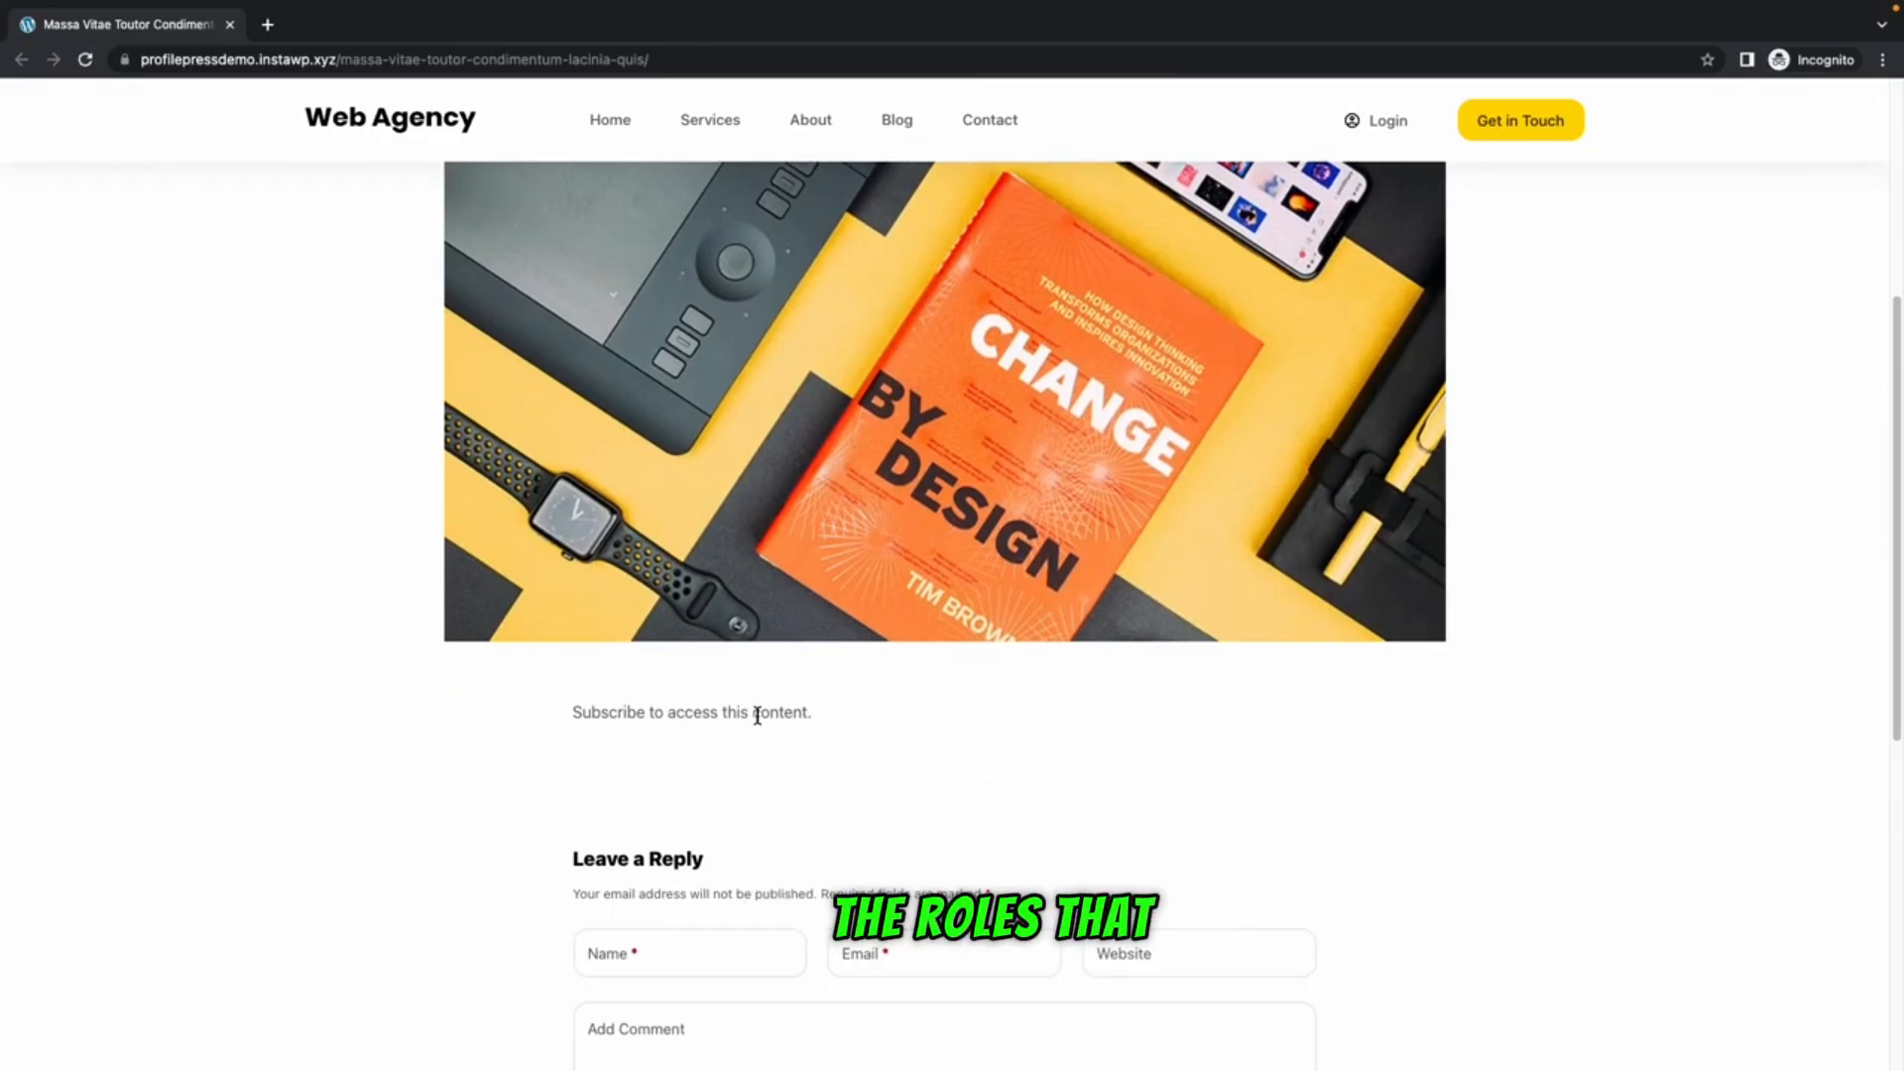
click(231, 26)
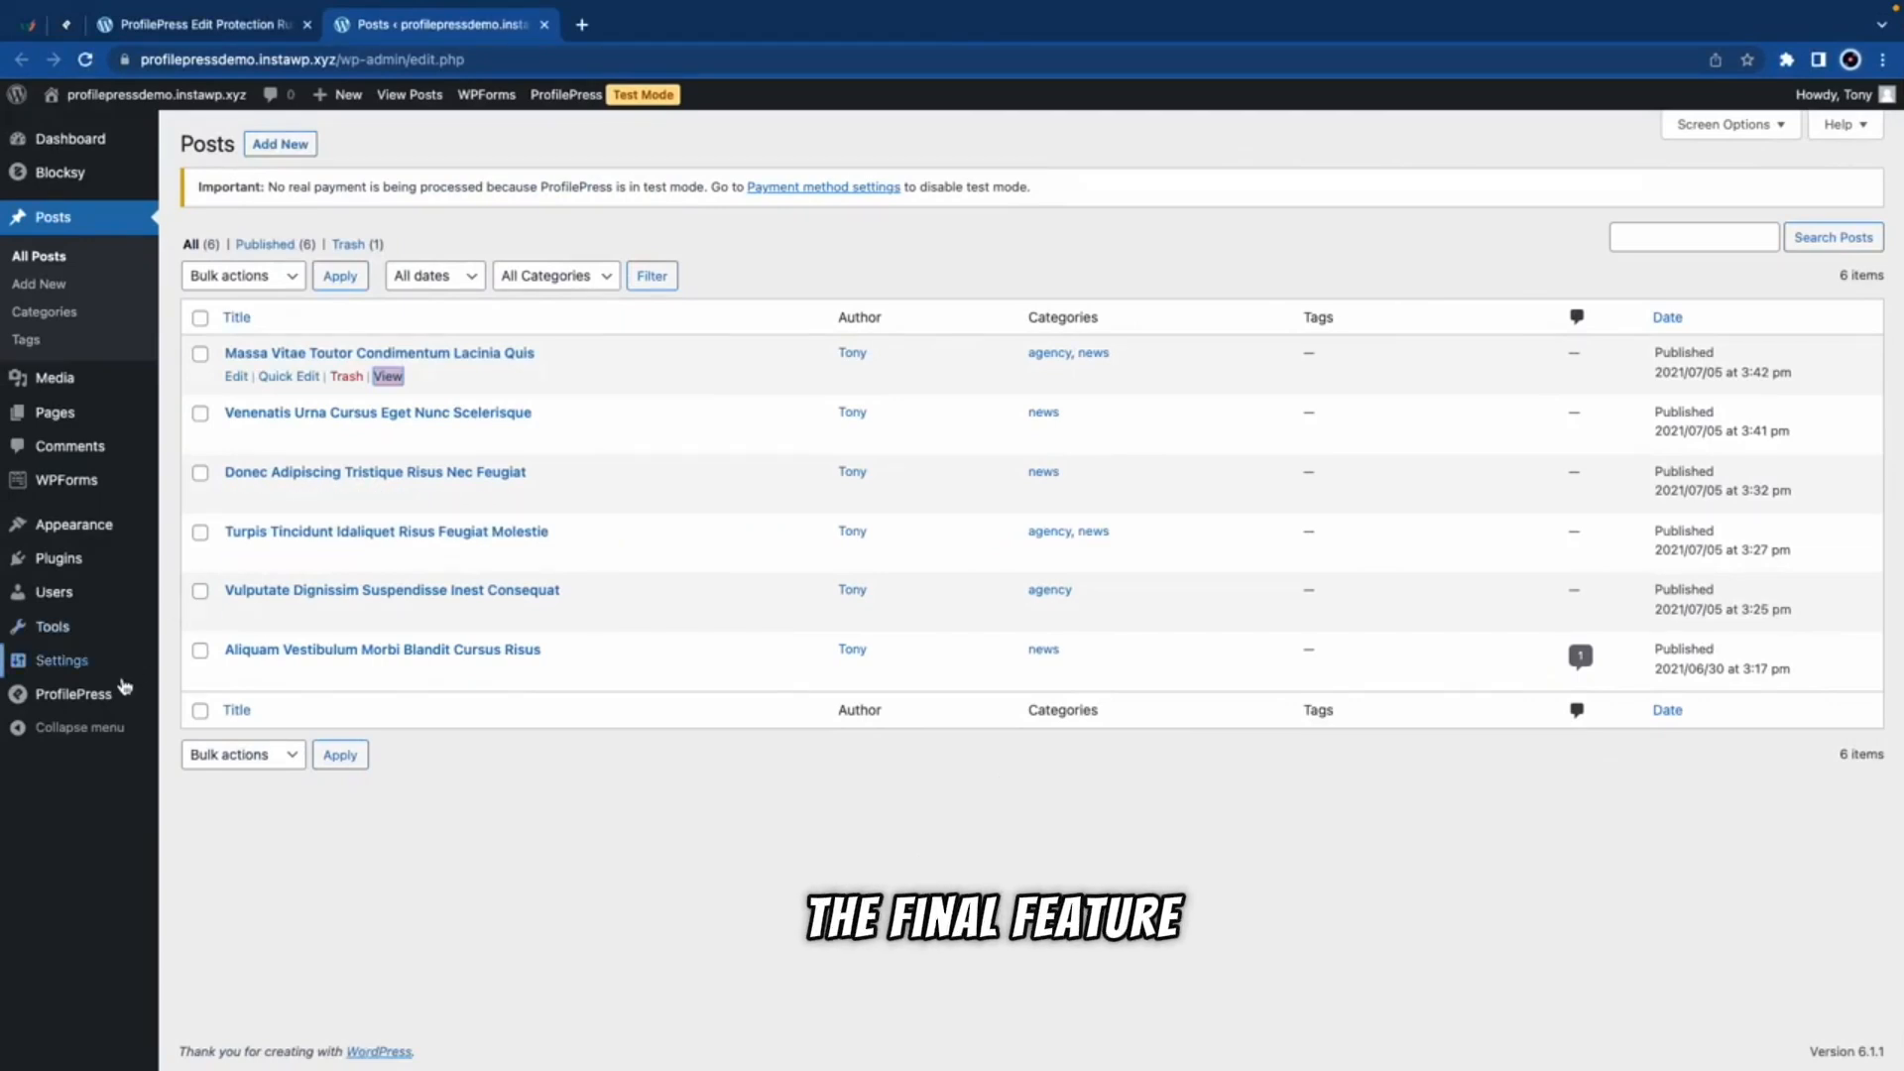
Step: Open ProfilePress's member directories, preview the Default Member Directory and close the preview
mouse_move(111, 694)
click(254, 859)
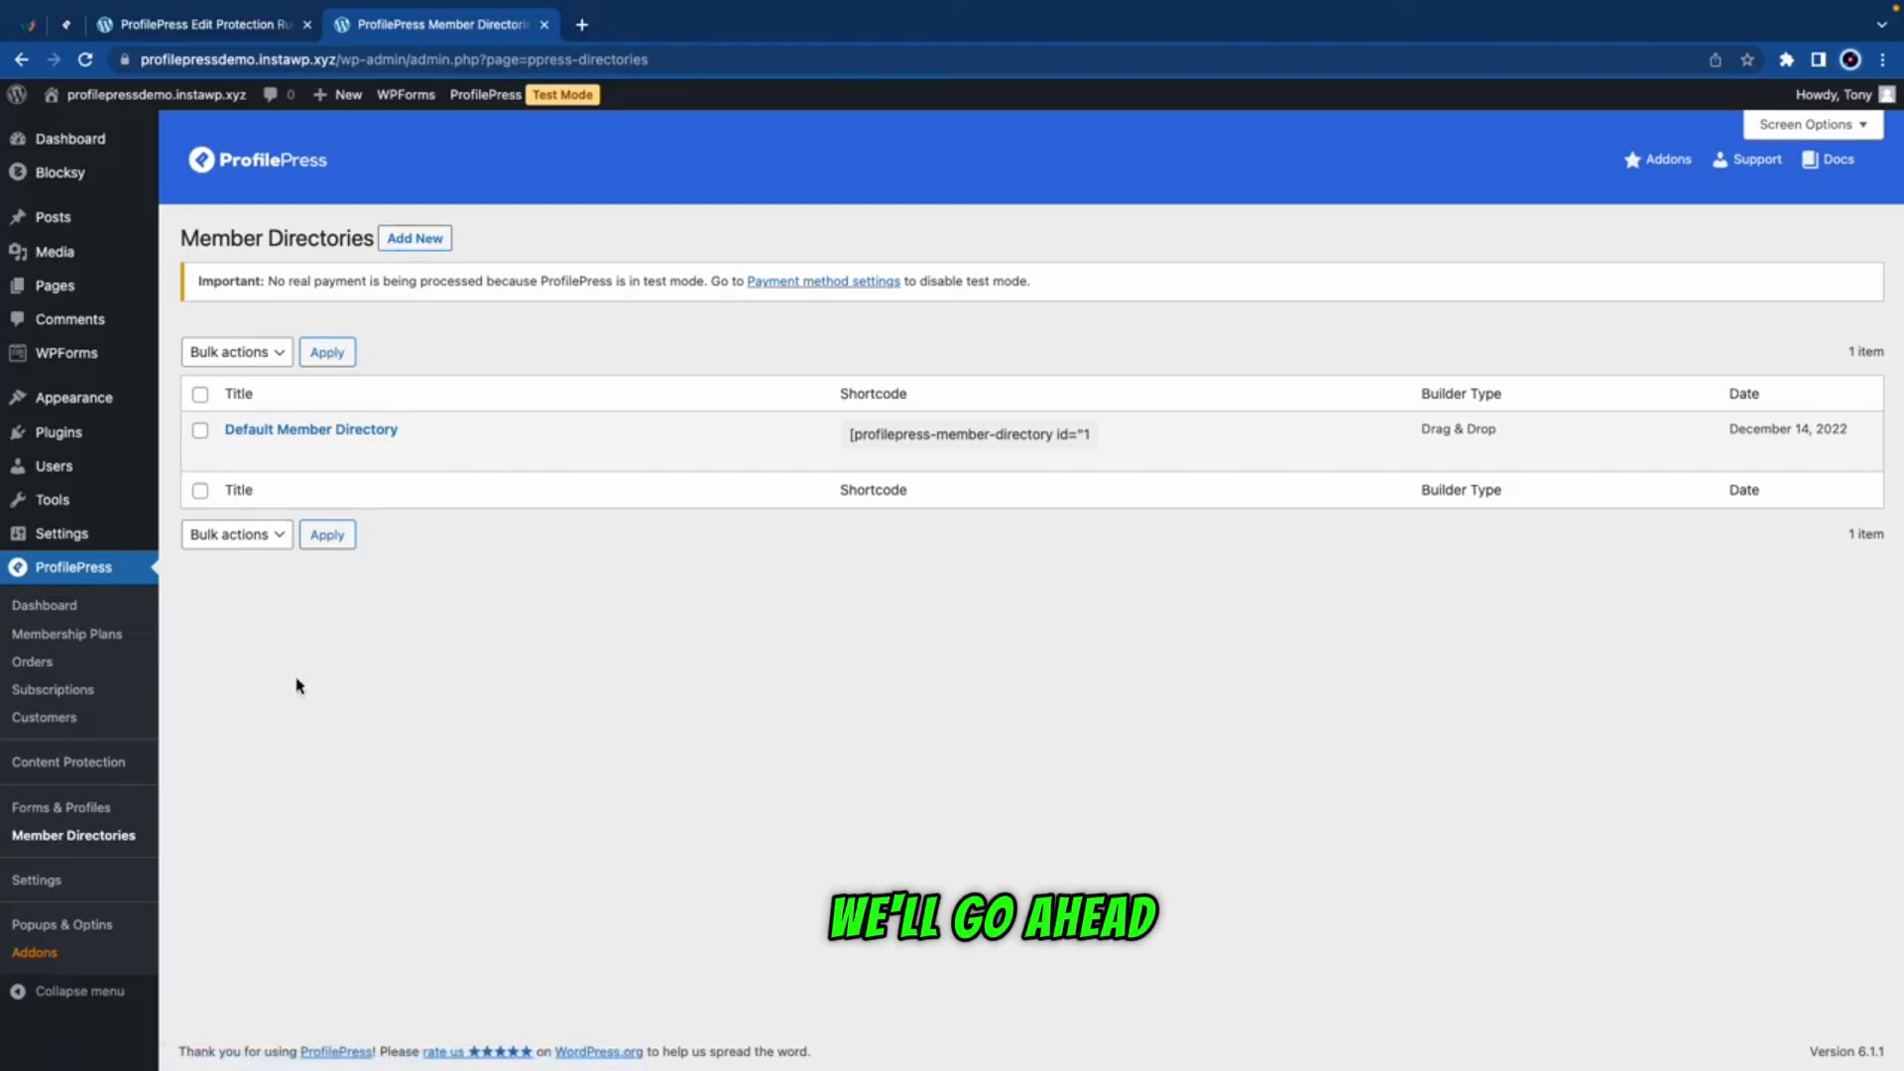
mouse_move(333, 428)
click(398, 454)
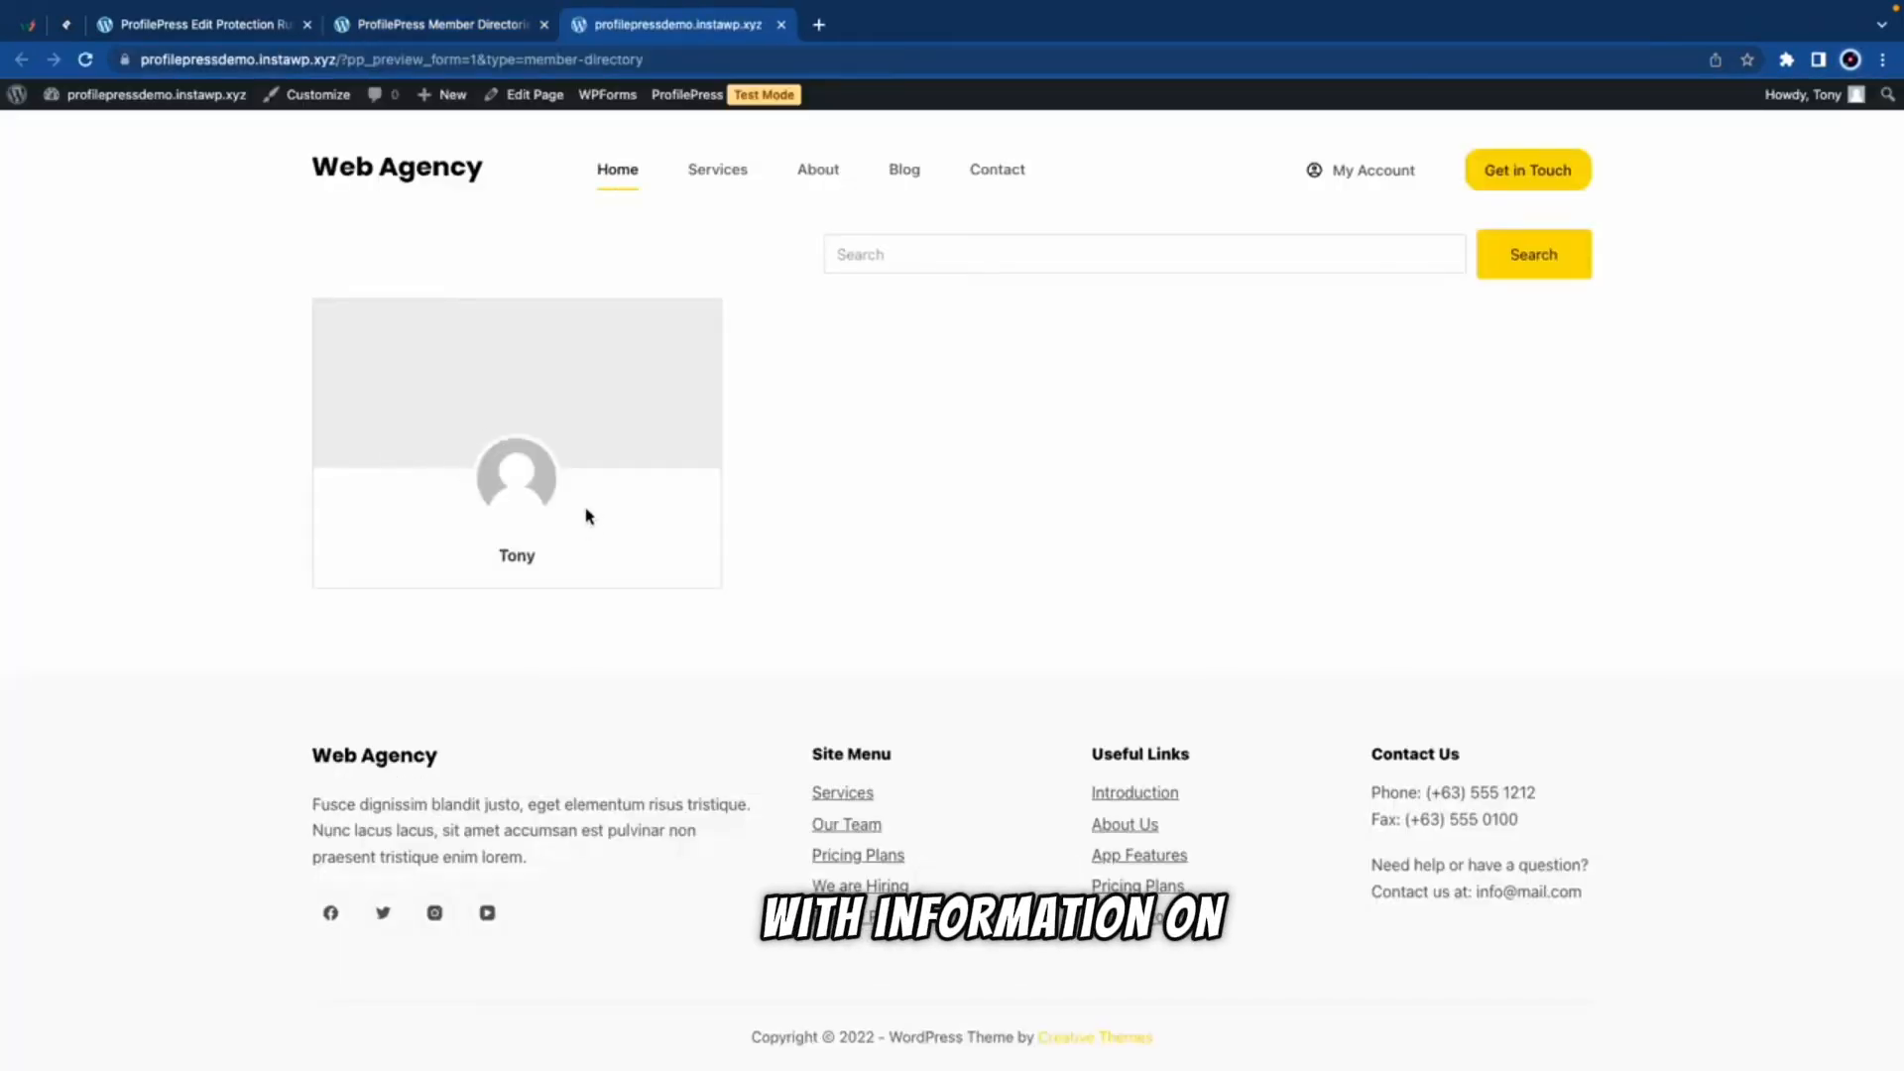
click(782, 25)
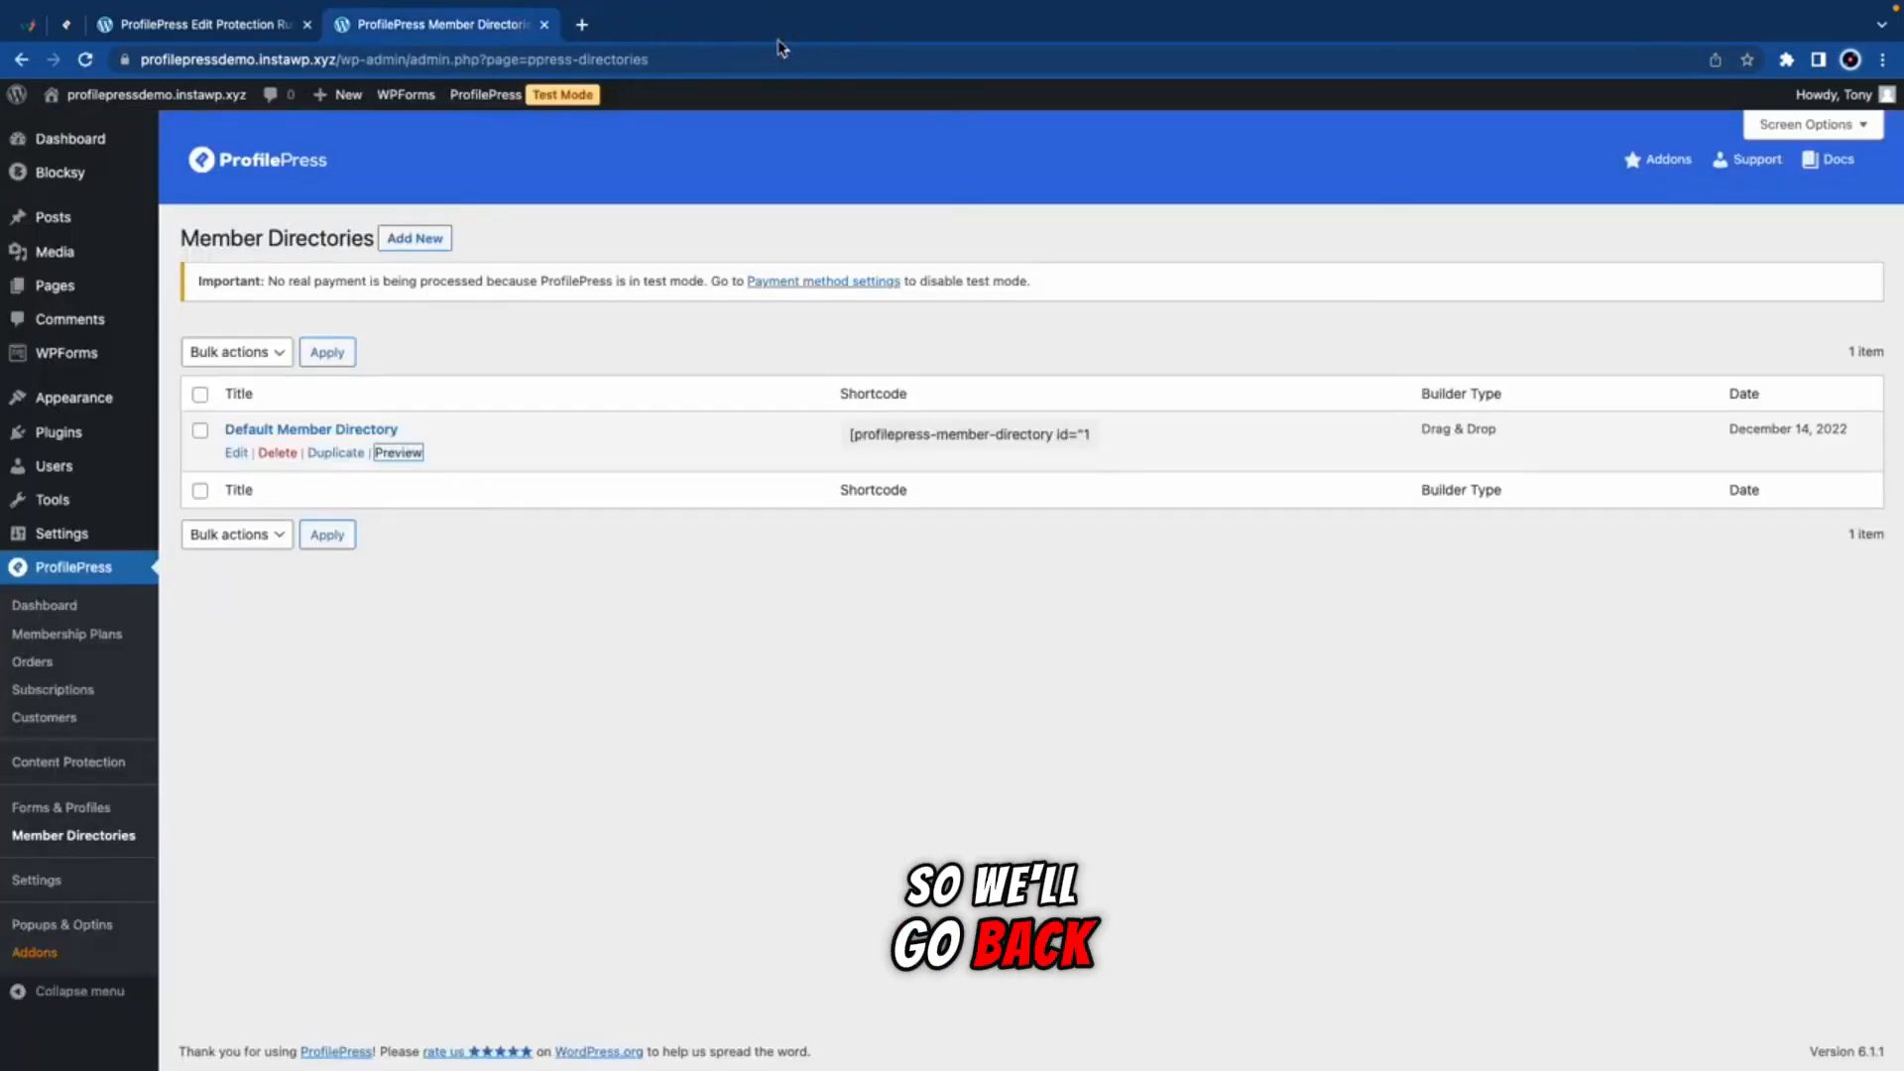
Step: Create a new member directory named Directory 1 from the Gerbera template
click(415, 240)
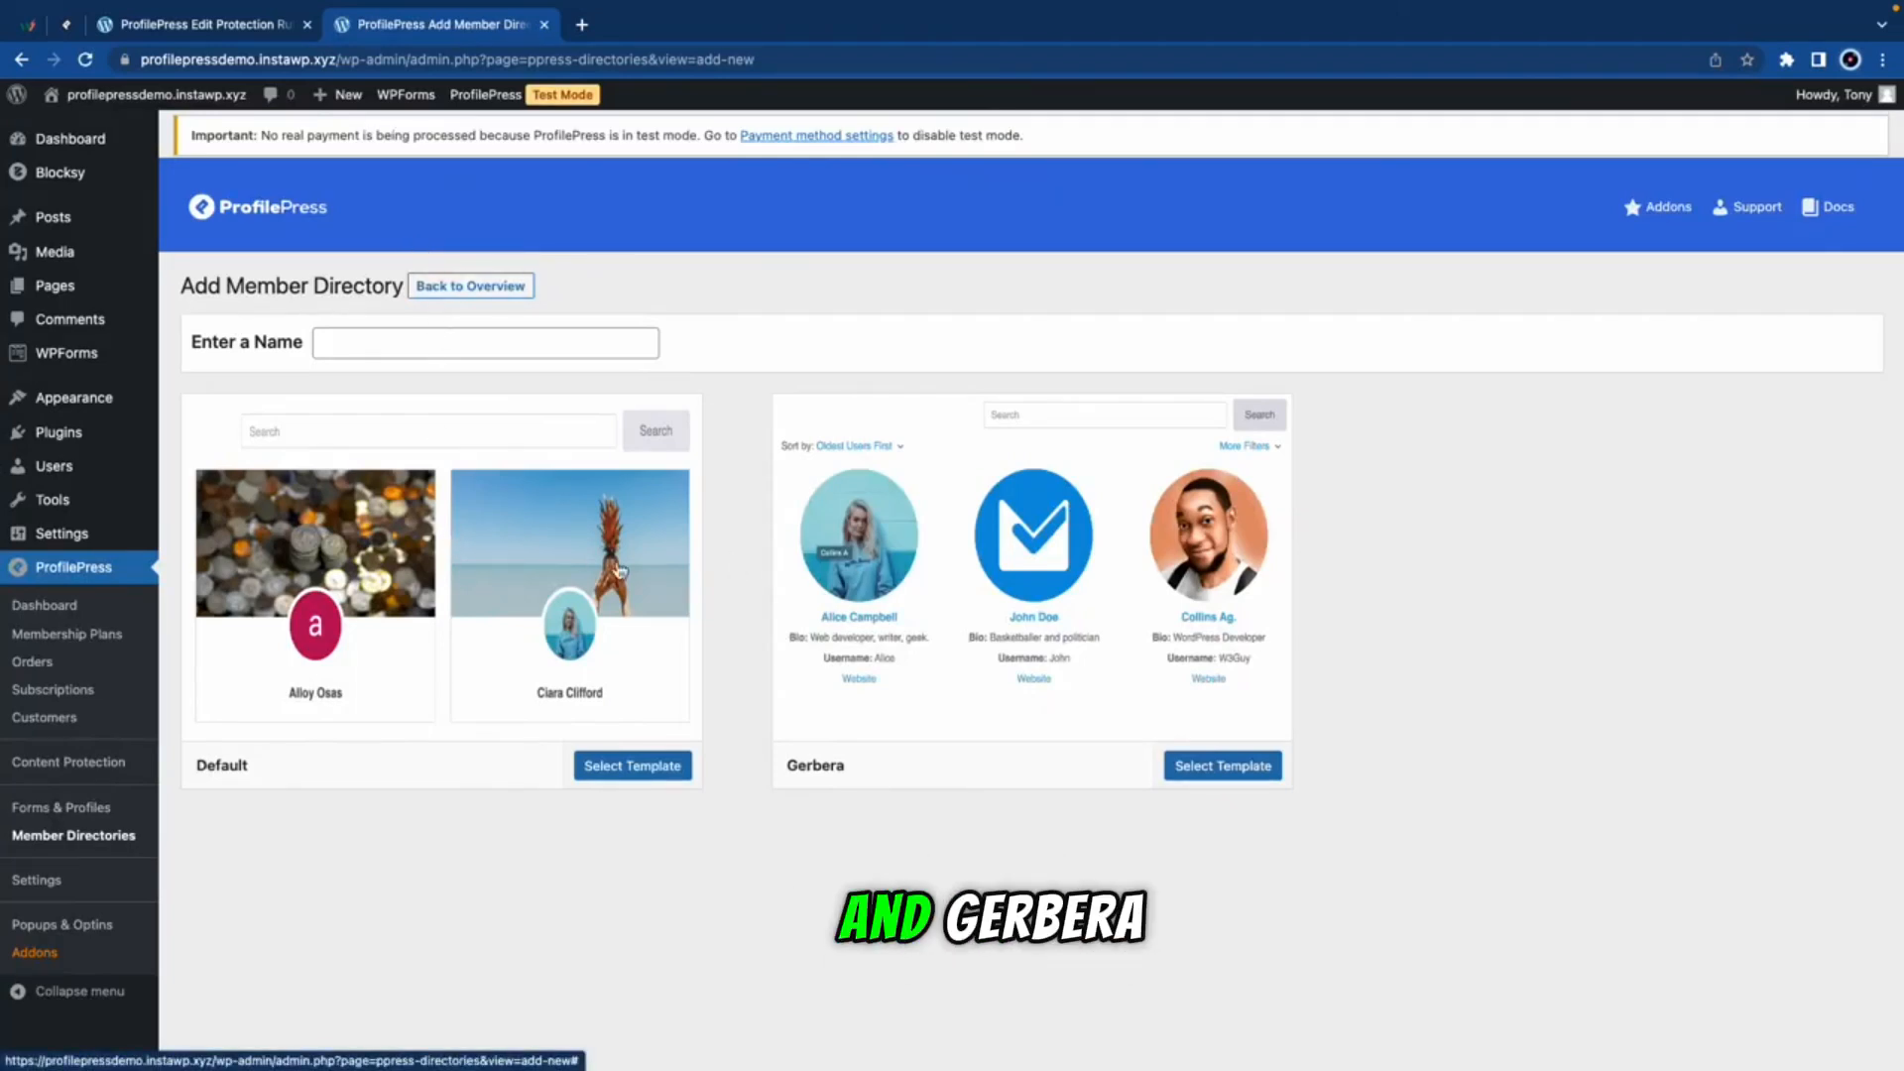
click(471, 354)
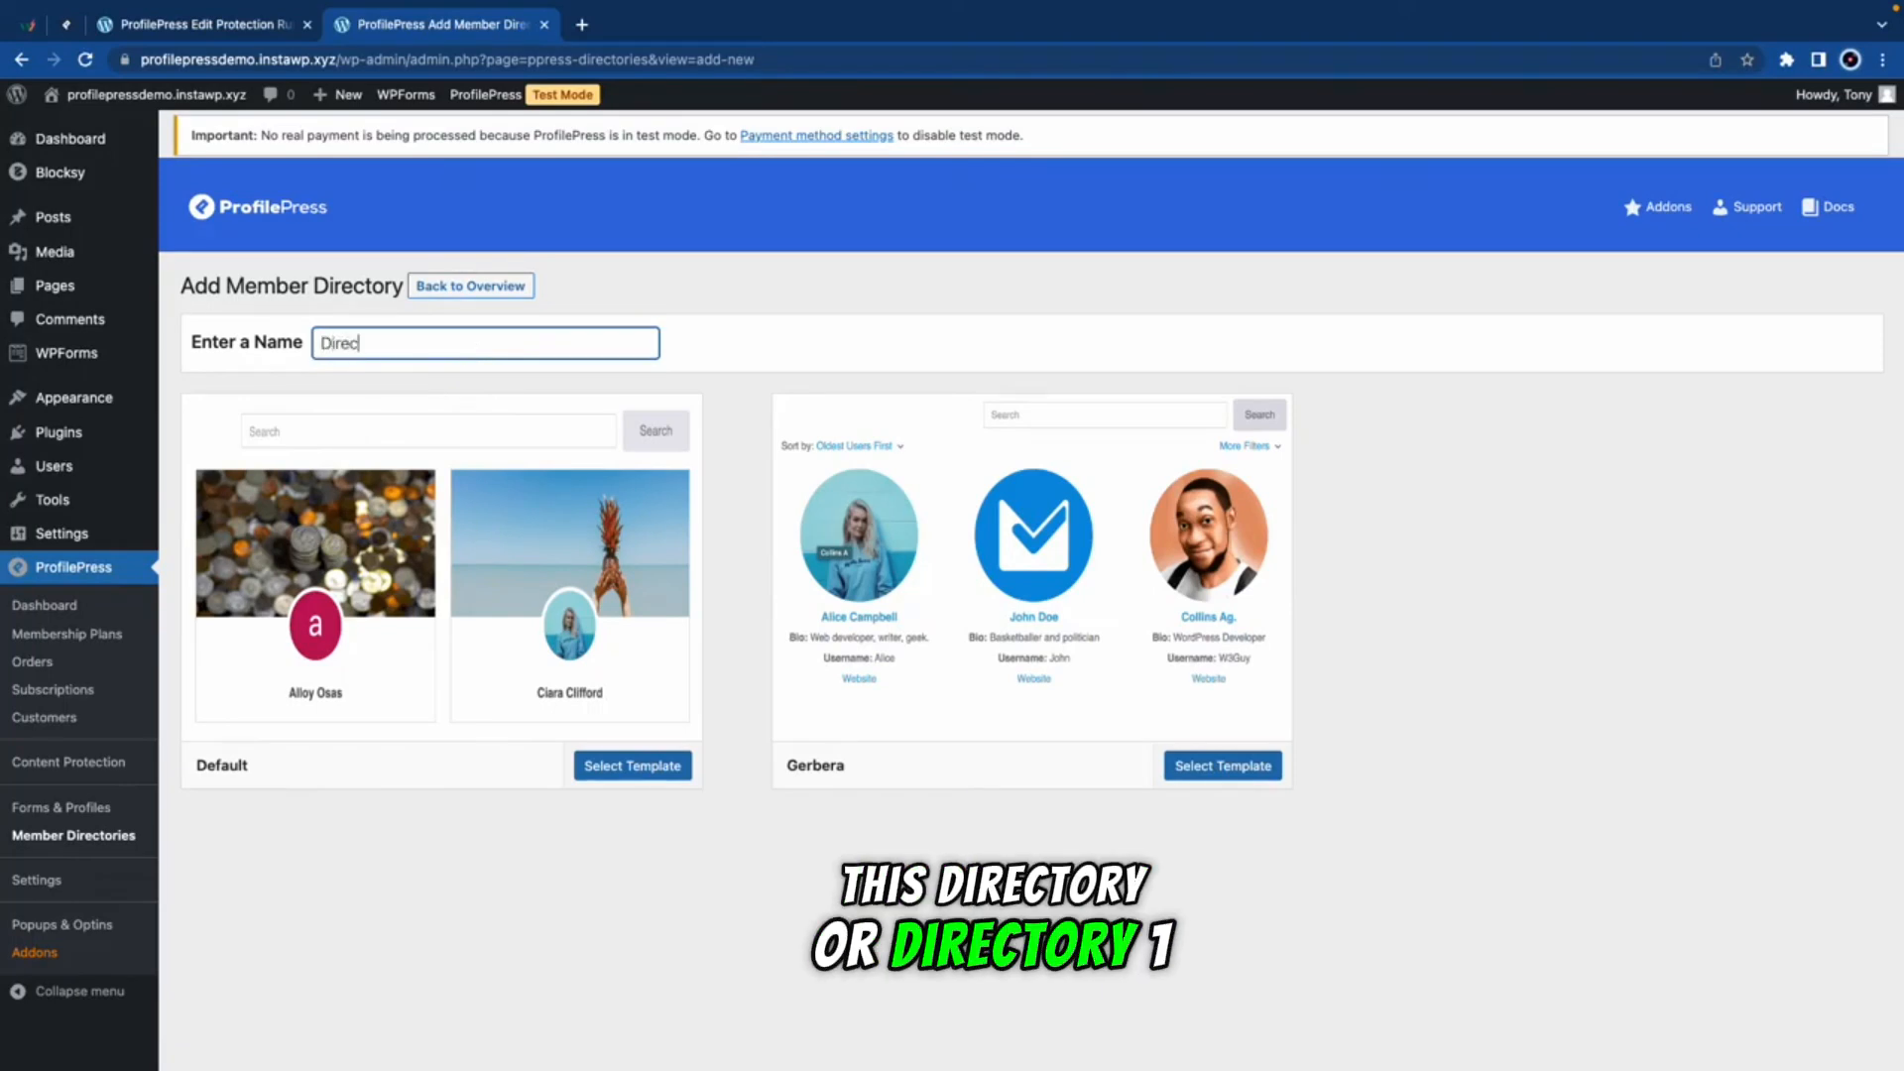
text(Directory 1)
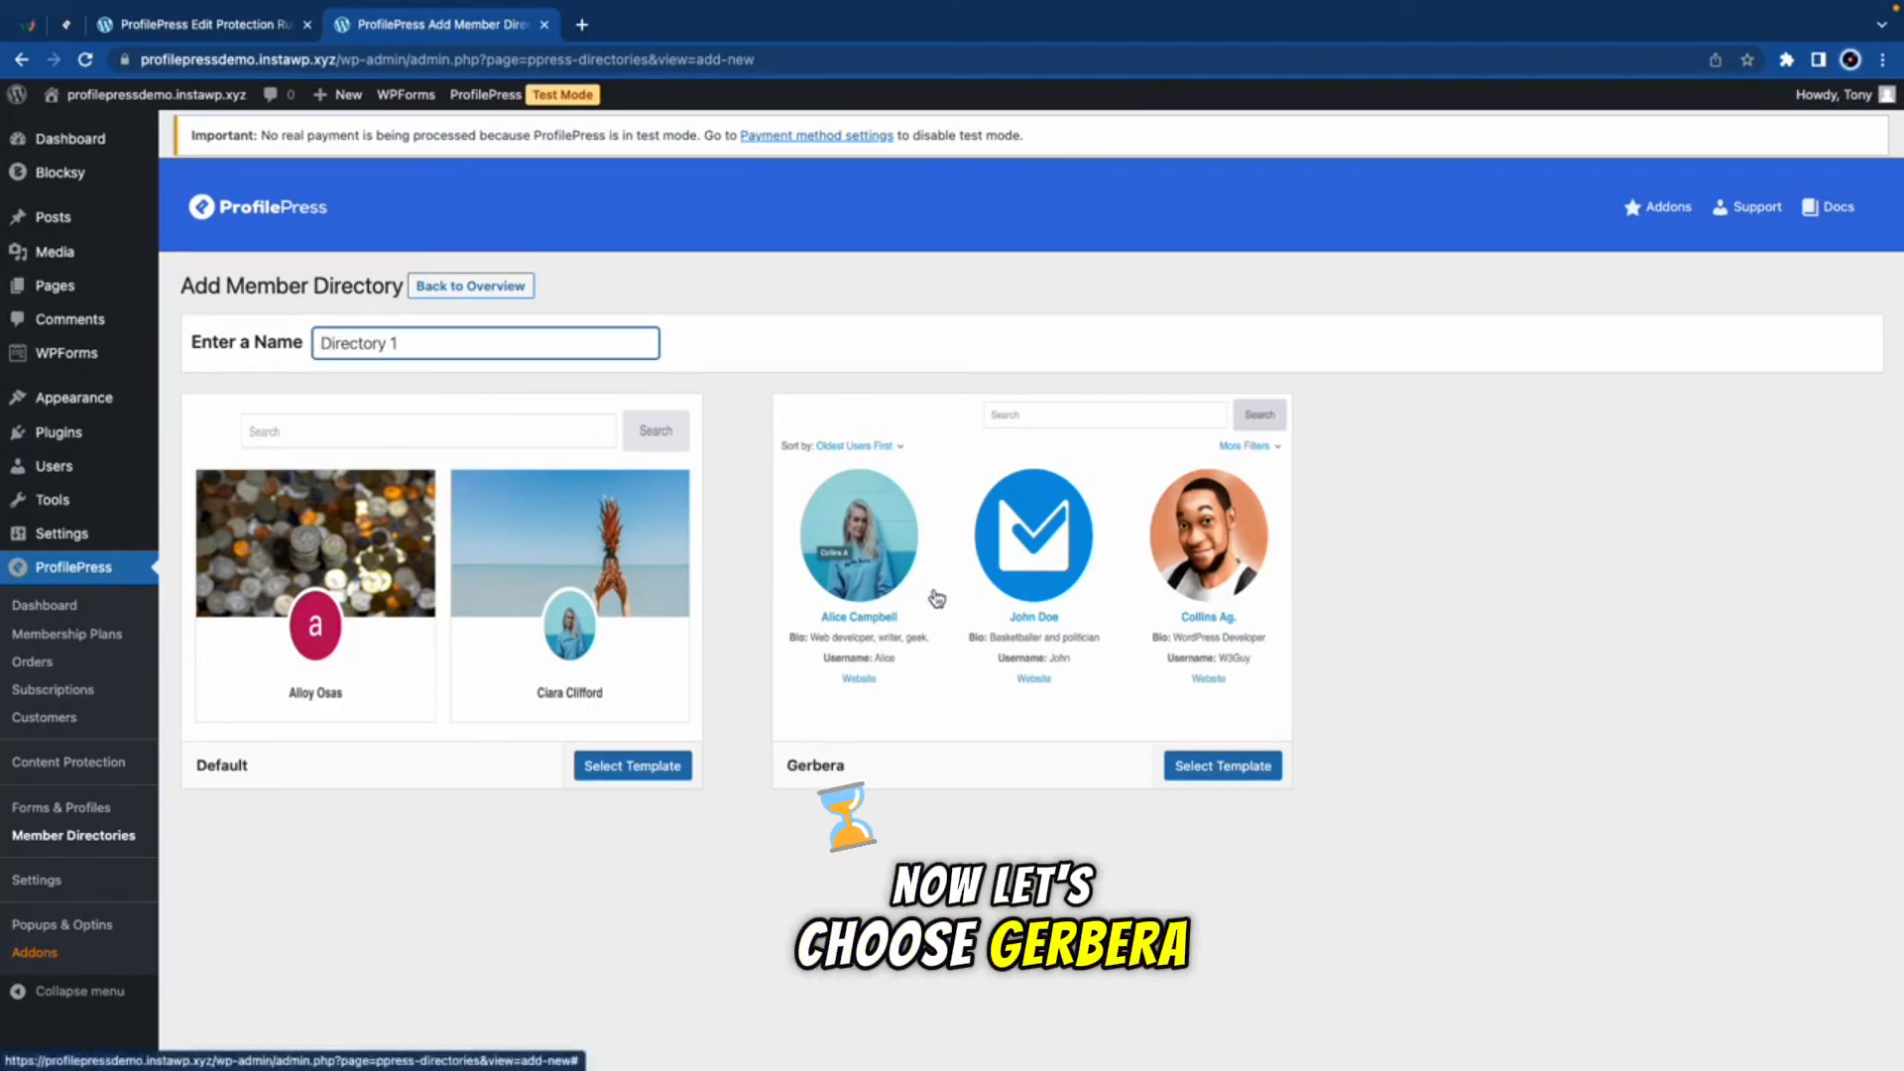
click(1198, 767)
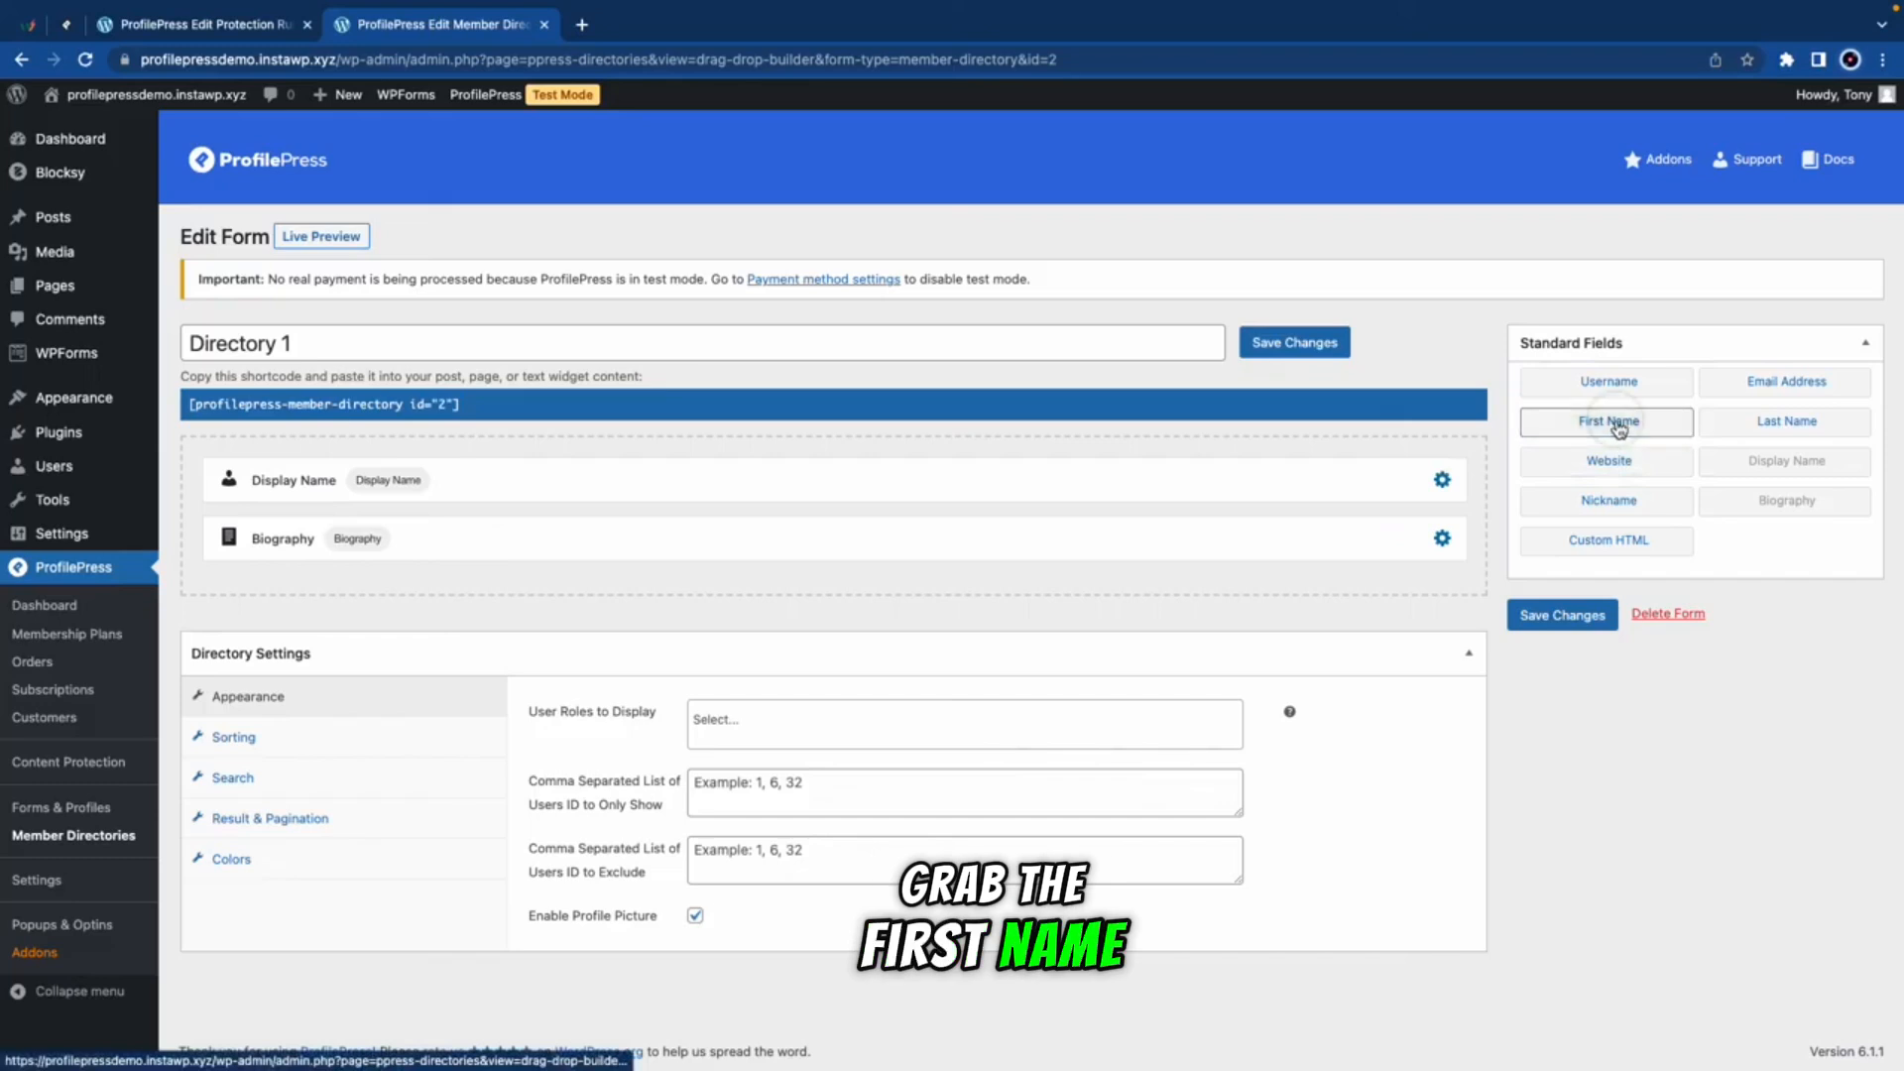
Step: Add the First Name and Last Name fields to the directory form and delete the Display Name field
drag(1612, 422, 497, 539)
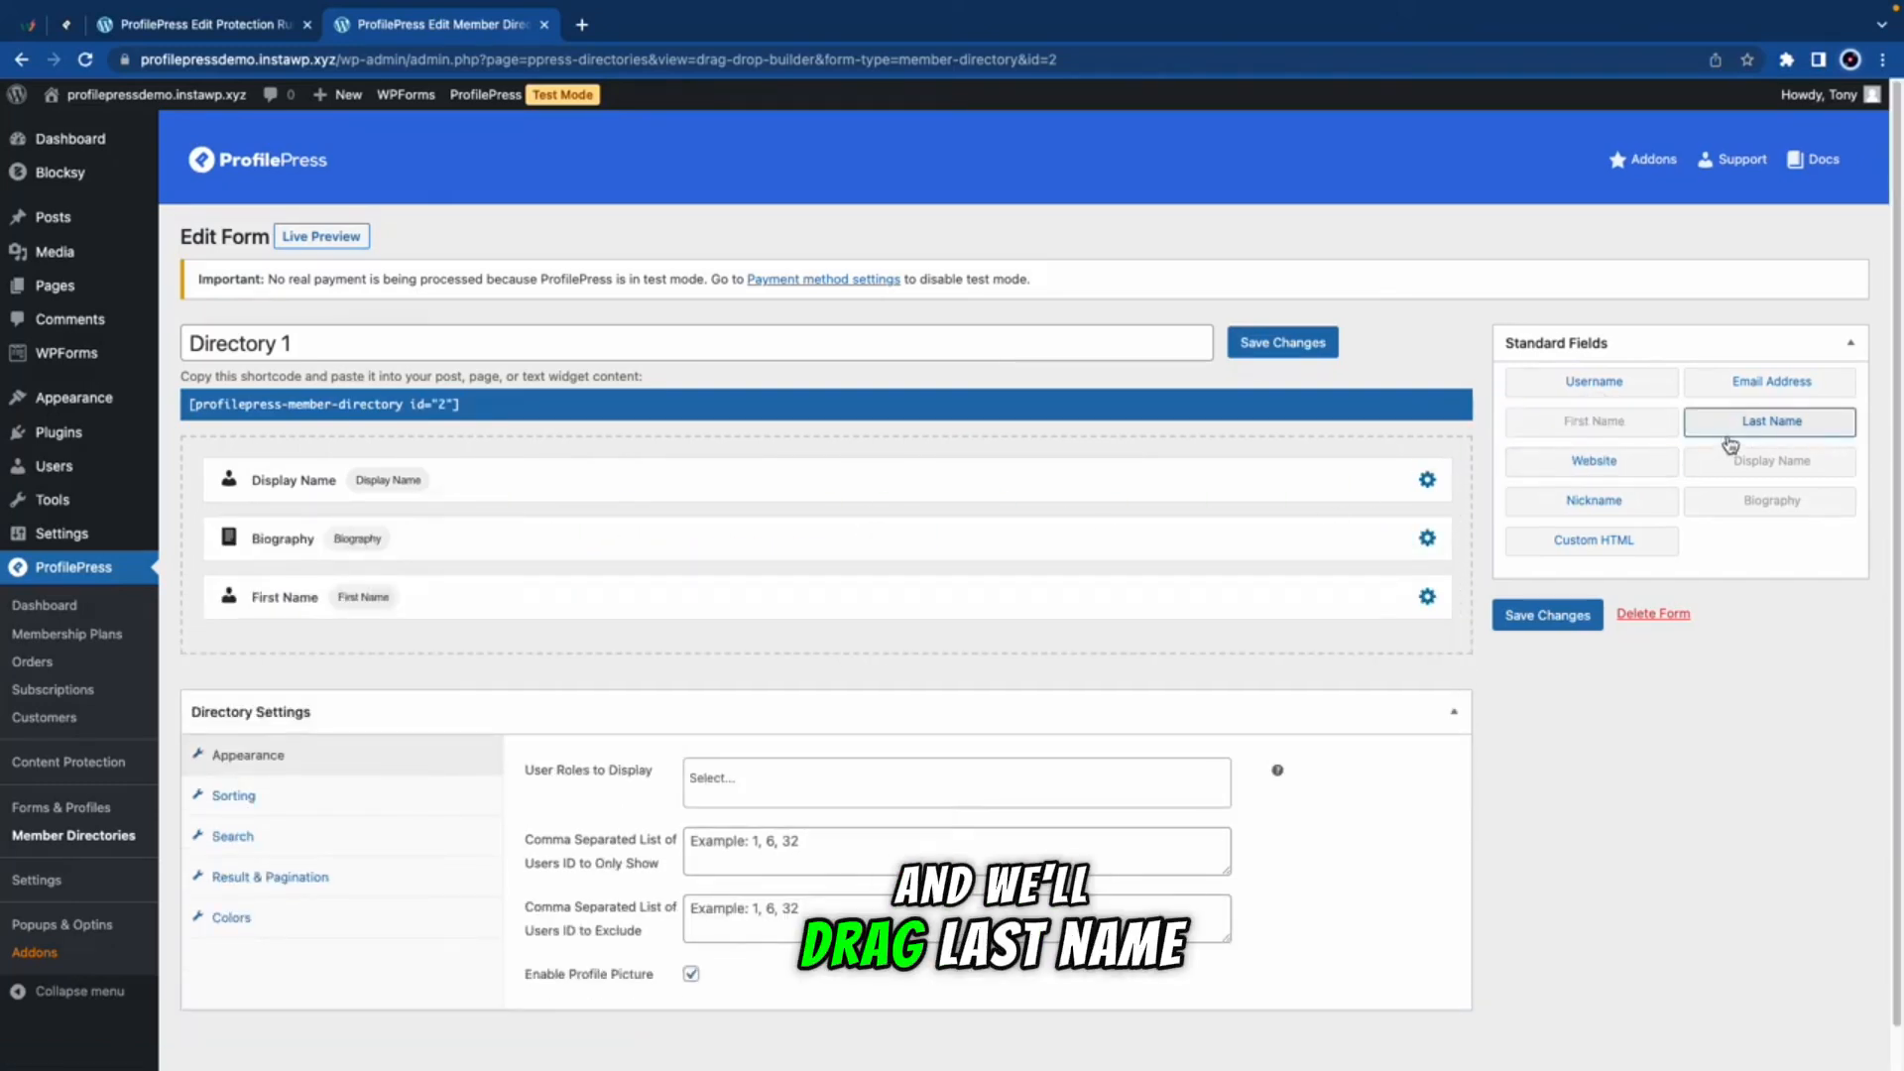
drag(1731, 444, 498, 587)
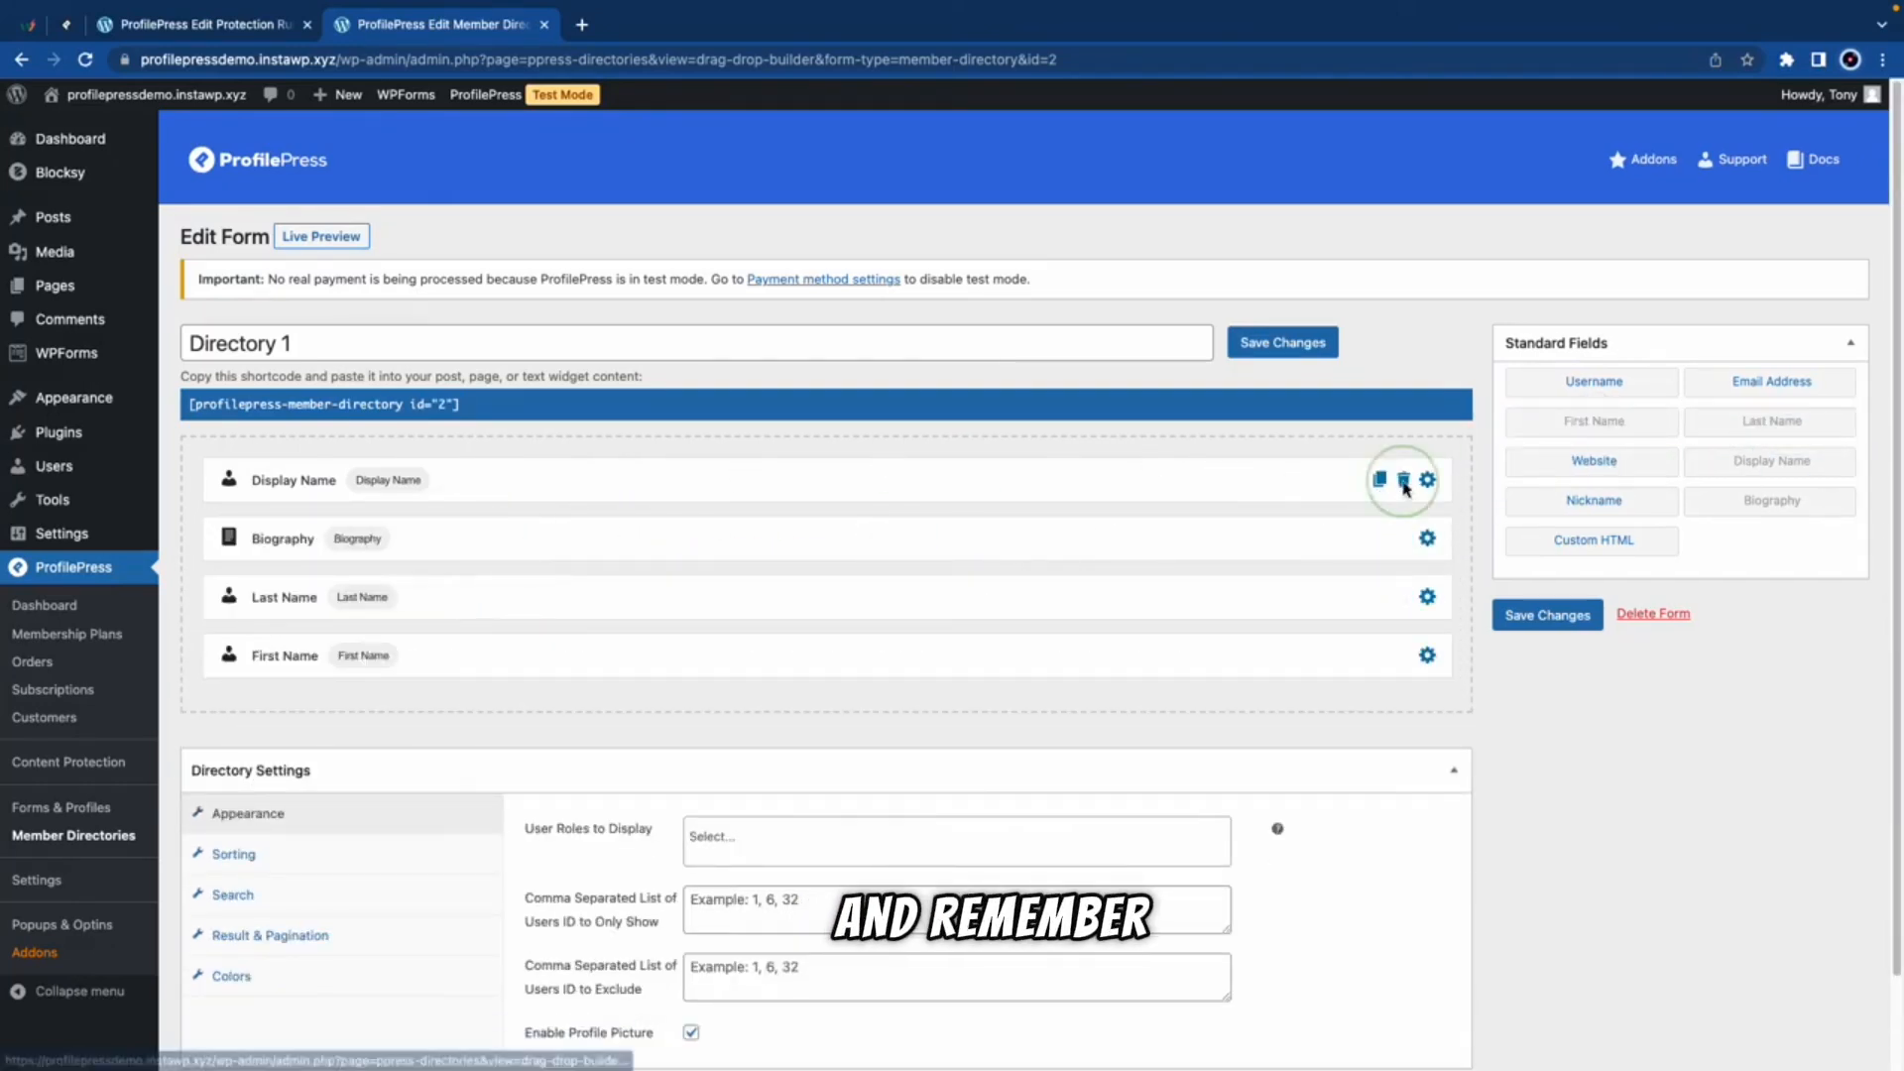
click(1403, 481)
click(1116, 171)
Step: Reorder the form fields to First Name, Last Name, Biography, and add the Website field below them
drag(370, 540, 463, 486)
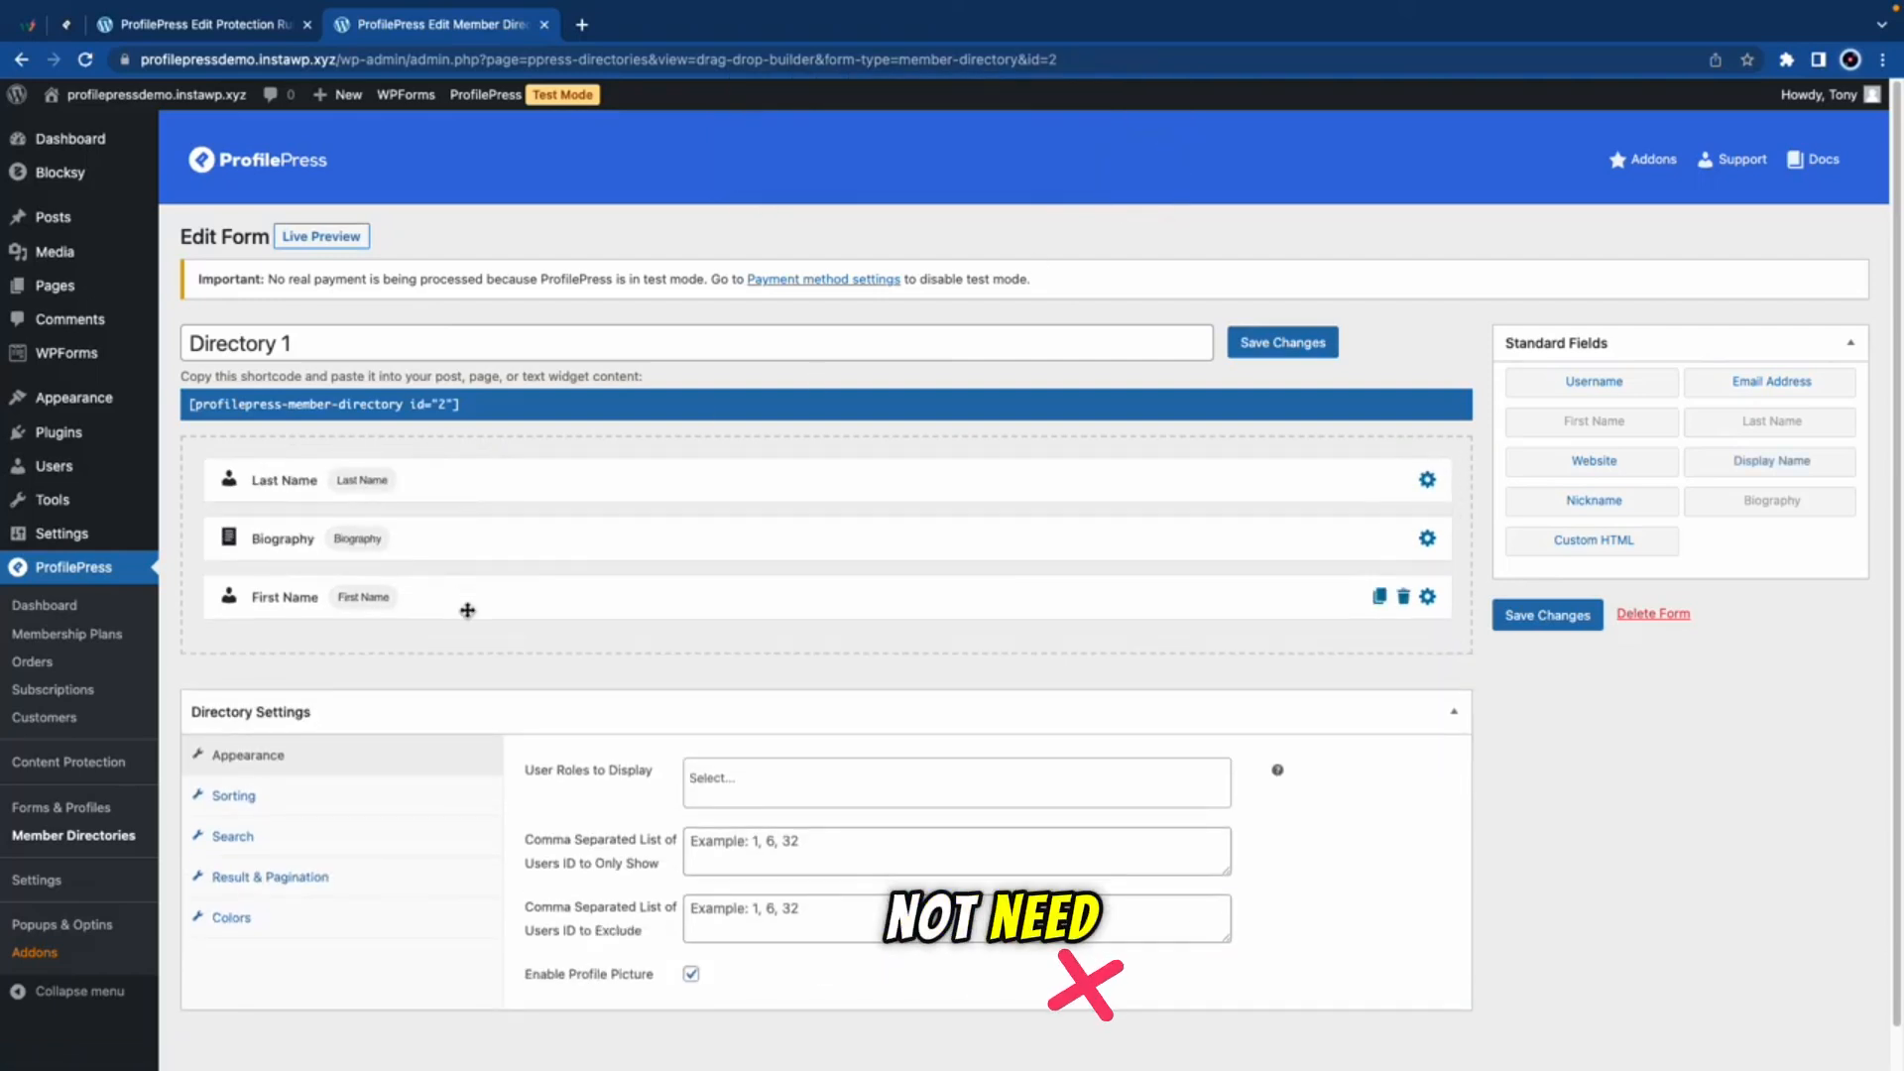
drag(467, 607, 476, 482)
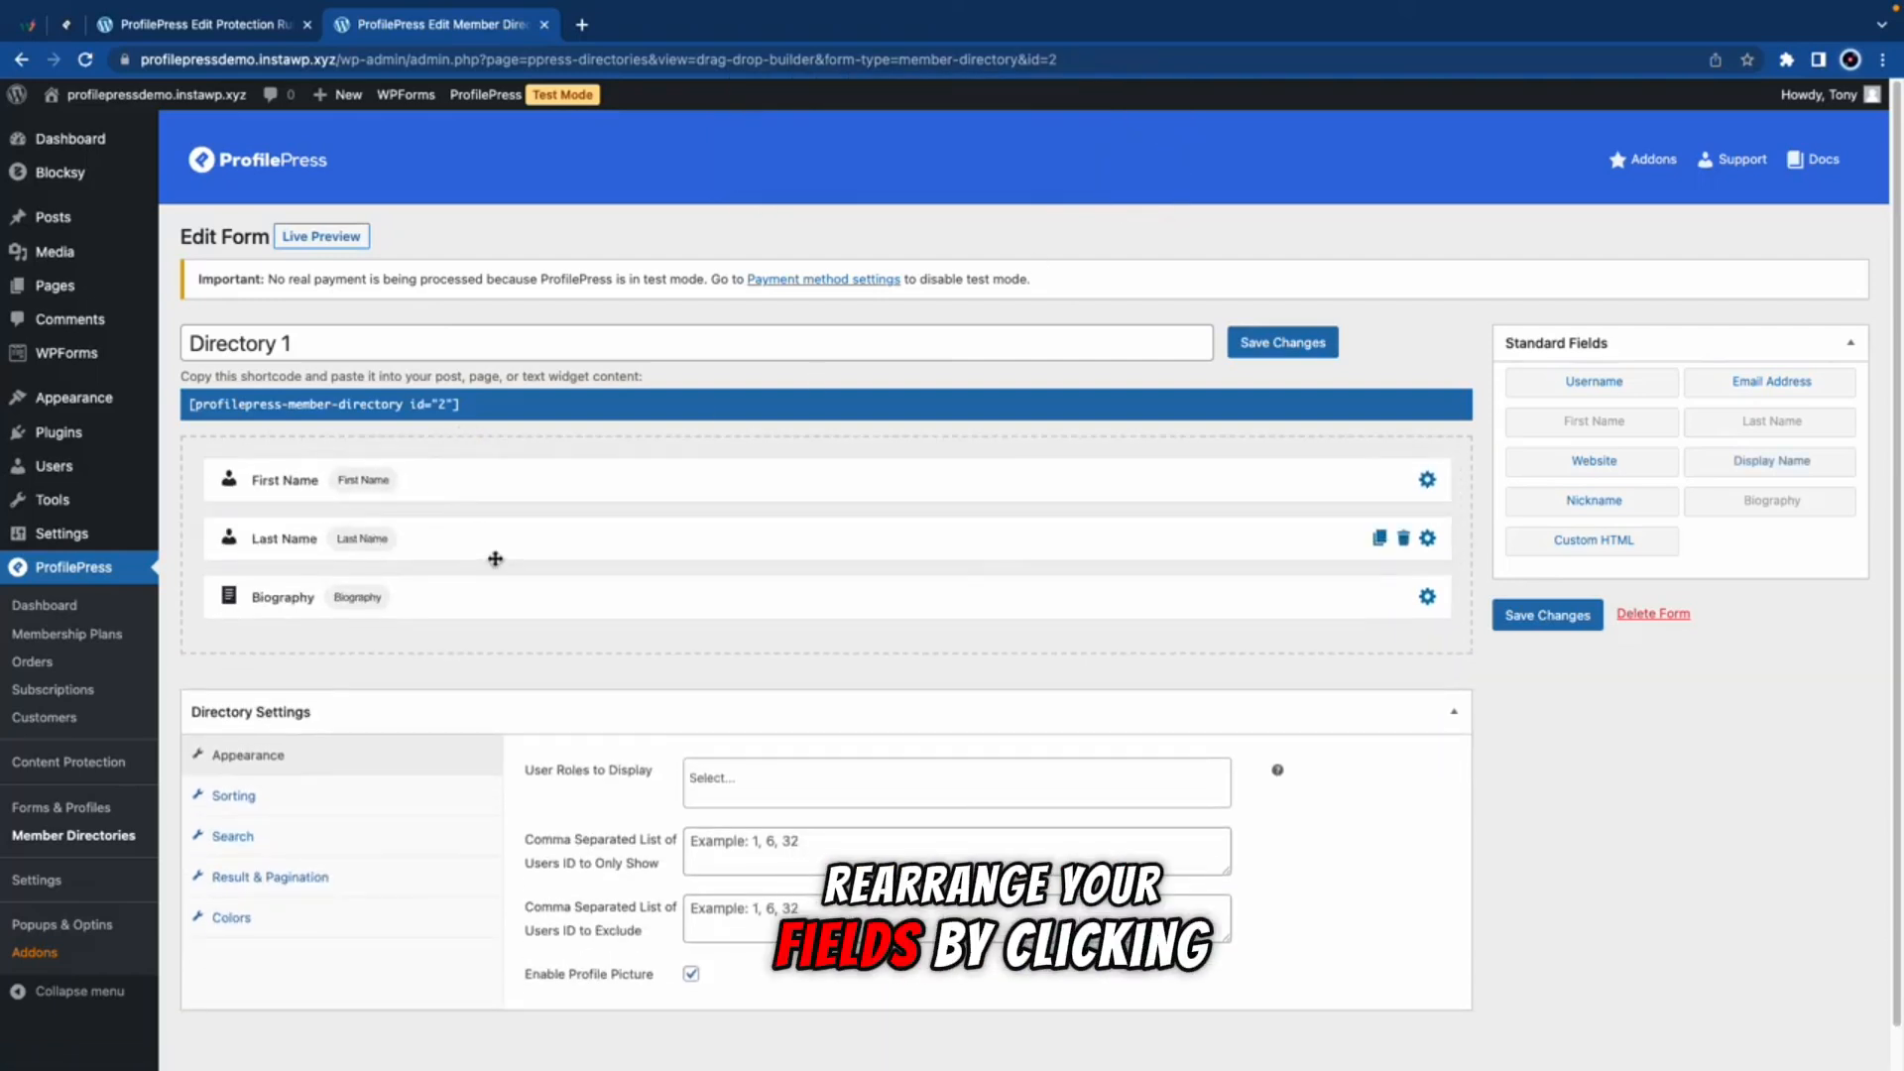
drag(1594, 460, 521, 684)
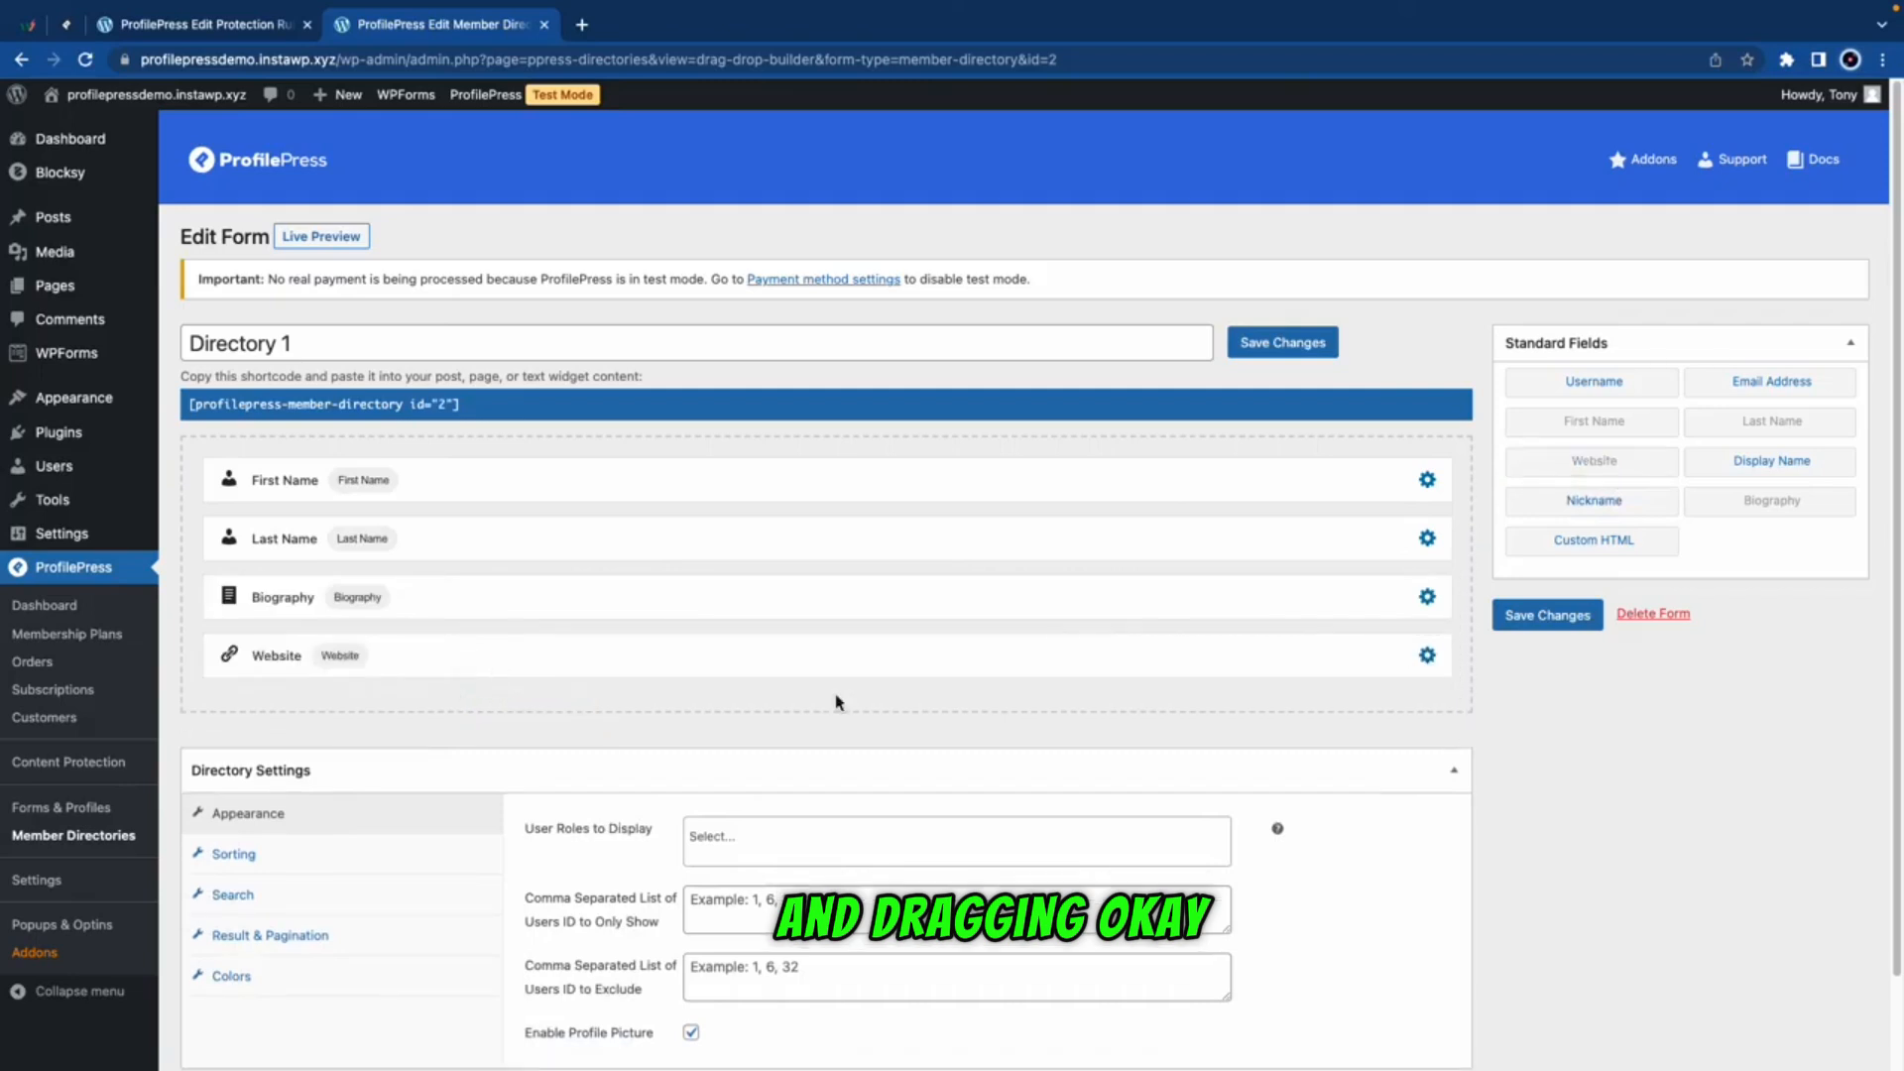
Step: Set the directory's user roles to display to Premium and Subscriber
click(829, 846)
scroll(829, 778, down, 1)
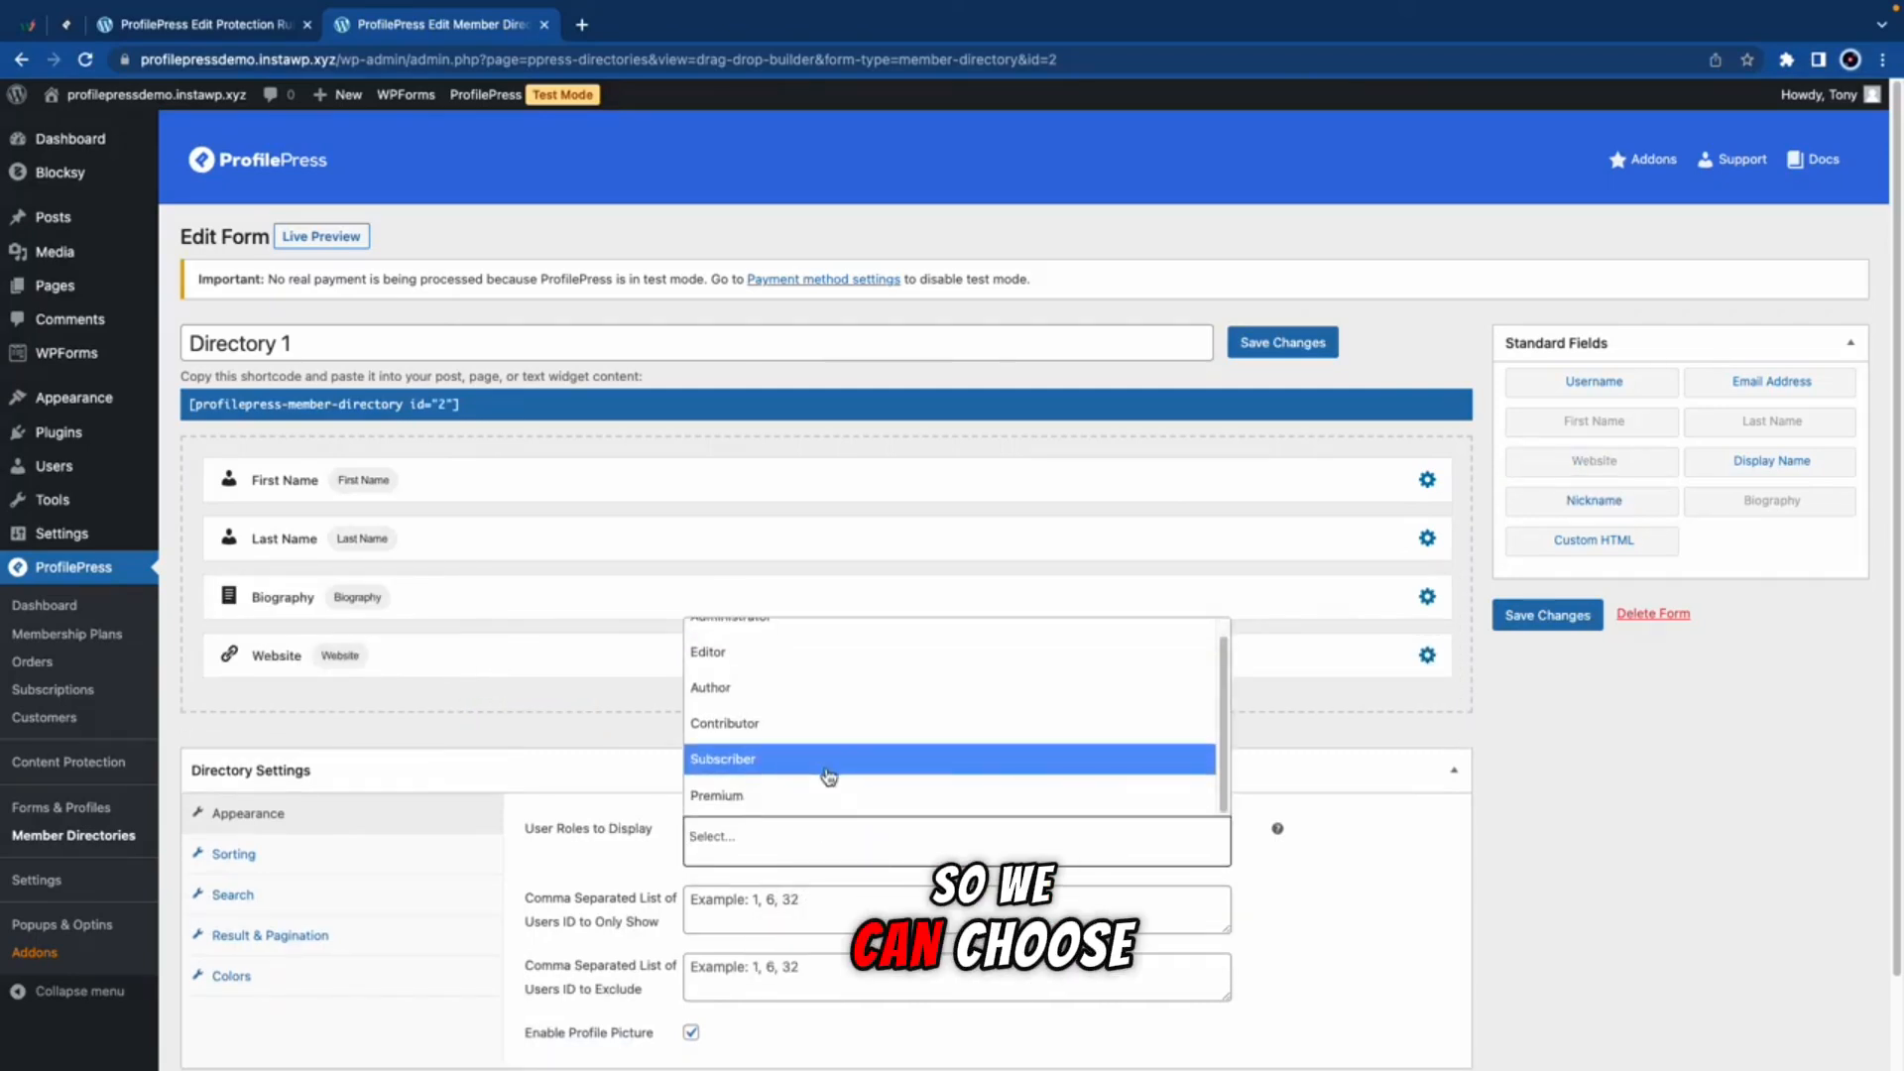
click(831, 790)
click(777, 825)
scroll(786, 731, down, 2)
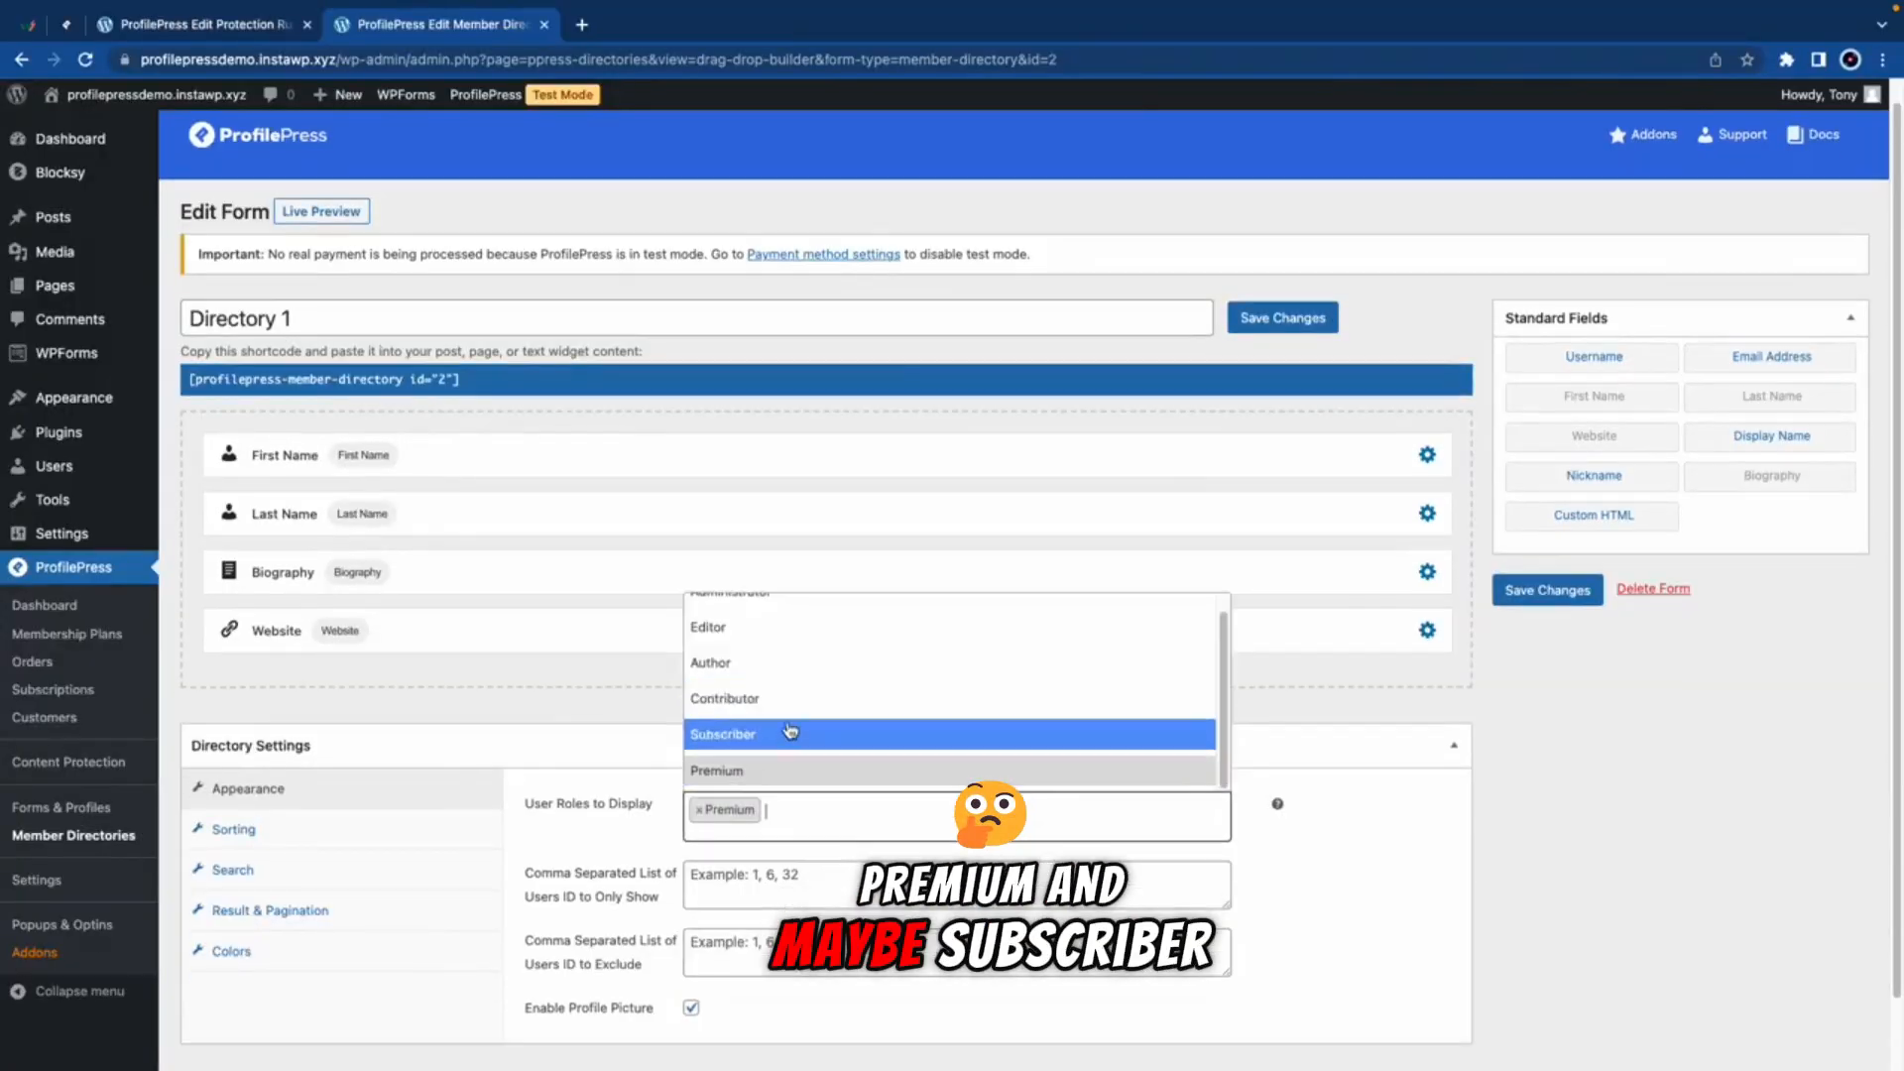
click(779, 663)
scroll(883, 765, up, 2)
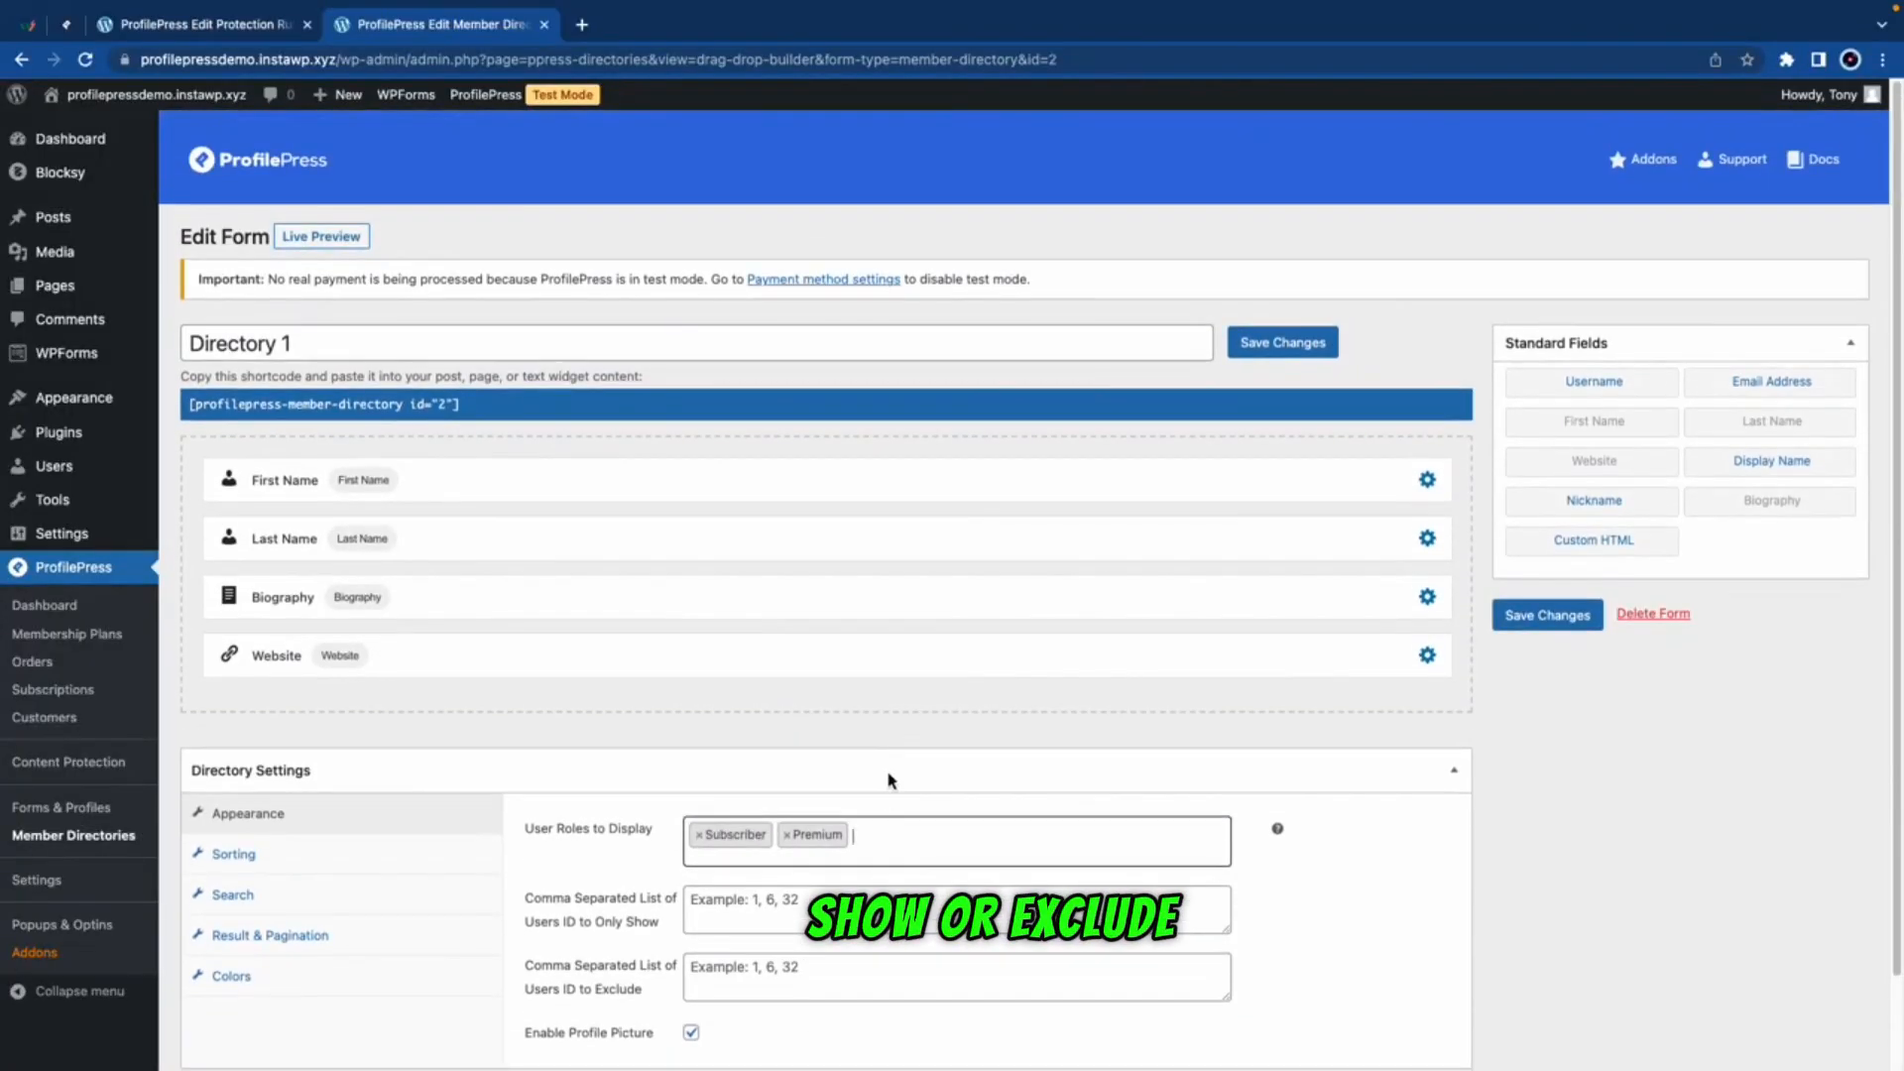
Step: Review the directory's sorting, search and pagination settings, and set the Pagination Active Link Background color to green #00aa05
scroll(905, 823, down, 2)
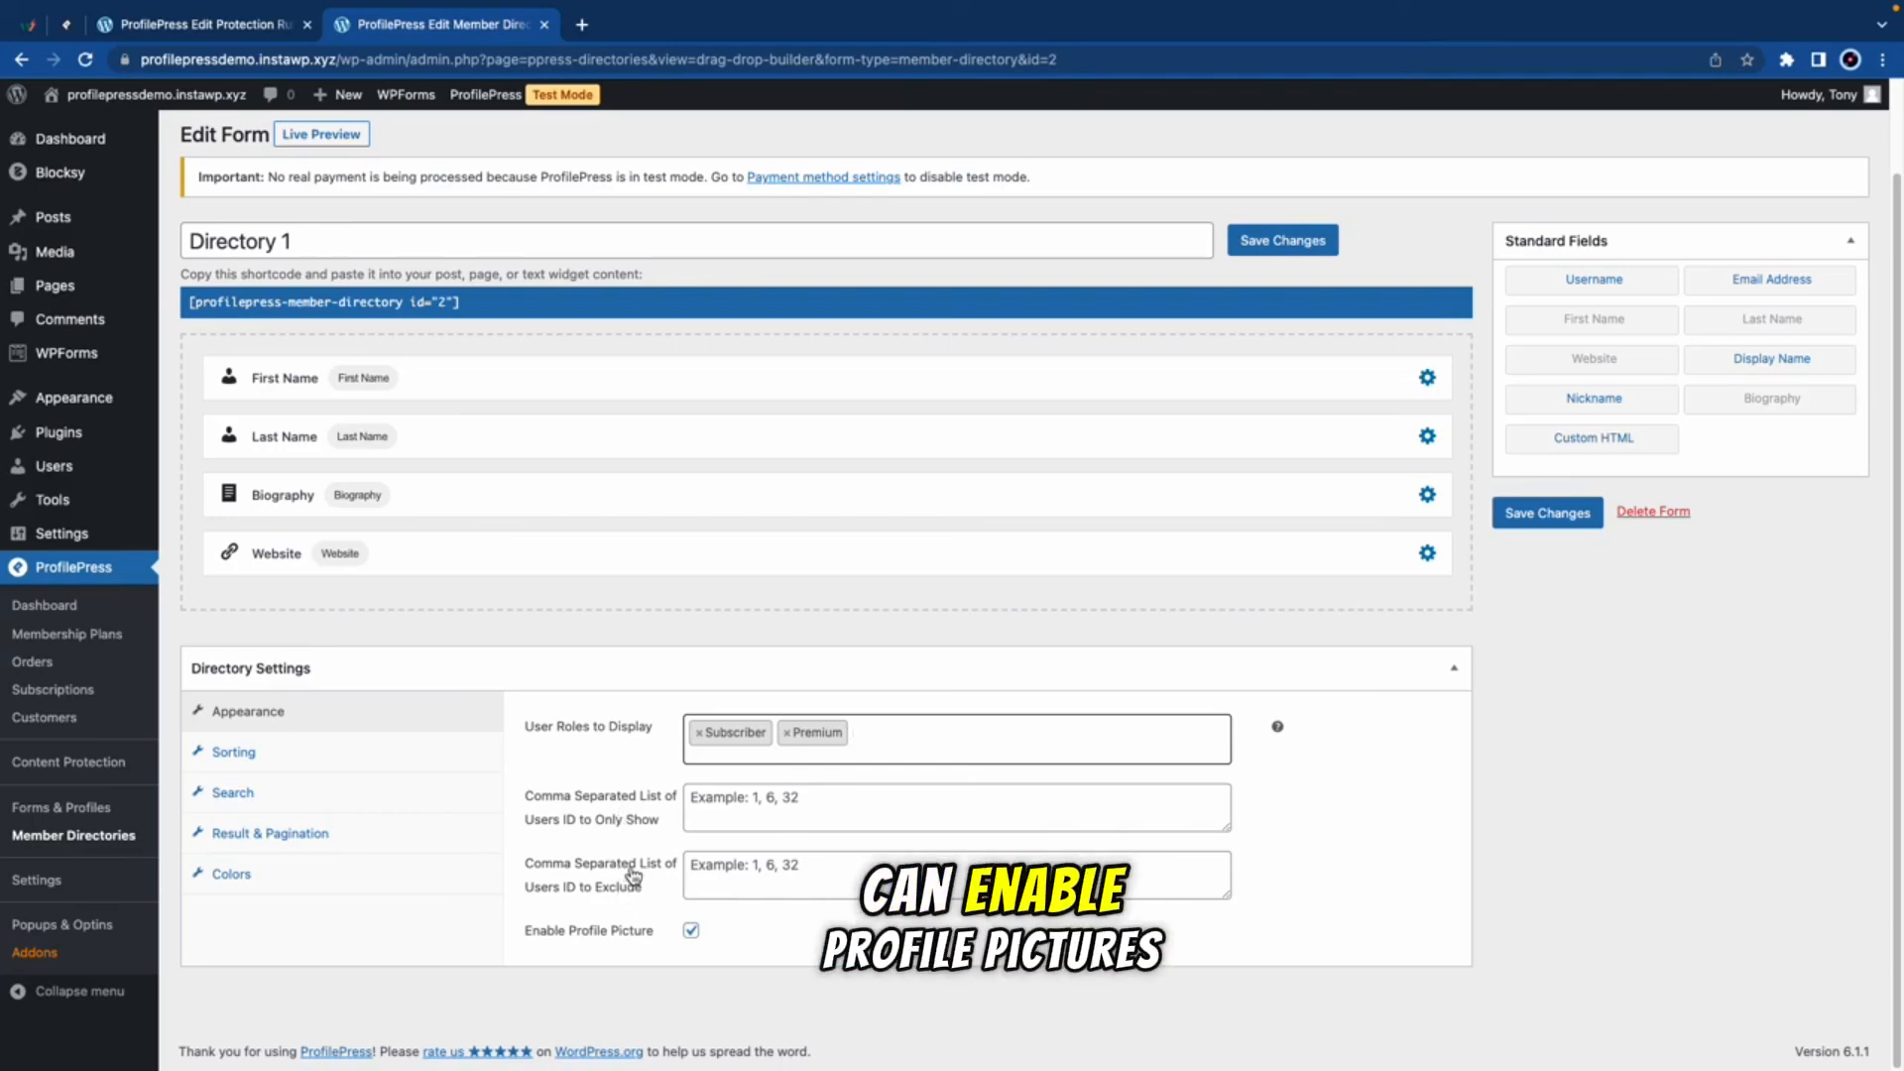
click(294, 754)
click(352, 858)
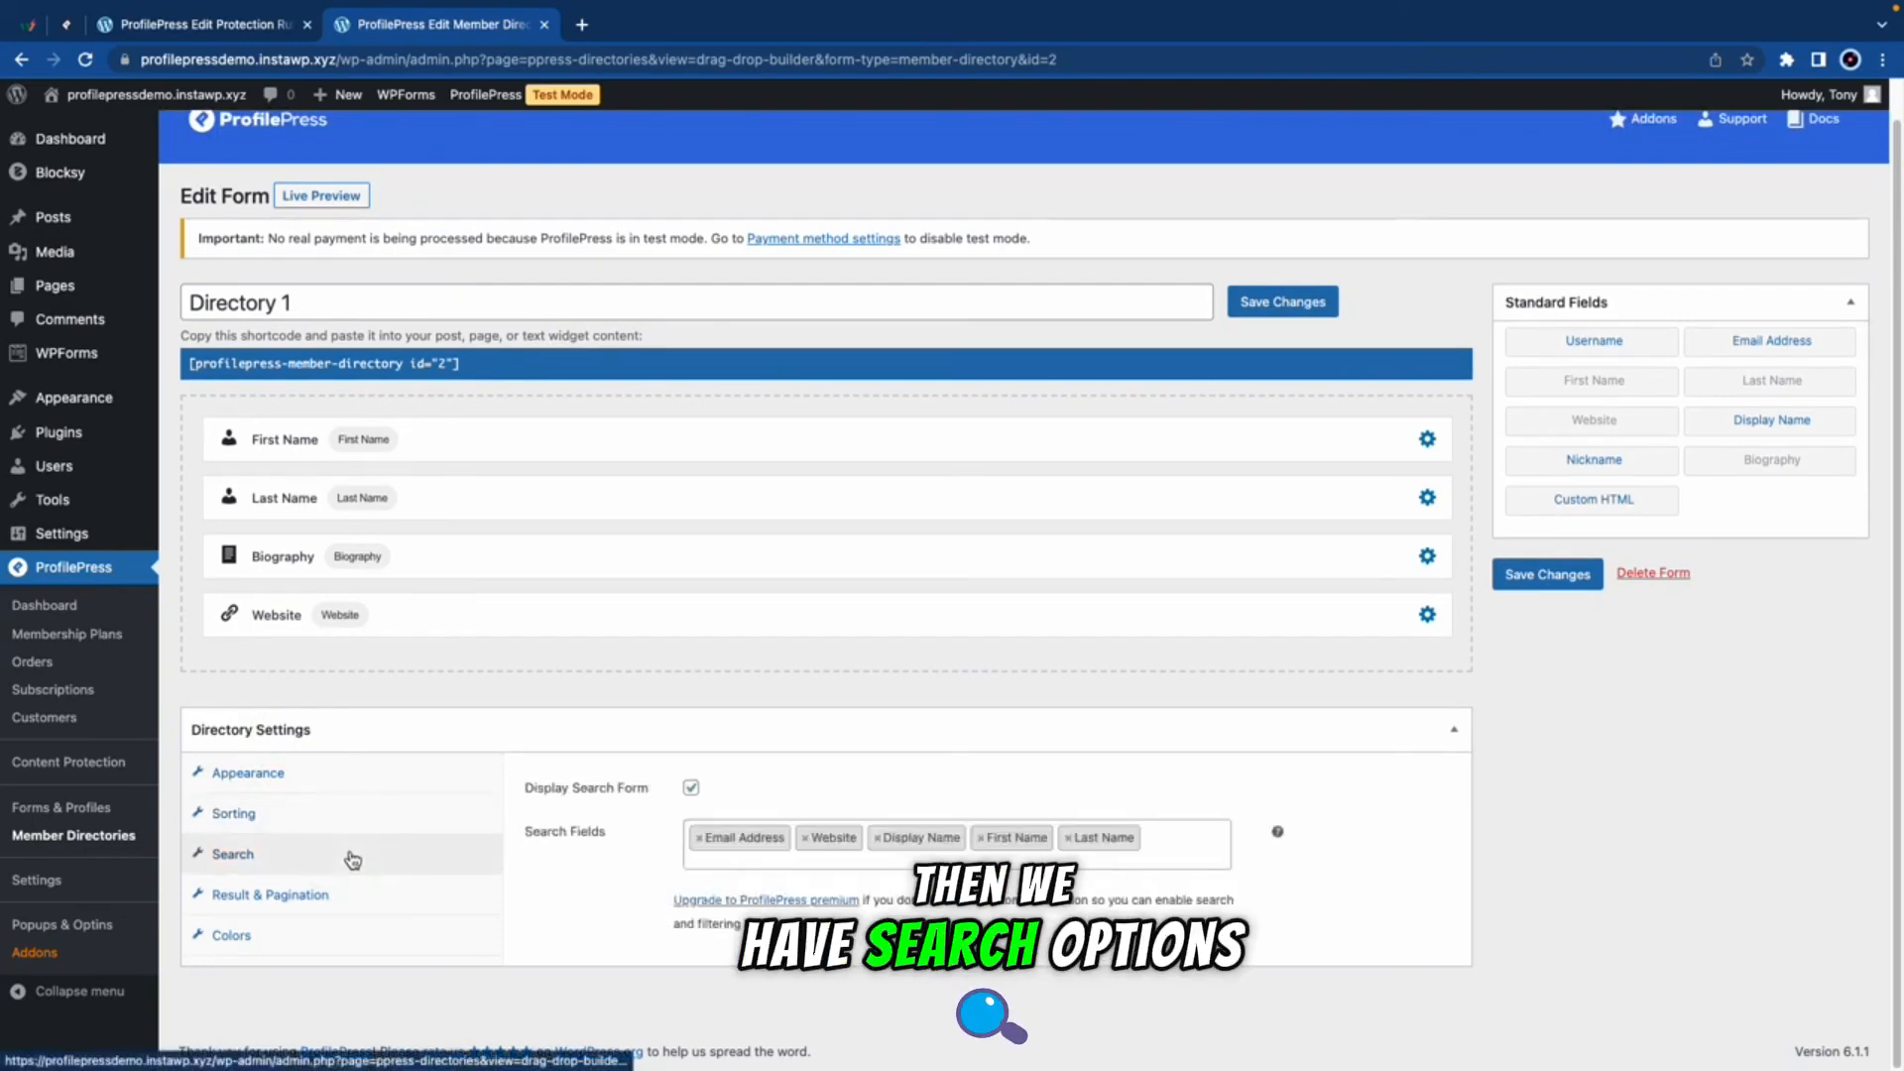
click(378, 901)
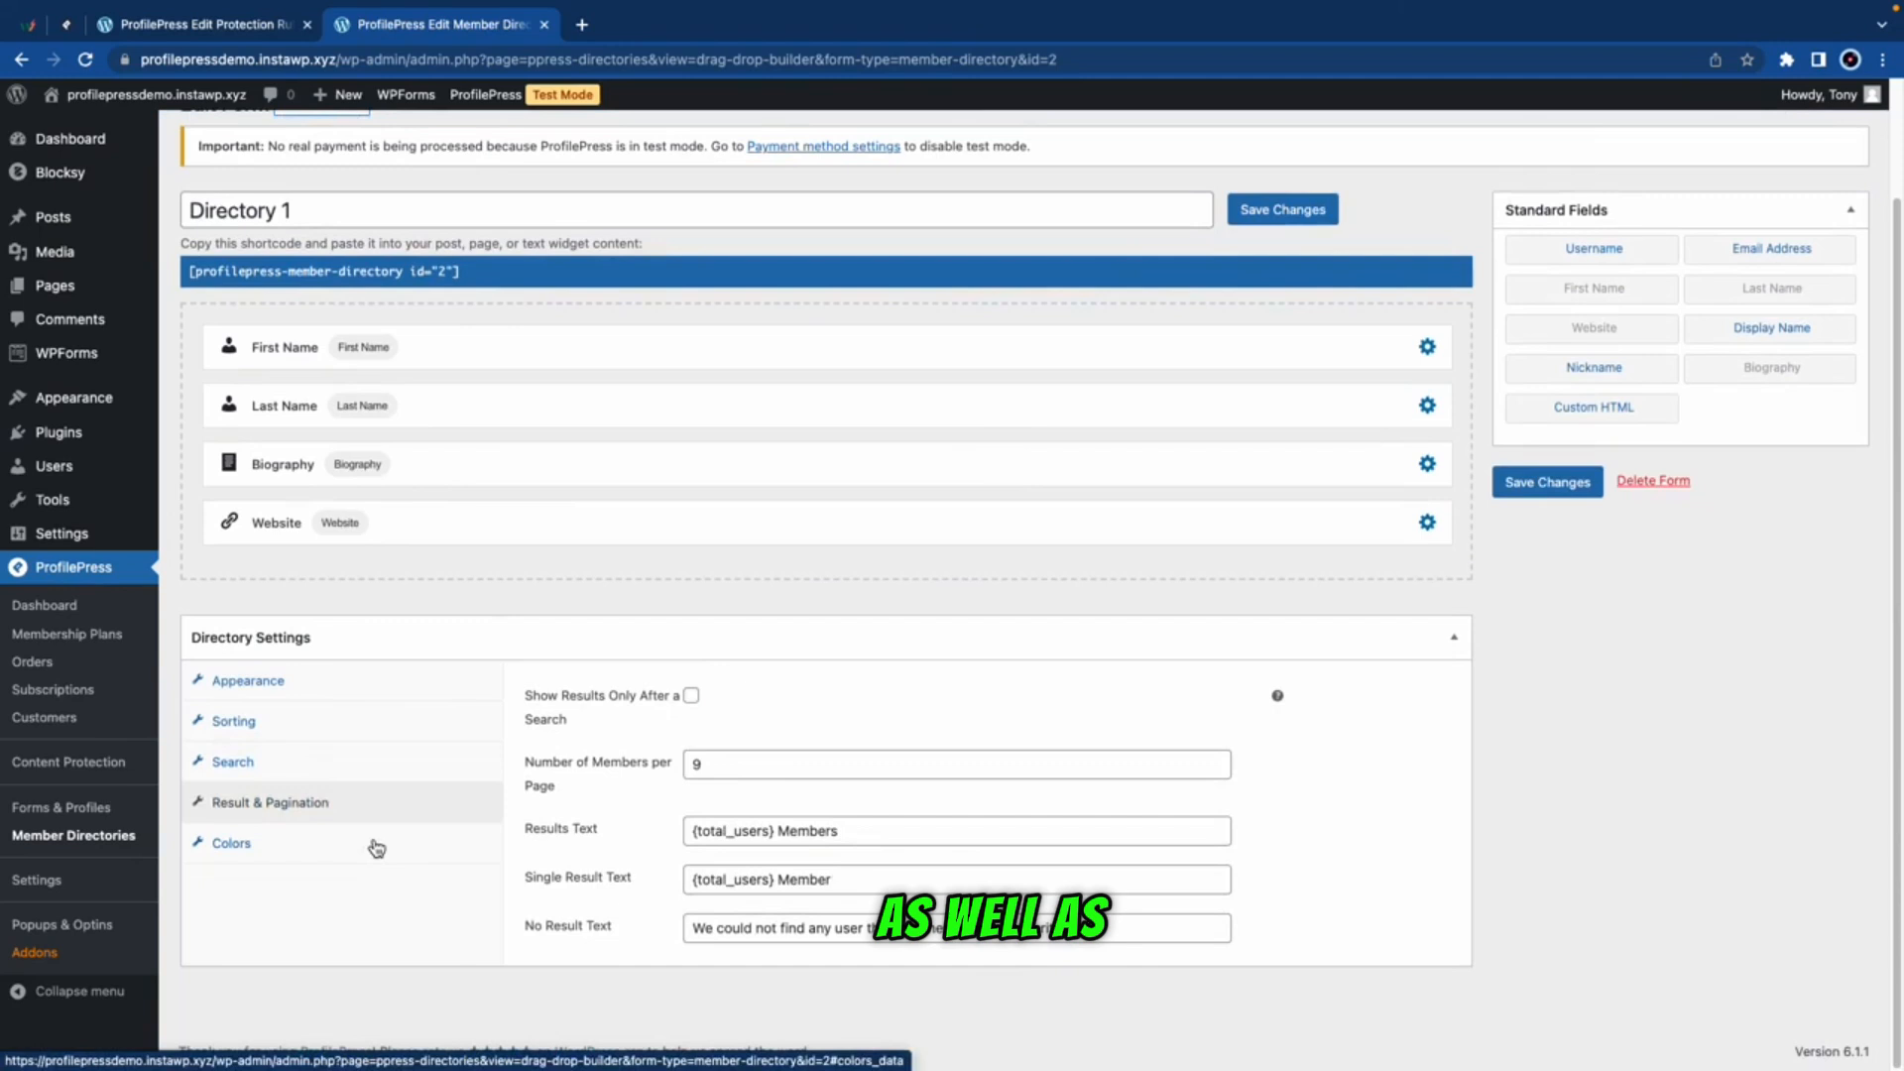
click(375, 846)
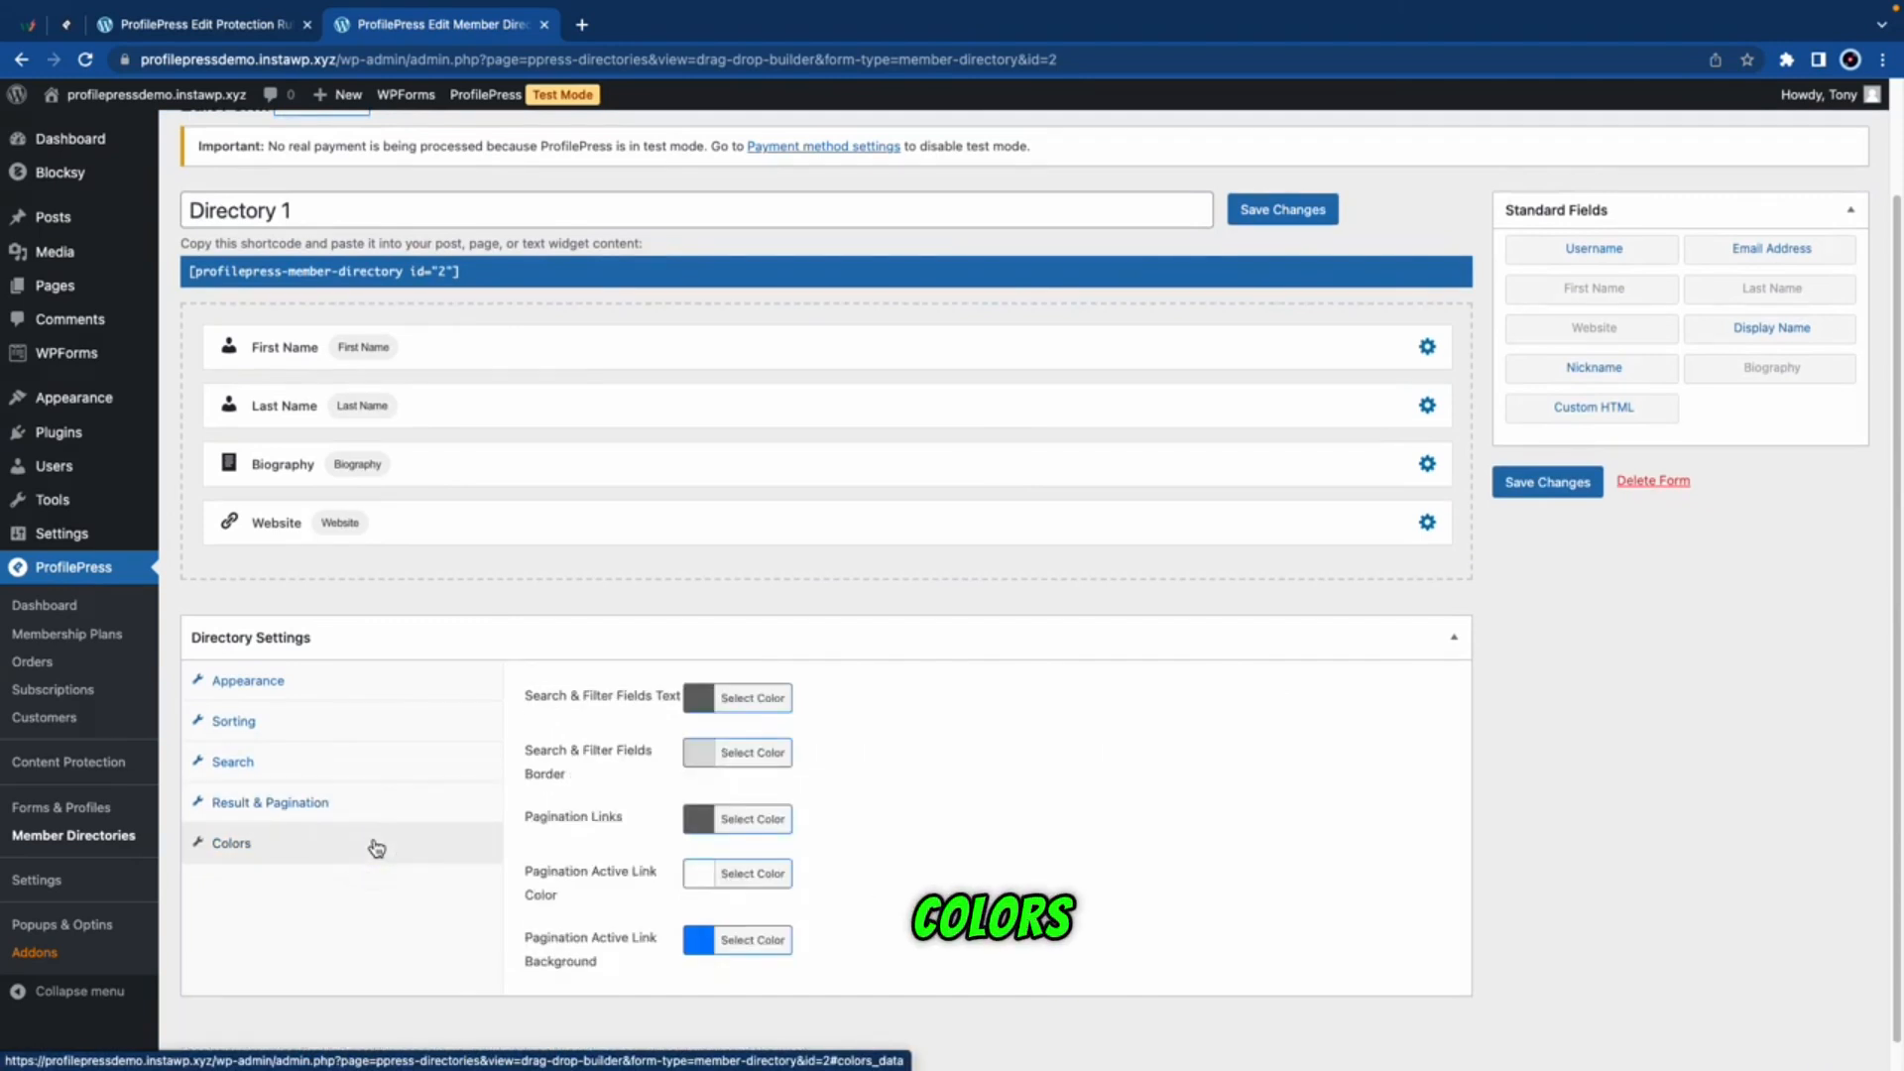
click(745, 942)
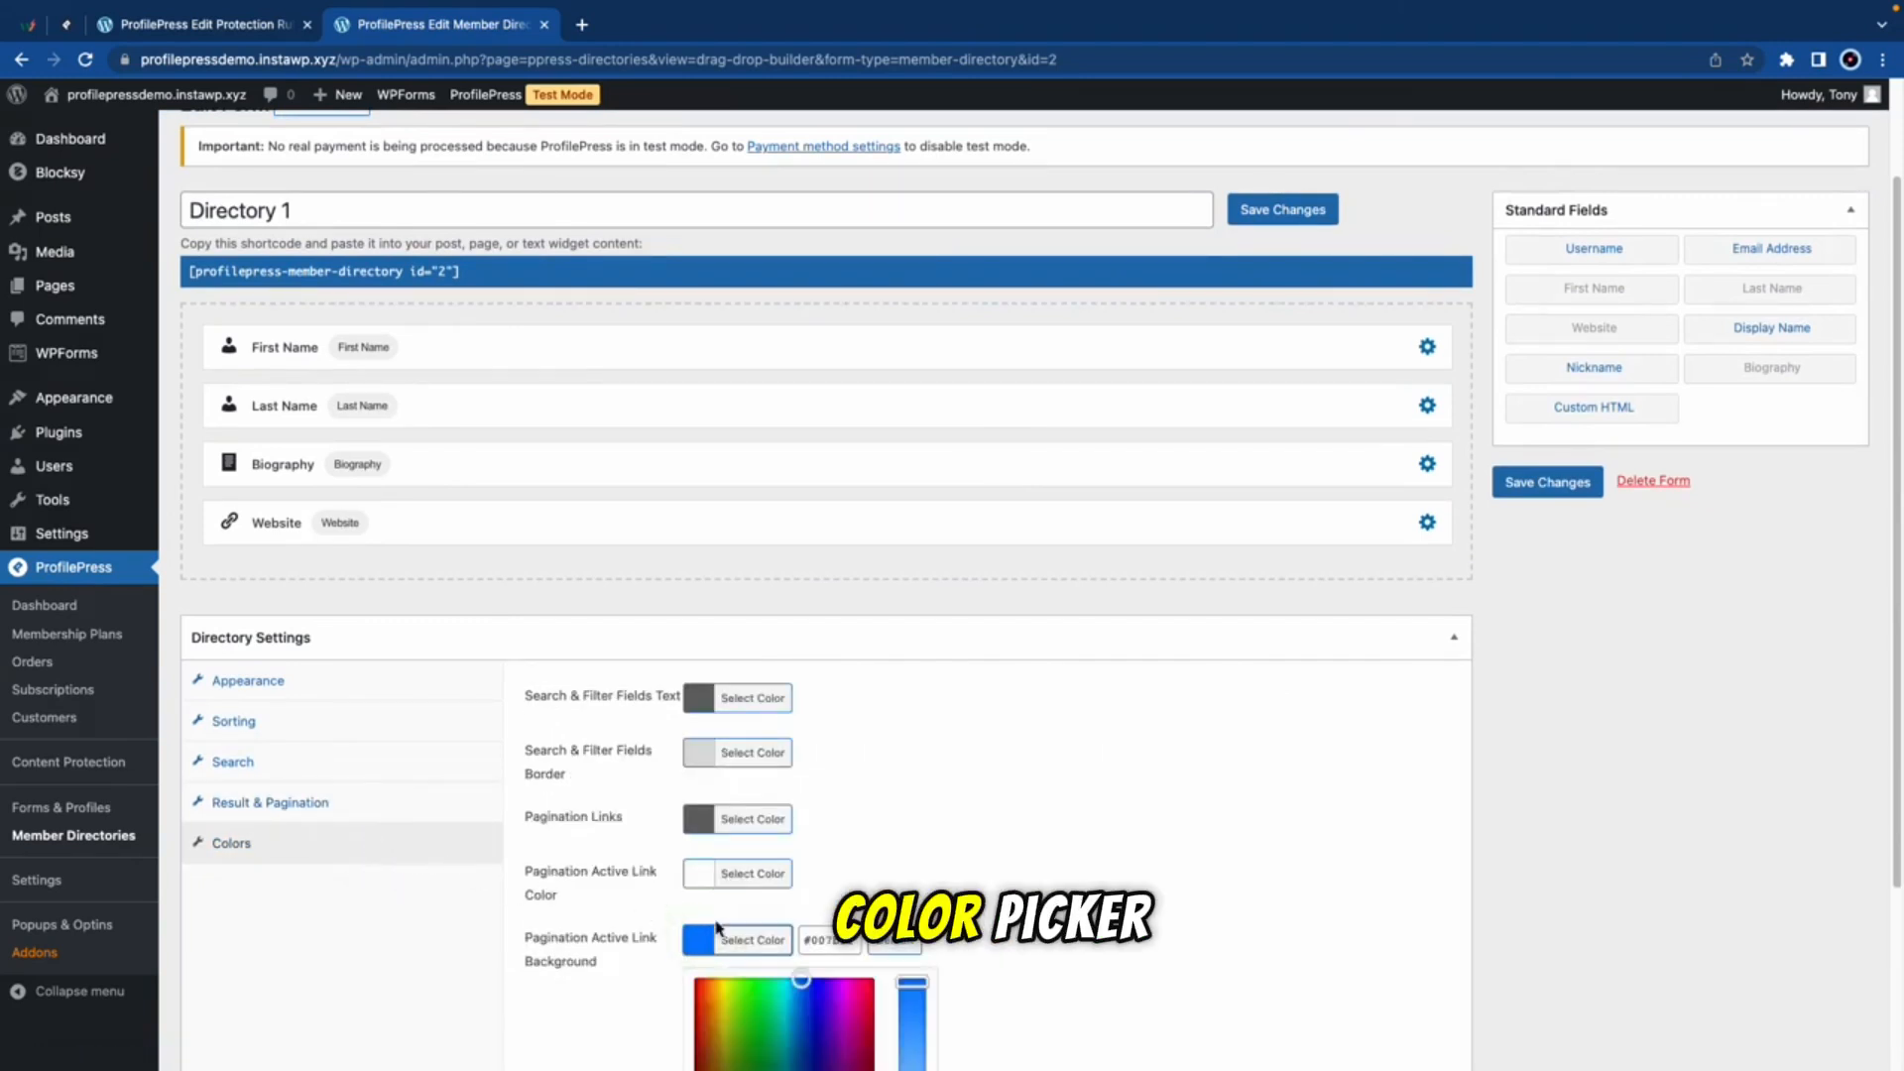
scroll(746, 945, down, 1)
click(757, 937)
drag(757, 937, 758, 919)
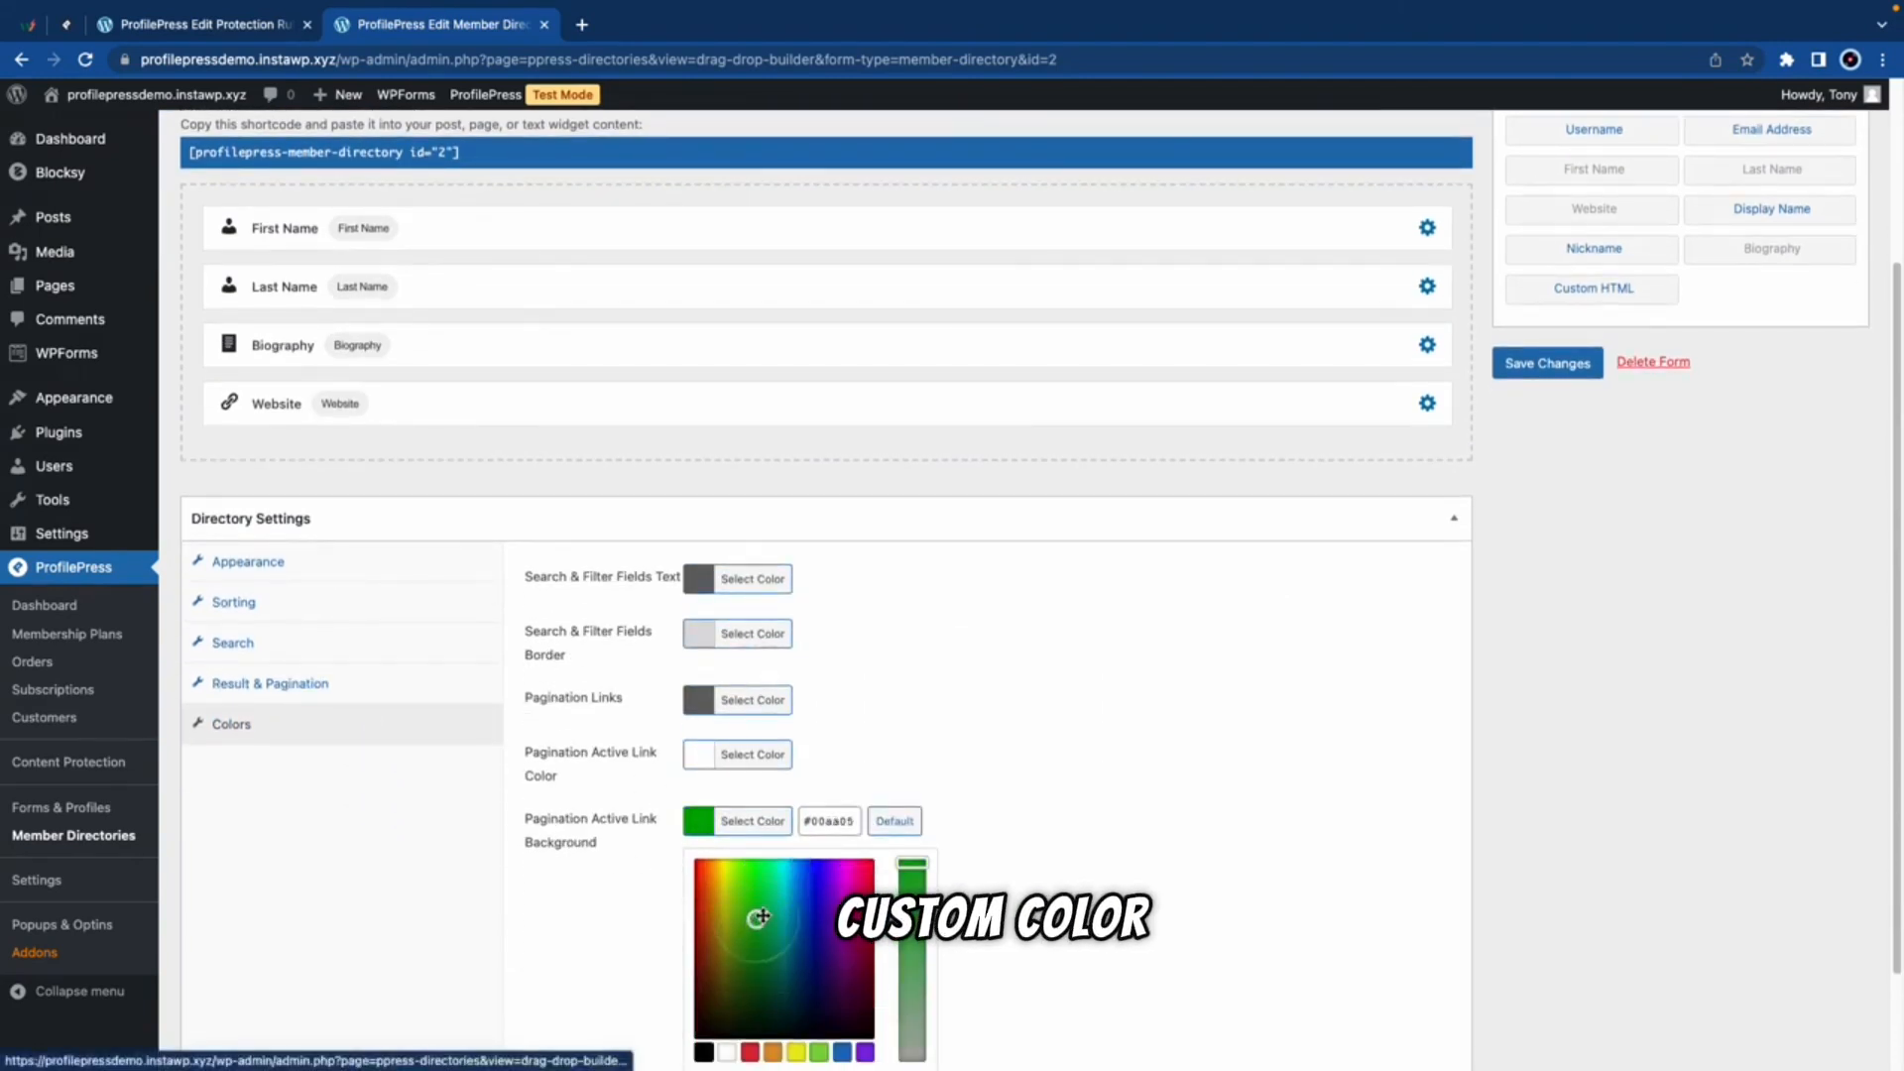
click(867, 767)
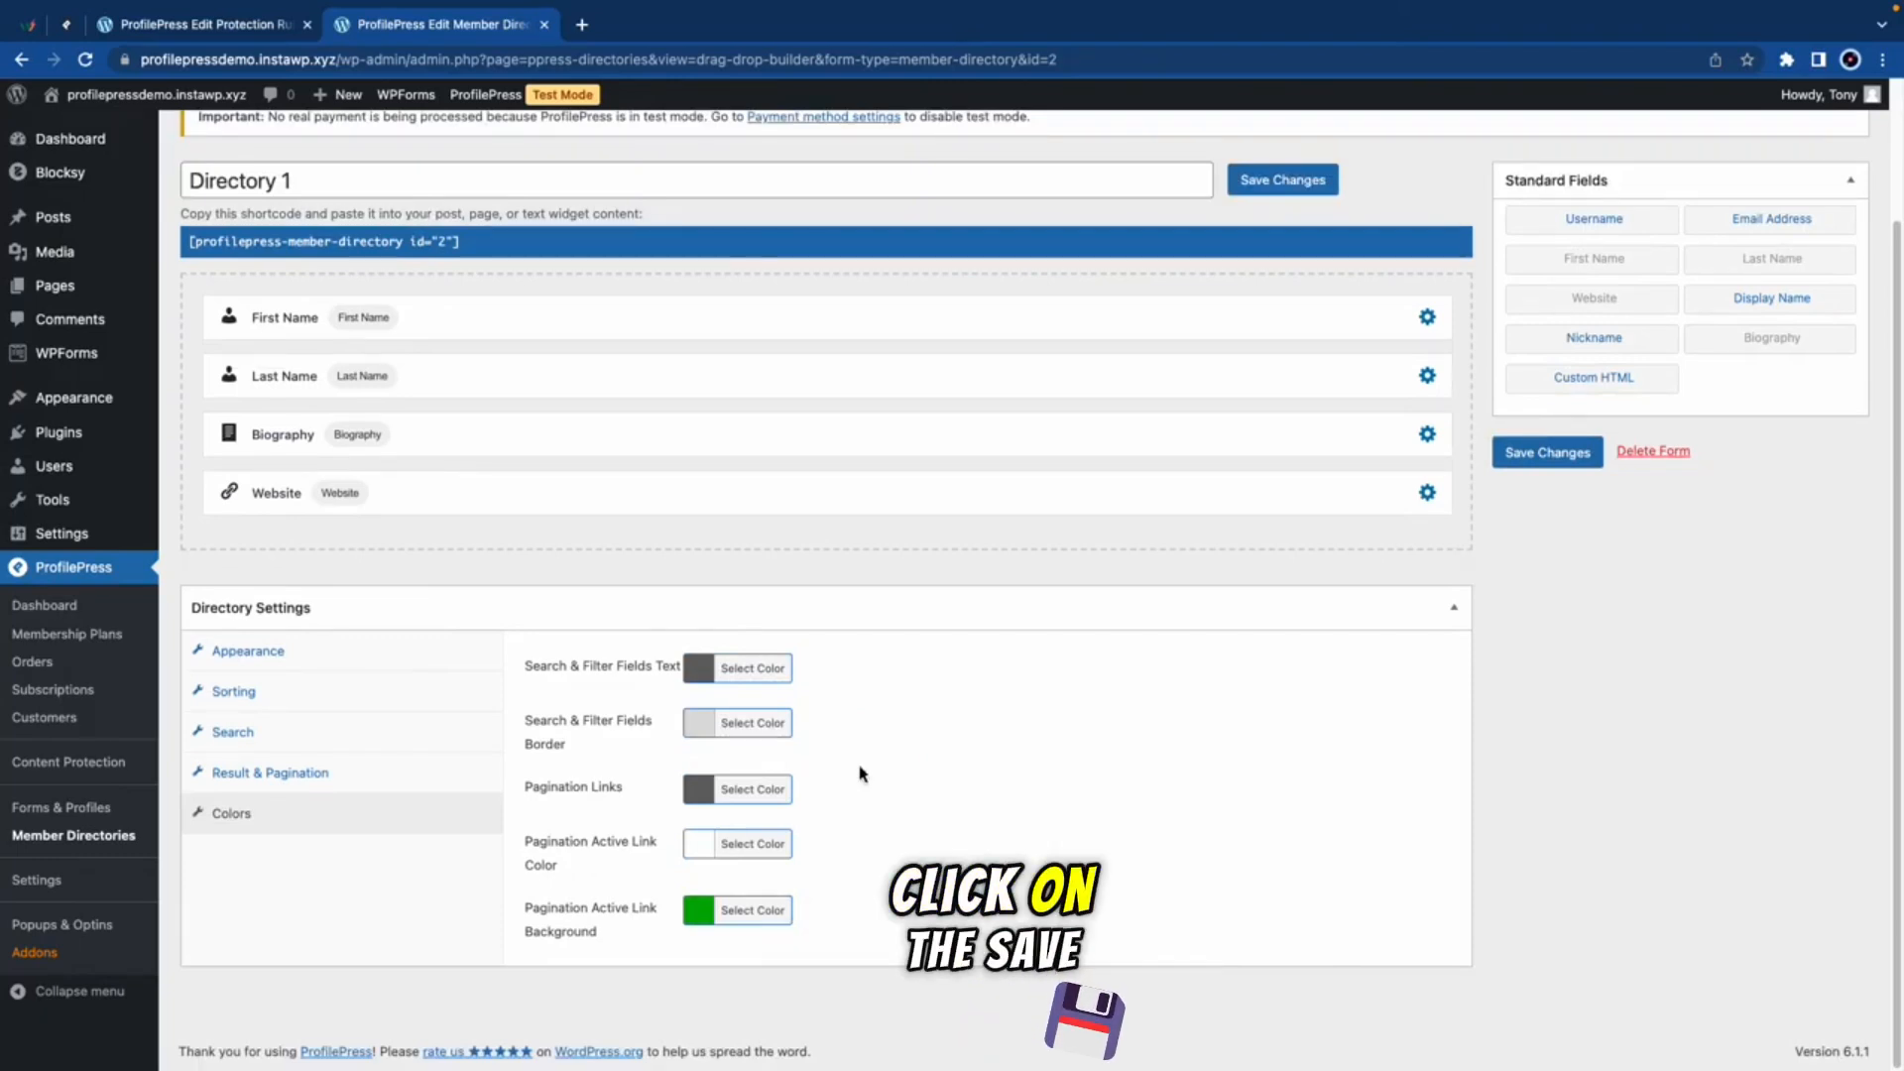
Step: Save the changes to Directory 1 and copy its member directory shortcode
scroll(863, 773, up, 1)
scroll(861, 772, up, 2)
click(1547, 615)
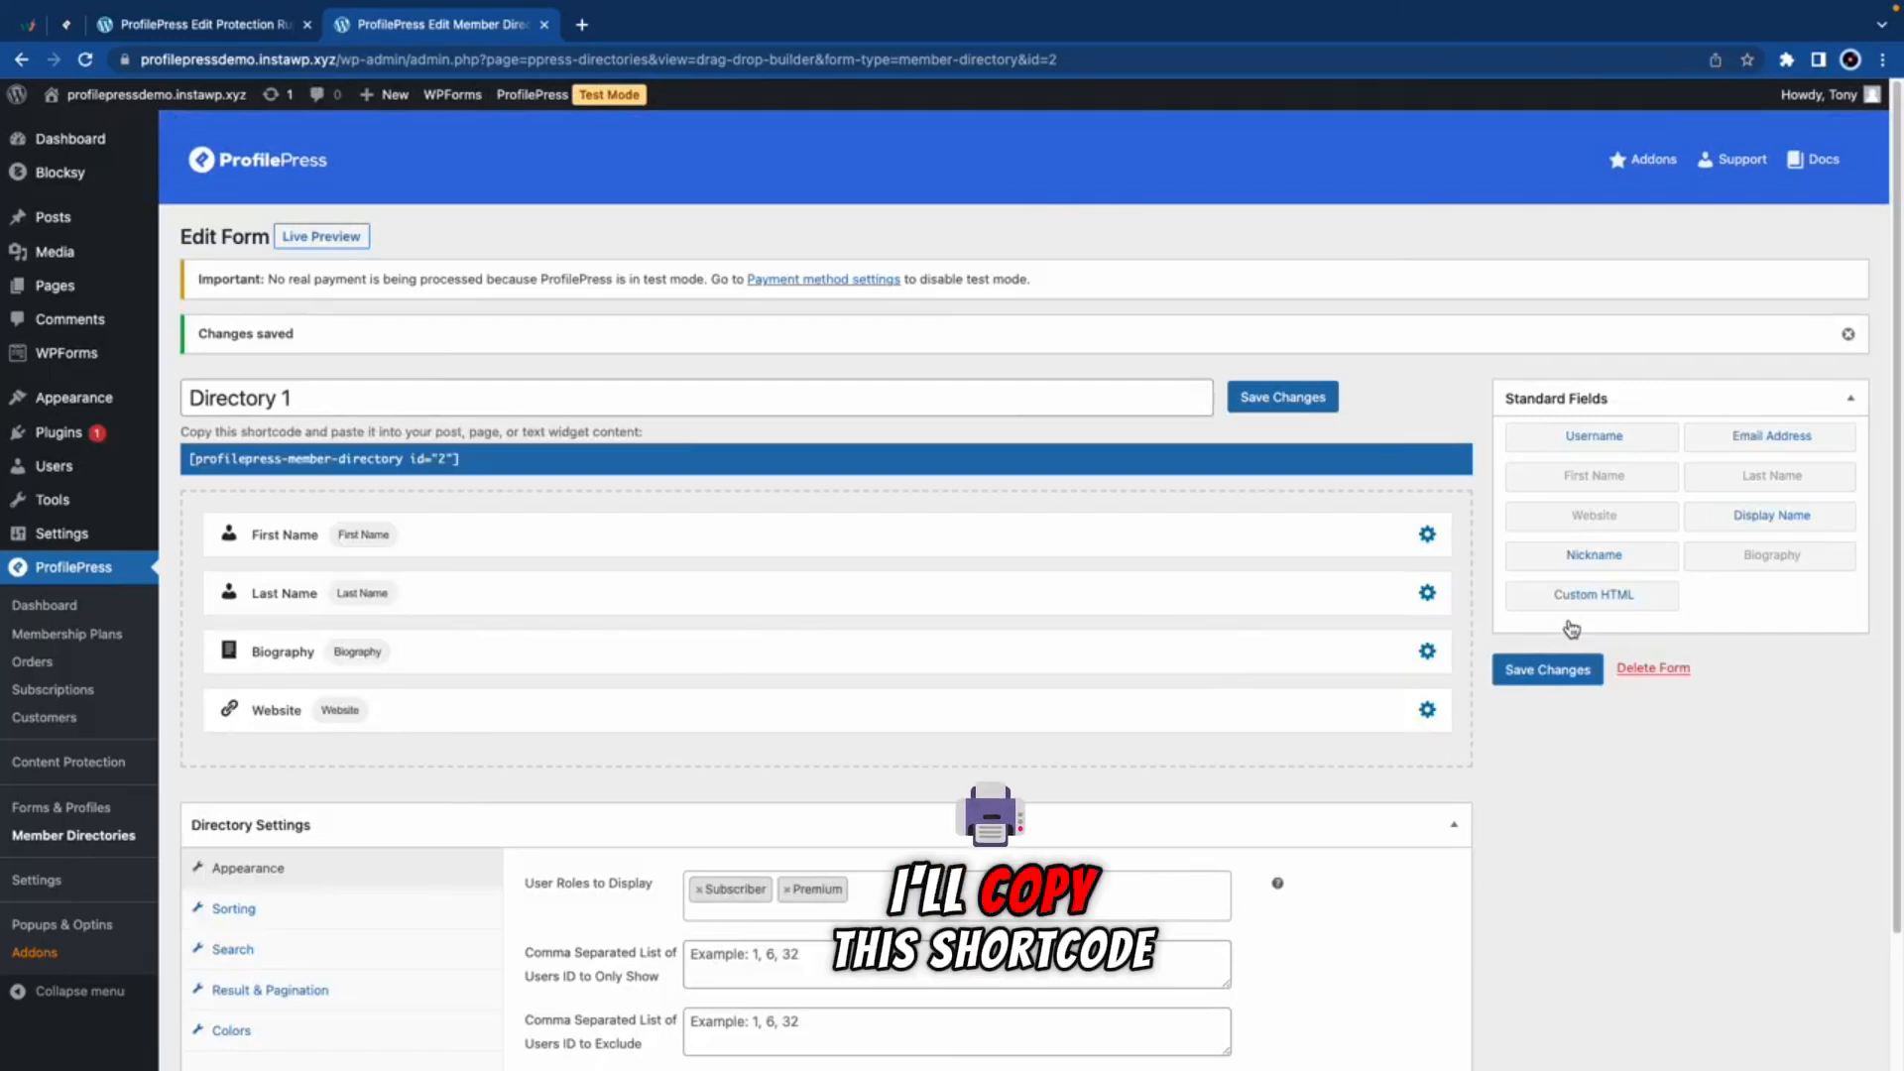
drag(189, 458, 459, 459)
right_click(403, 462)
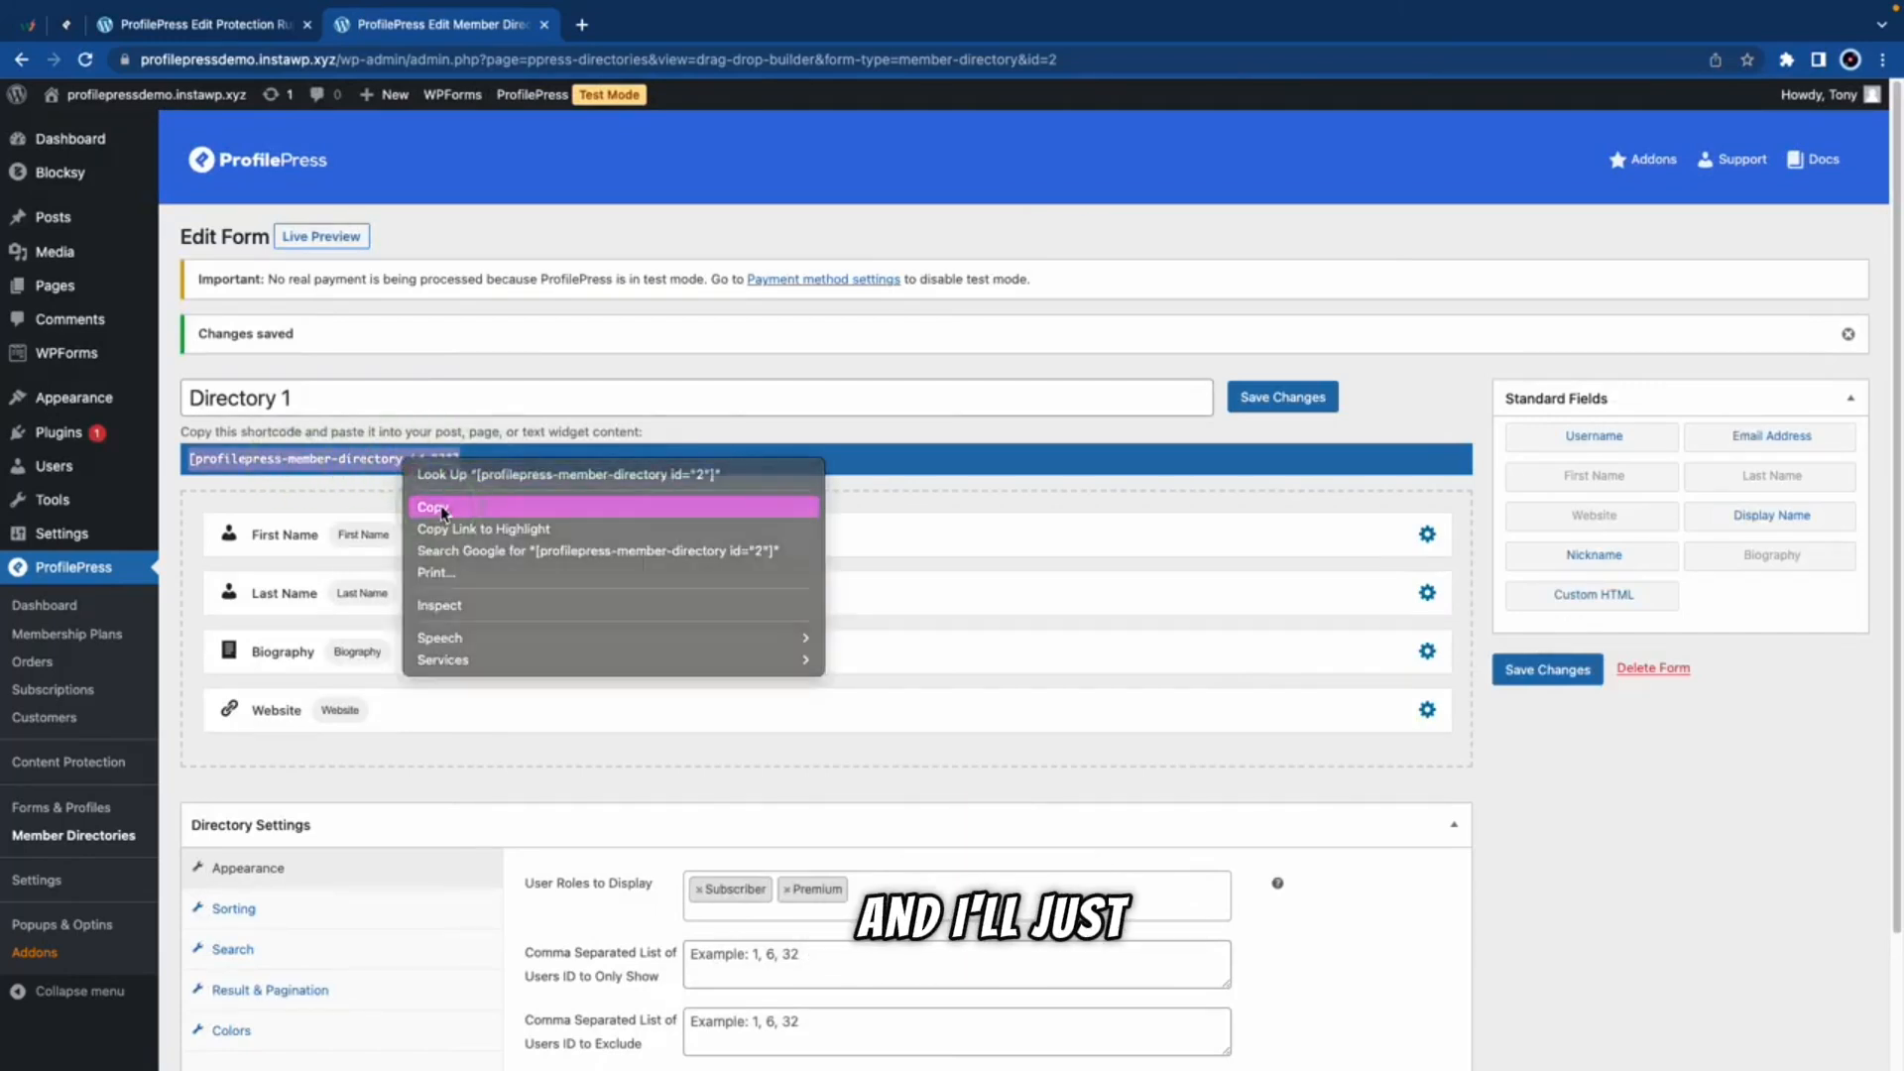
click(446, 501)
Step: Start a new page in a separate browser tab and title it Member Directory
mouse_move(392, 94)
right_click(377, 181)
click(426, 196)
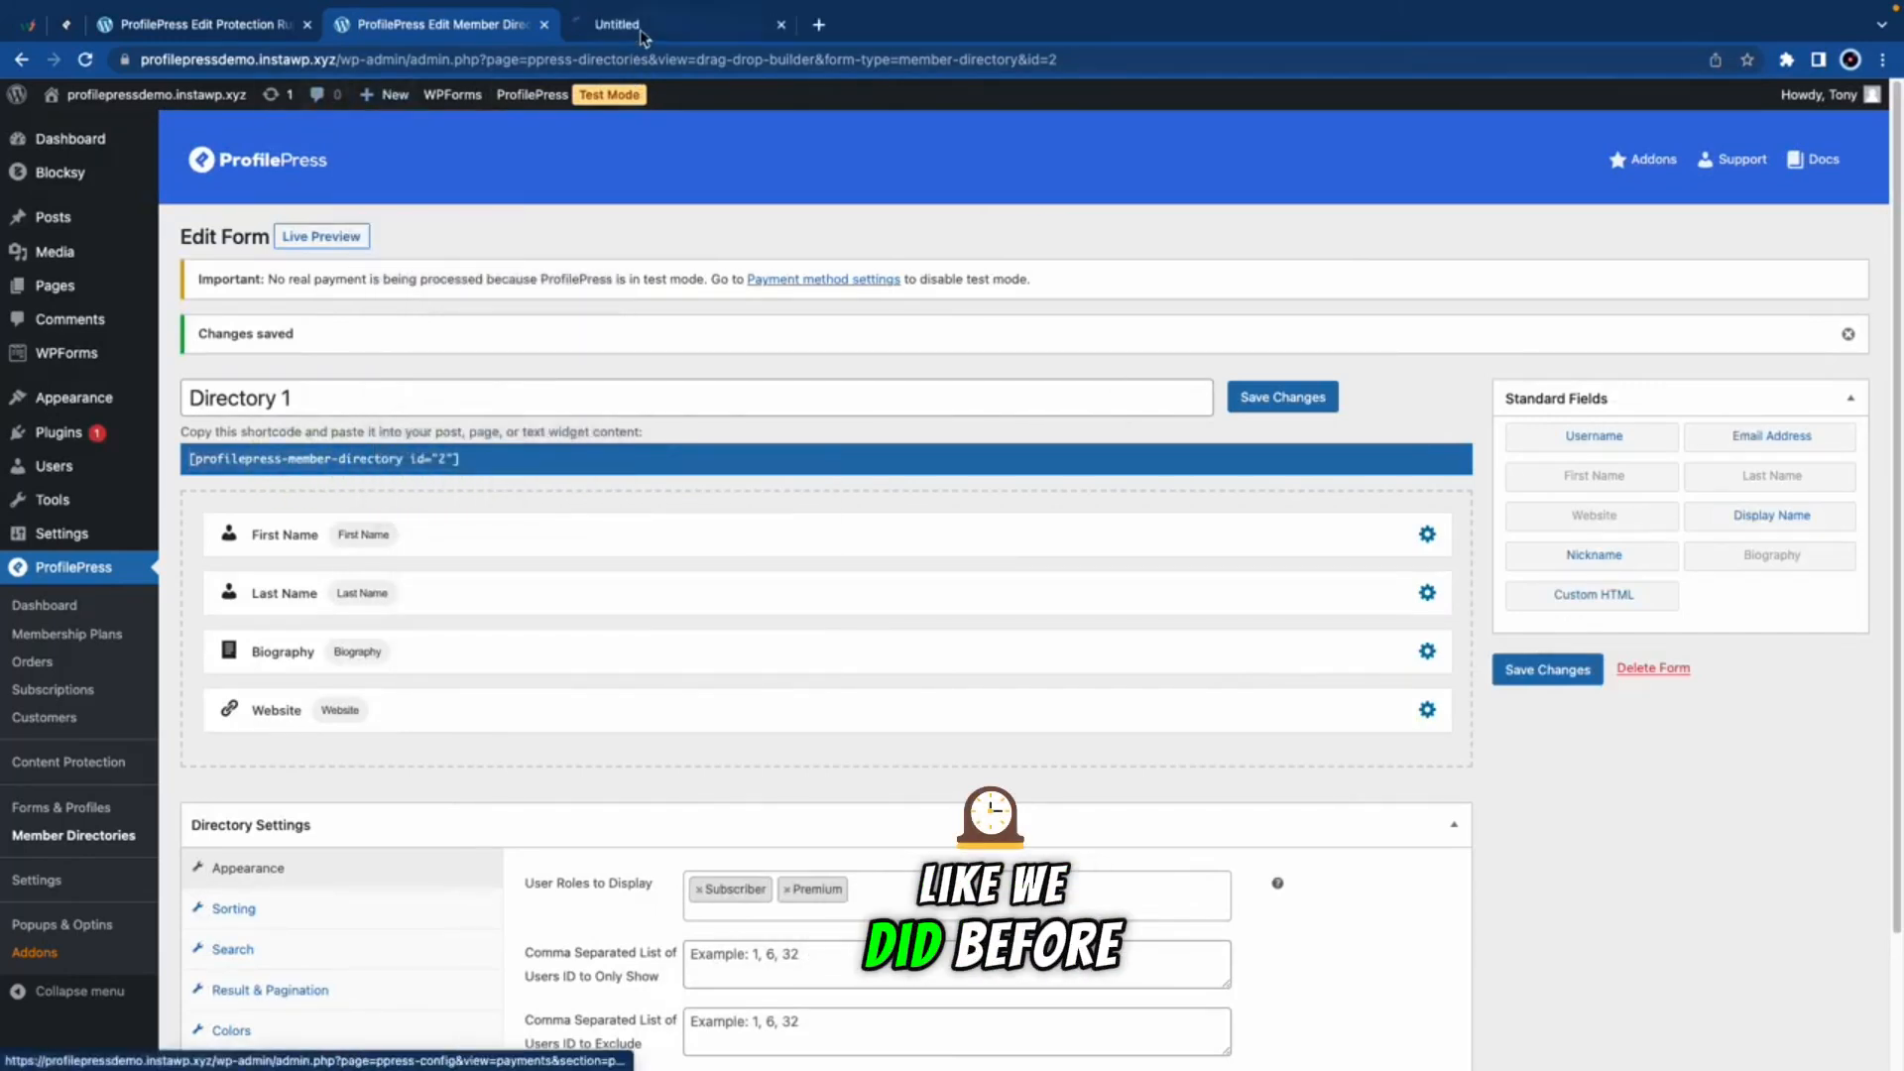
click(645, 23)
click(399, 229)
text(M)
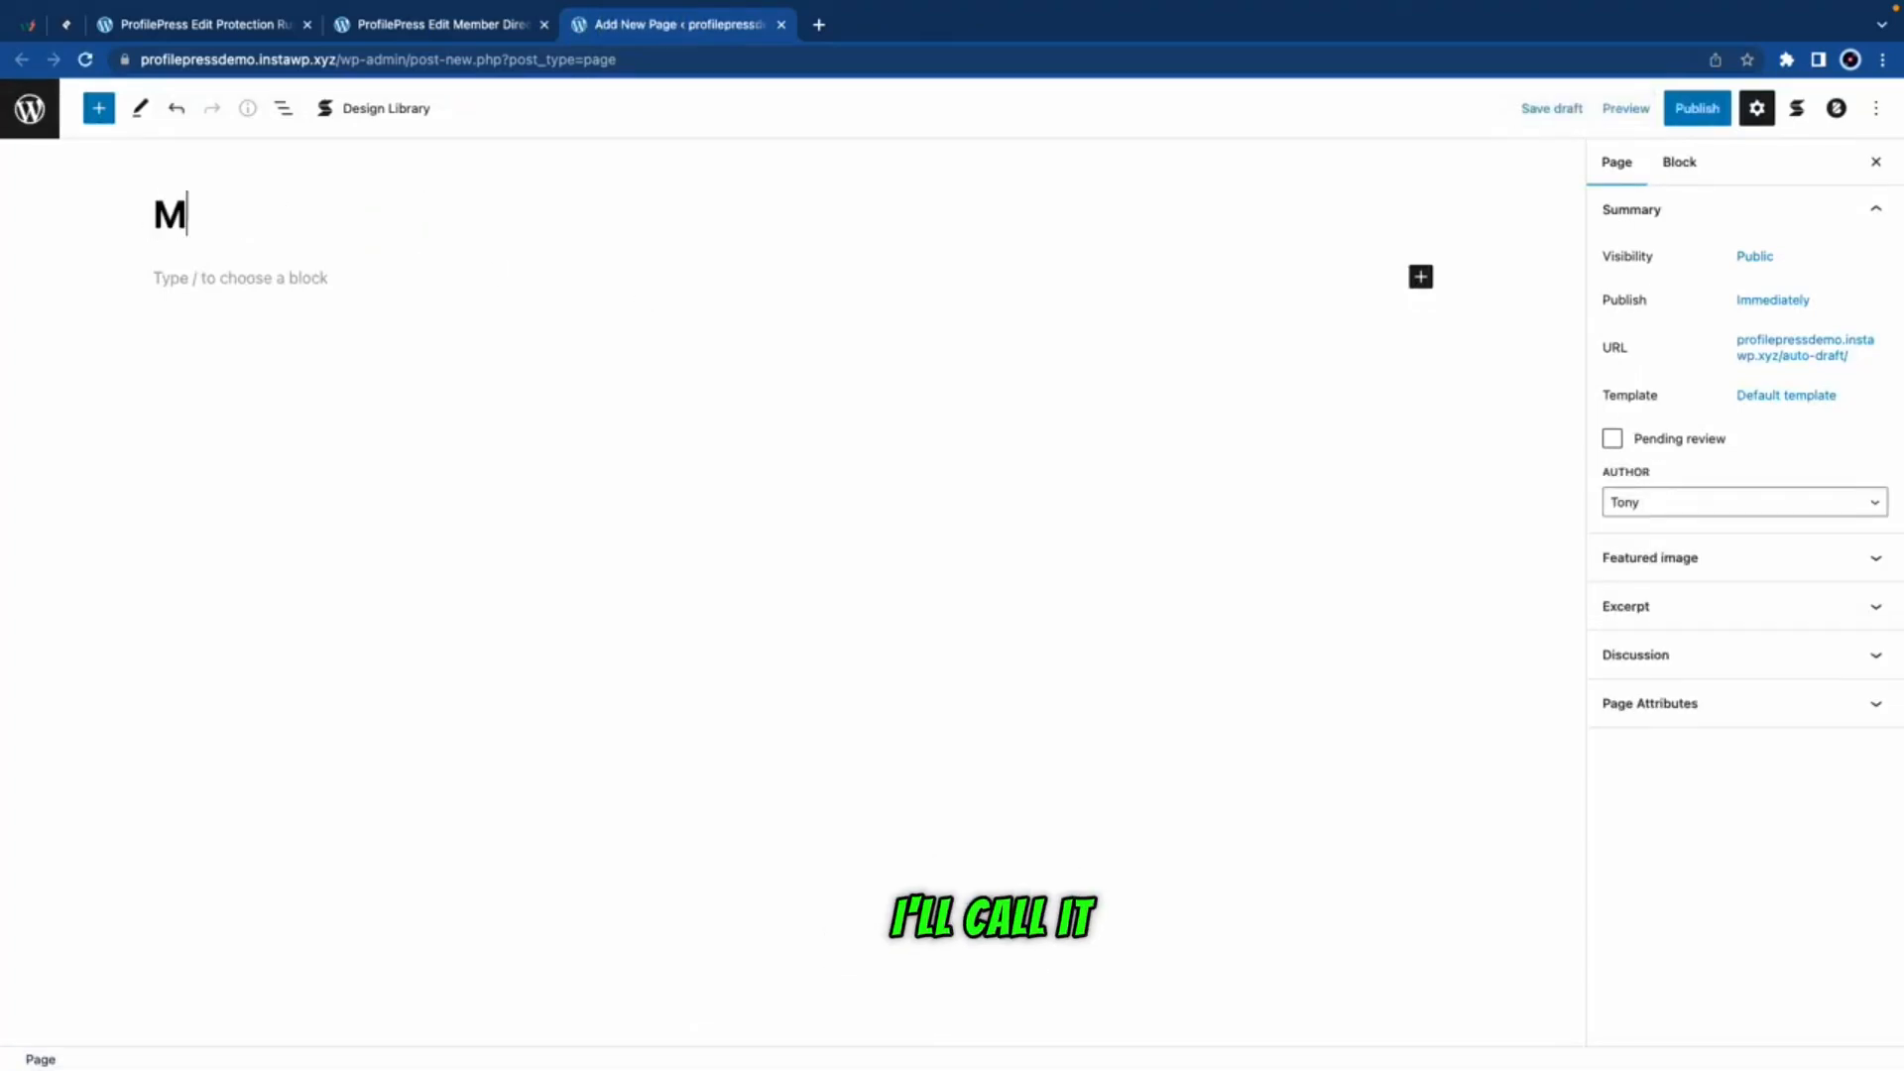
text(ember Directory)
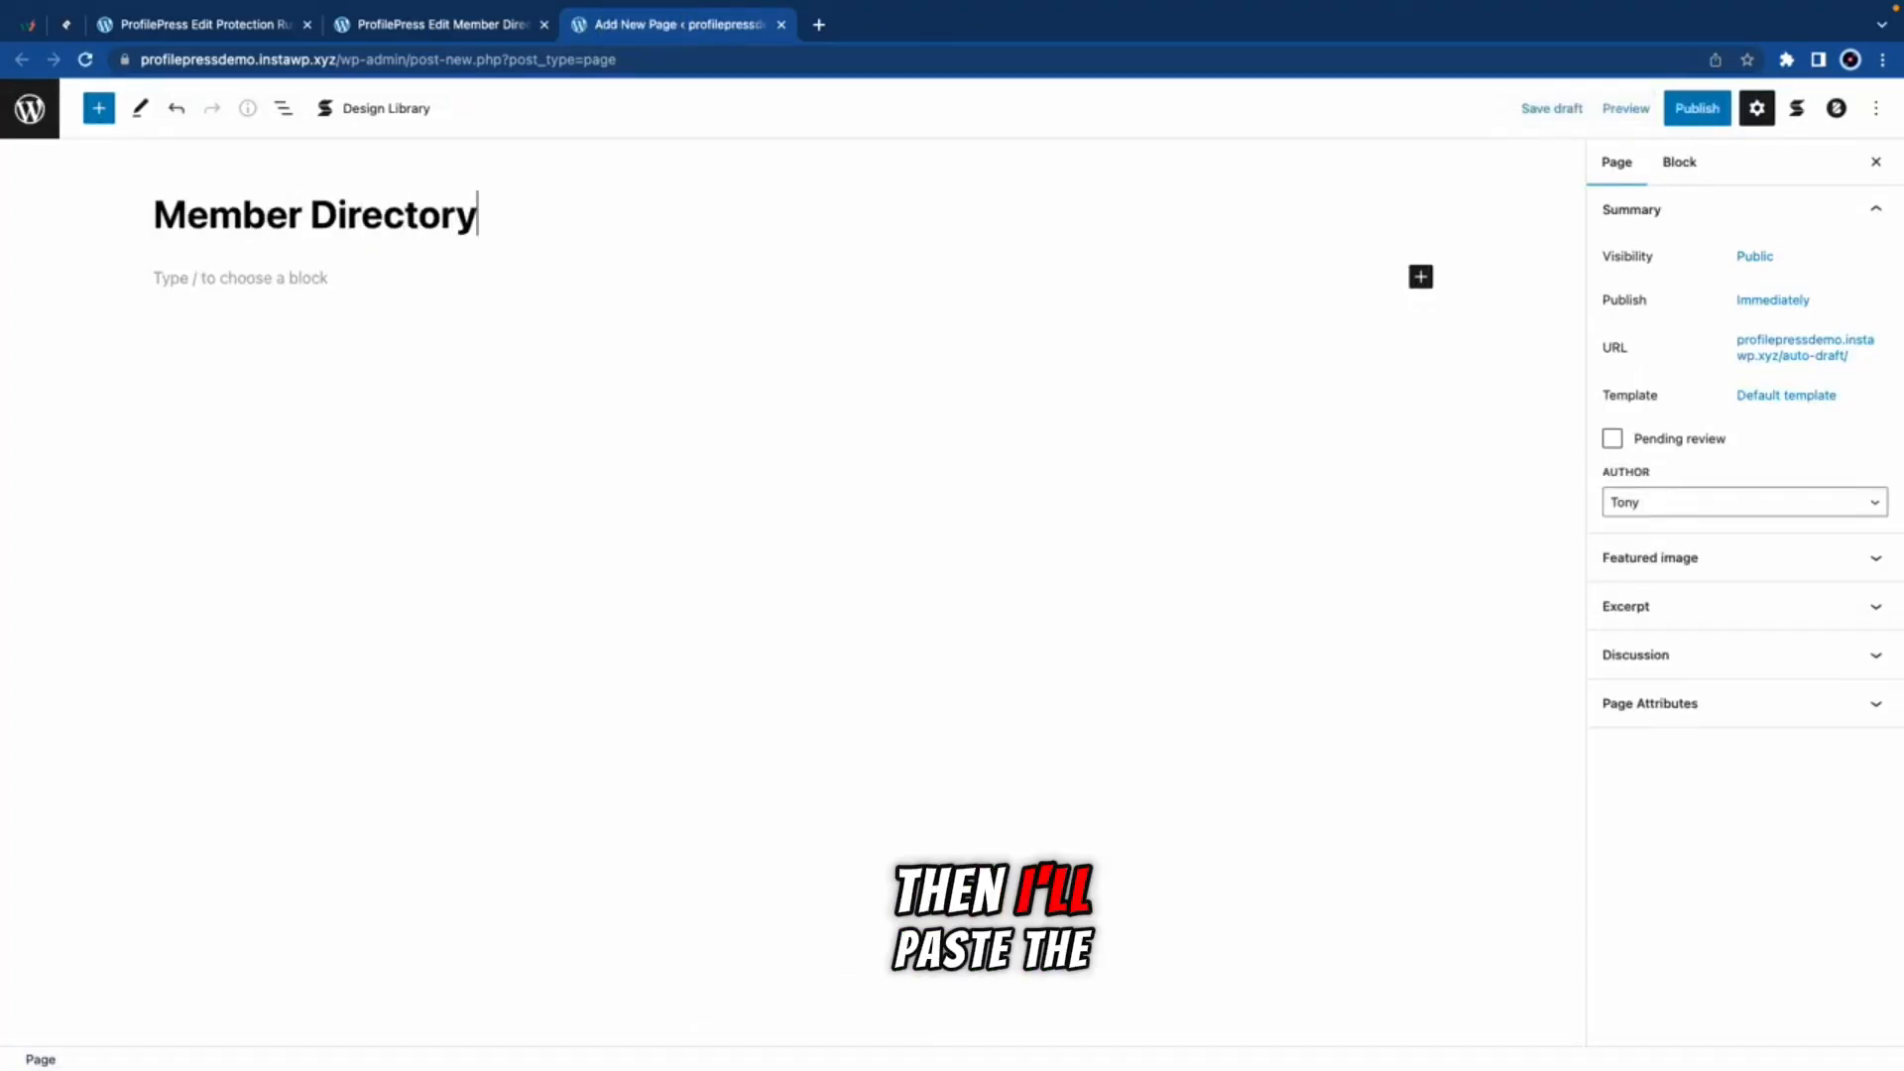
Step: Paste the shortcode [profilepress-member-directory id="2"] into the page body and publish the page
click(291, 278)
key(super+v)
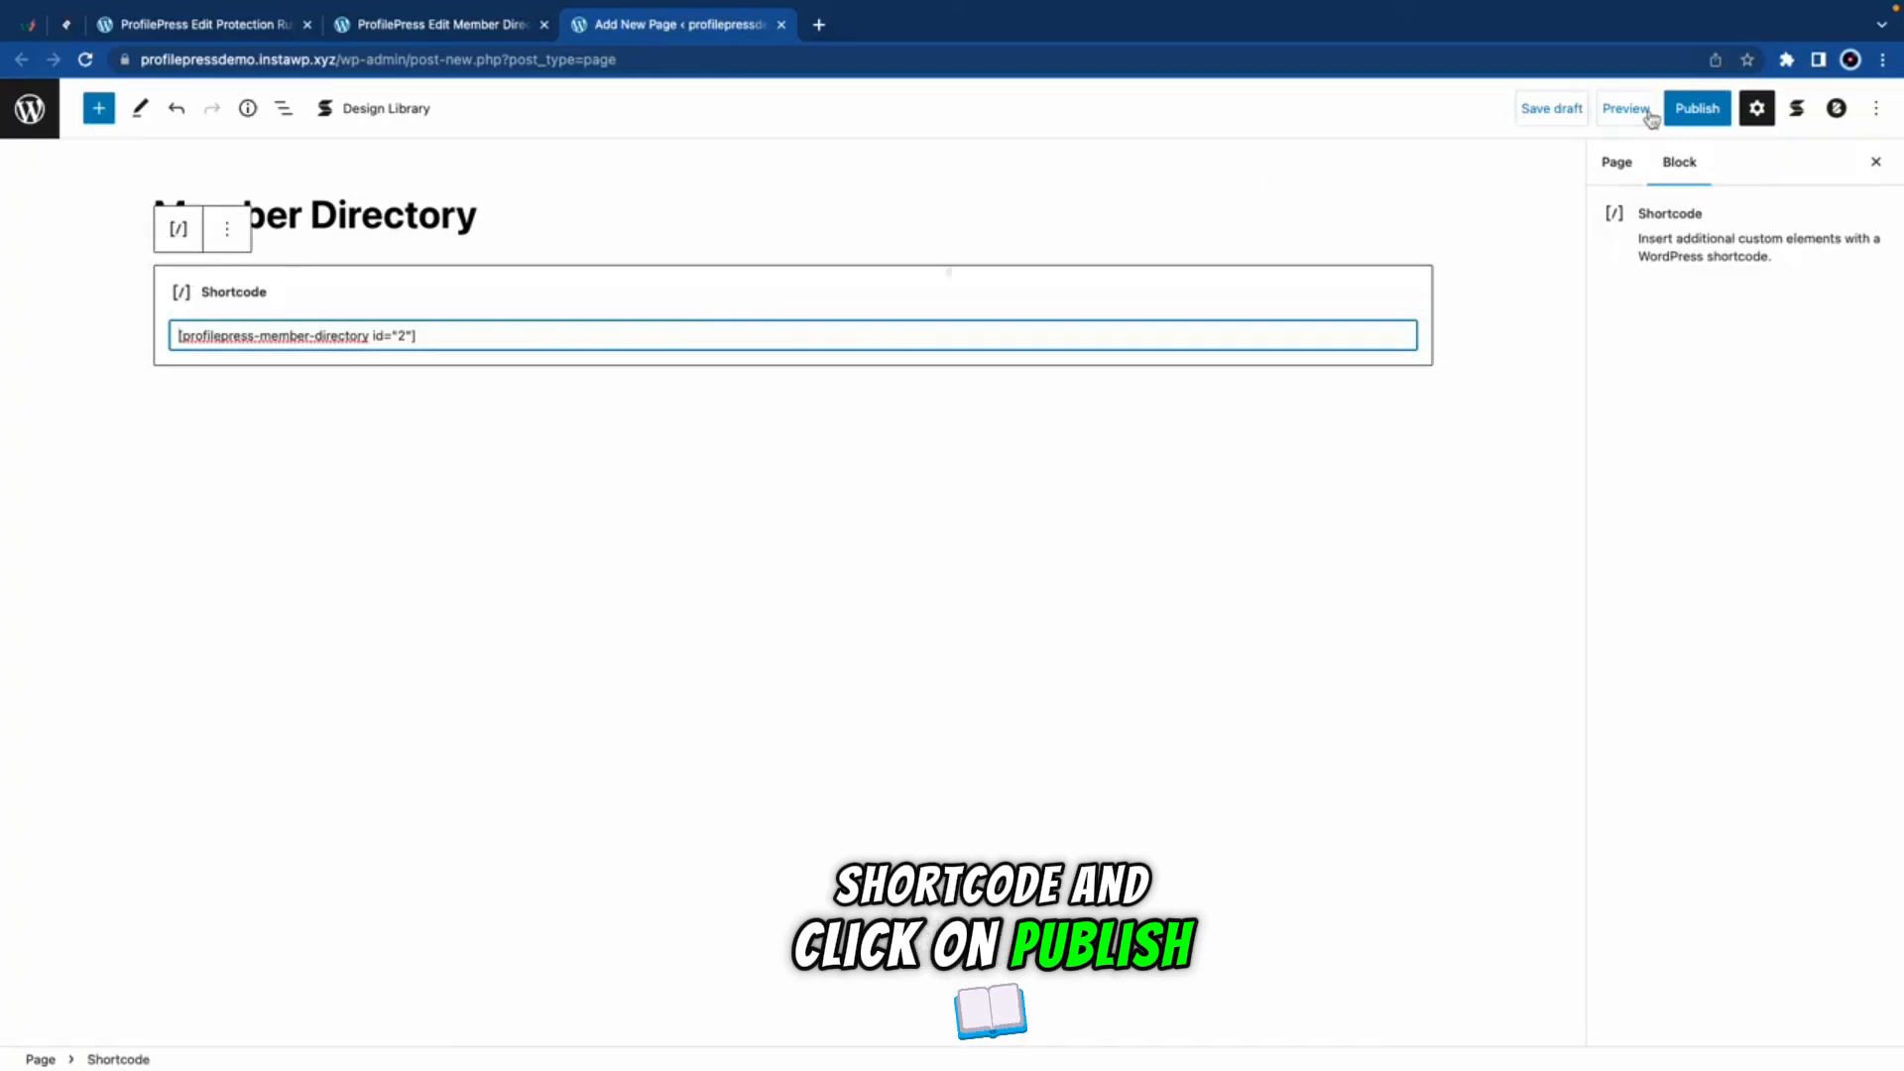
click(1697, 109)
click(1691, 109)
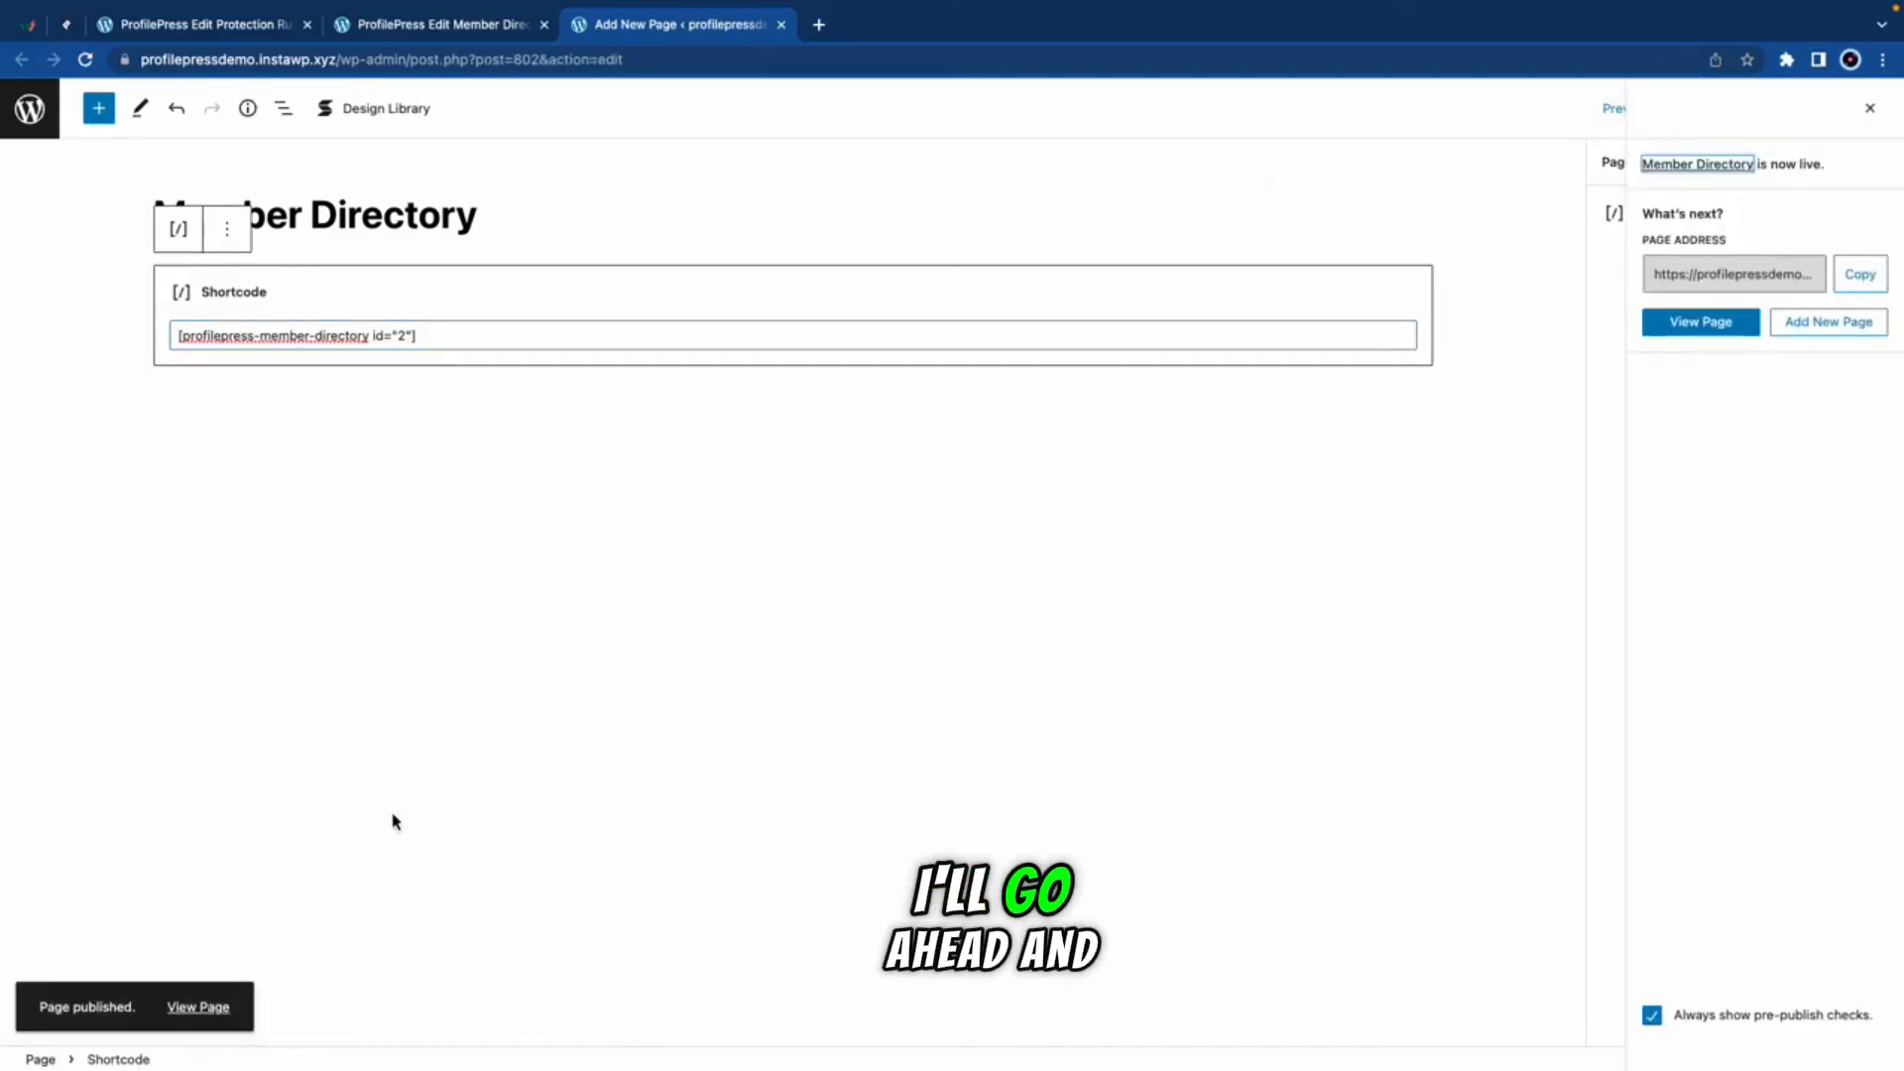
Step: View the published Member Directory page in an incognito window
right_click(200, 1005)
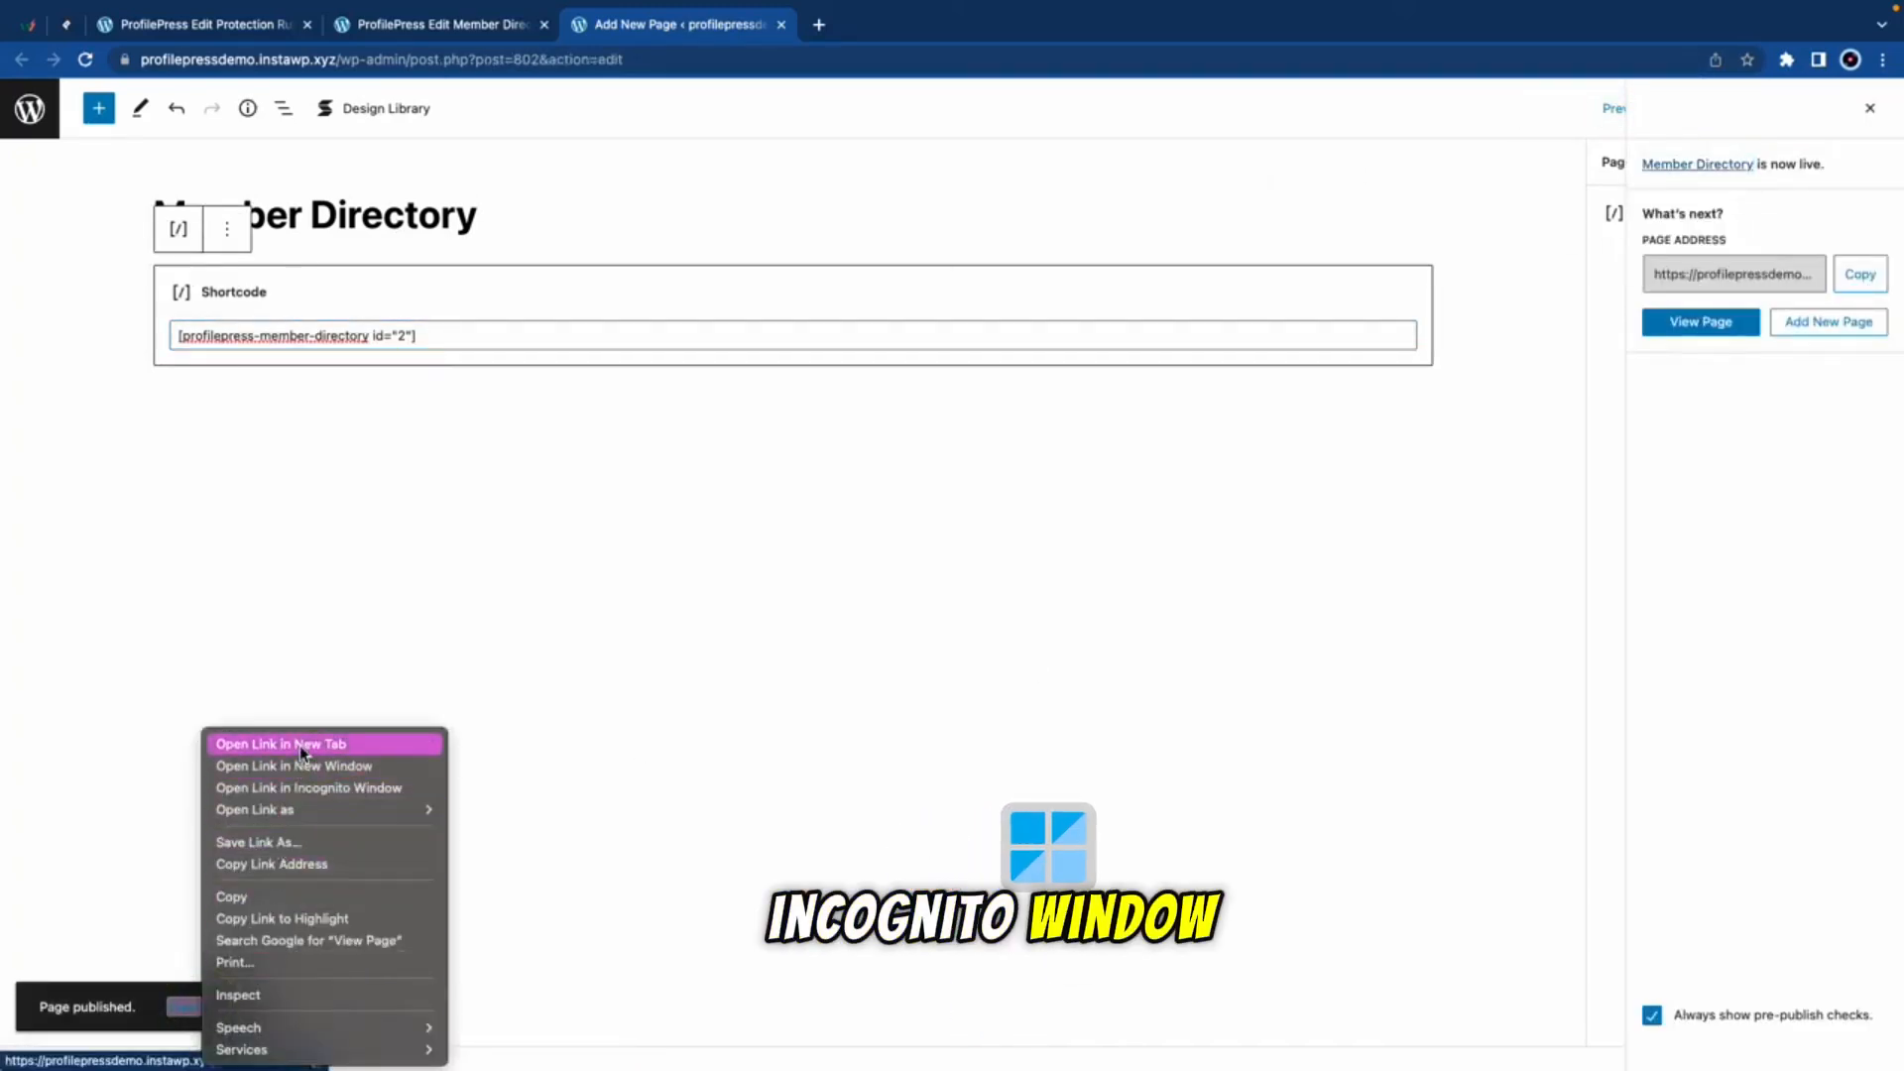
click(297, 787)
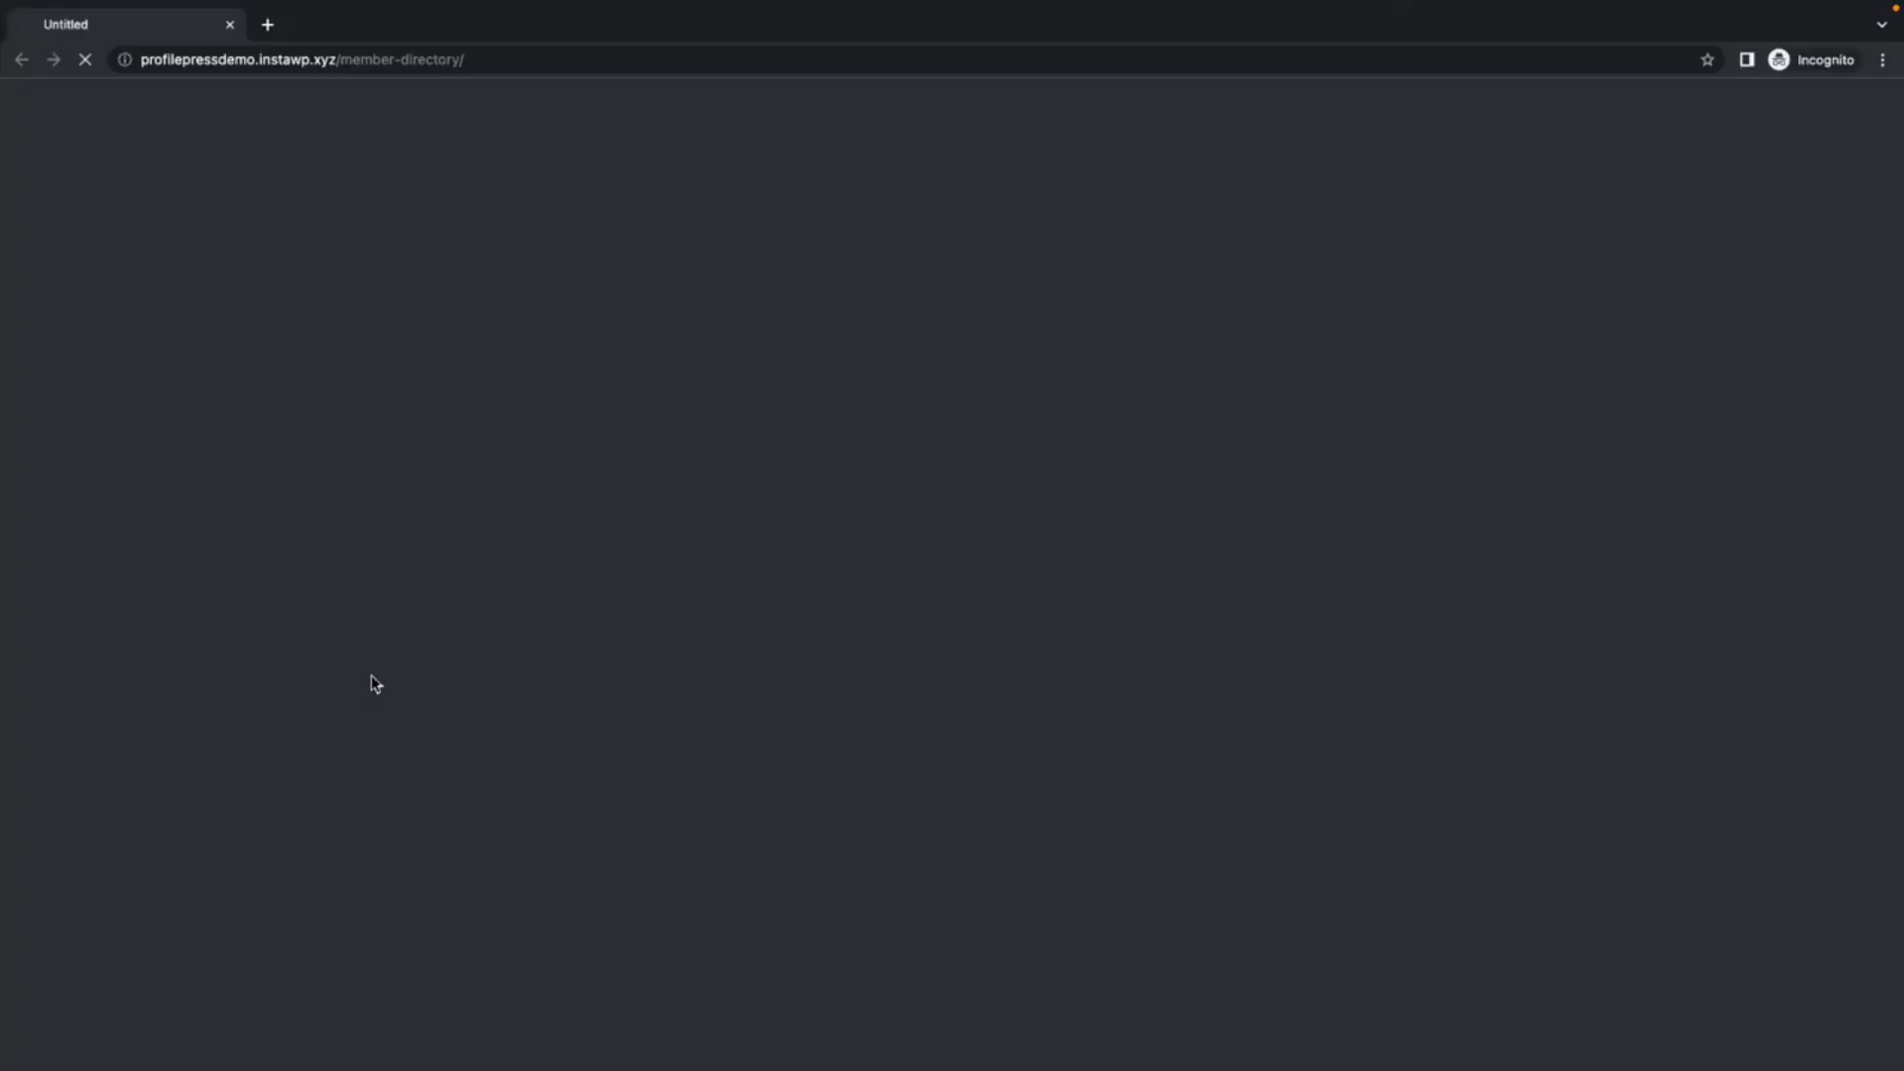